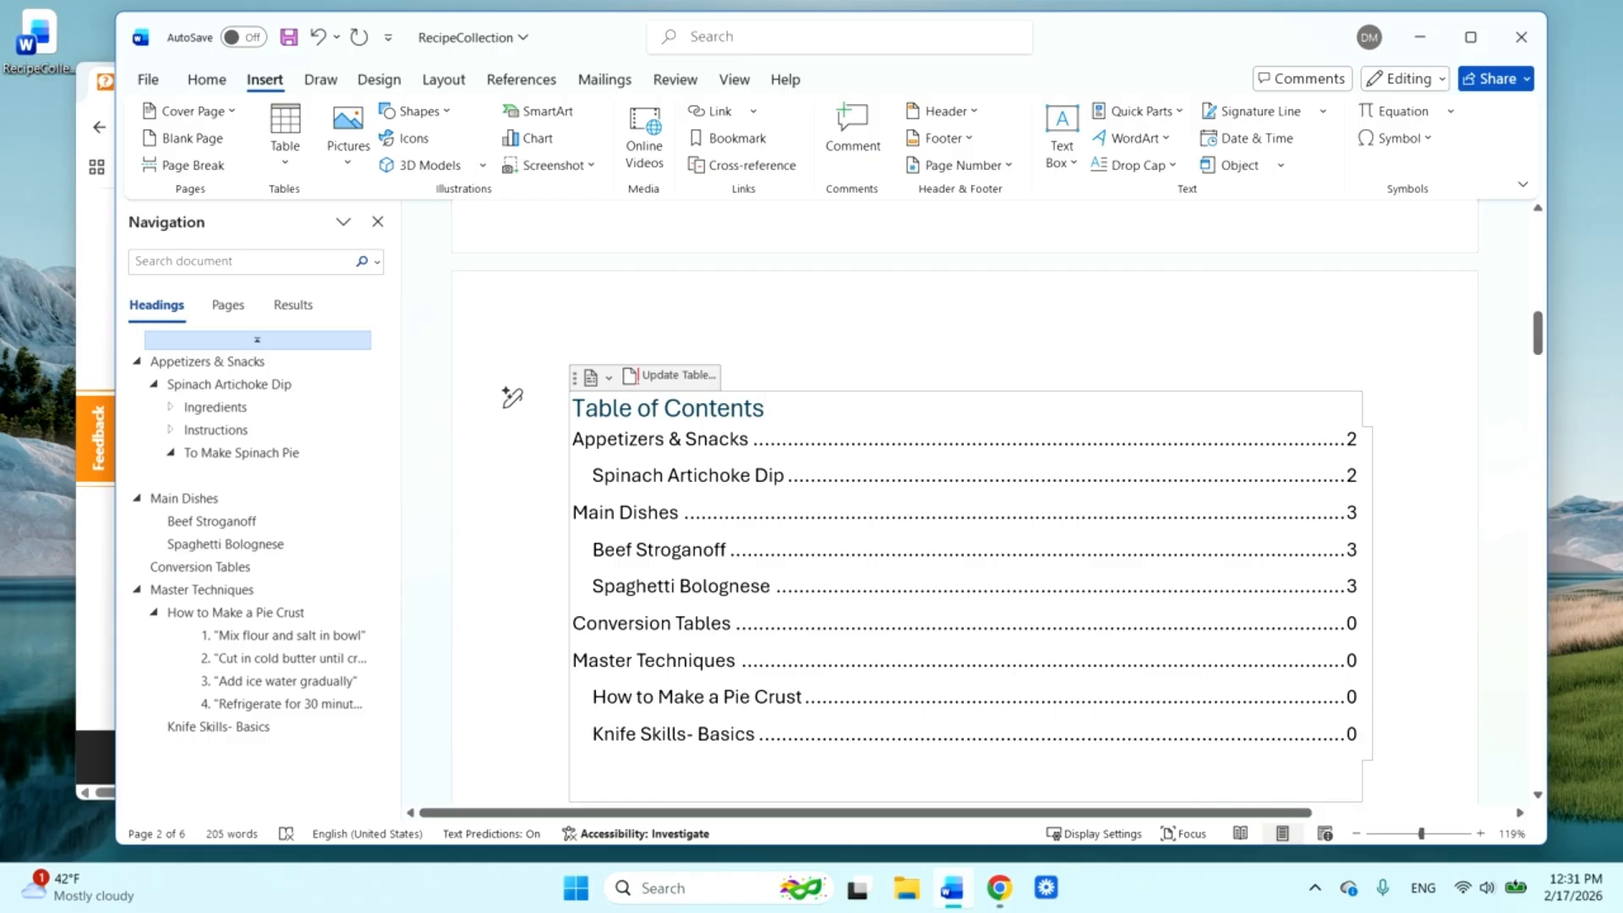
- Toggle the whole table of contents so it displays its underlying TOC field code
click(512, 475)
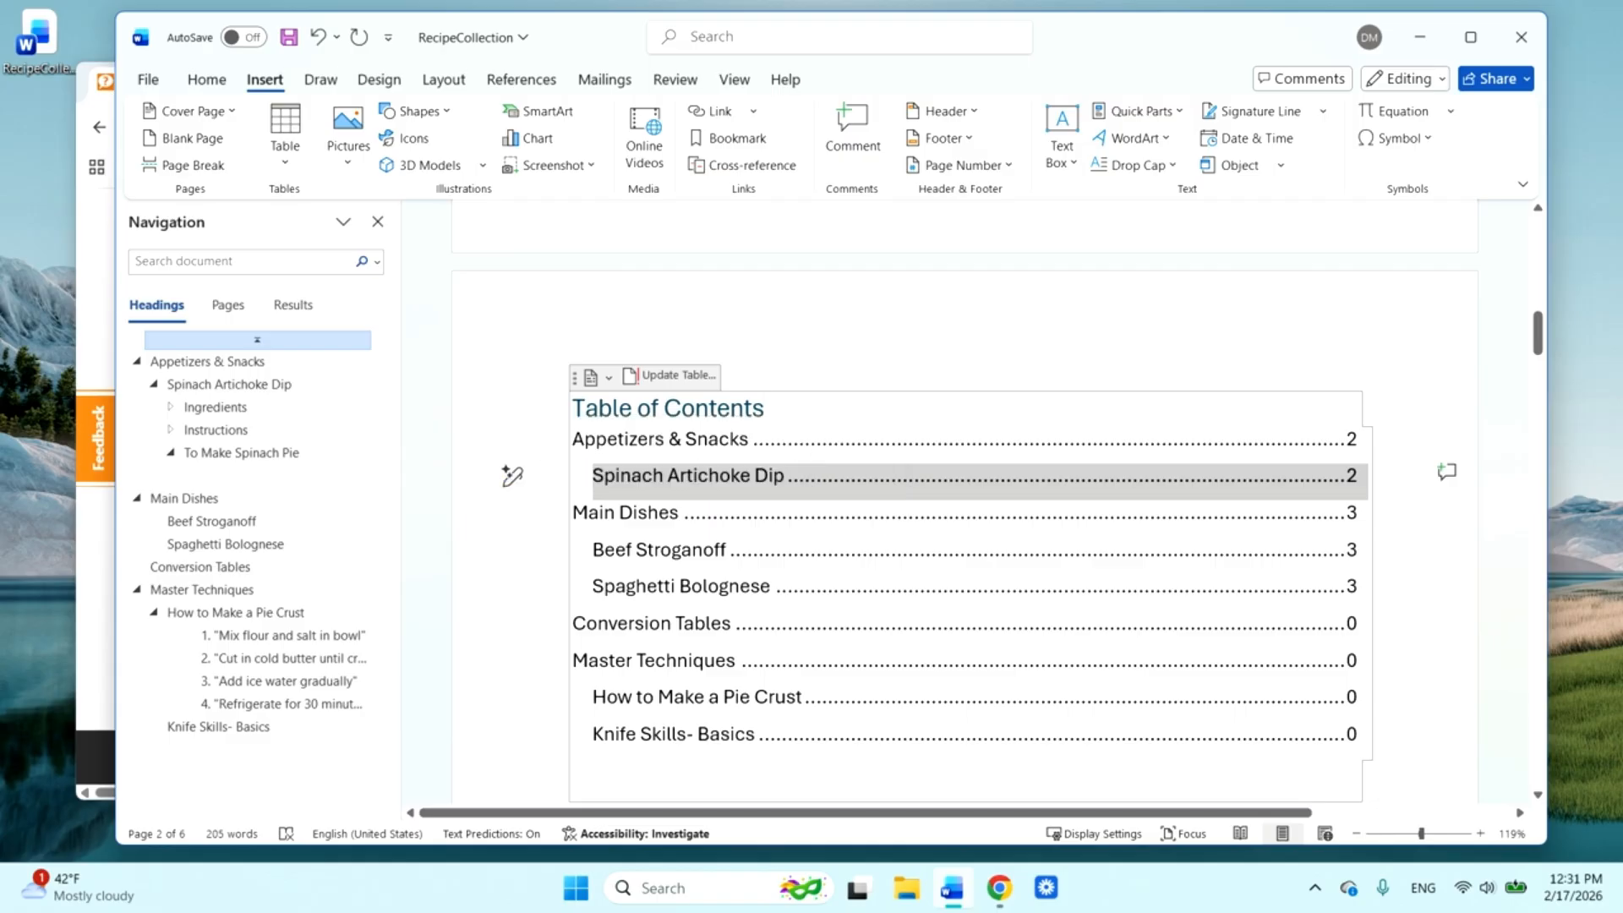
drag(512, 475, 509, 660)
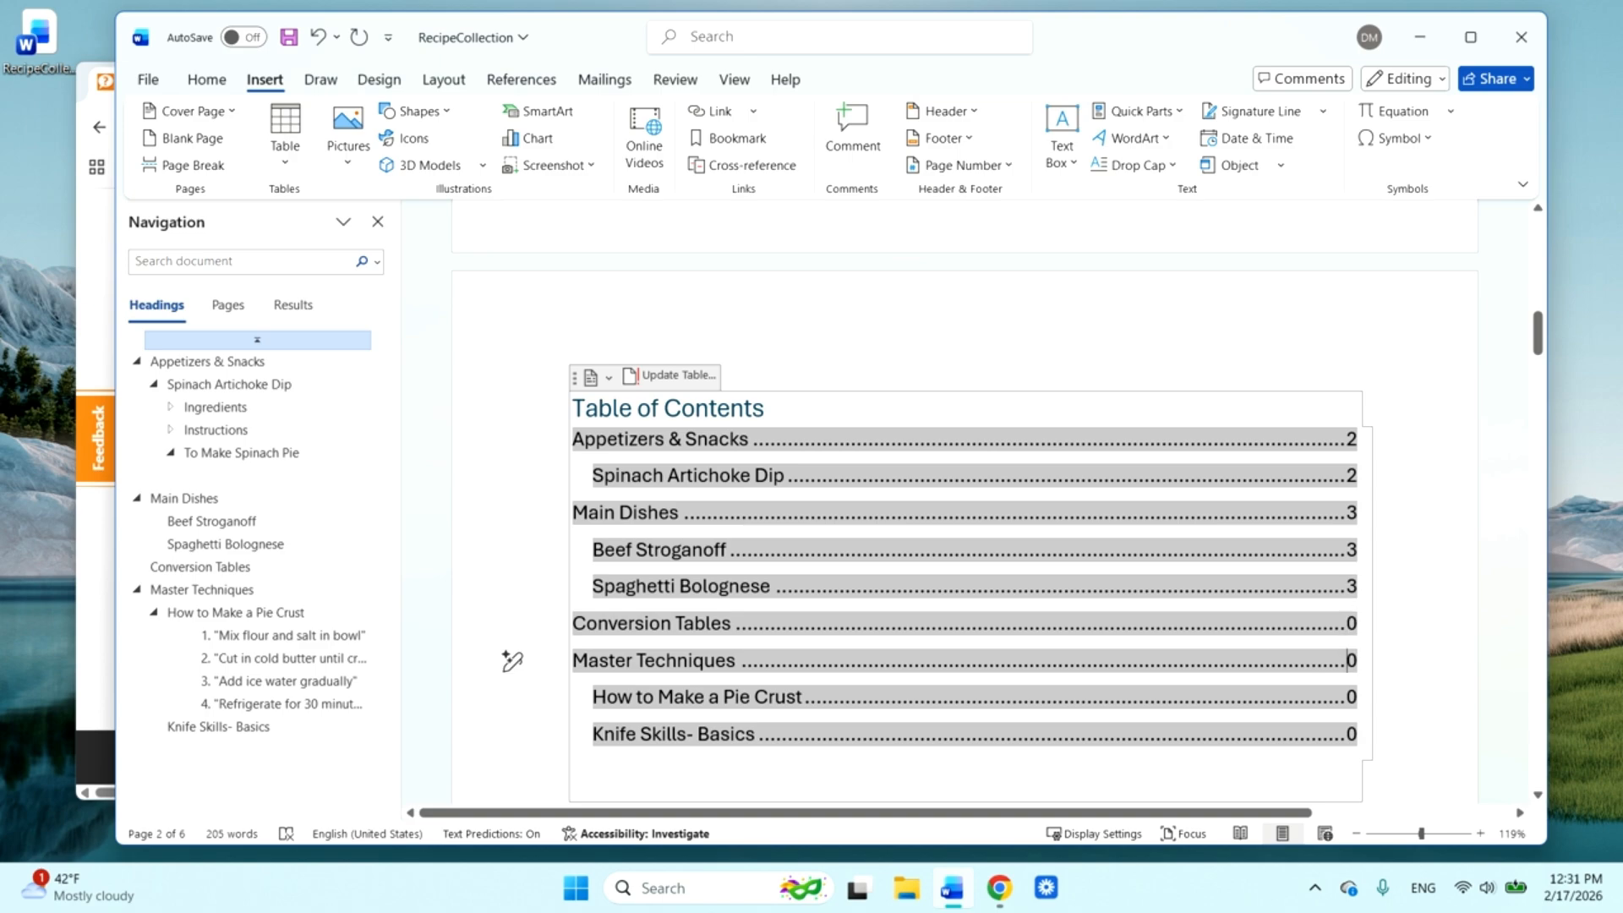
right_click(1349, 661)
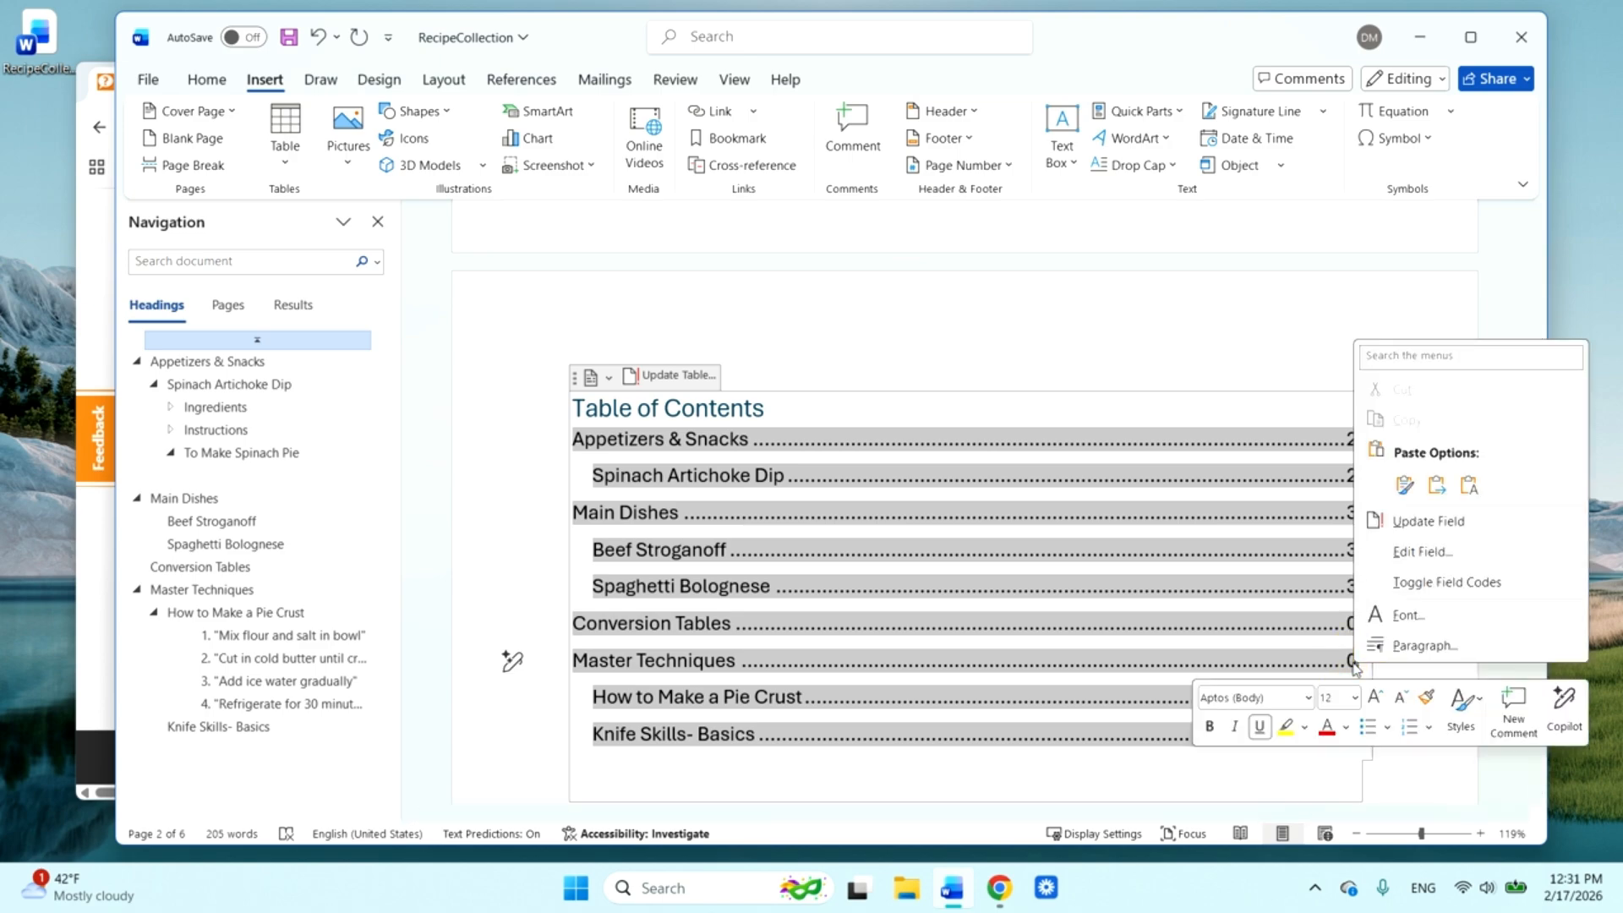
click(1474, 578)
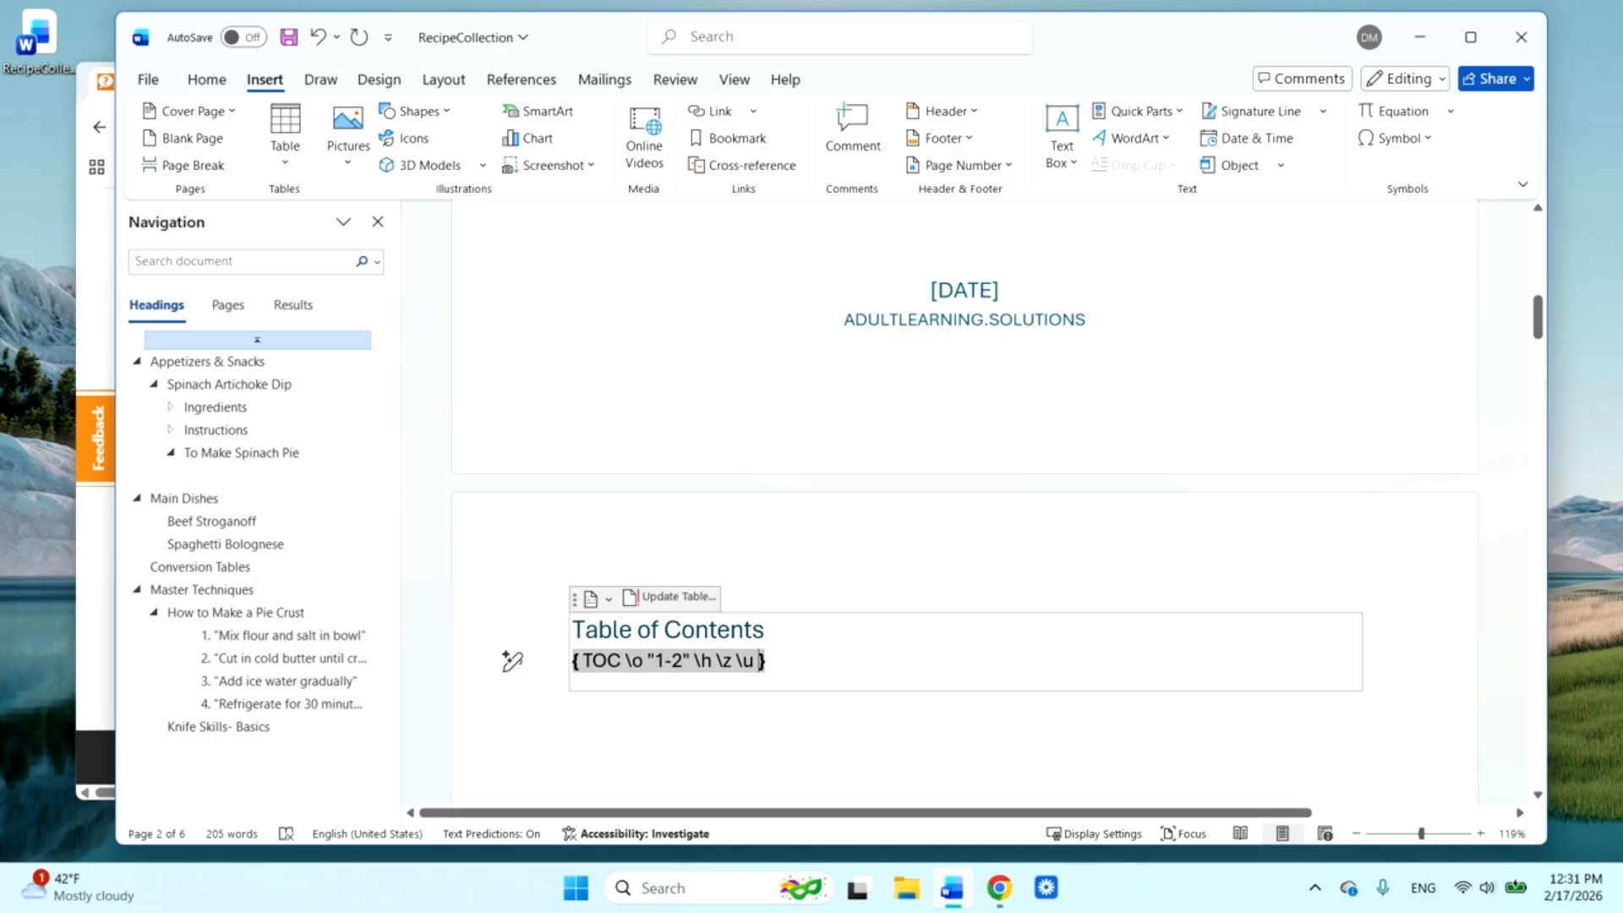
click(1319, 424)
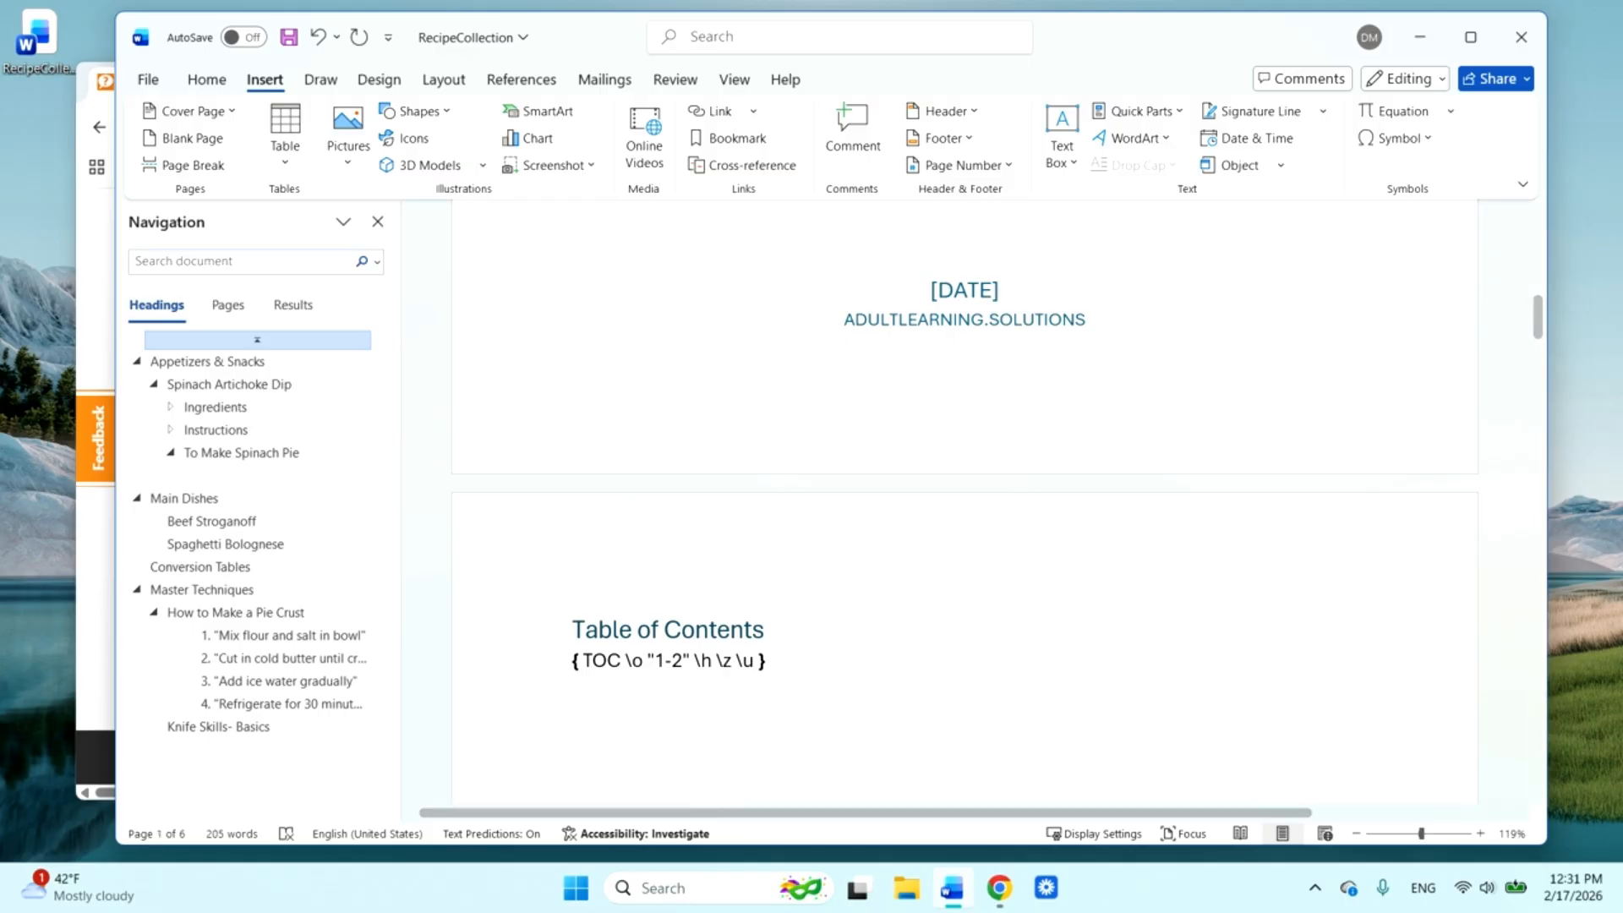
- Update the entire table of contents from its displayed field code rather than only its page numbers
scroll(963, 507, down, 4)
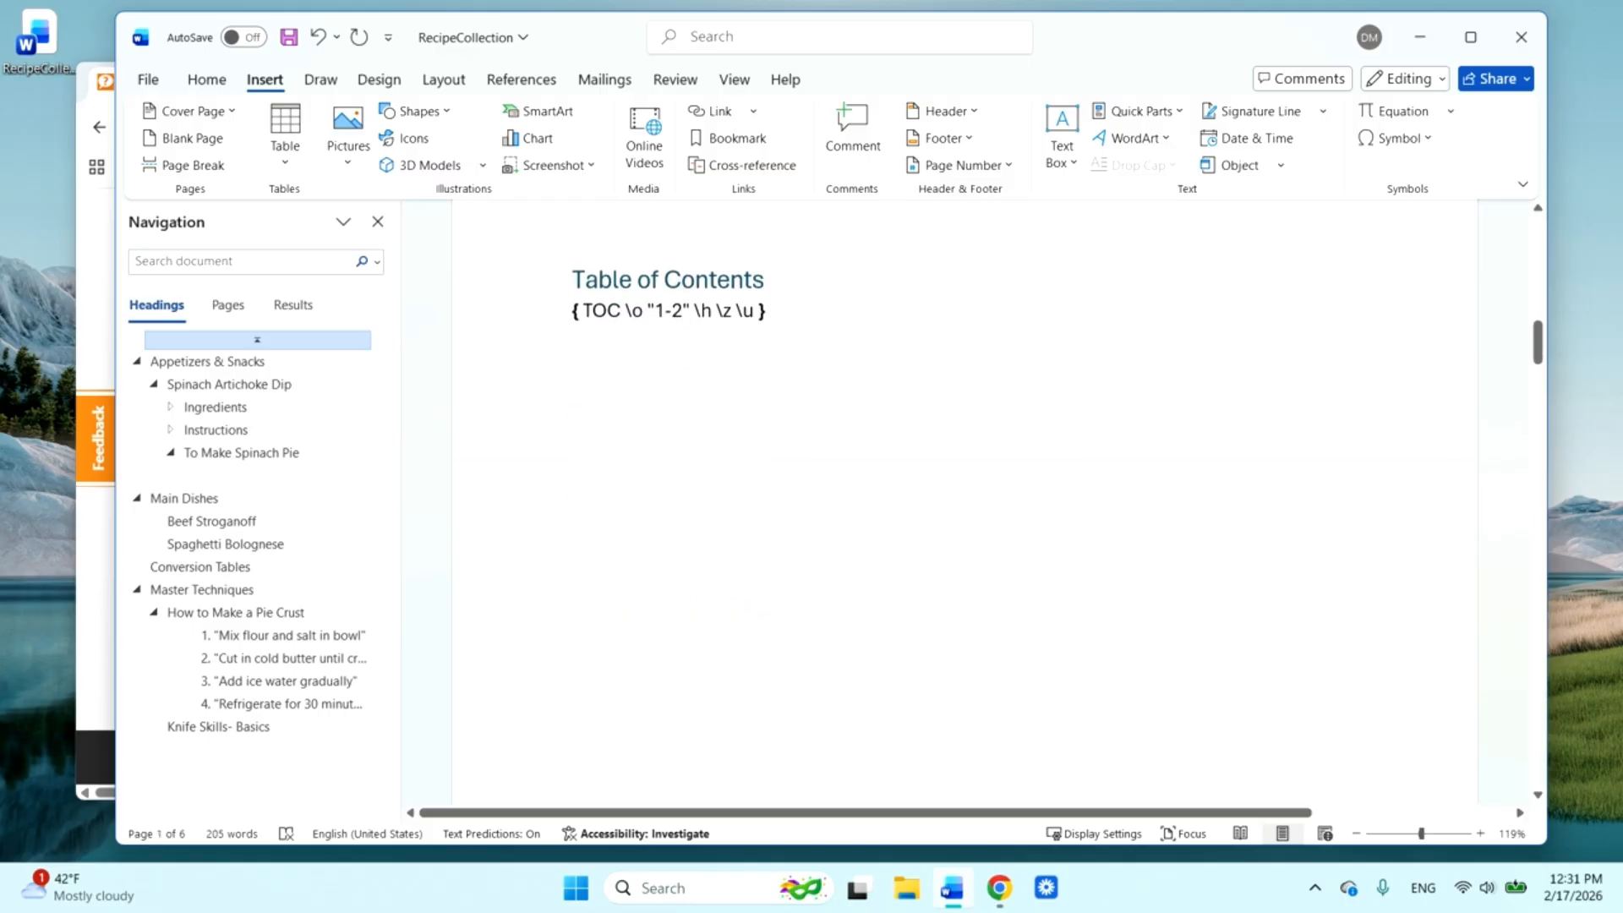
click(664, 310)
click(655, 247)
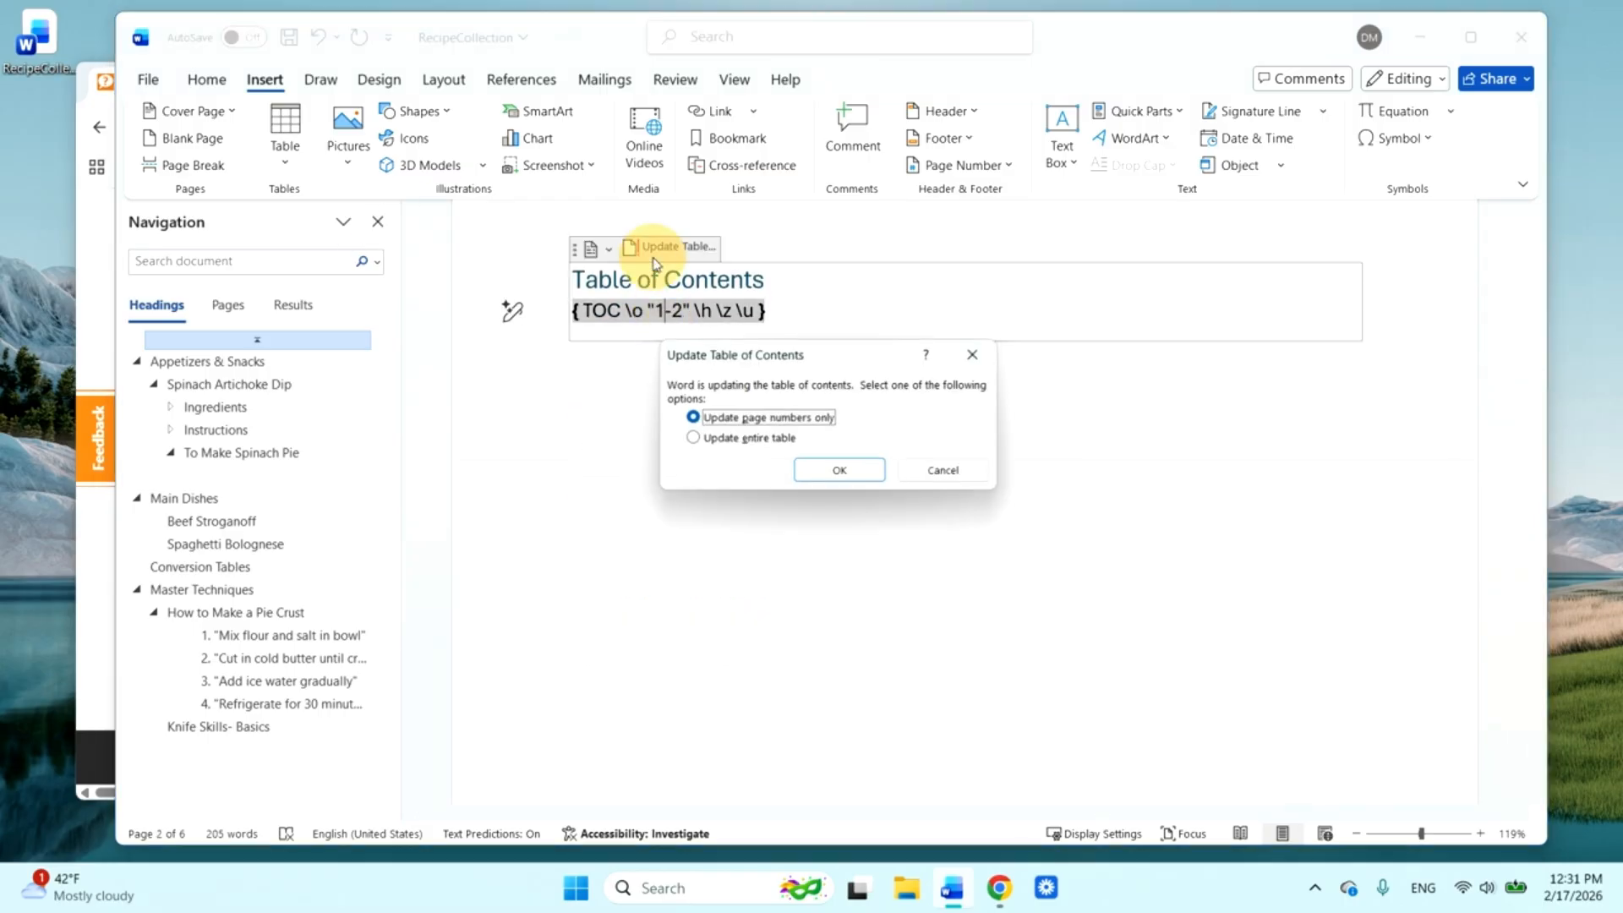
click(786, 438)
click(816, 470)
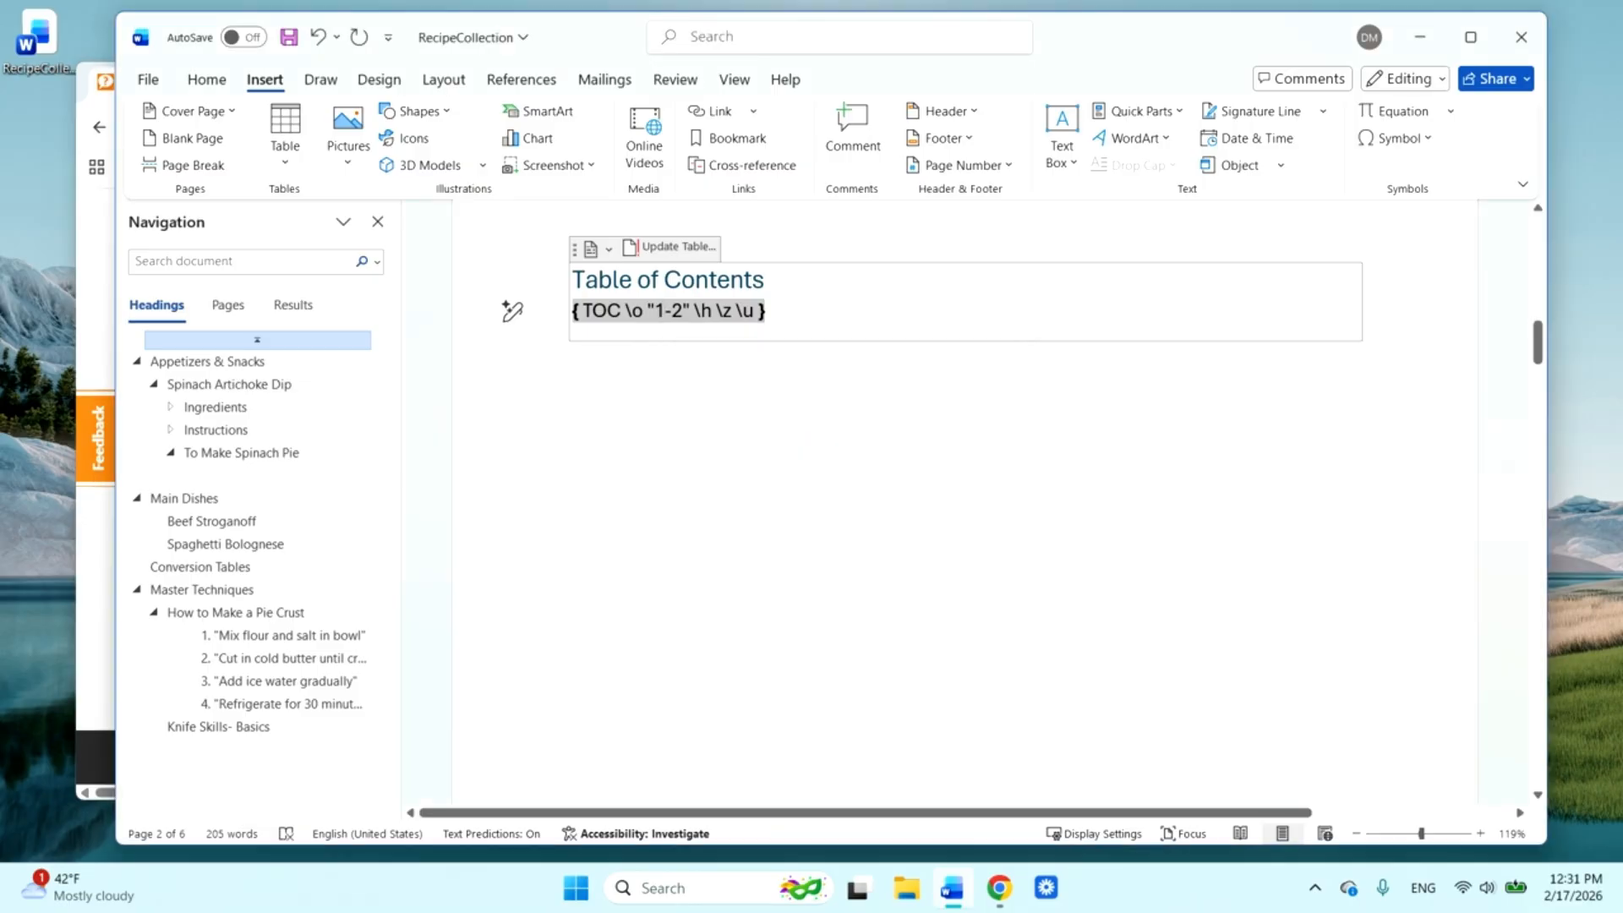
click(804, 370)
click(738, 409)
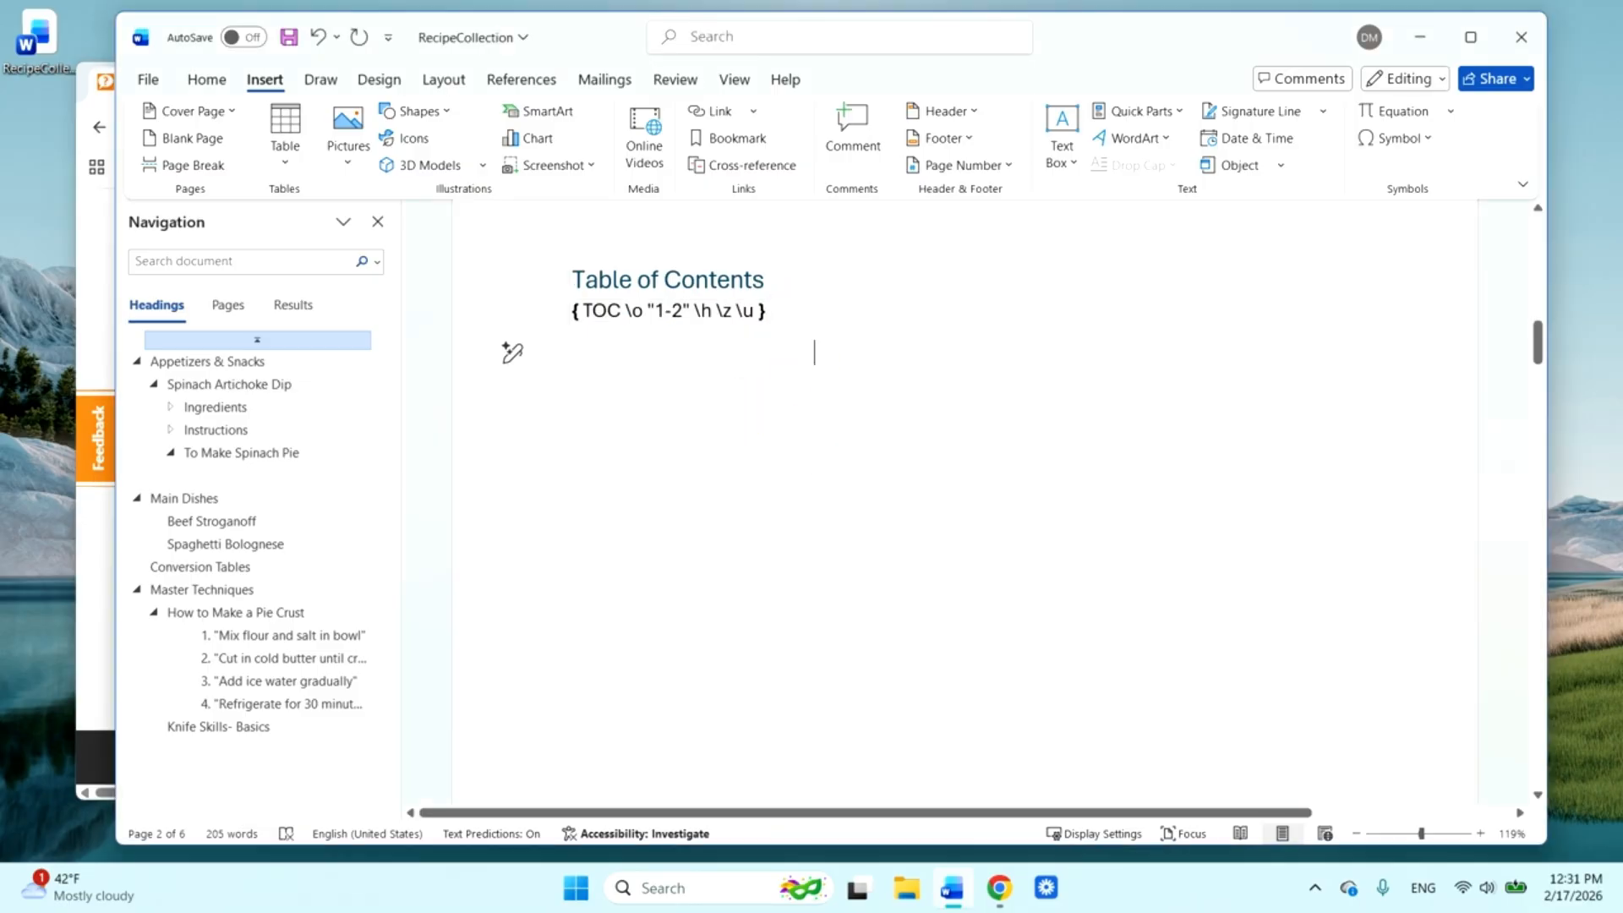
click(704, 325)
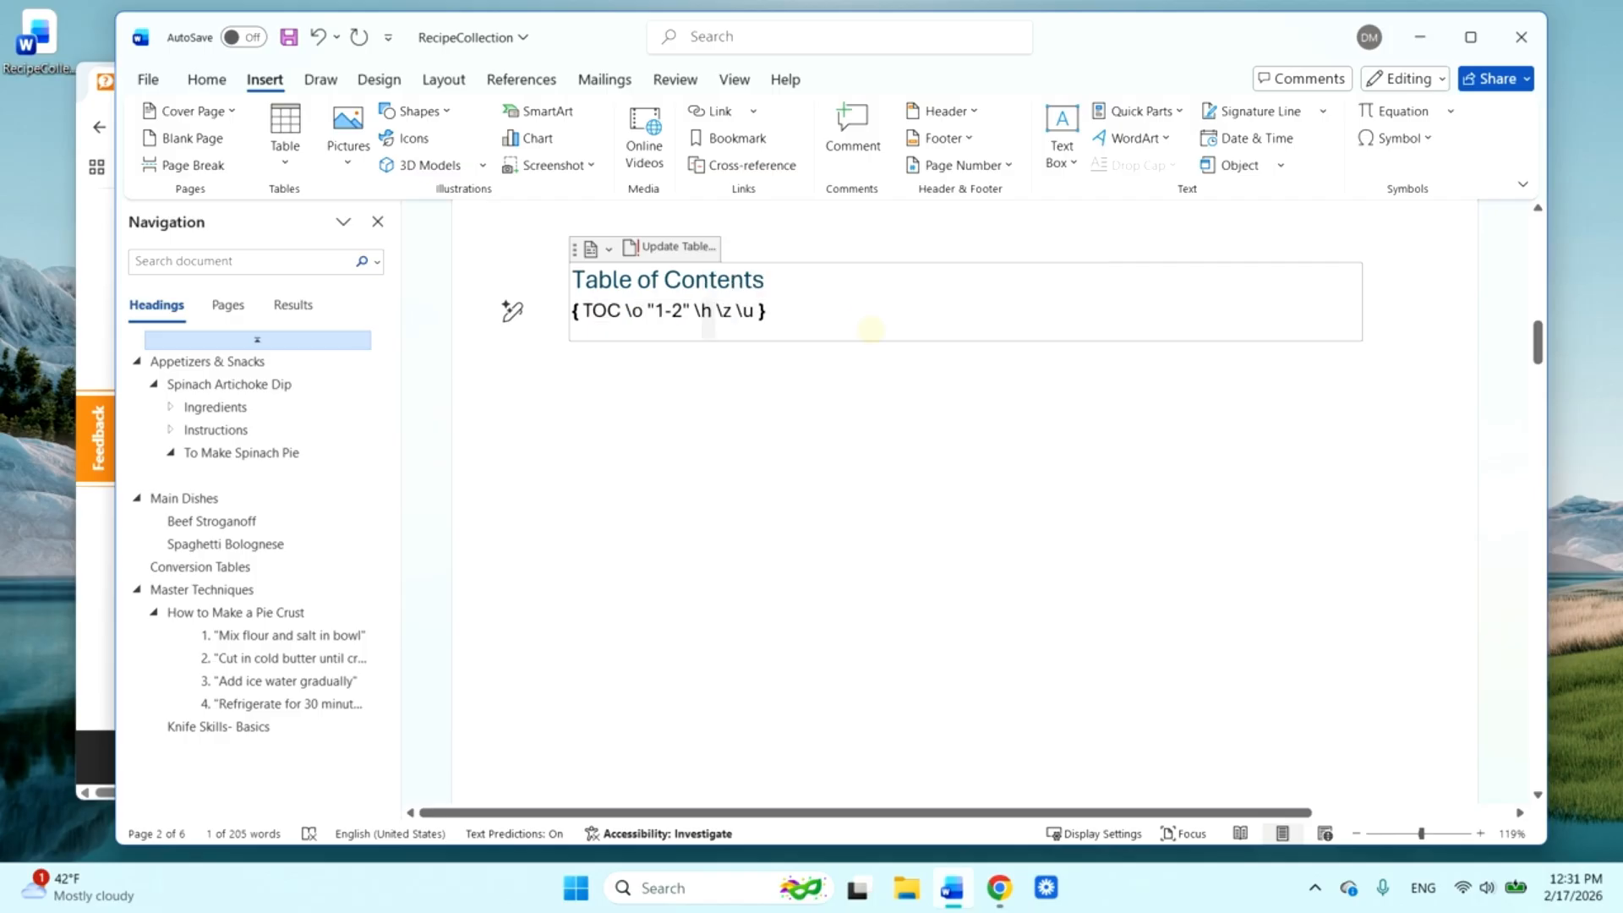
right_click(873, 331)
click(658, 320)
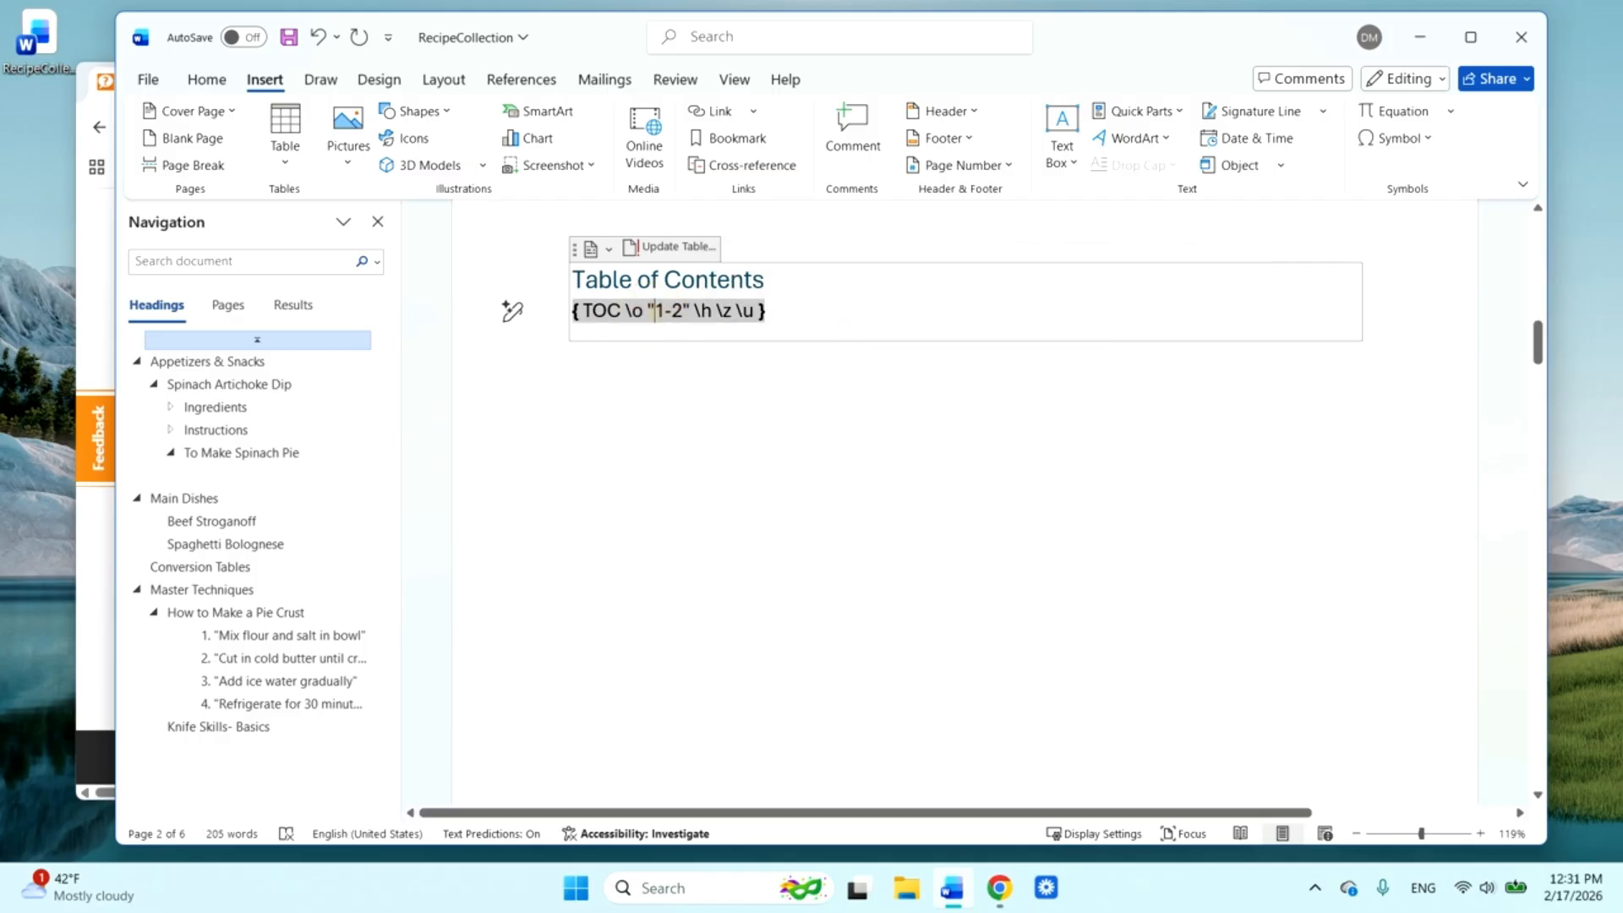
right_click(658, 319)
click(596, 251)
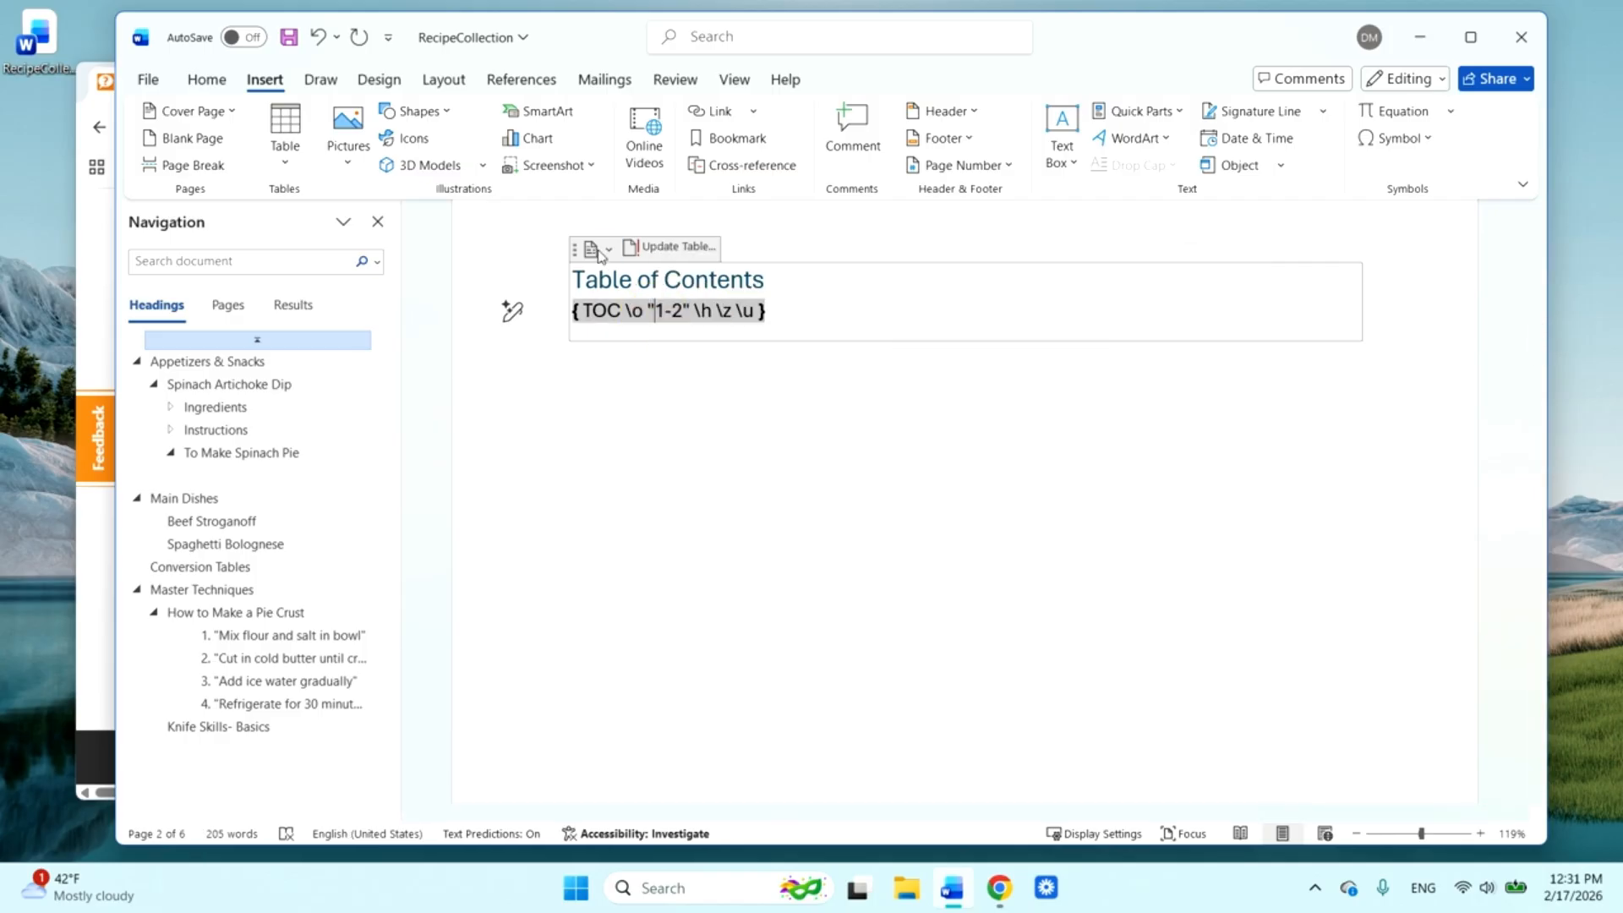
click(597, 251)
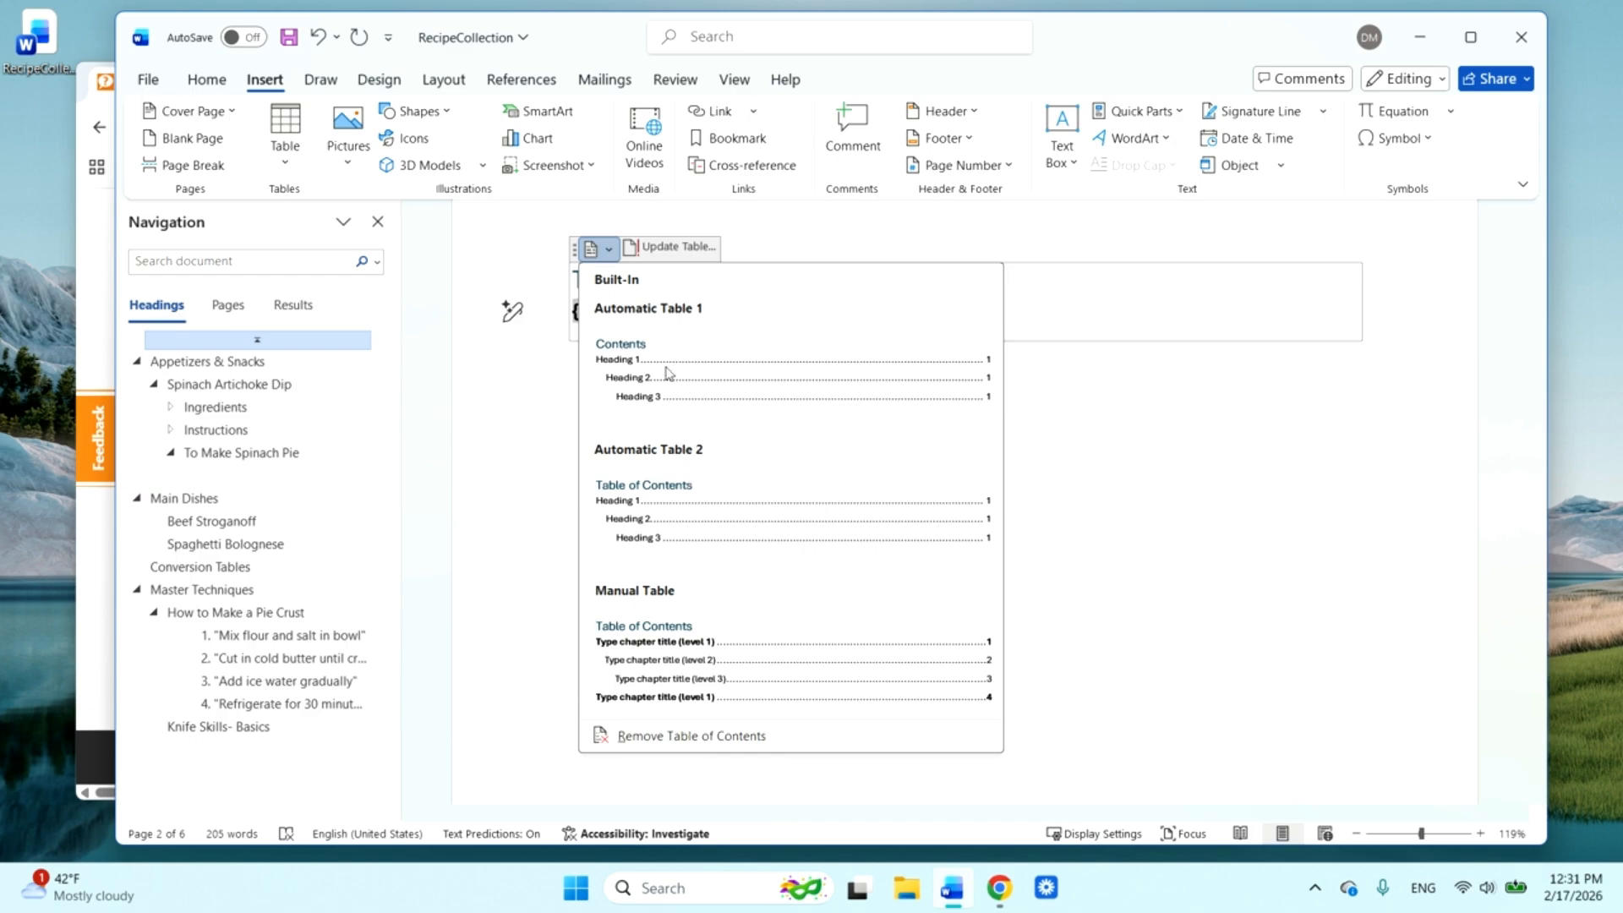
click(668, 250)
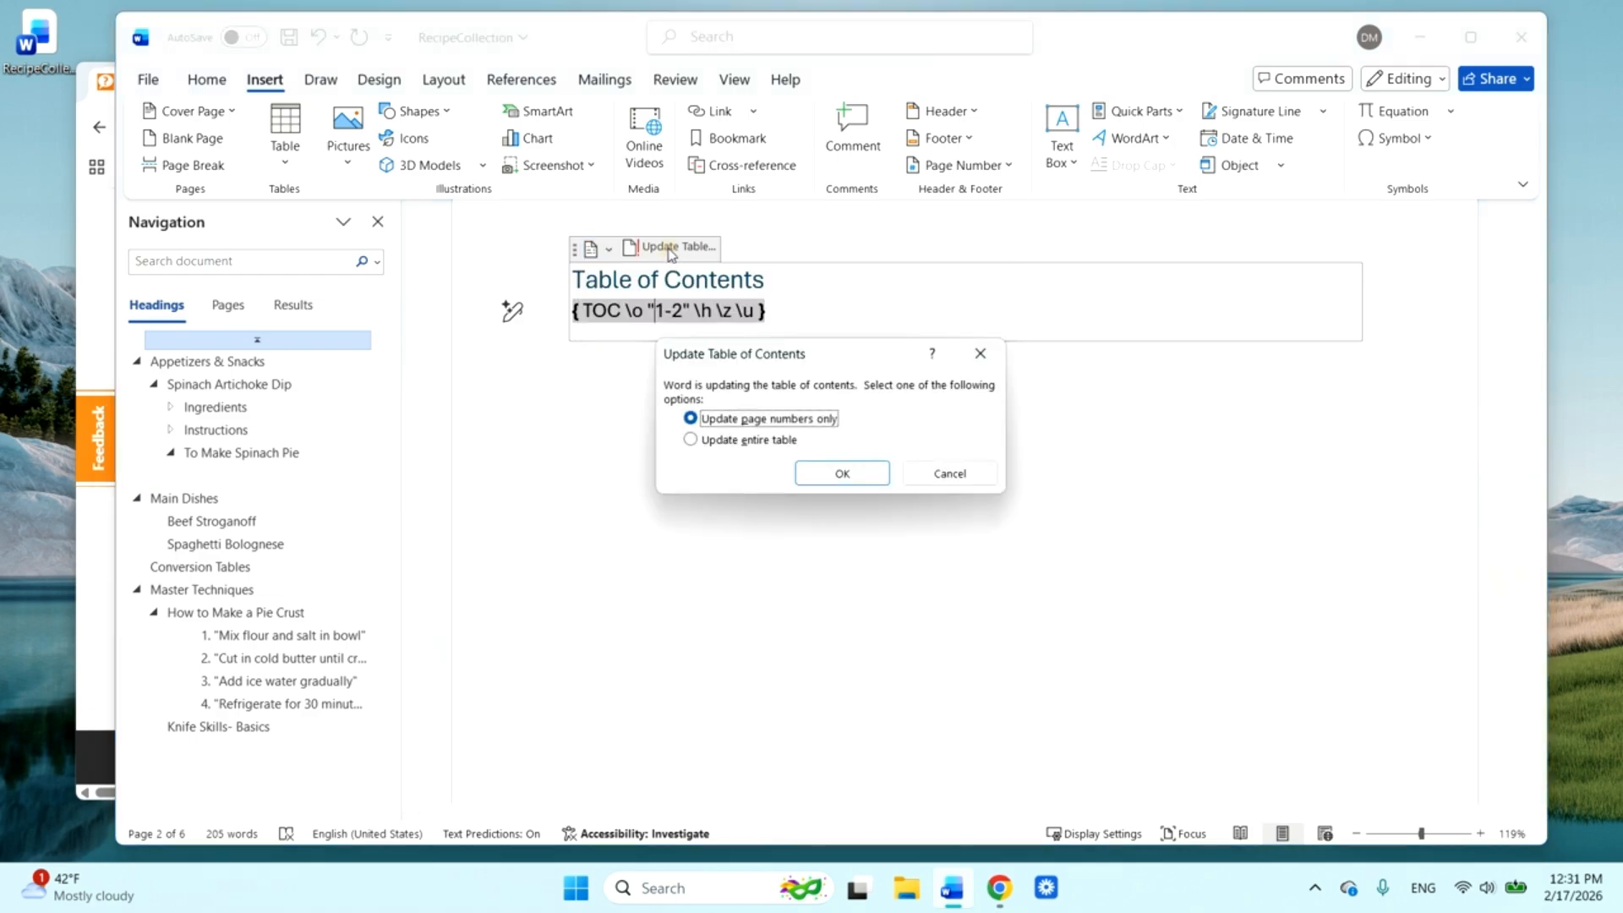
click(938, 474)
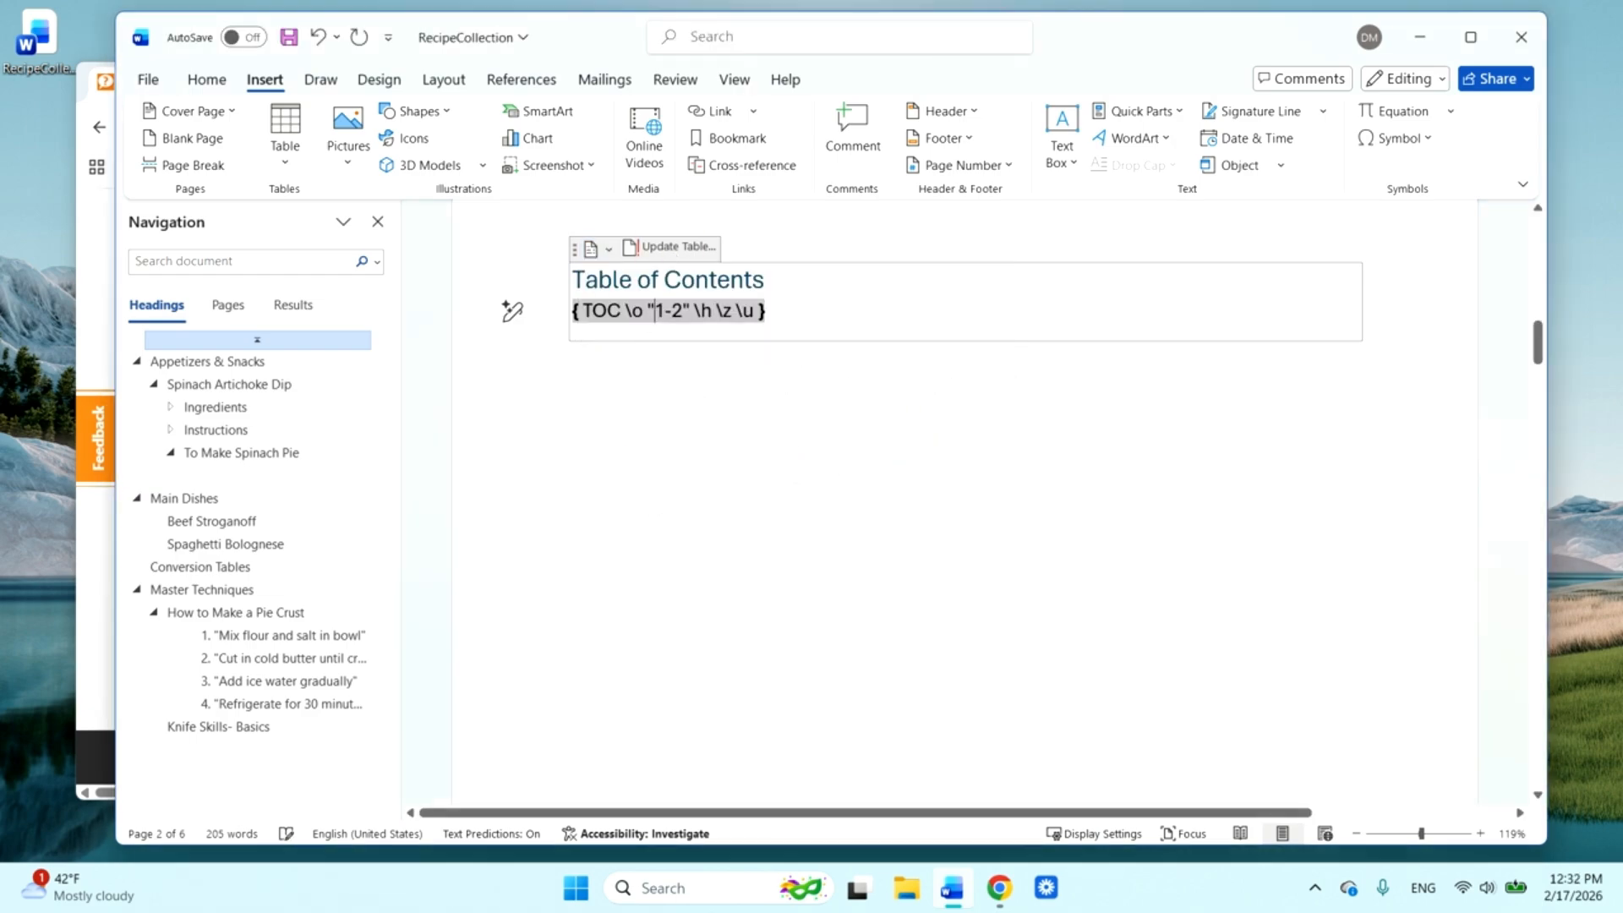
- Edit the table of contents field and accept the TOC field with its existing options to rebuild the list
right_click(732, 320)
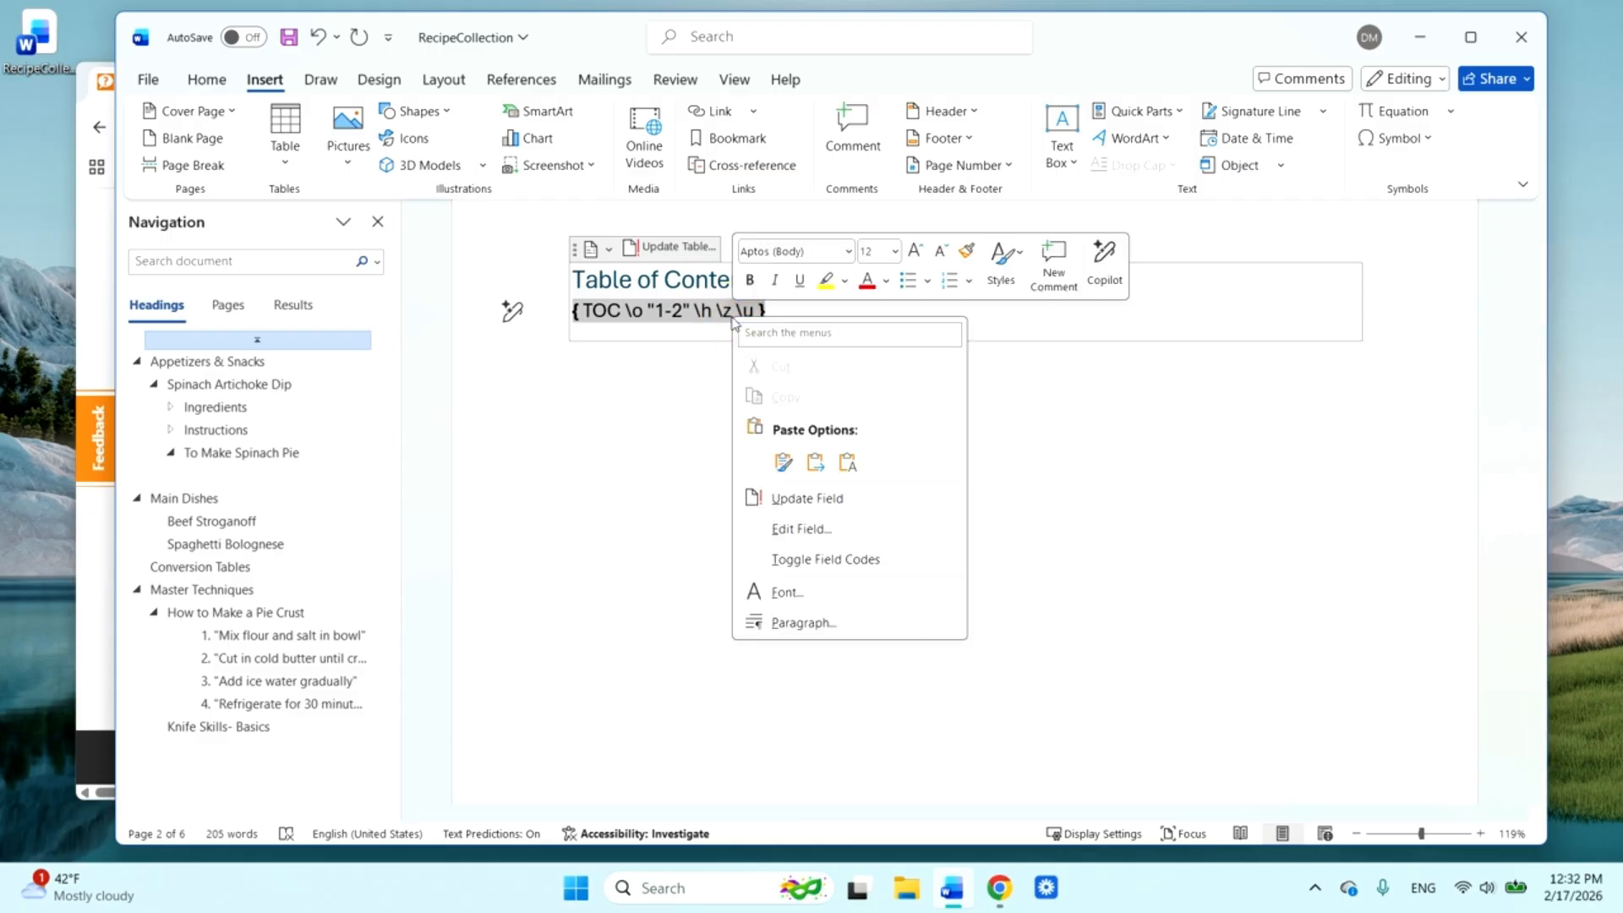
click(801, 528)
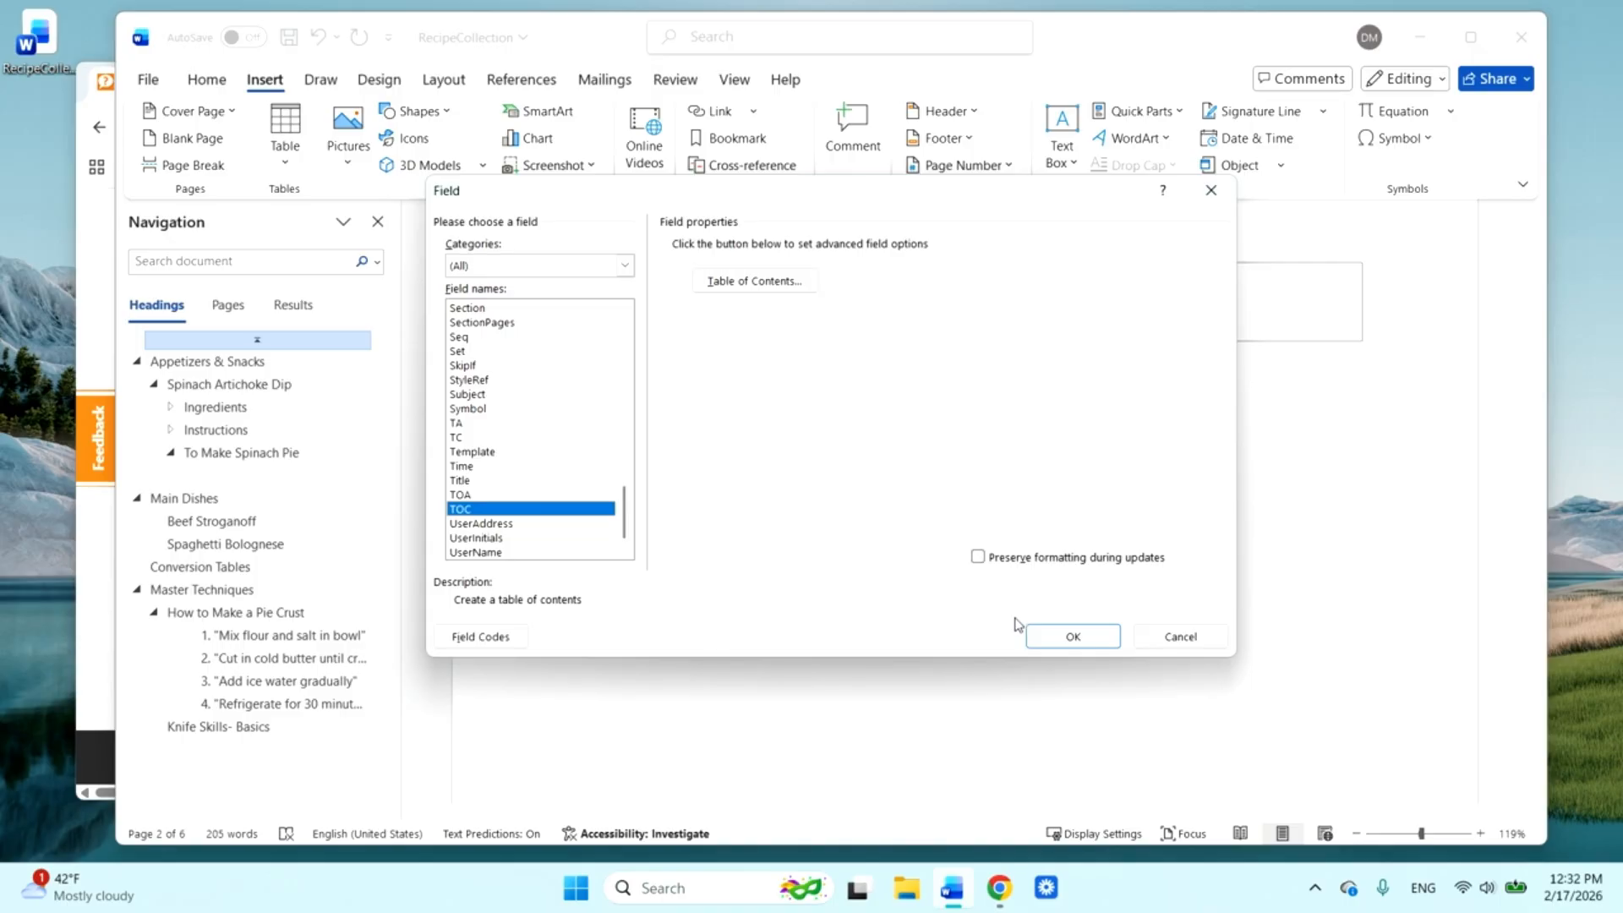
click(1098, 641)
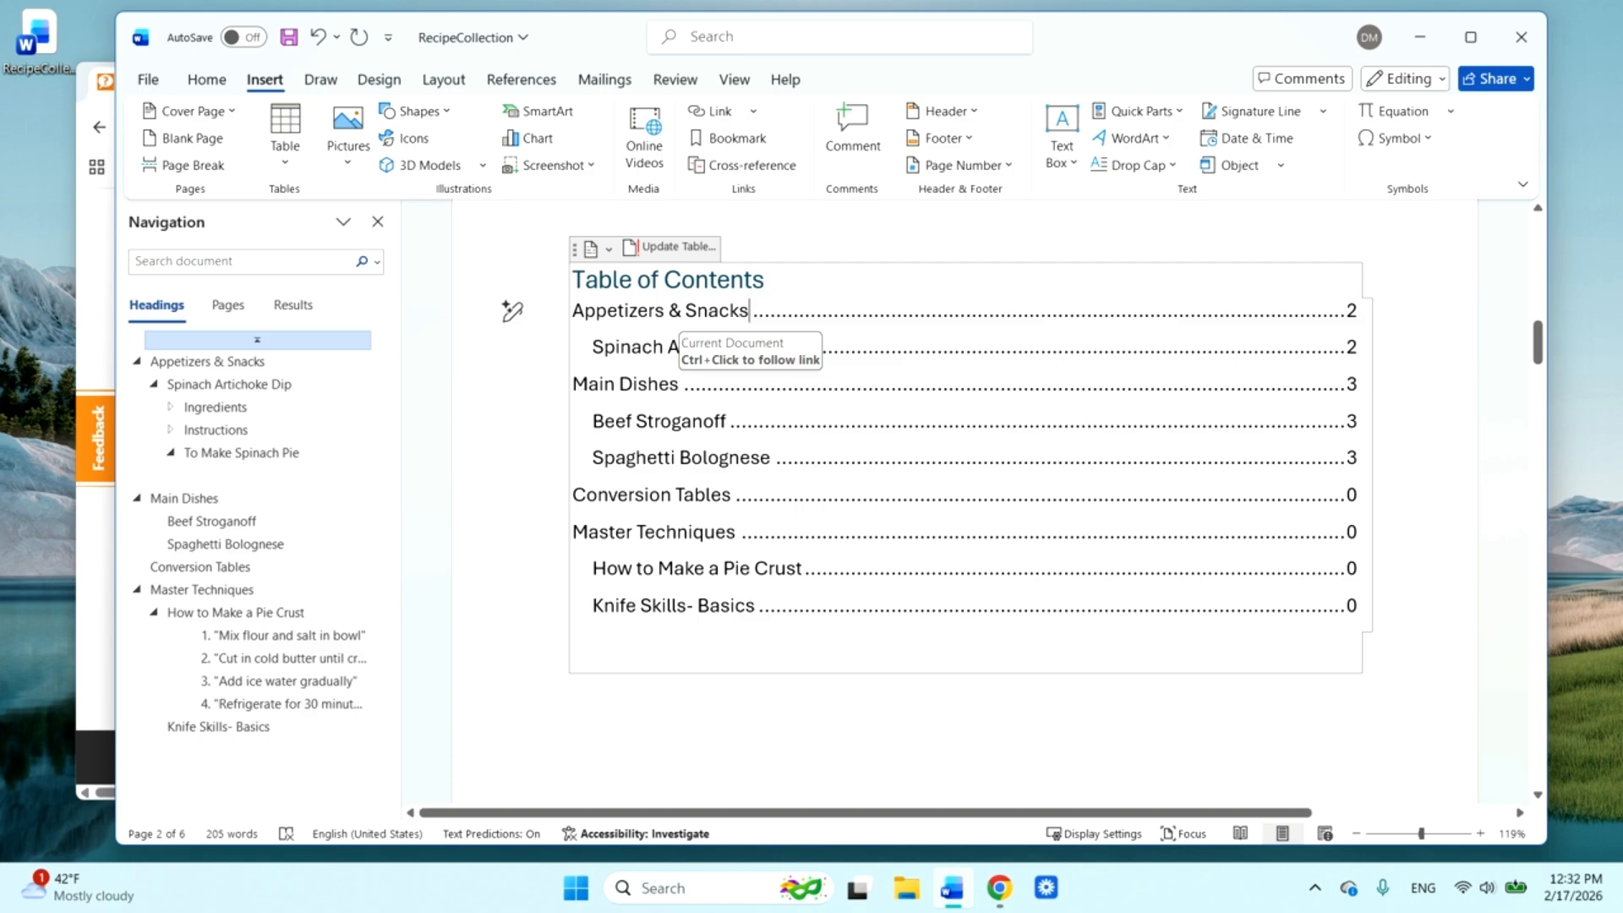
- Reapply the TOC field from the Spinach Artichoke Dip entry, leaving formatting preservation during updates off
right_click(674, 295)
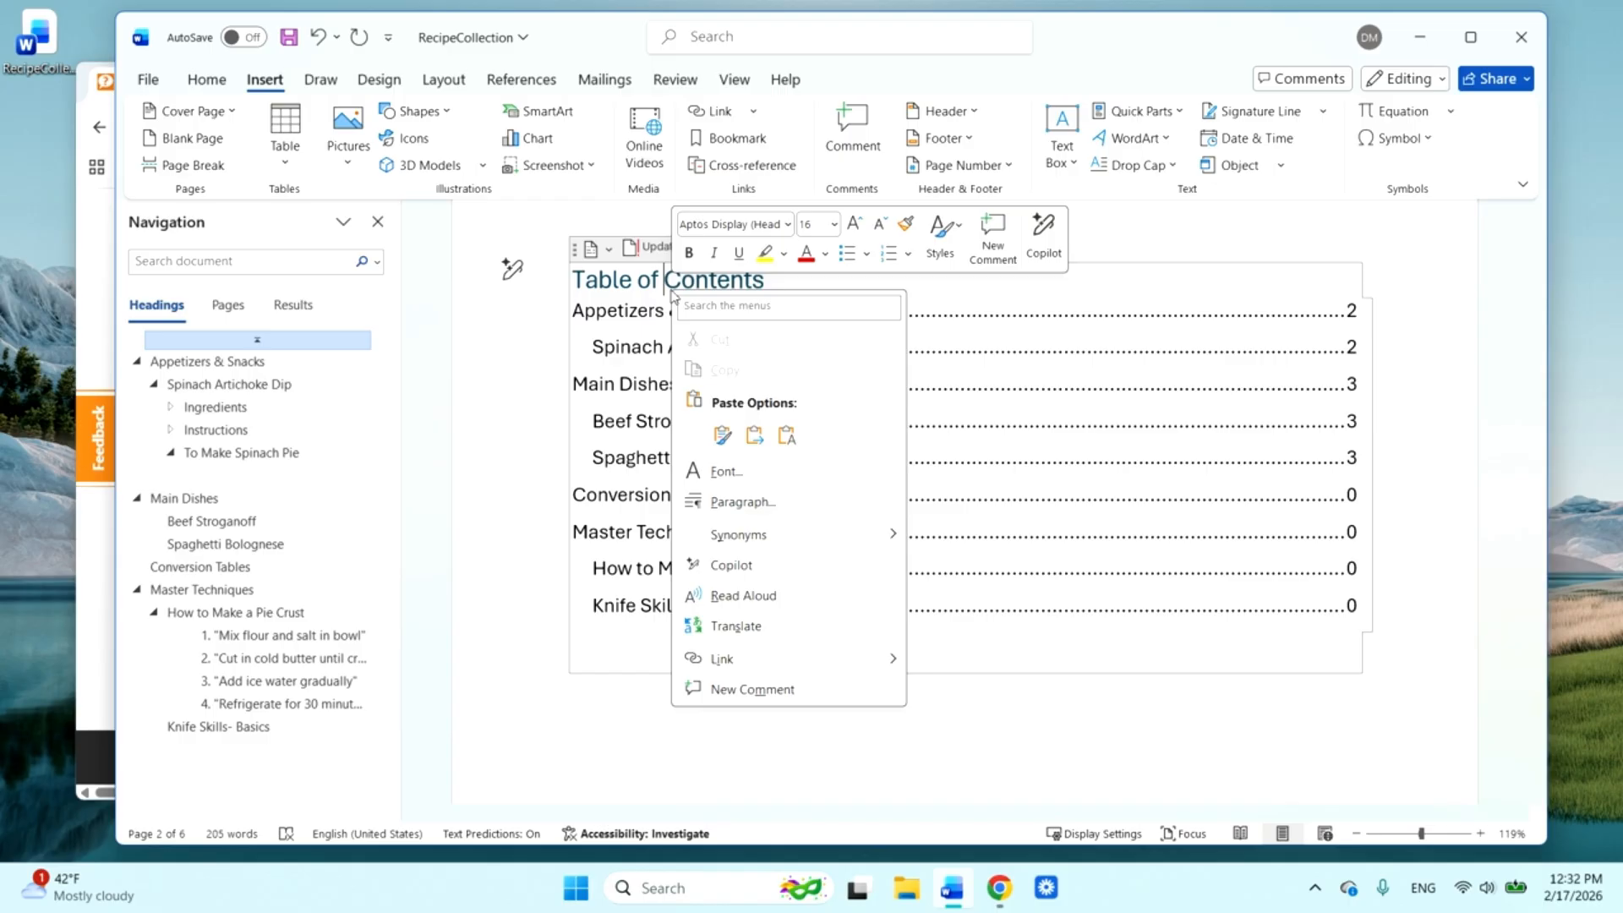
click(611, 247)
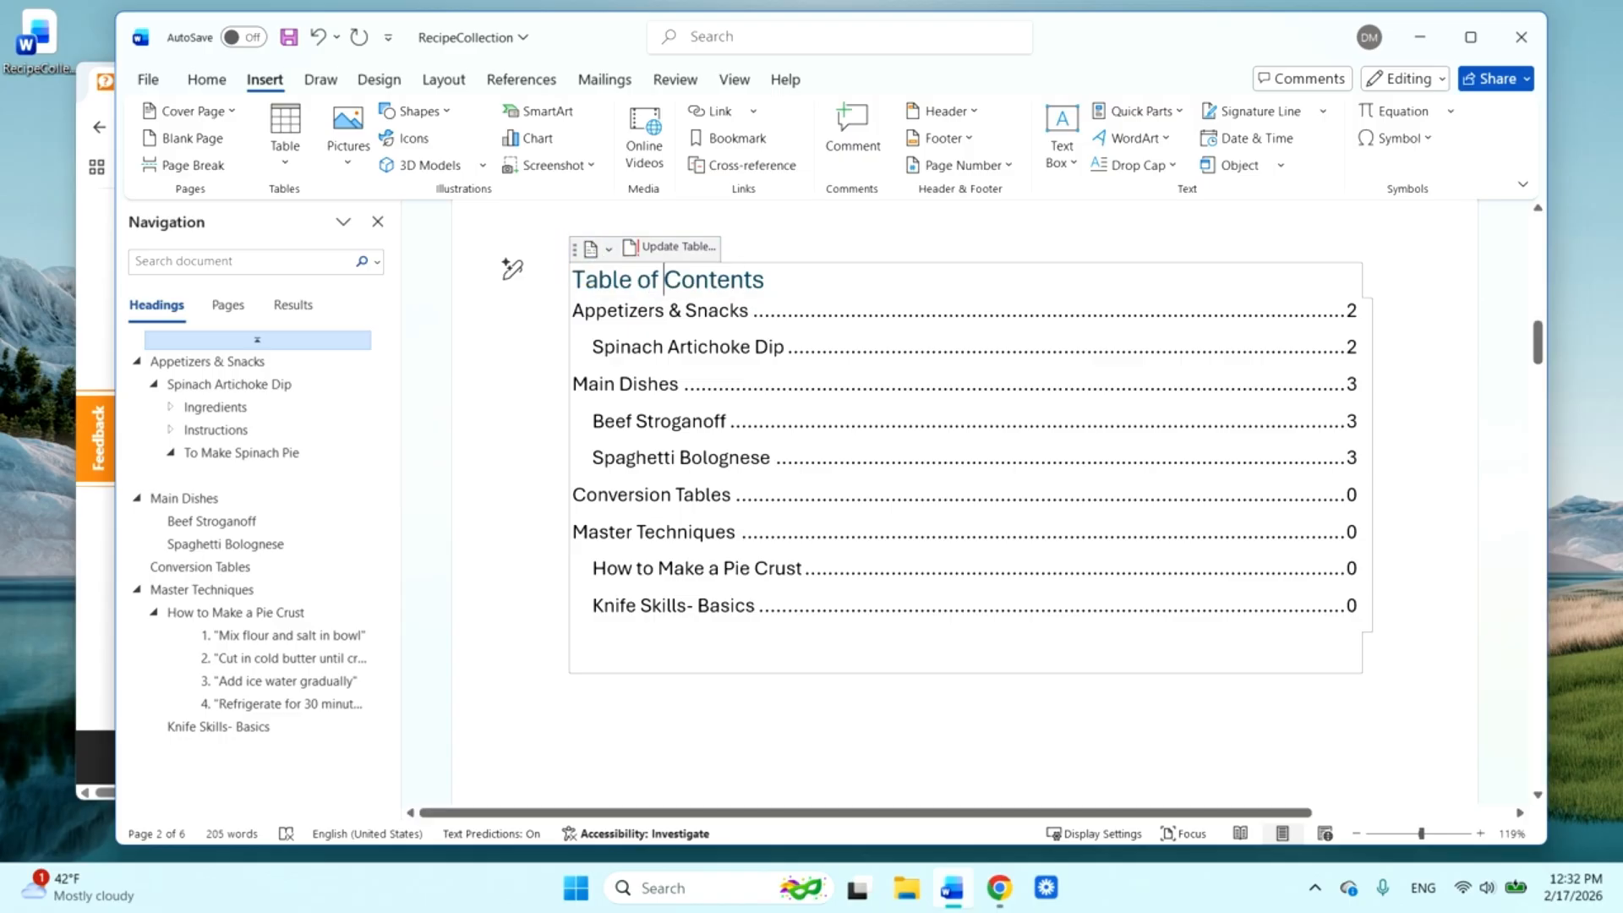
click(1358, 347)
right_click(1358, 346)
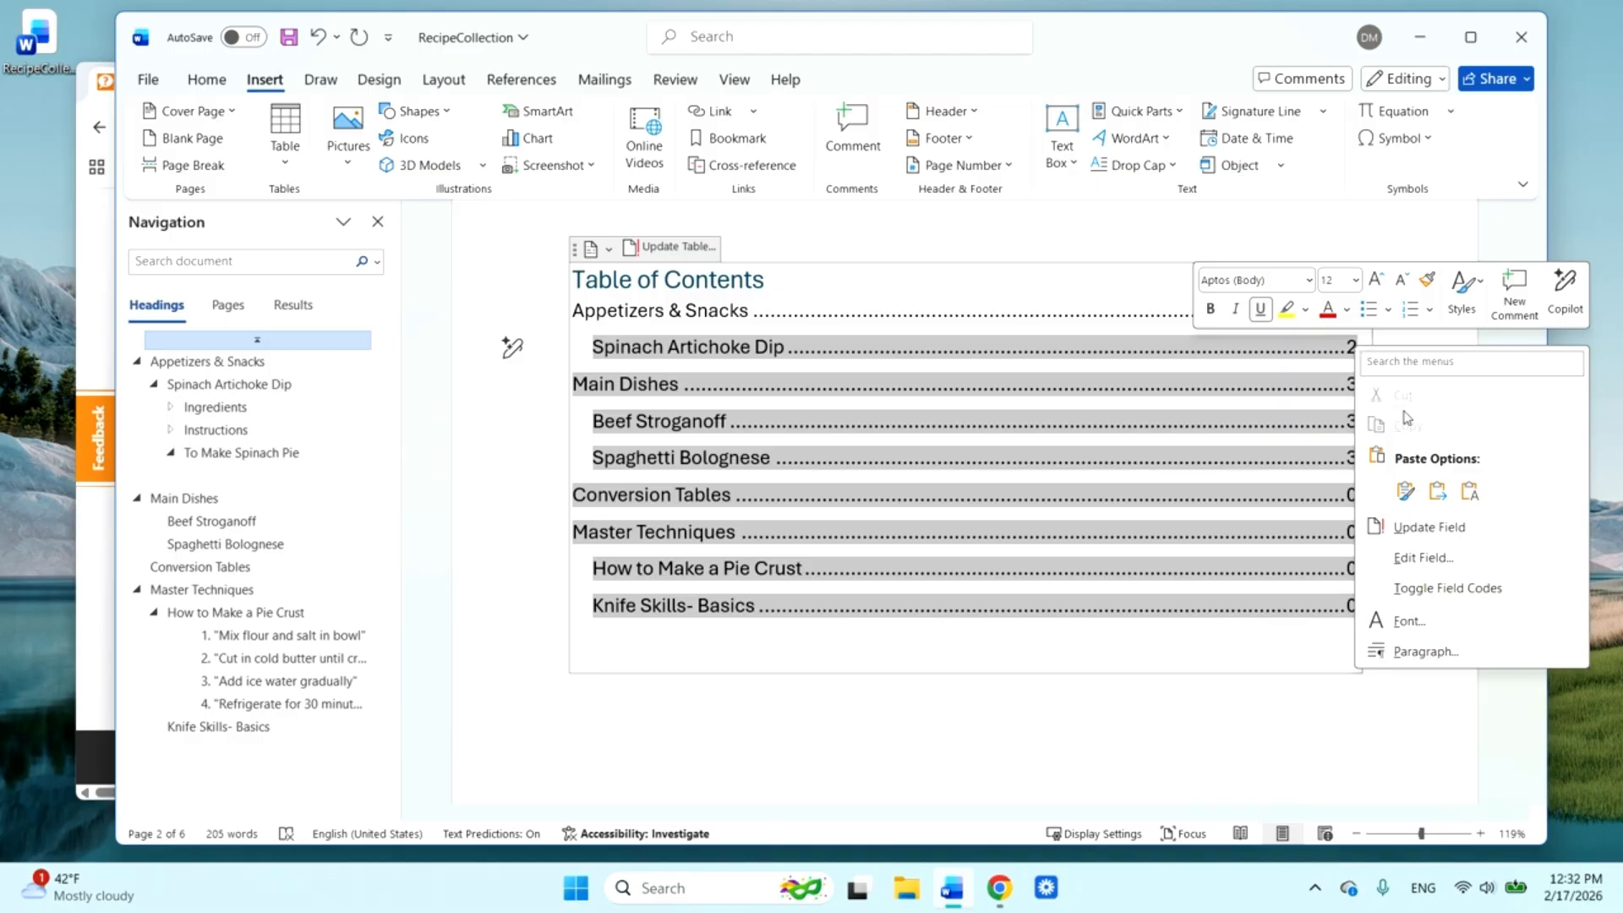
click(1422, 557)
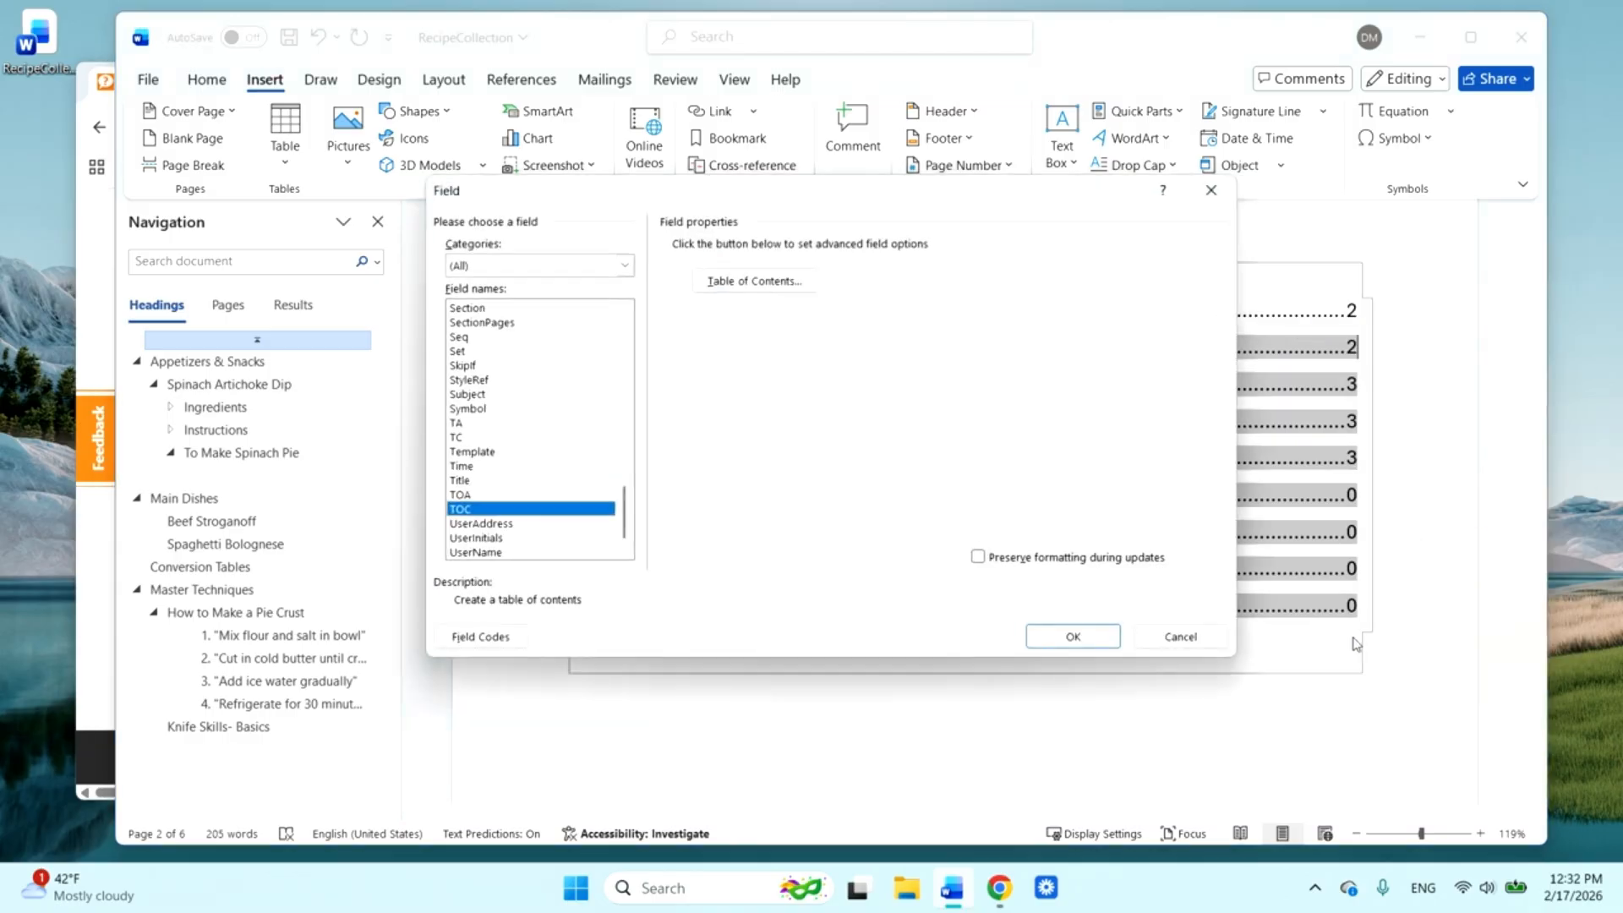
click(1114, 639)
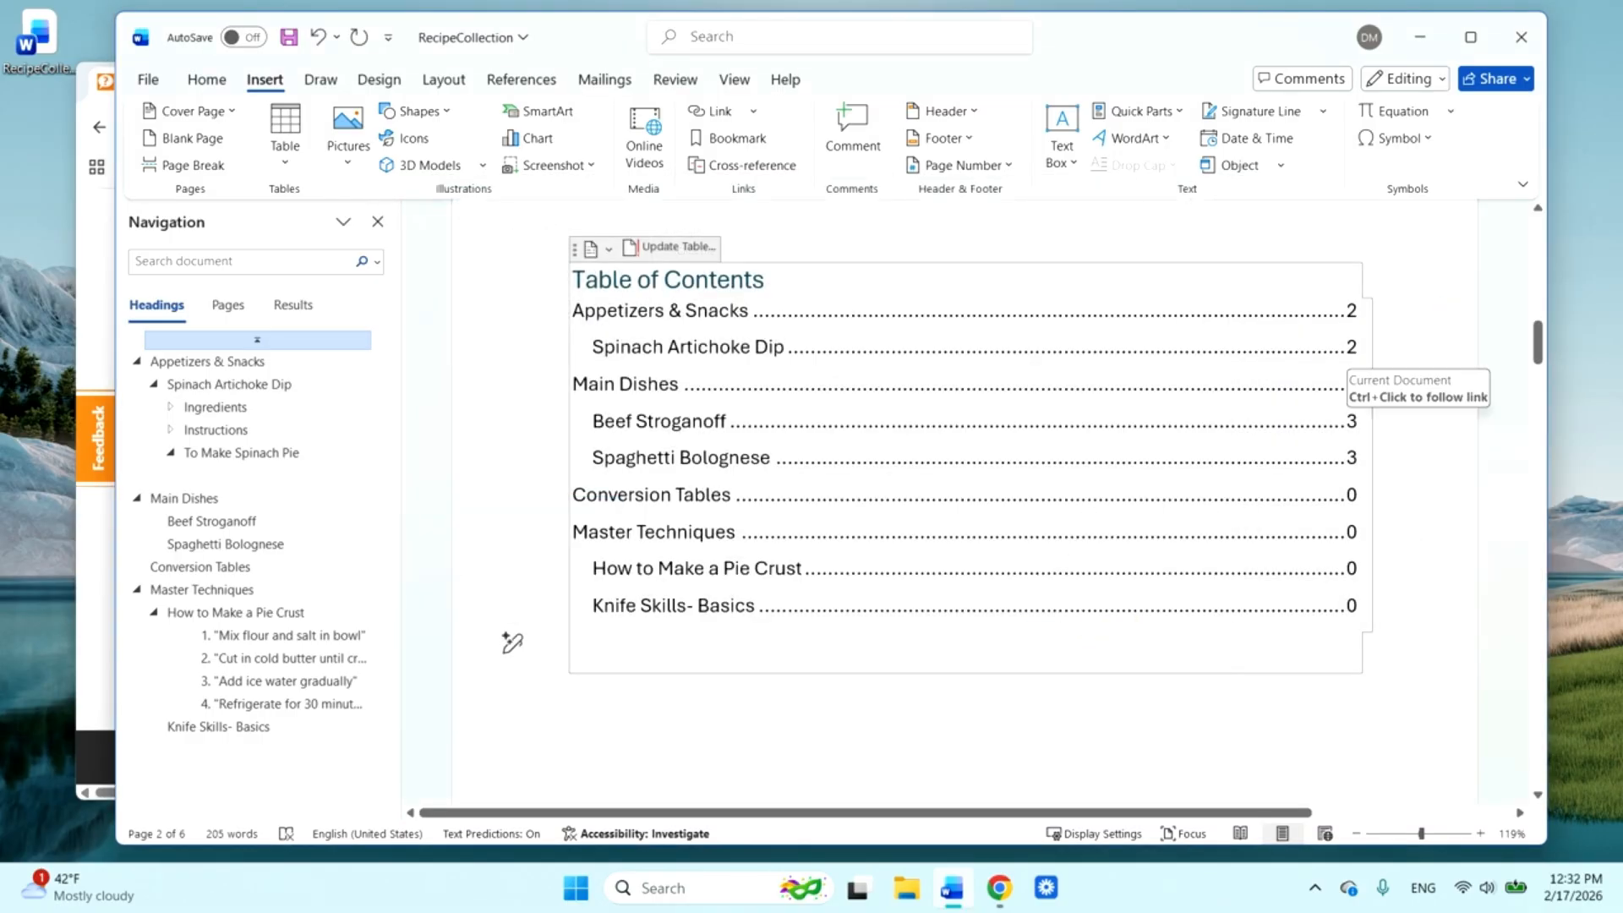
- Display the hyperlink field code behind the Beef Stroganoff entry in the table of contents
right_click(1353, 445)
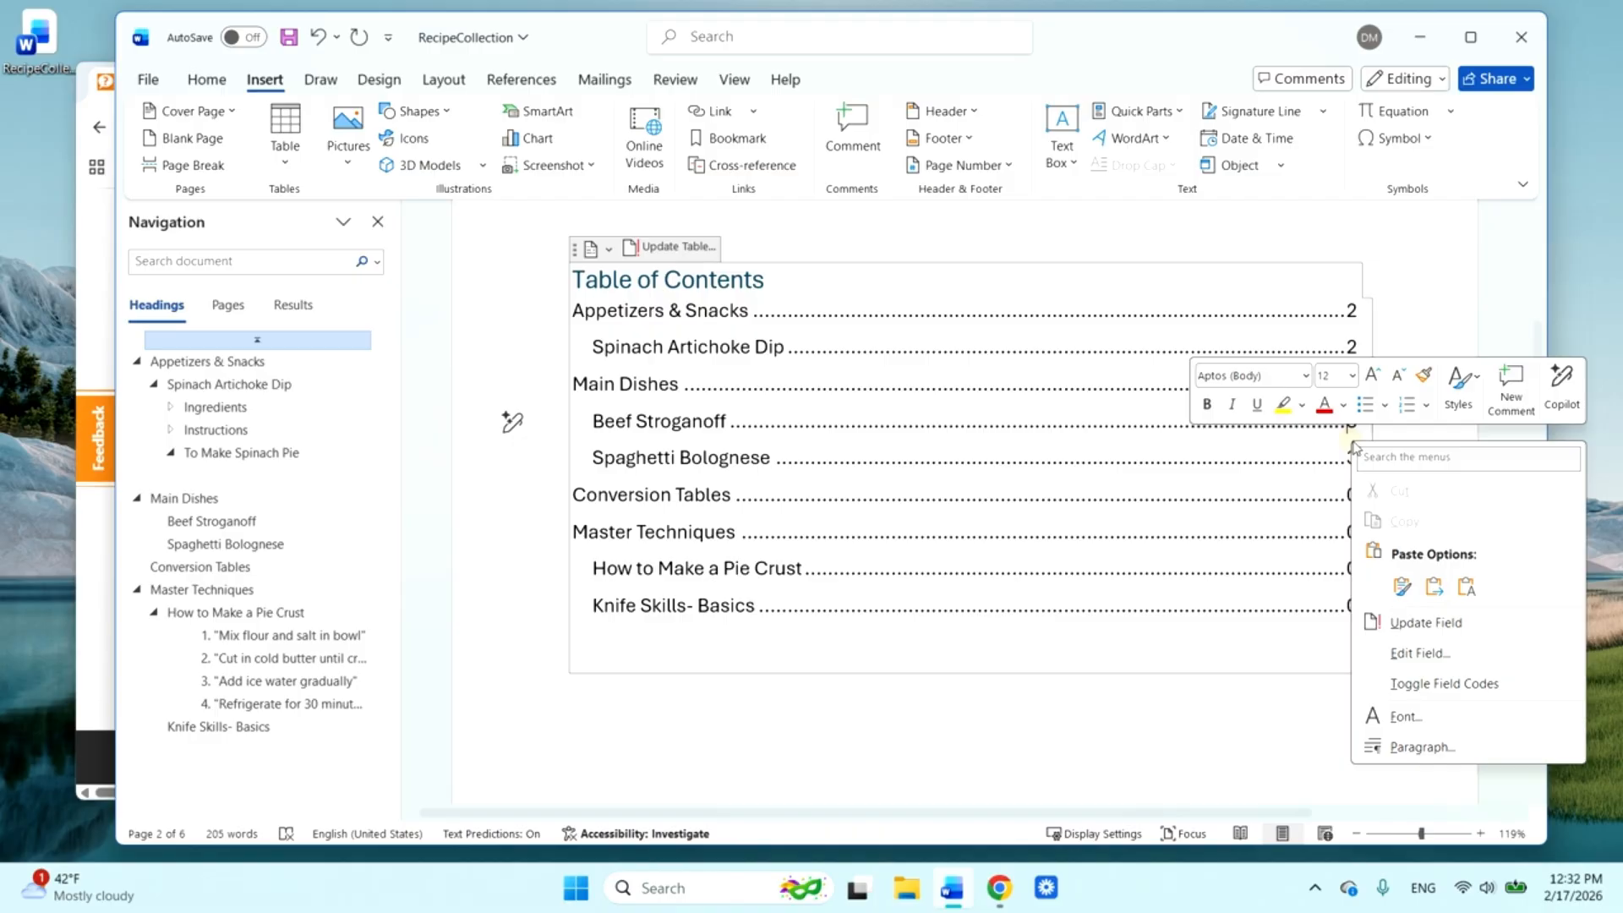
click(1455, 685)
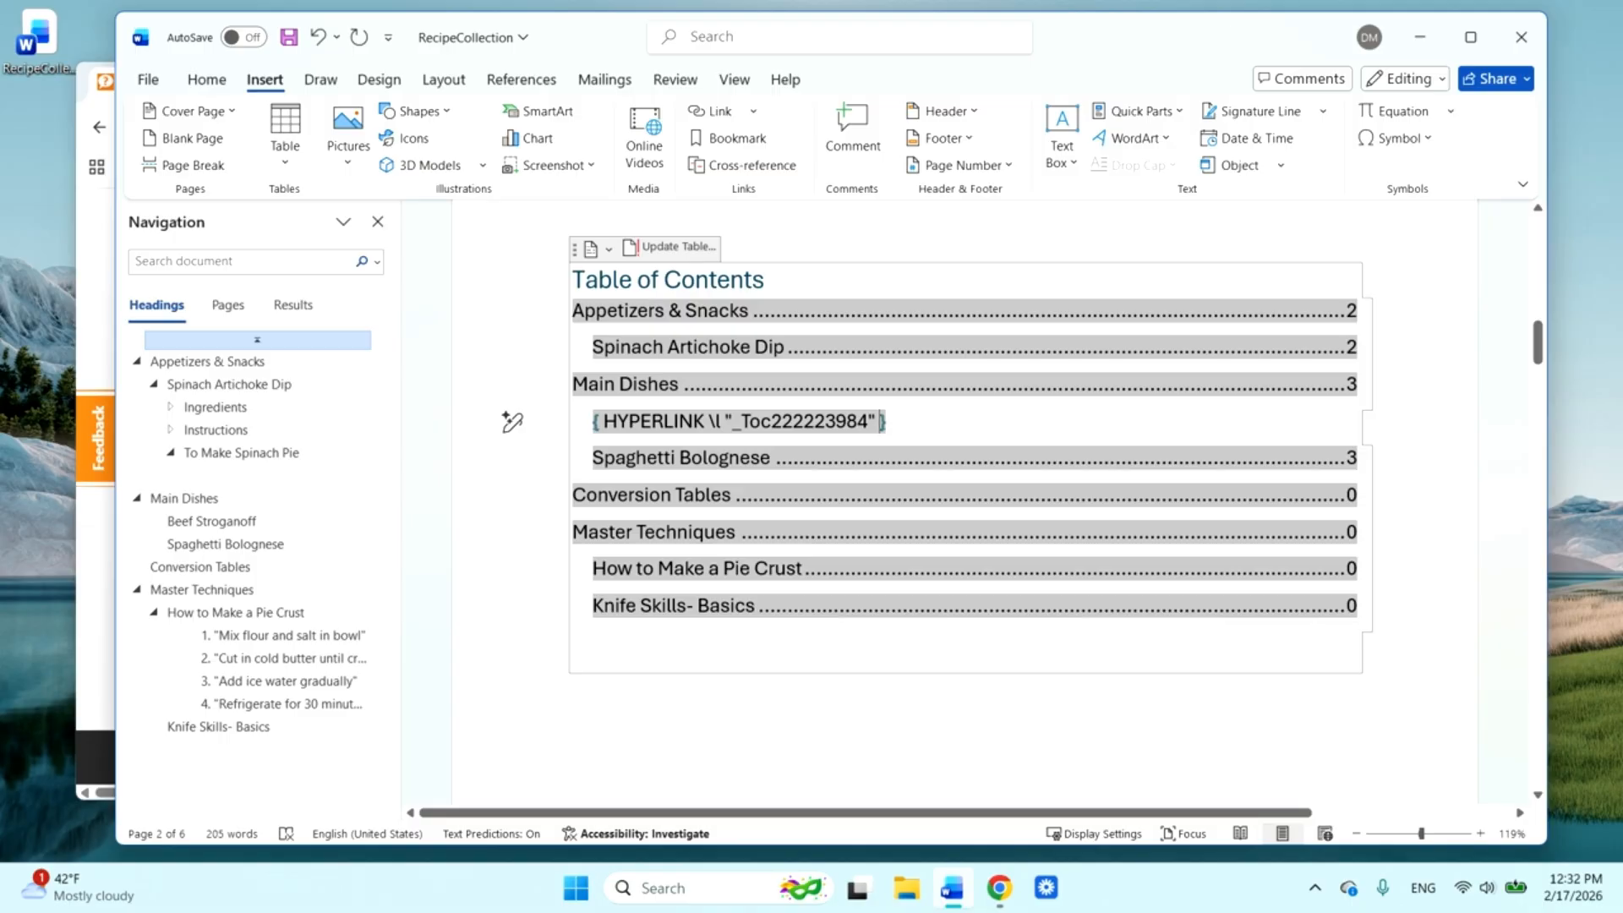
click(904, 454)
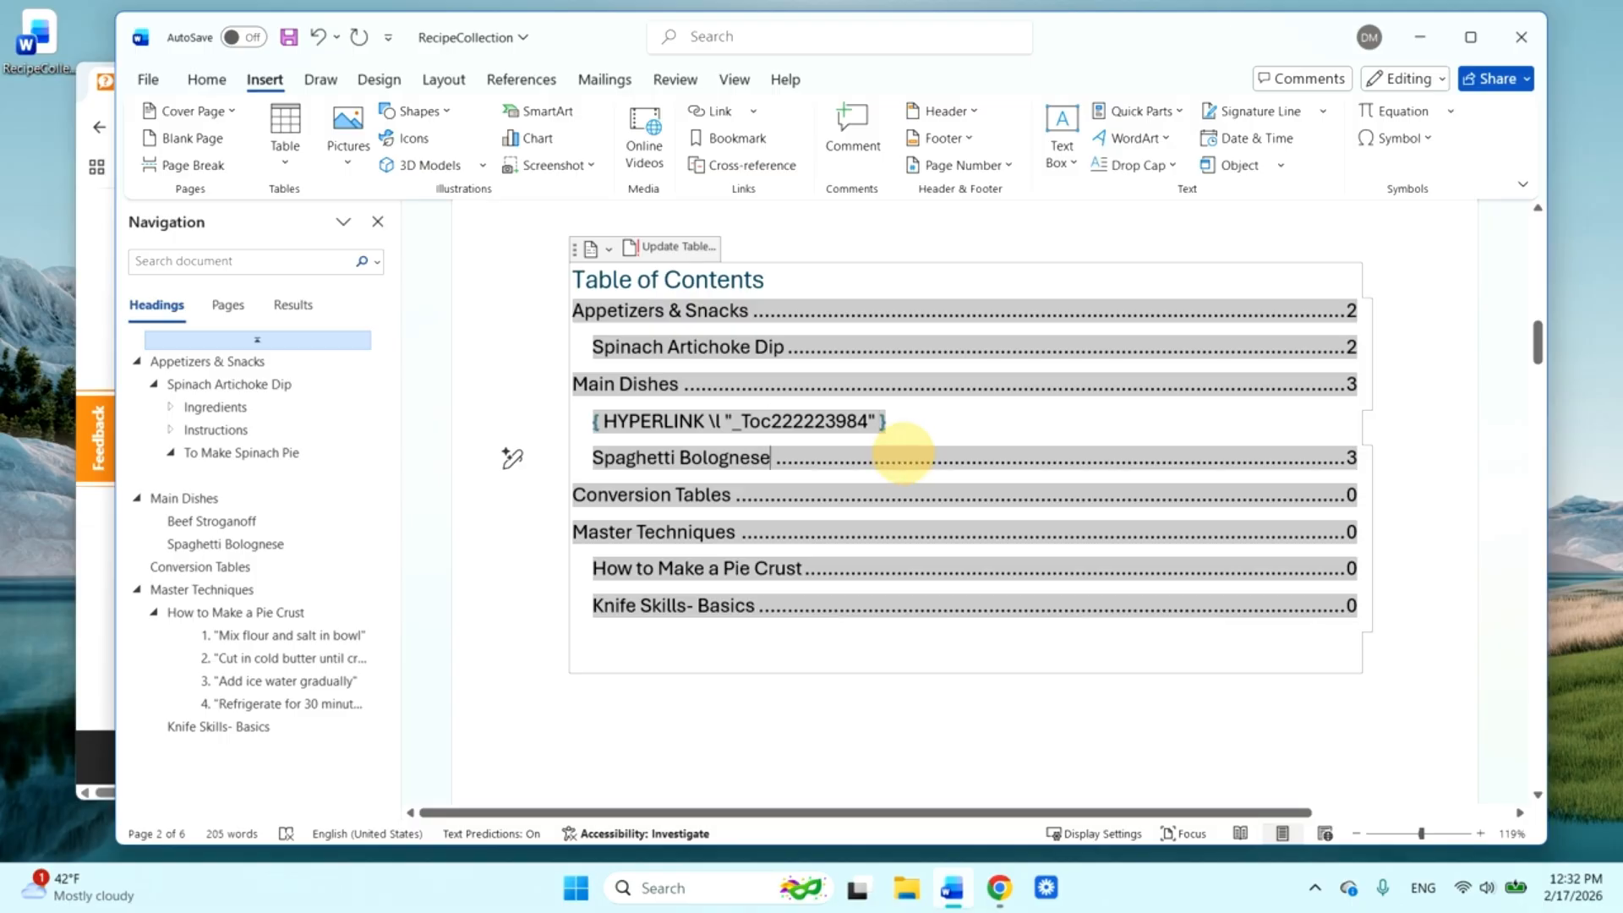
click(866, 418)
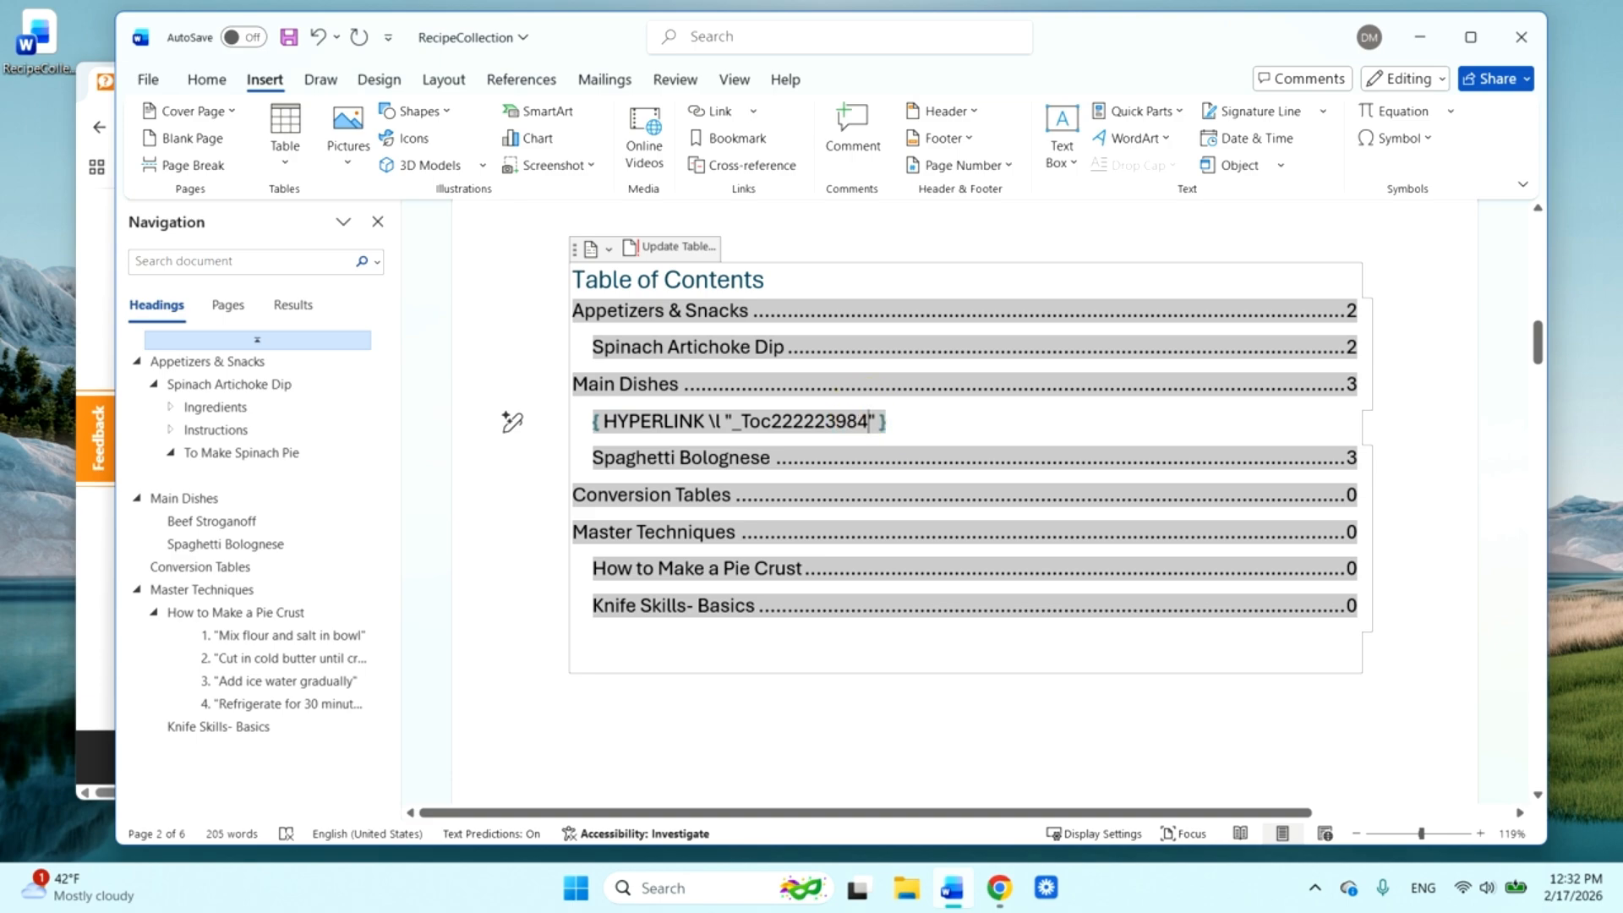
- Toggle the Beef Stroganoff entry's hyperlink and page-reference field codes back to normal text
right_click(868, 419)
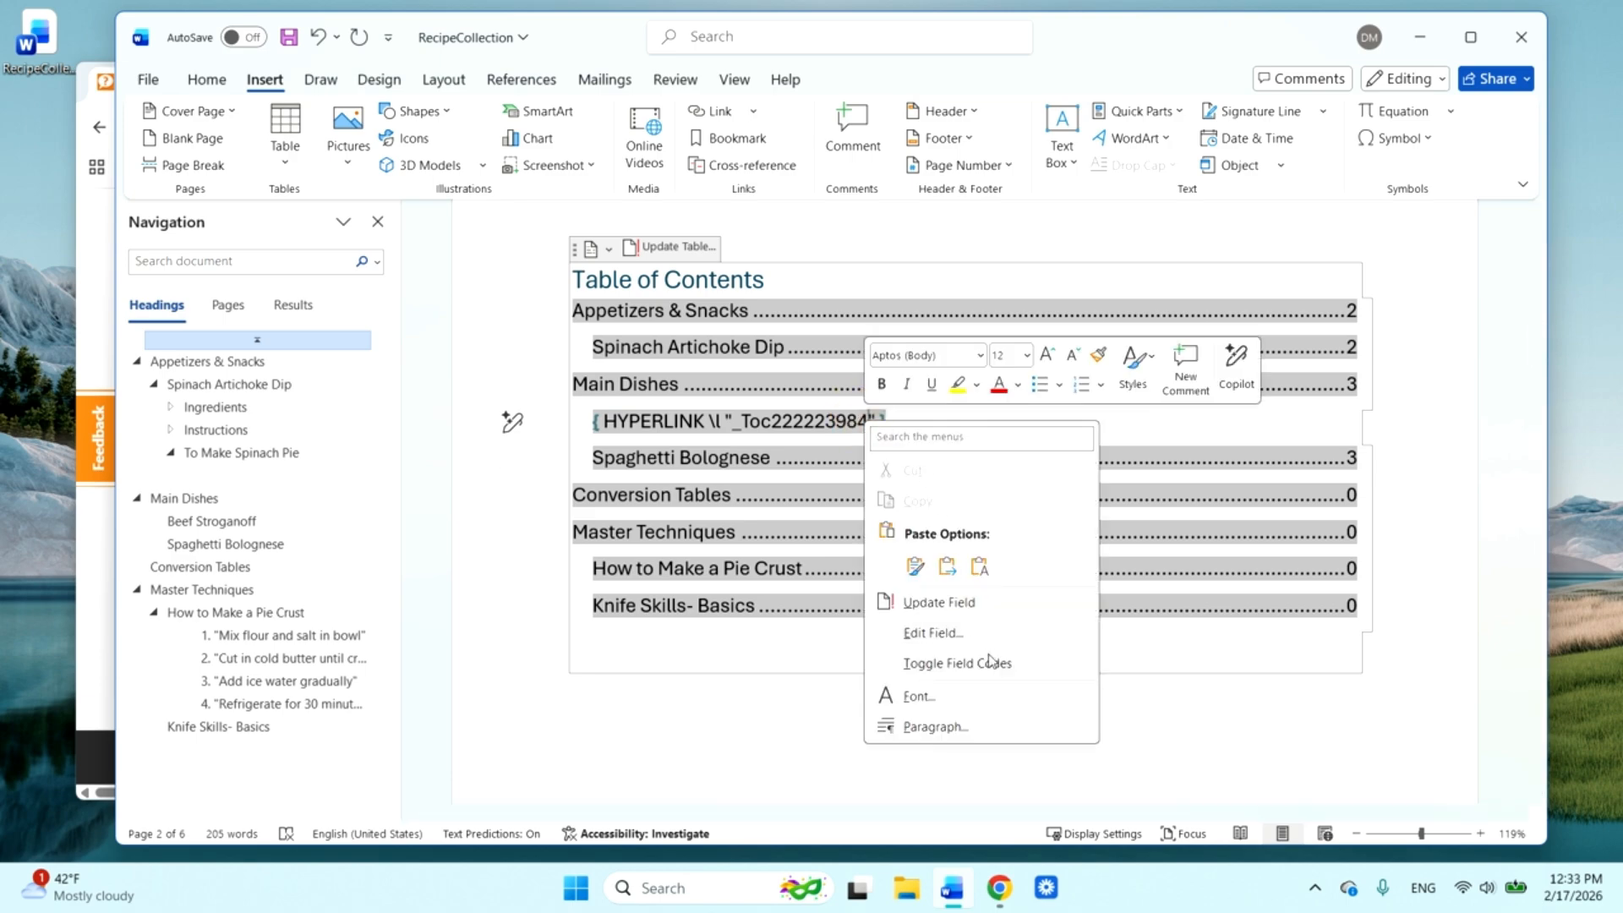
click(958, 664)
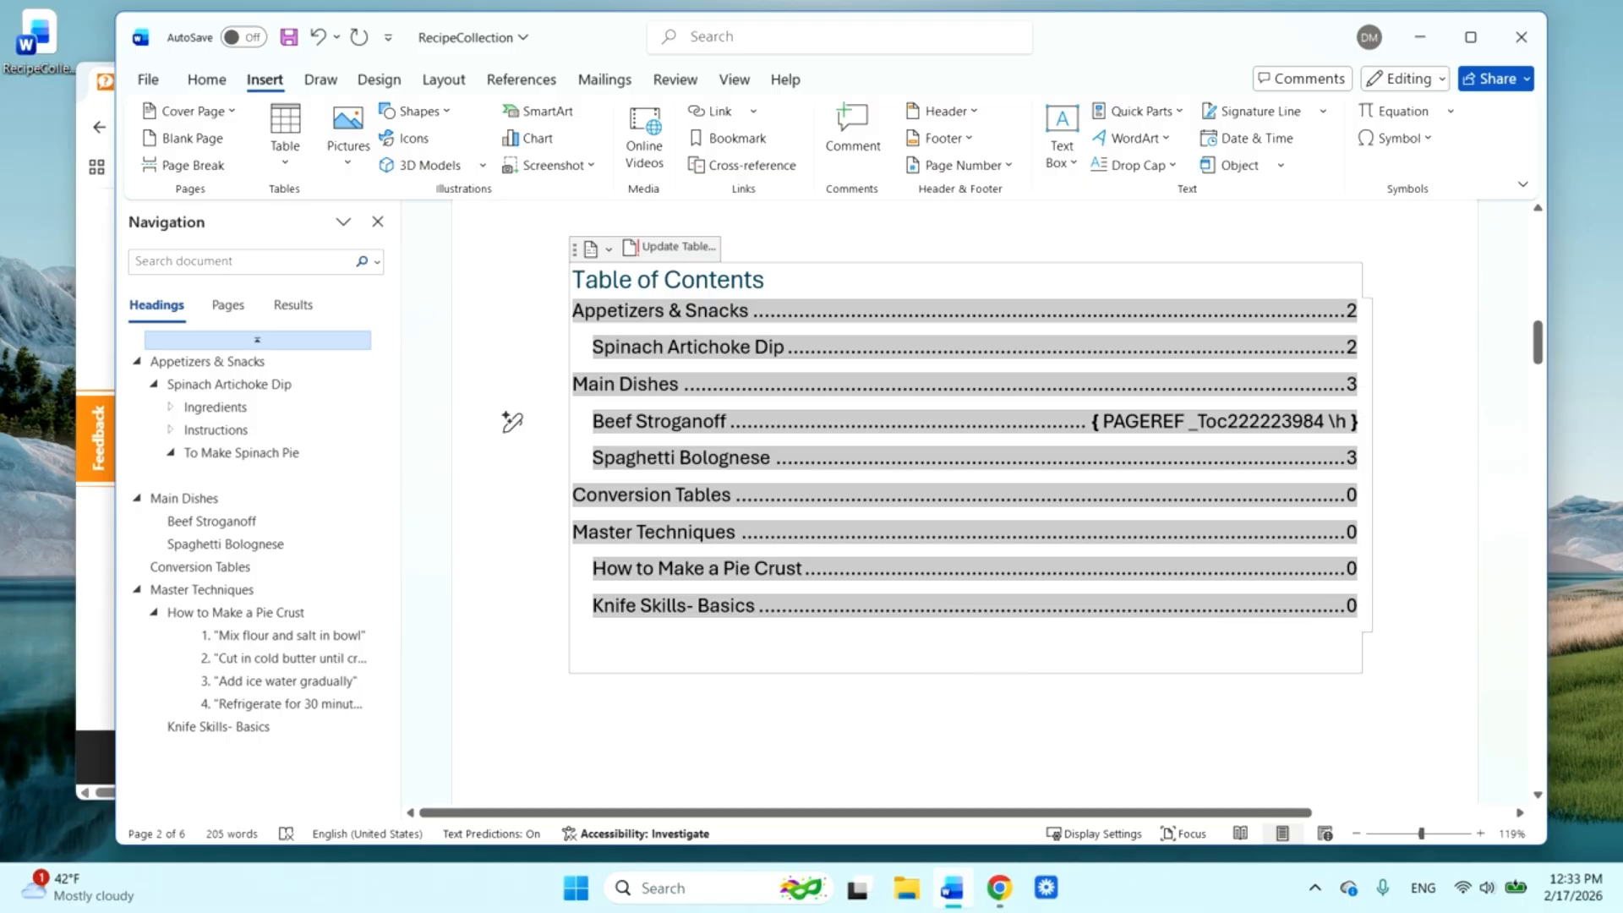
right_click(1201, 421)
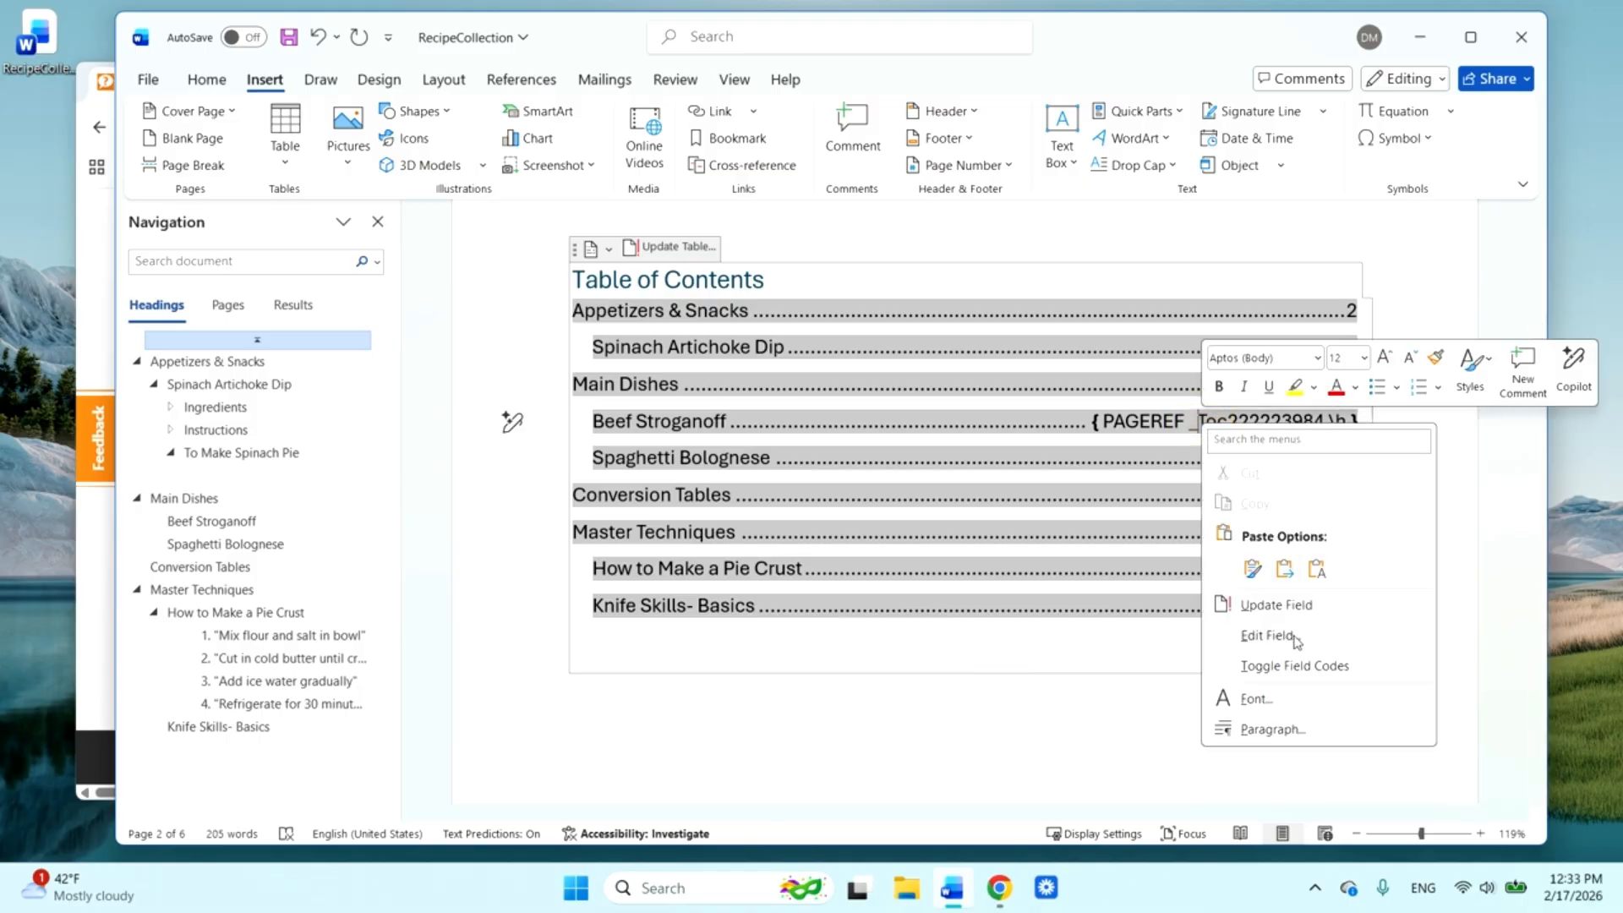
click(1304, 663)
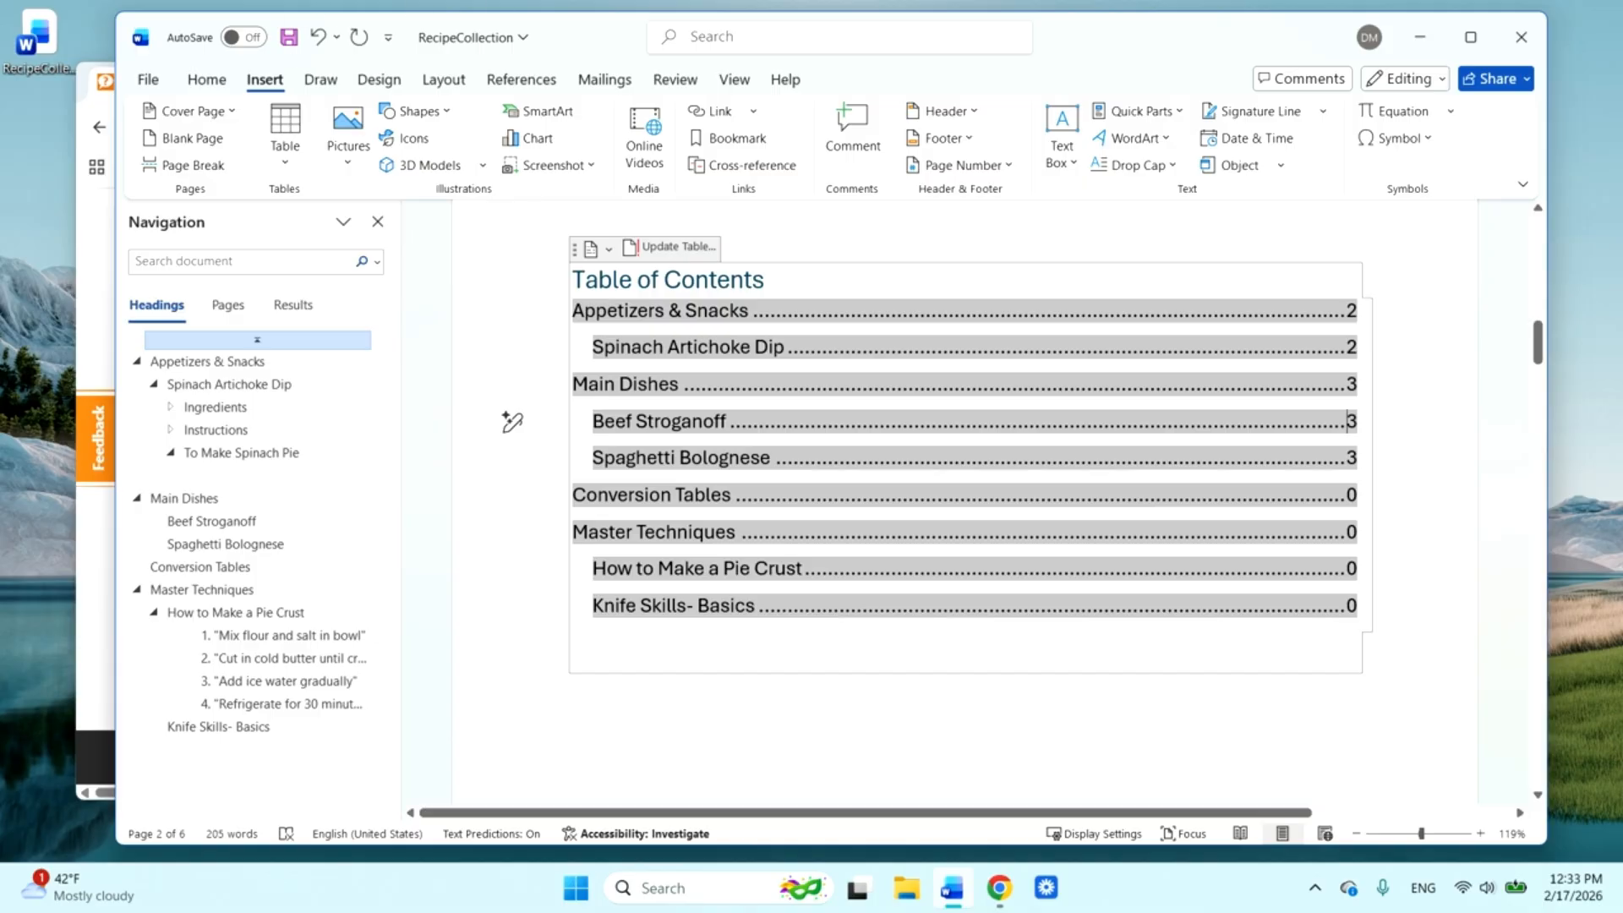
- Toggle the field code of the Spaghetti Bolognese entry and undo that toggle
right_click(1059, 457)
click(1224, 701)
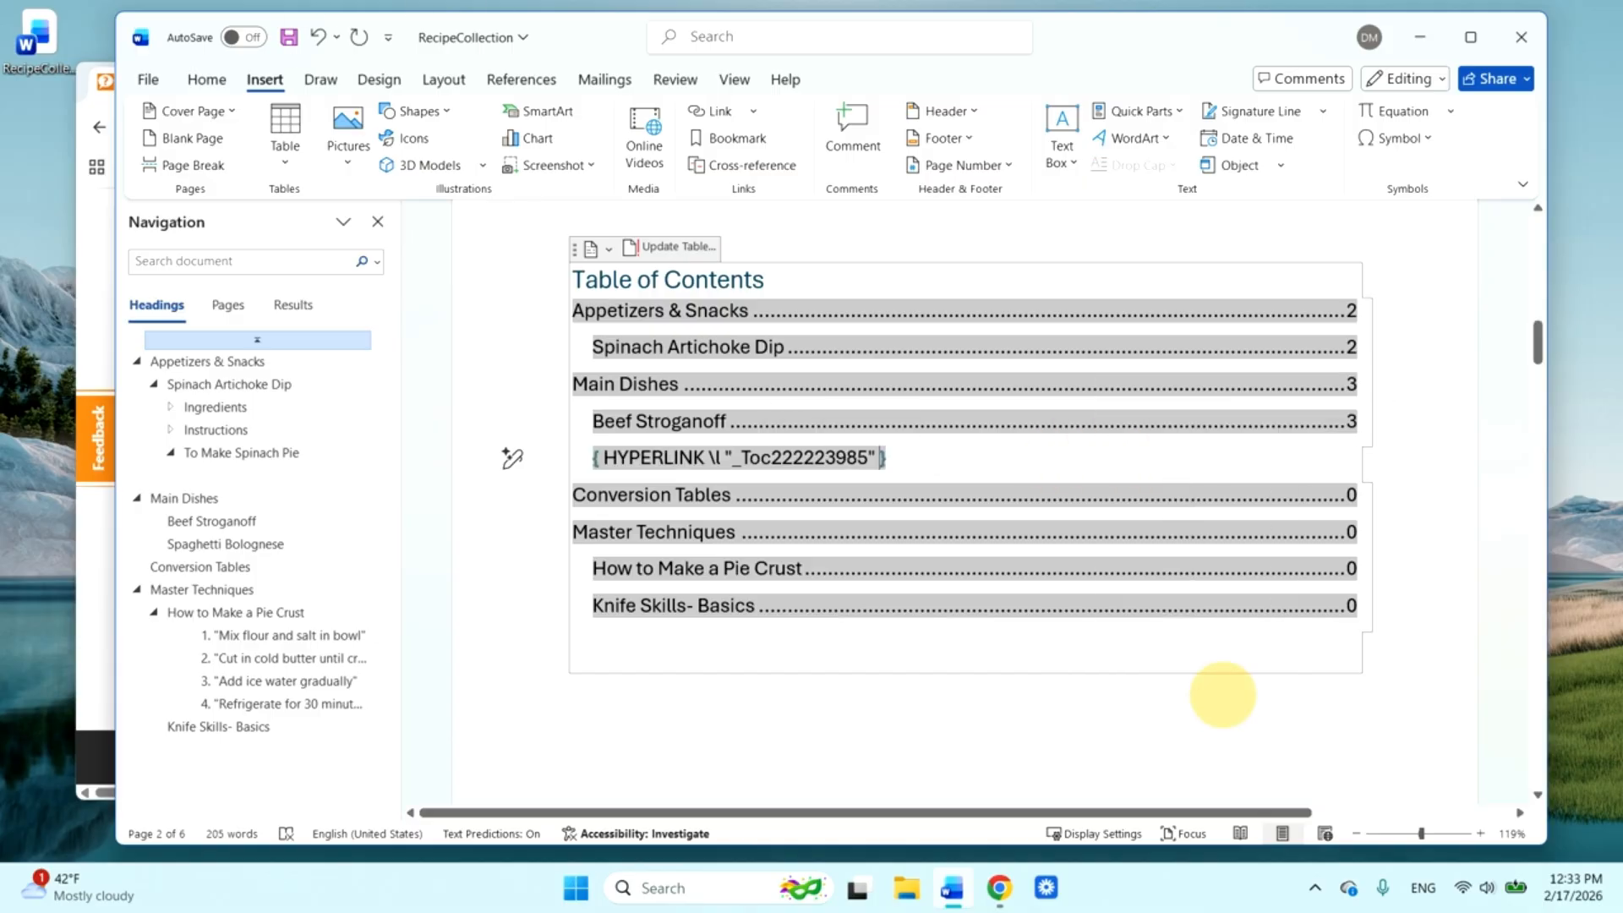
key(ctrl+z)
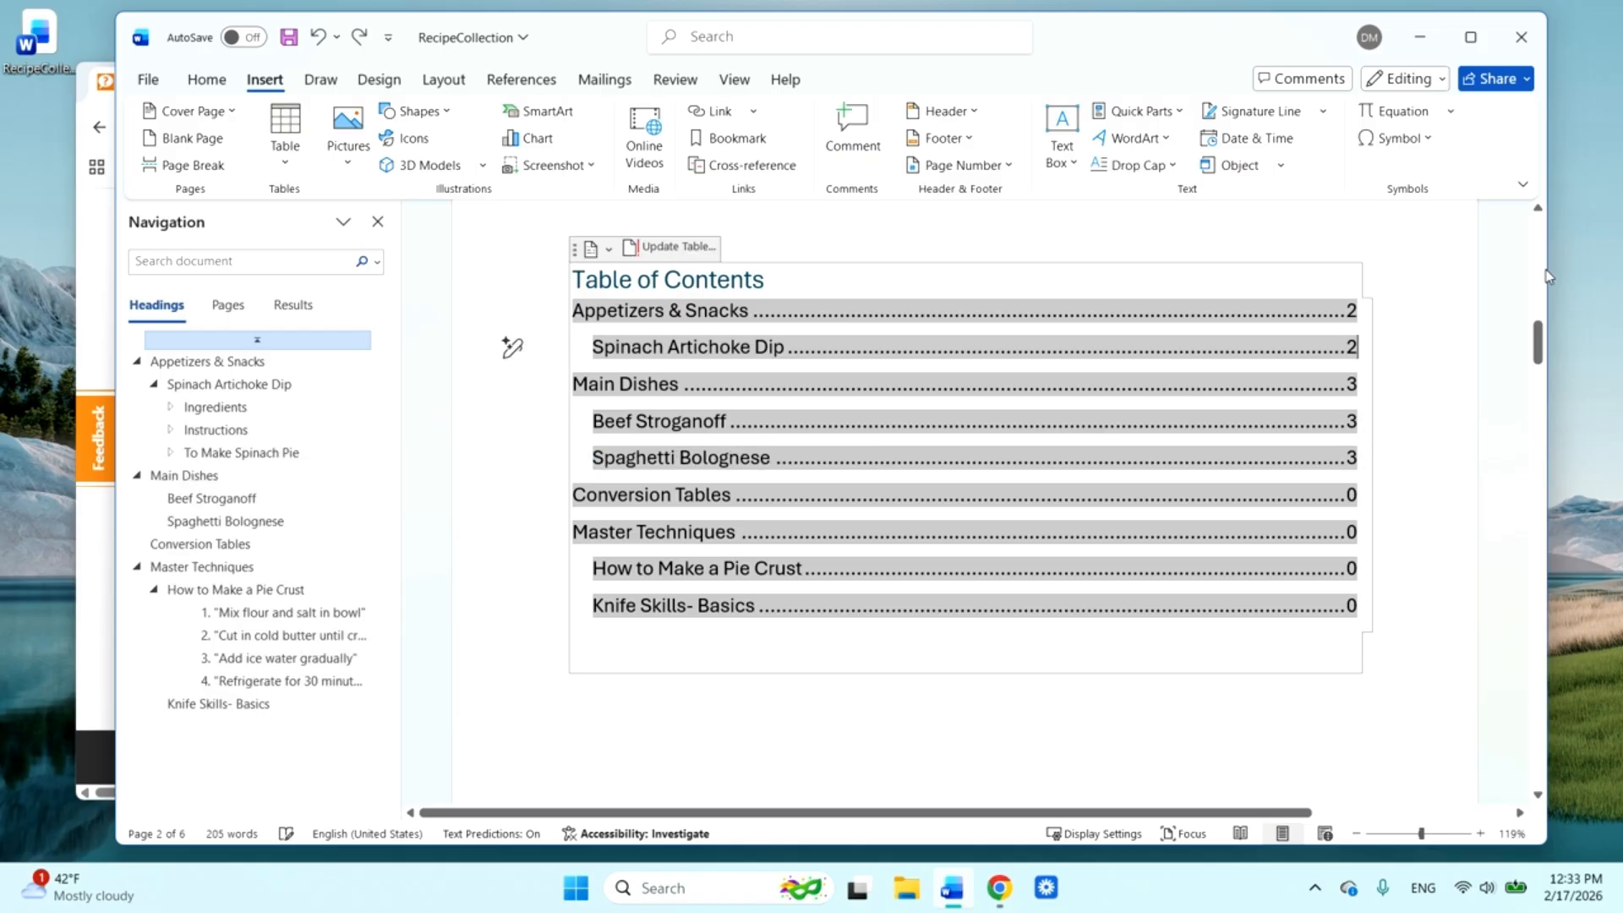
click(1456, 349)
click(1183, 284)
click(1187, 339)
click(1191, 384)
scroll(1190, 385, up, 1)
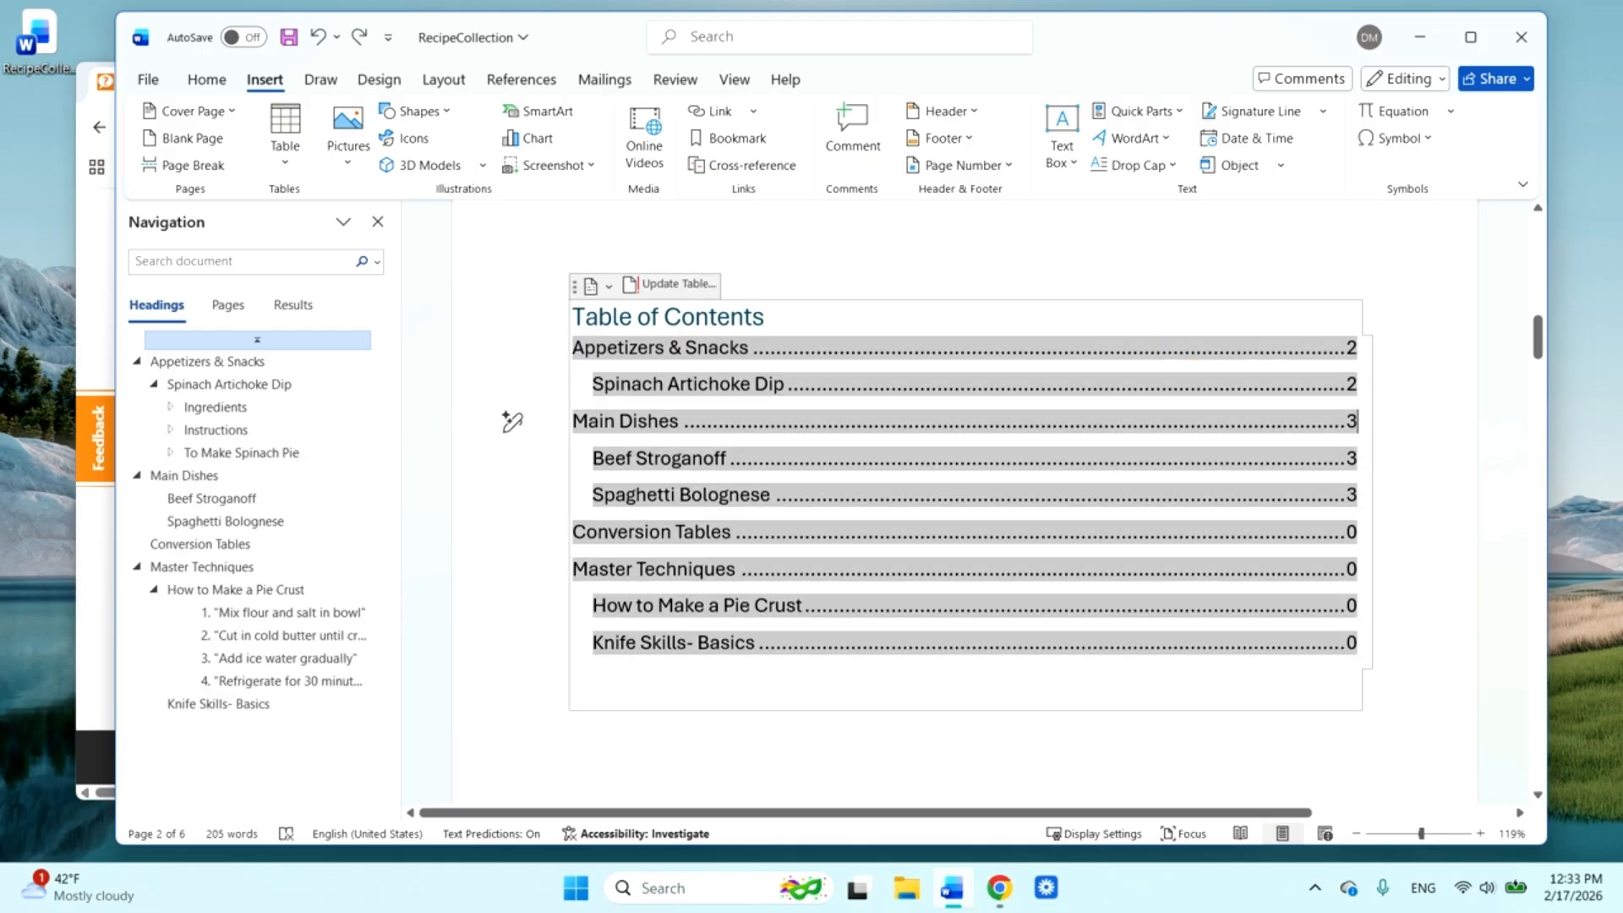
scroll(511, 420, up, 2)
click(1185, 308)
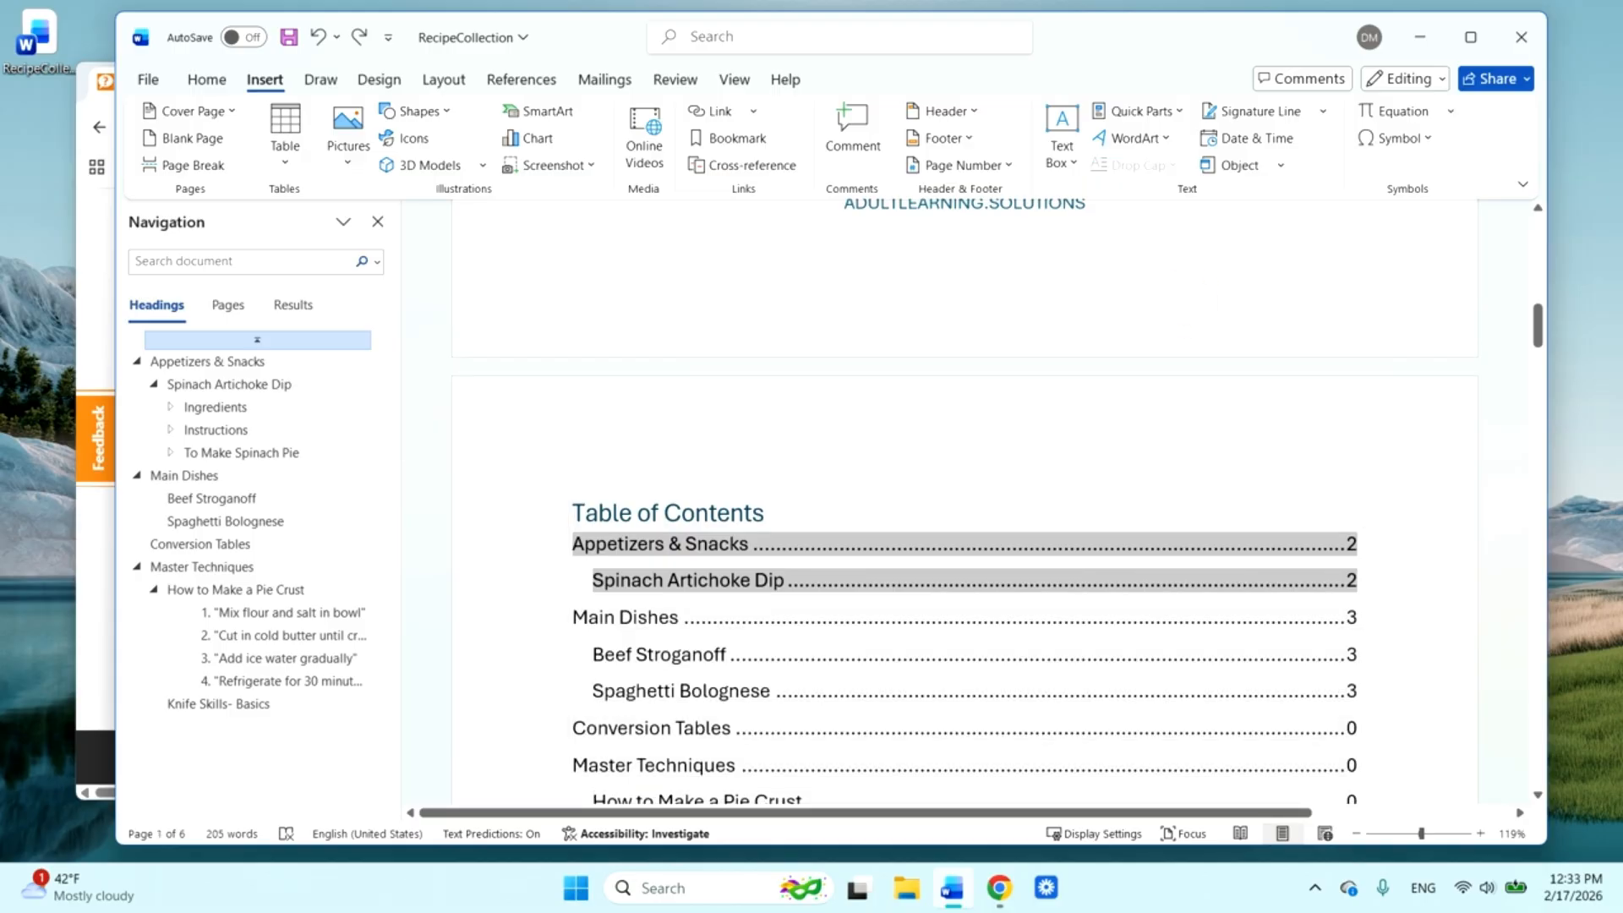
click(1450, 614)
scroll(1451, 614, down, 3)
click(1127, 732)
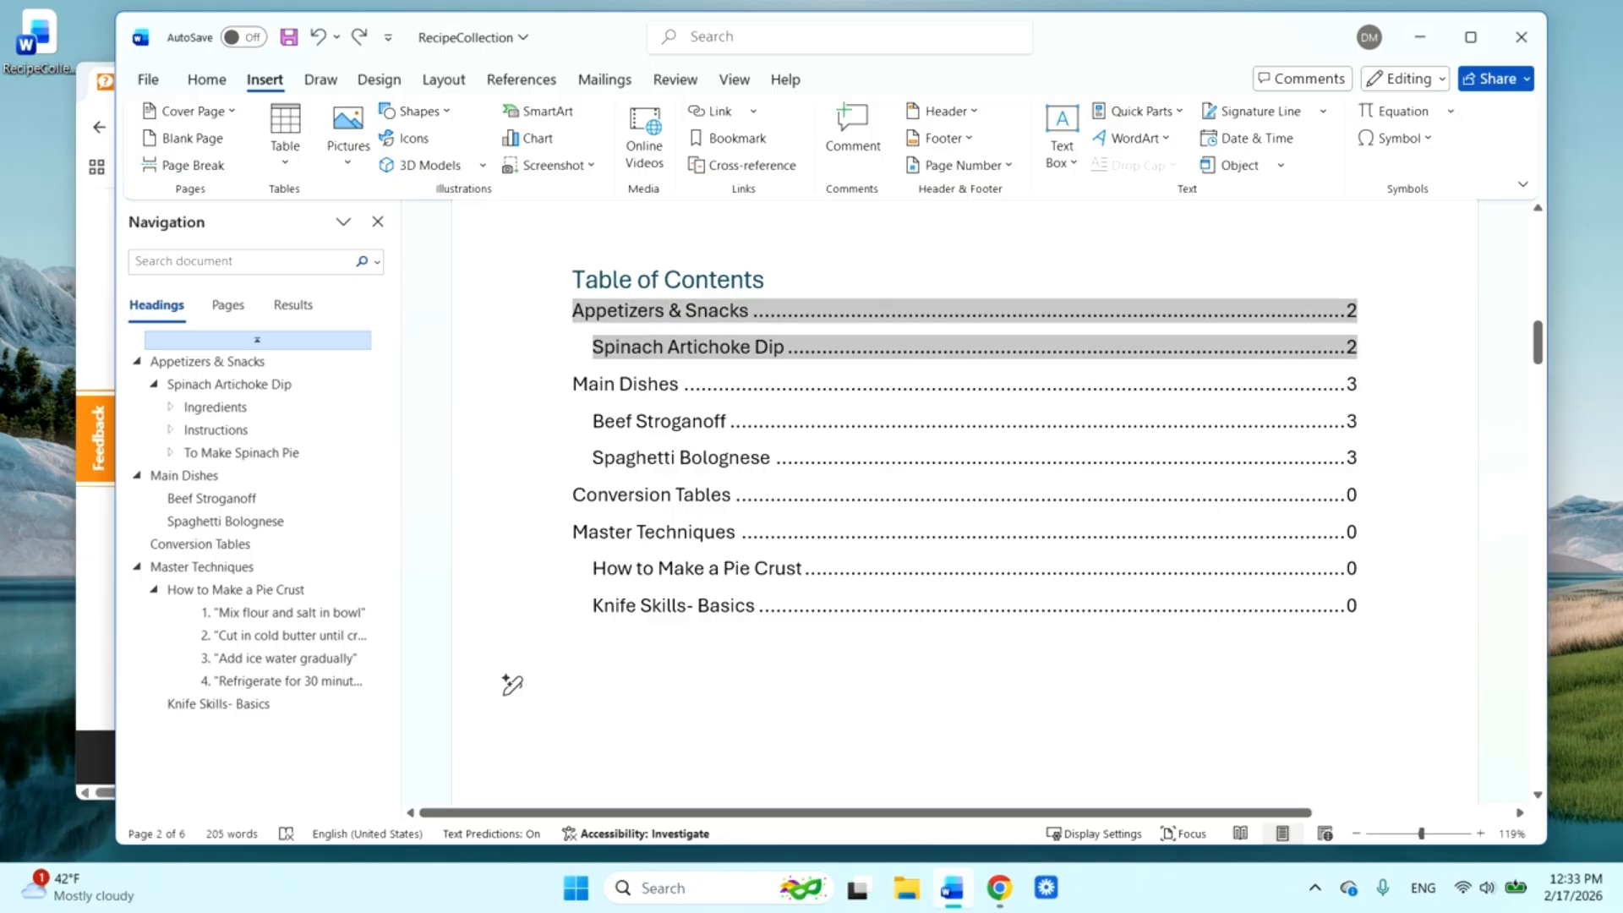
click(1006, 338)
click(1019, 378)
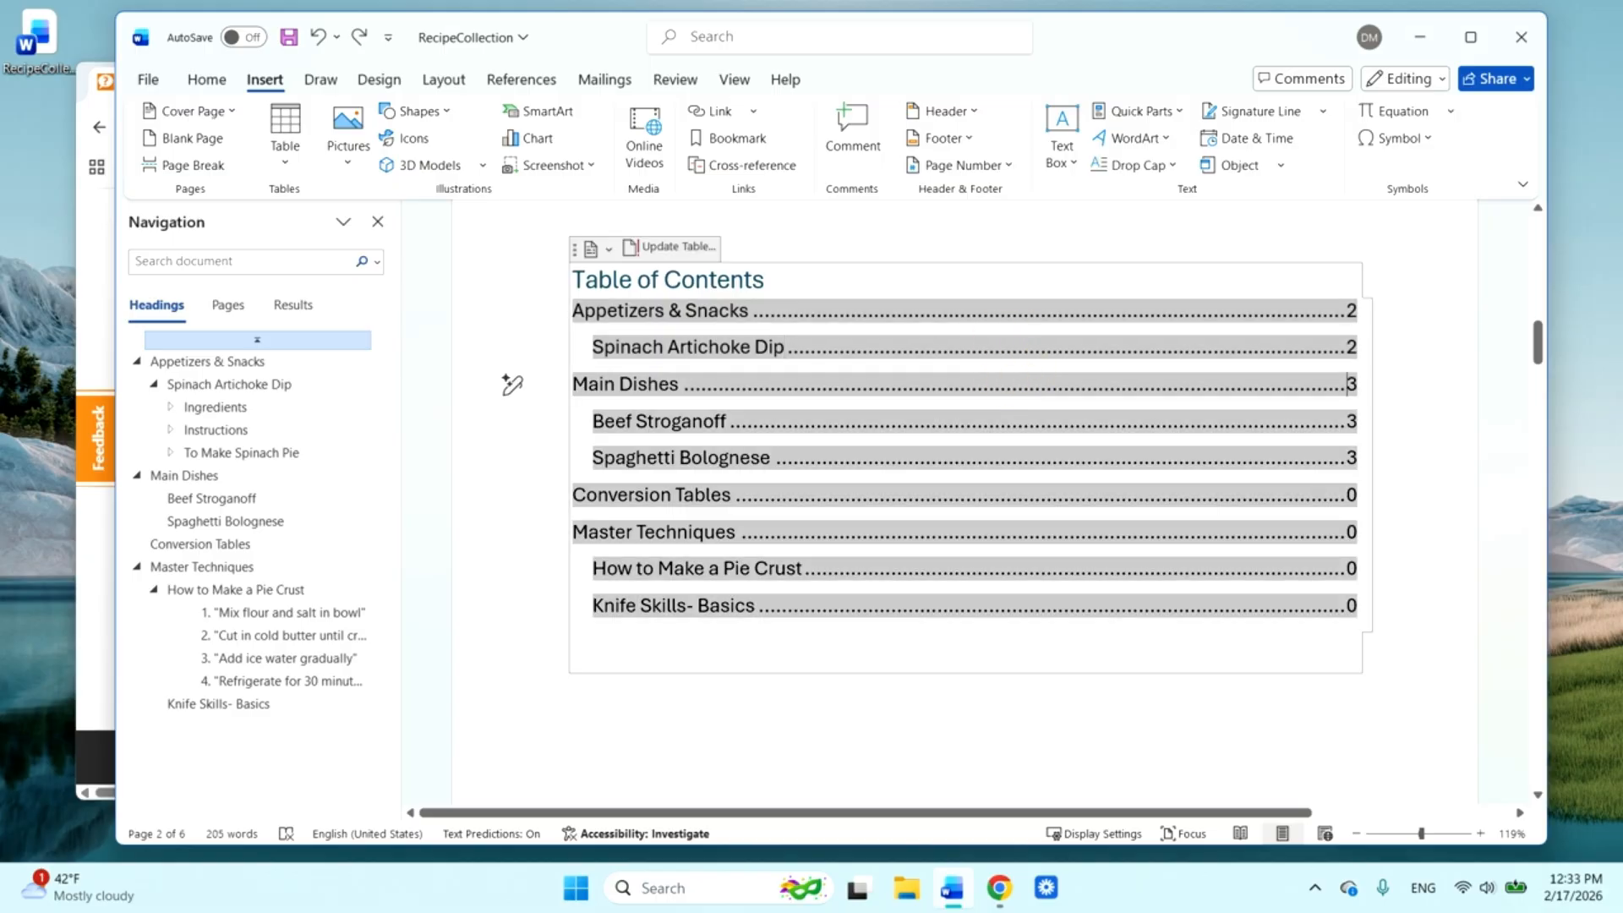
click(1025, 241)
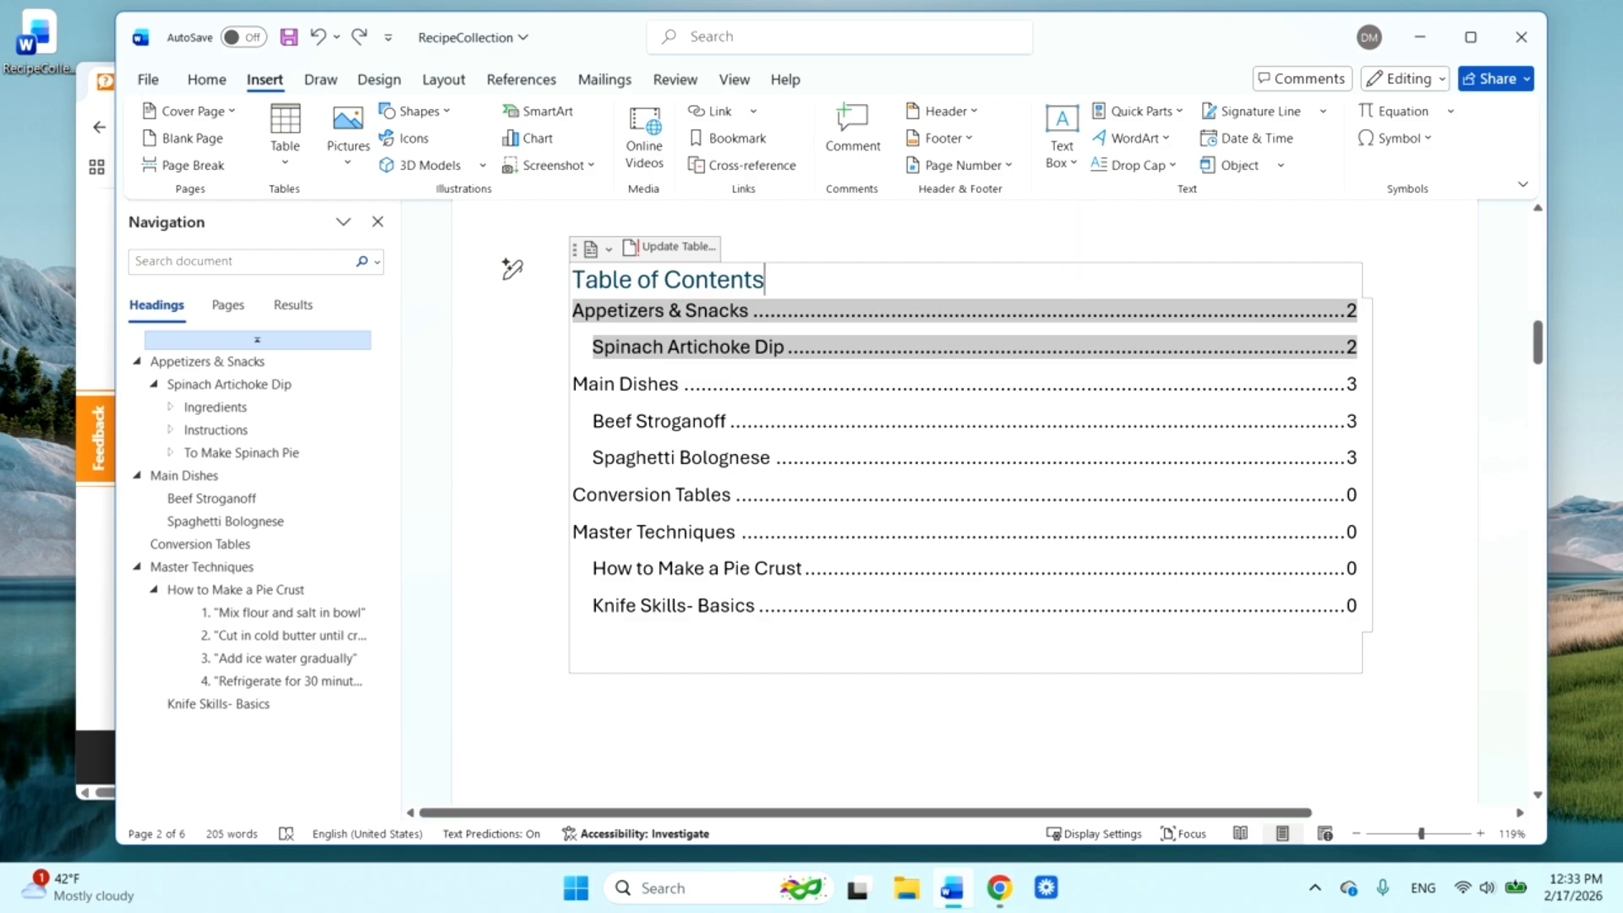
click(1051, 713)
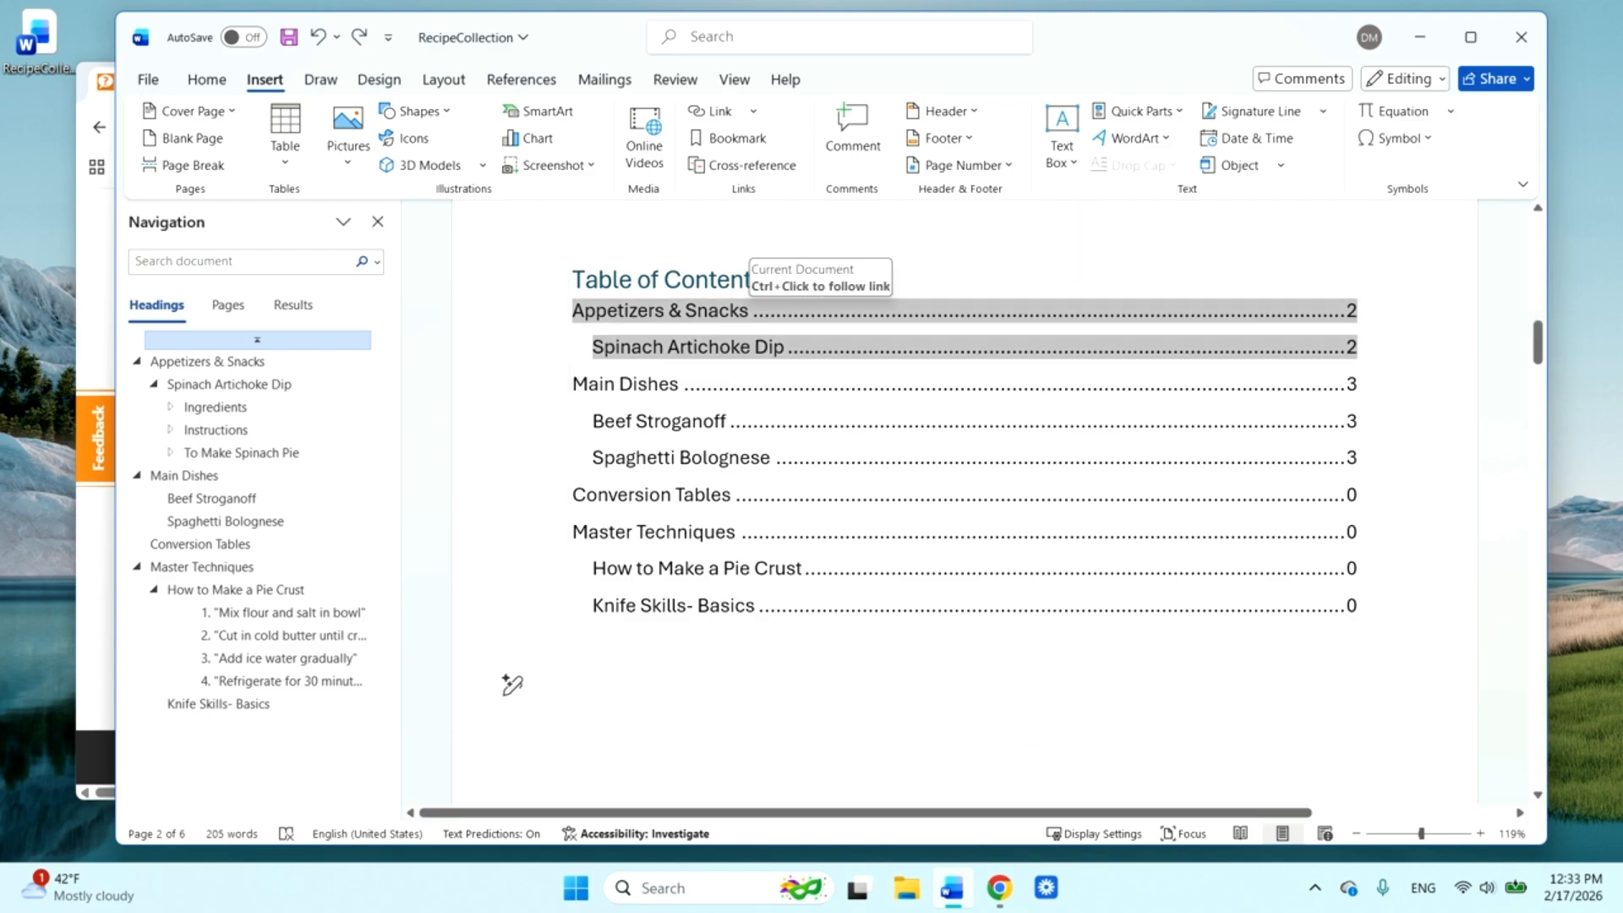
click(960, 309)
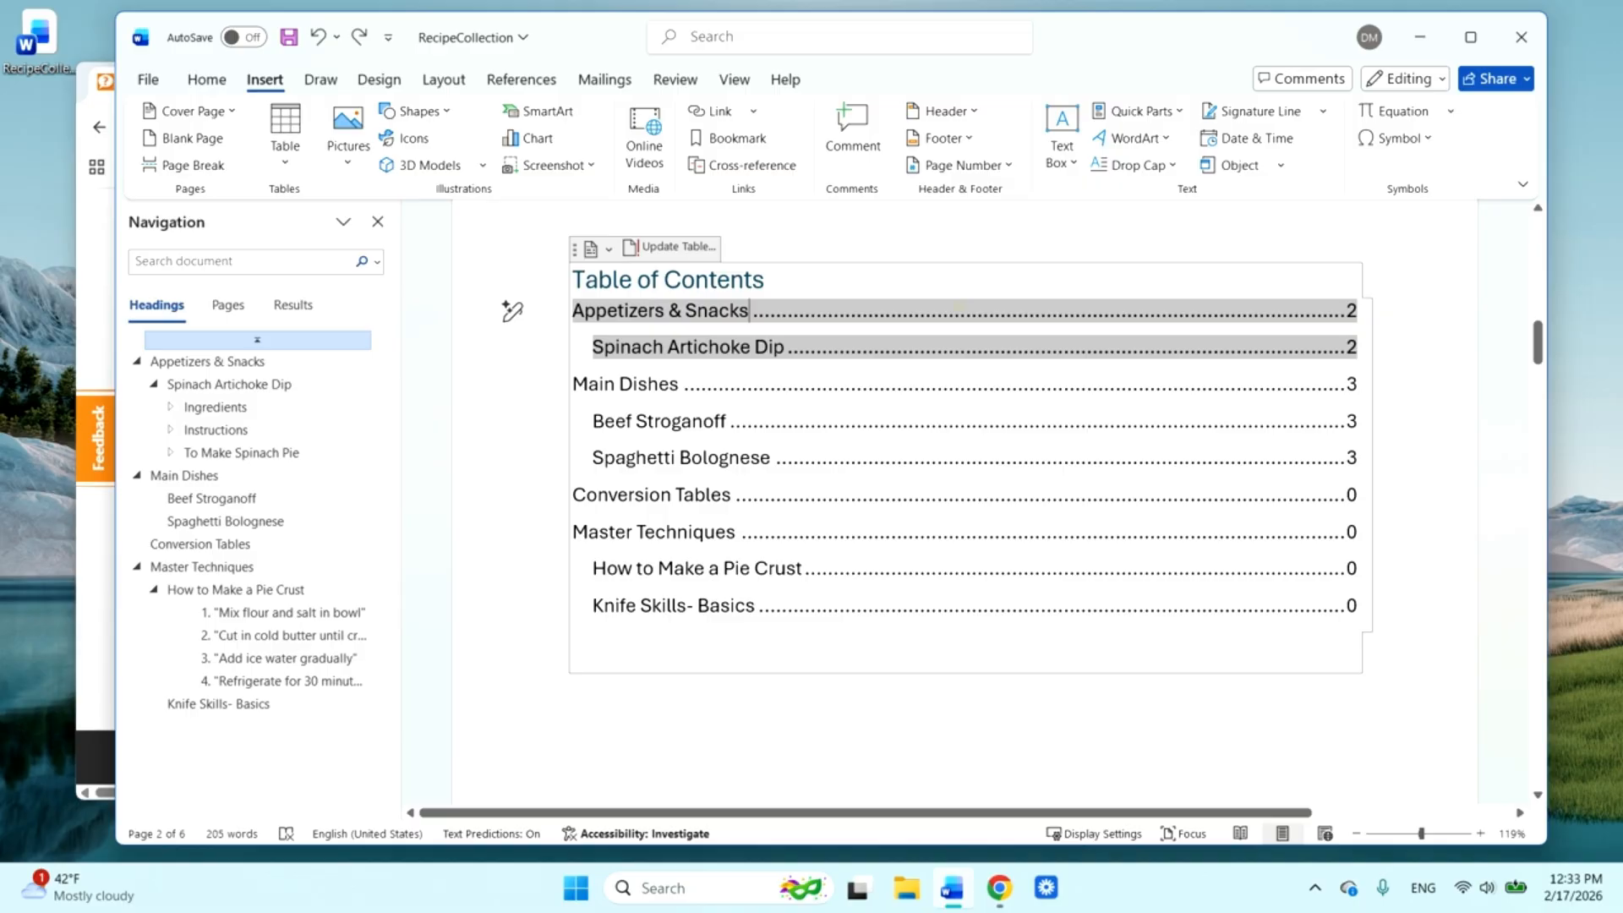
right_click(960, 309)
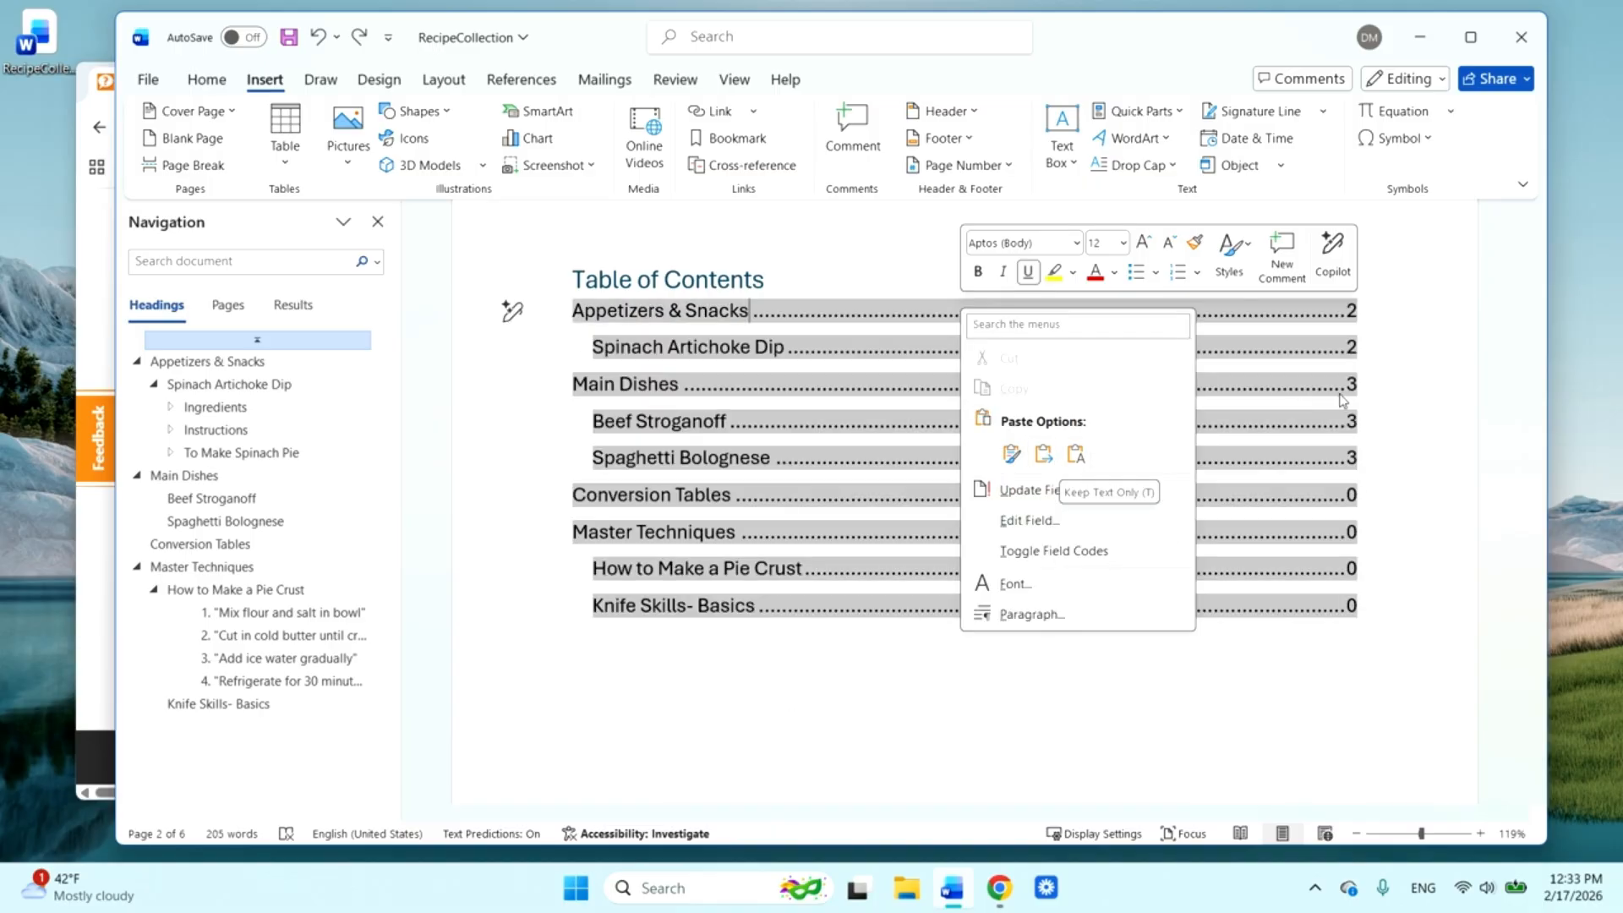
click(1452, 397)
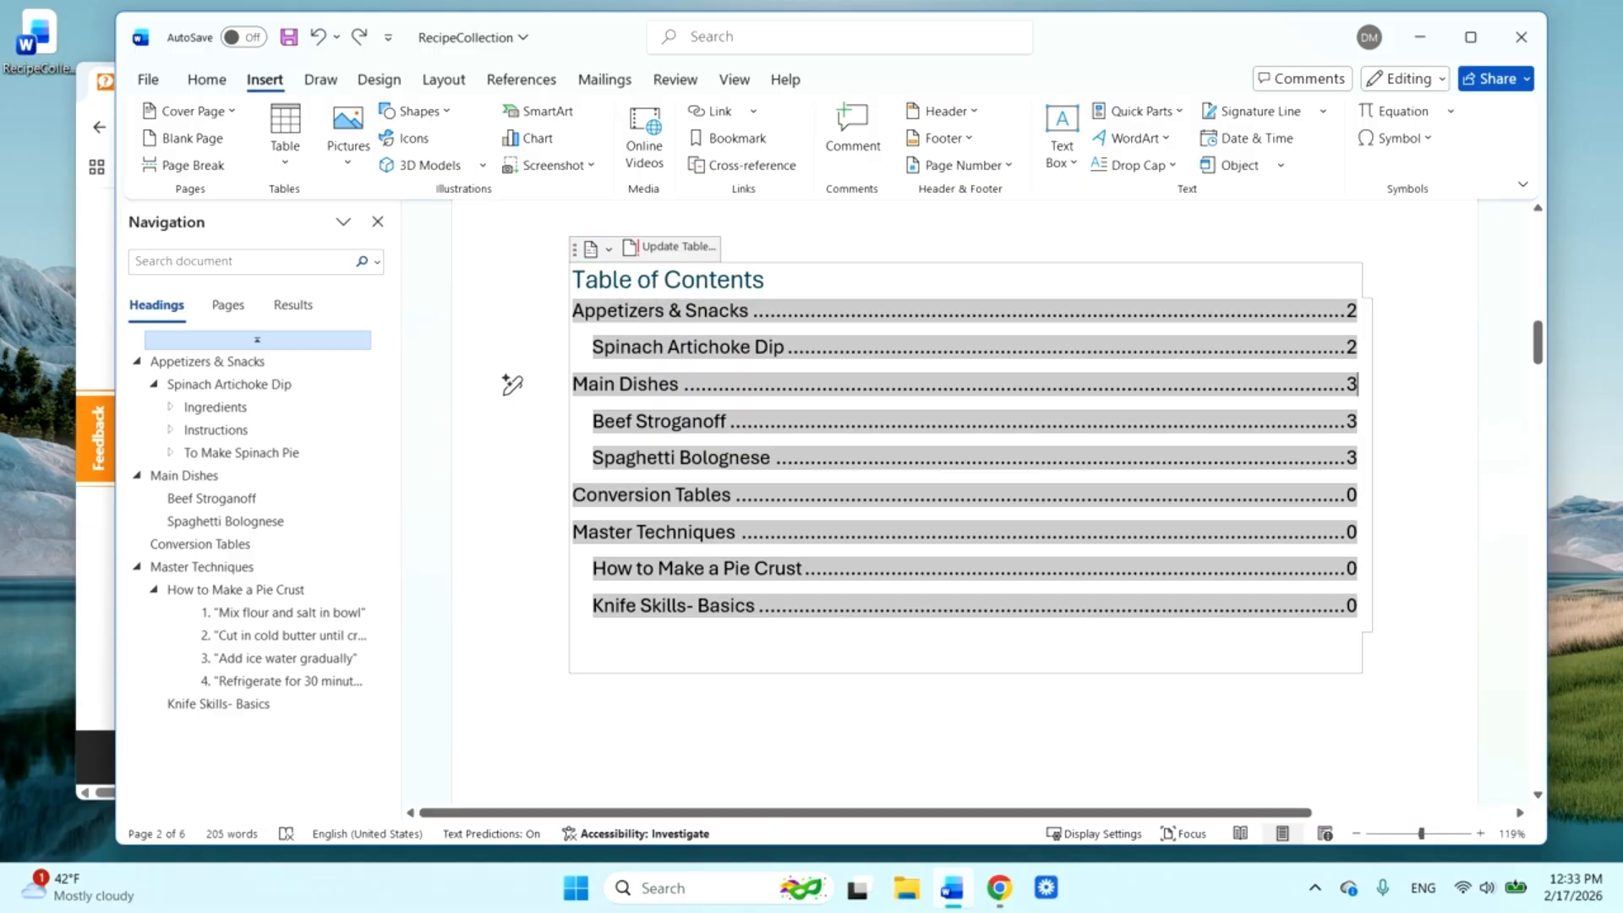
- Update the entire table of contents, not only its page numbers
click(859, 642)
click(1347, 348)
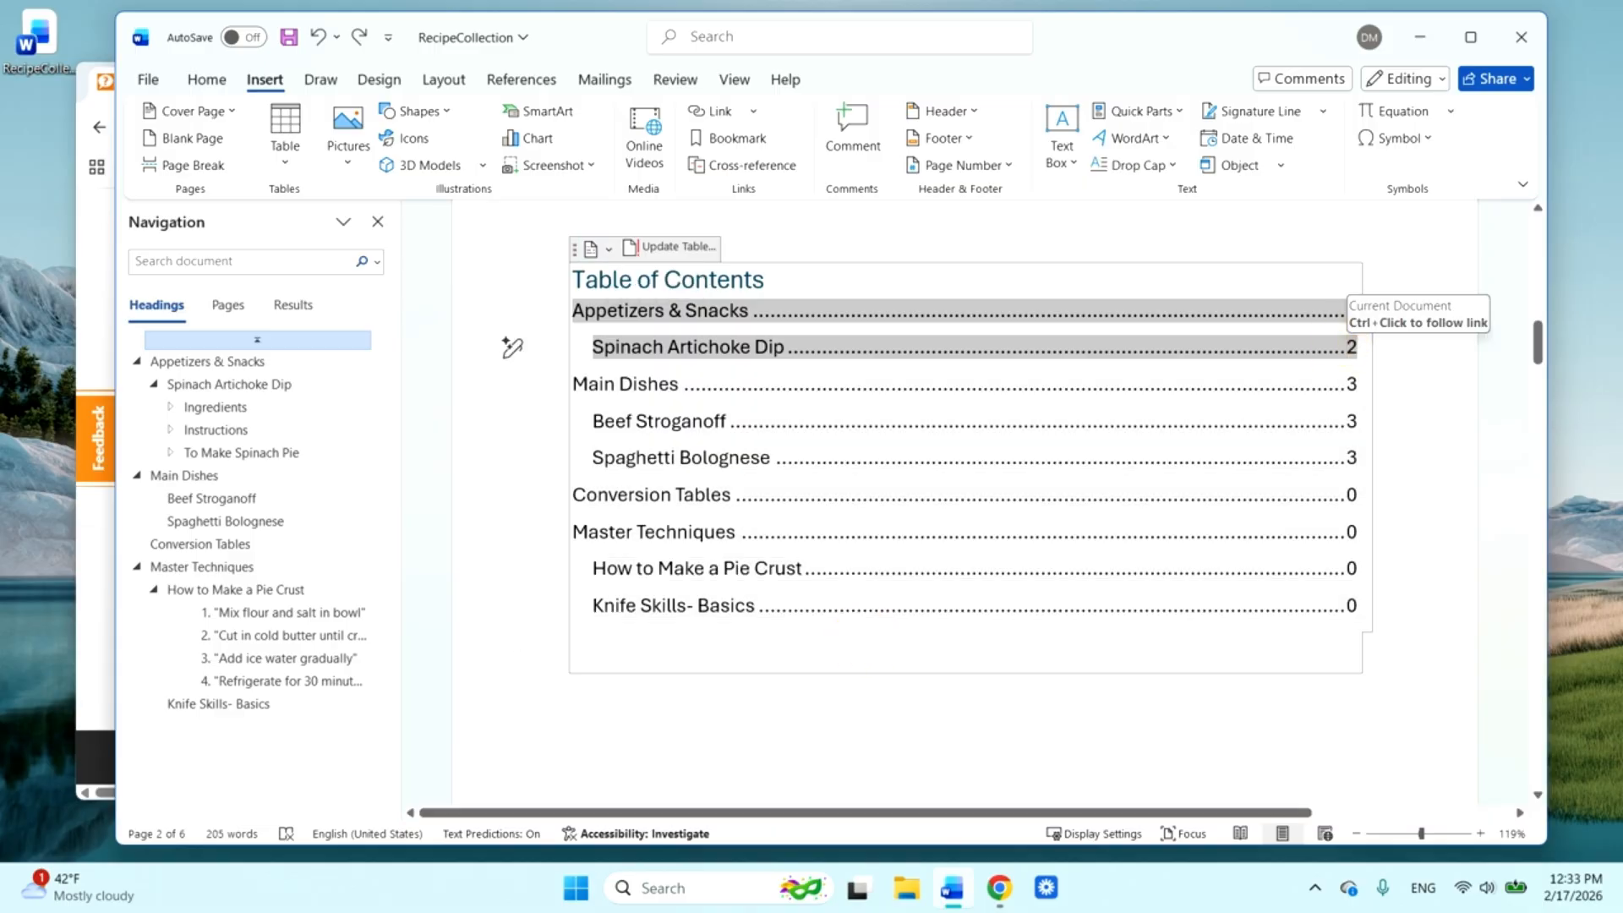
click(660, 246)
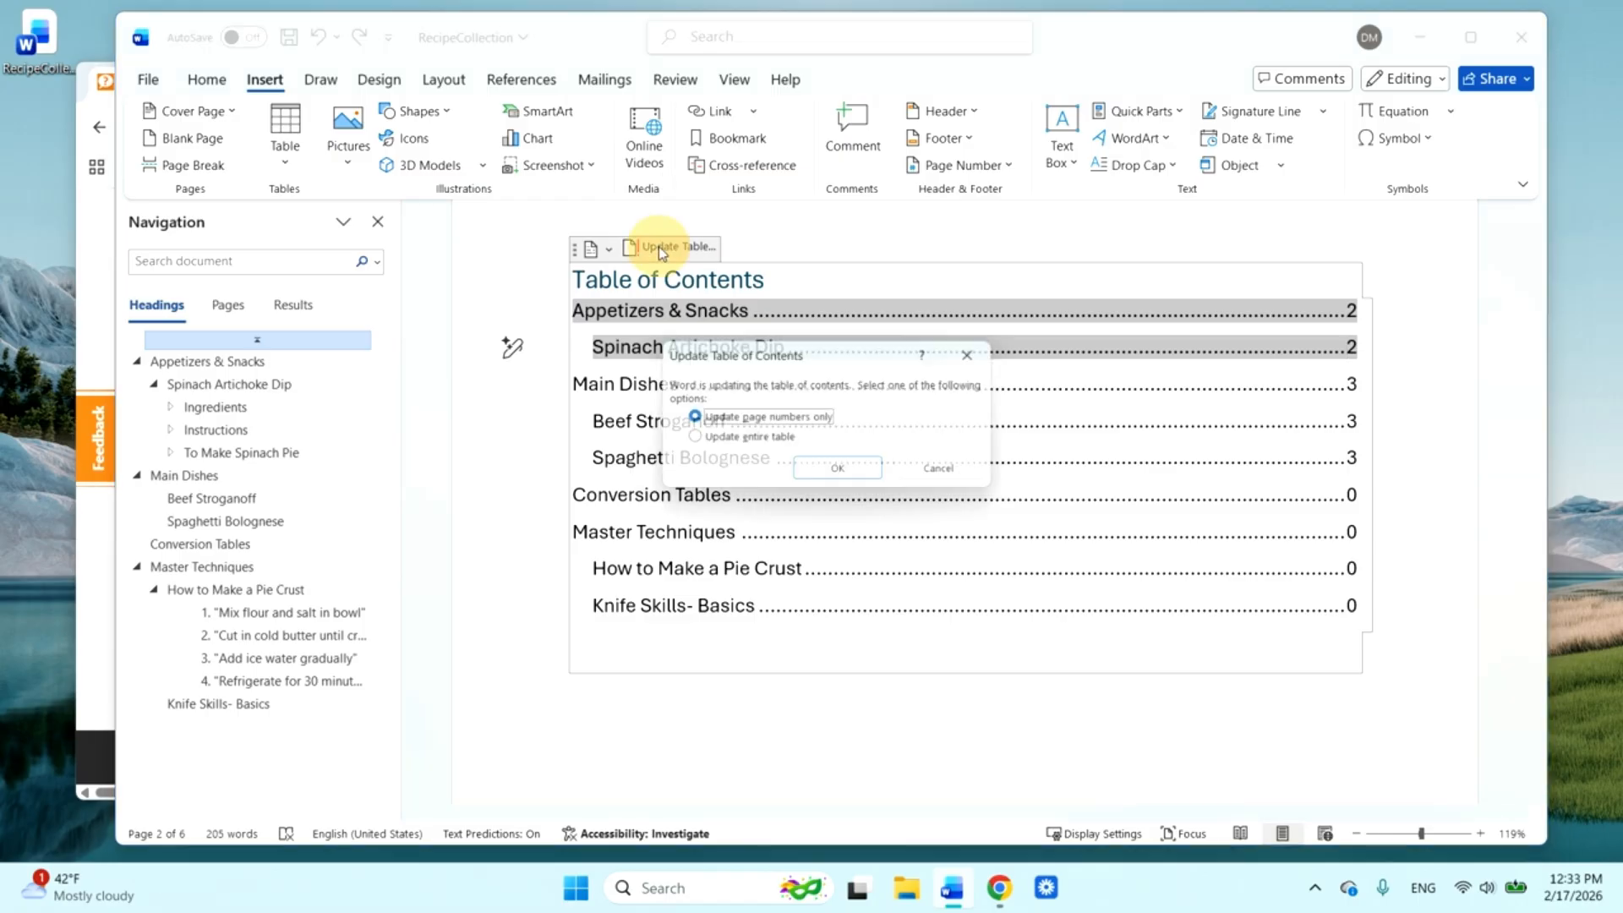
click(751, 440)
click(818, 473)
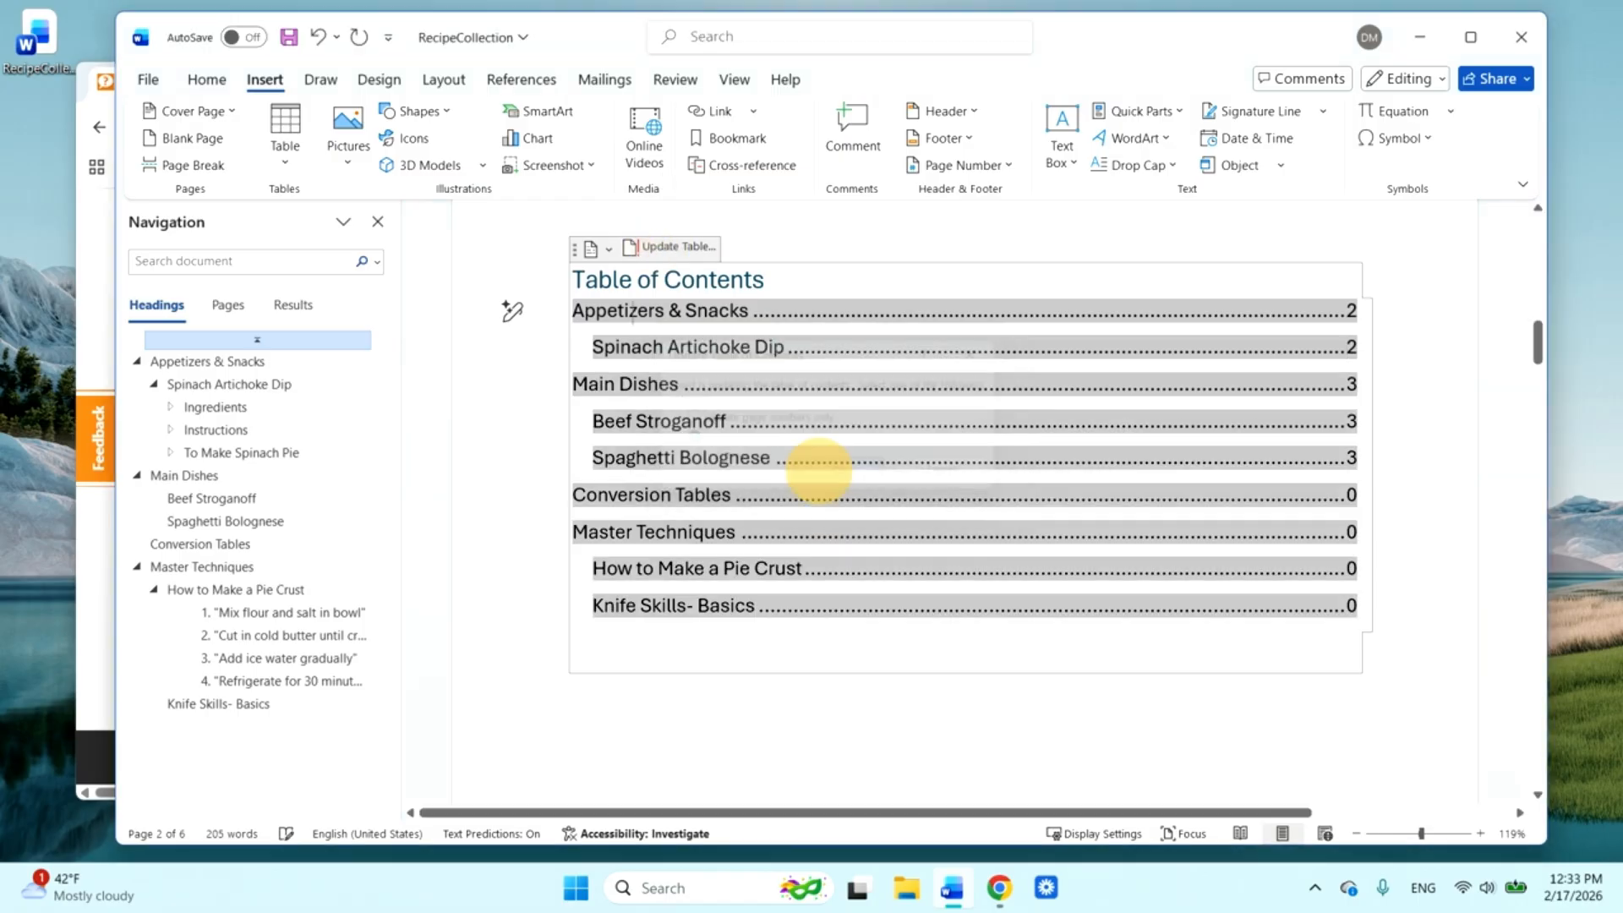
click(1456, 370)
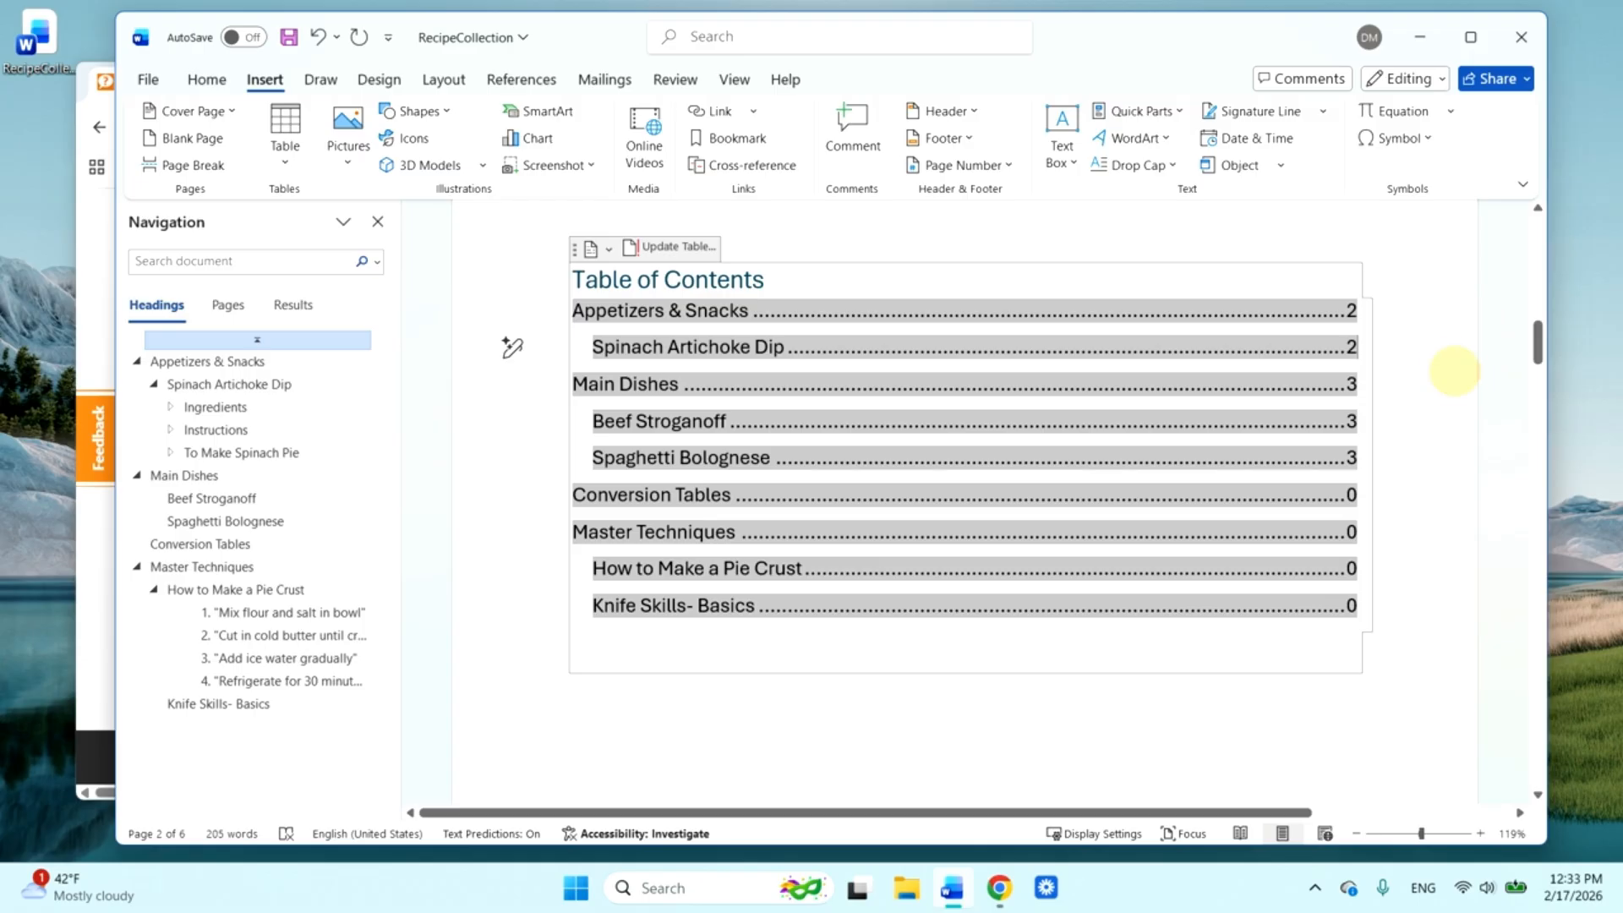
- Follow the Appetizers & Snacks link in the table of contents to its heading and return to the table
scroll(1456, 370, down, 5)
click(1220, 561)
scroll(1221, 561, up, 2)
scroll(812, 423, up, 4)
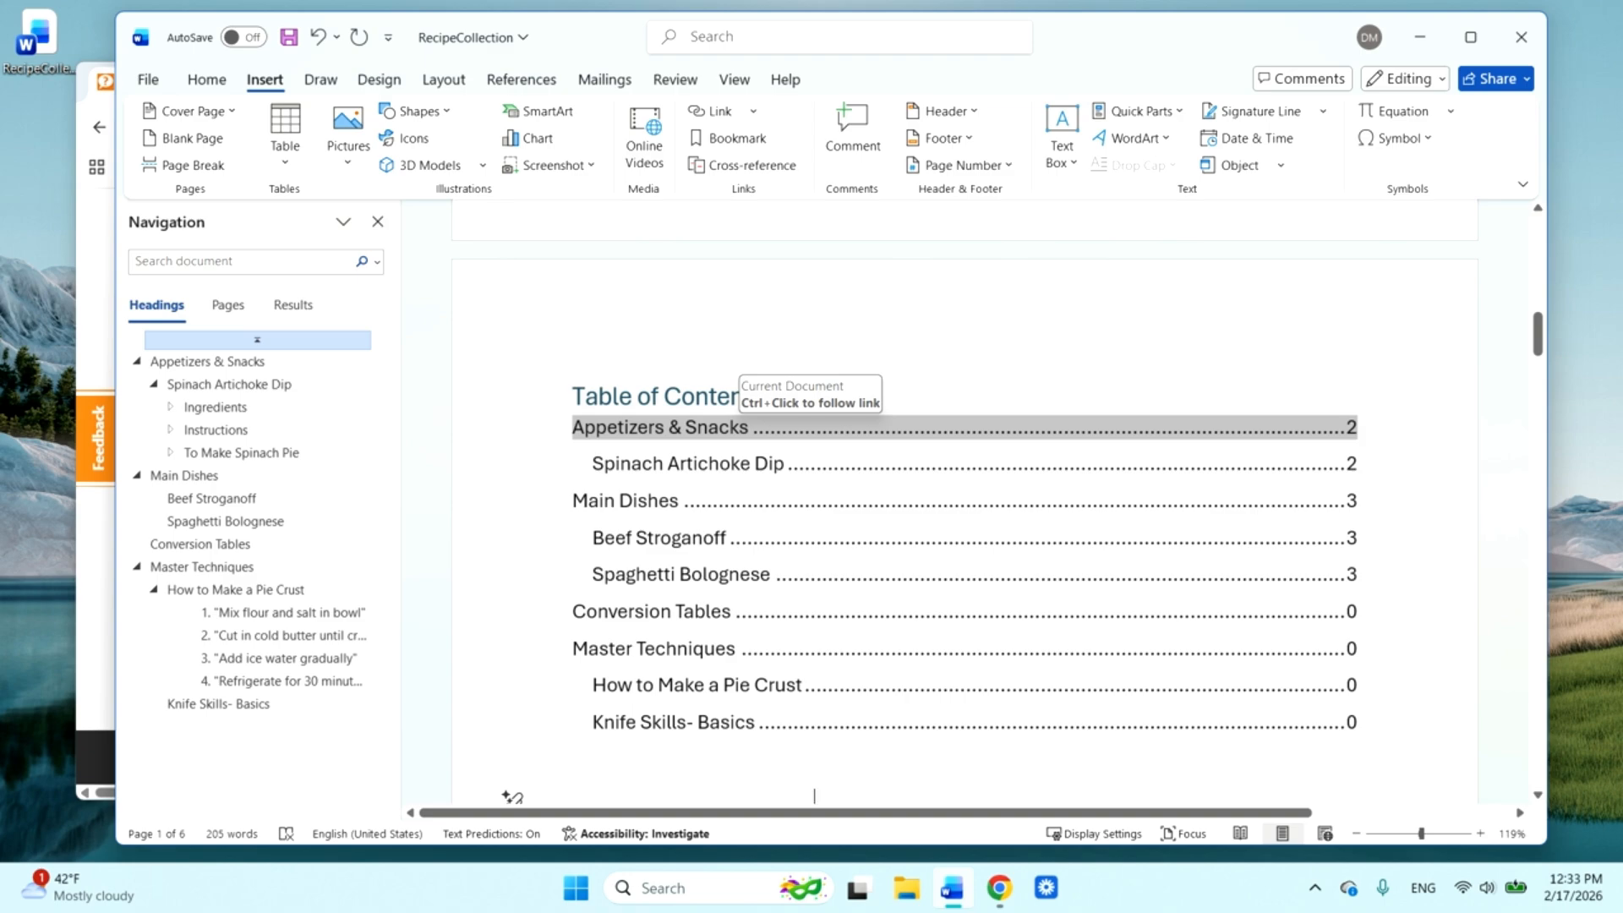
ctrl+click(743, 427)
click(972, 364)
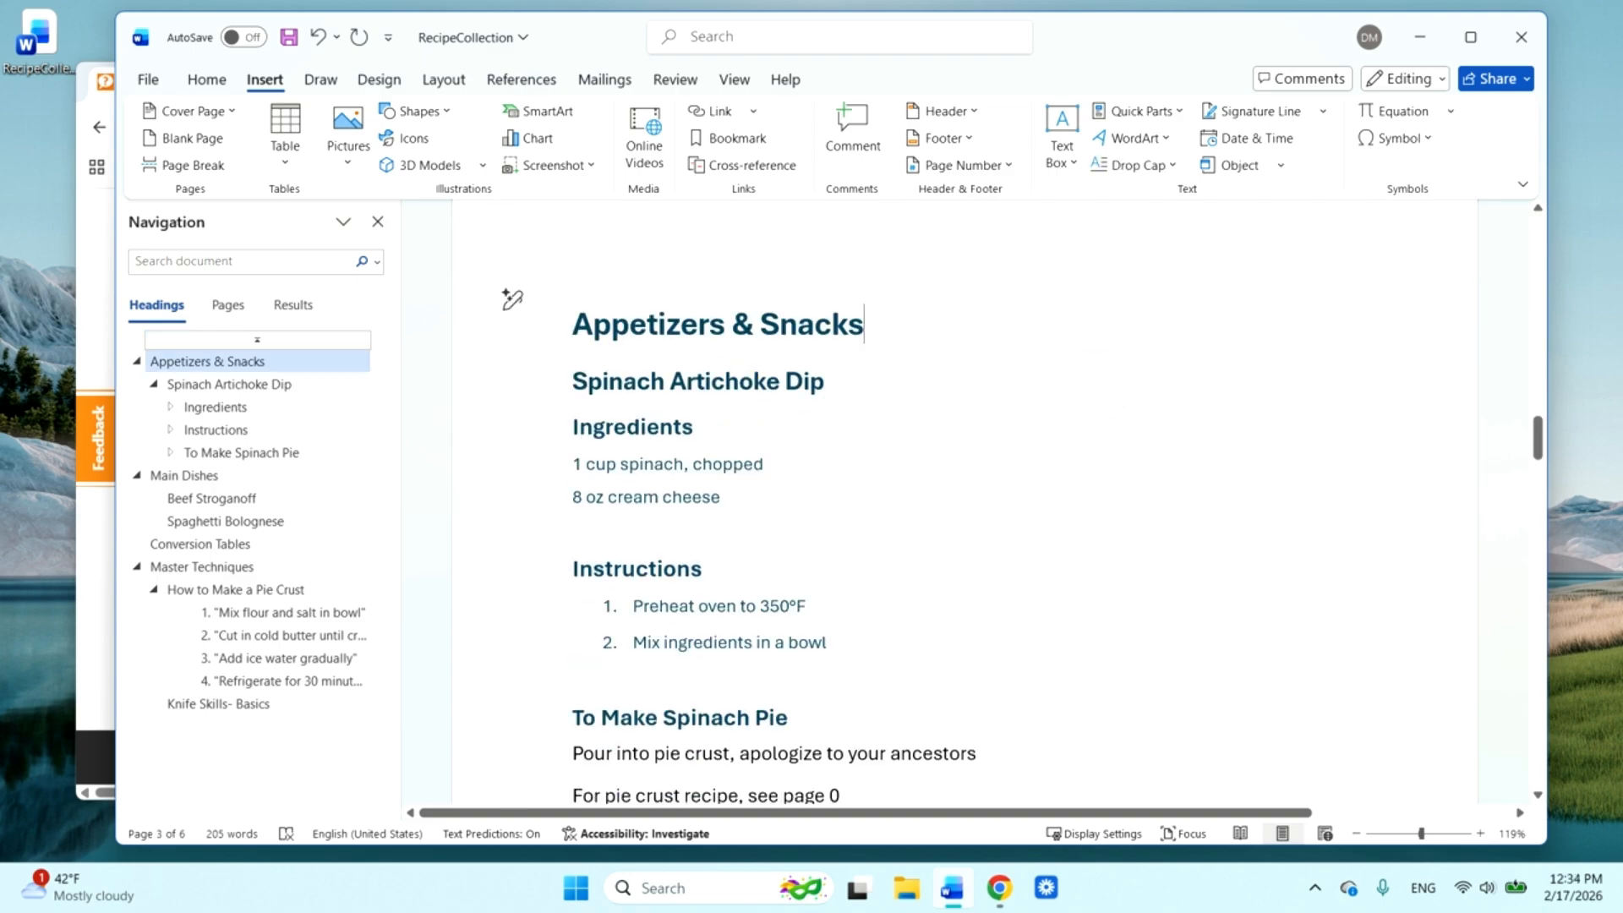
drag(1537, 438, 1521, 336)
click(1462, 482)
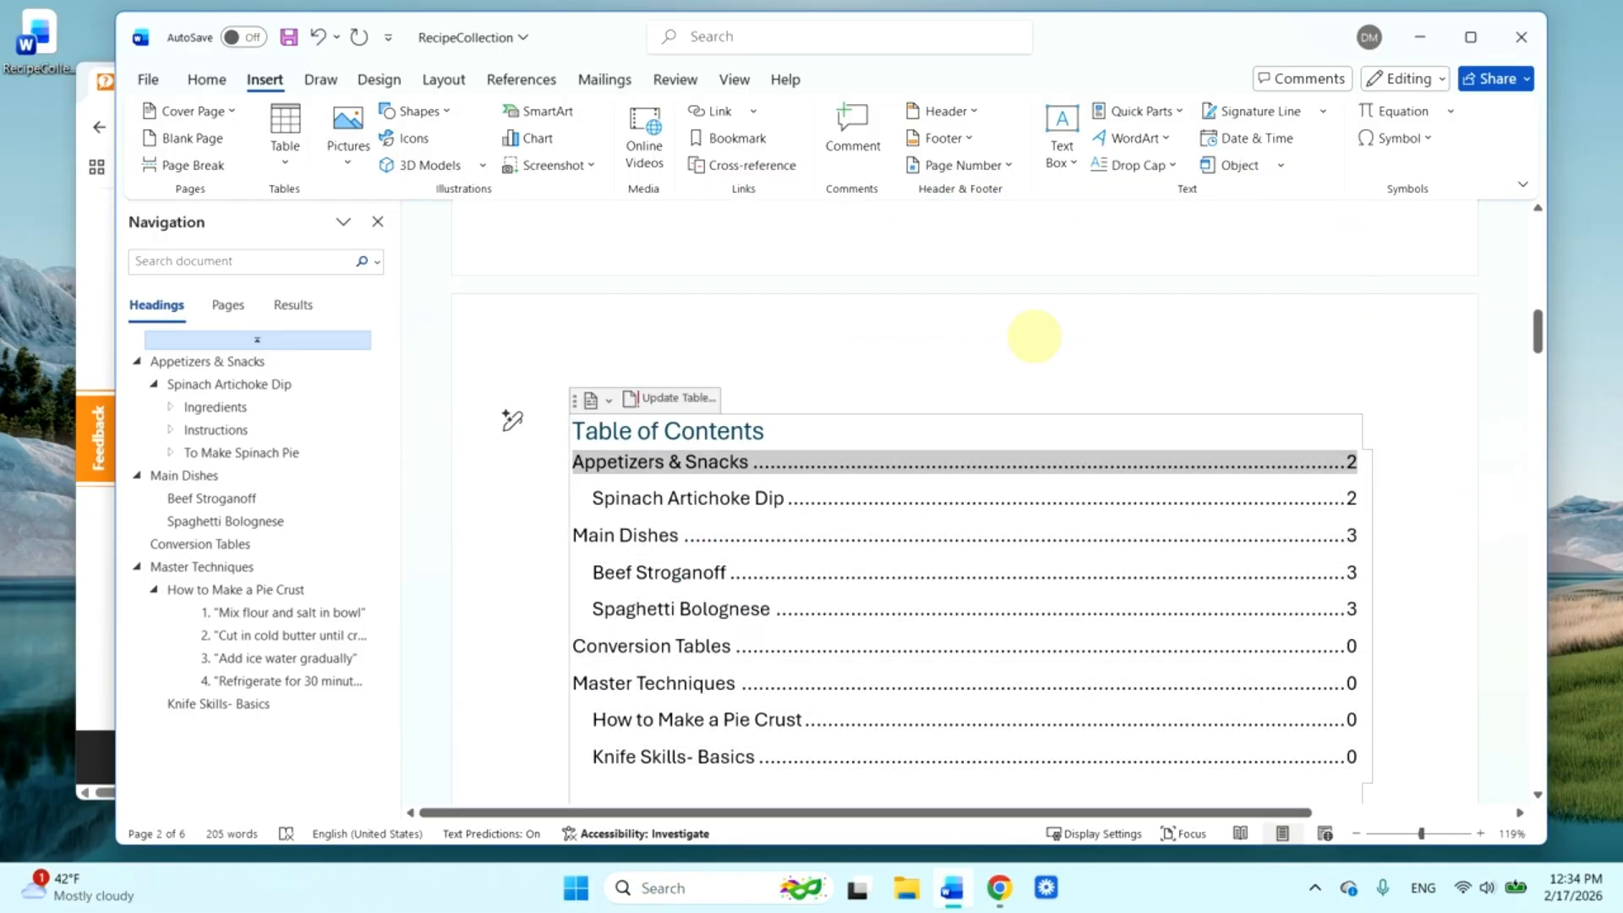
- Refresh the table of contents once more with the option to update the entire table
click(674, 397)
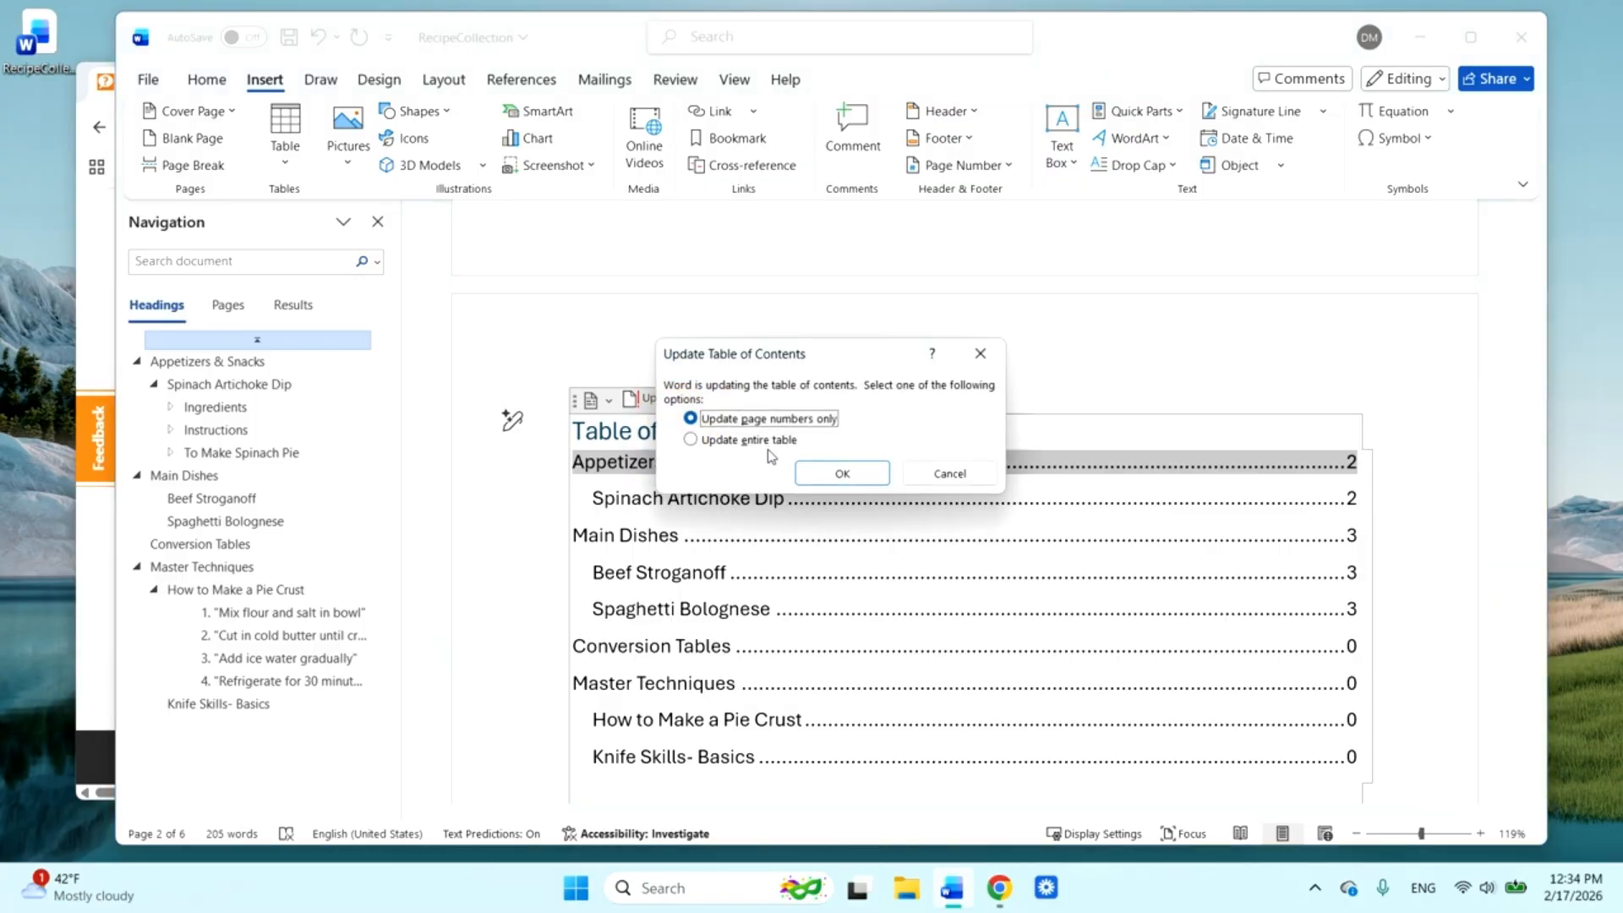
click(691, 439)
click(843, 473)
click(1116, 272)
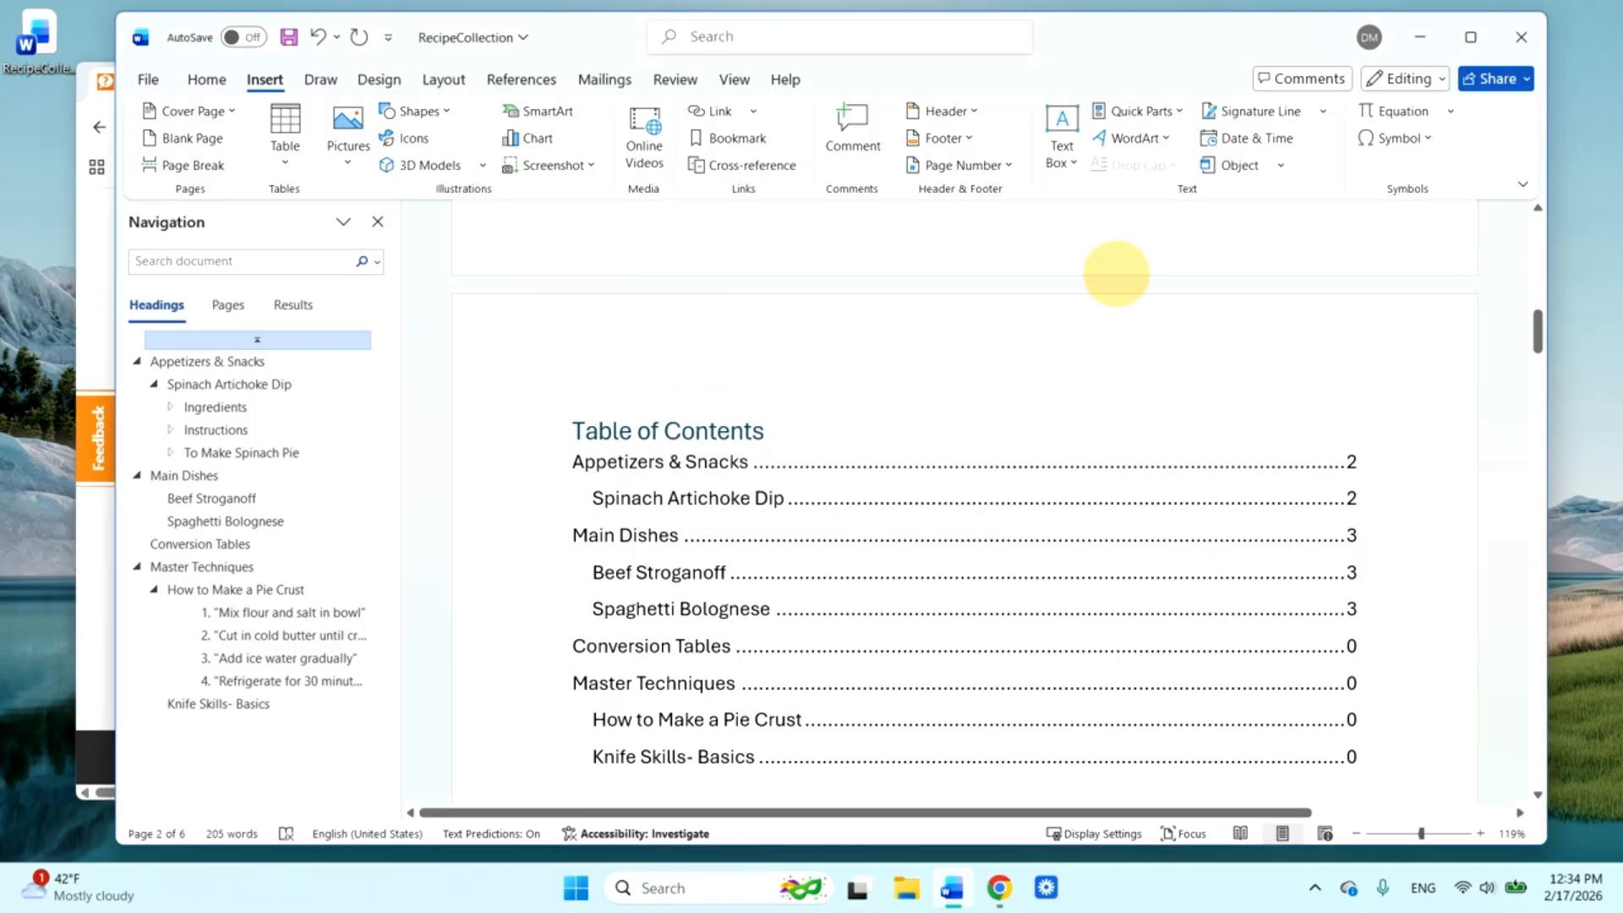
- Examine the recipe pages from the table of contents through Knife Skills- Basics, including the pie crust page reference
drag(1540, 345, 1541, 362)
click(1387, 567)
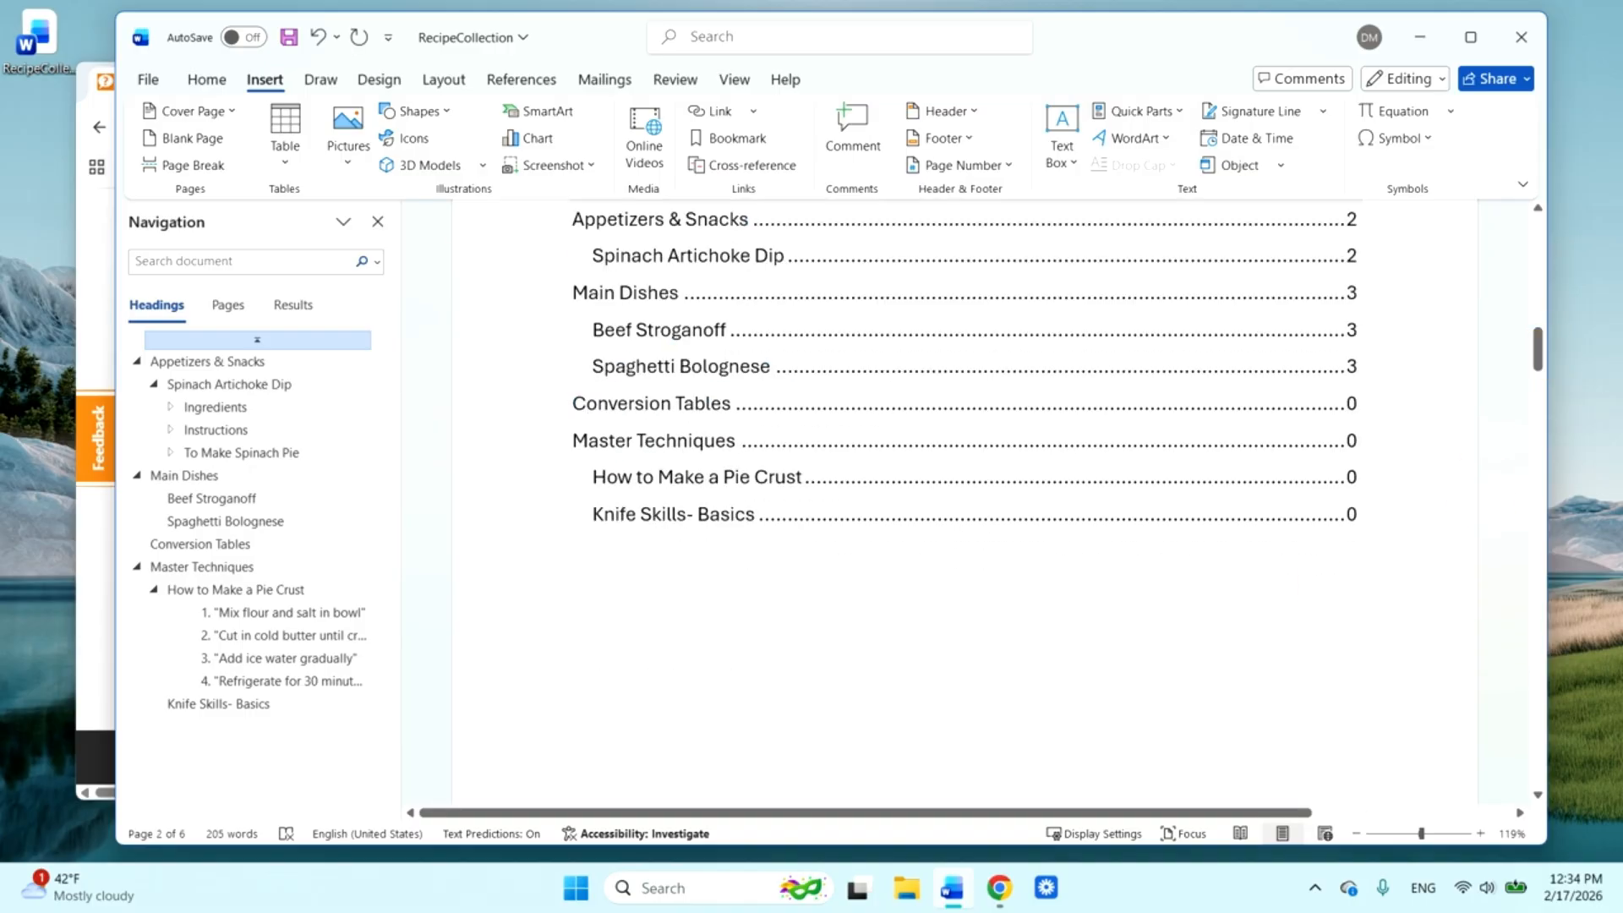
scroll(965, 507, down, 14)
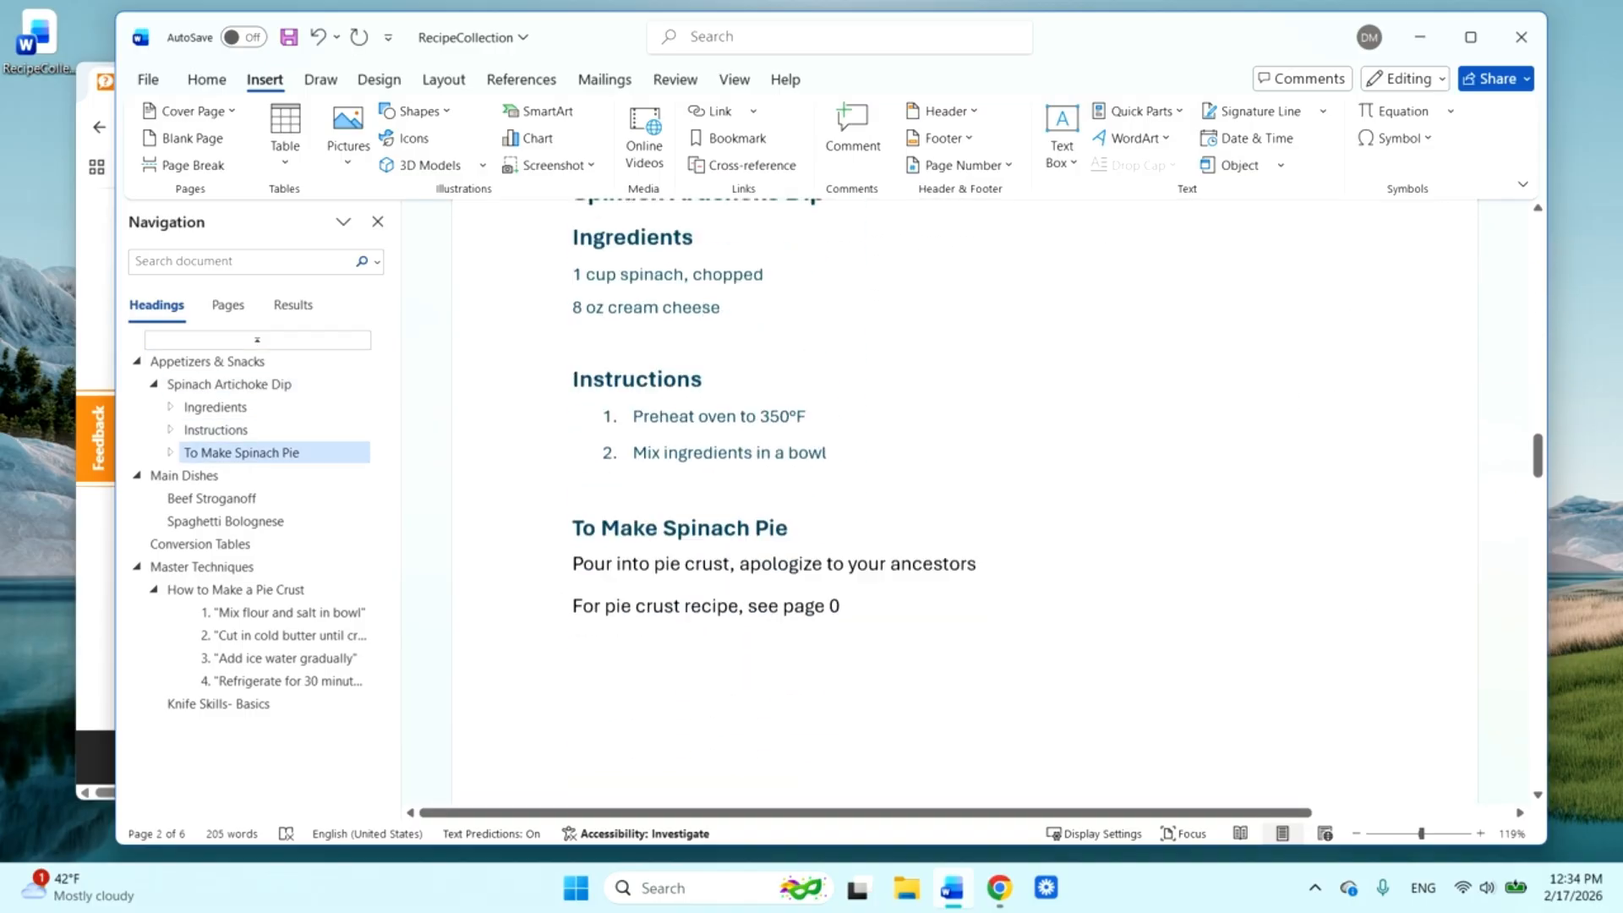
scroll(965, 508, down, 1)
scroll(590, 535, down, 6)
scroll(590, 536, up, 5)
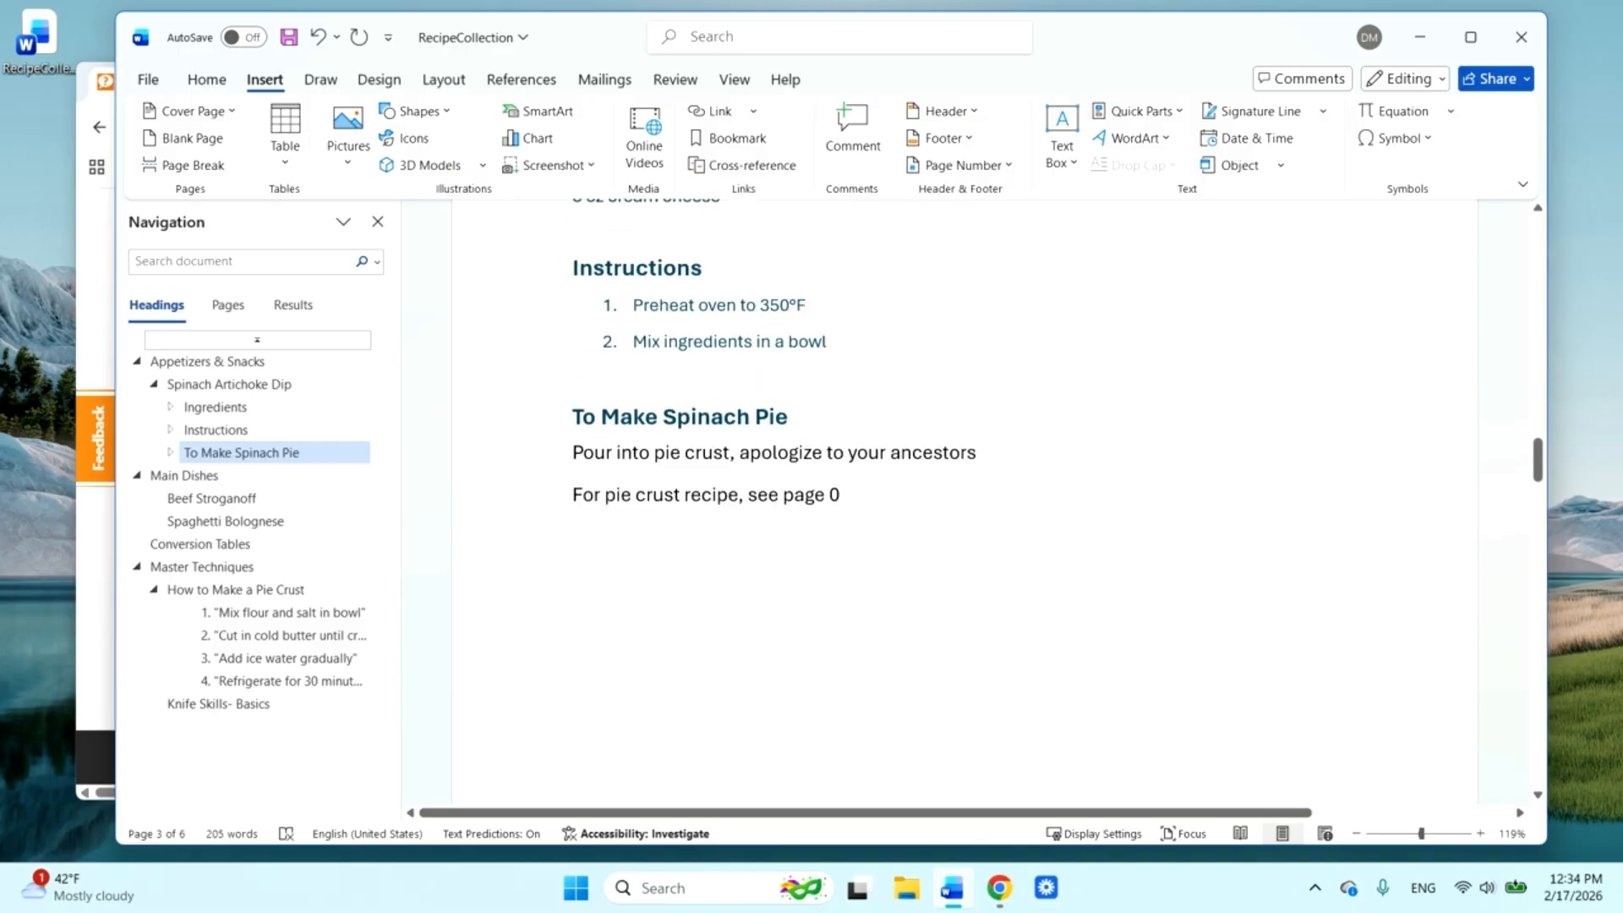
scroll(965, 508, down, 15)
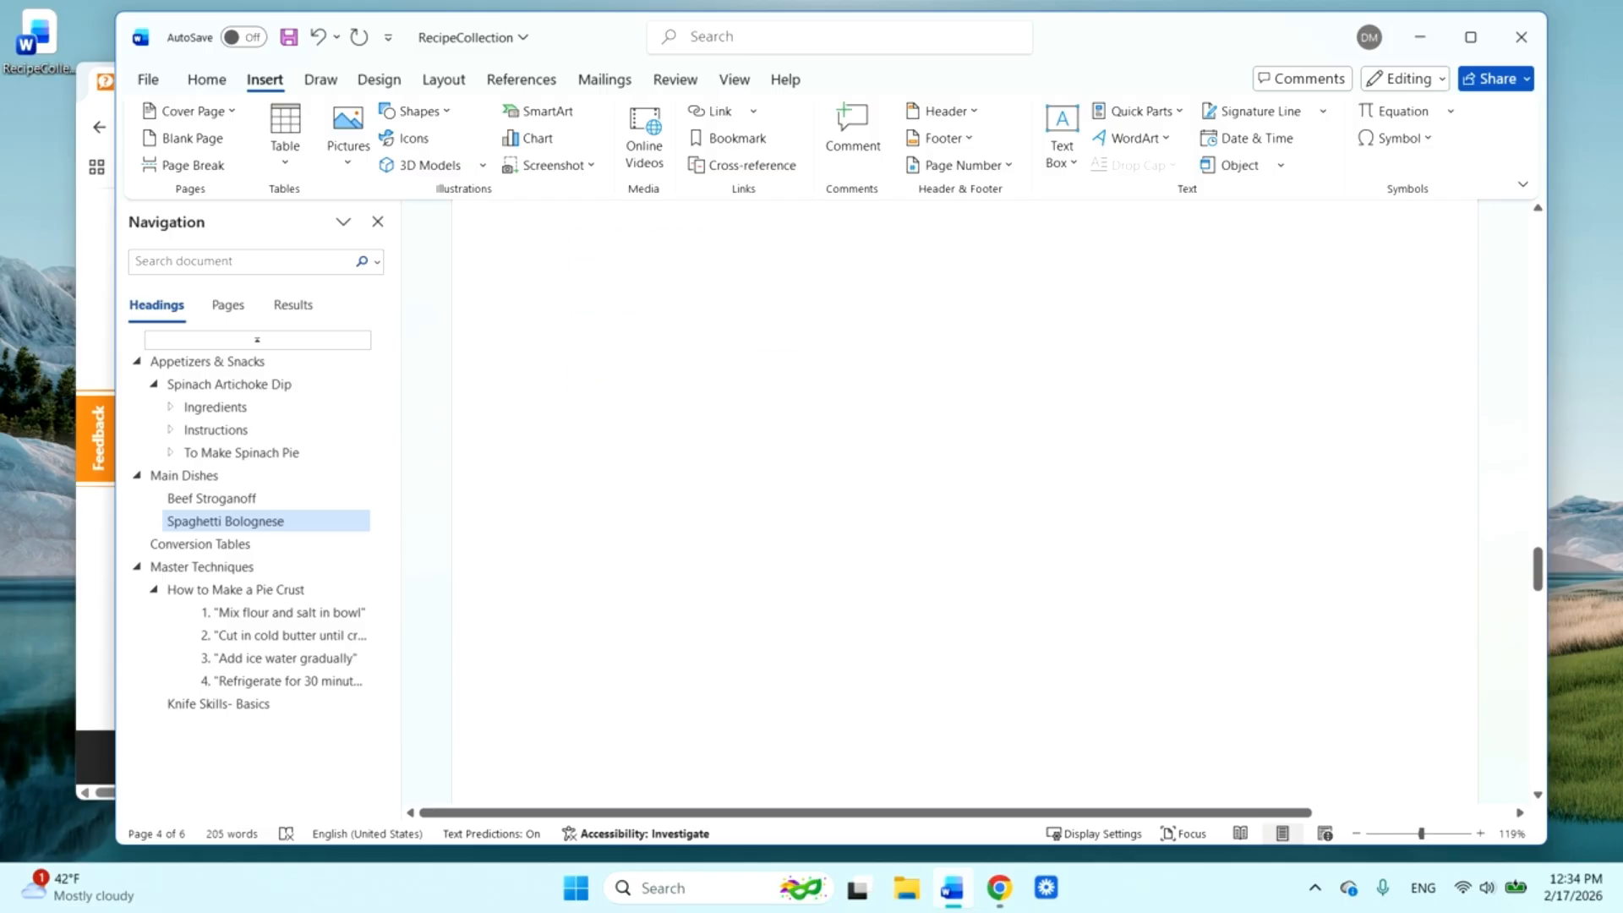
scroll(964, 507, down, 12)
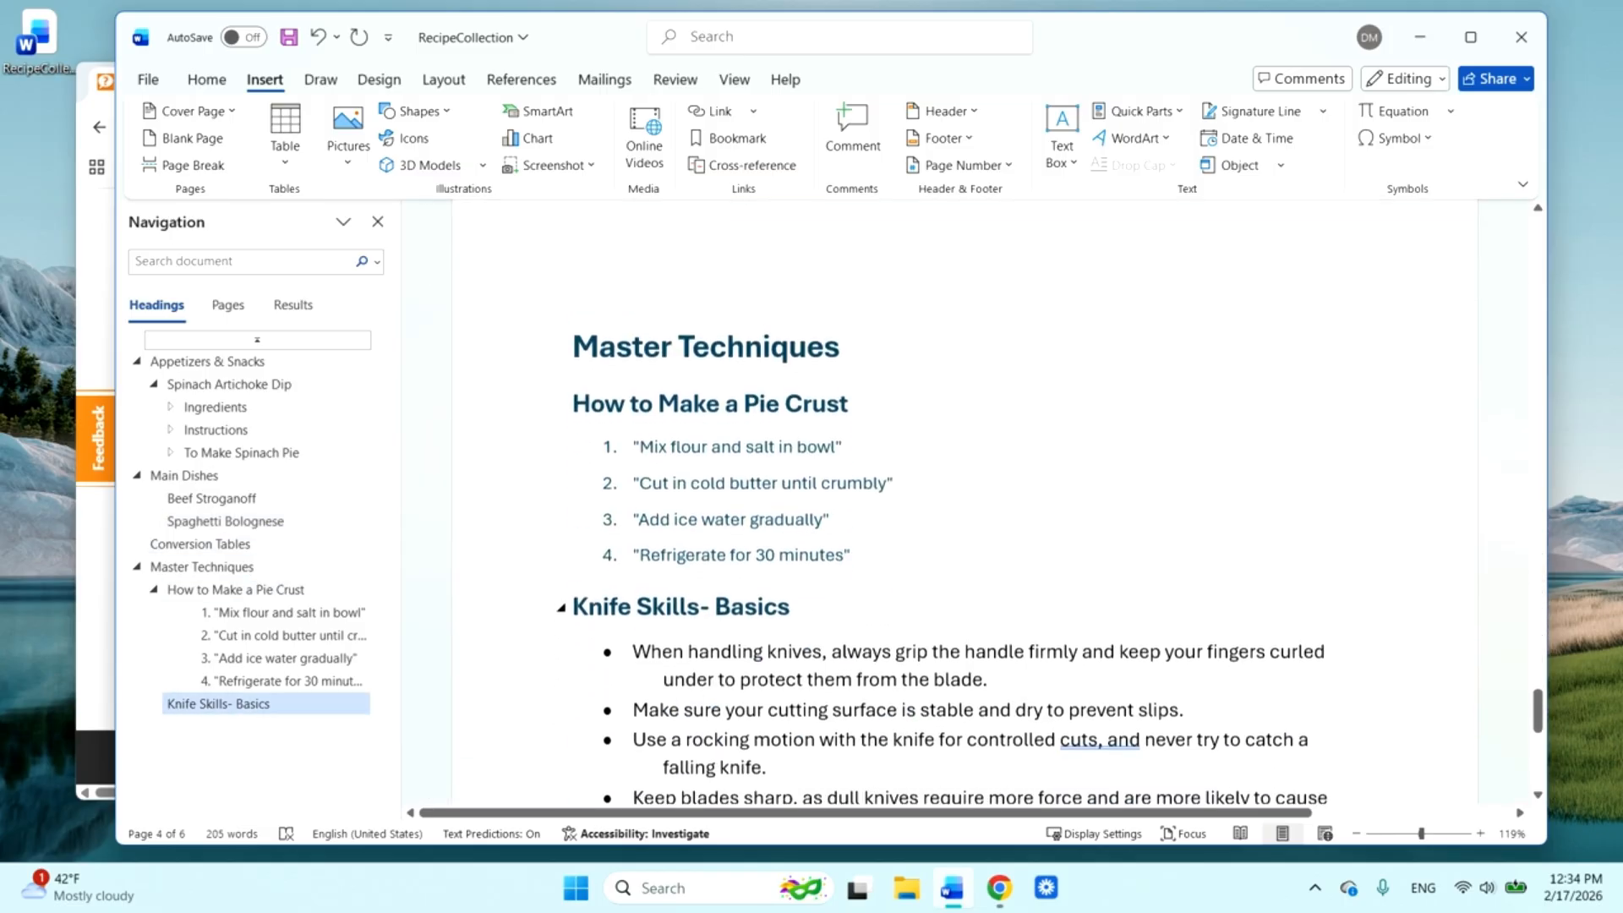
scroll(511, 437, down, 10)
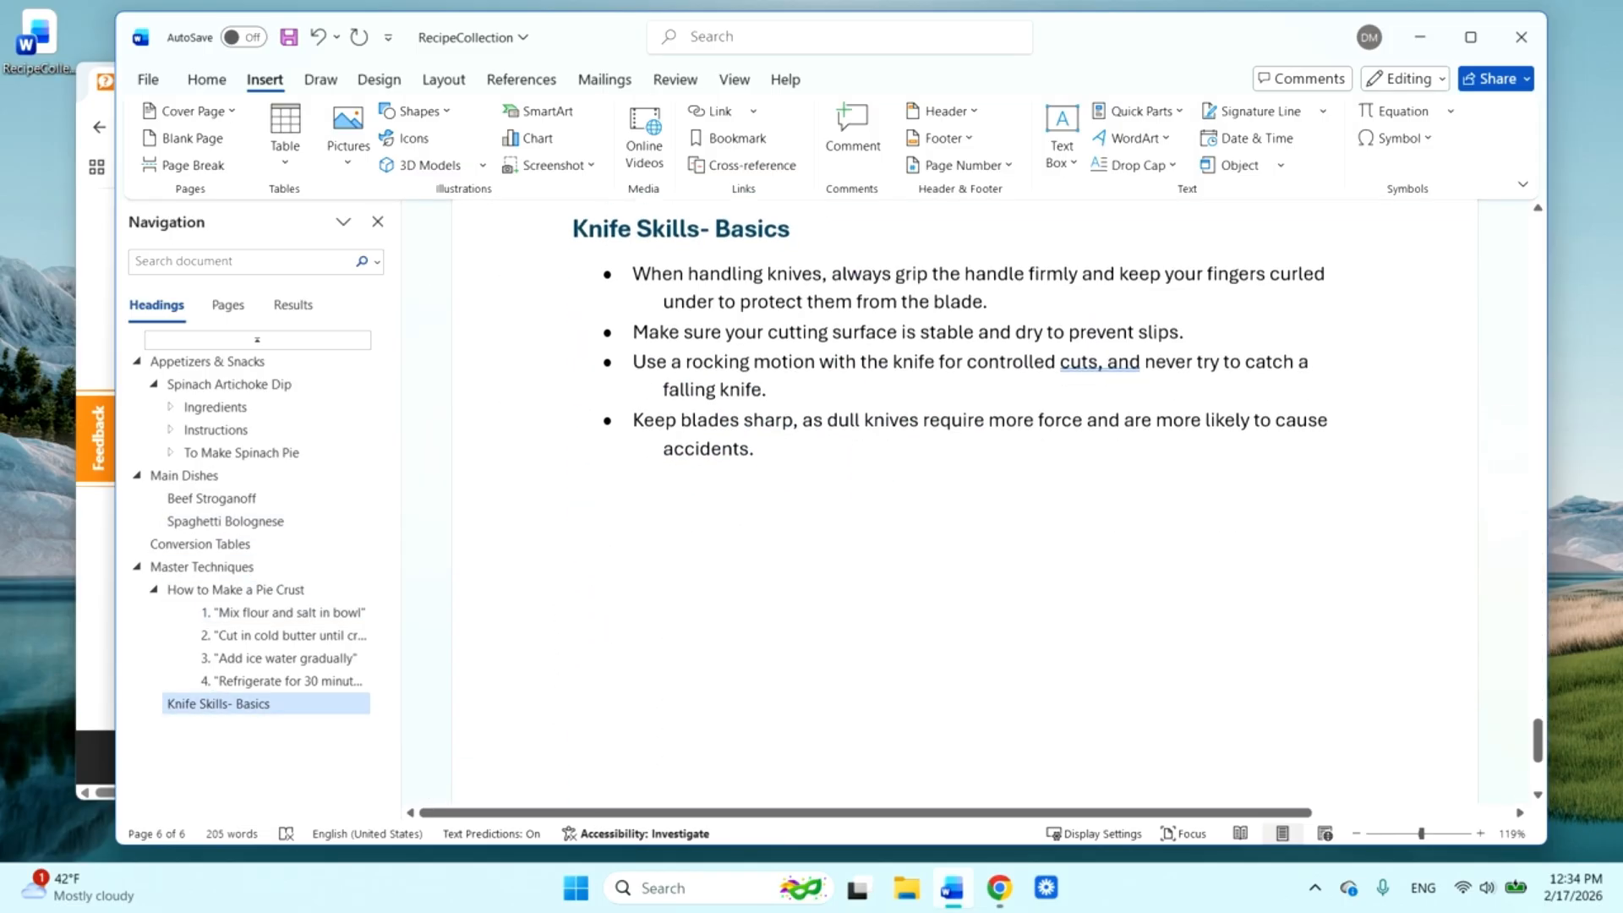
scroll(510, 322, up, 10)
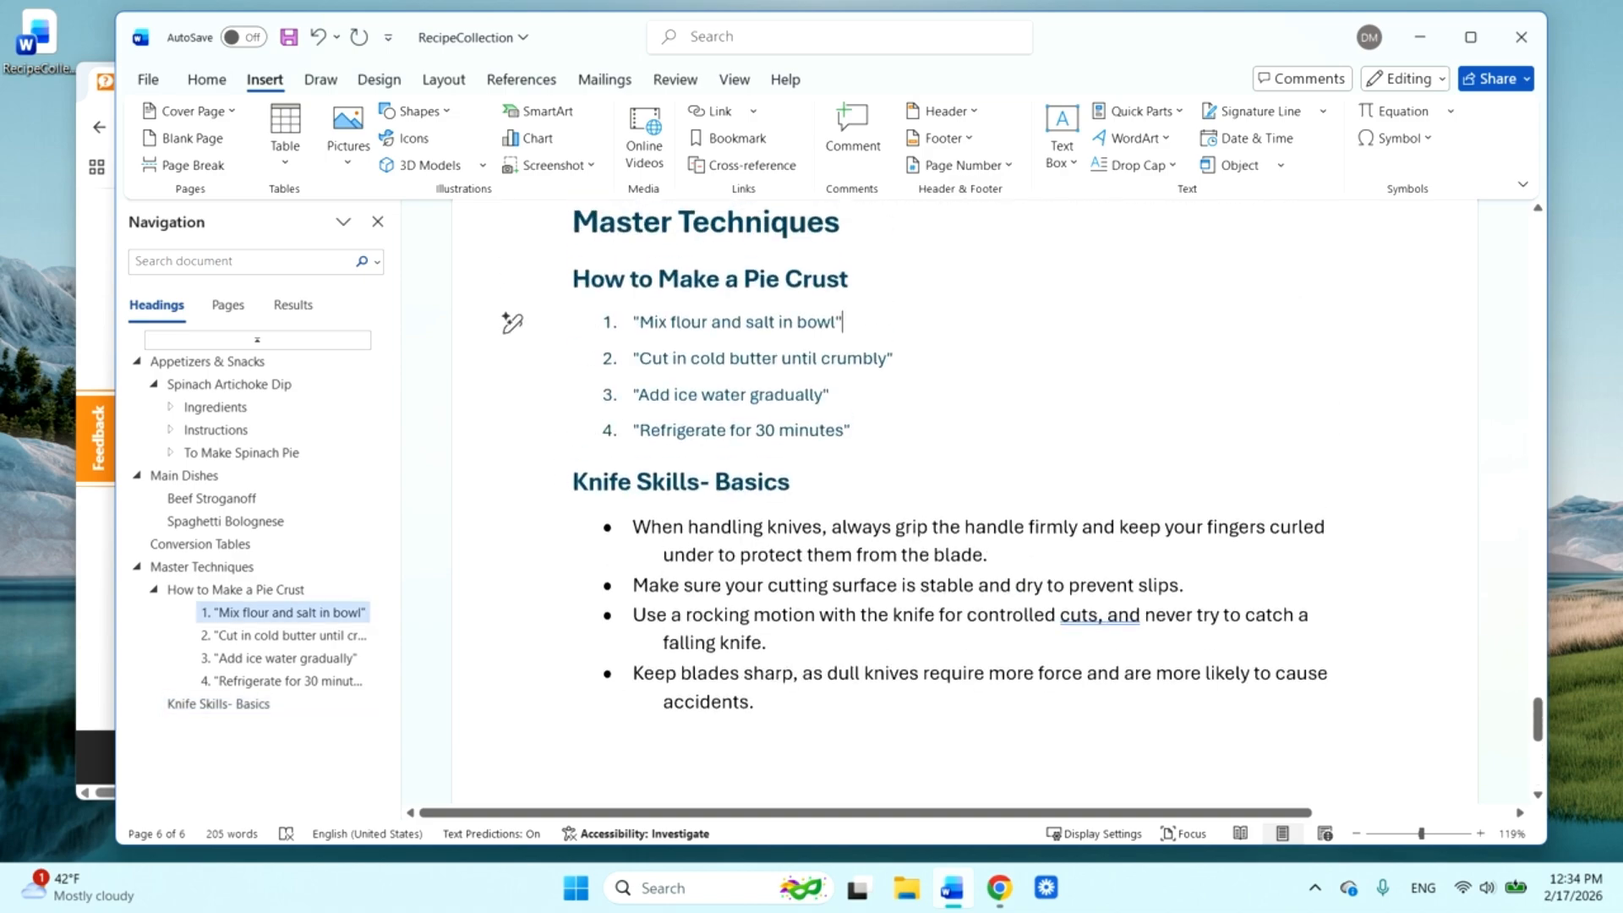
- Go to the Conversion Tables heading and look through the available commands for page-numbering options
right_click(216, 572)
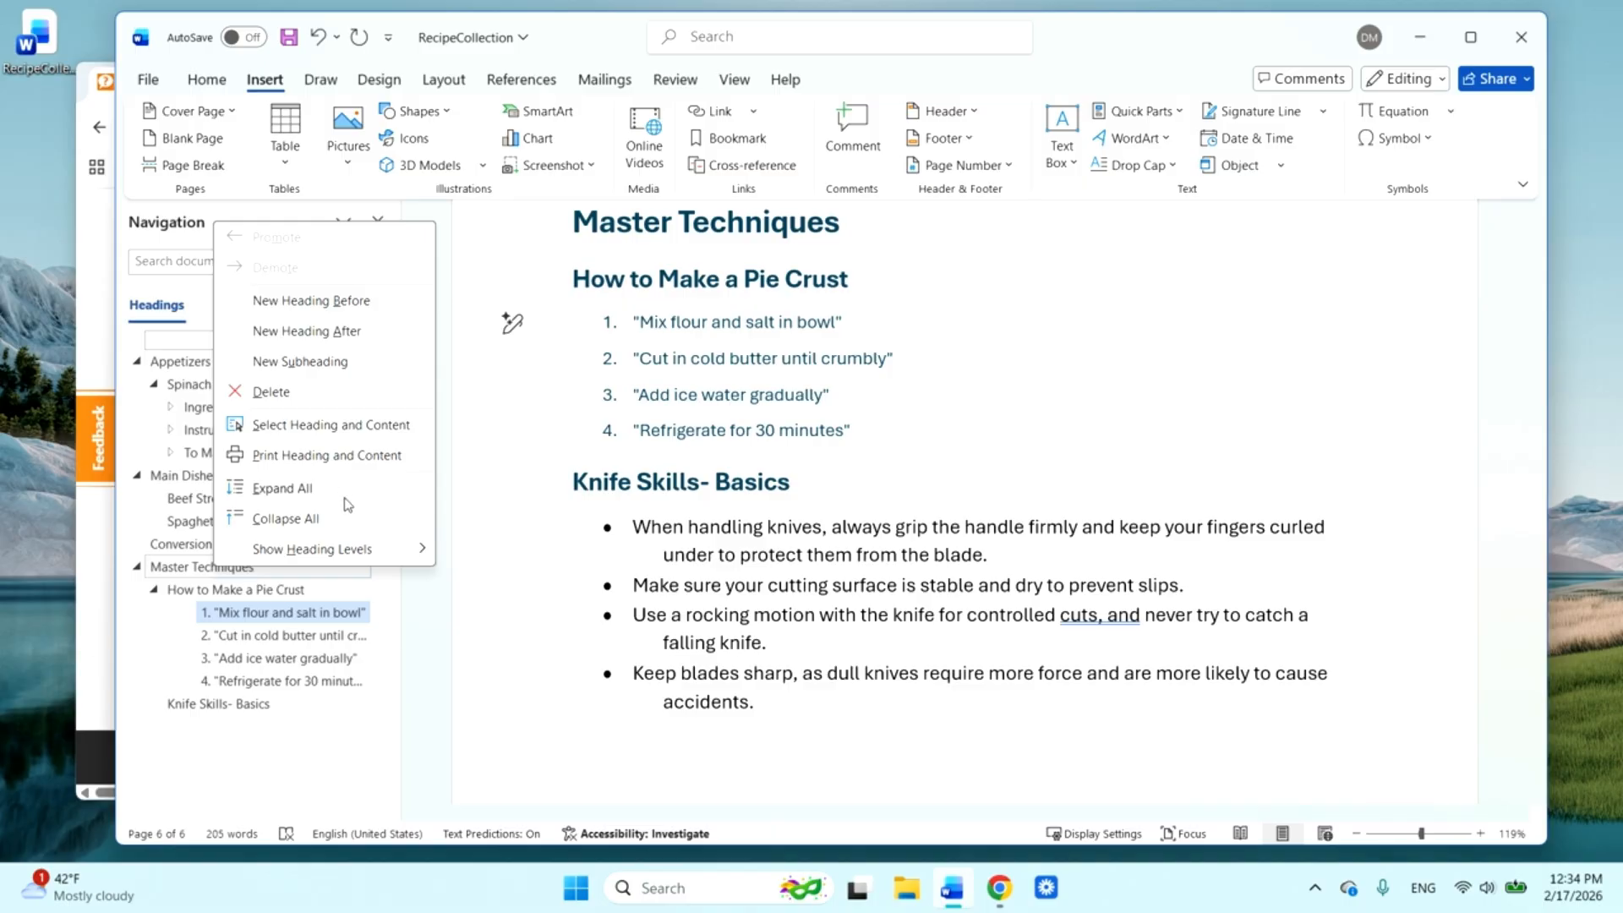
click(176, 545)
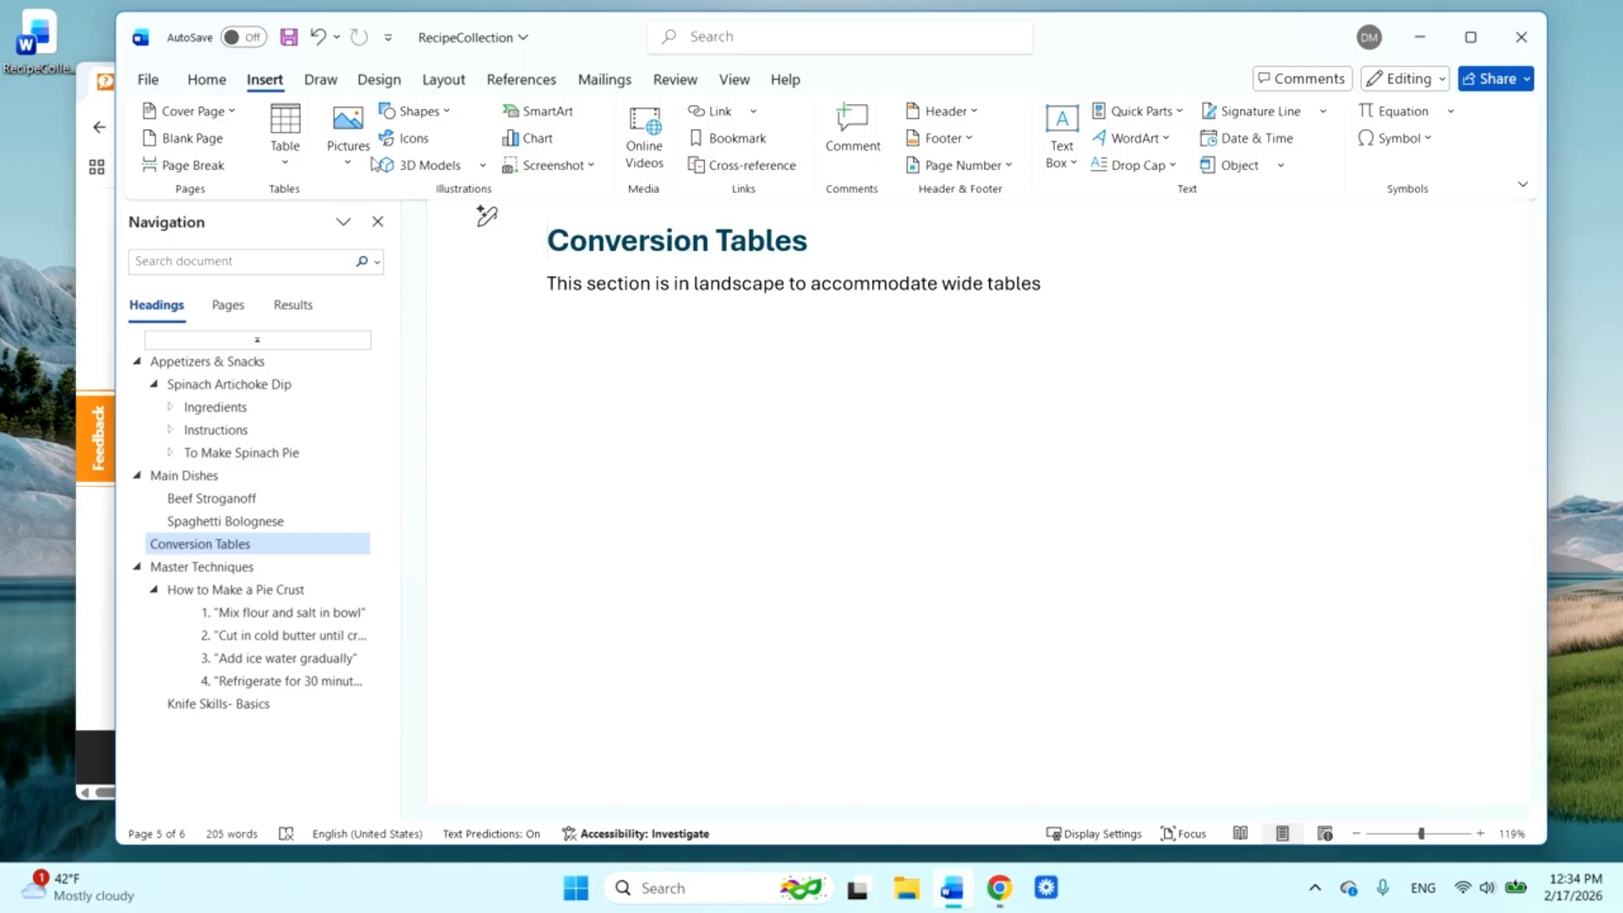
click(433, 84)
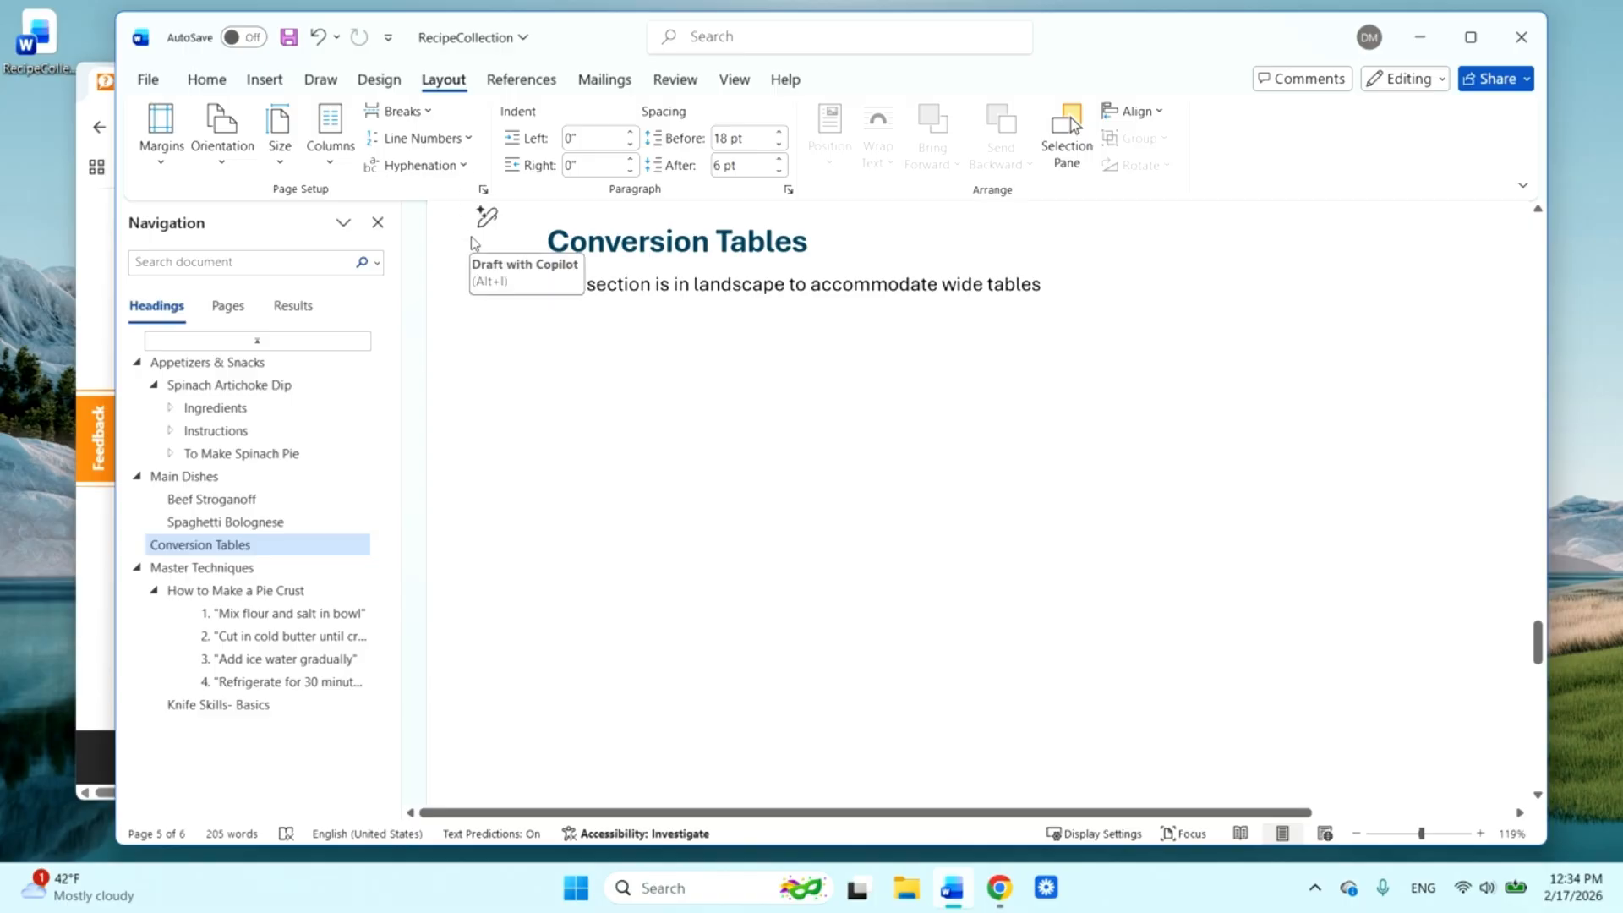
click(382, 83)
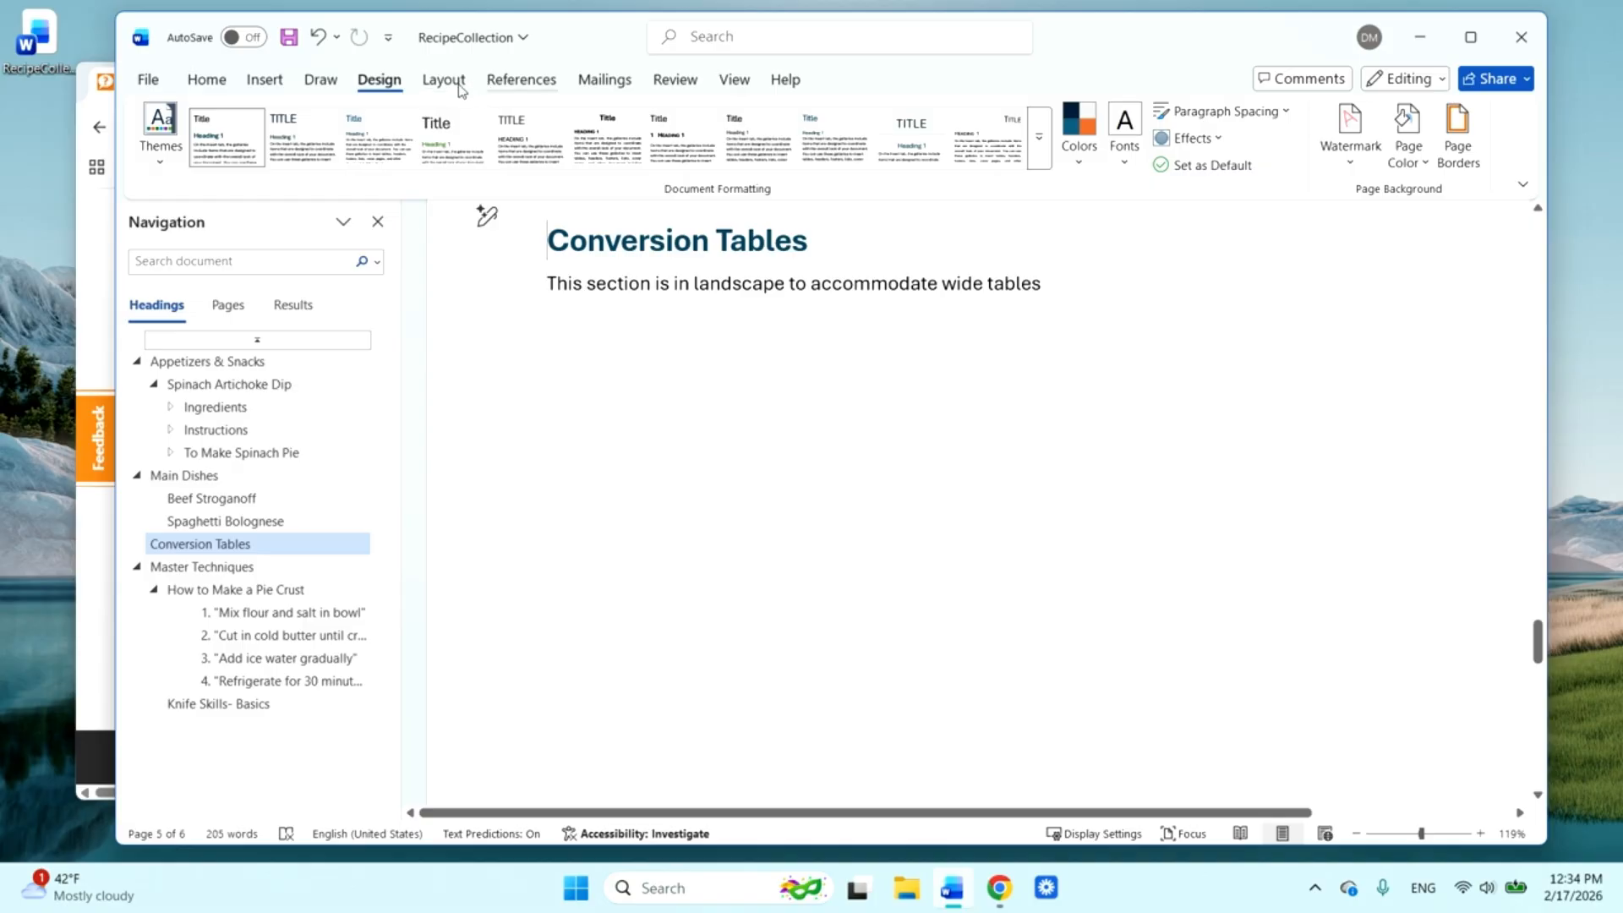
click(264, 86)
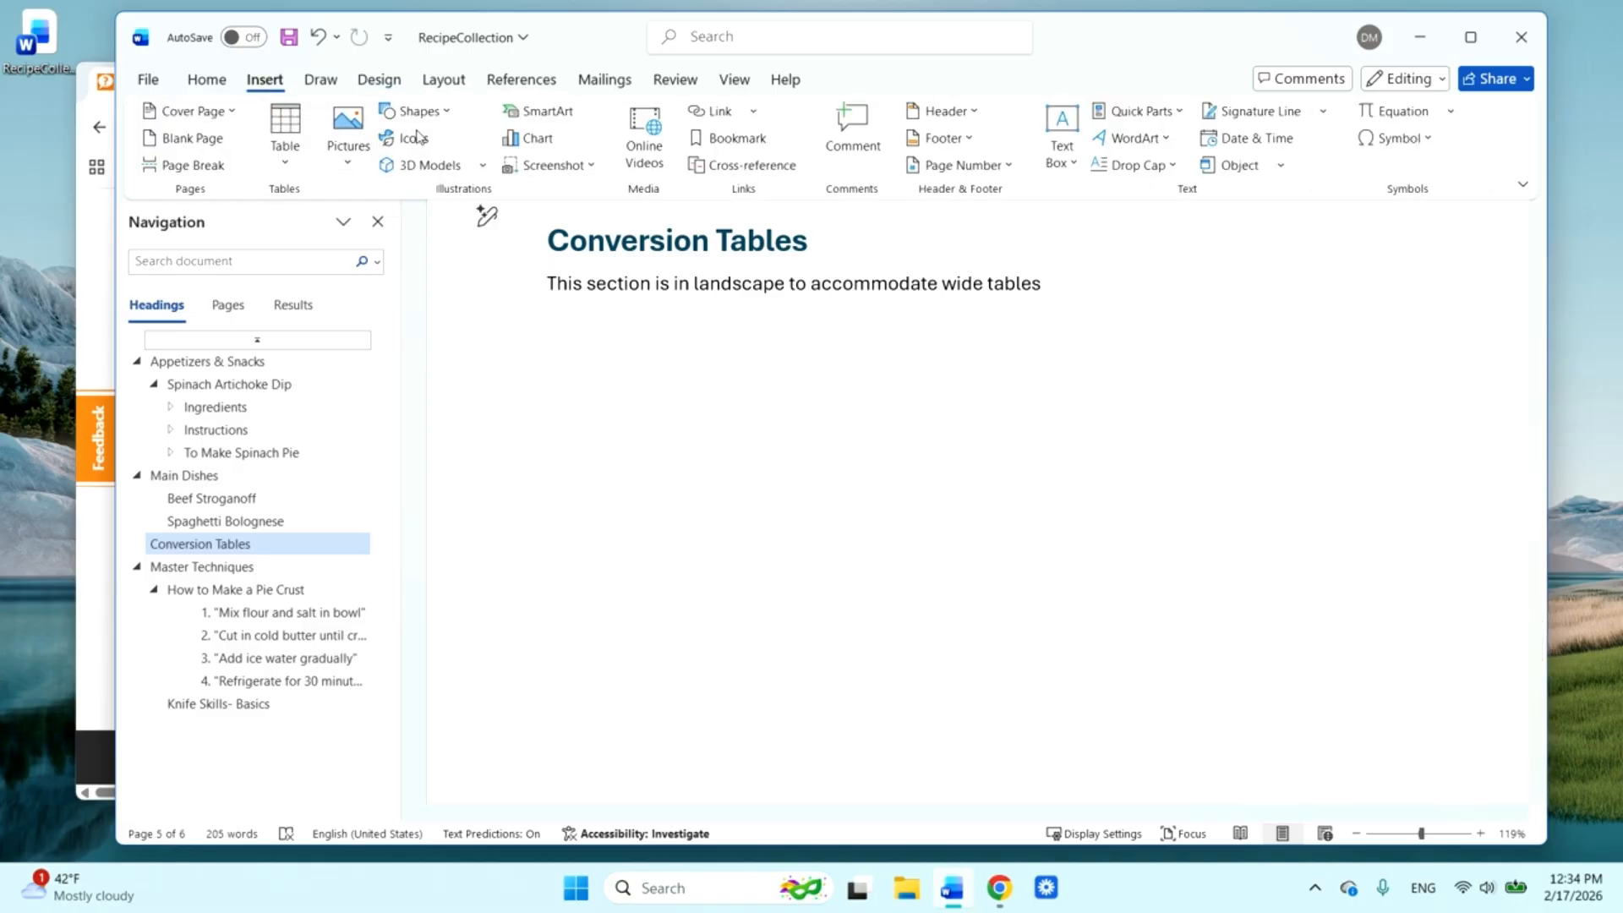
key(XF86AudioLowerVolume)
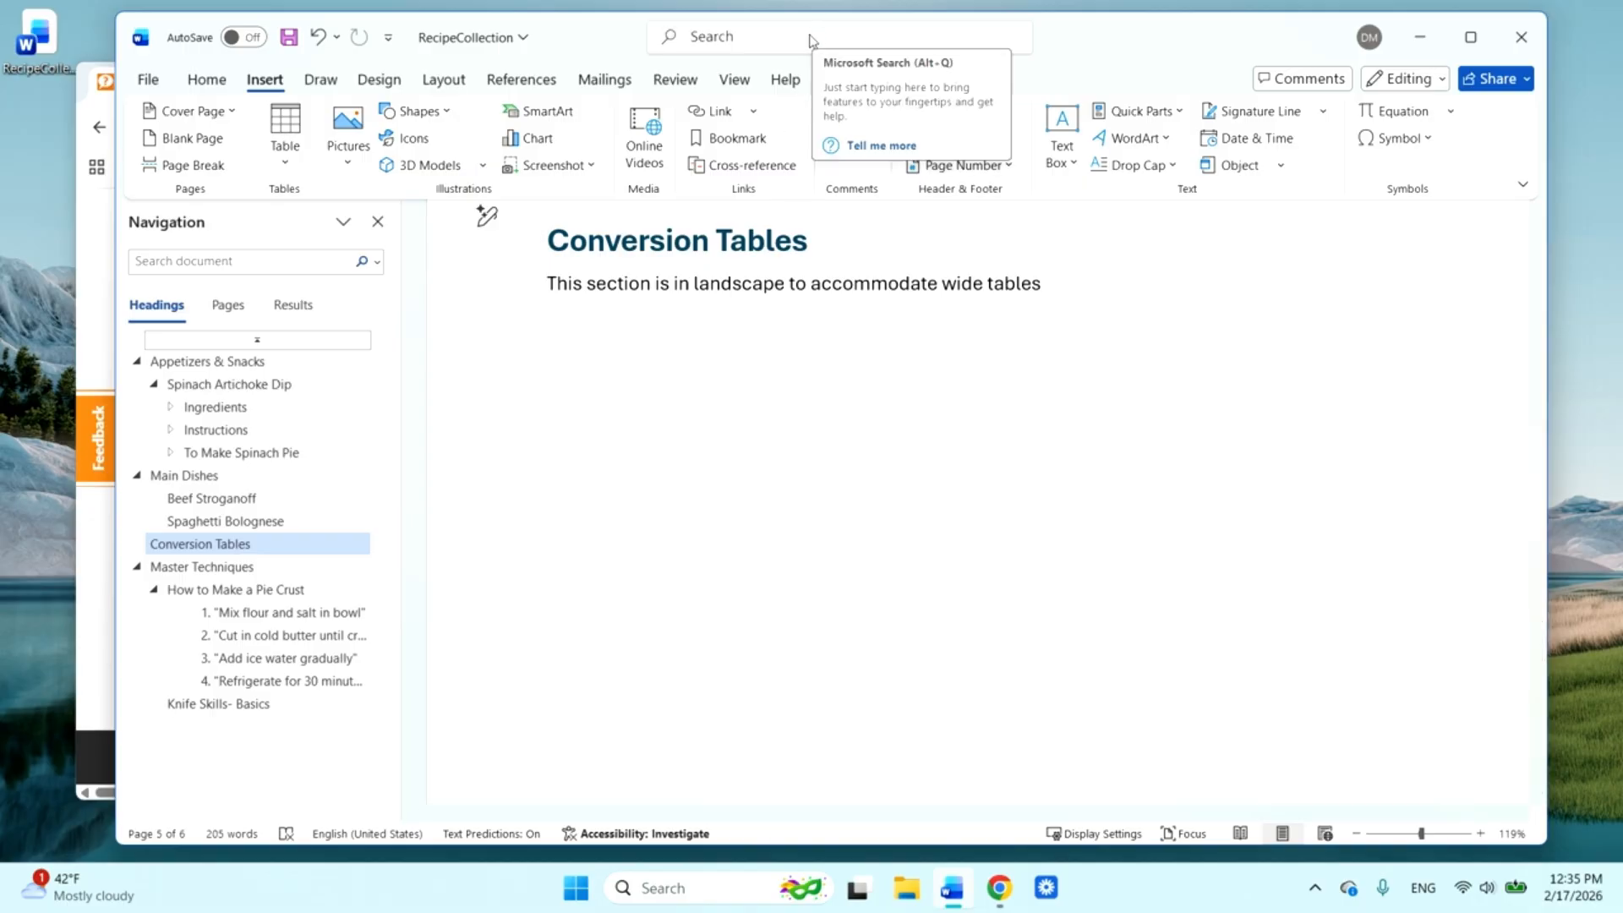
- Search the commands for "section page numbers", try Restart Each Section on the Conversion Tables section, and undo it
click(814, 36)
text(section page)
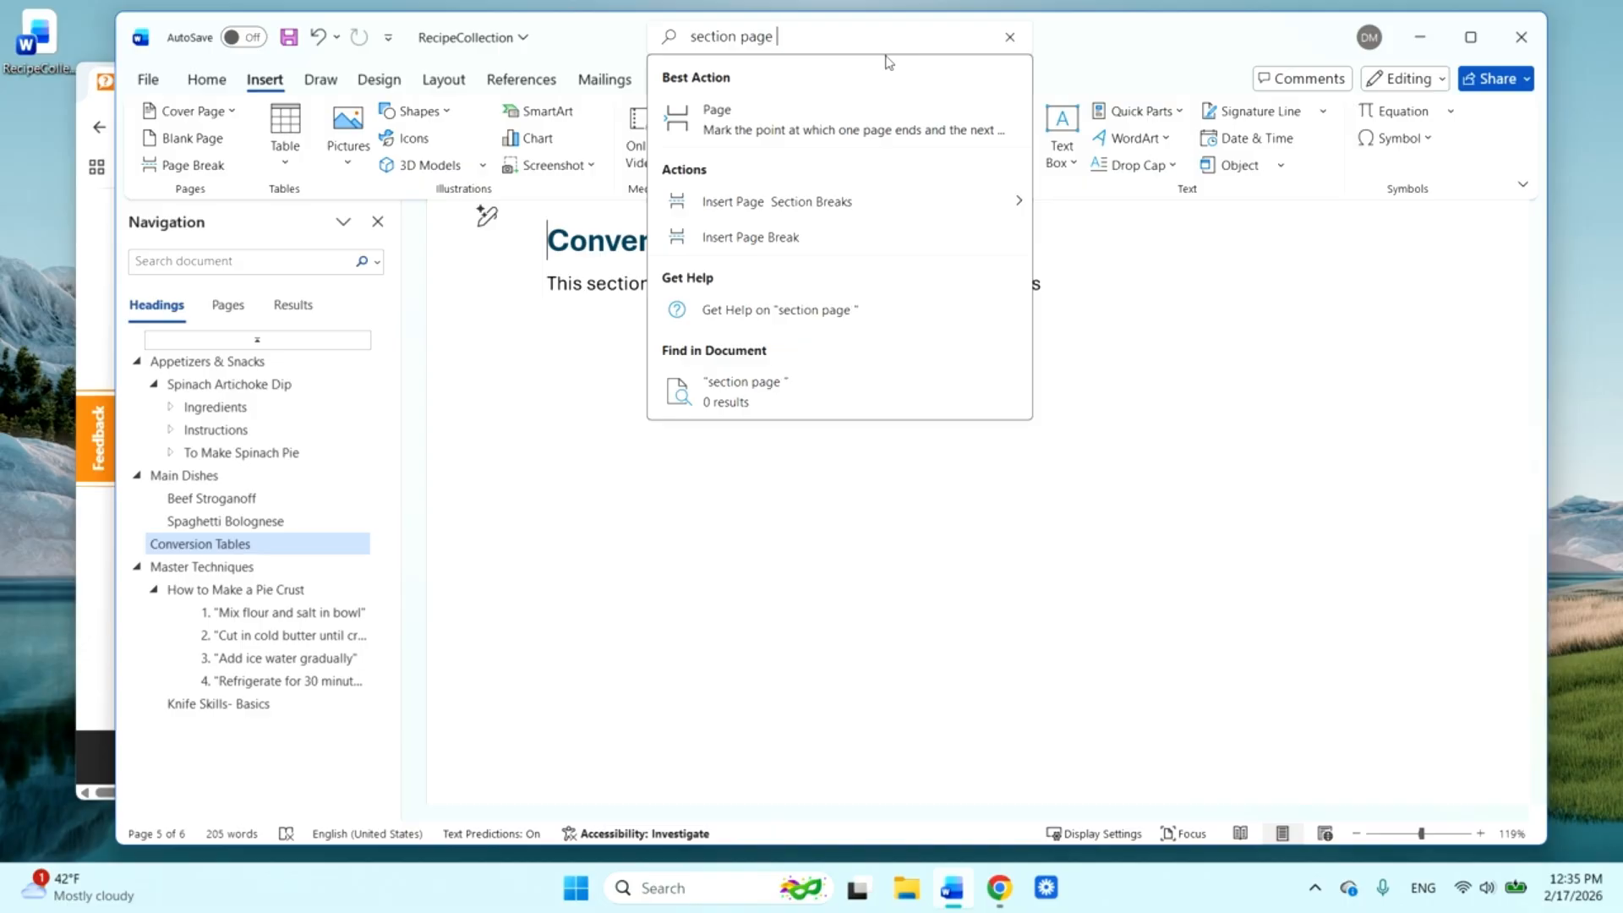
text( numbers)
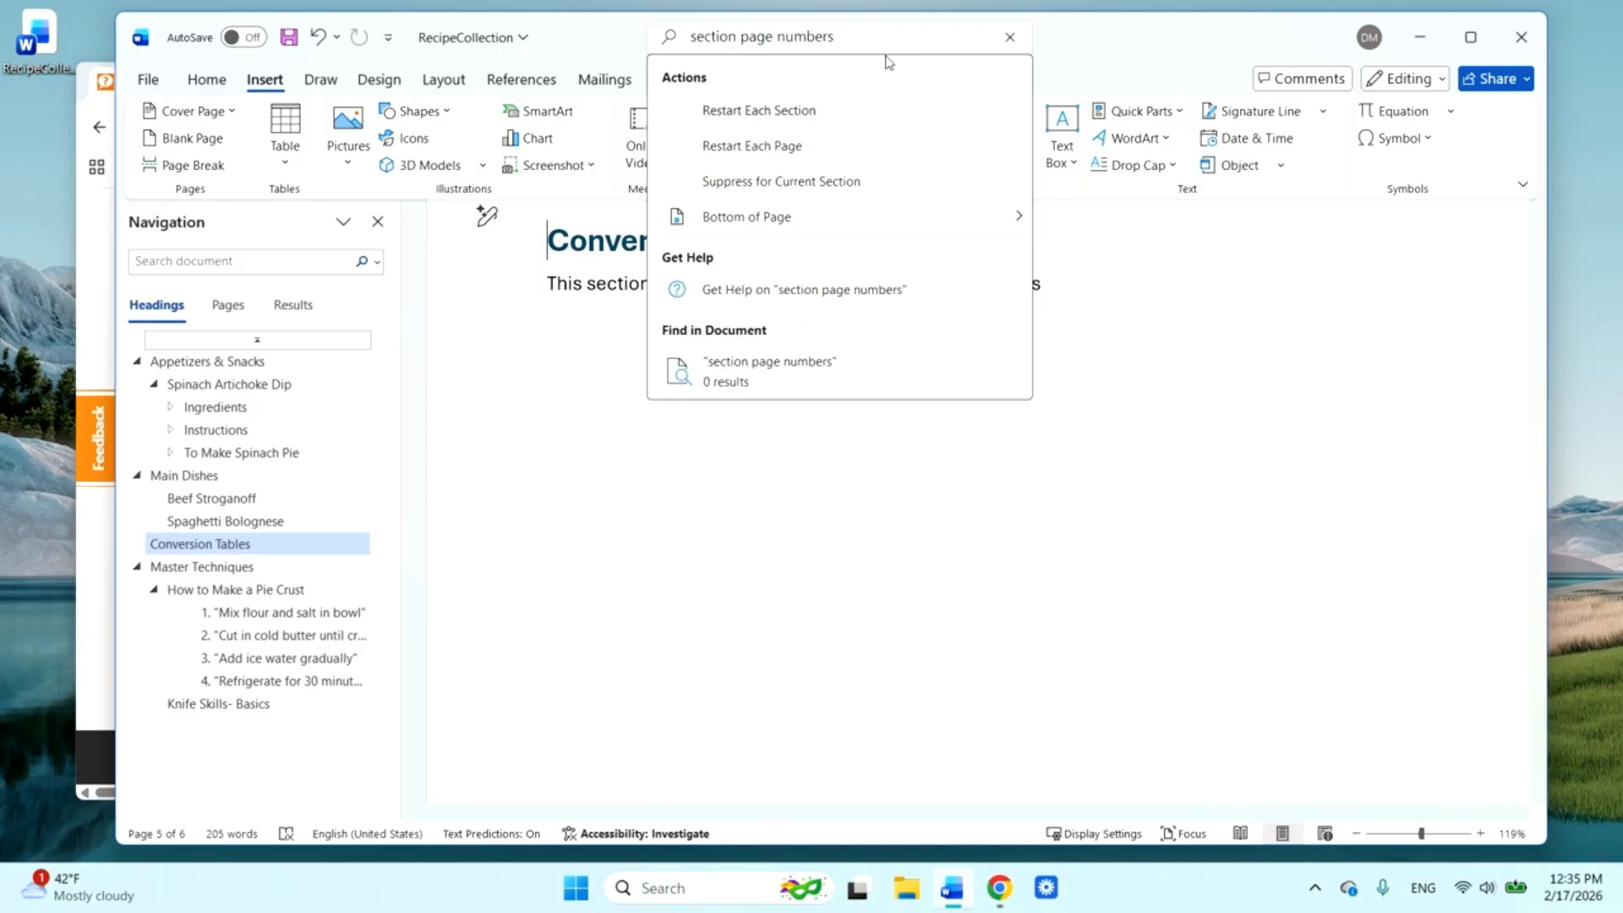
click(835, 111)
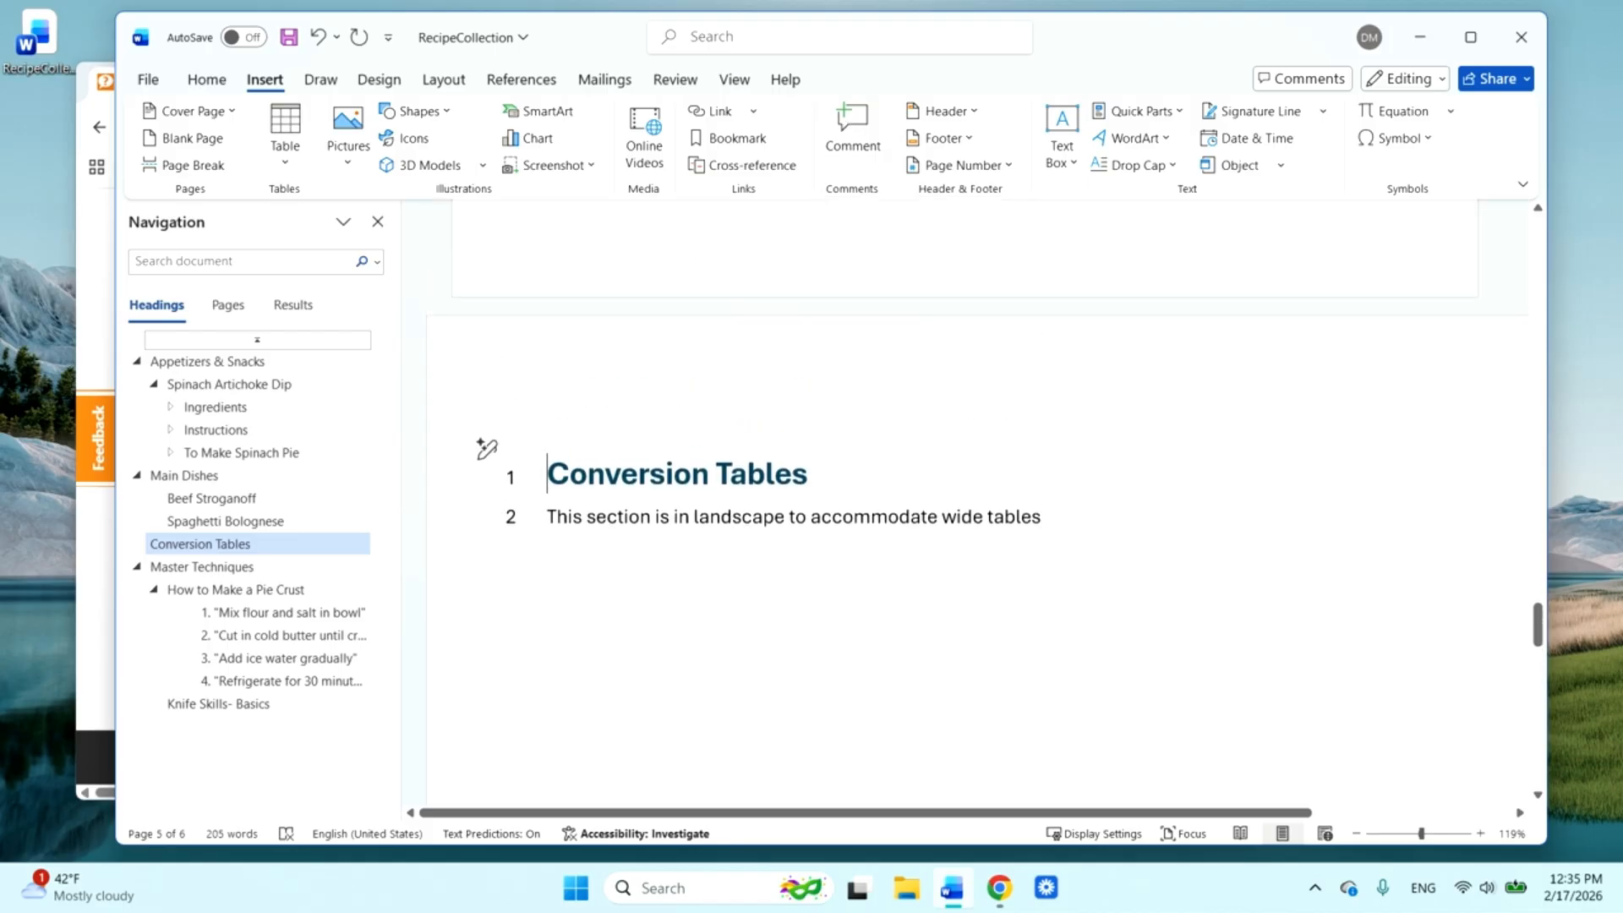
key(ctrl+z)
- Search the commands for "section page numbers" again
click(785, 48)
text(sectuon)
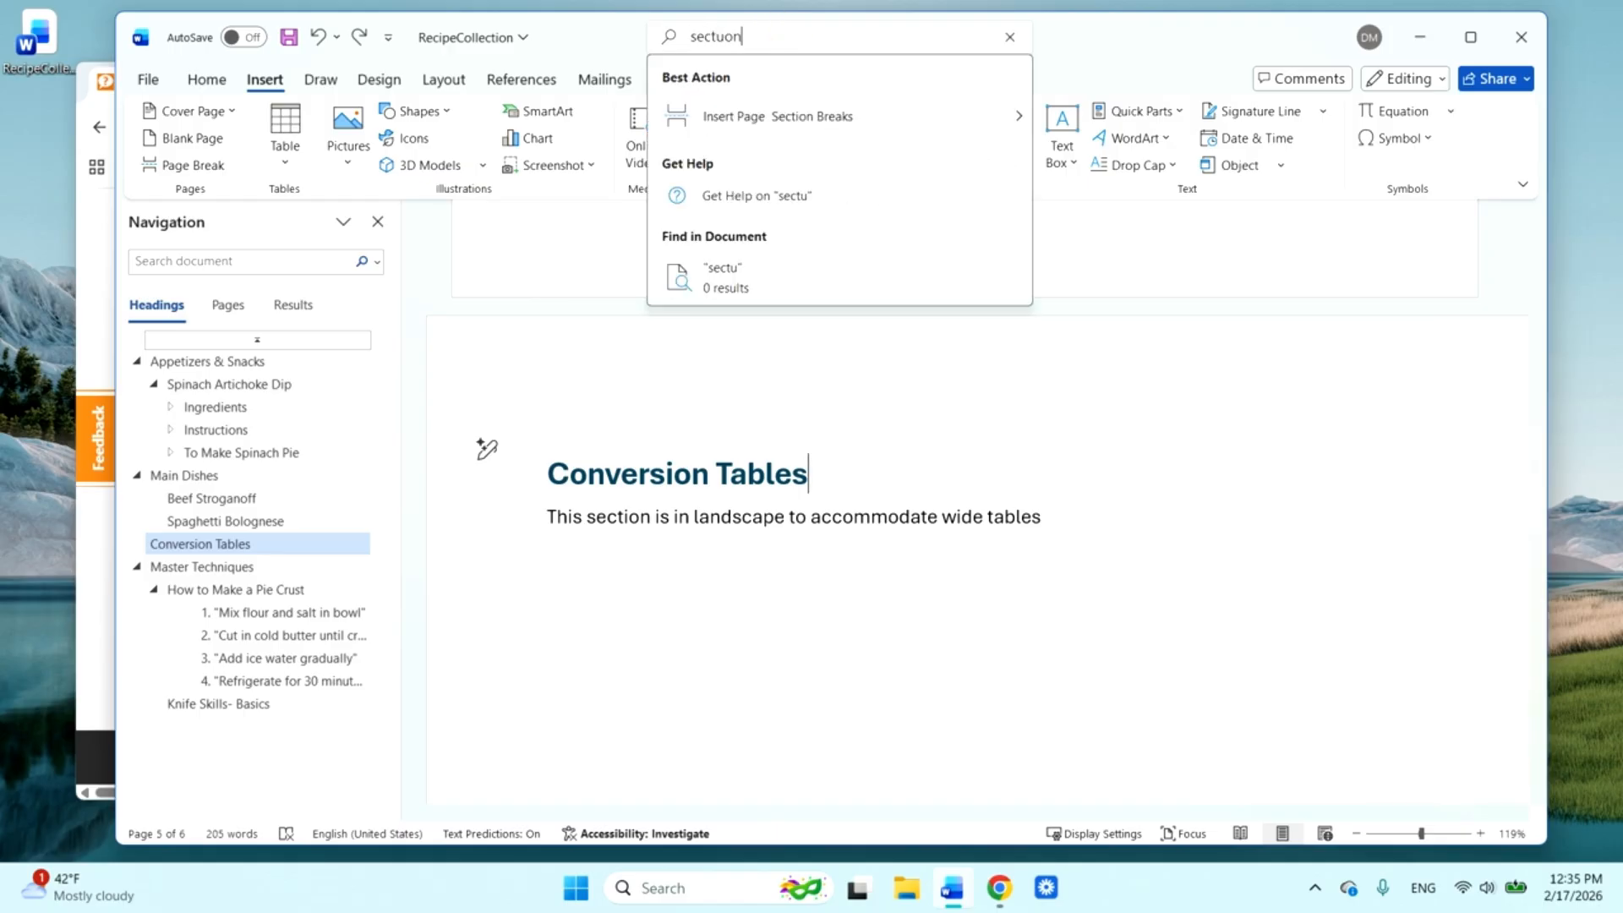
key(BackSpace)
key(BackSpace)
key(BackSpace)
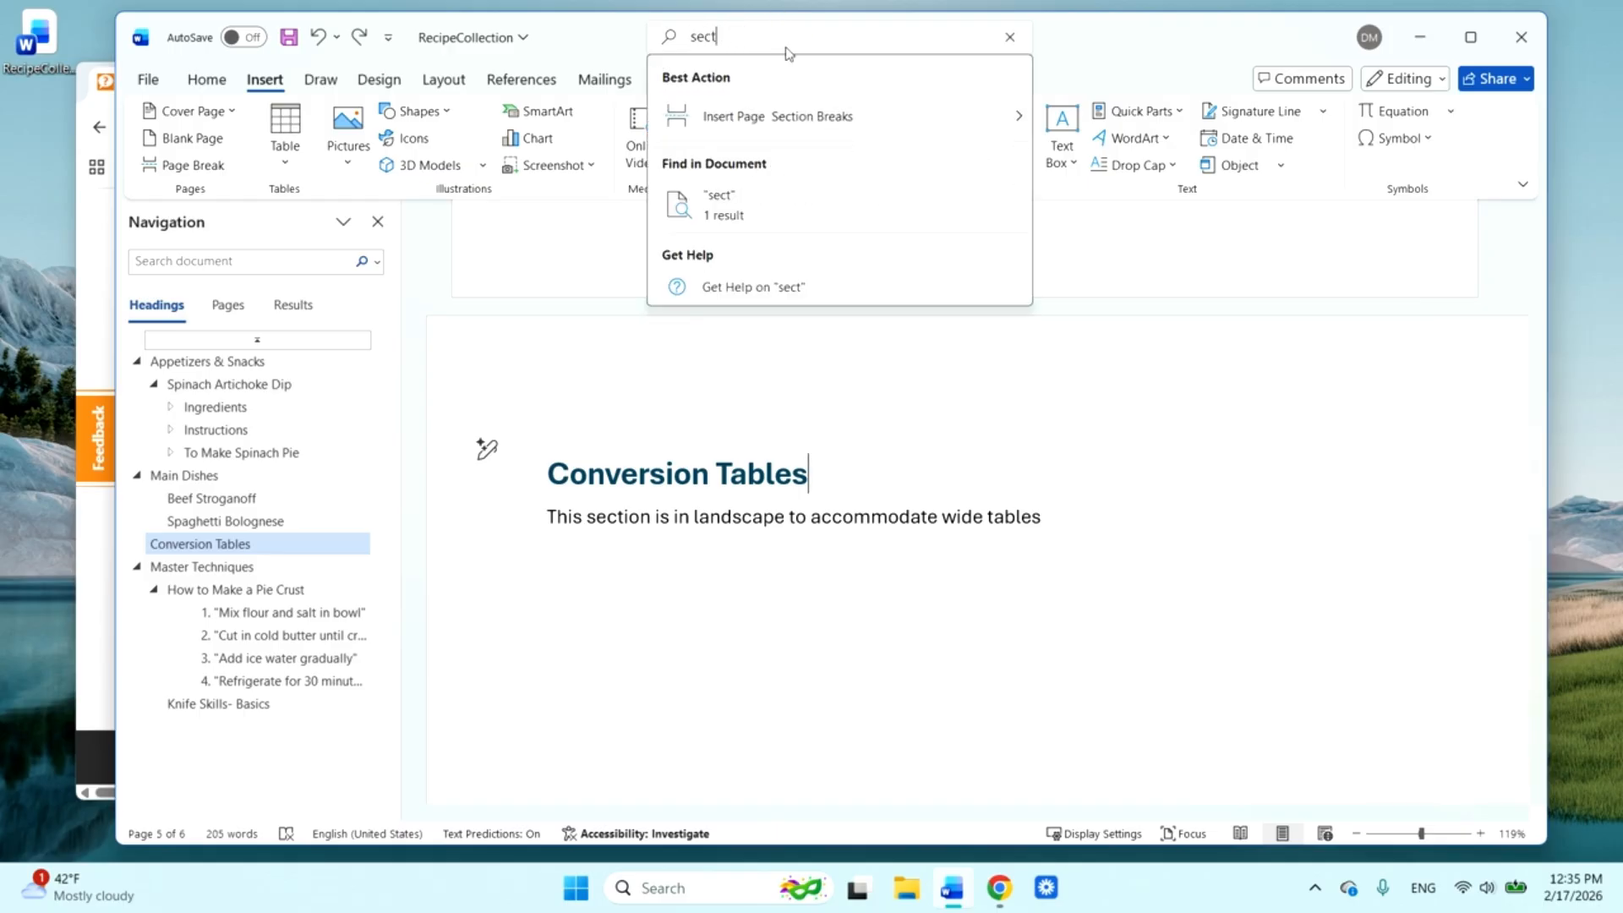
text(ion page numbers)
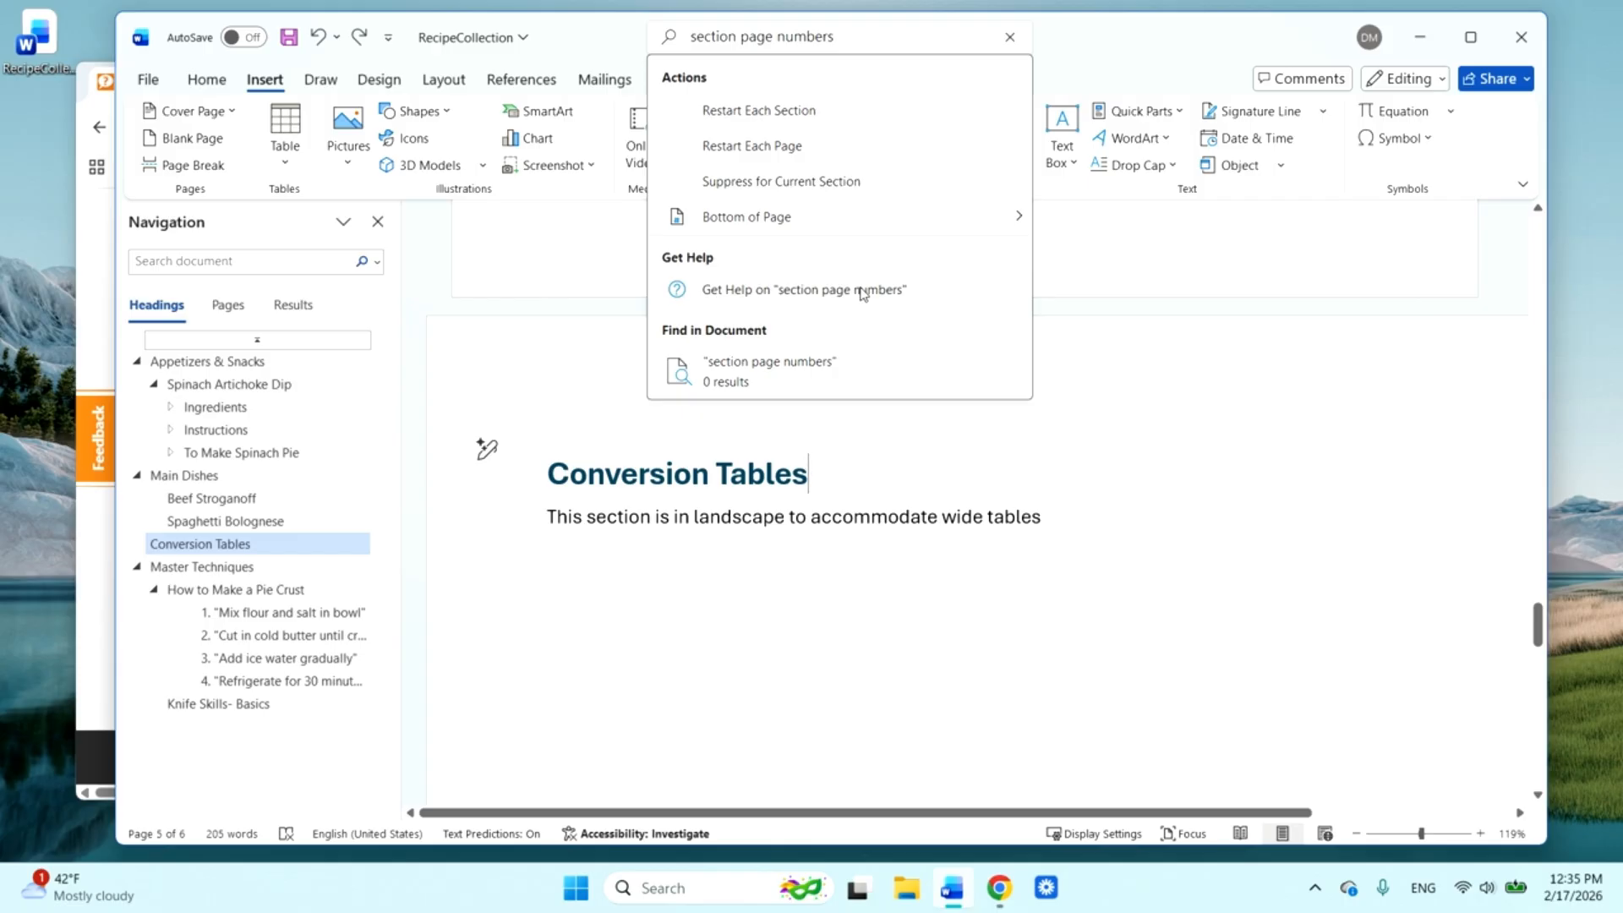
- Open help on "section page numbers" and read the article on customizing page numbers and formats in different document sections
mouse_move(847, 206)
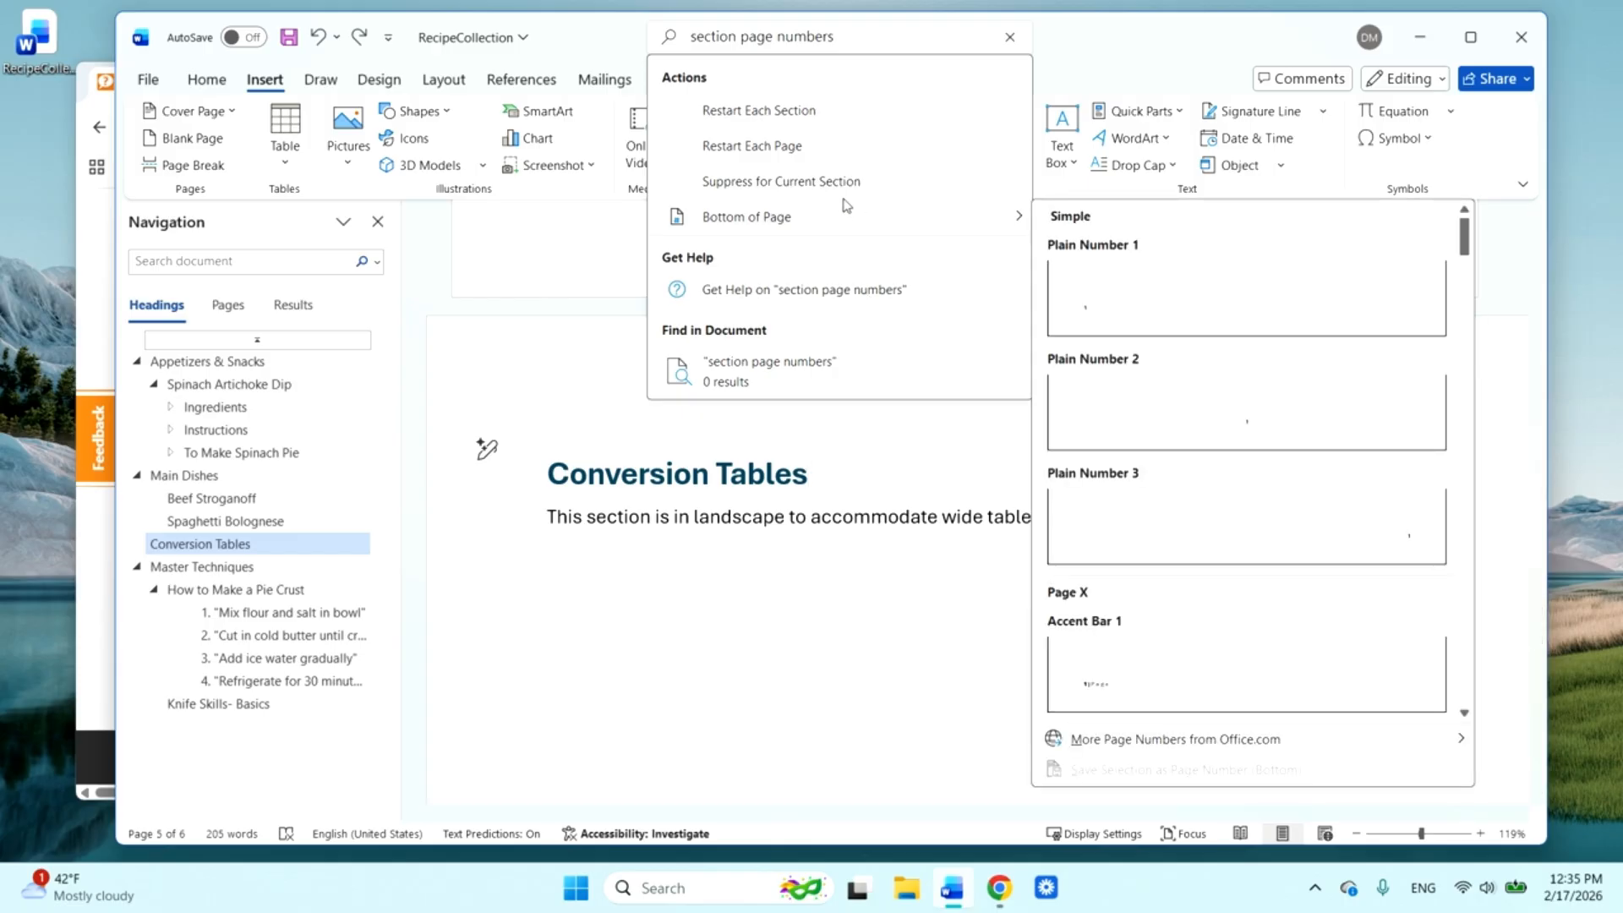
click(844, 292)
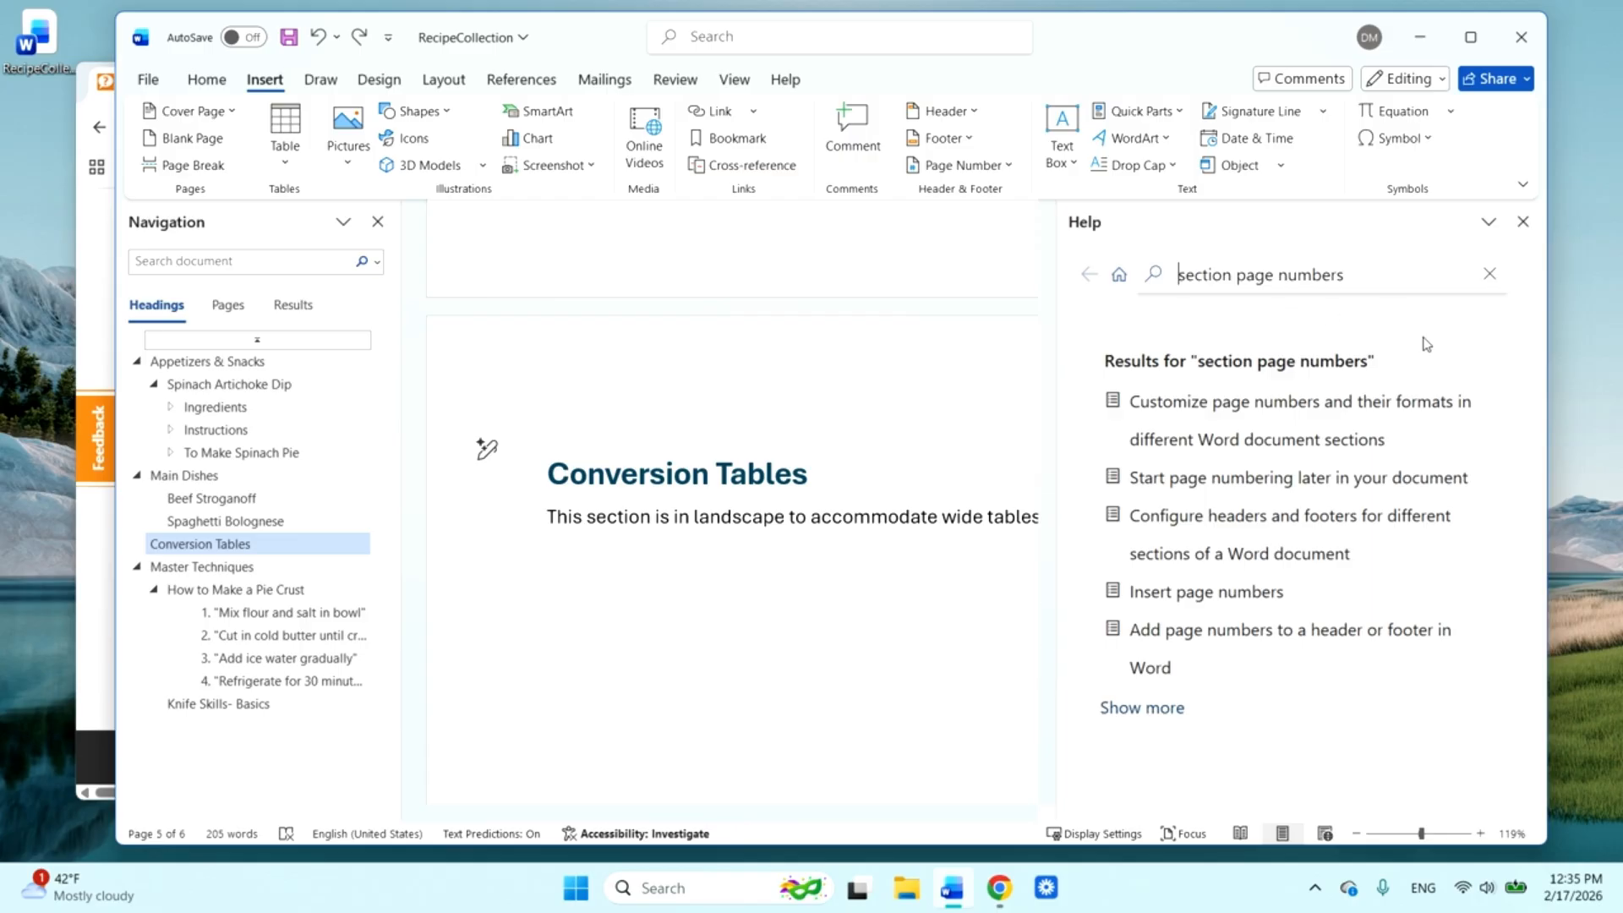
click(1398, 420)
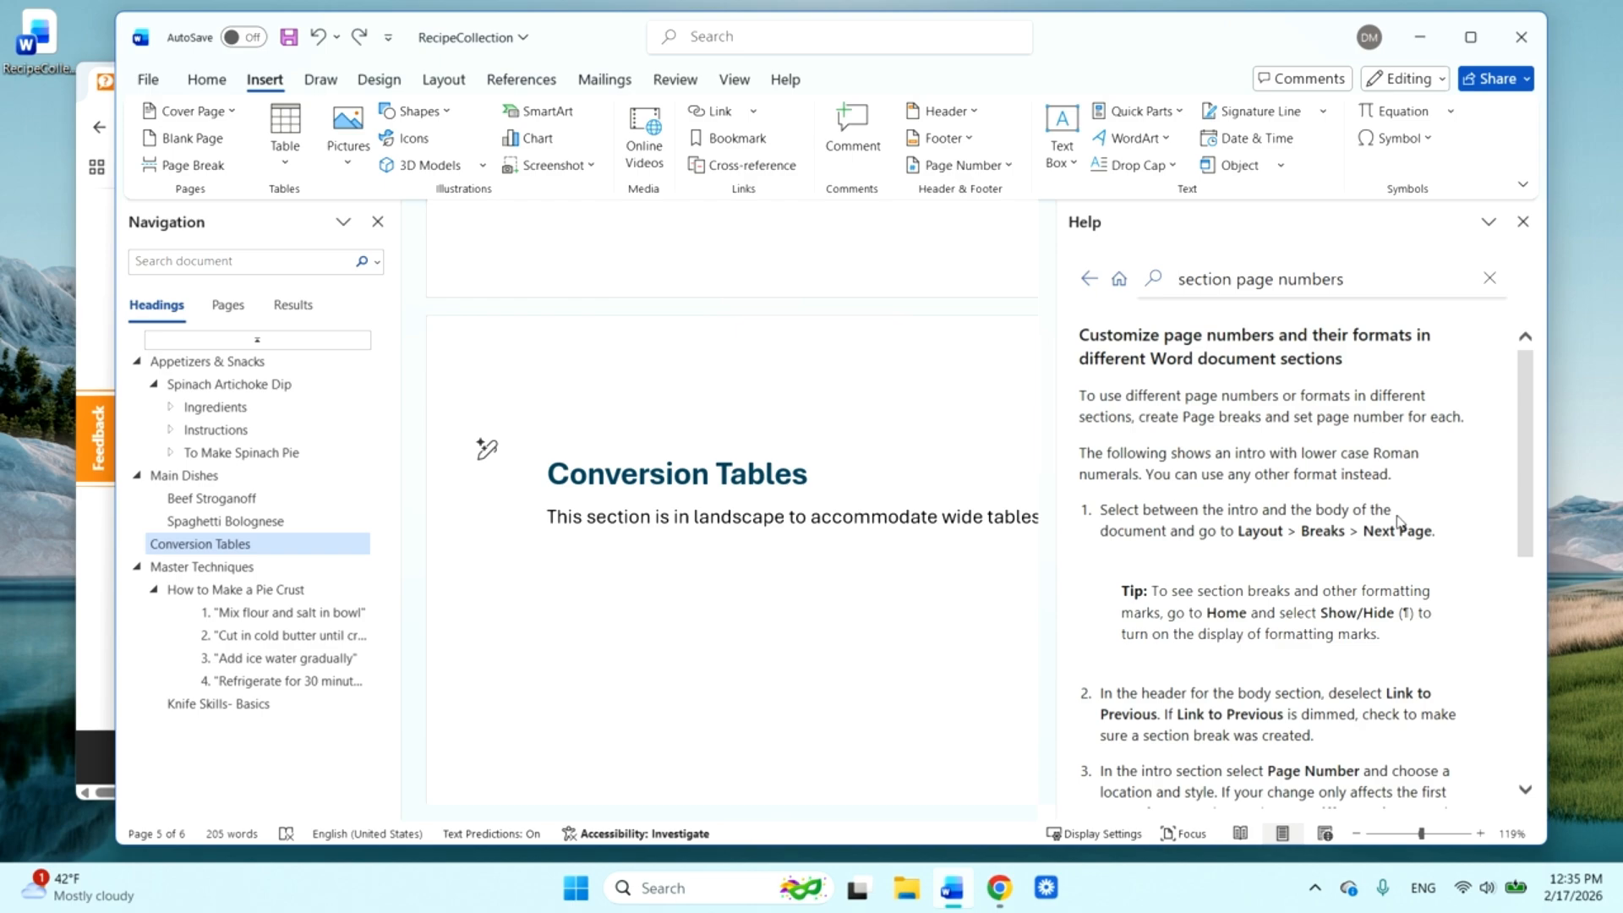
scroll(1400, 512, down, 2)
scroll(1412, 553, down, 2)
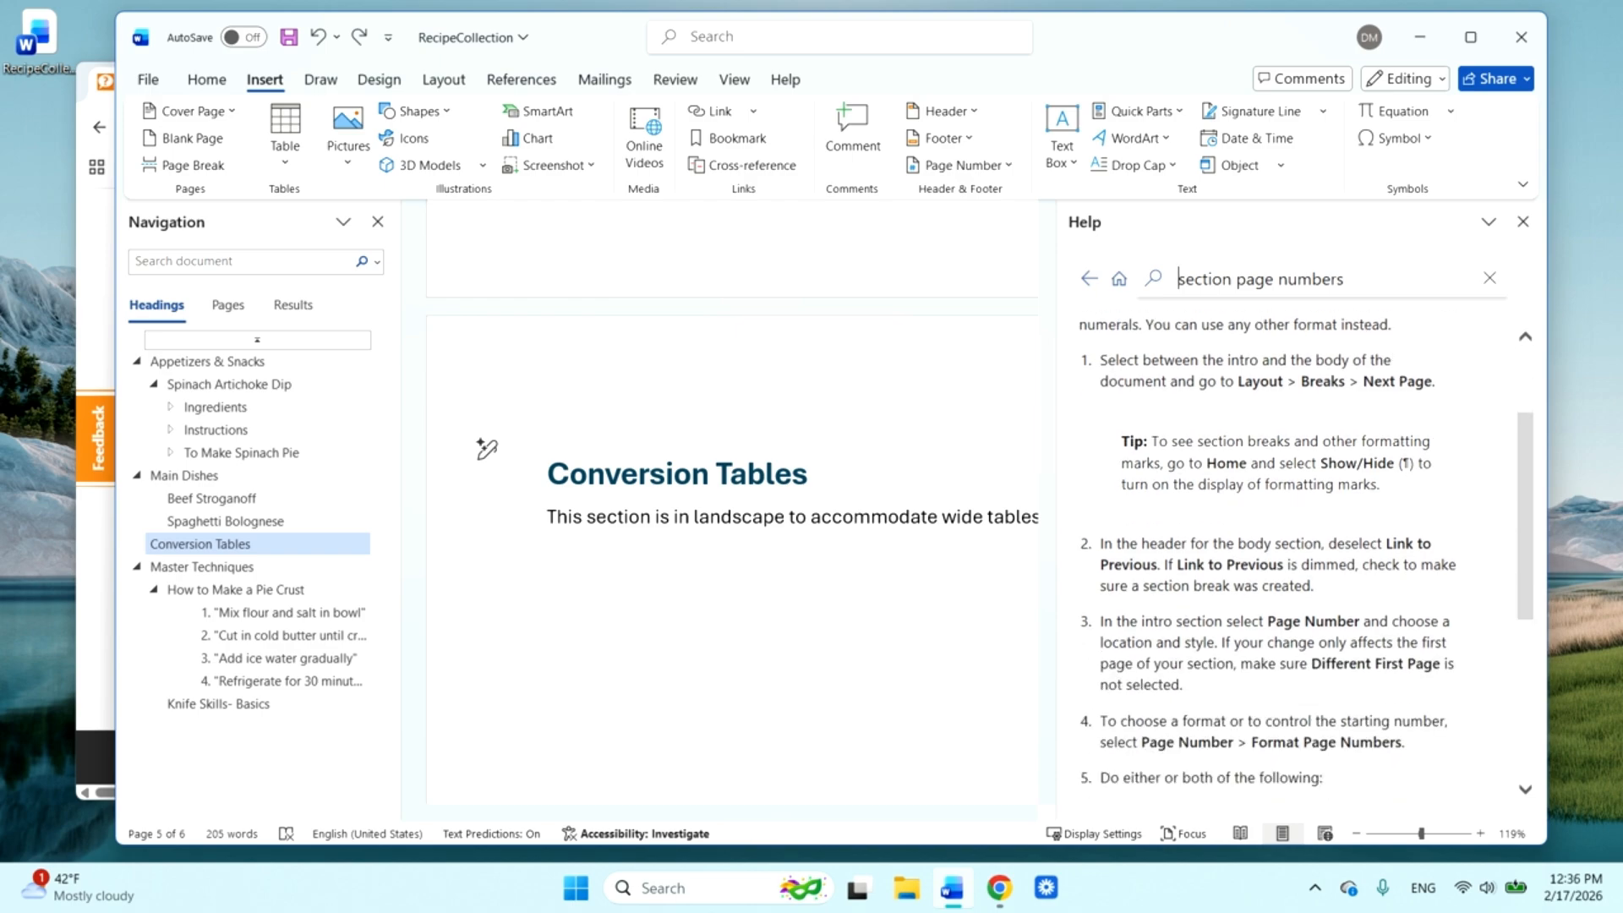
scroll(1293, 550, down, 2)
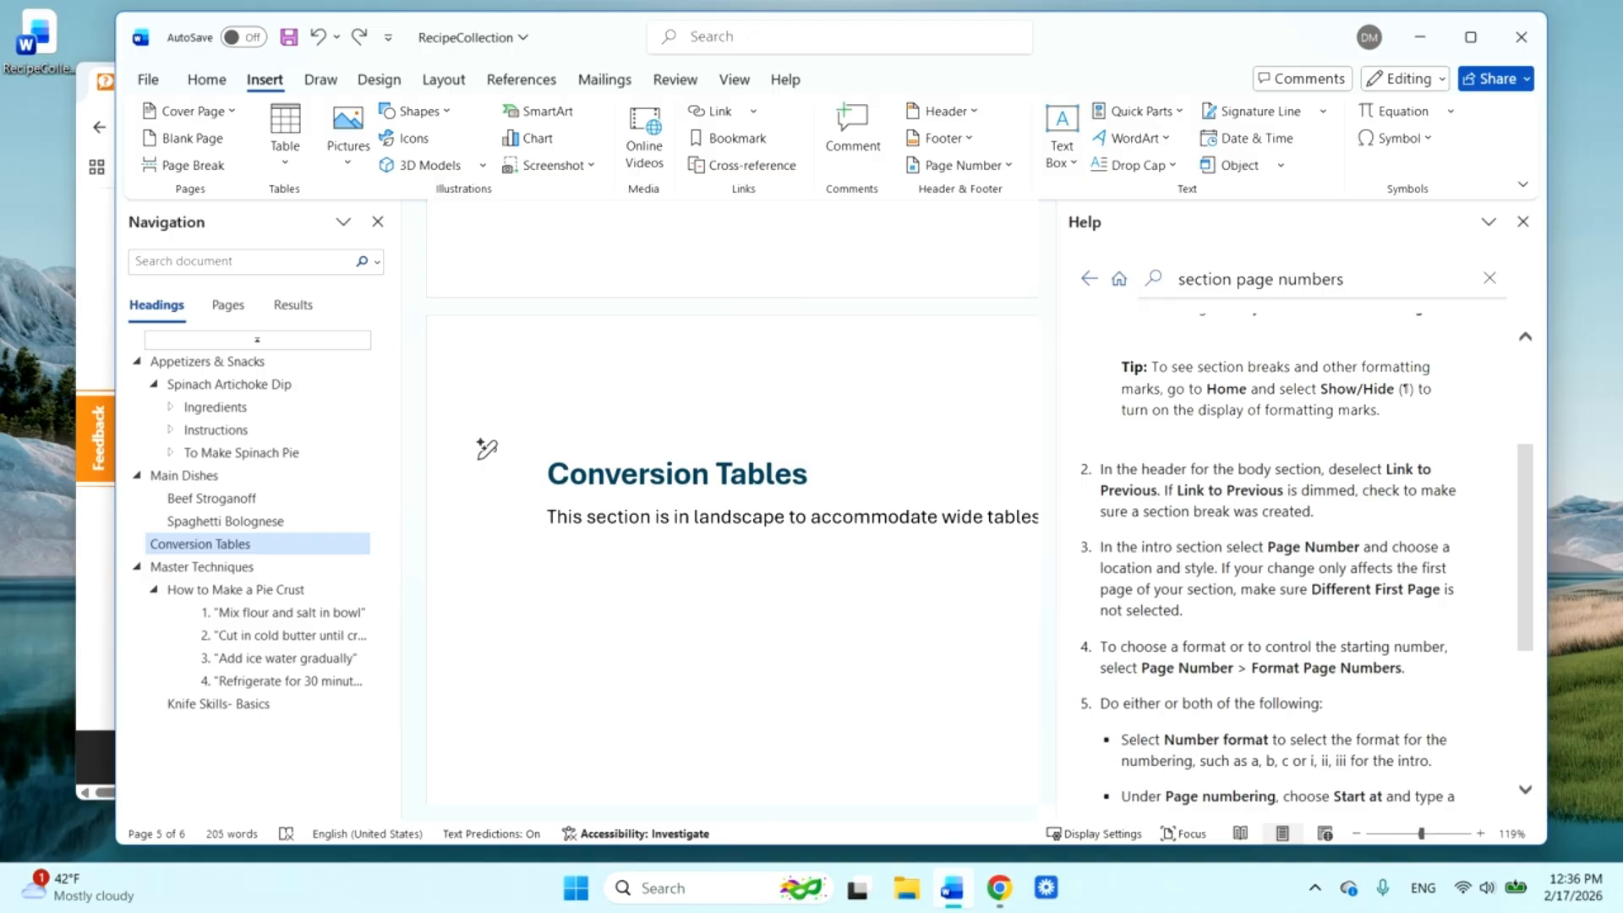
scroll(1307, 536, down, 2)
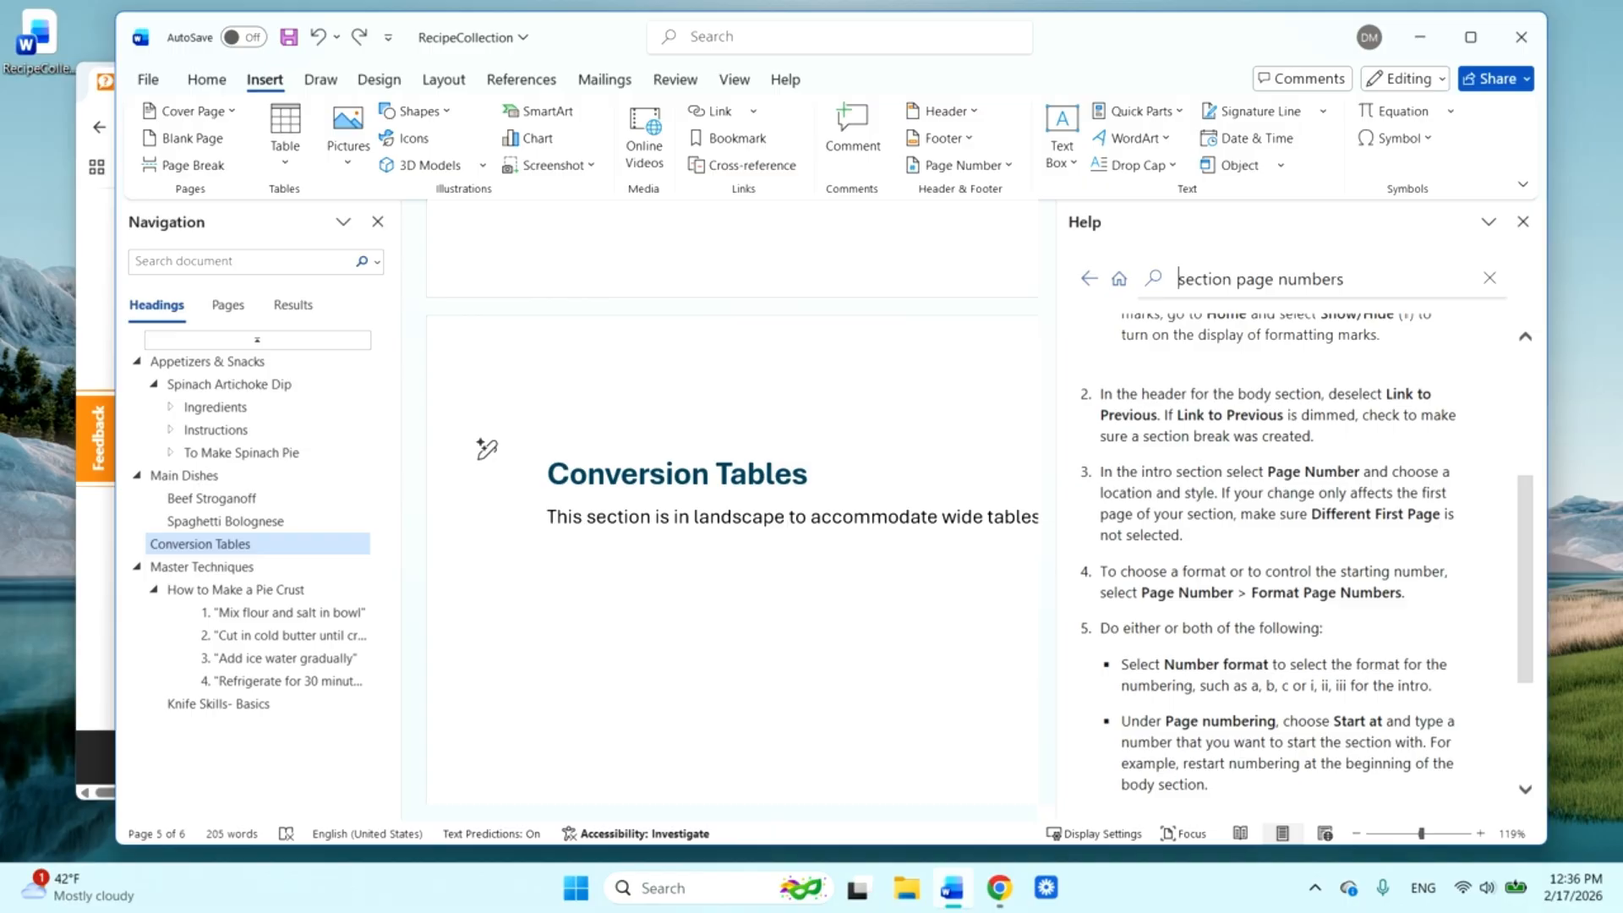
scroll(1307, 557, down, 2)
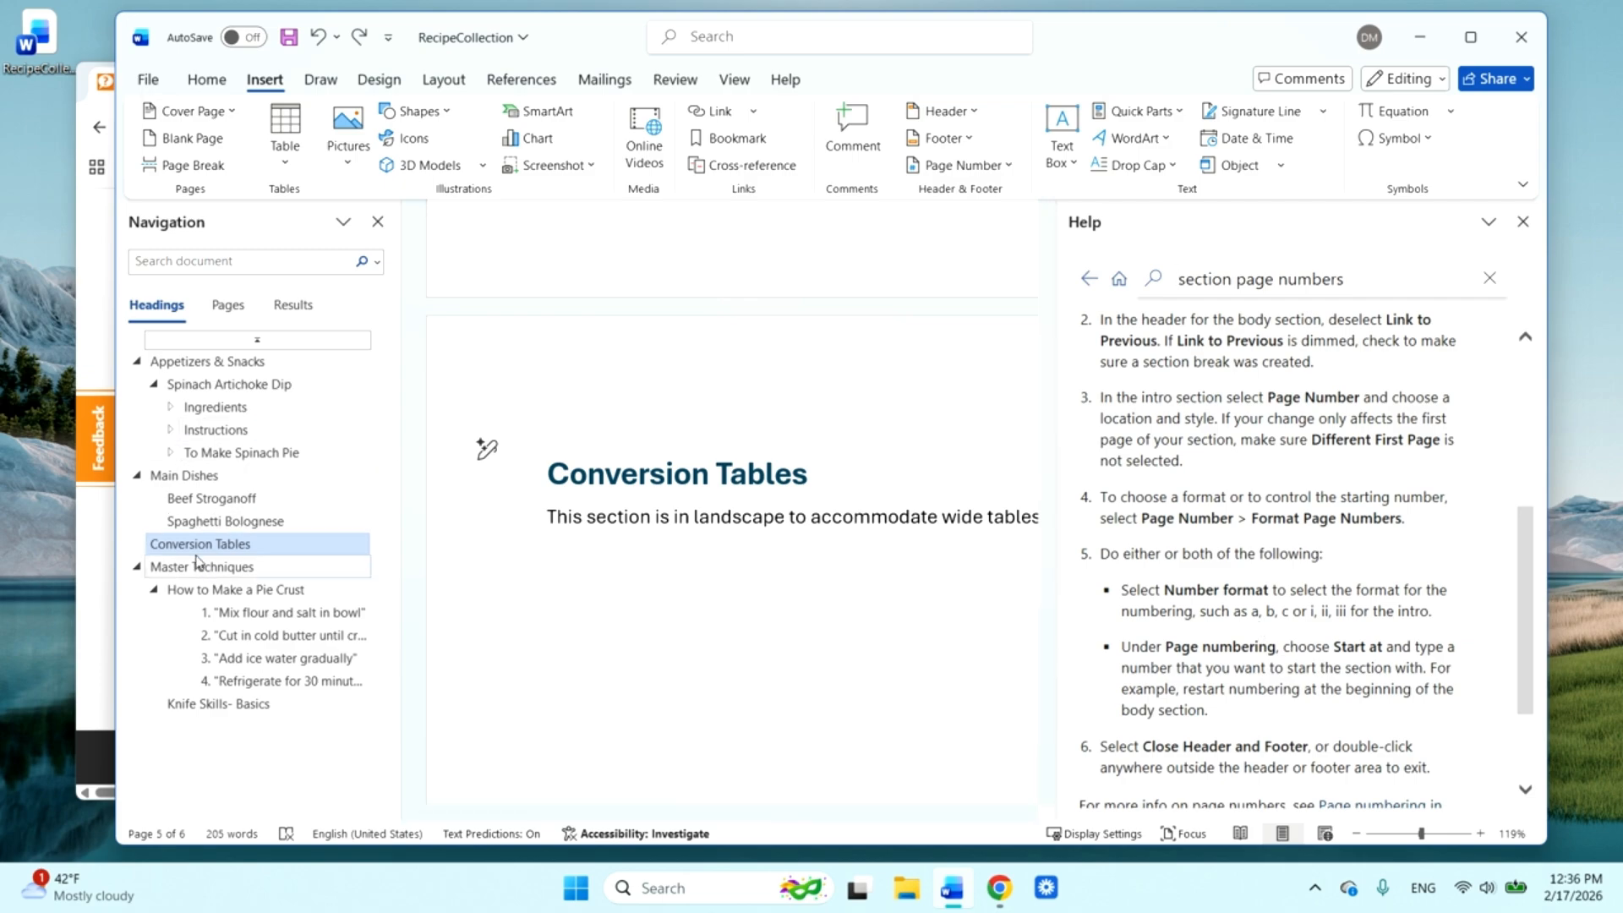
- Look through the options for the Conversion Tables heading and the available page and section break types
right_click(196, 554)
mouse_move(230, 530)
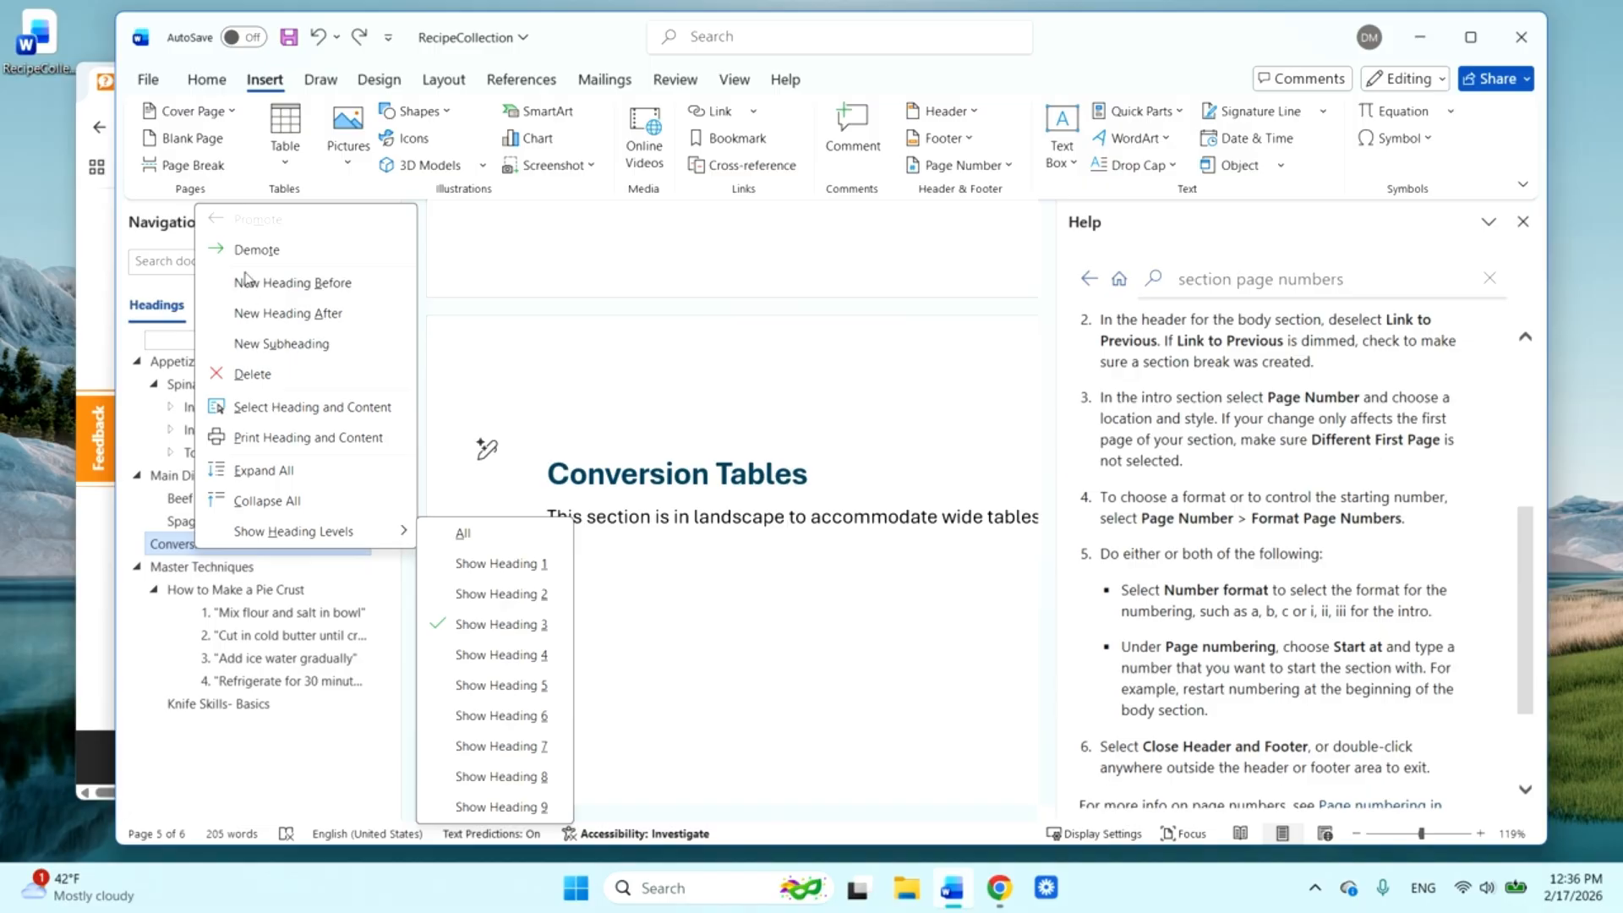
click(161, 548)
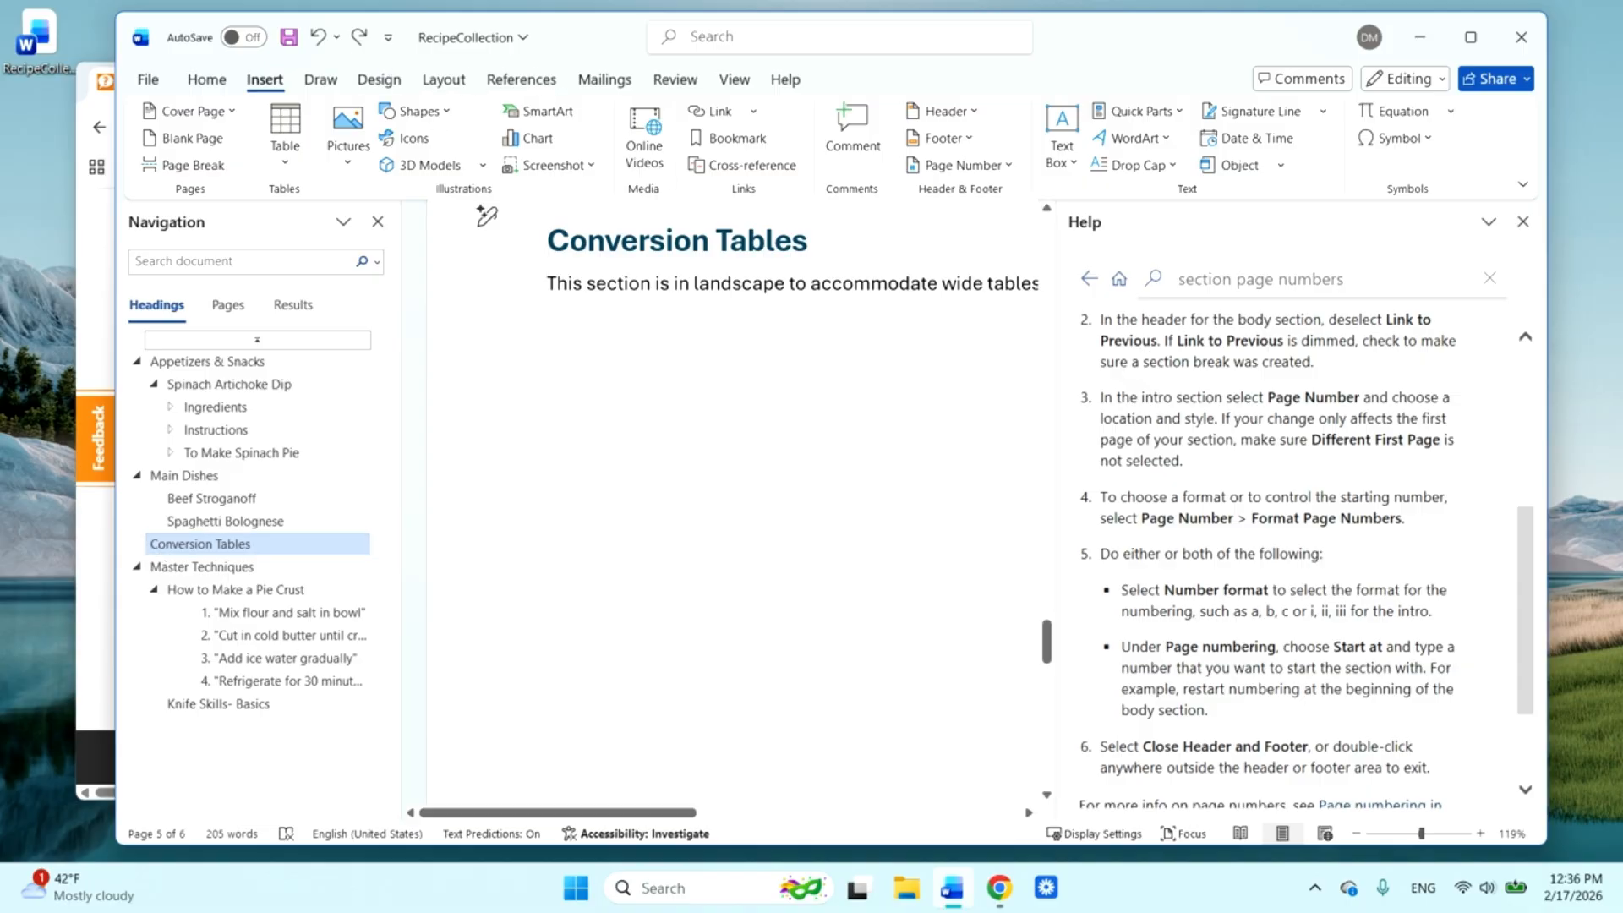
scroll(1276, 549, up, 3)
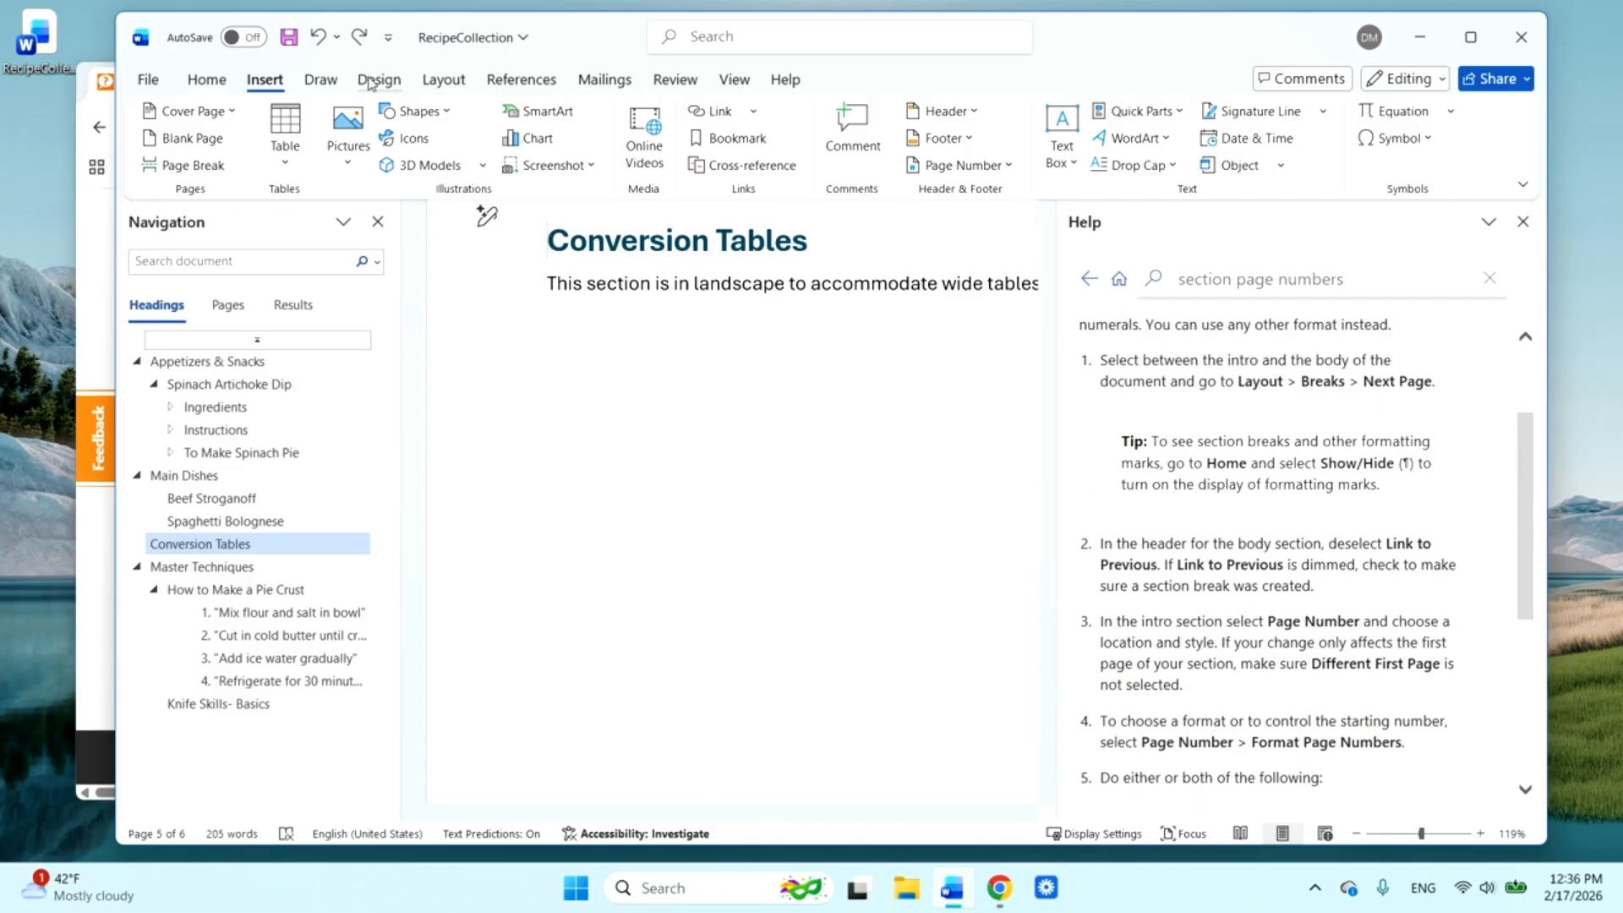
click(443, 79)
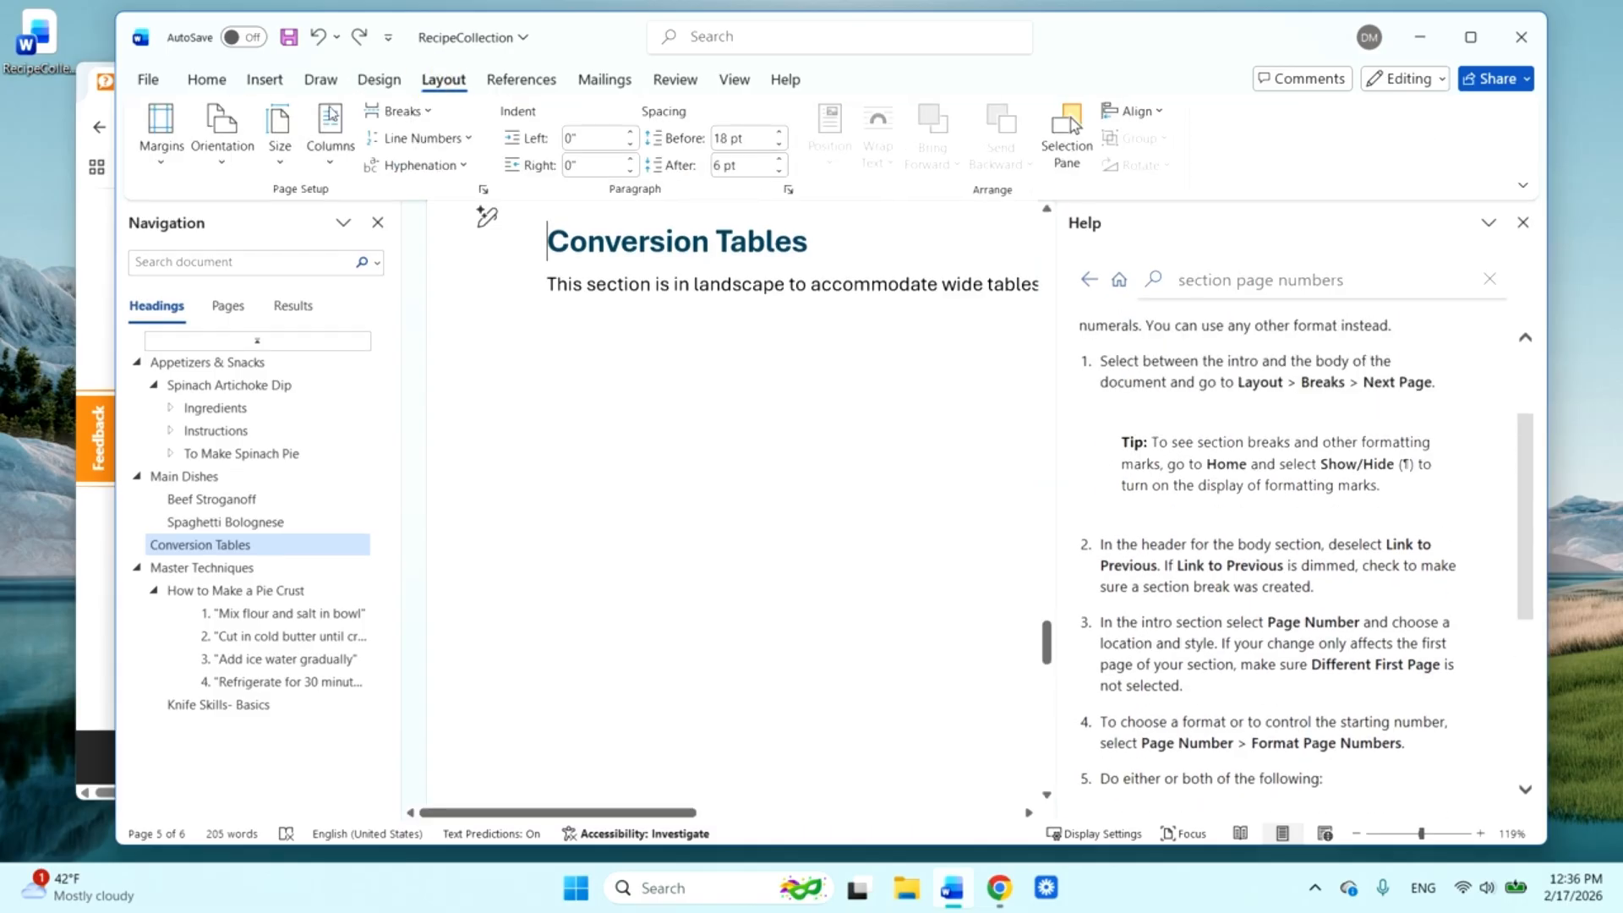
click(425, 112)
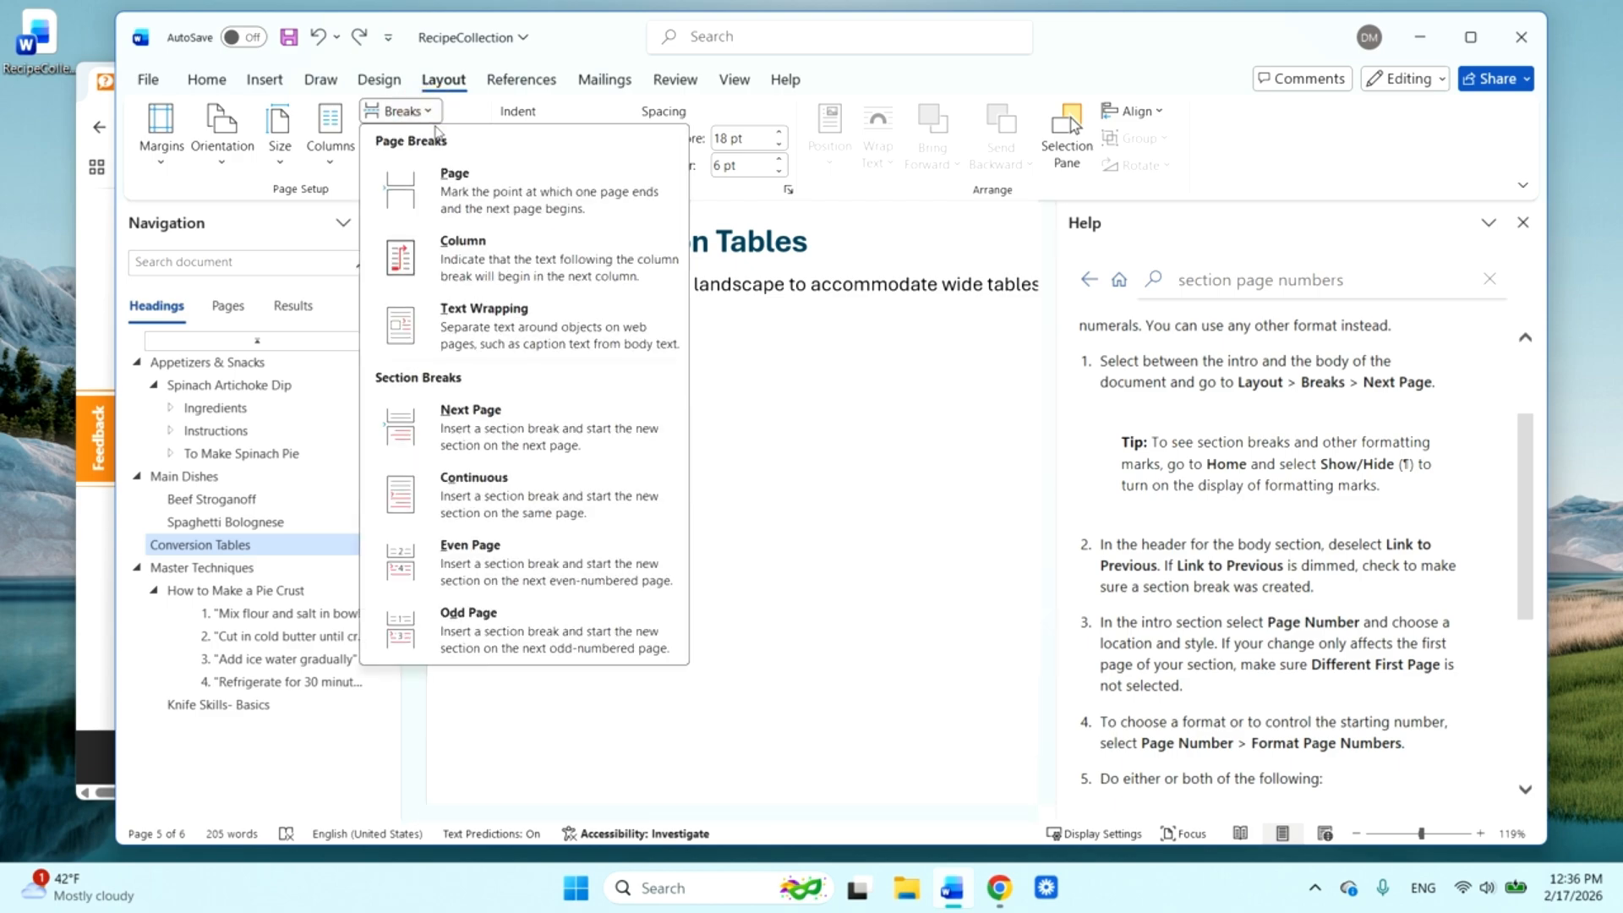
click(733, 409)
- Show the formatting marks and go to the section break below the Spaghetti Bolognese heading
click(207, 78)
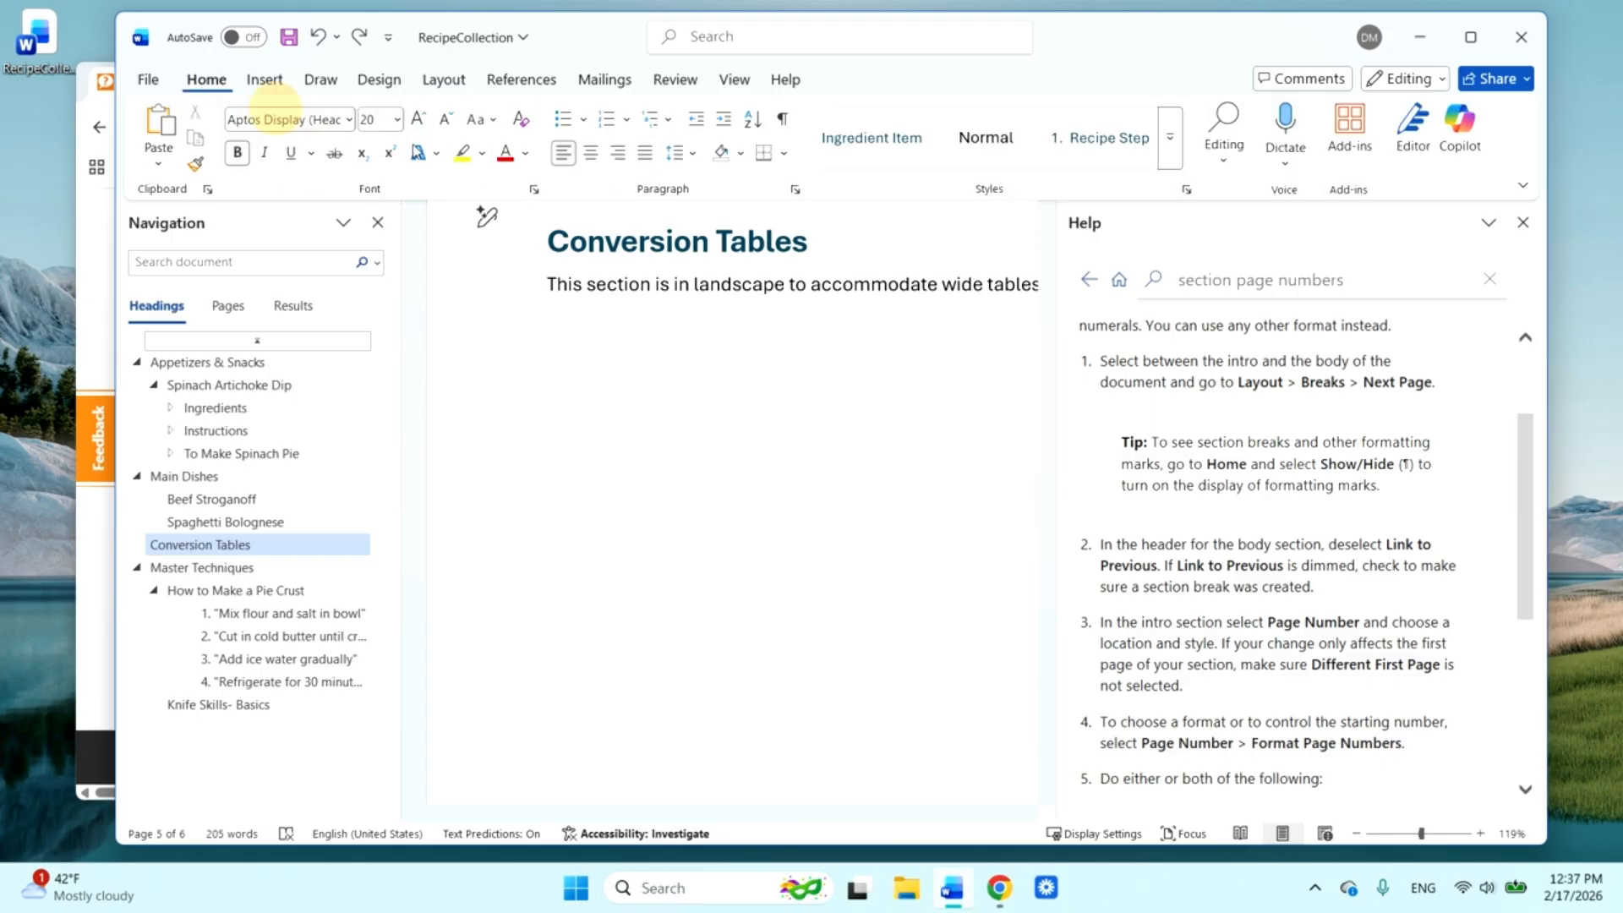
click(783, 118)
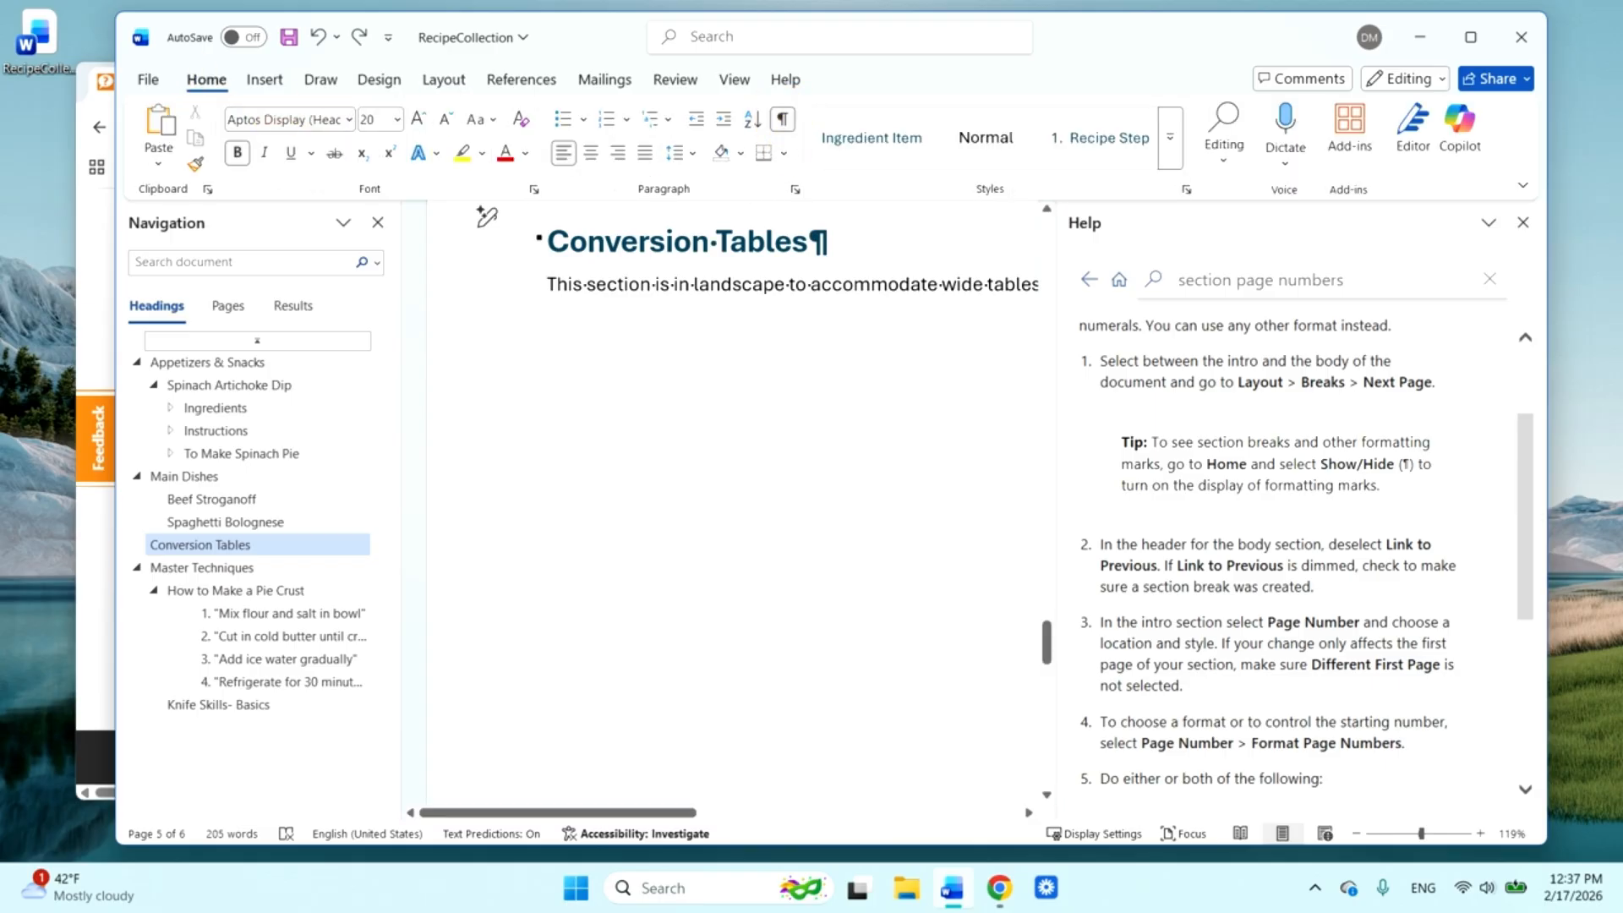
scroll(734, 507, up, 3)
scroll(486, 510, up, 5)
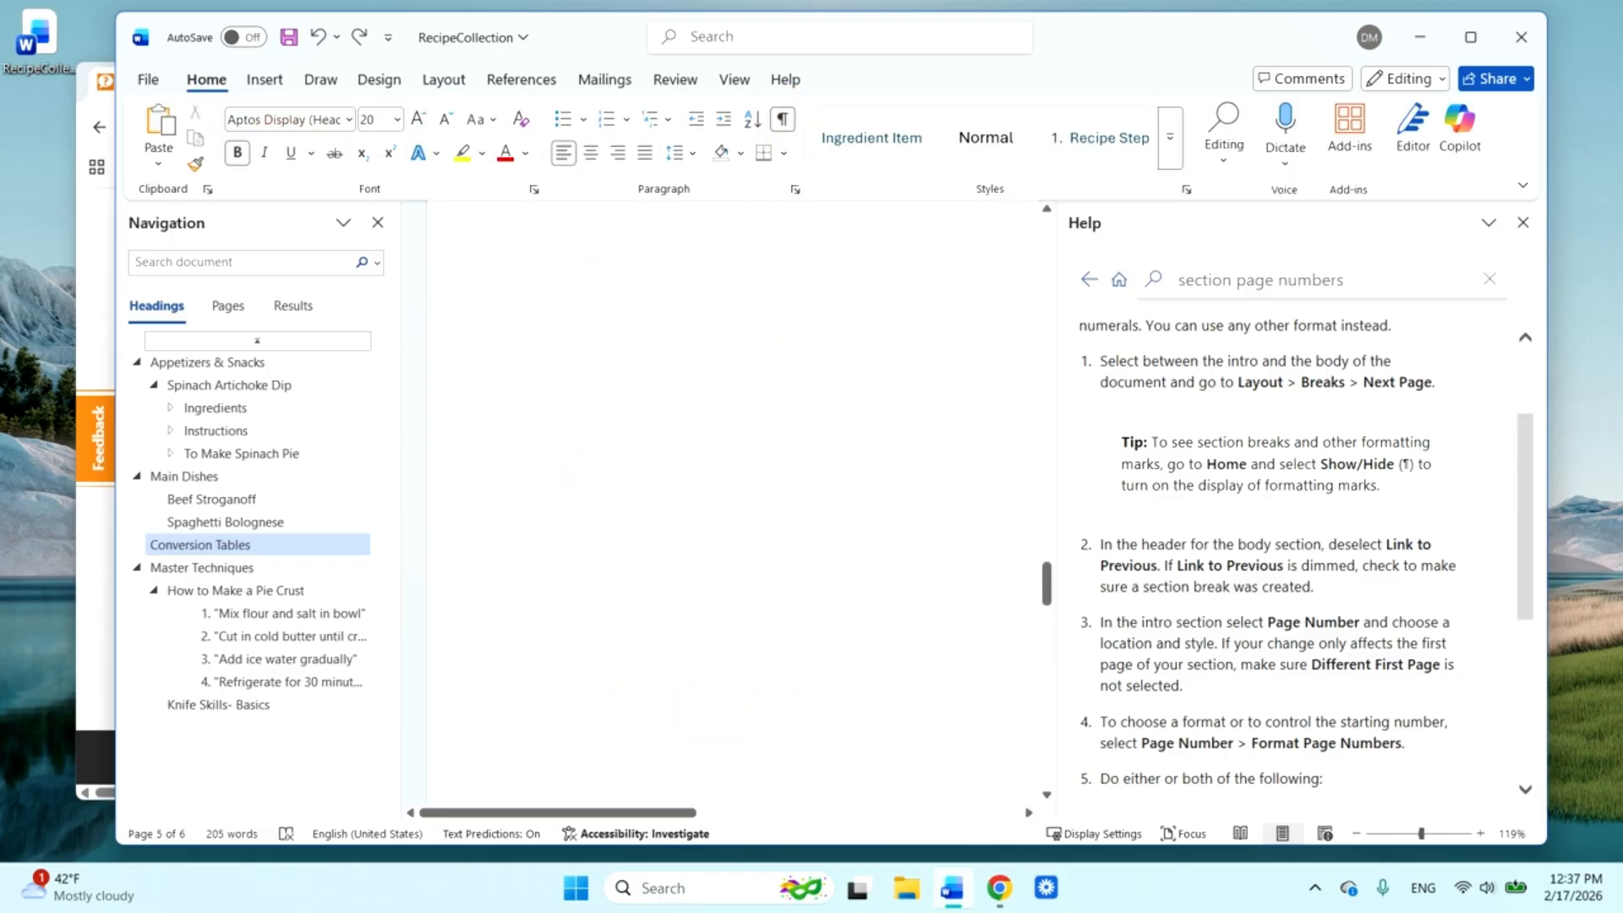
click(474, 261)
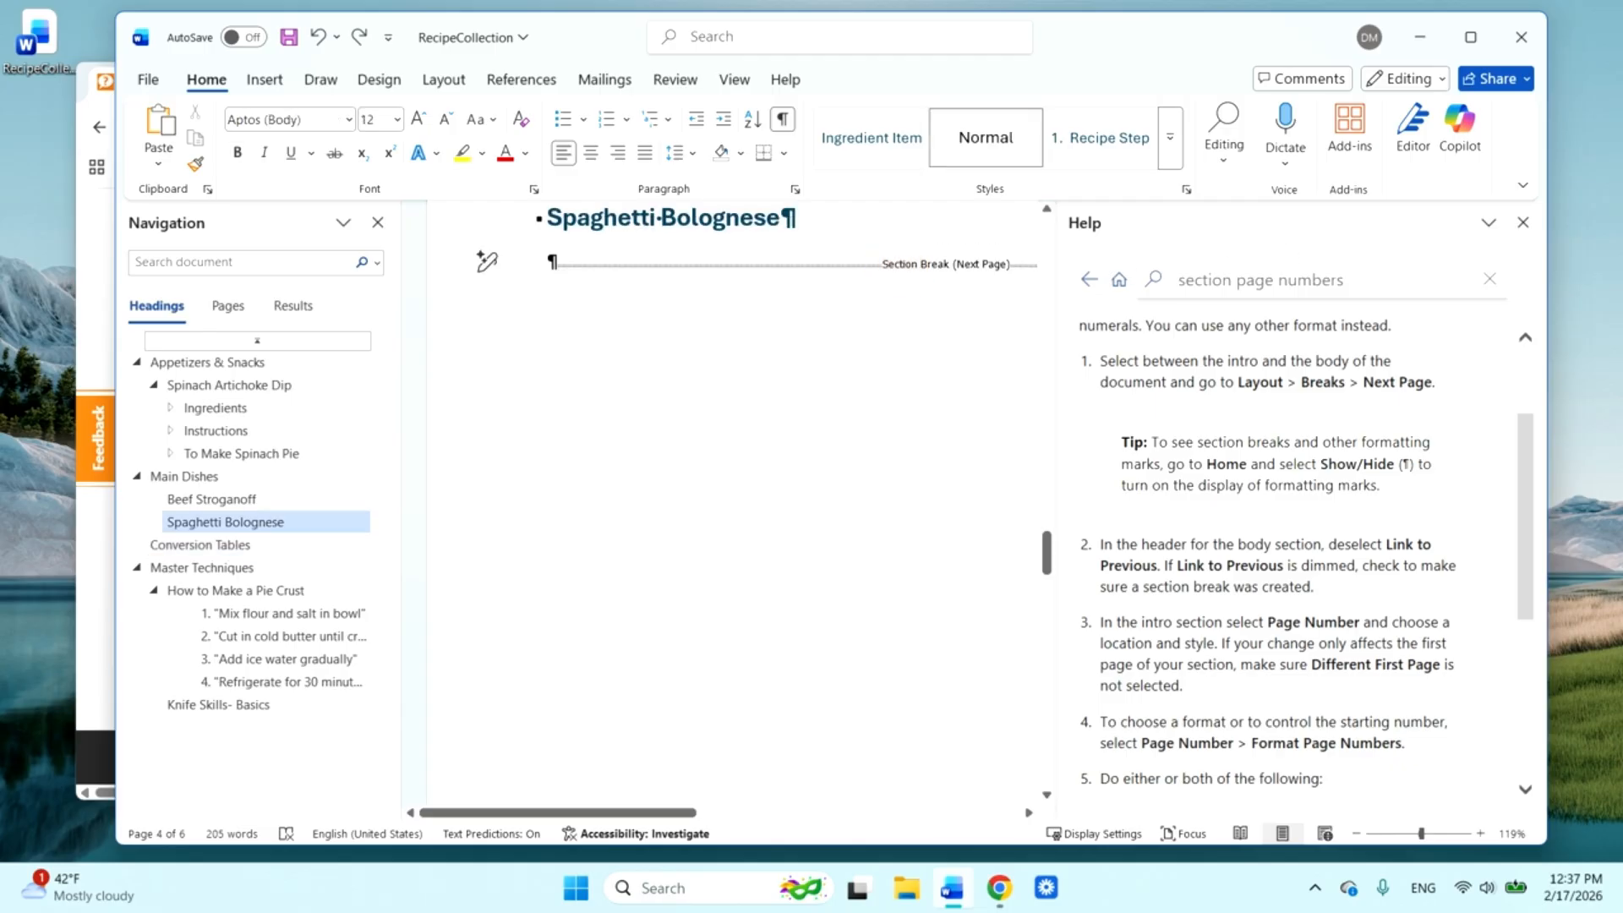
- Examine the Margins, Paper and Layout settings in Page Setup for the Spaghetti Bolognese section break and close it without changes
right_click(892, 261)
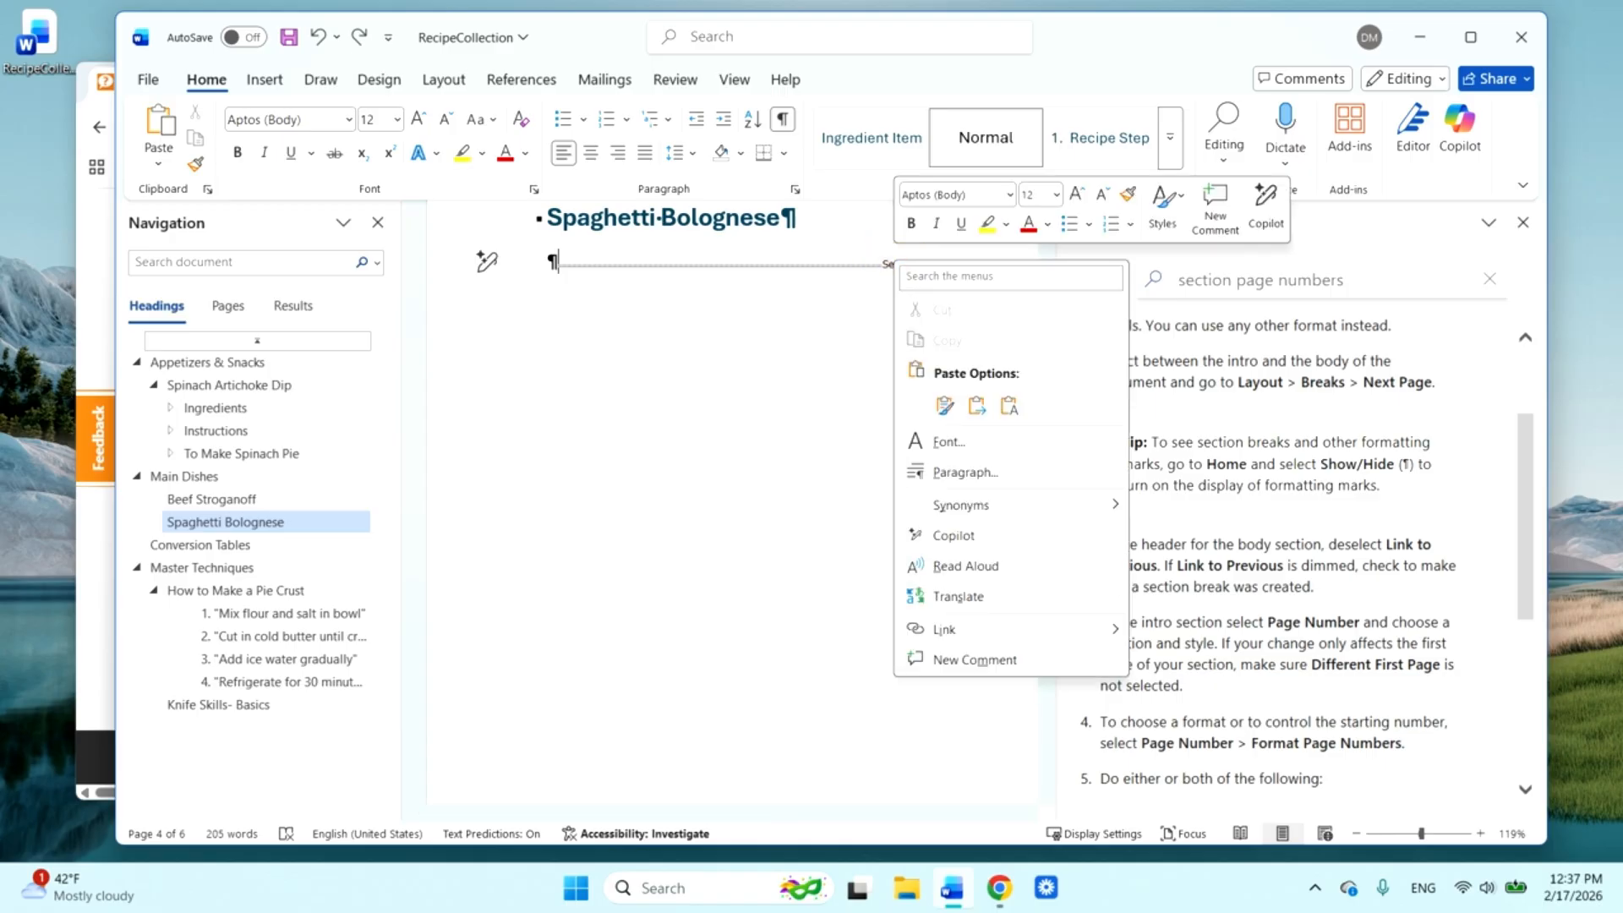
click(1009, 406)
mouse_move(1116, 635)
click(835, 303)
double_click(917, 266)
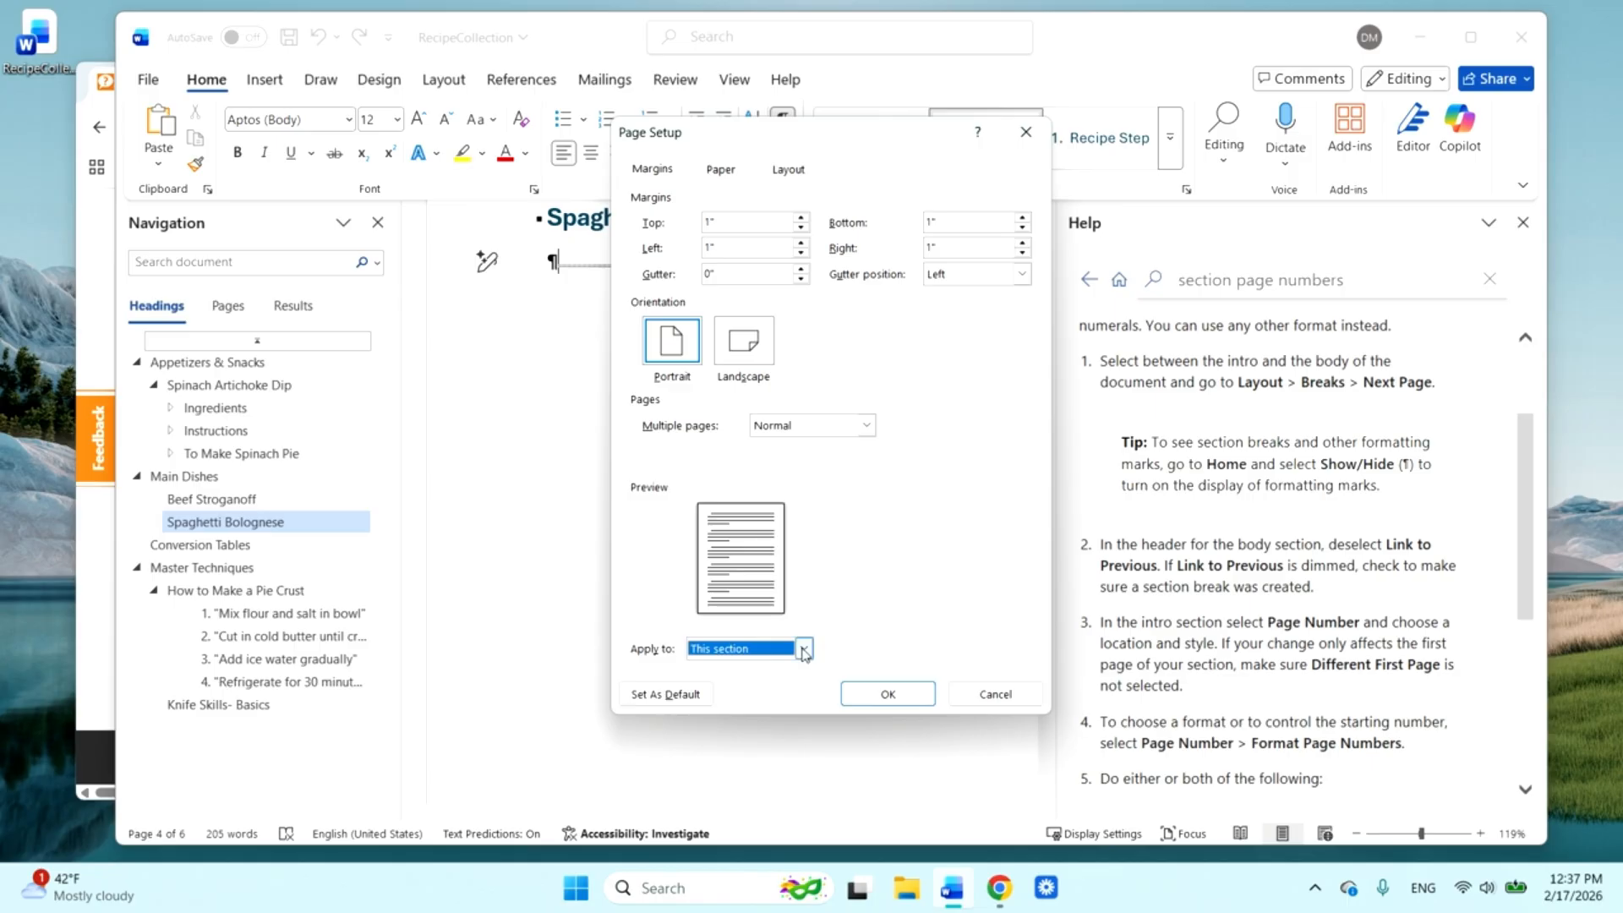
click(865, 427)
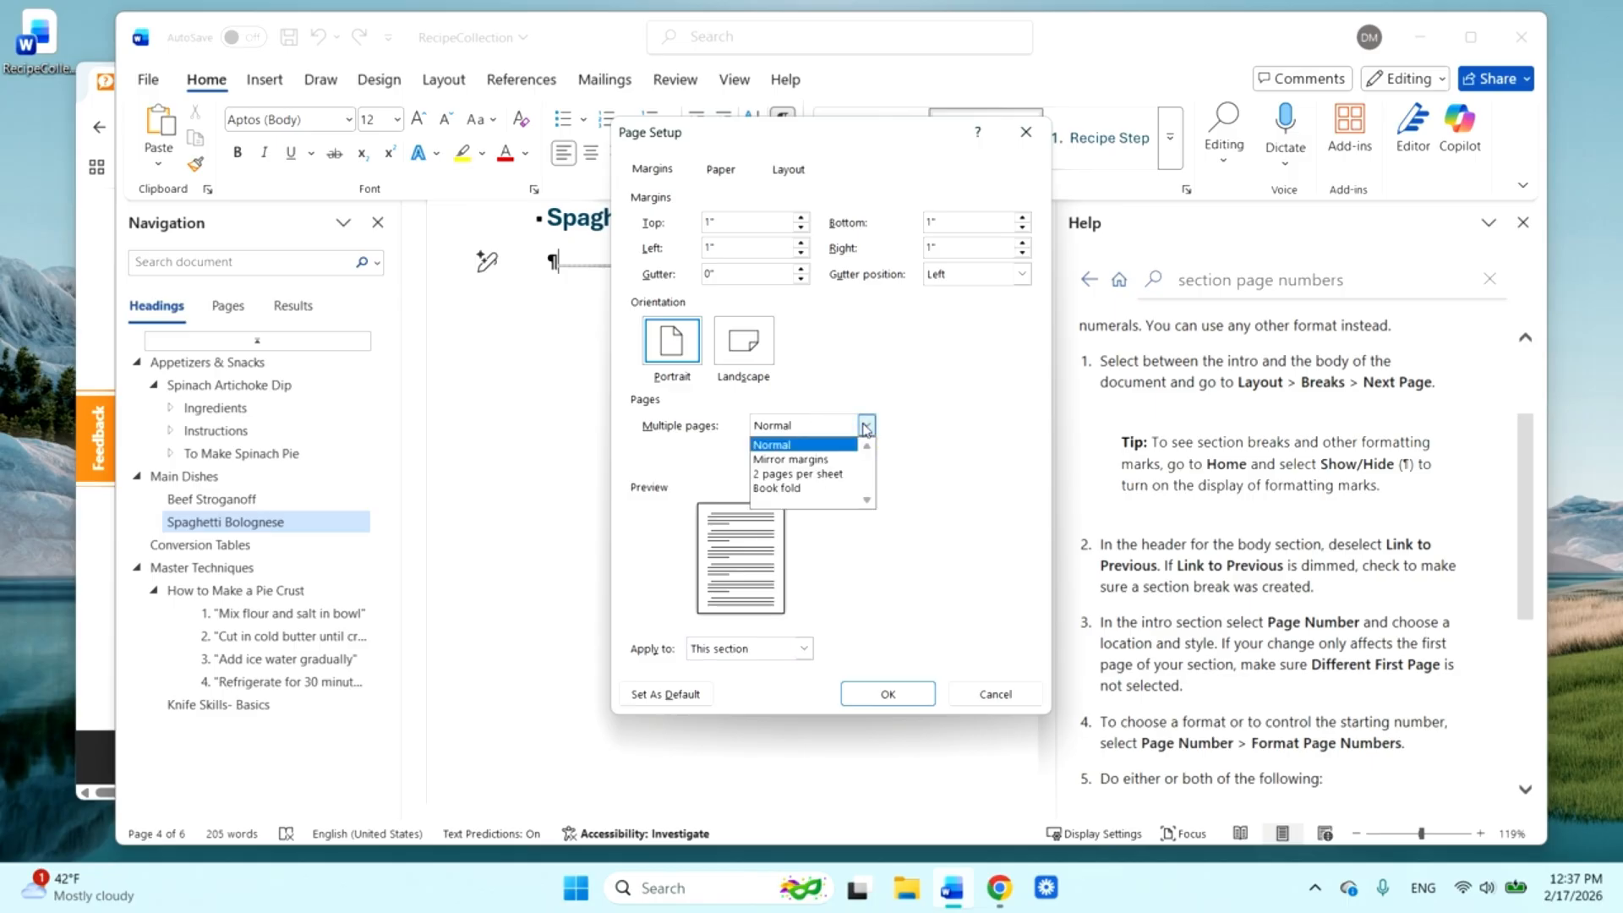
click(866, 427)
click(723, 170)
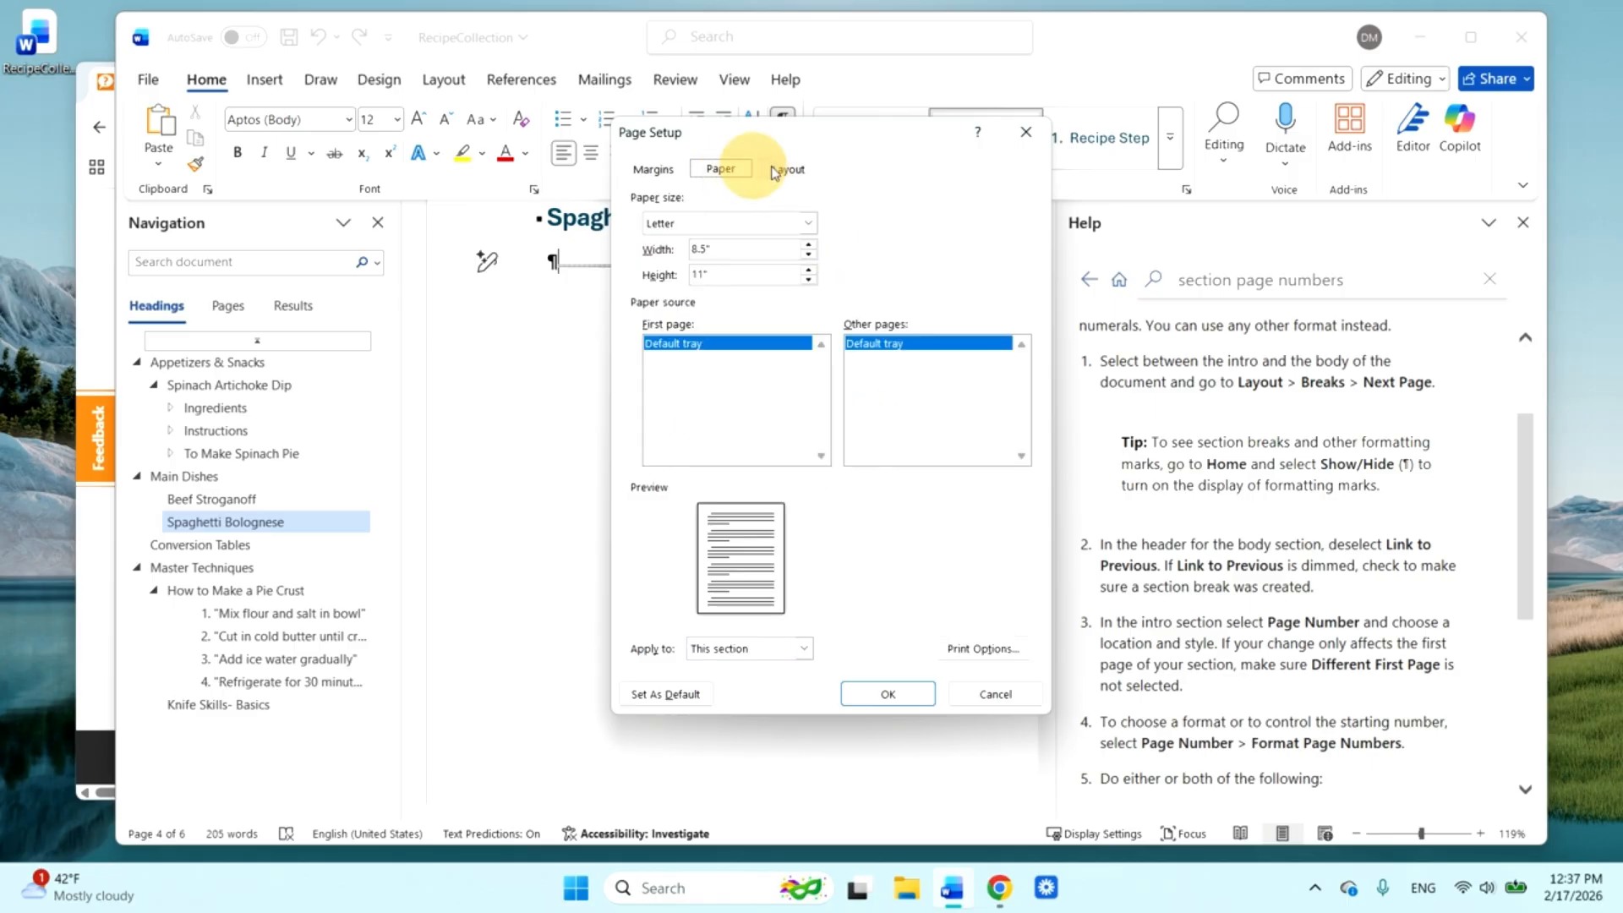
click(784, 169)
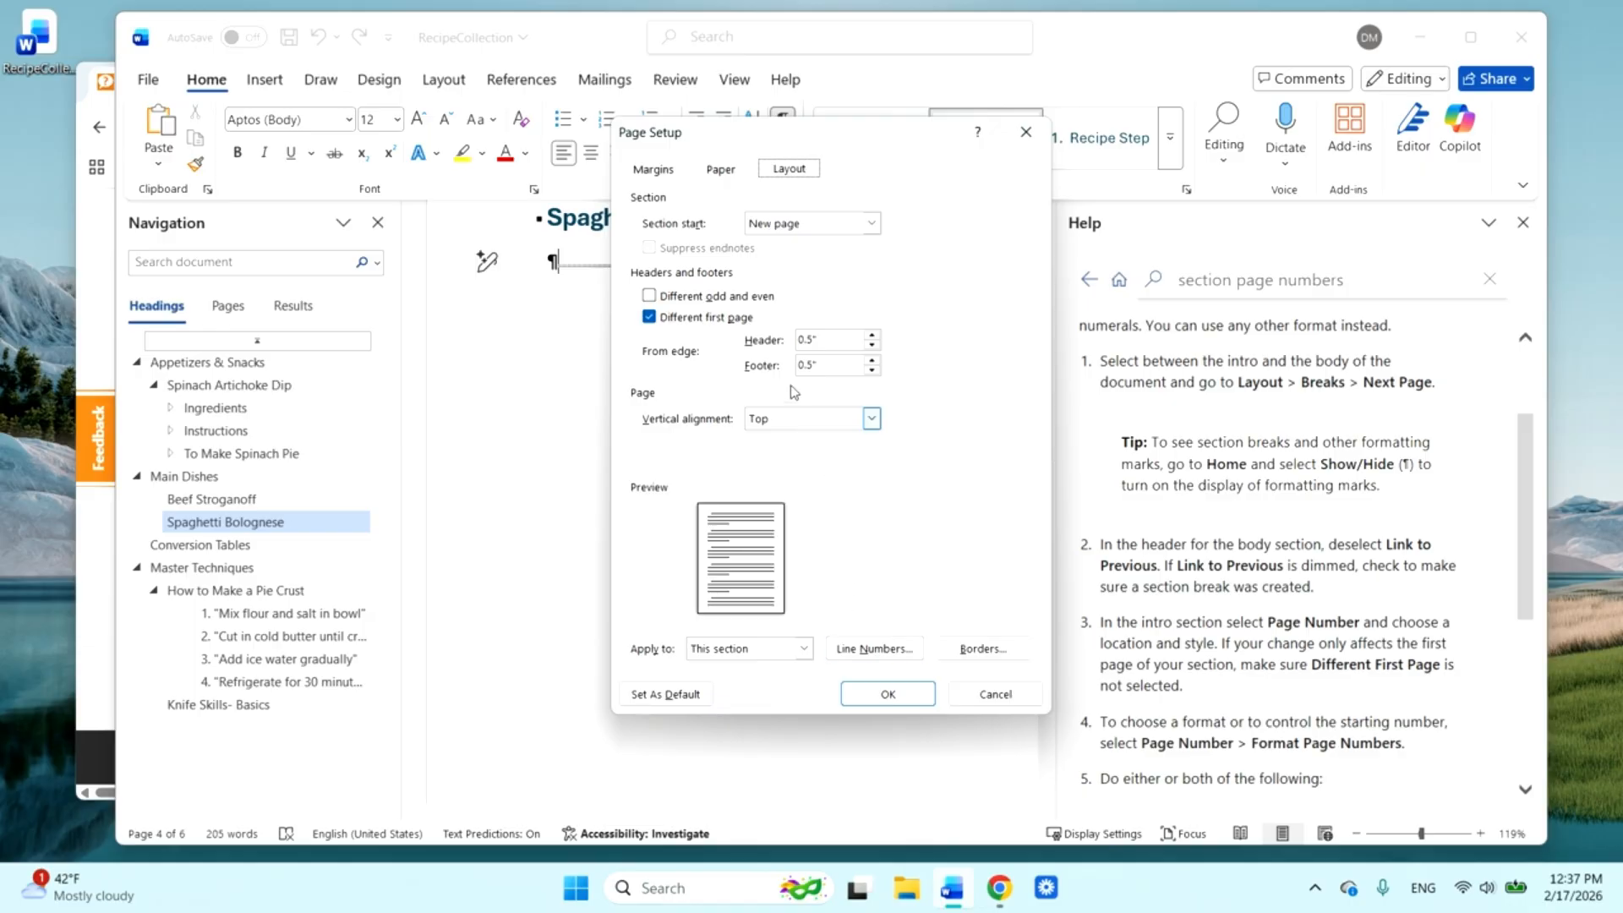
click(655, 174)
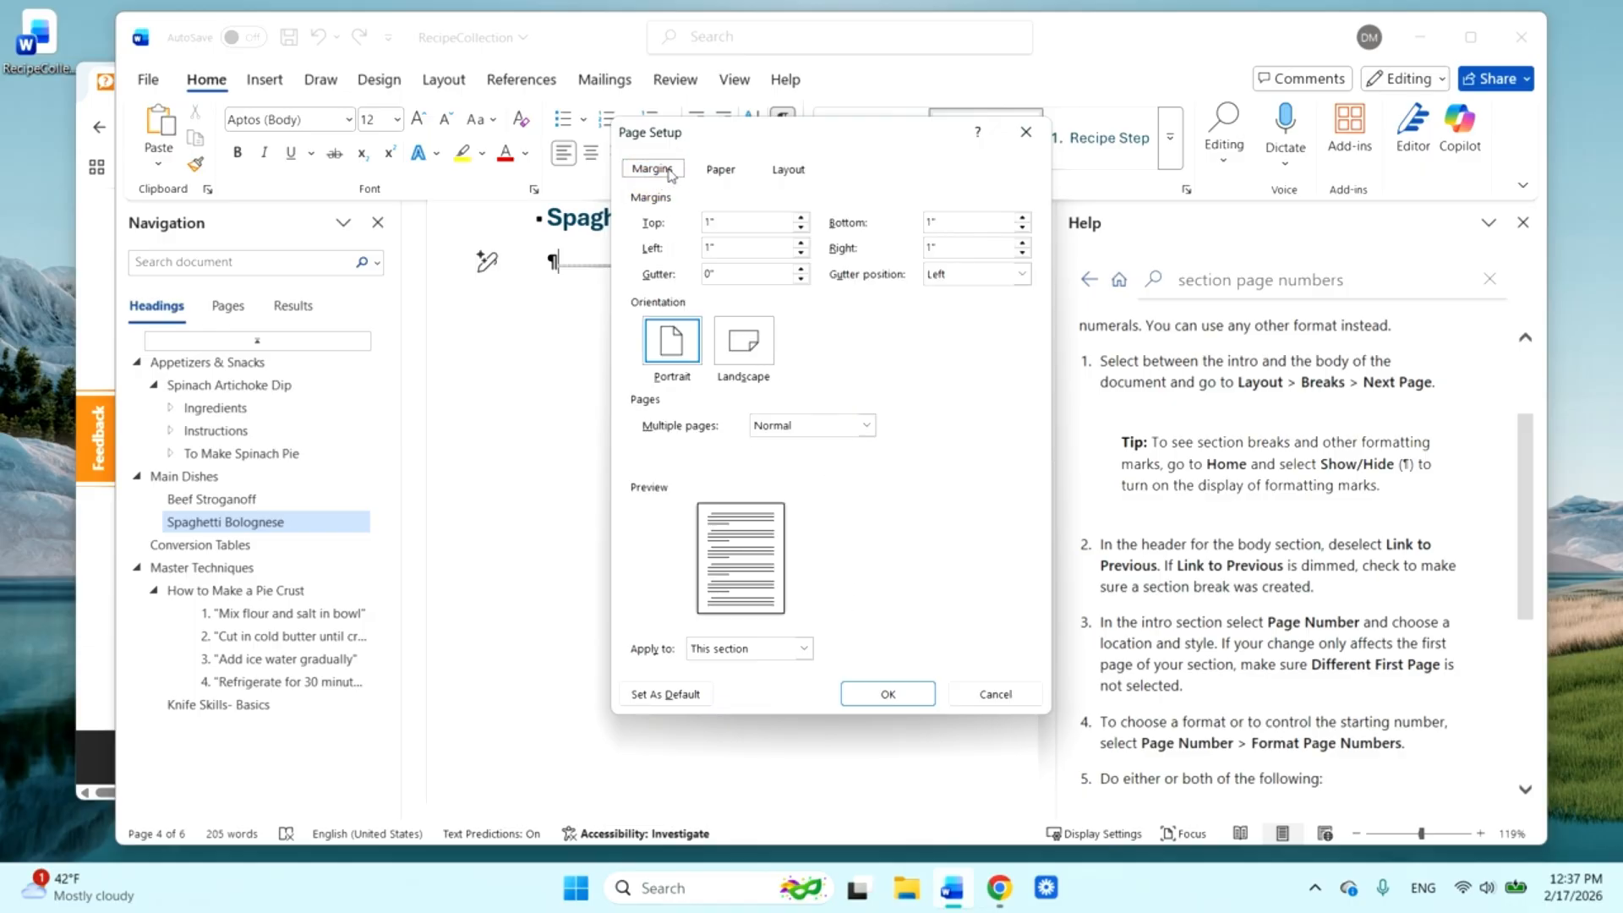
click(719, 169)
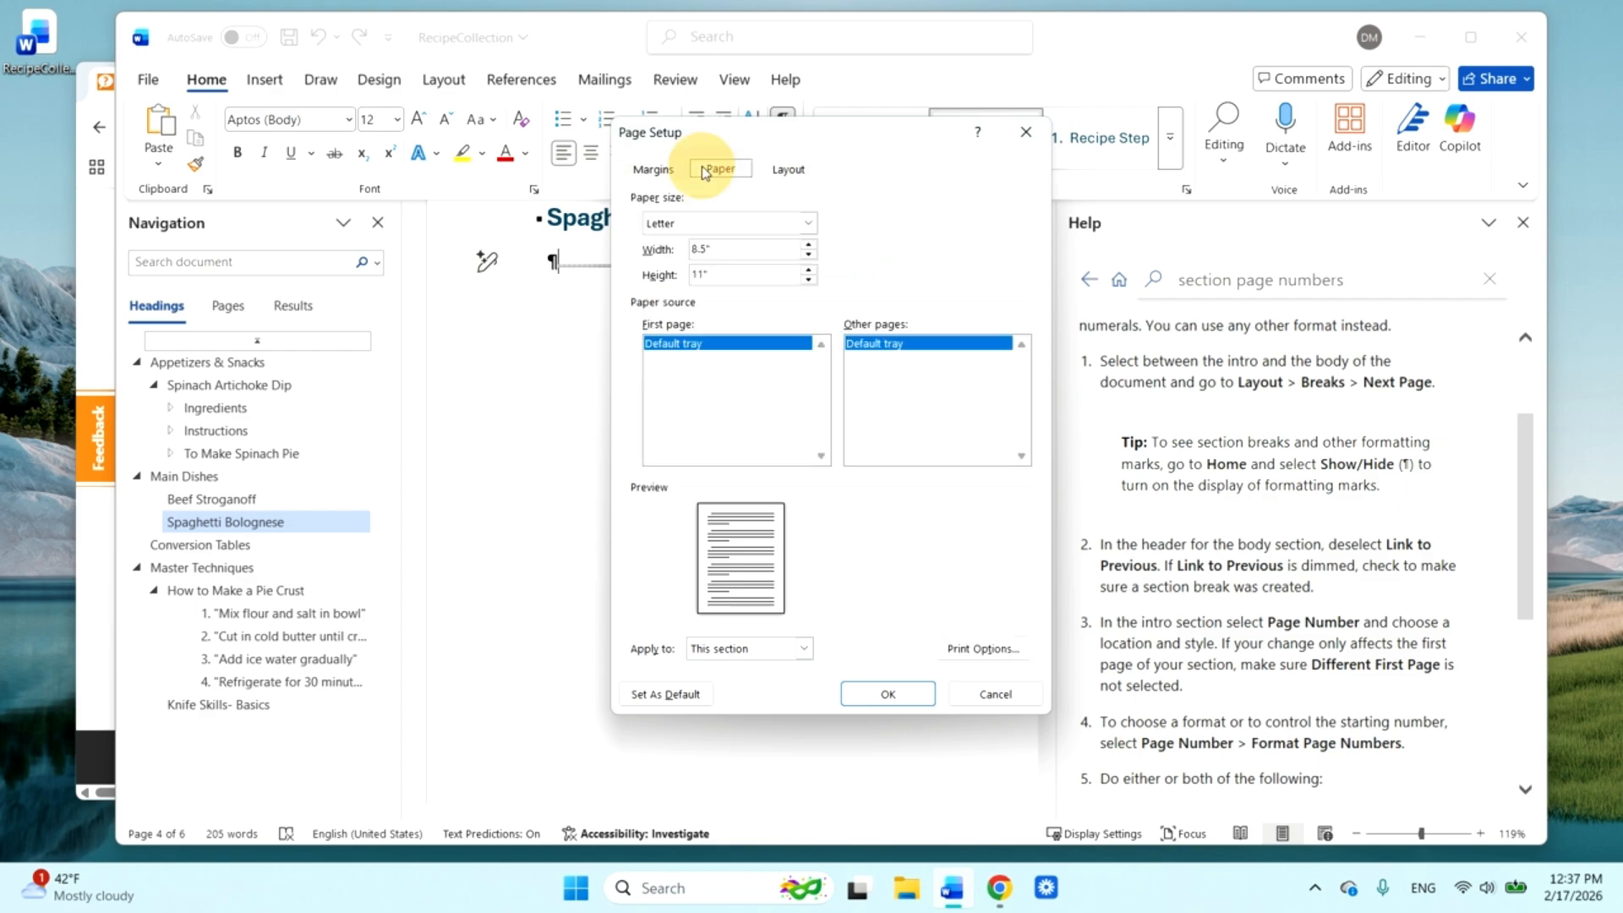
click(984, 698)
- Return to the Conversion Tables section, read the rest of the page-numbering help article and close it
scroll(875, 566, down, 8)
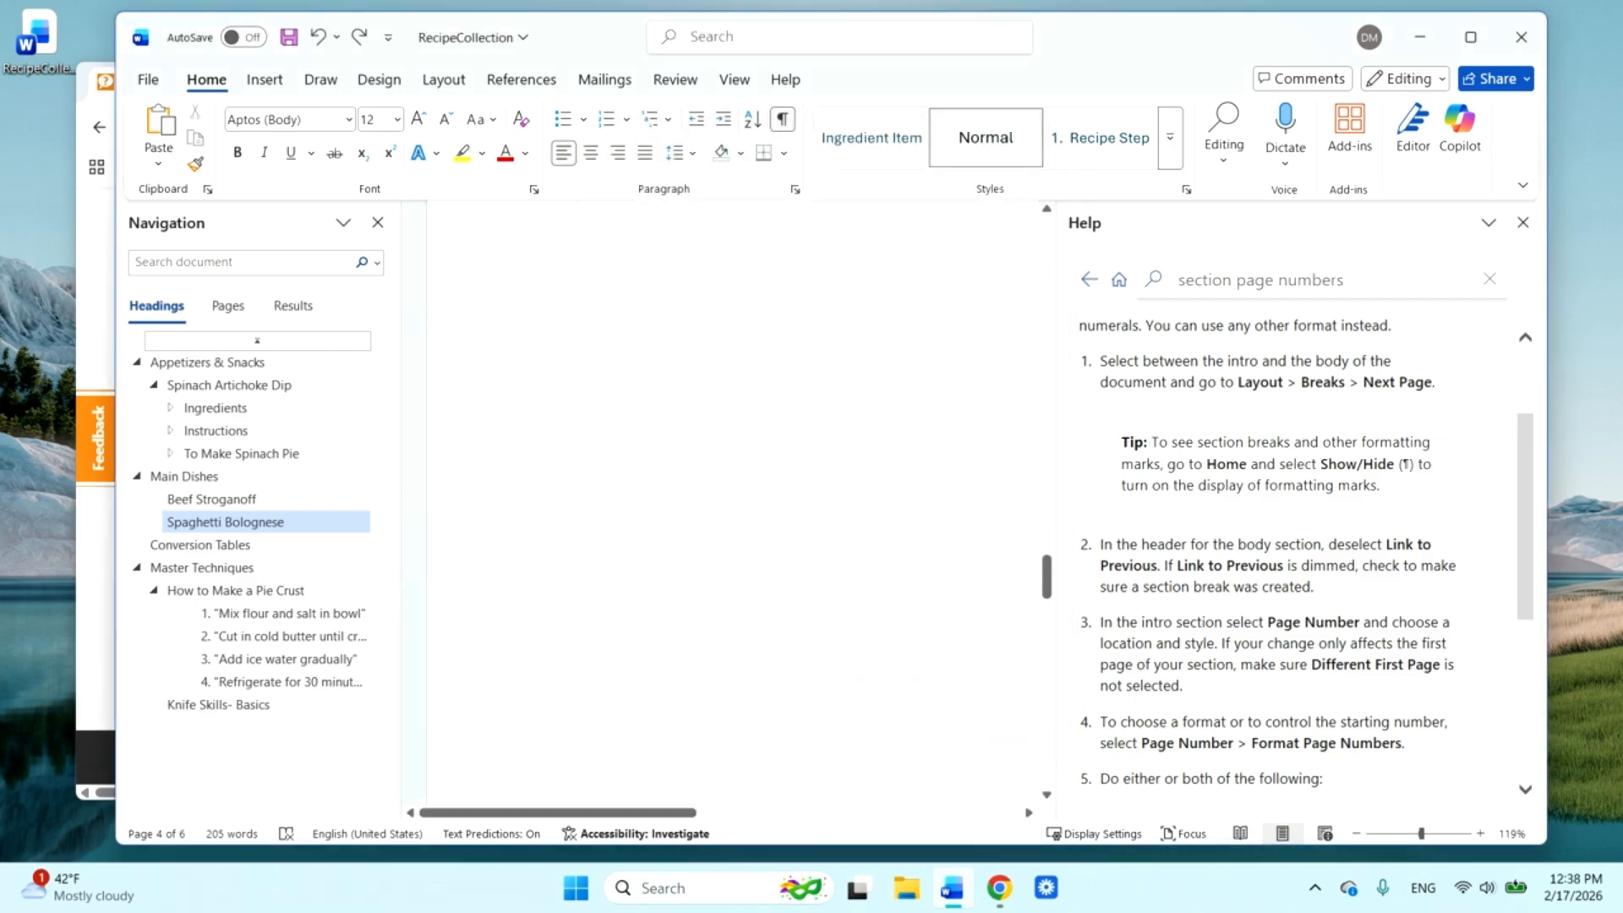
click(875, 565)
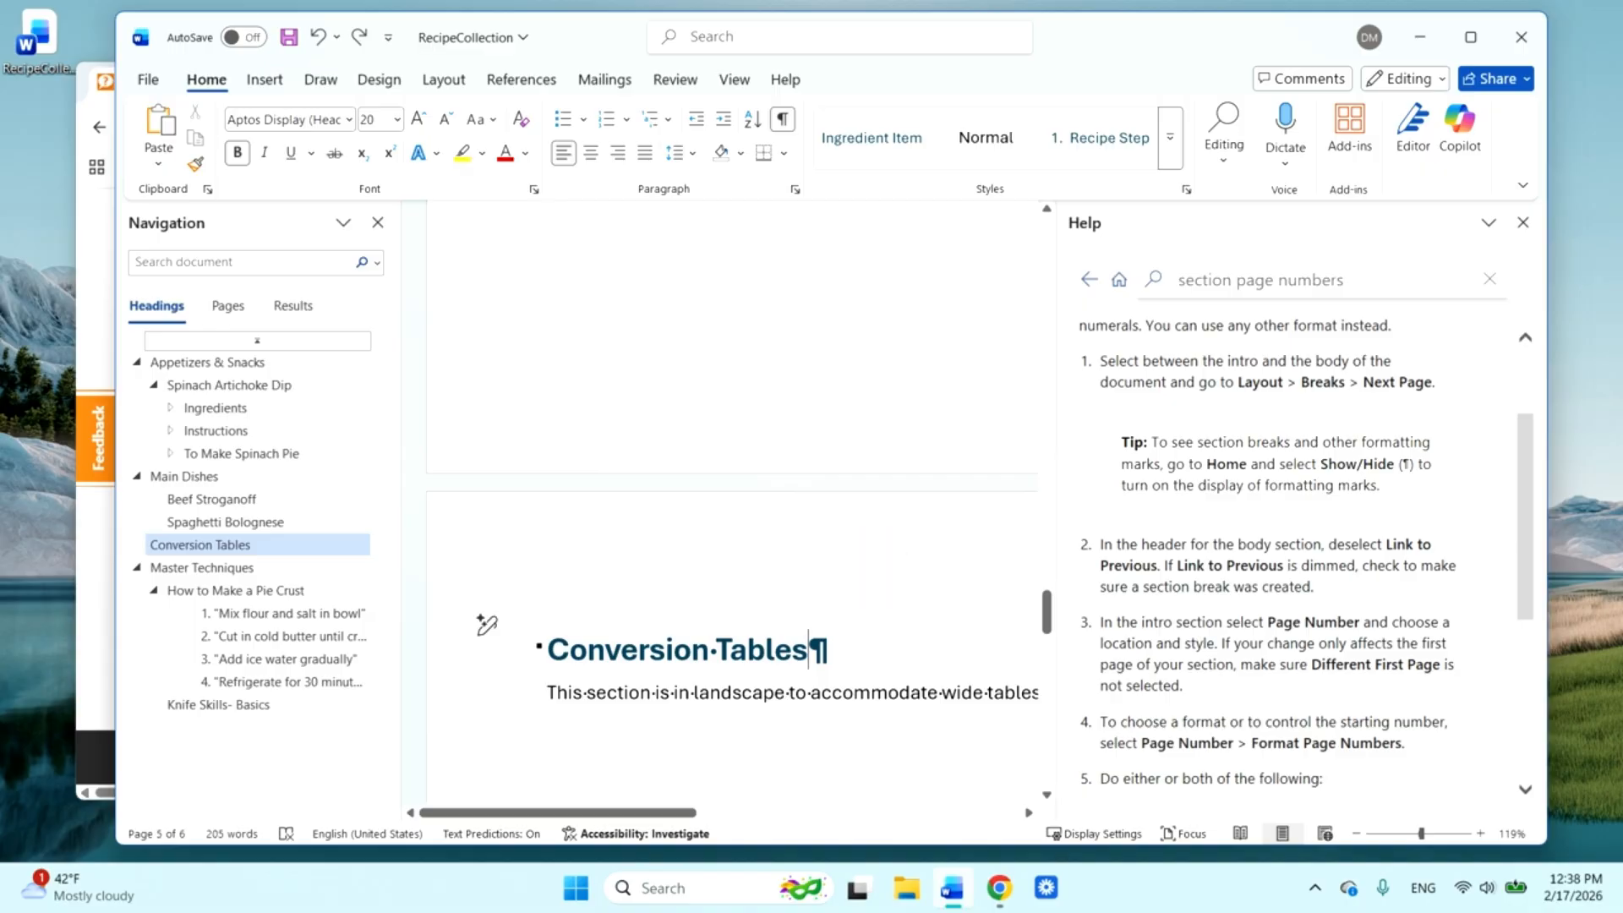
click(880, 772)
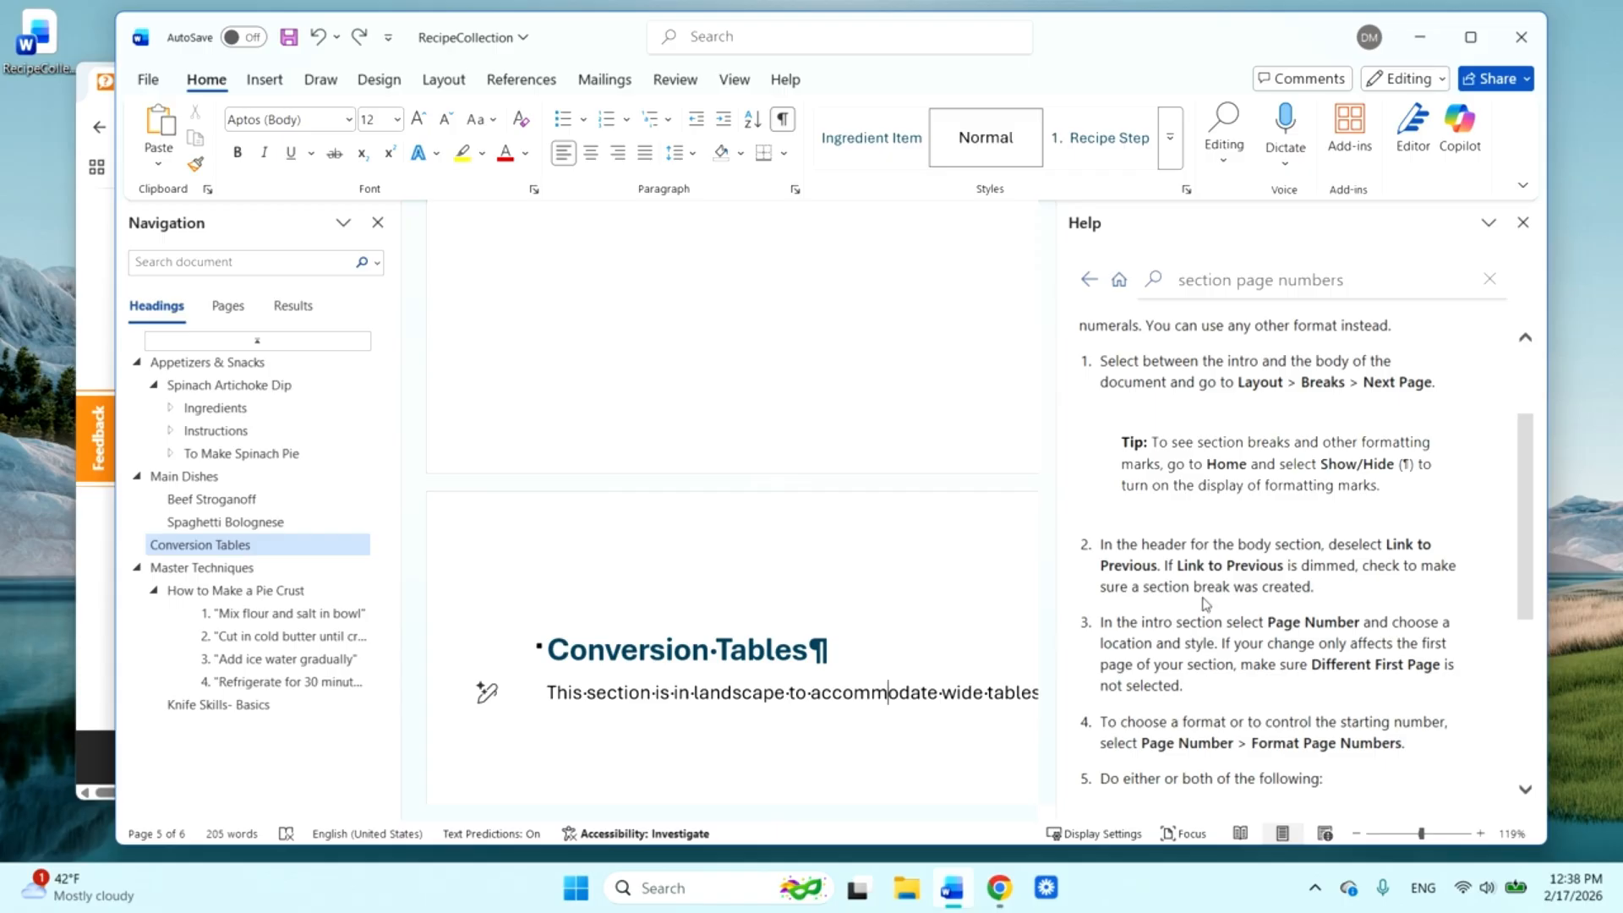
scroll(1264, 607, down, 3)
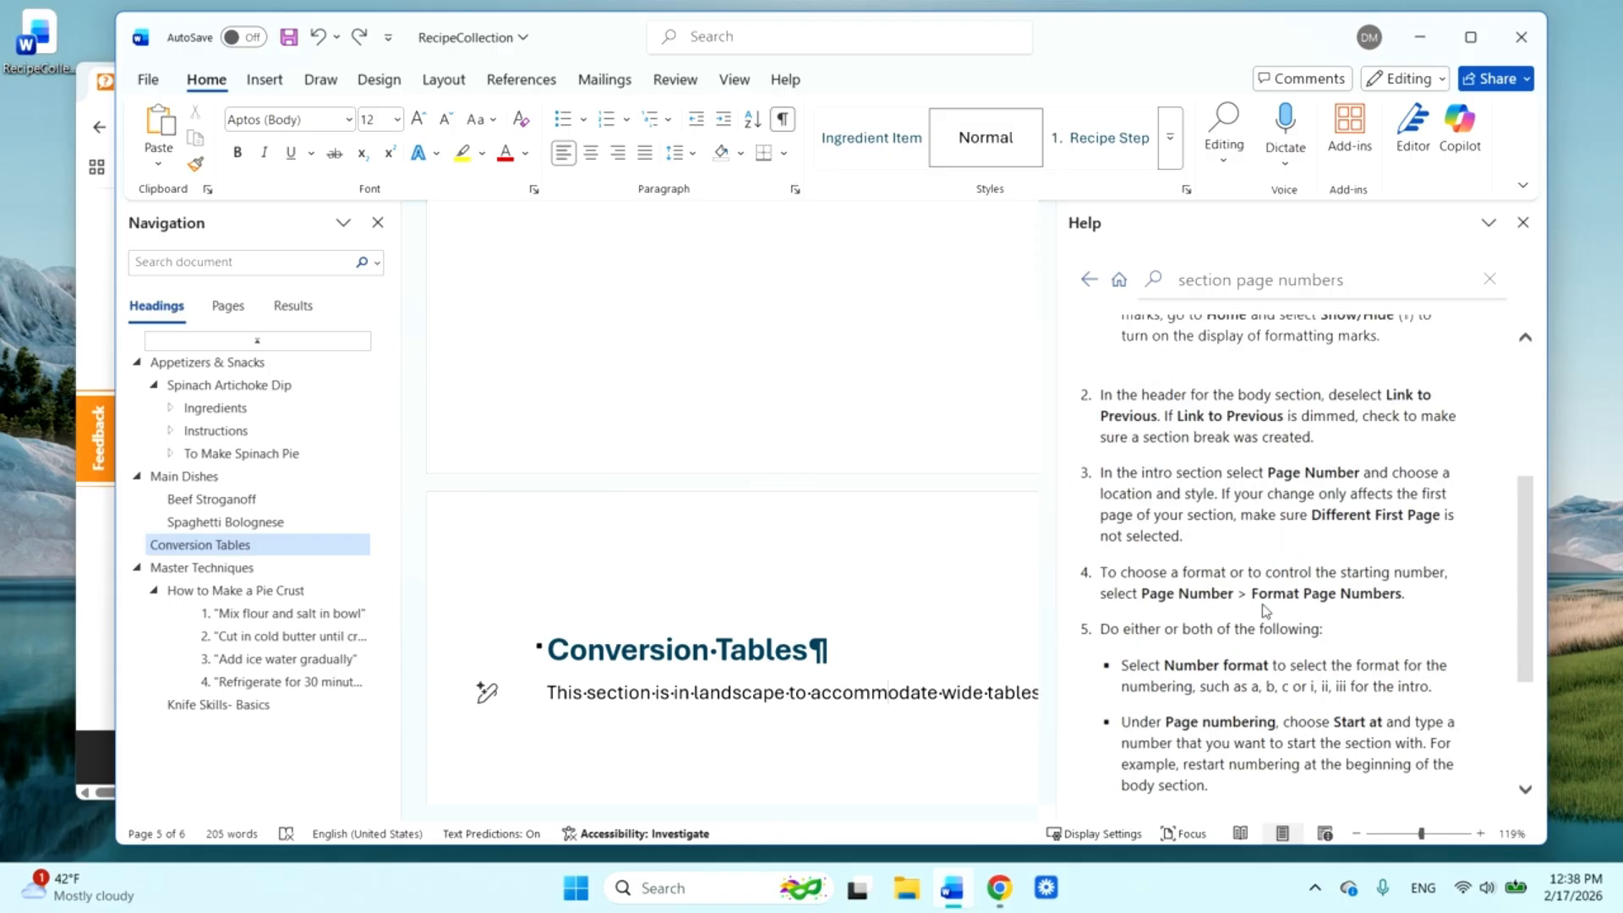
scroll(1266, 611, down, 1)
scroll(1264, 607, down, 2)
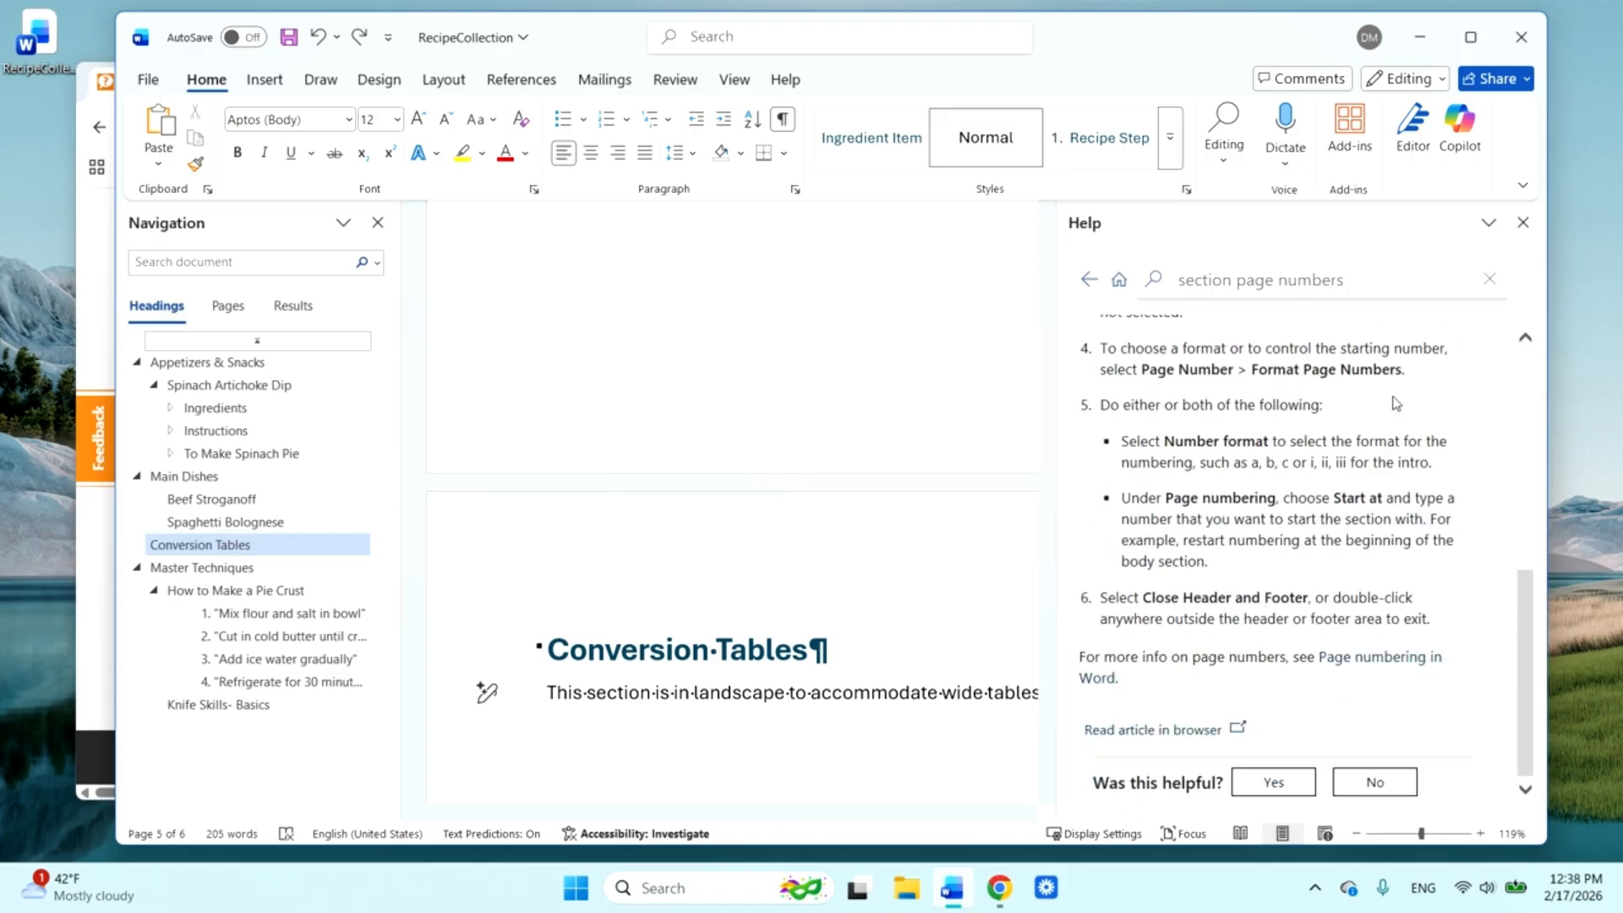
click(1522, 225)
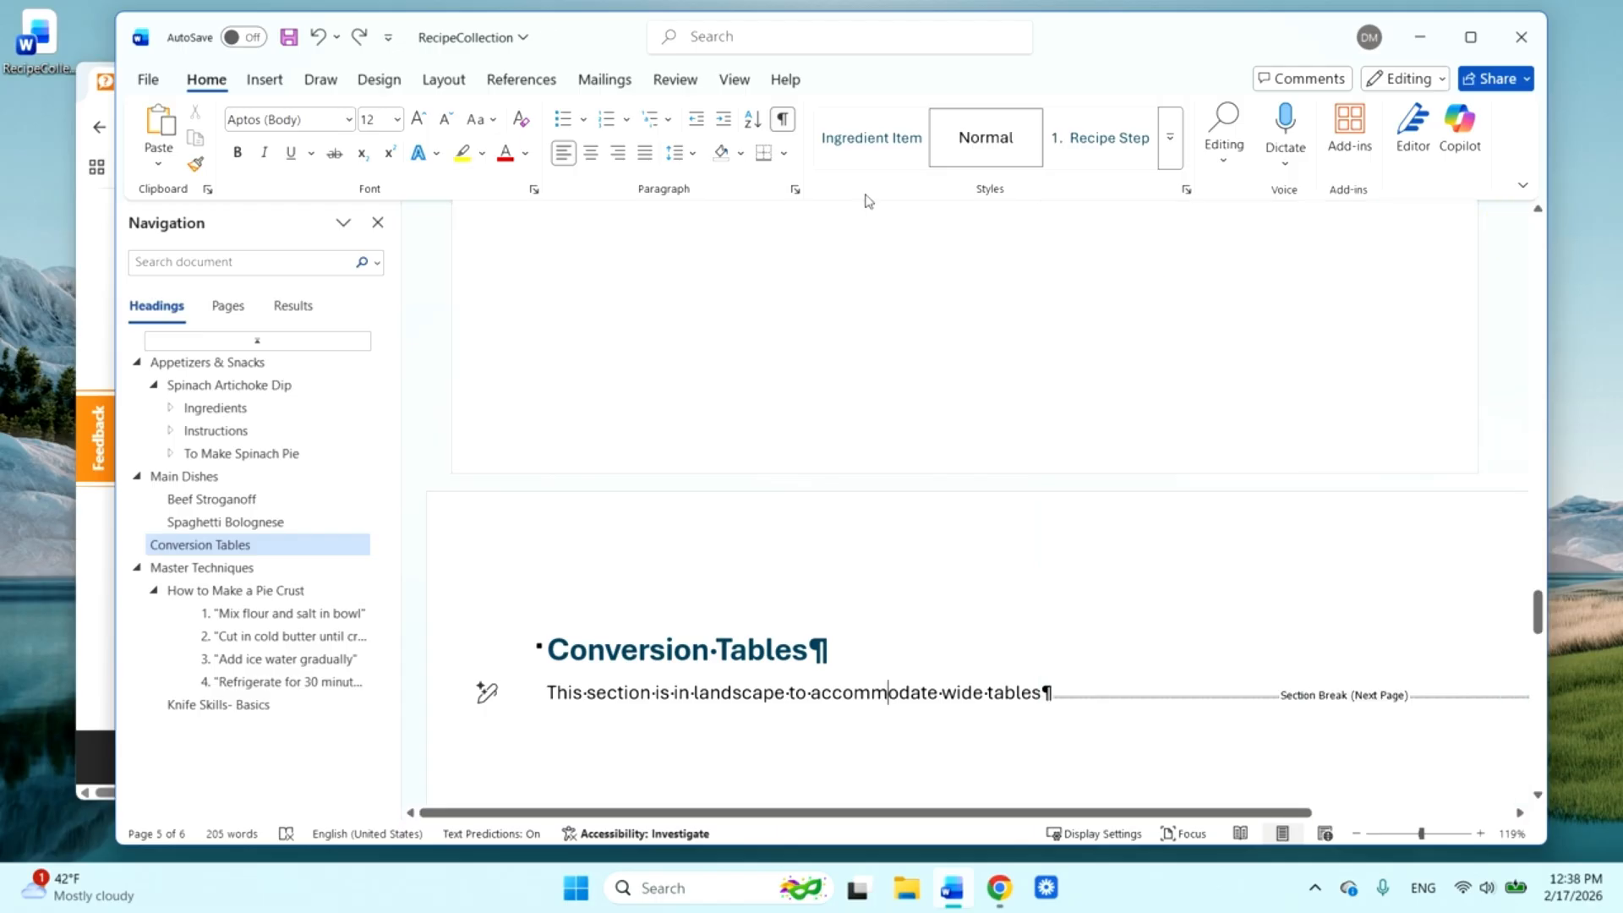
- Switch to the Chrome browser and search Google for "microsoft word table of contents page numbers wrong"
click(103, 203)
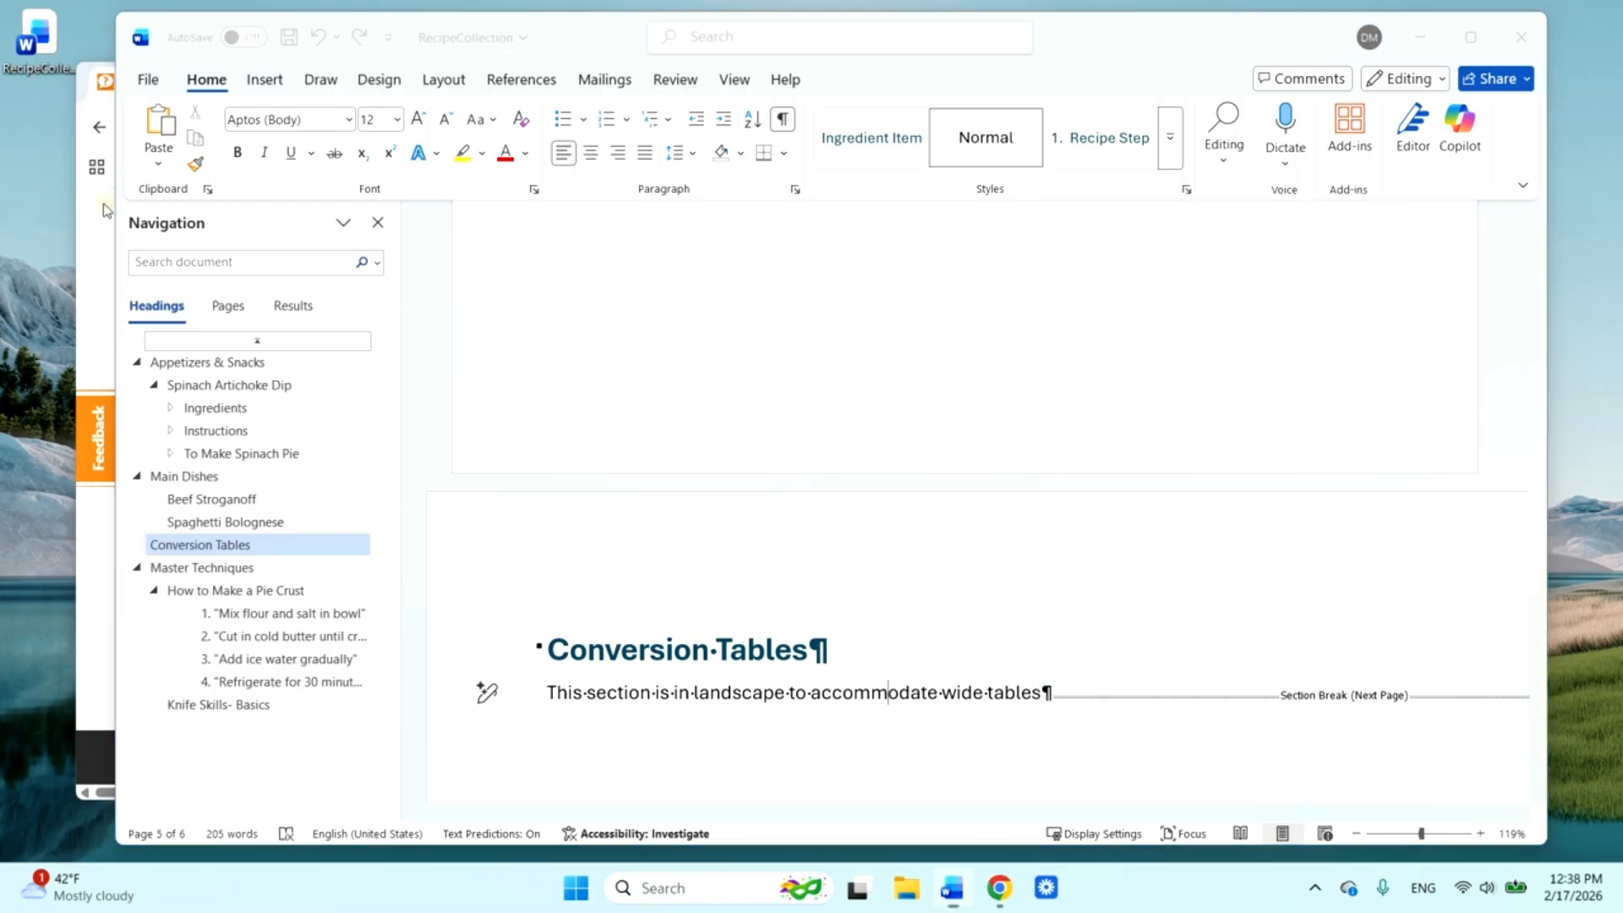
drag(594, 34, 575, 135)
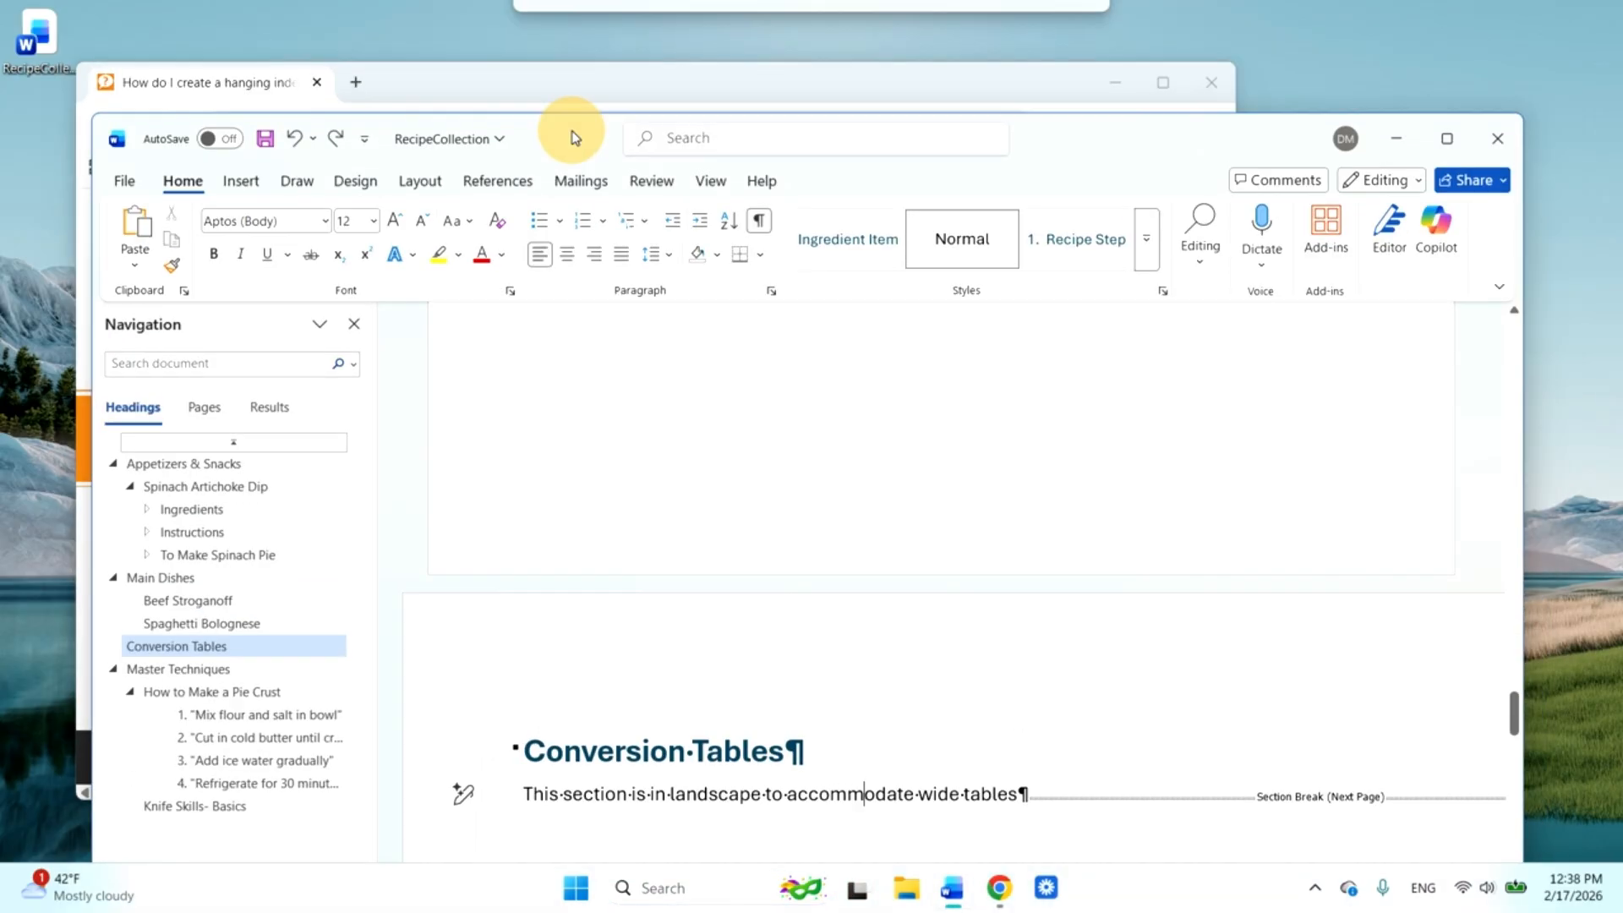
click(562, 82)
click(448, 128)
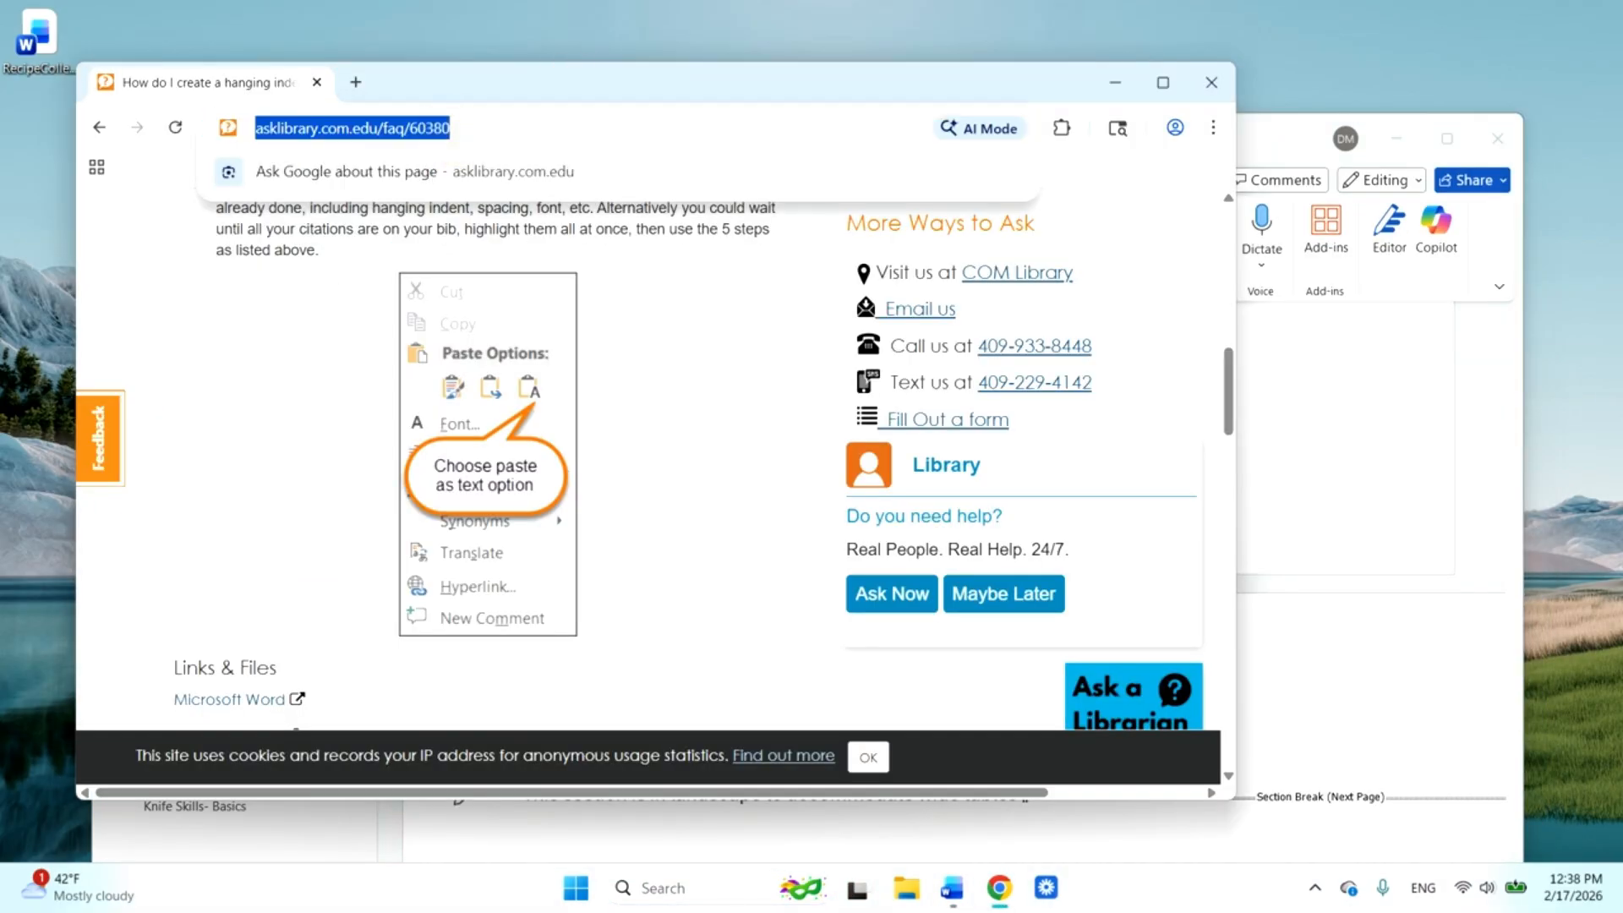
text(micro)
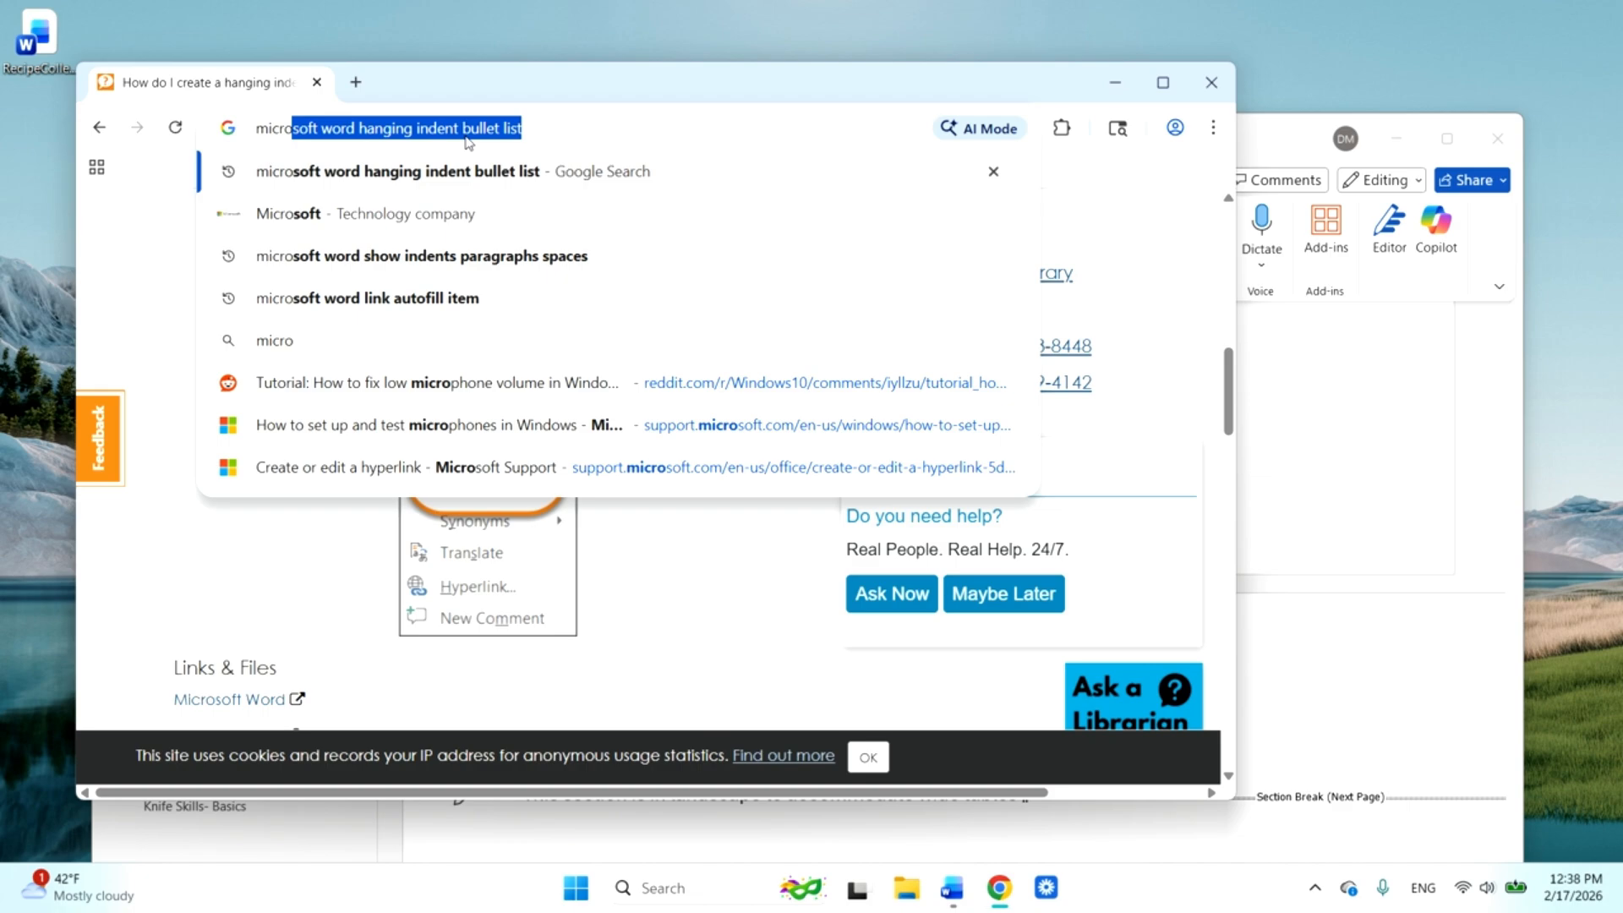
text(soft word )
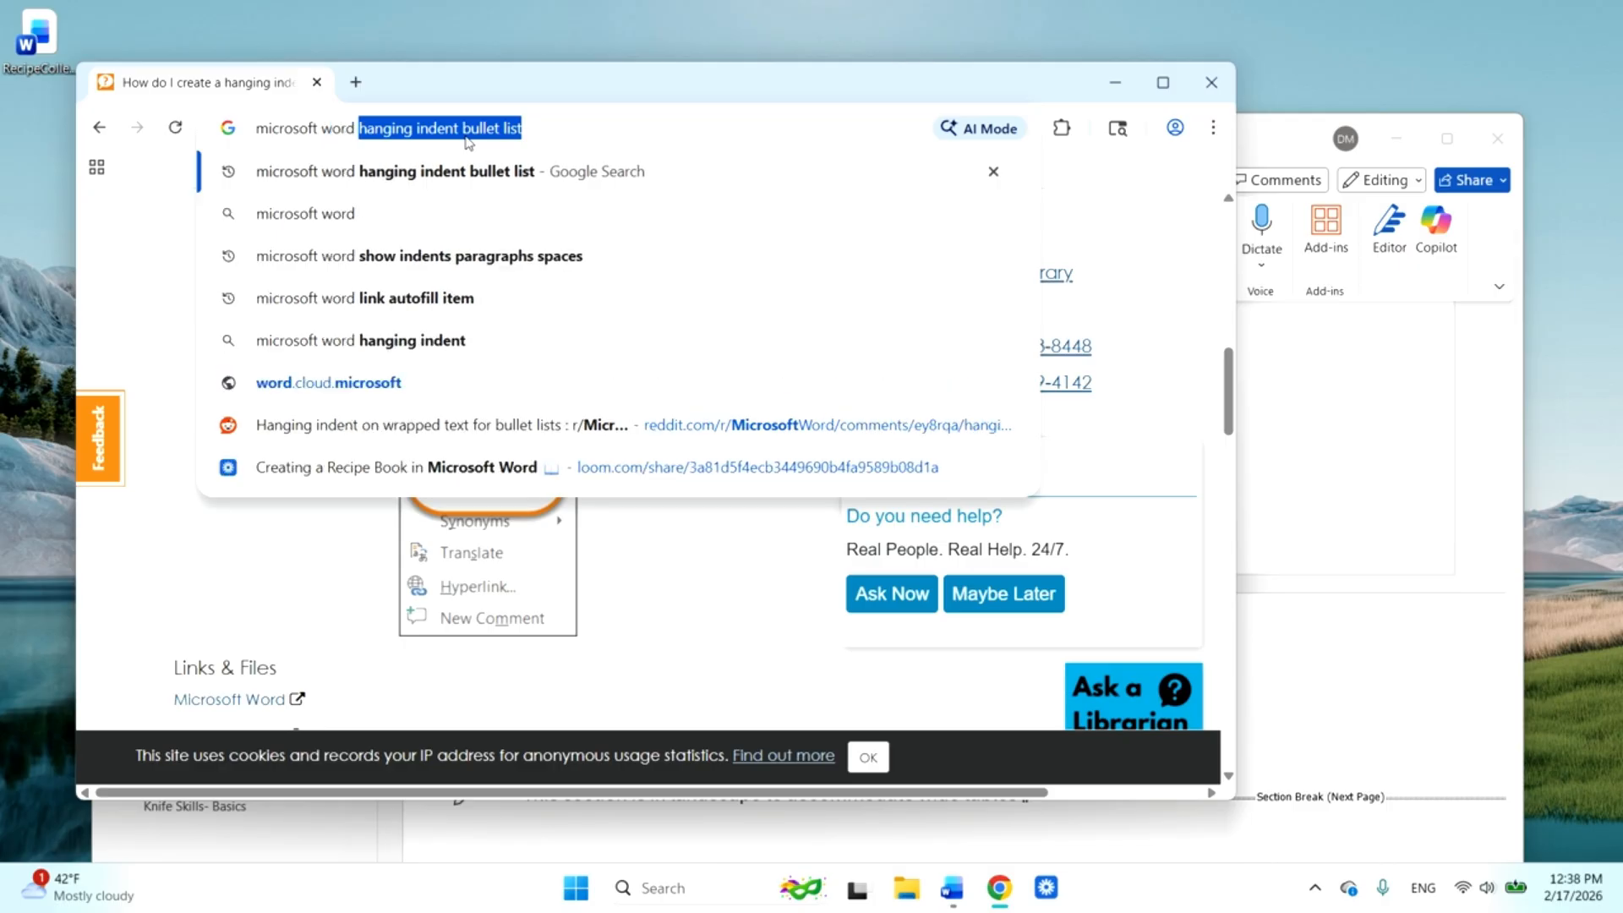
text(toc )
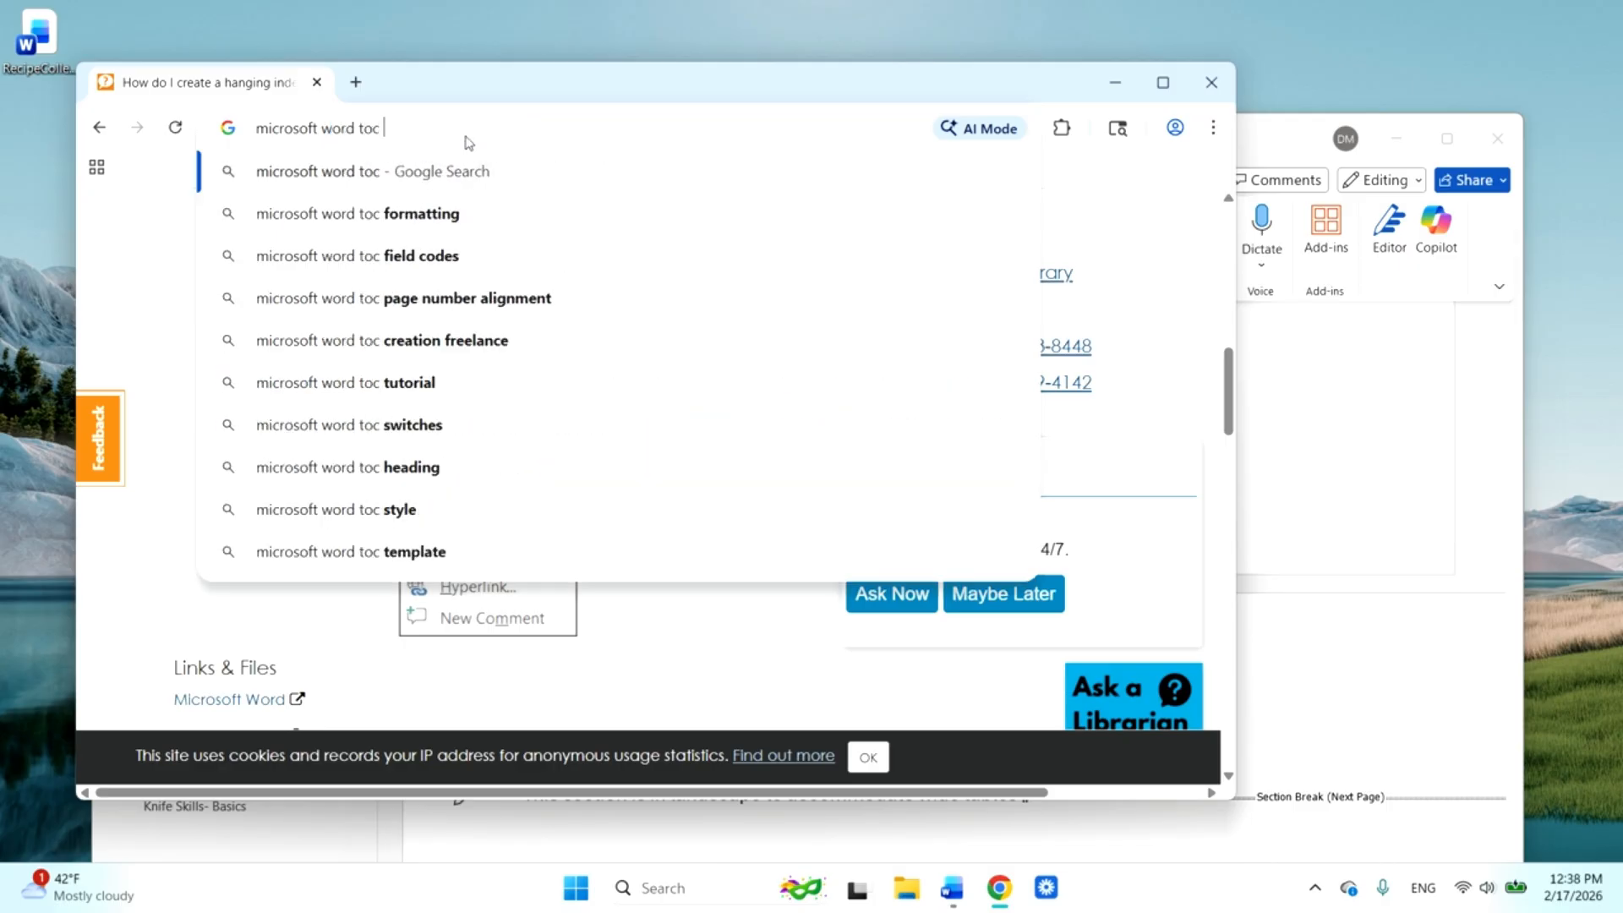
text(page numbers)
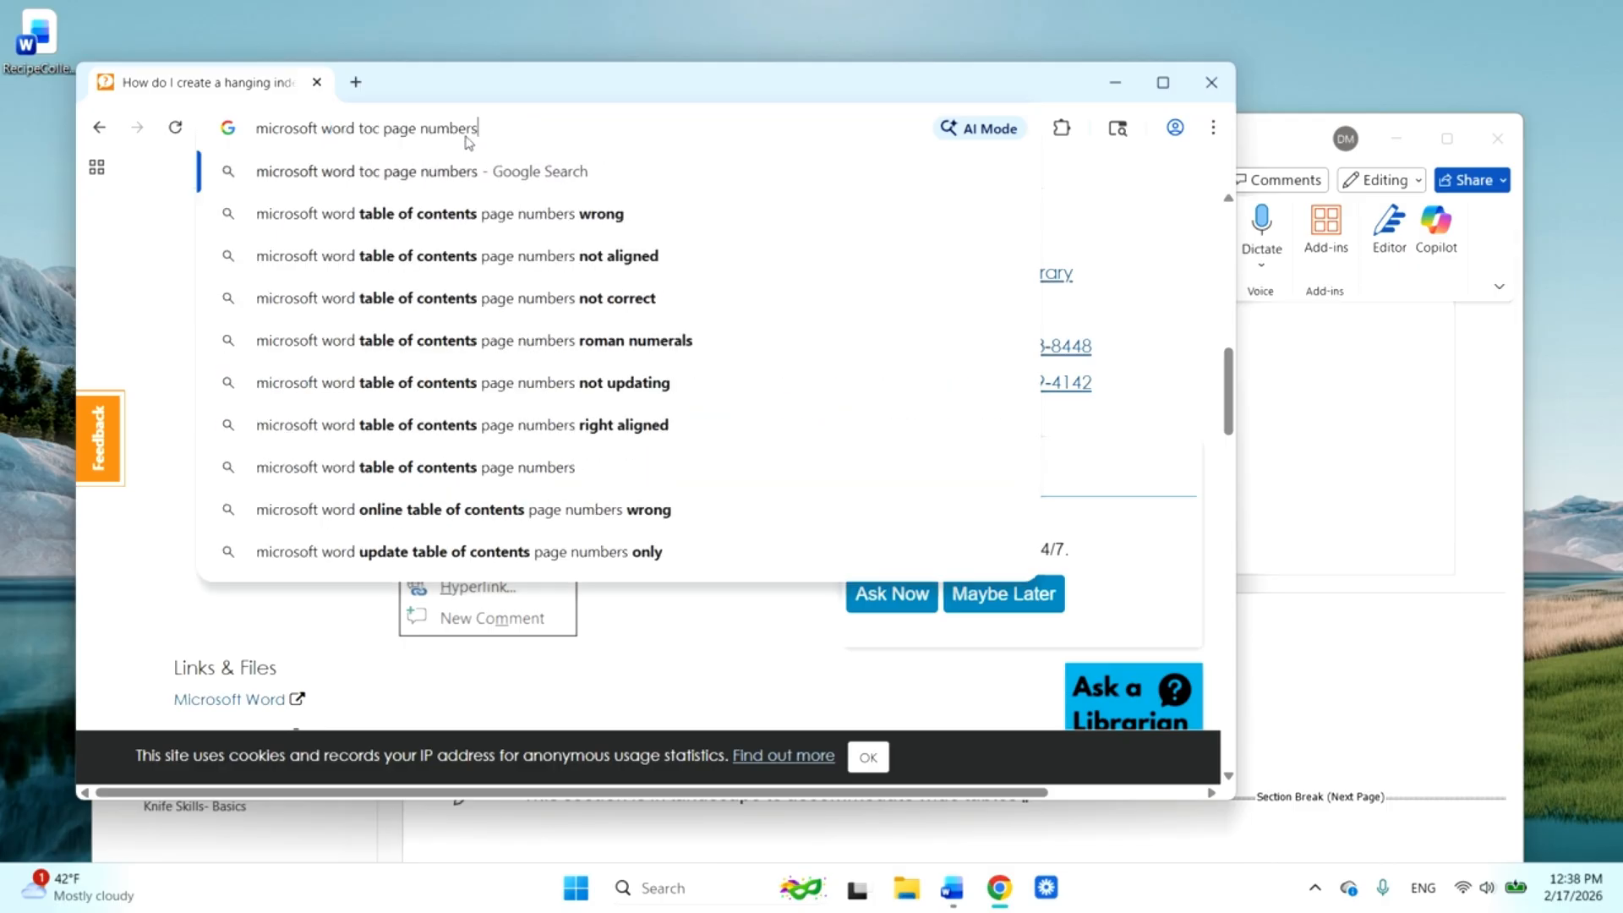
click(610, 214)
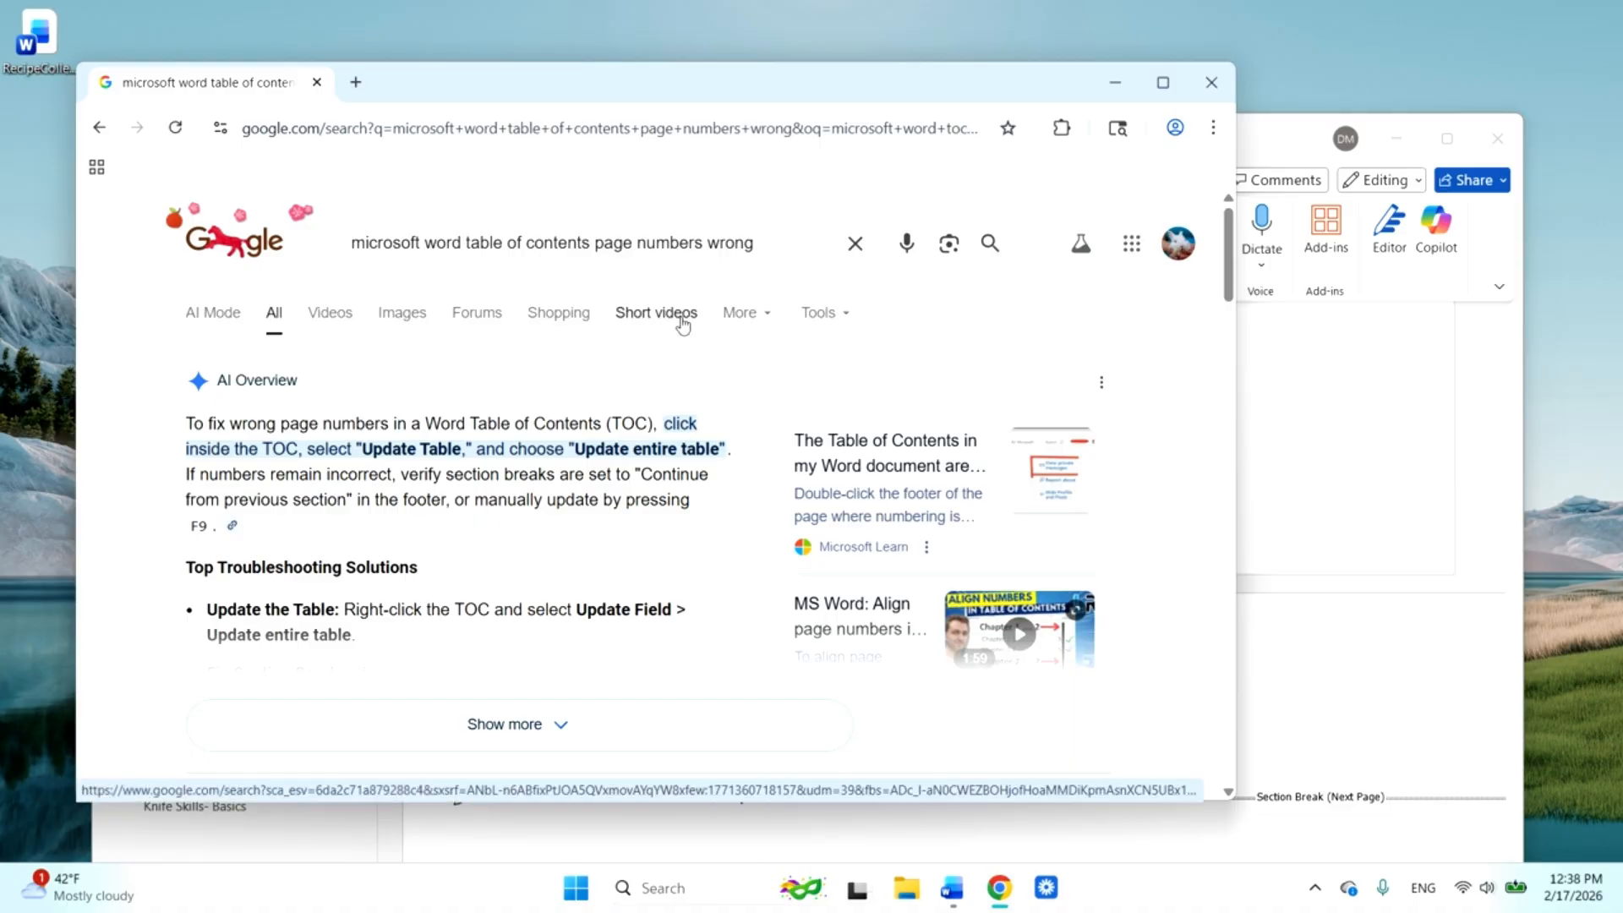
- Open the Reddit thread "Table of Contents page numbering incorrect" and read the replies on fixing page numbers in sections
scroll(656, 409, down, 3)
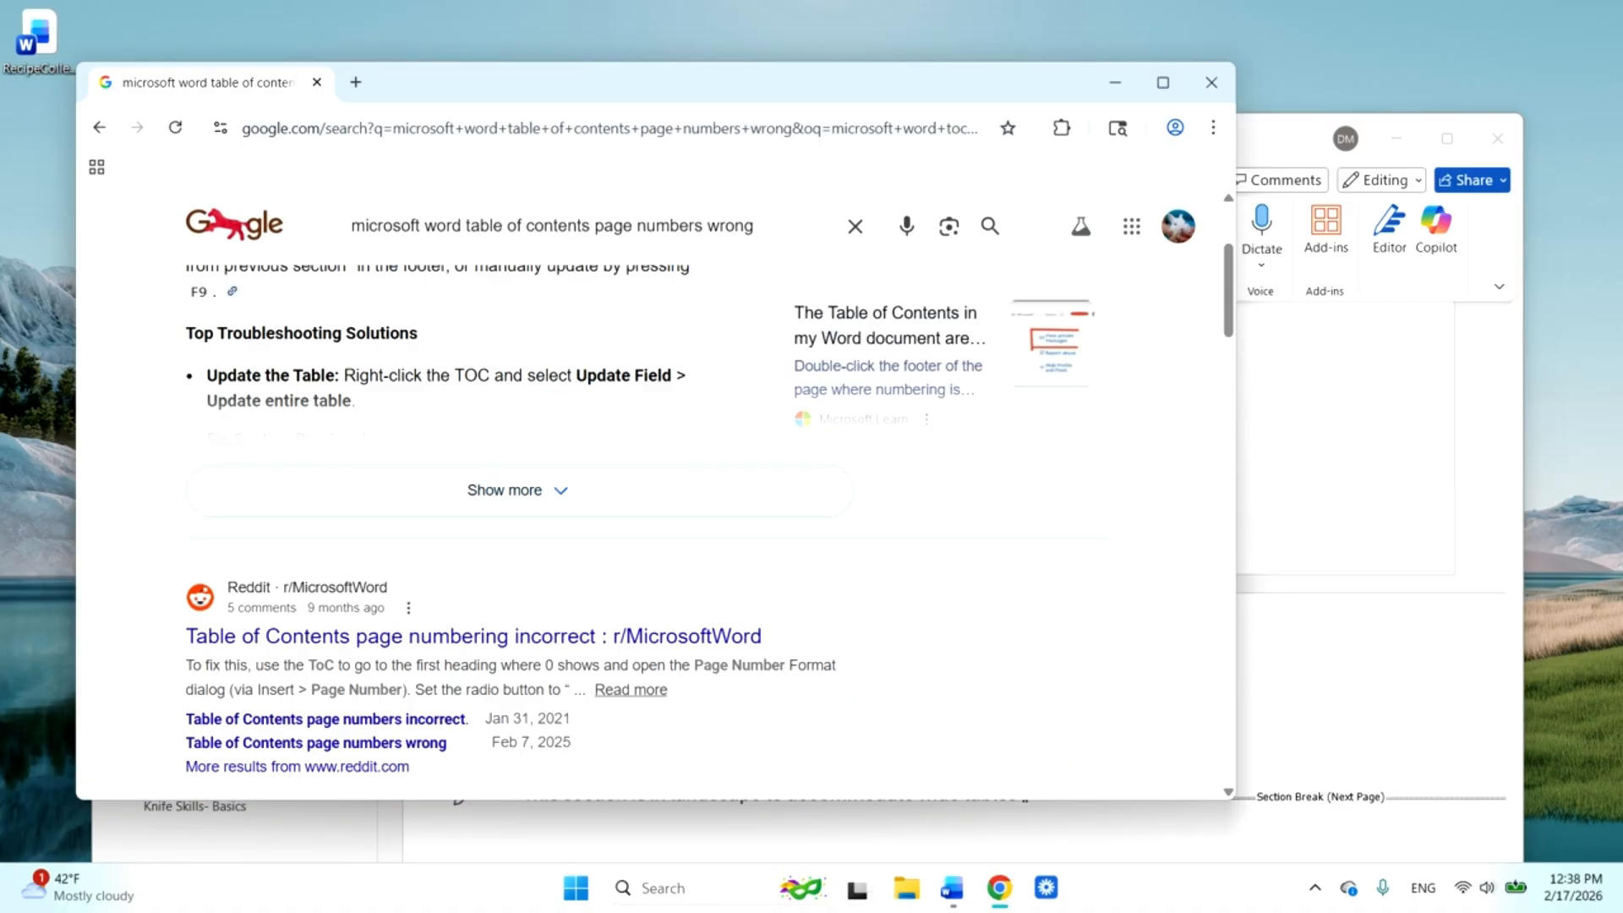
scroll(658, 408, down, 1)
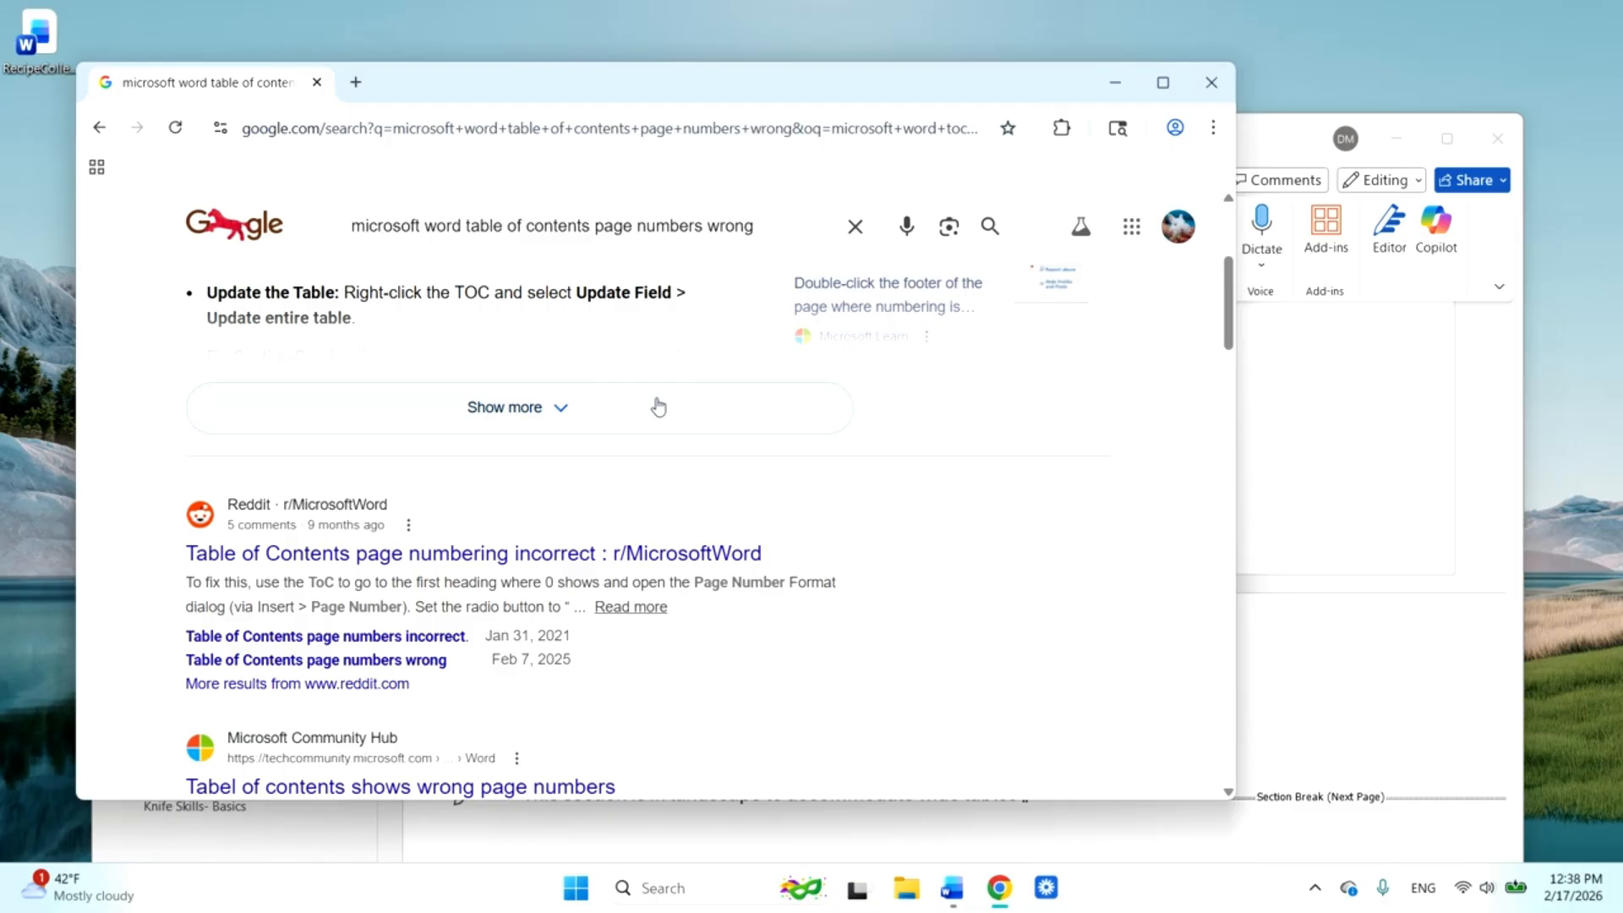
click(648, 554)
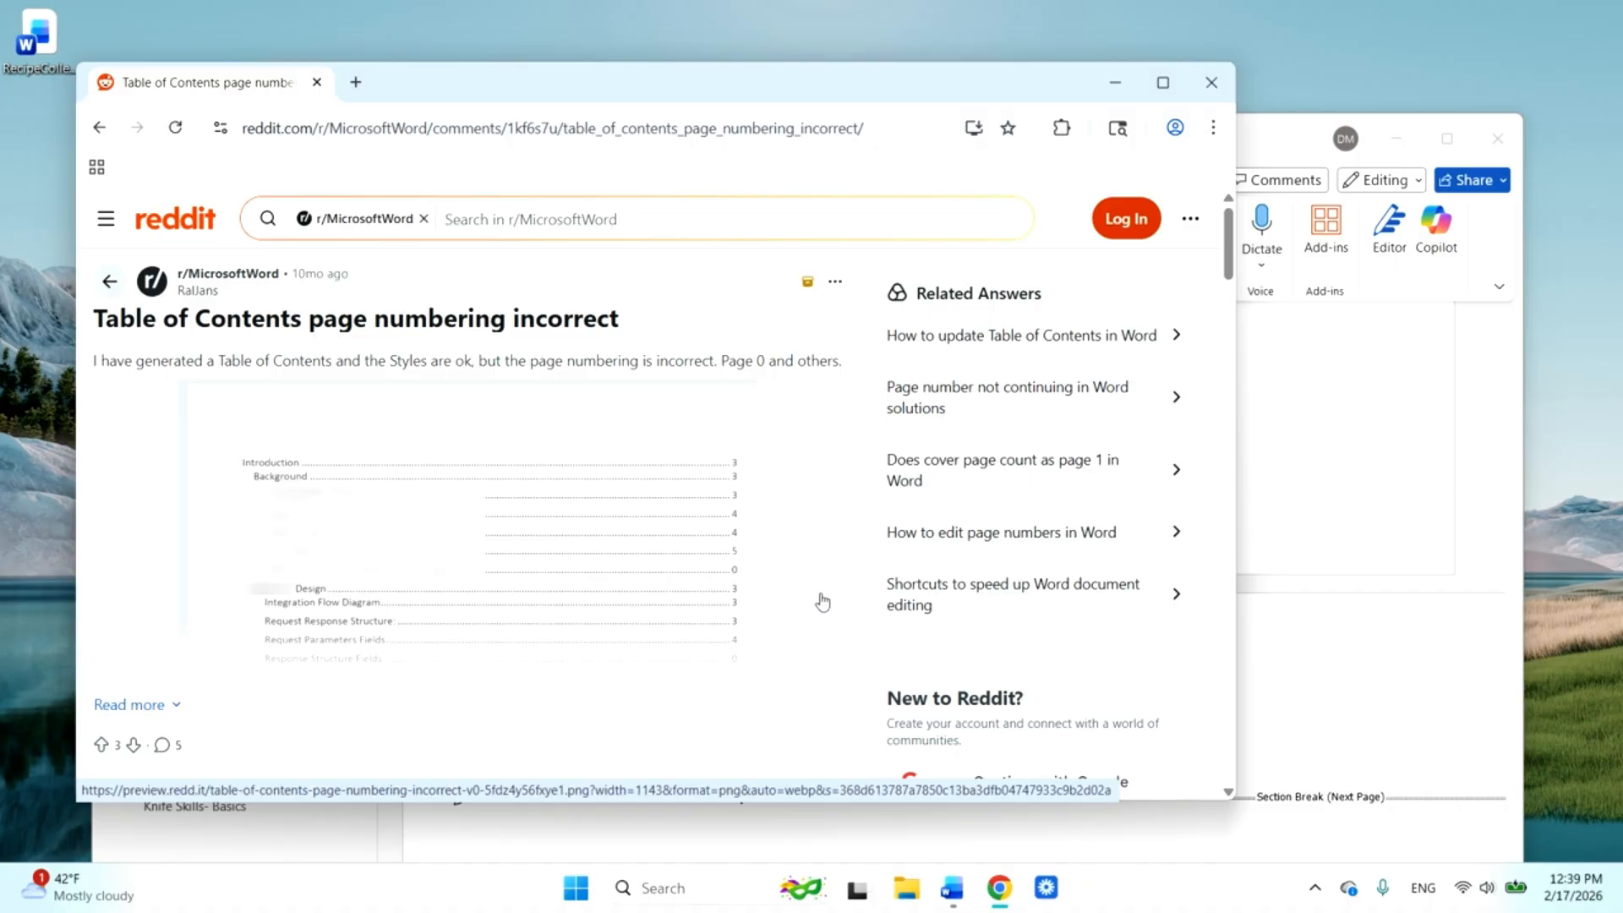
scroll(817, 600, down, 5)
scroll(802, 601, down, 3)
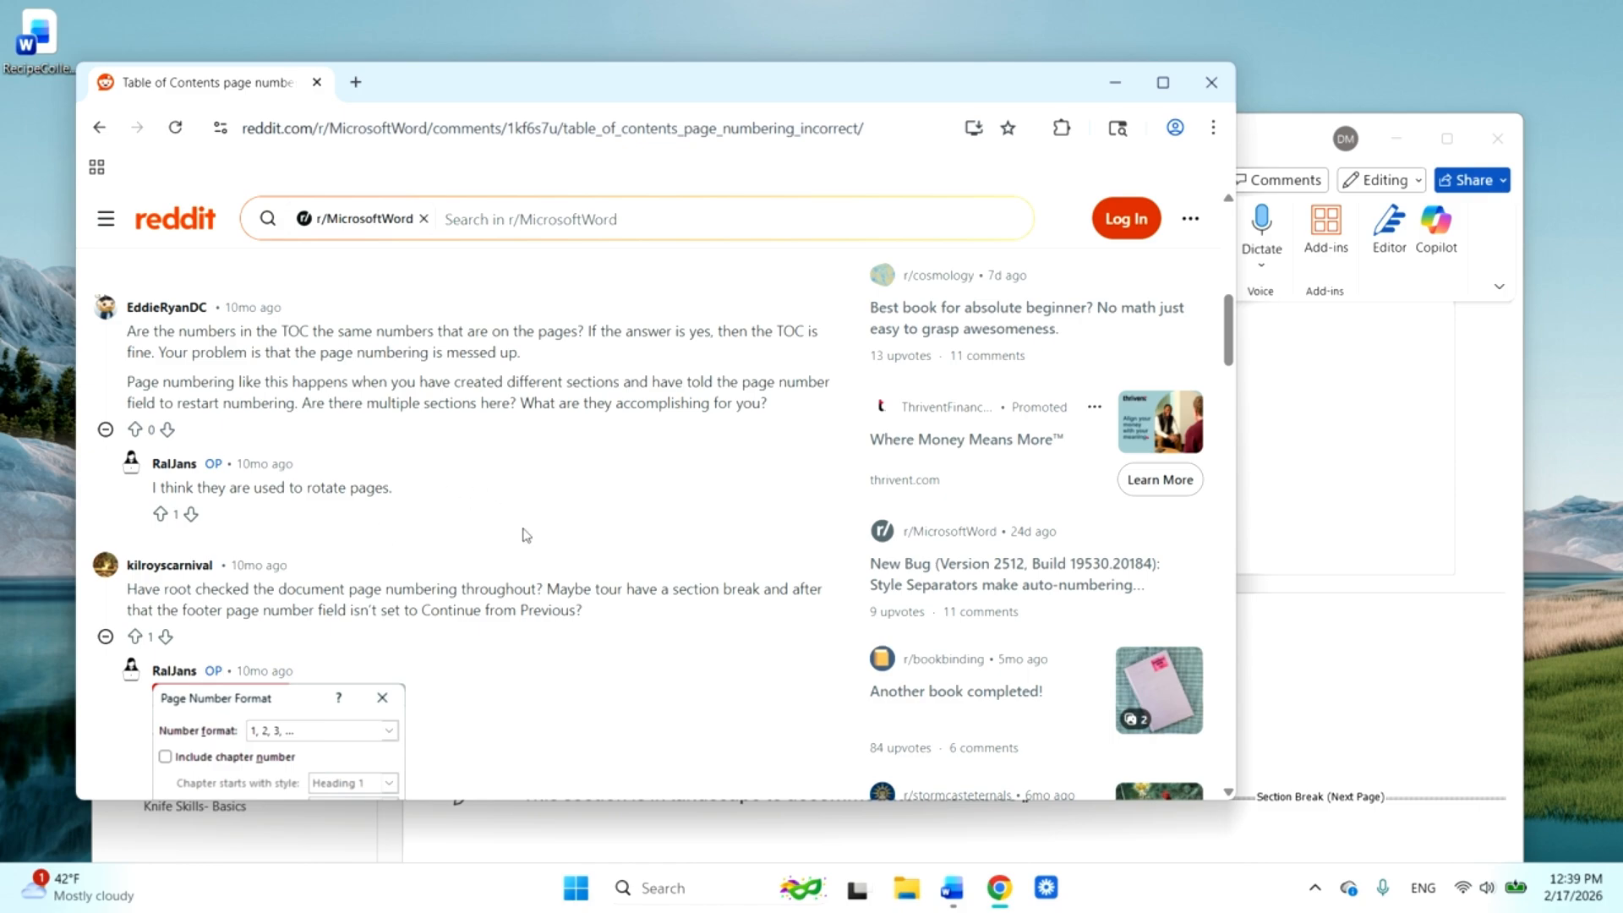
scroll(525, 534, down, 4)
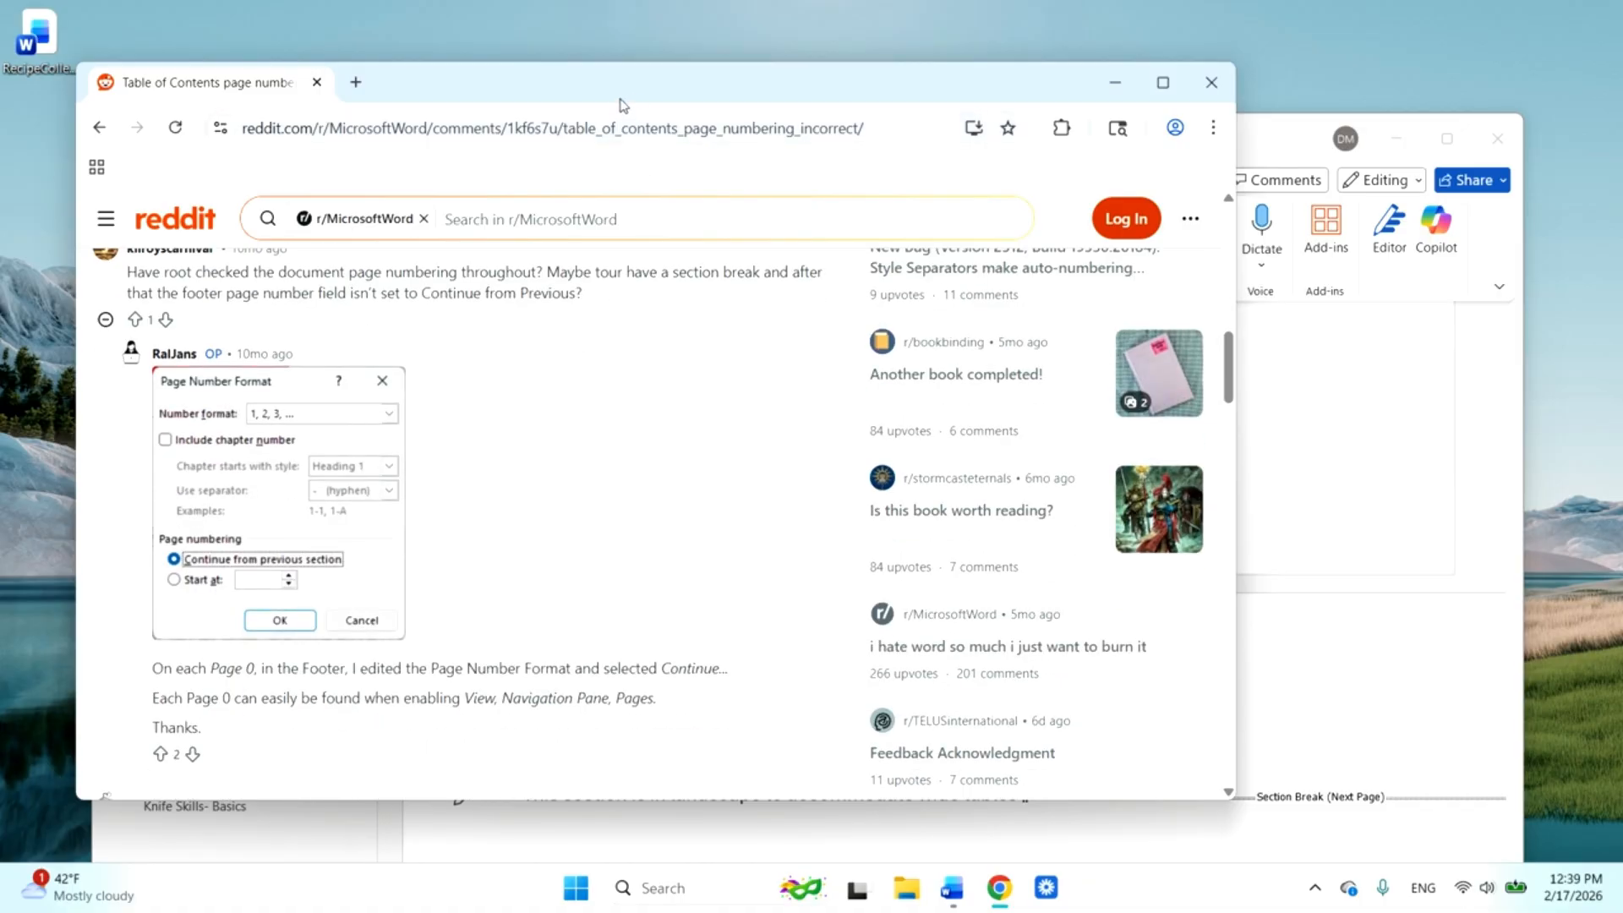
drag(622, 109, 588, 43)
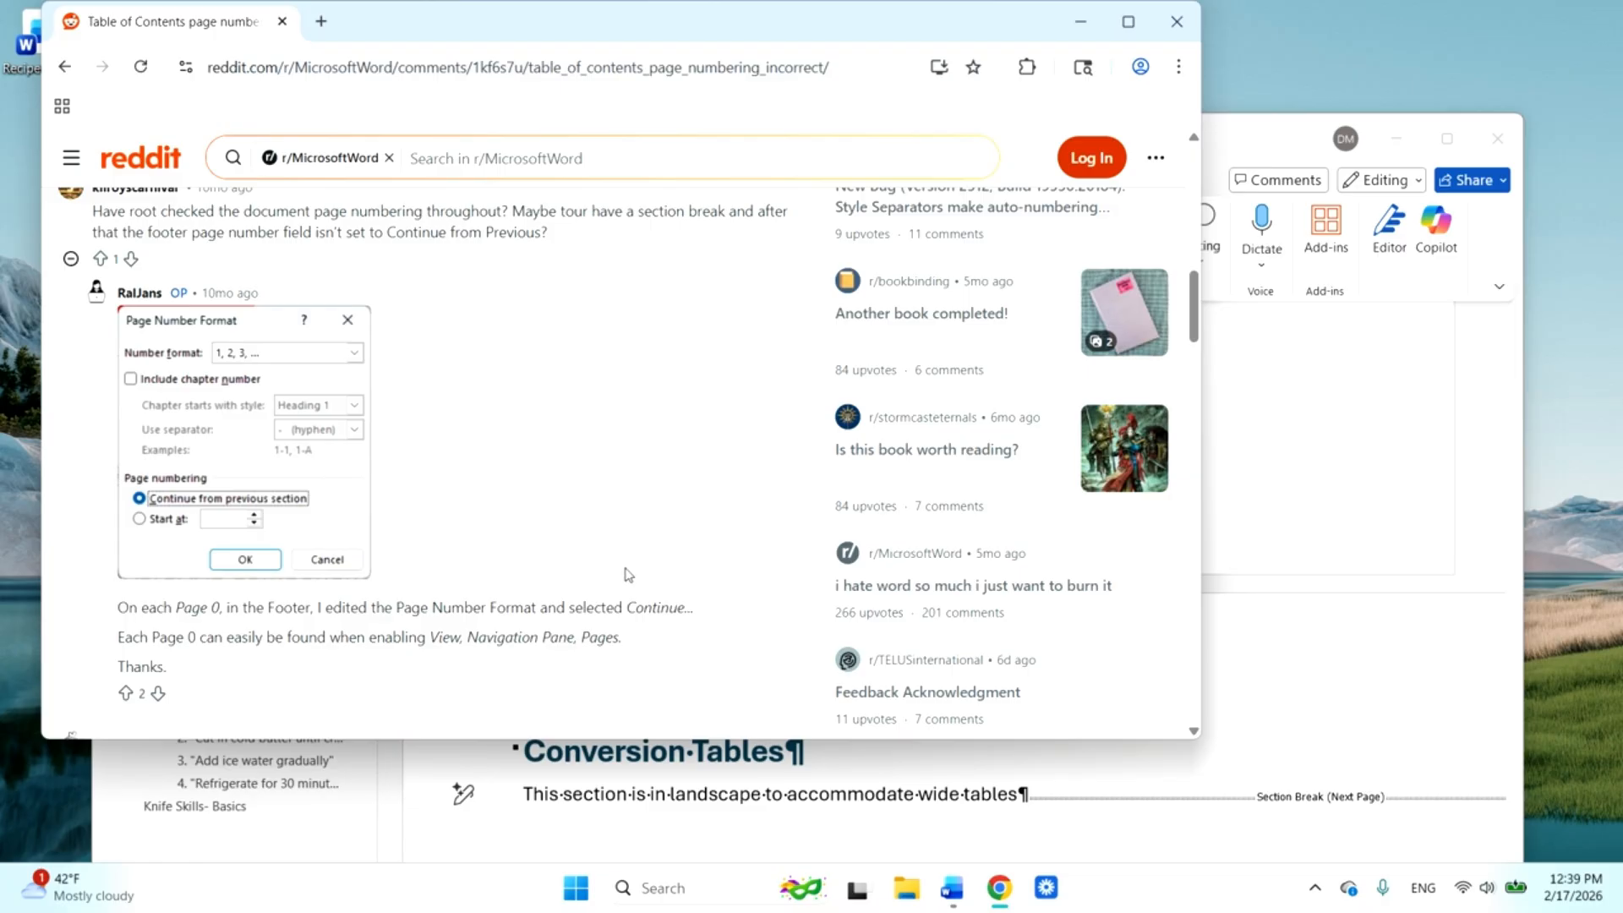
scroll(627, 575, down, 4)
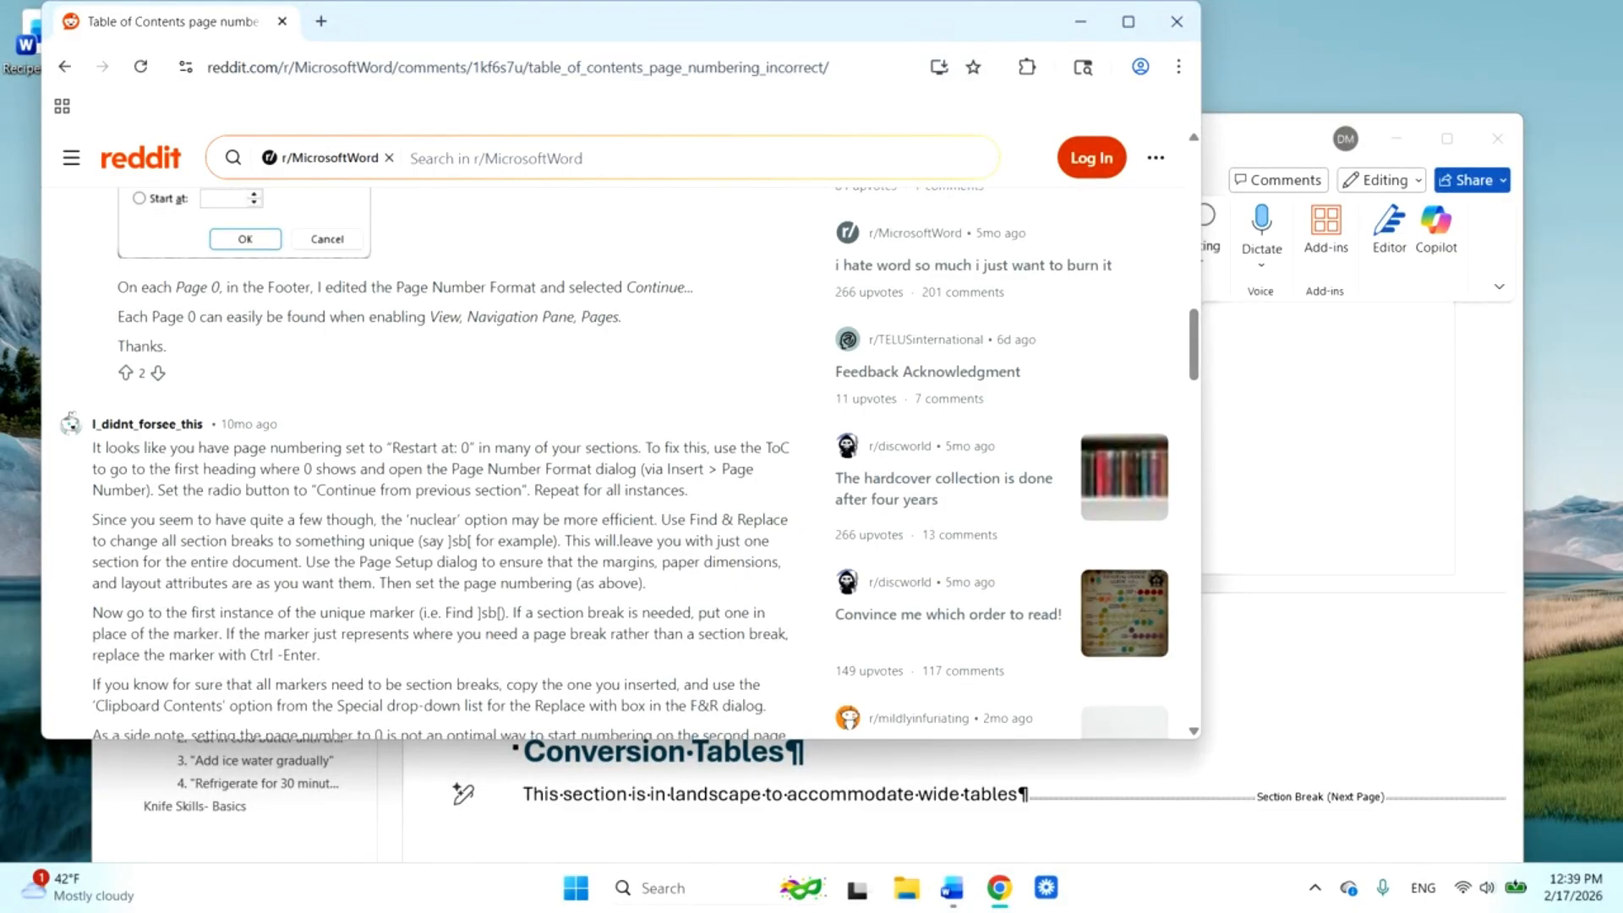
scroll(627, 573, down, 1)
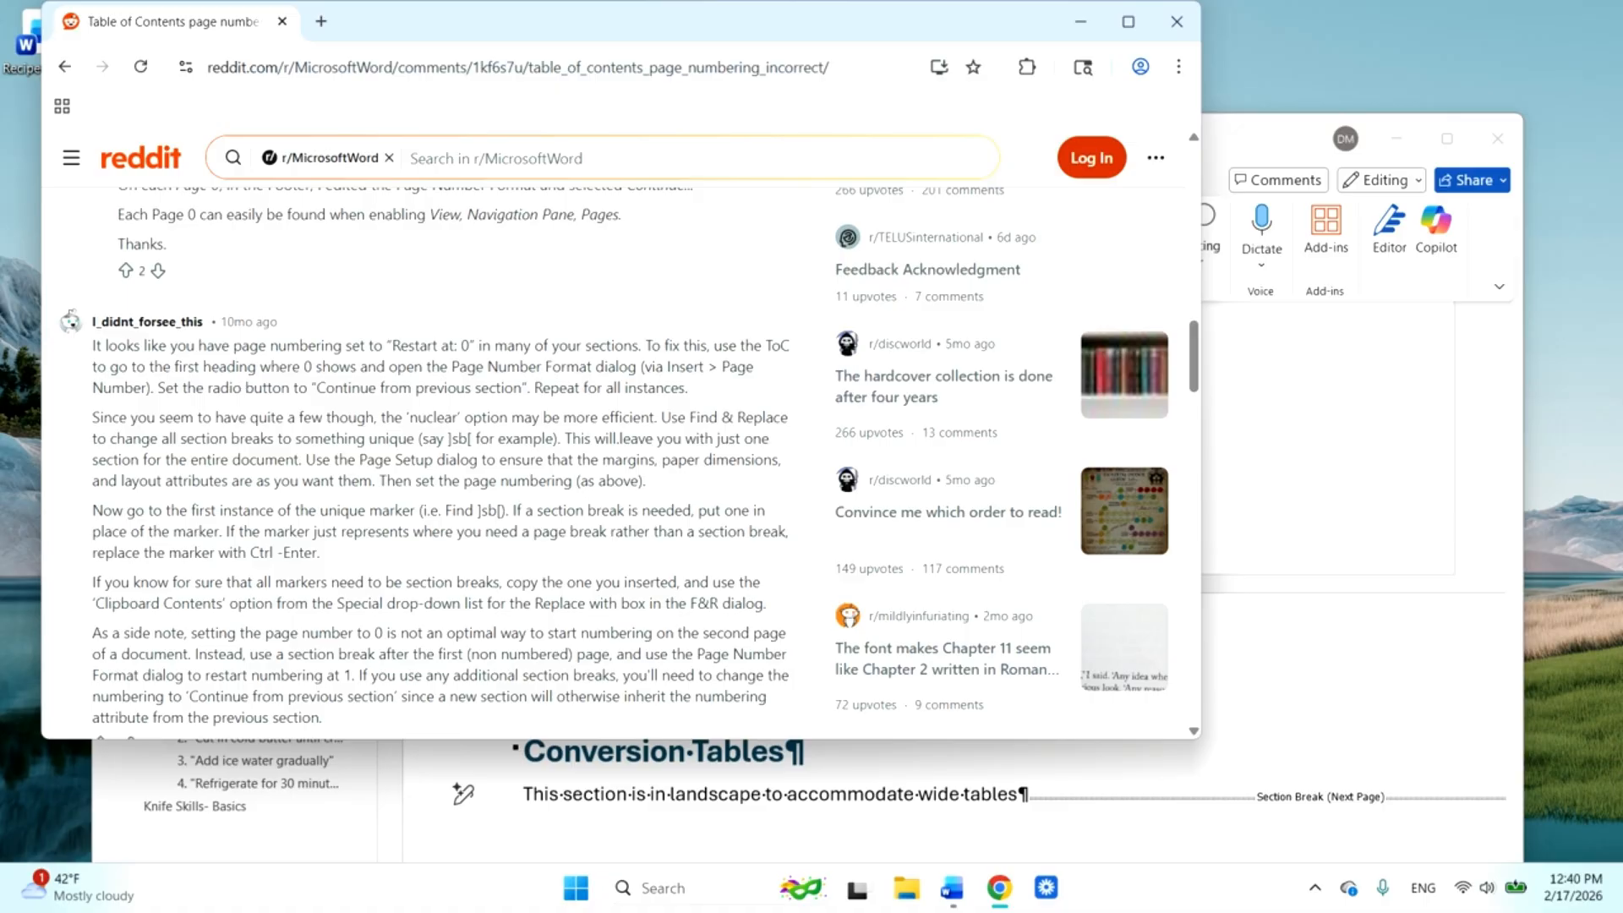
- Return to the recipe document in Word and examine the page number format of the Conversion Tables section
click(1276, 393)
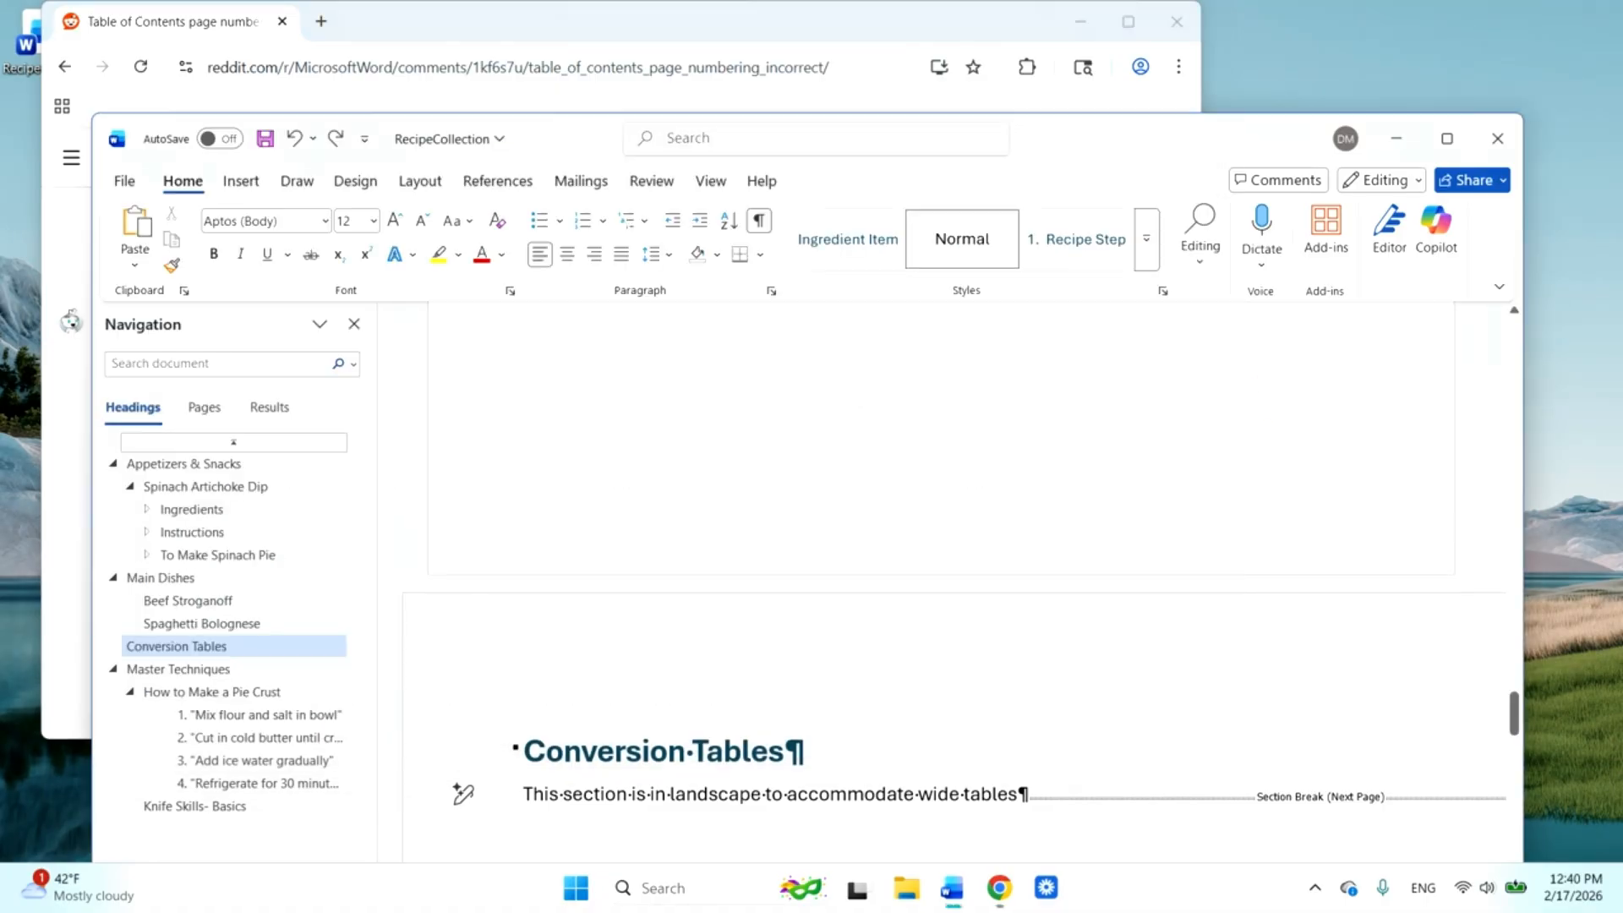
scroll(1276, 393, down, 1)
scroll(1129, 525, down, 1)
click(1128, 525)
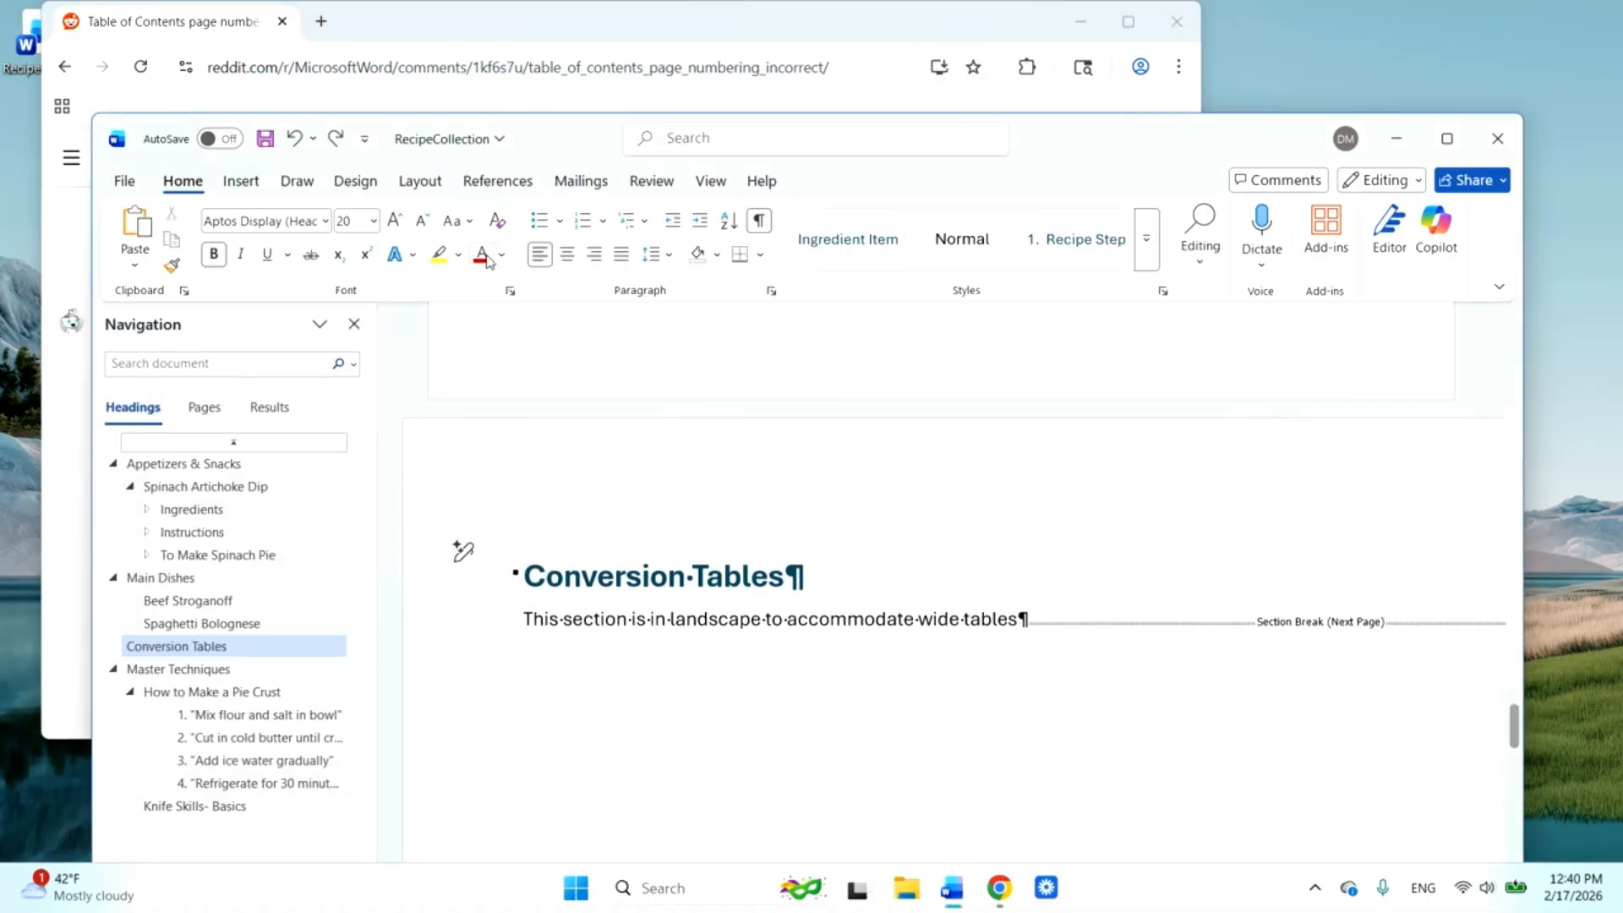
click(242, 181)
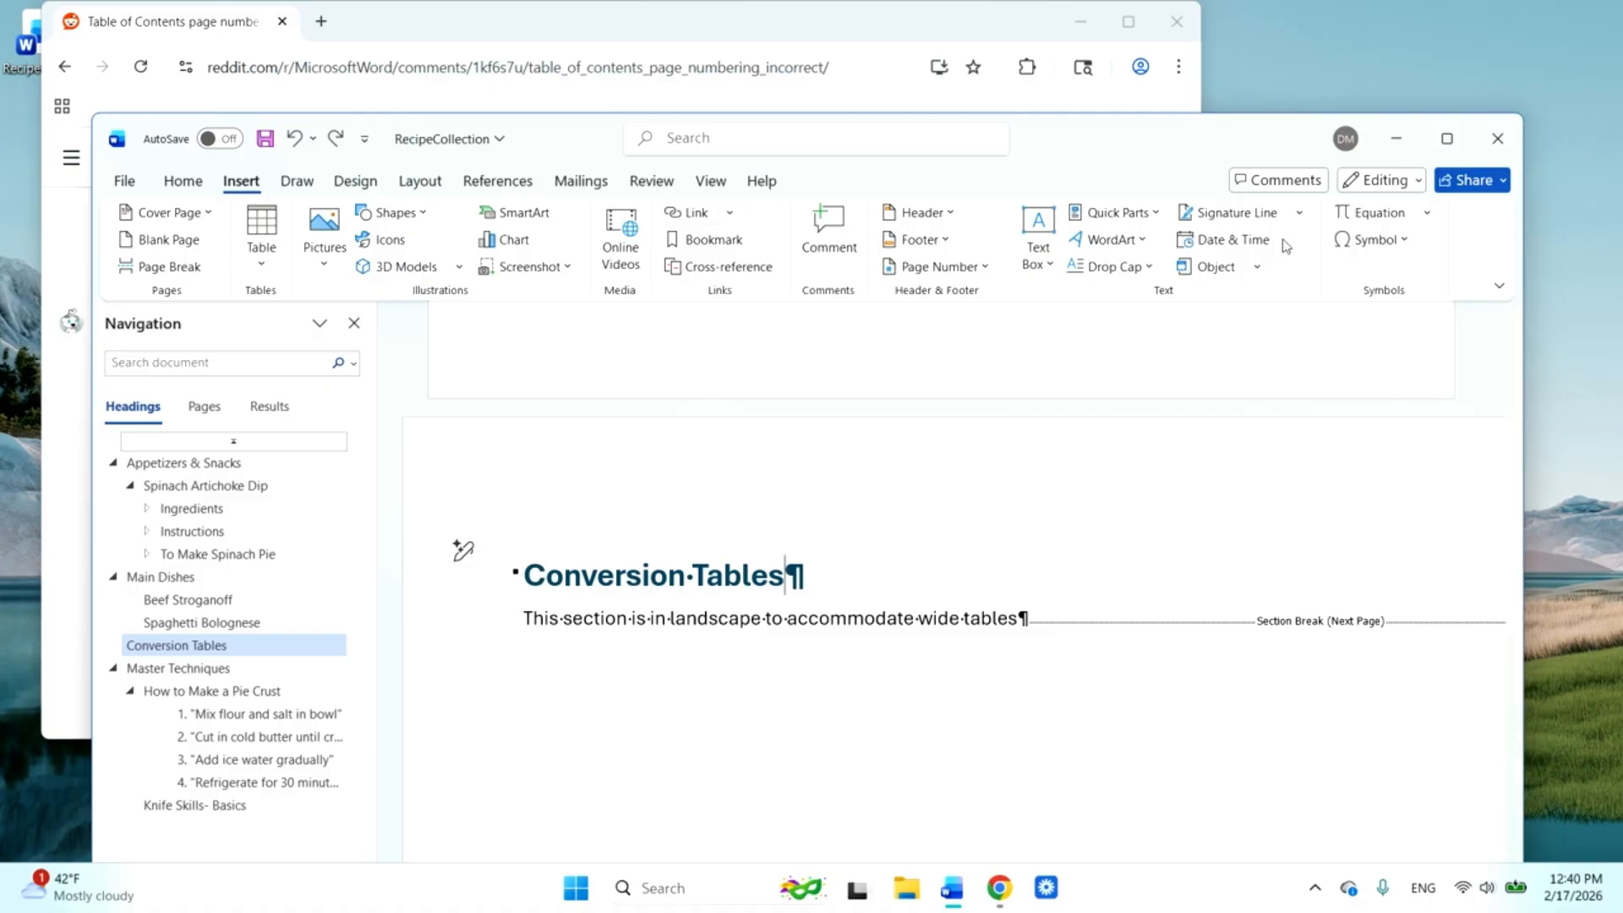
click(987, 267)
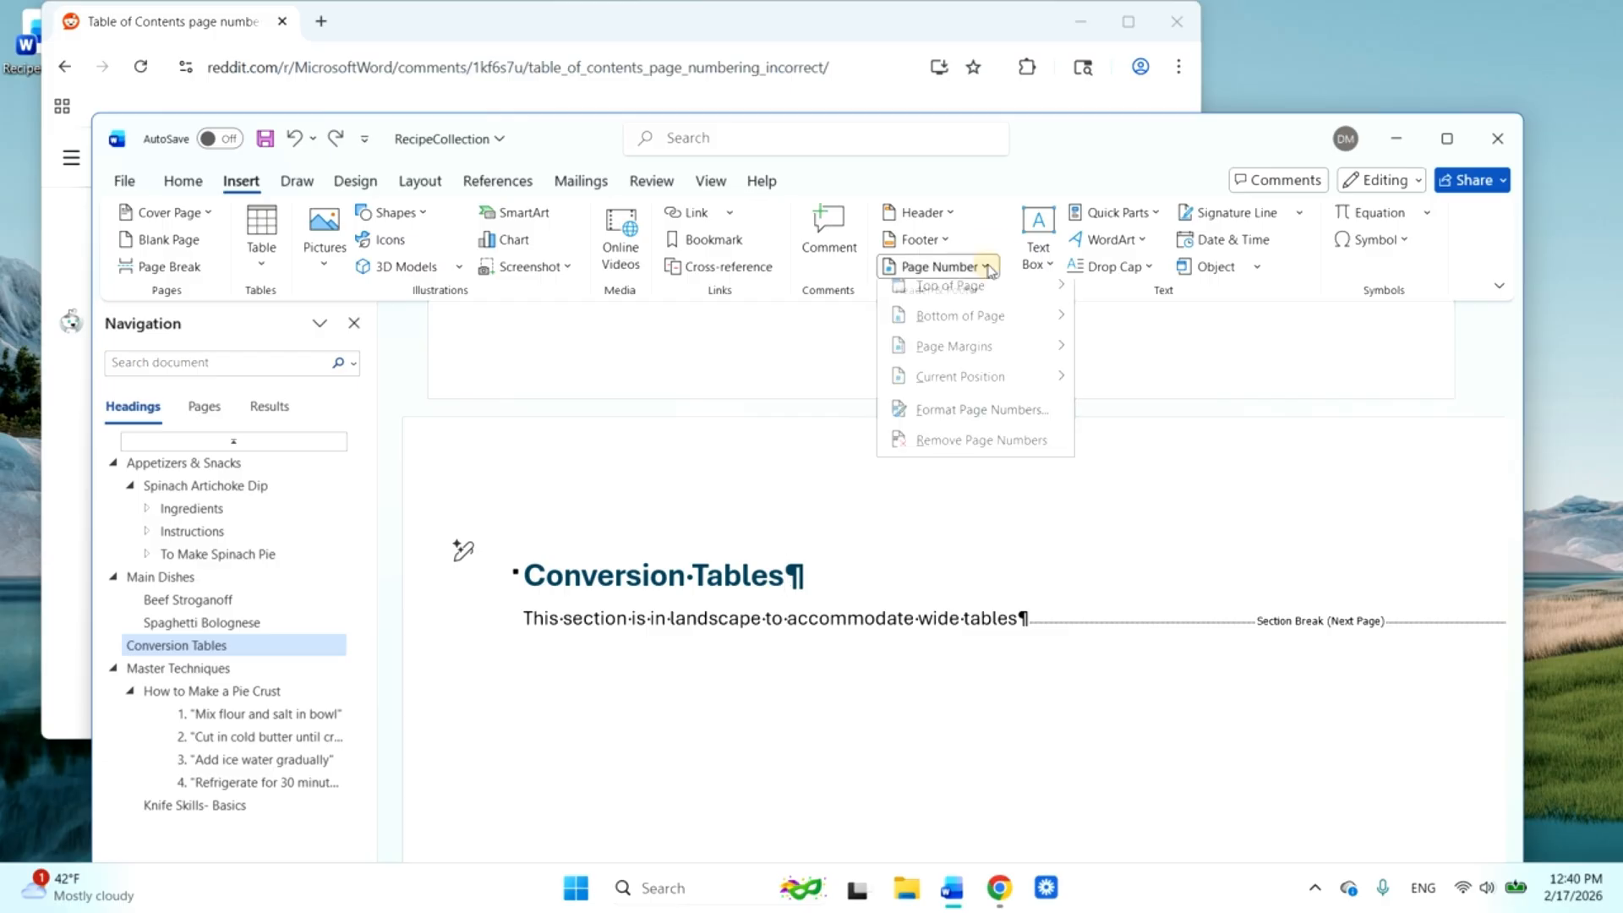
click(1014, 420)
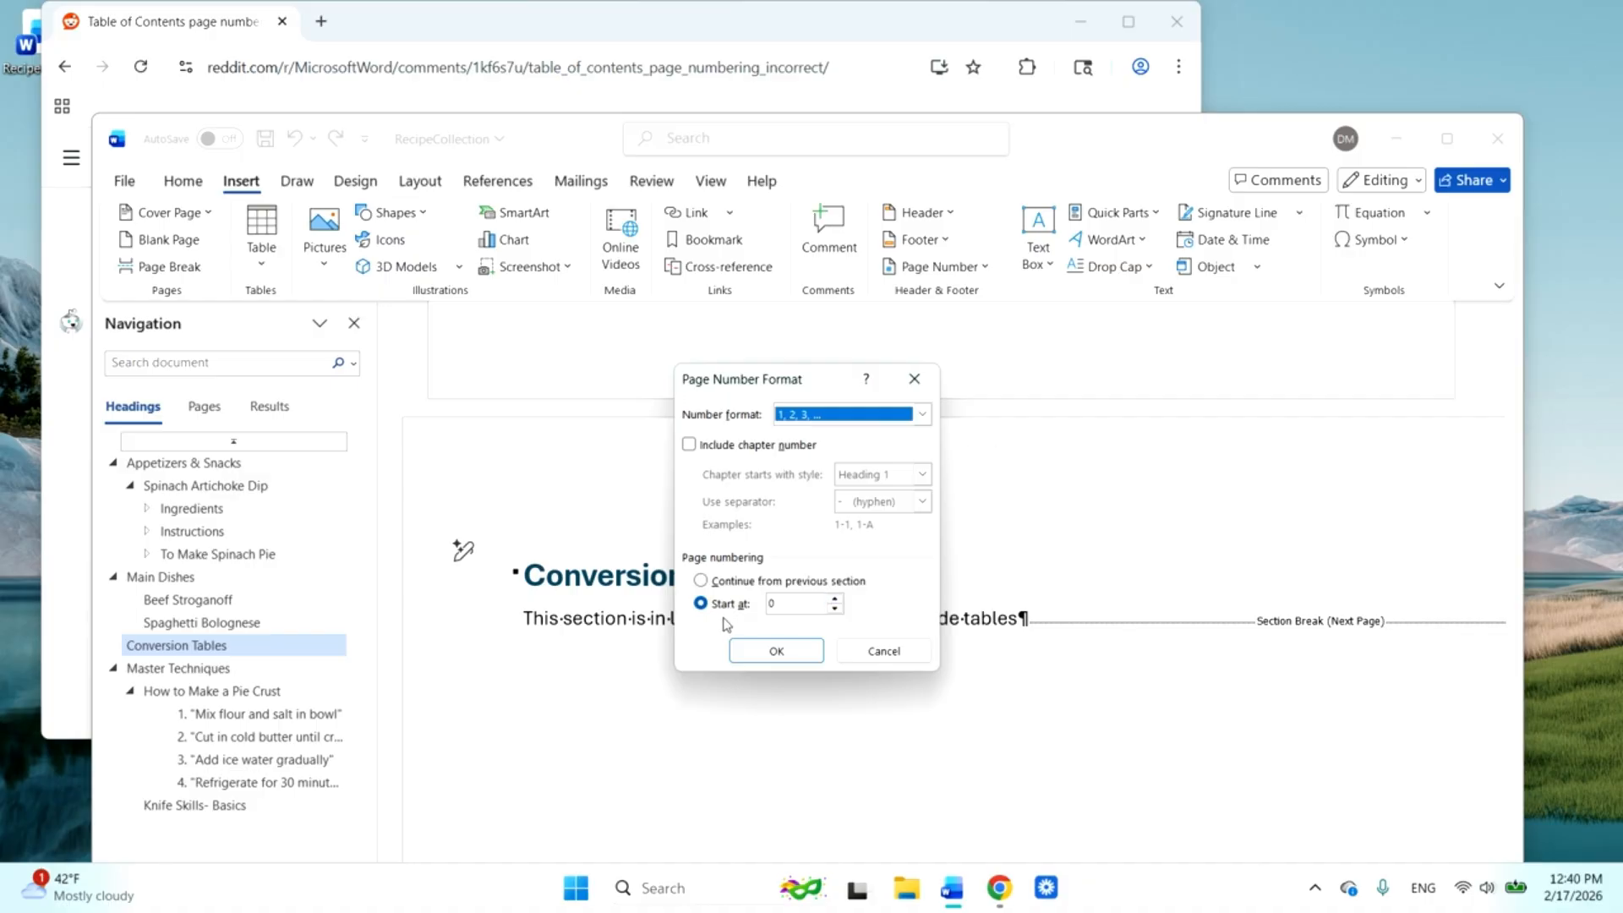
click(842, 661)
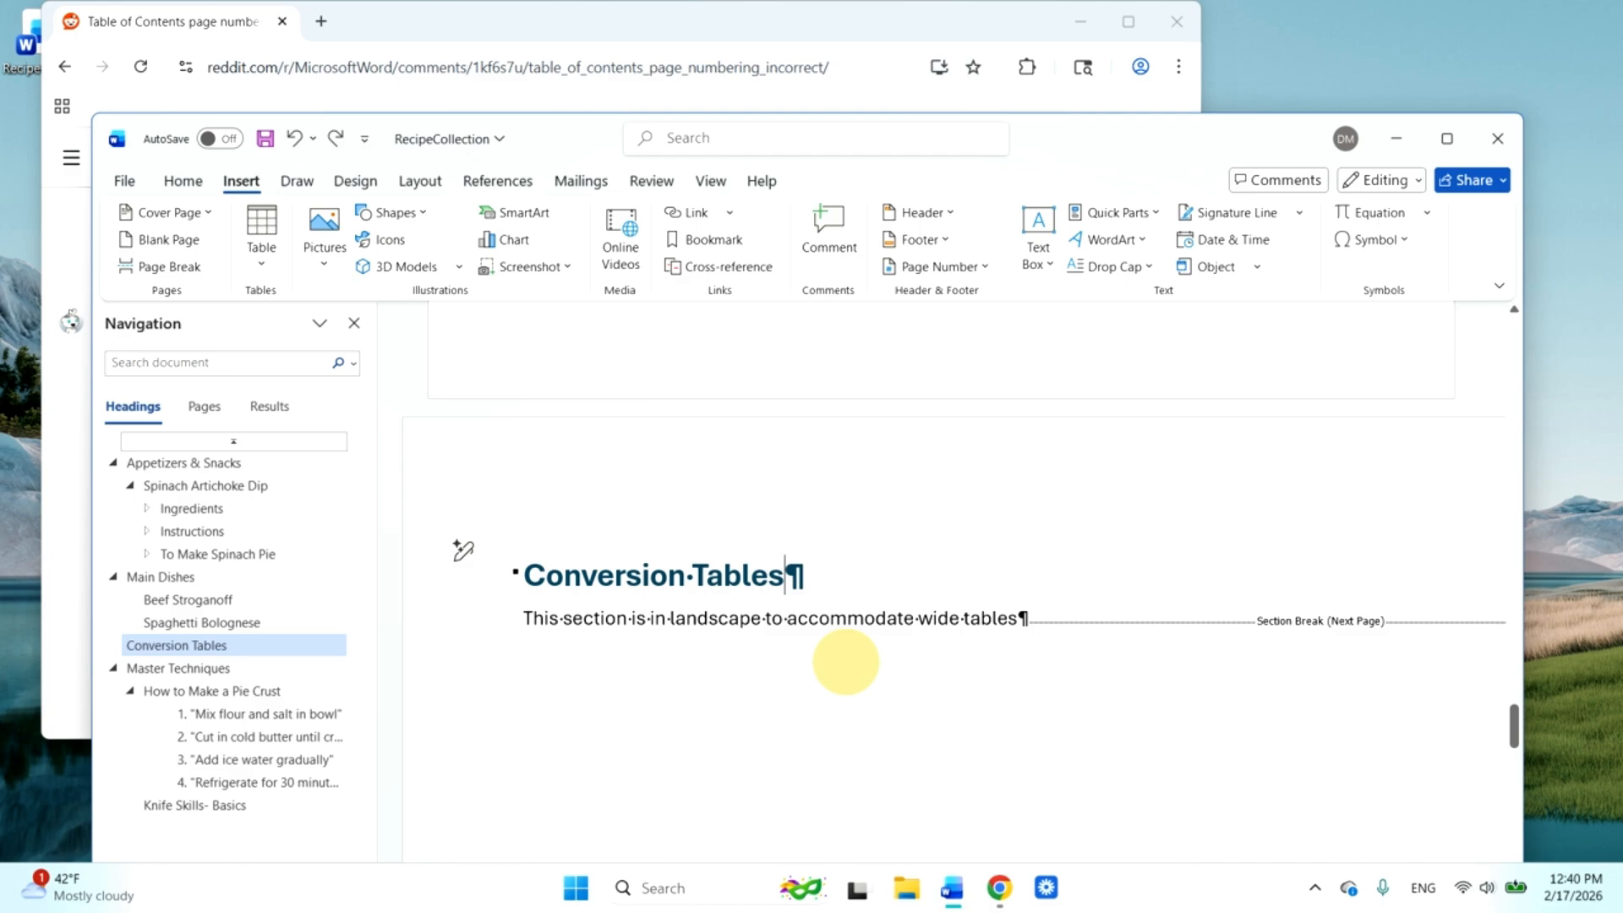
- Set the Conversion Tables section's page numbering to "Continue from previous section"
click(185, 183)
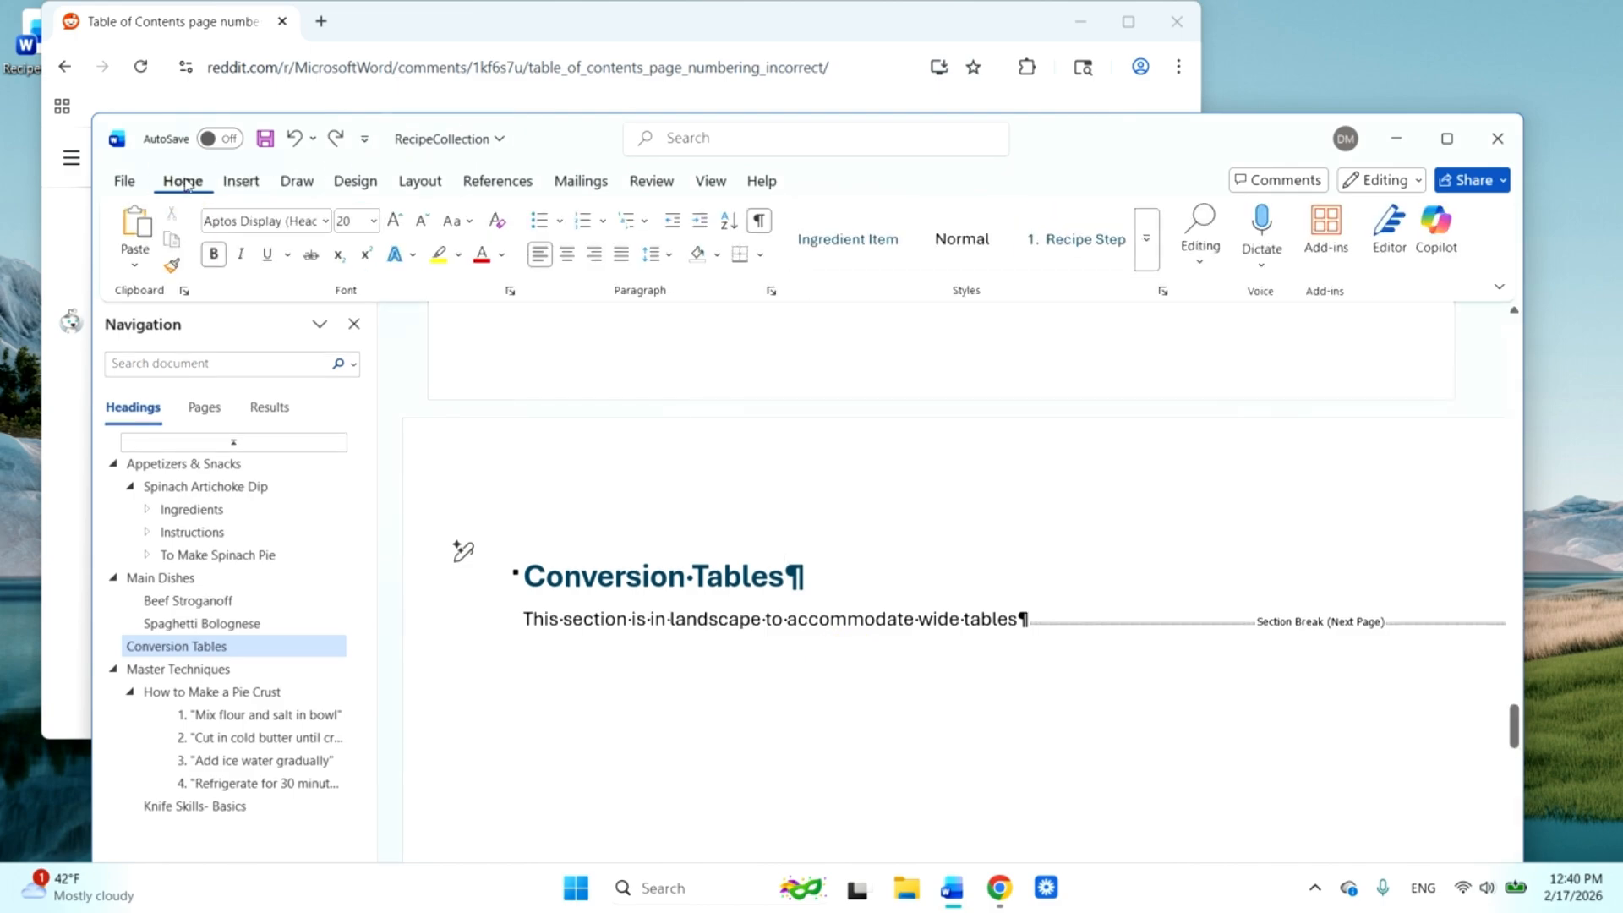
click(228, 186)
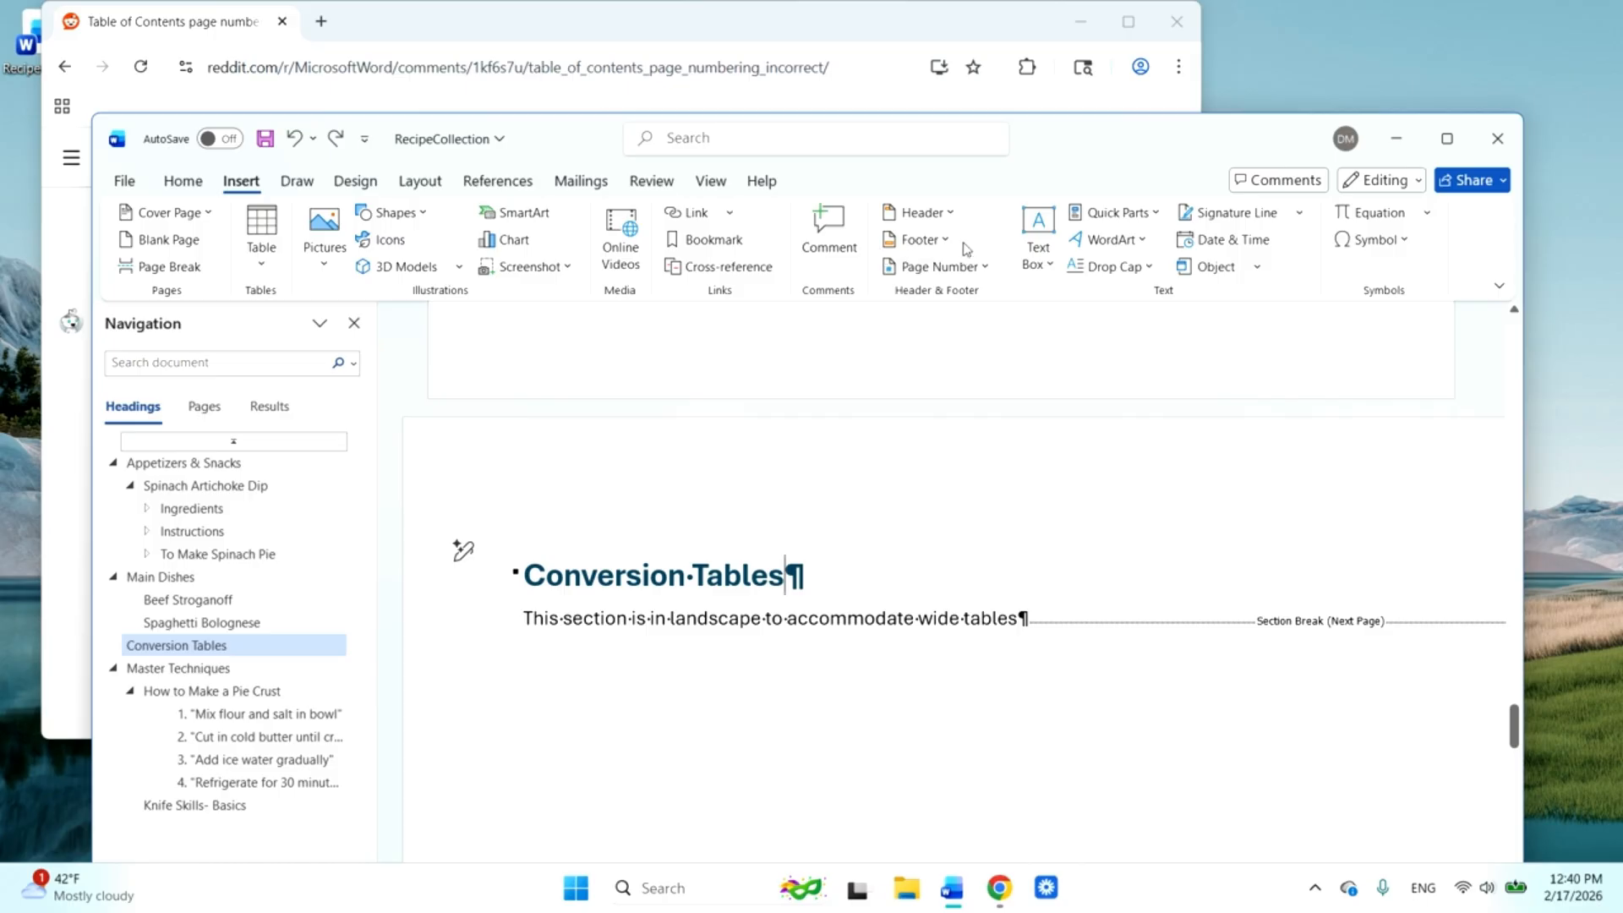
click(980, 269)
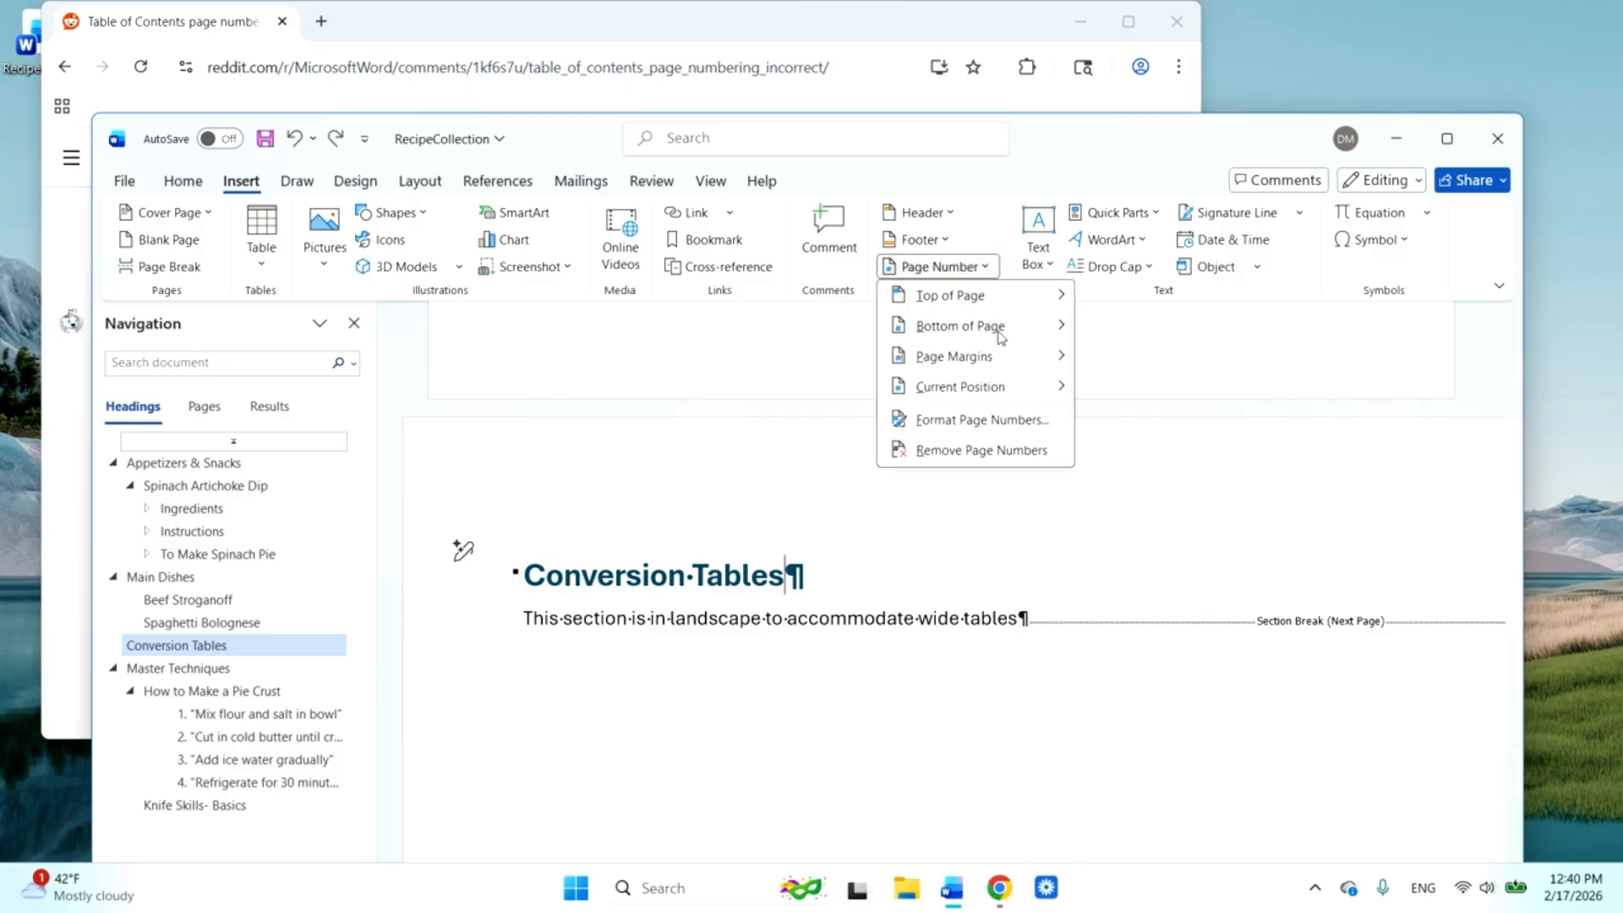
click(1011, 421)
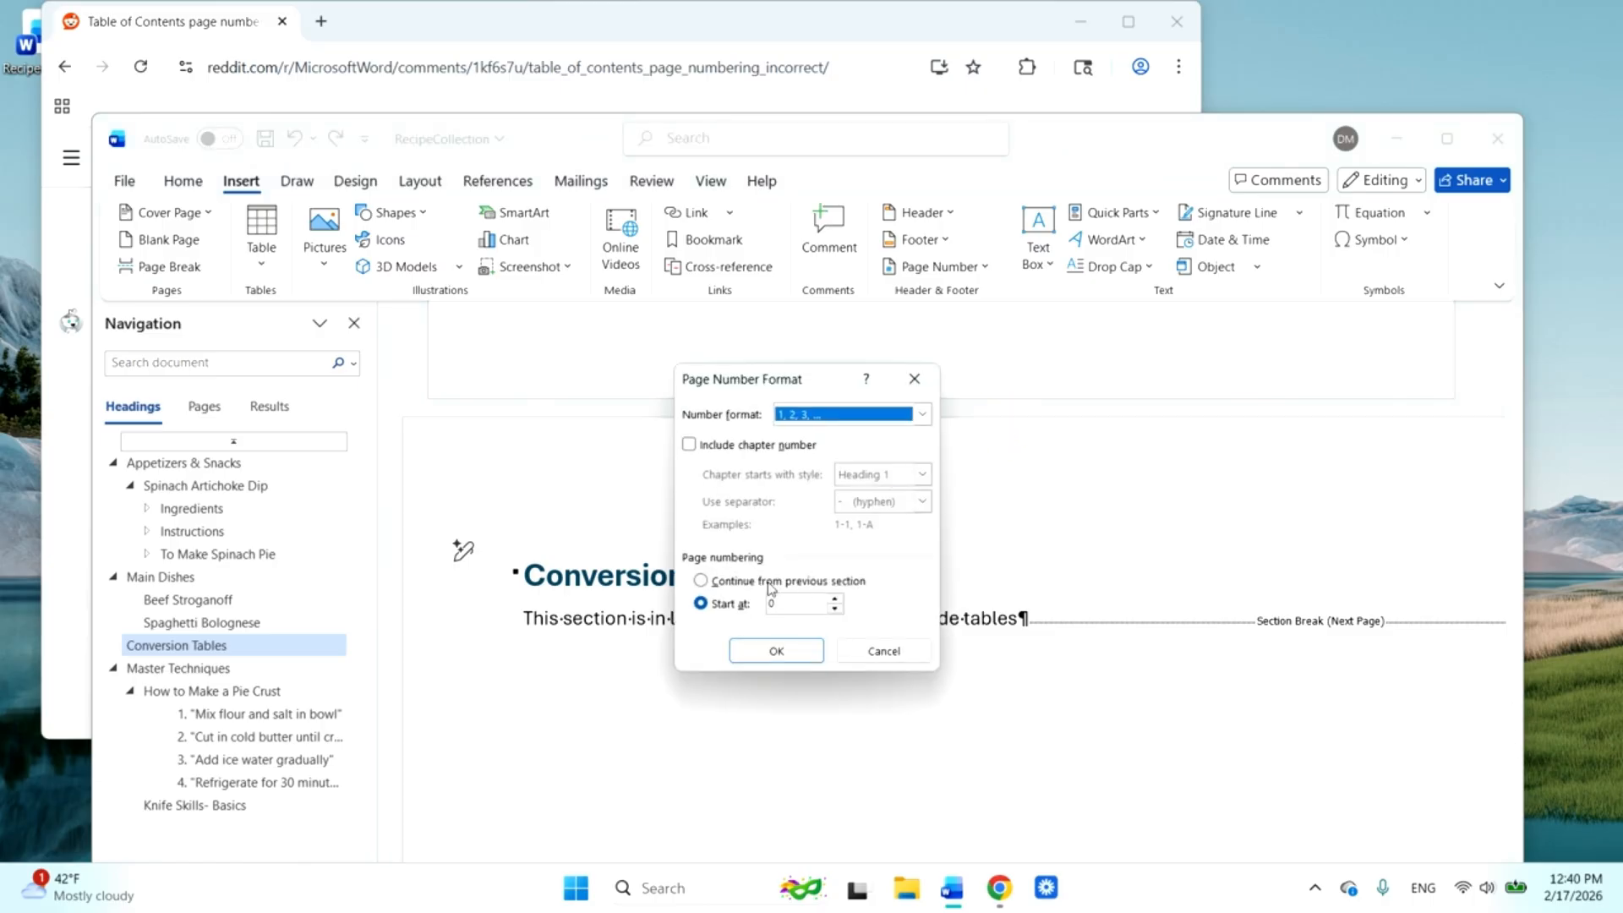
click(770, 582)
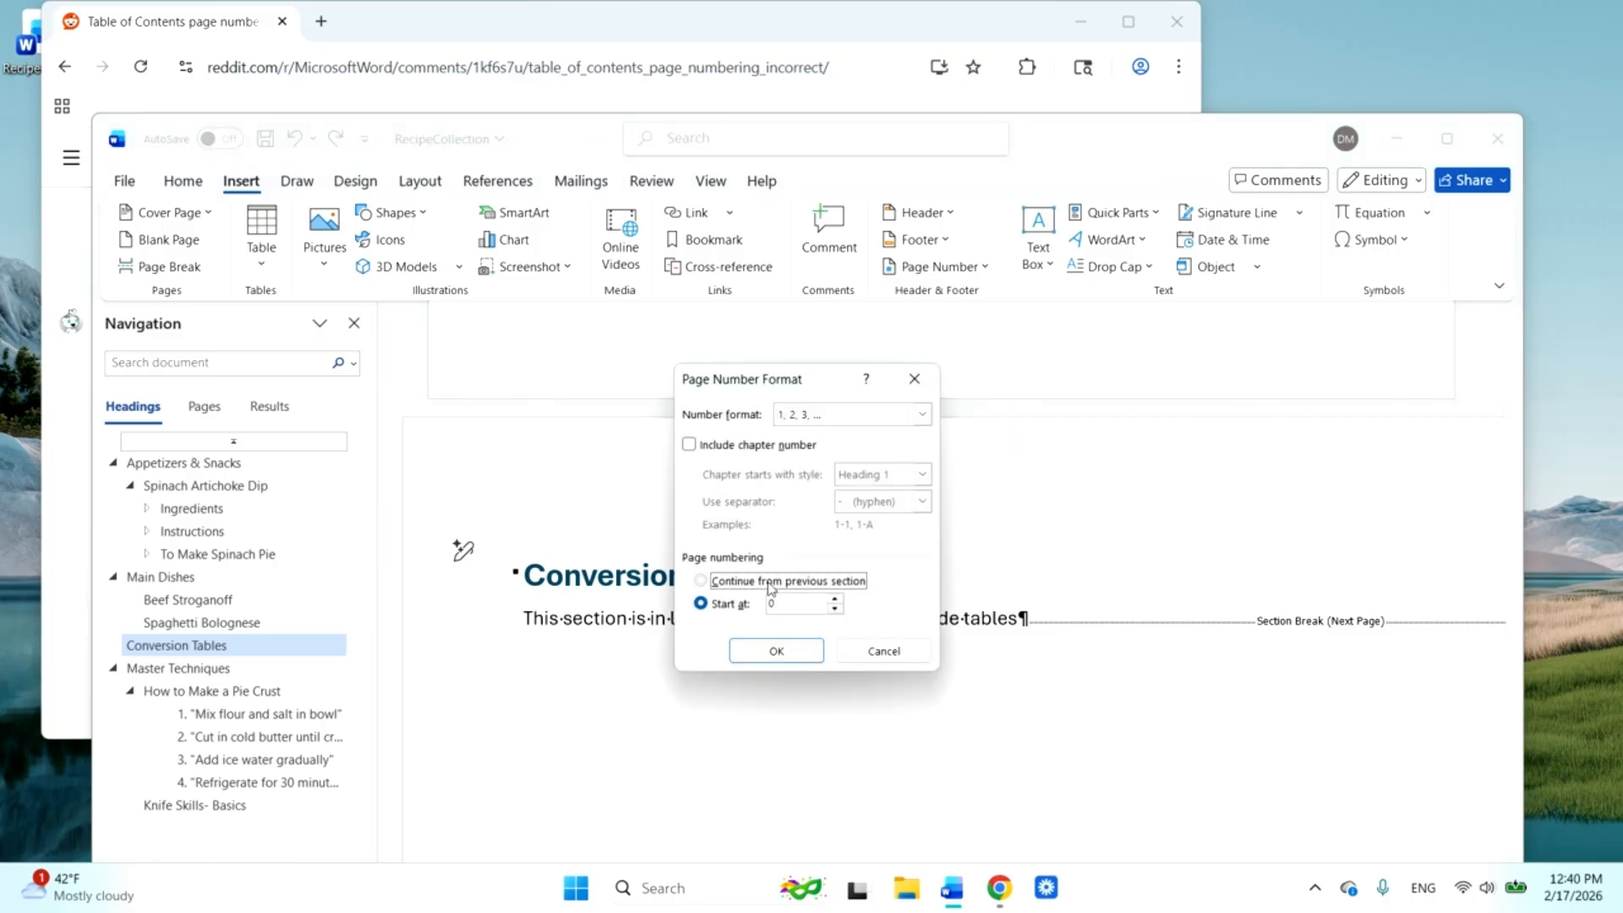
click(795, 662)
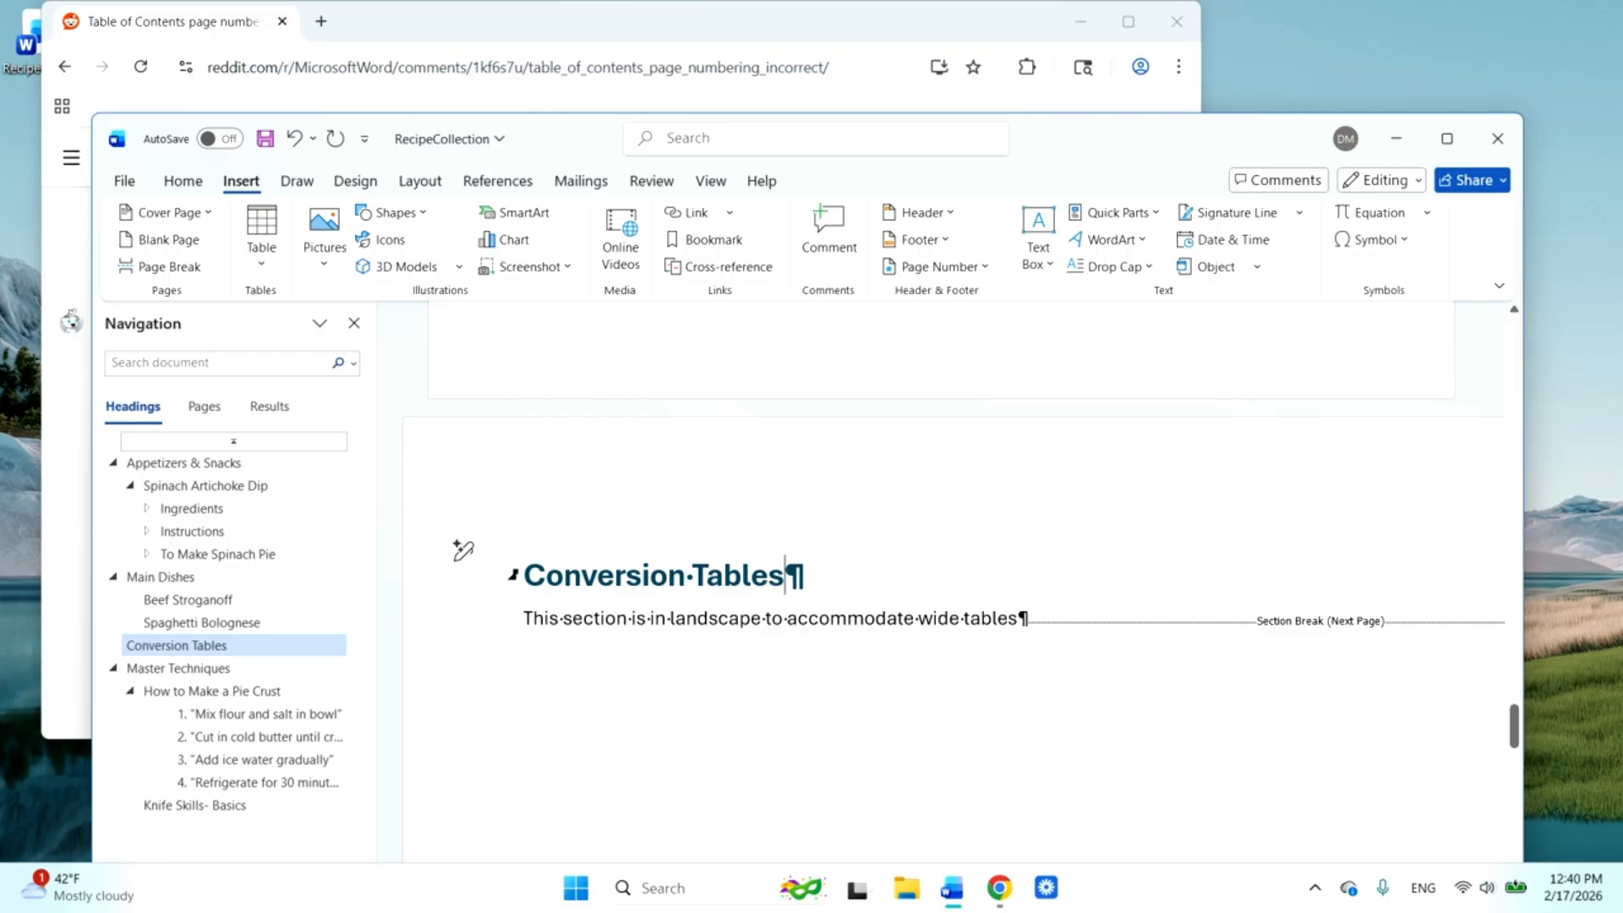
- Go to the Master Techniques heading and set its section's page numbering to "Continue from previous section"
scroll(940, 583, down, 13)
scroll(940, 583, up, 1)
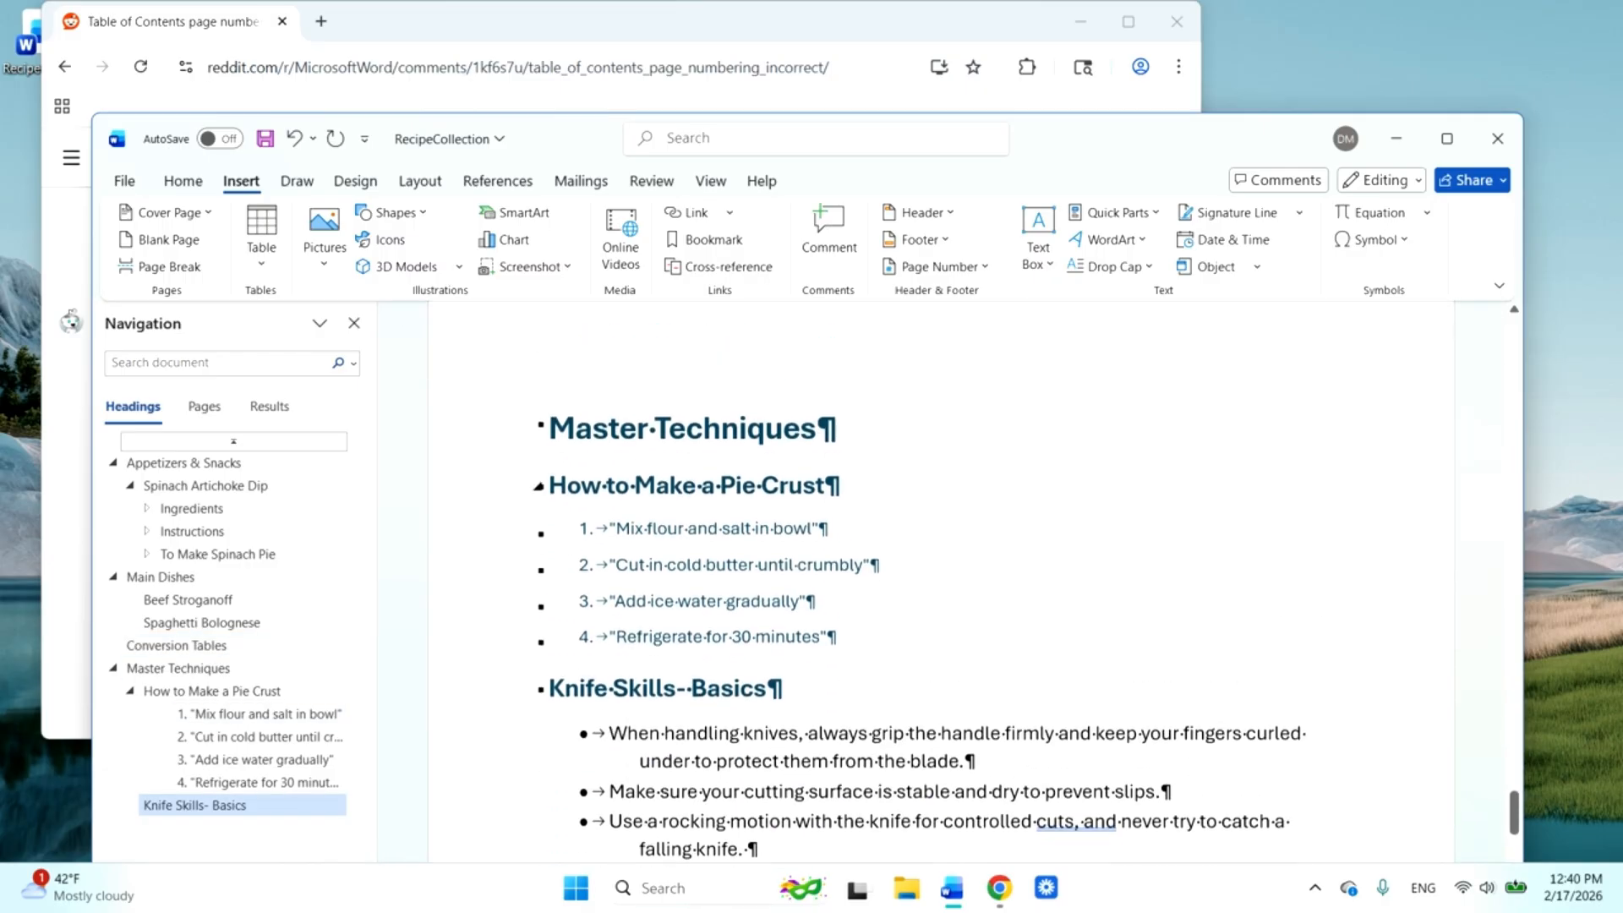
click(542, 459)
click(550, 459)
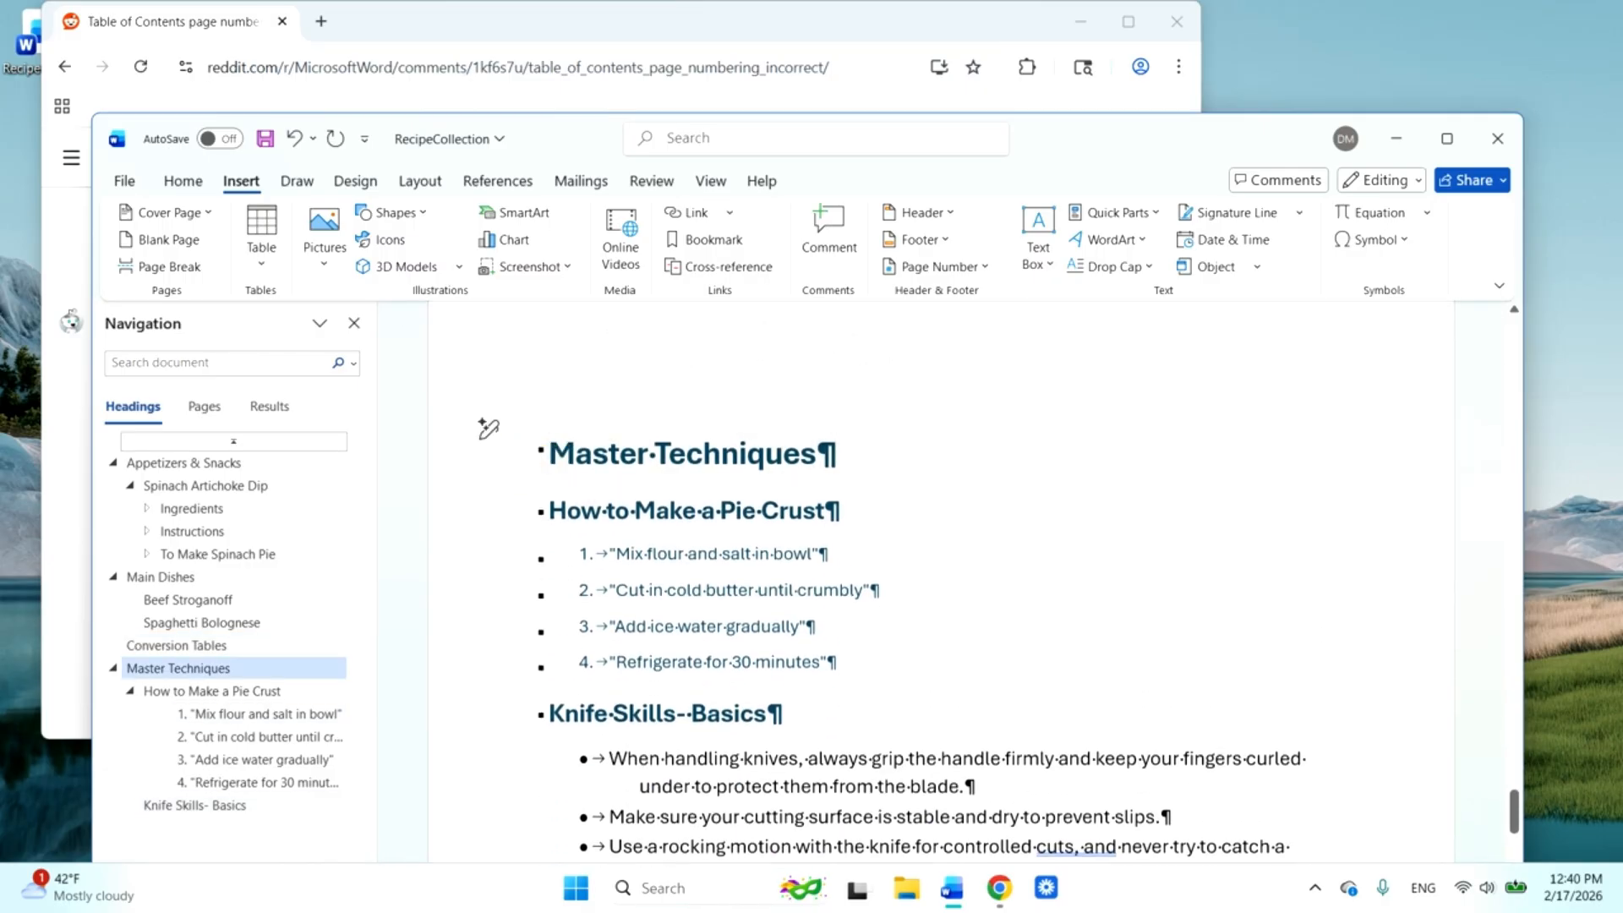
click(983, 267)
click(995, 417)
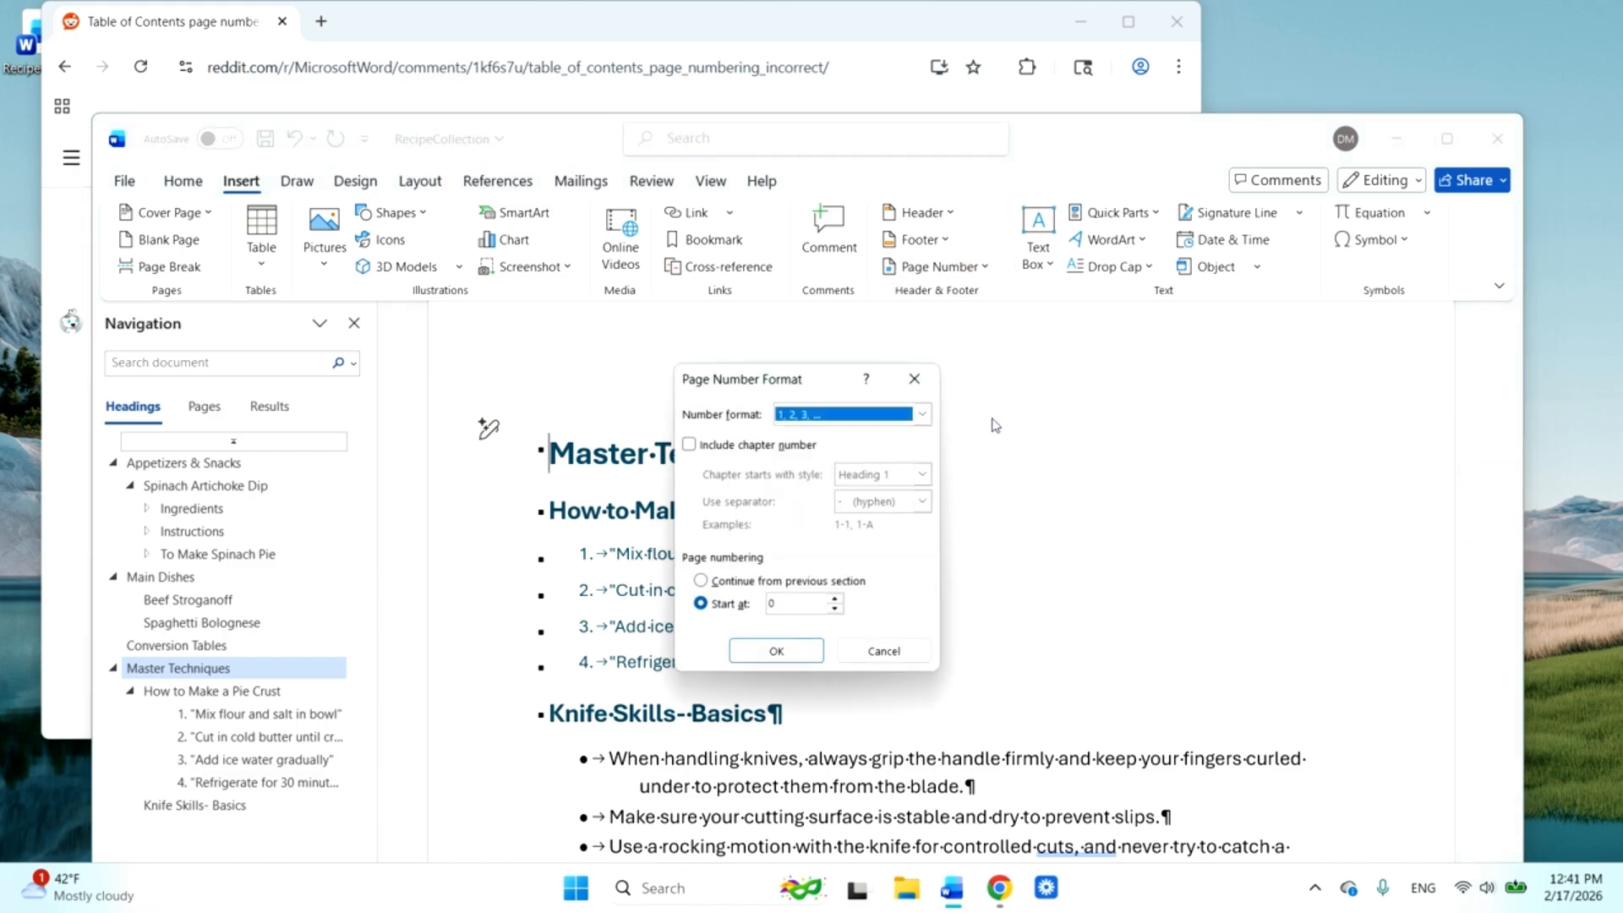
click(816, 582)
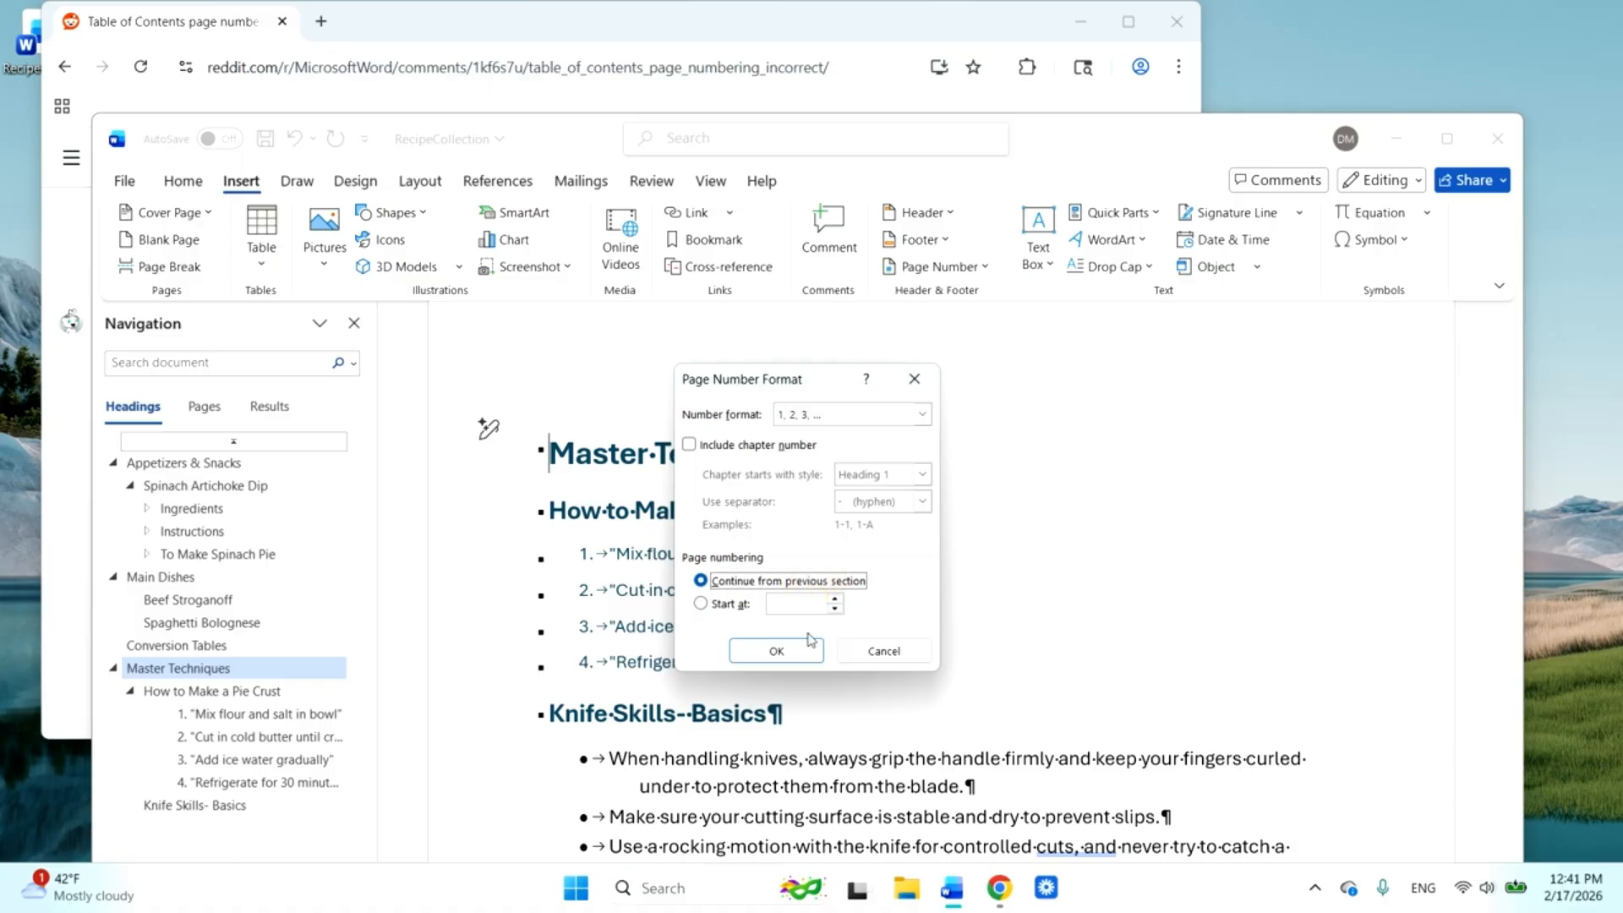
click(775, 651)
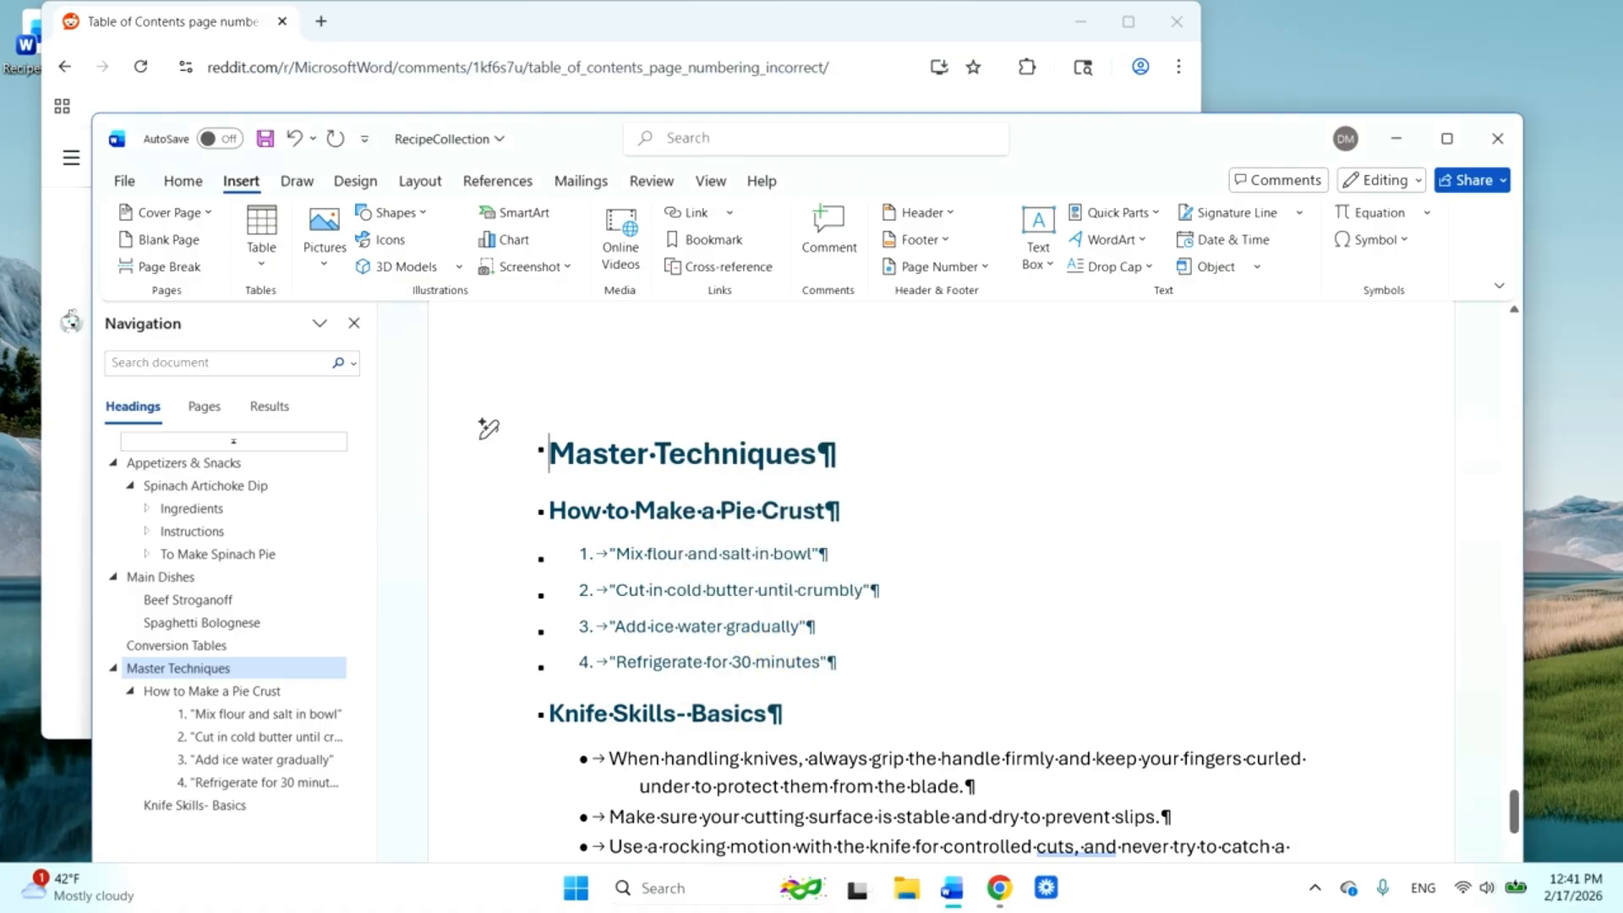
- Return to the Table of Contents page and turn off the display of formatting marks
drag(1514, 813, 1482, 431)
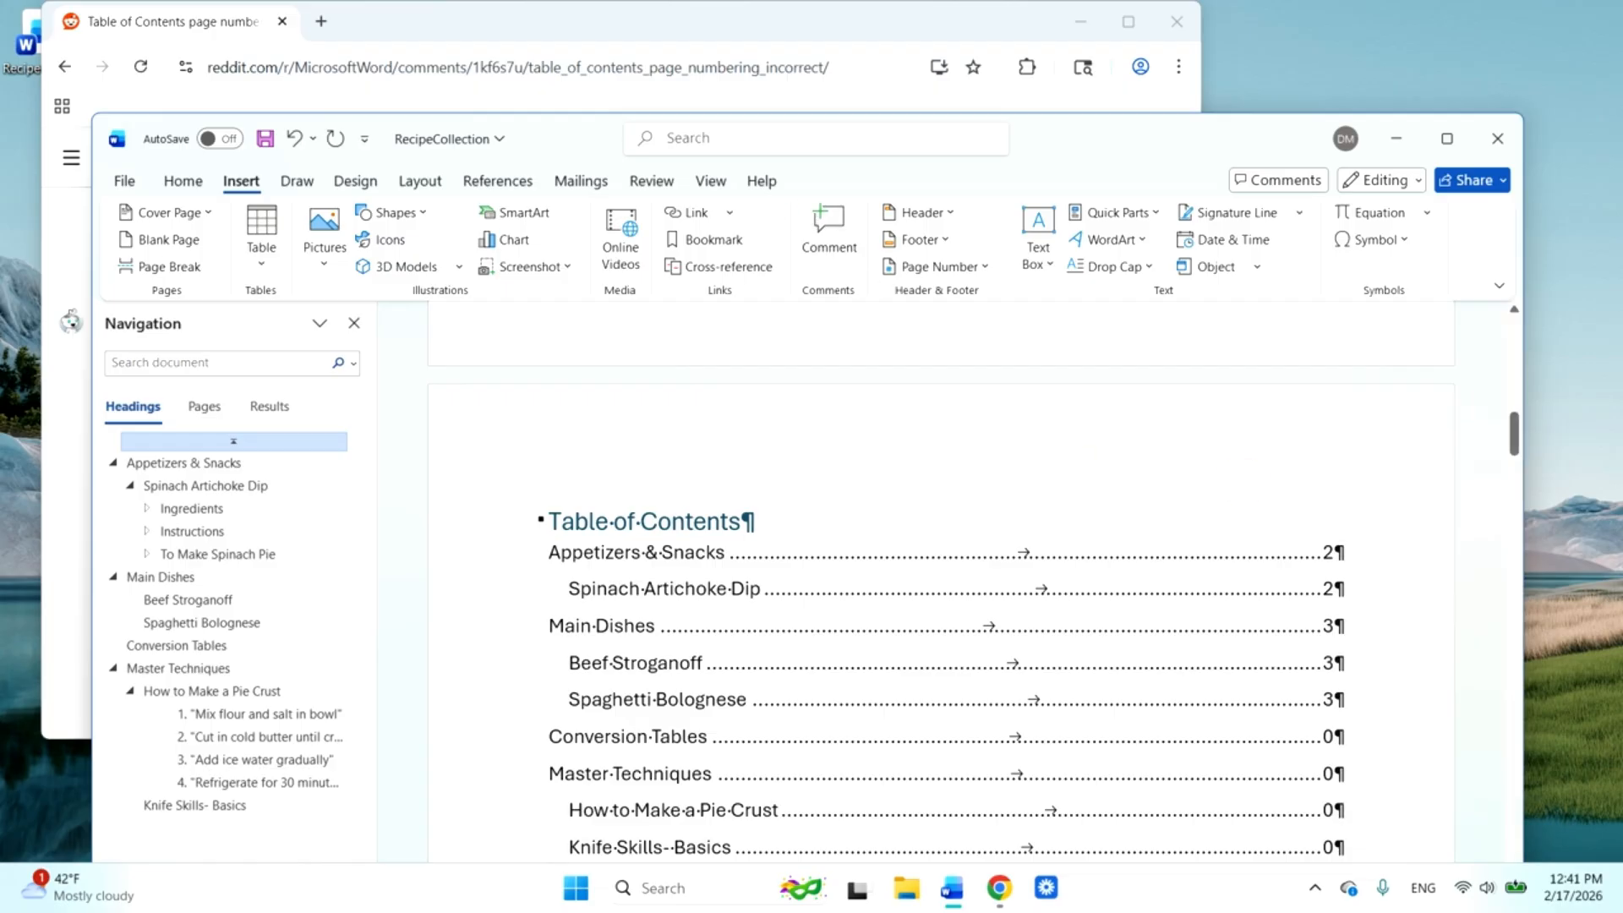
drag(1216, 132, 1204, 35)
drag(1387, 838, 1378, 839)
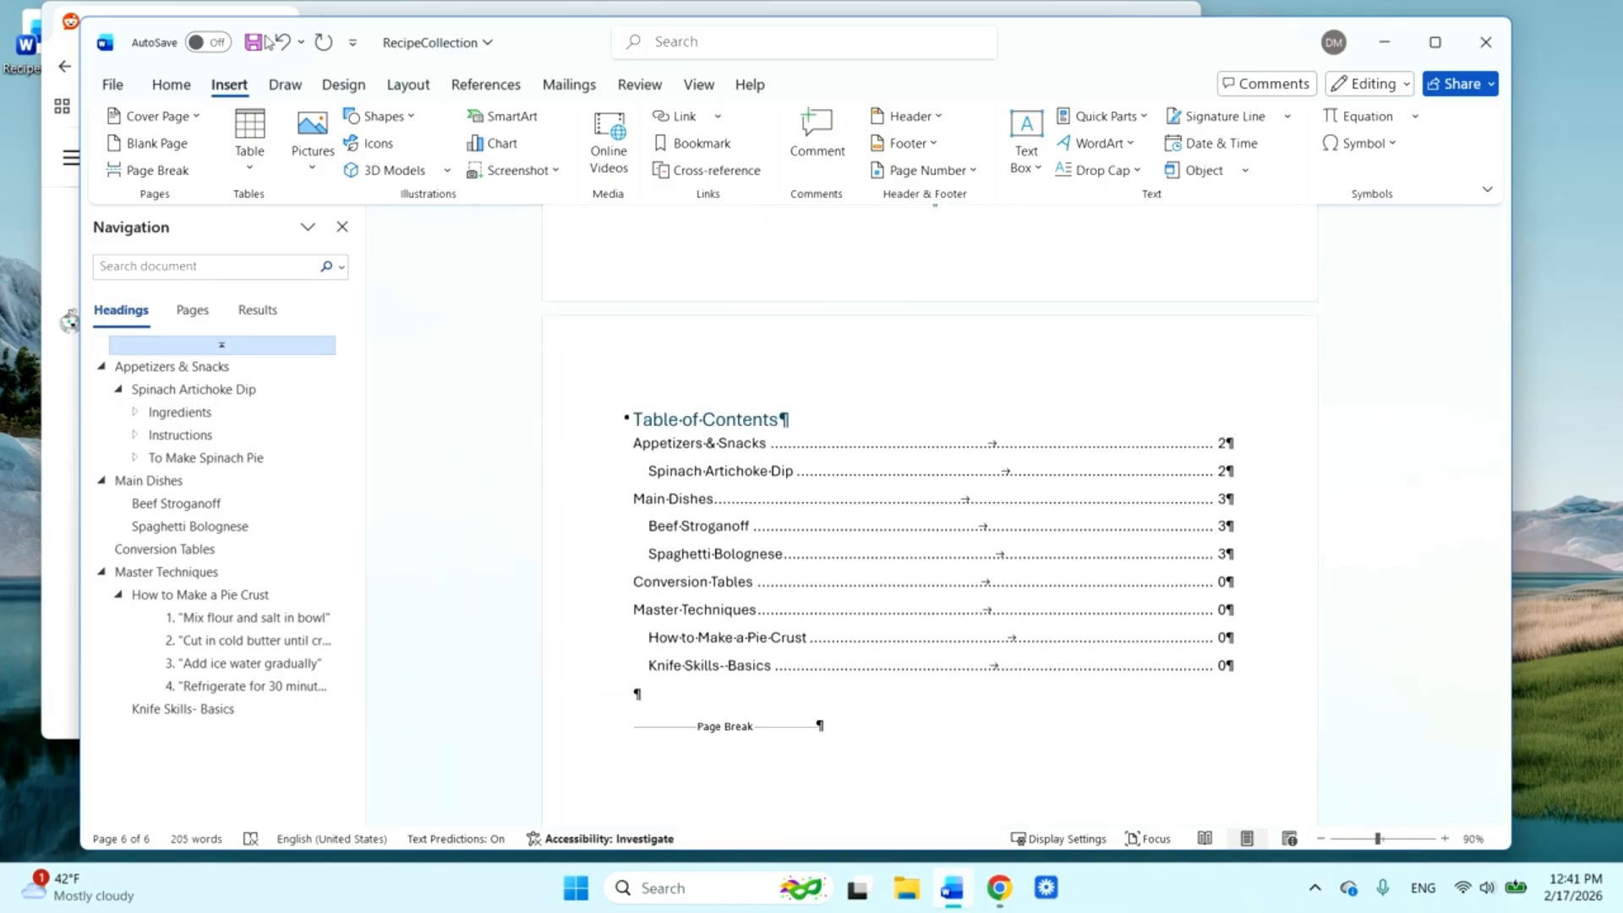
click(172, 84)
click(746, 125)
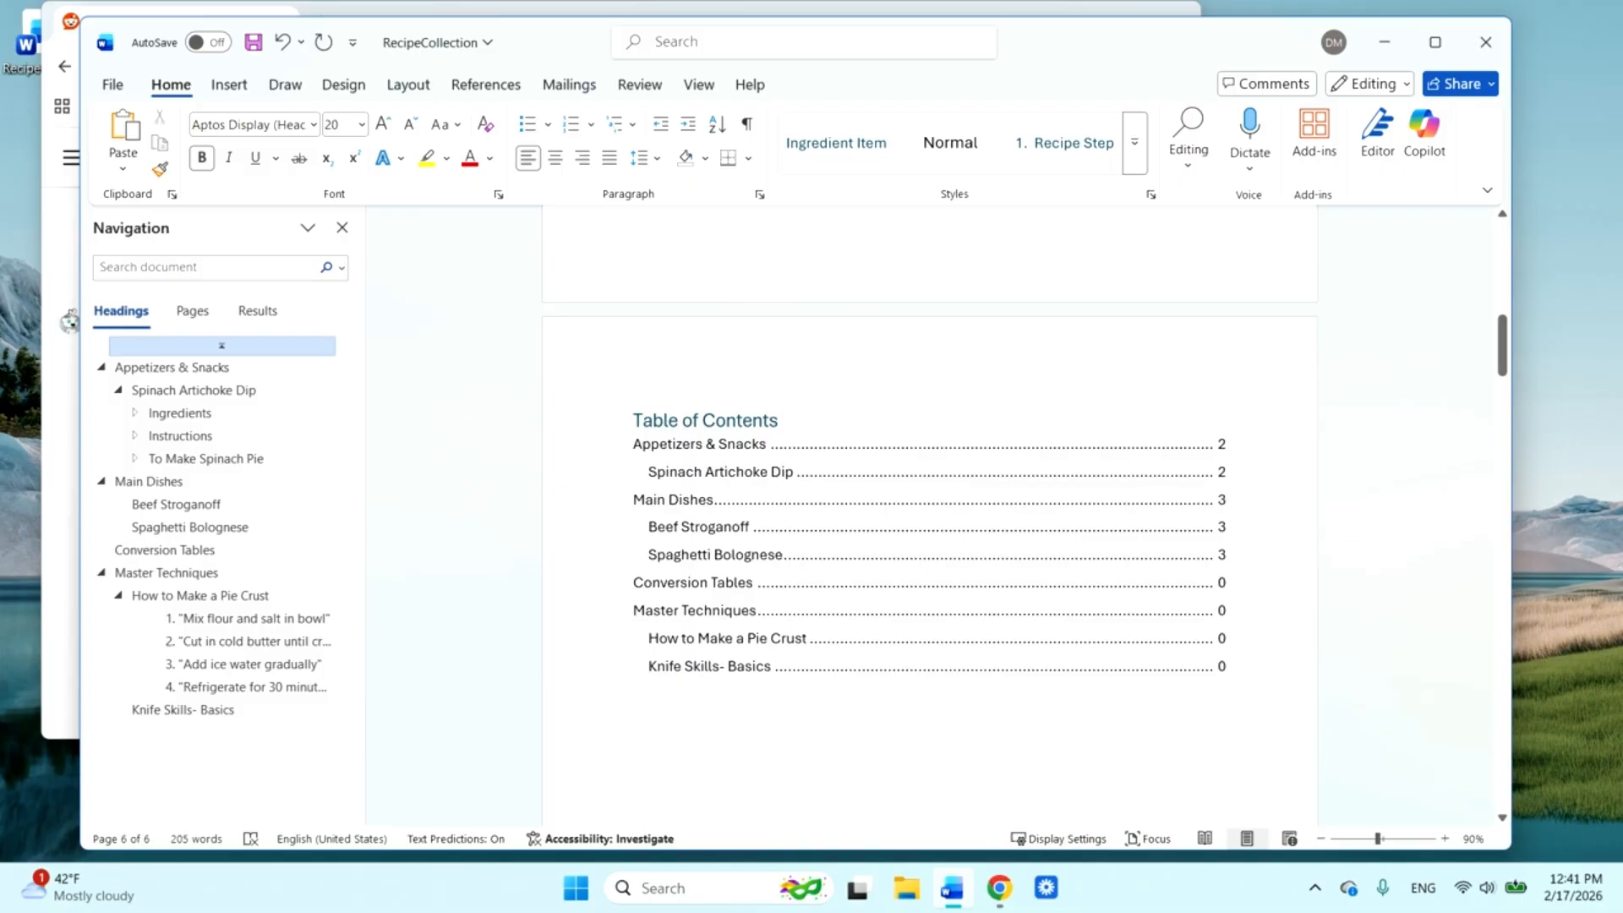
- Update the table of contents using the "Update page numbers only" option
click(588, 444)
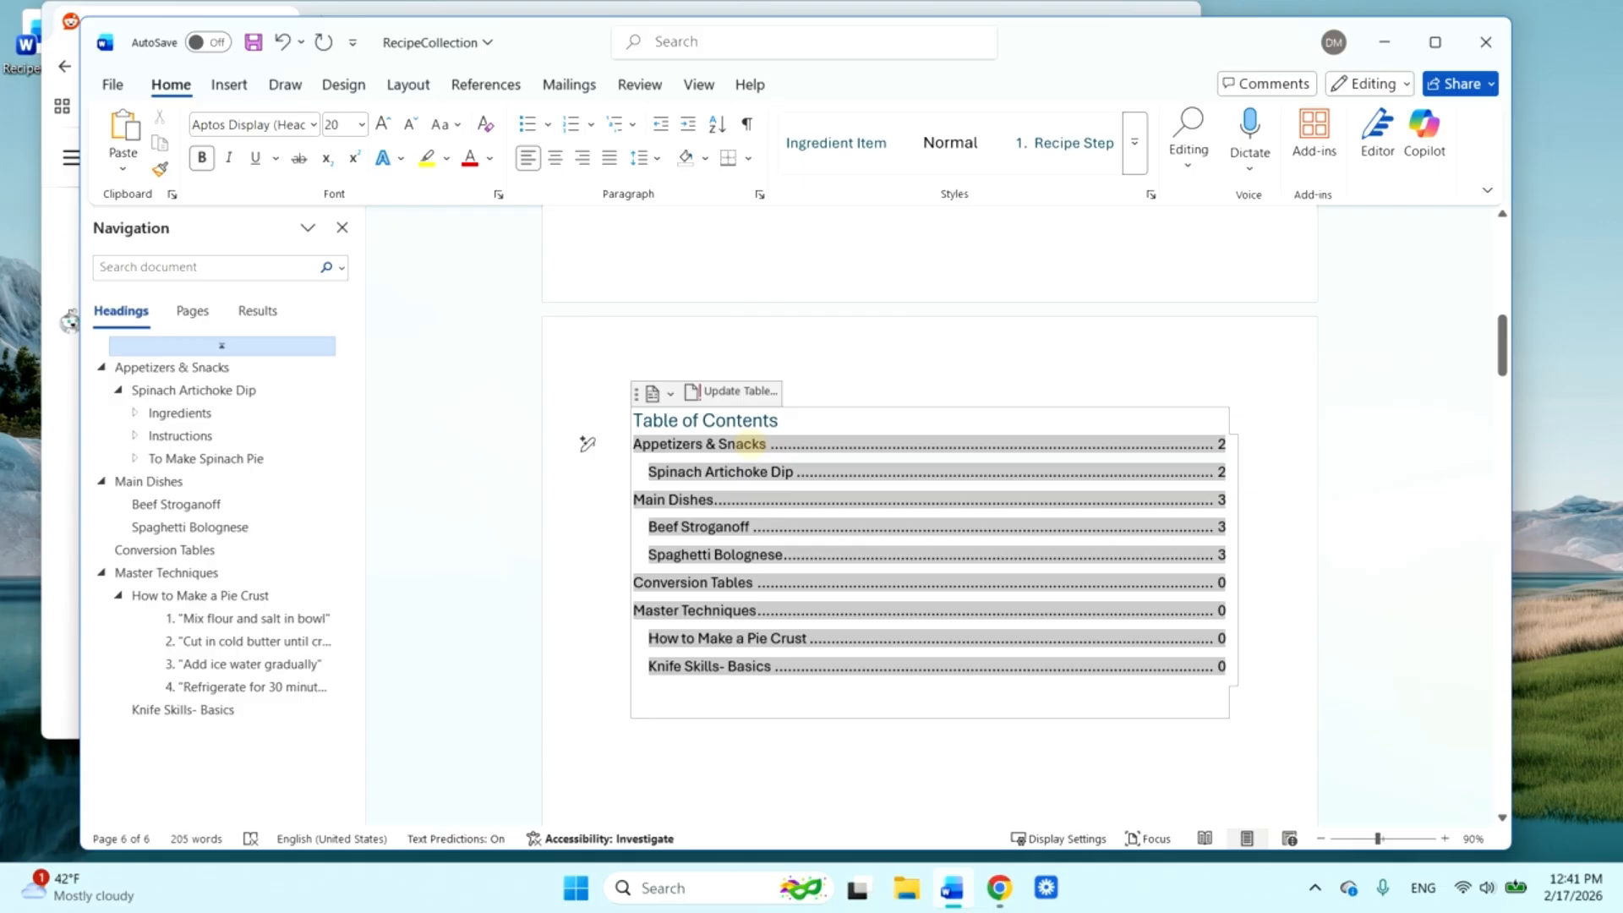
click(725, 391)
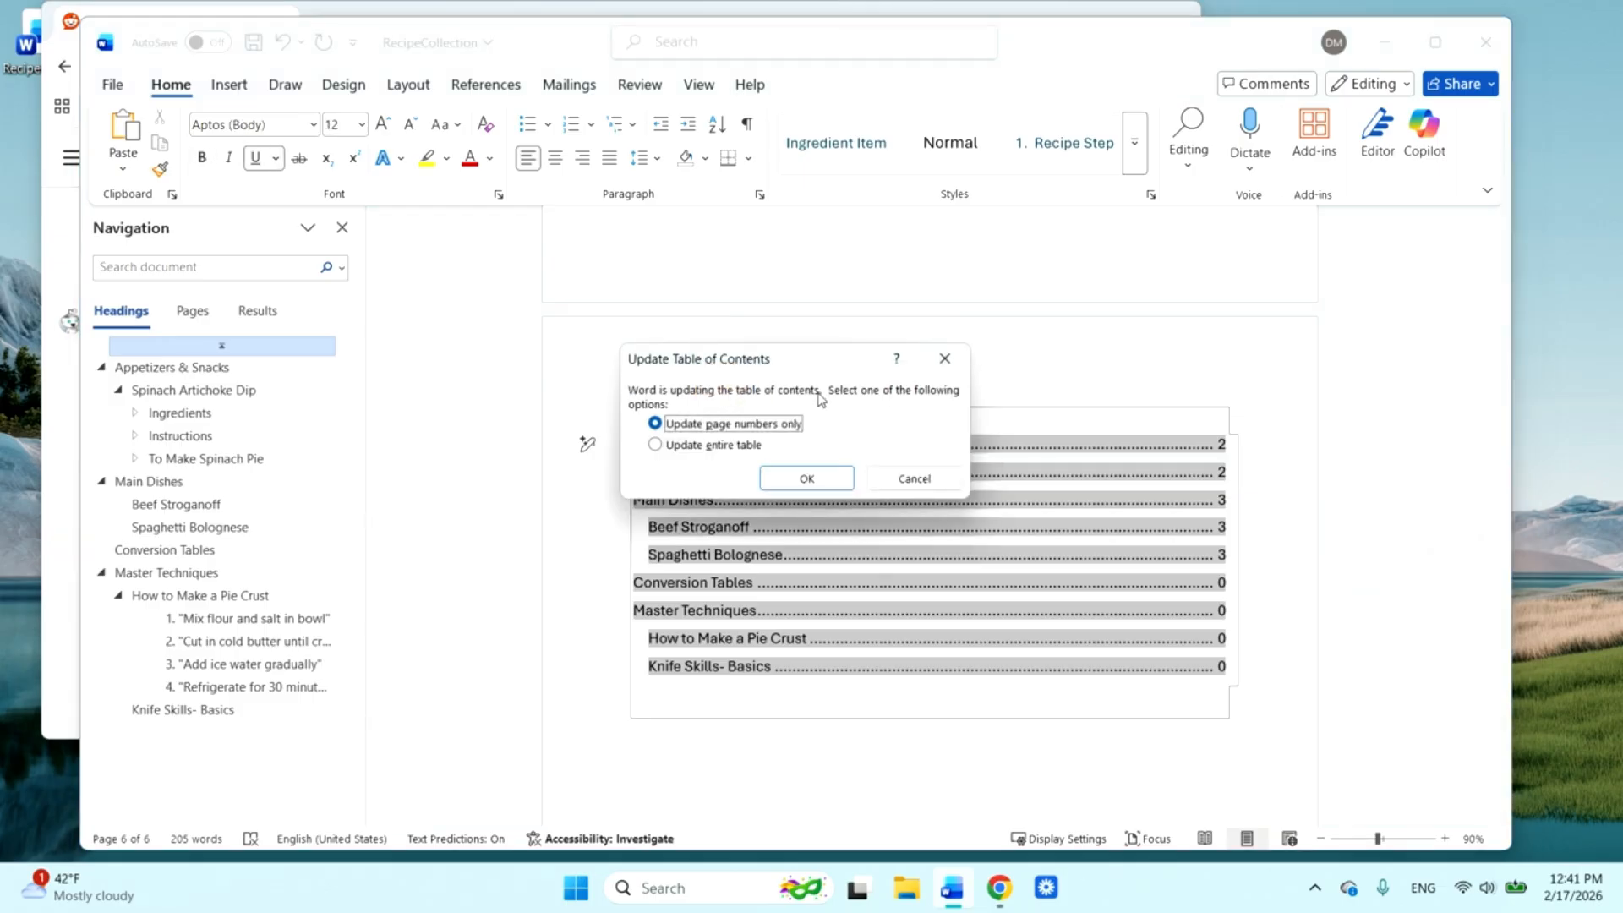
click(808, 479)
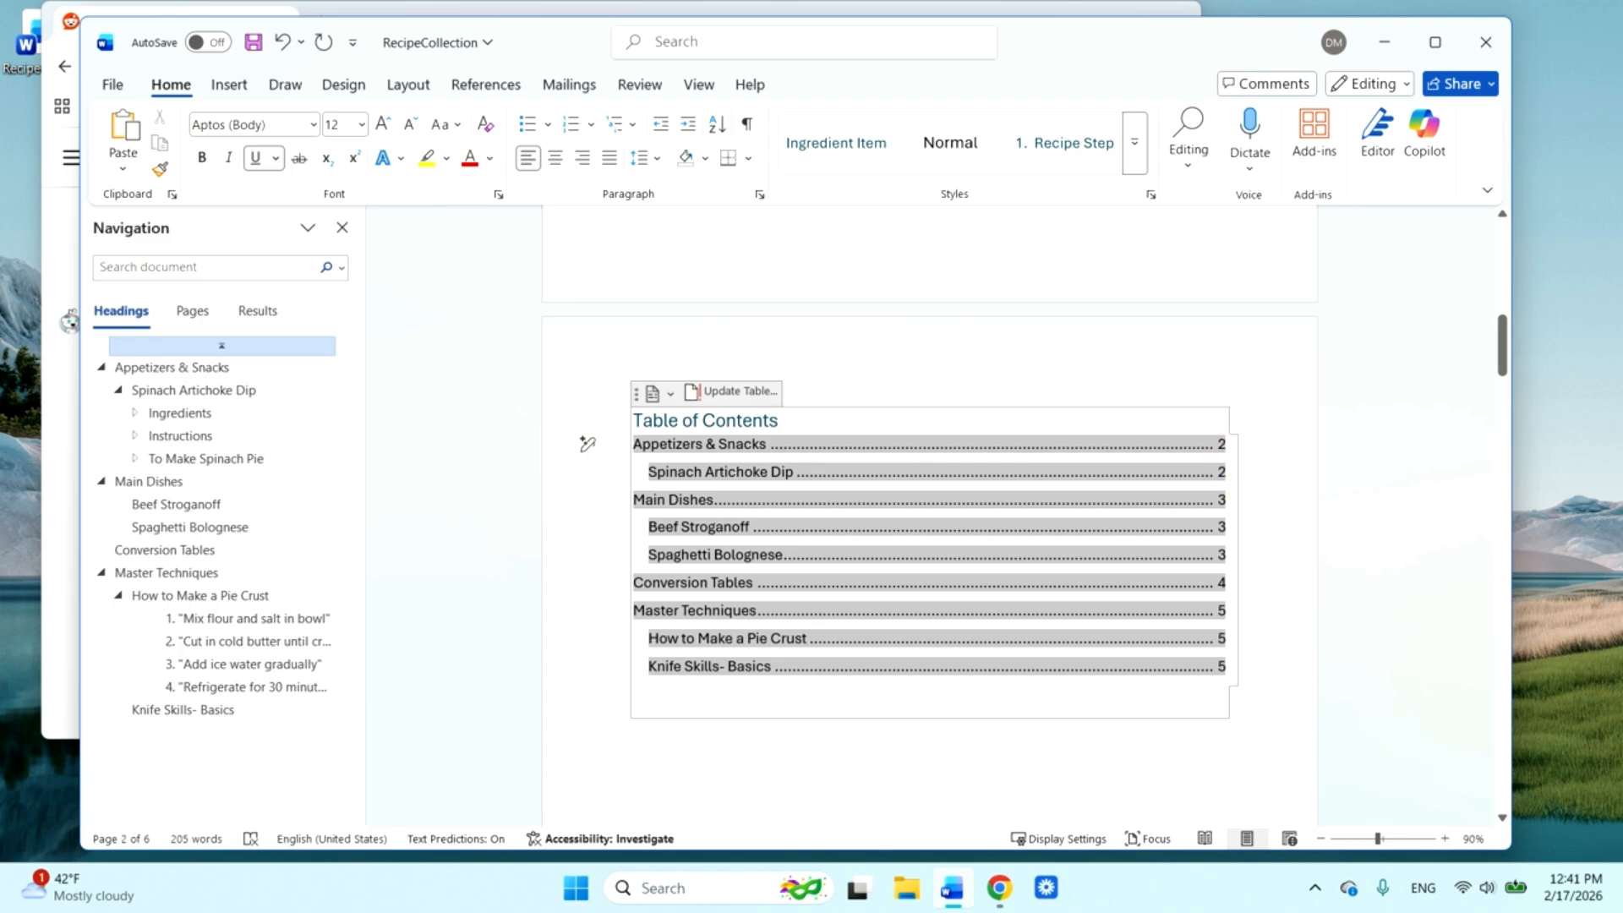
click(588, 726)
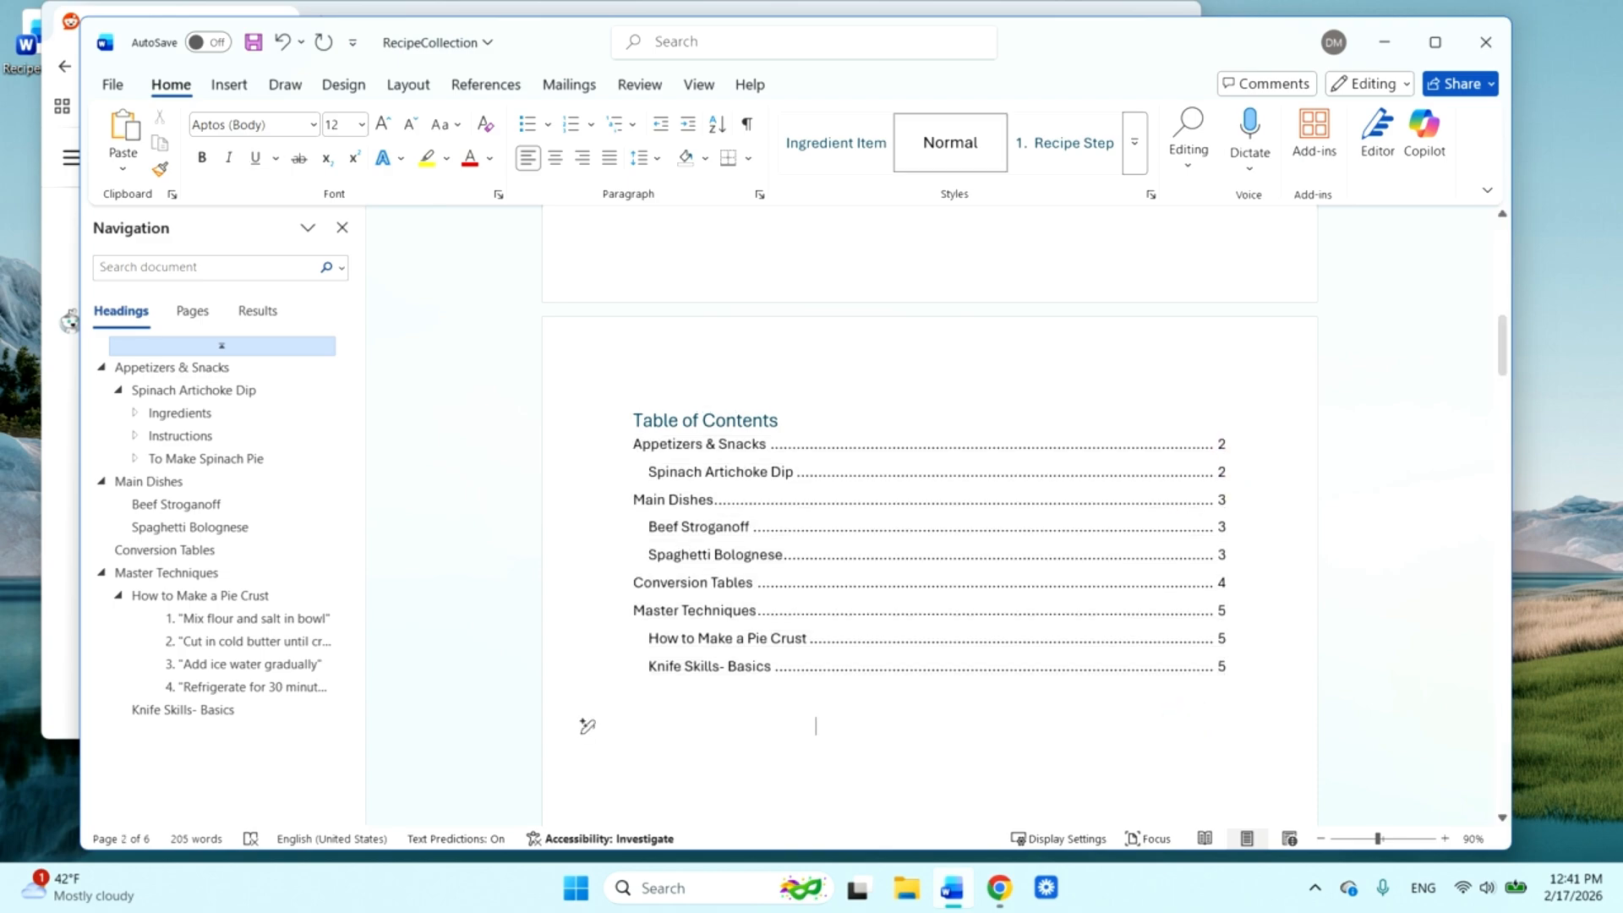
- Open the cover page's footer, check it for a page number, and return to the body text
drag(1497, 342, 1447, 314)
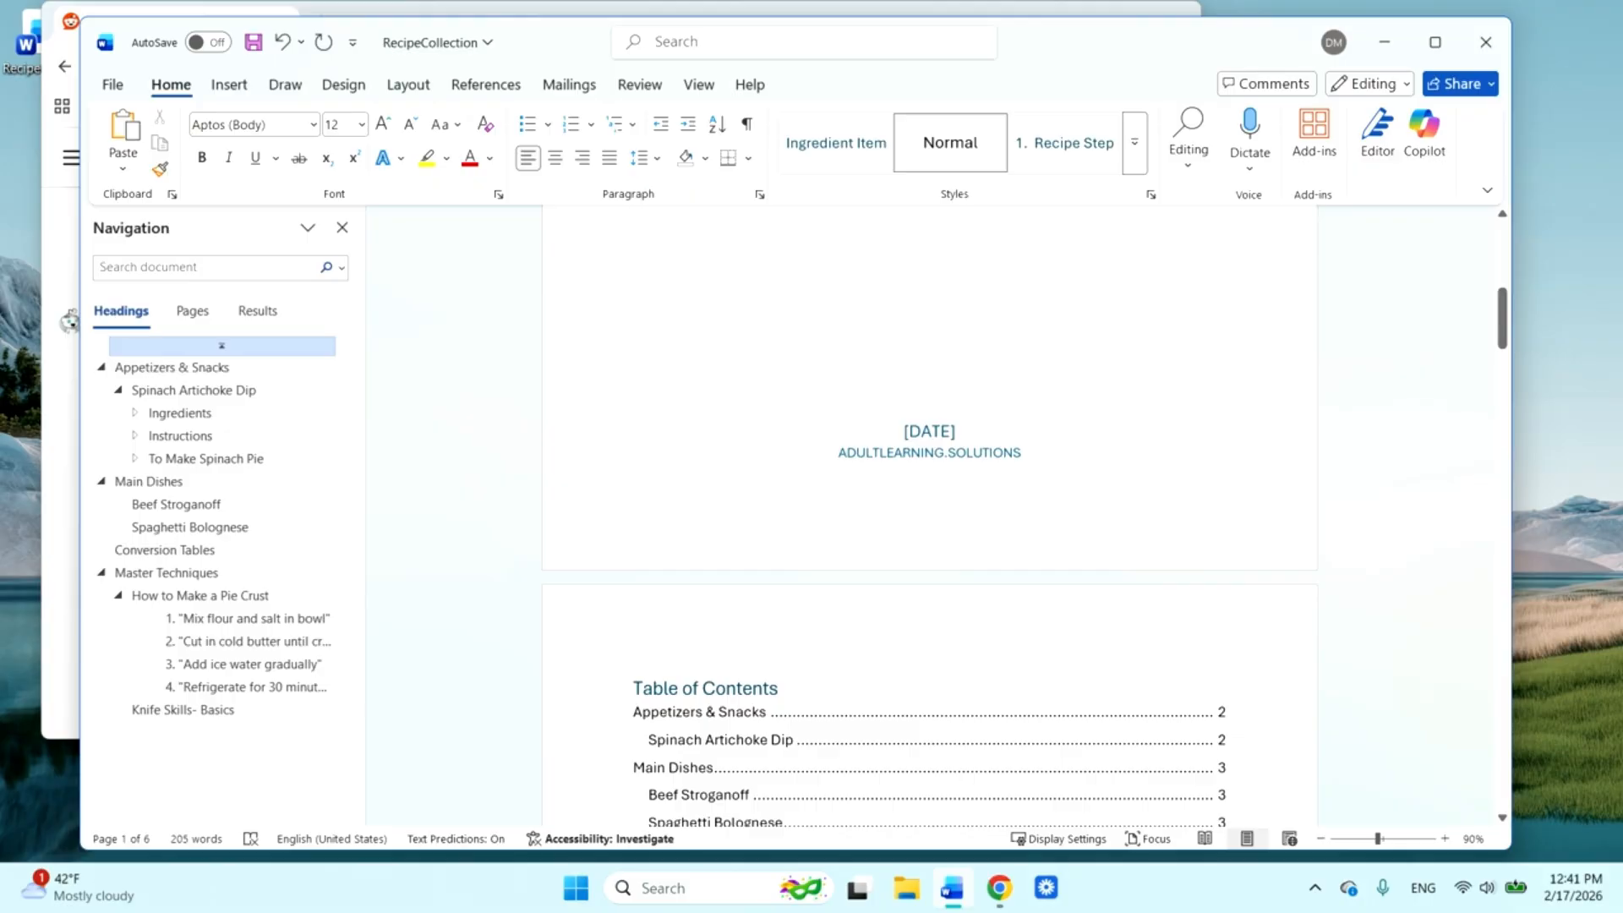
double_click(1231, 536)
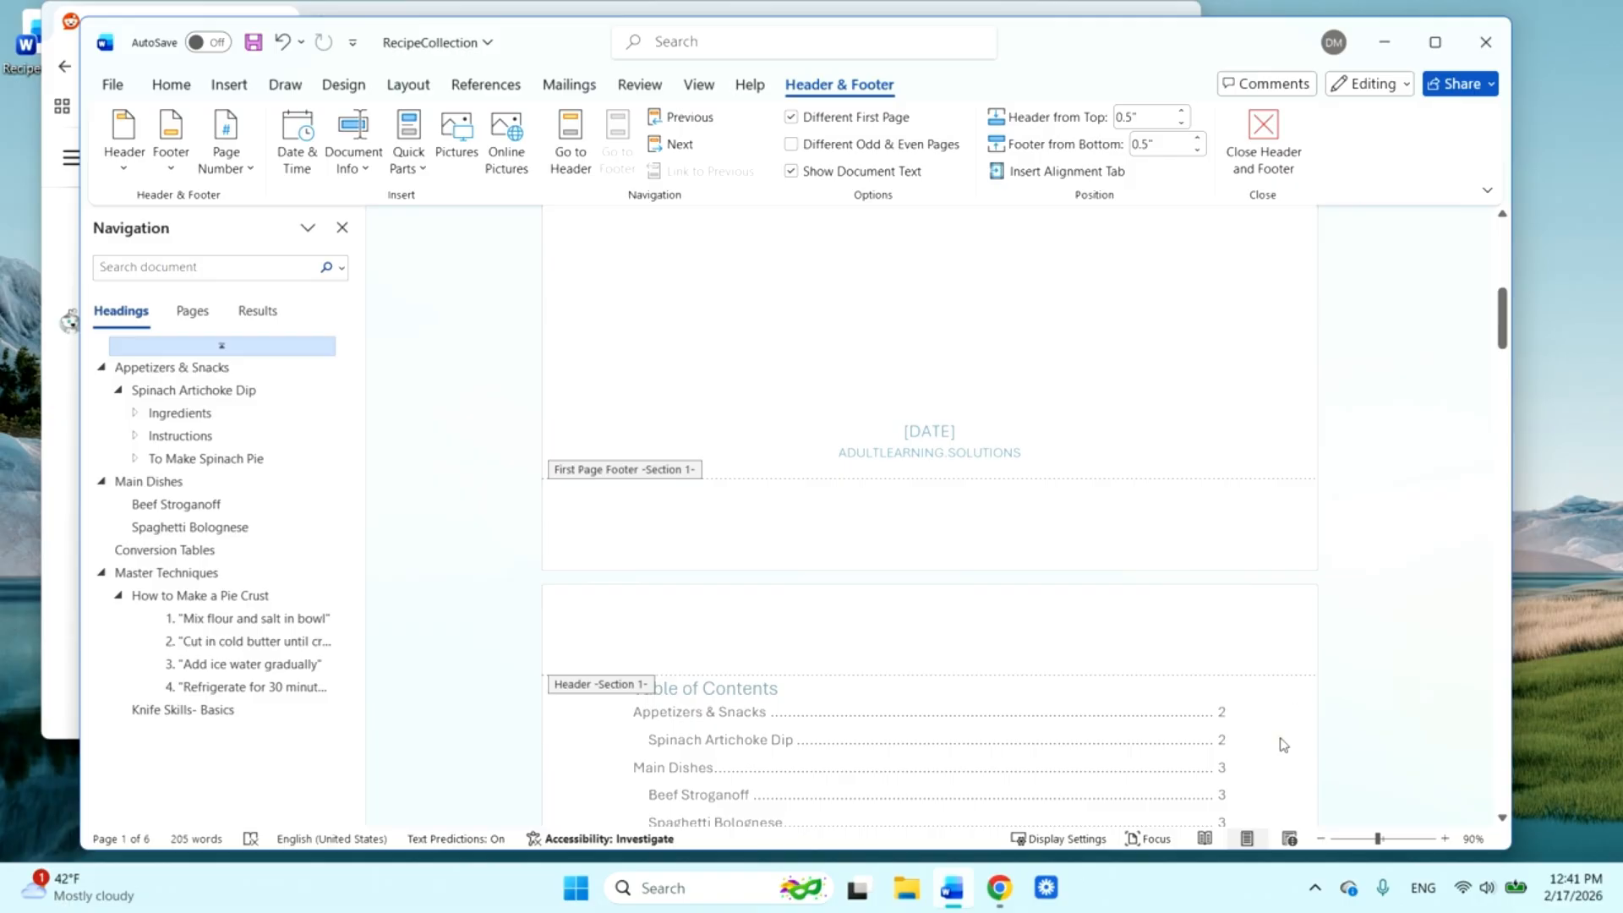
click(990, 616)
click(421, 517)
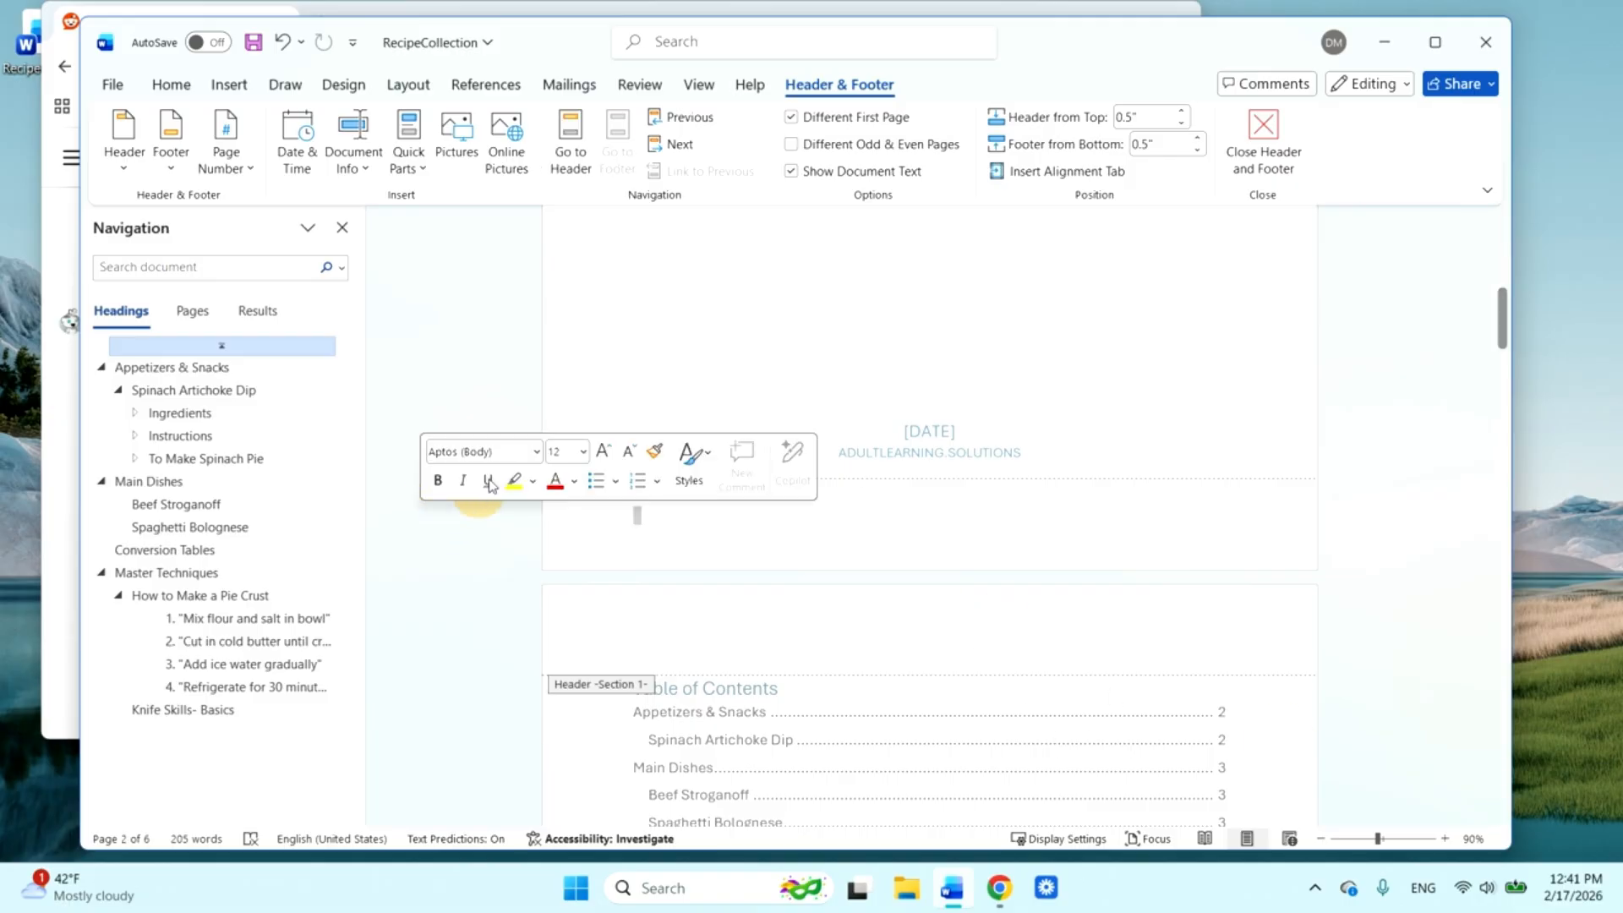
click(599, 341)
double_click(599, 342)
click(1271, 341)
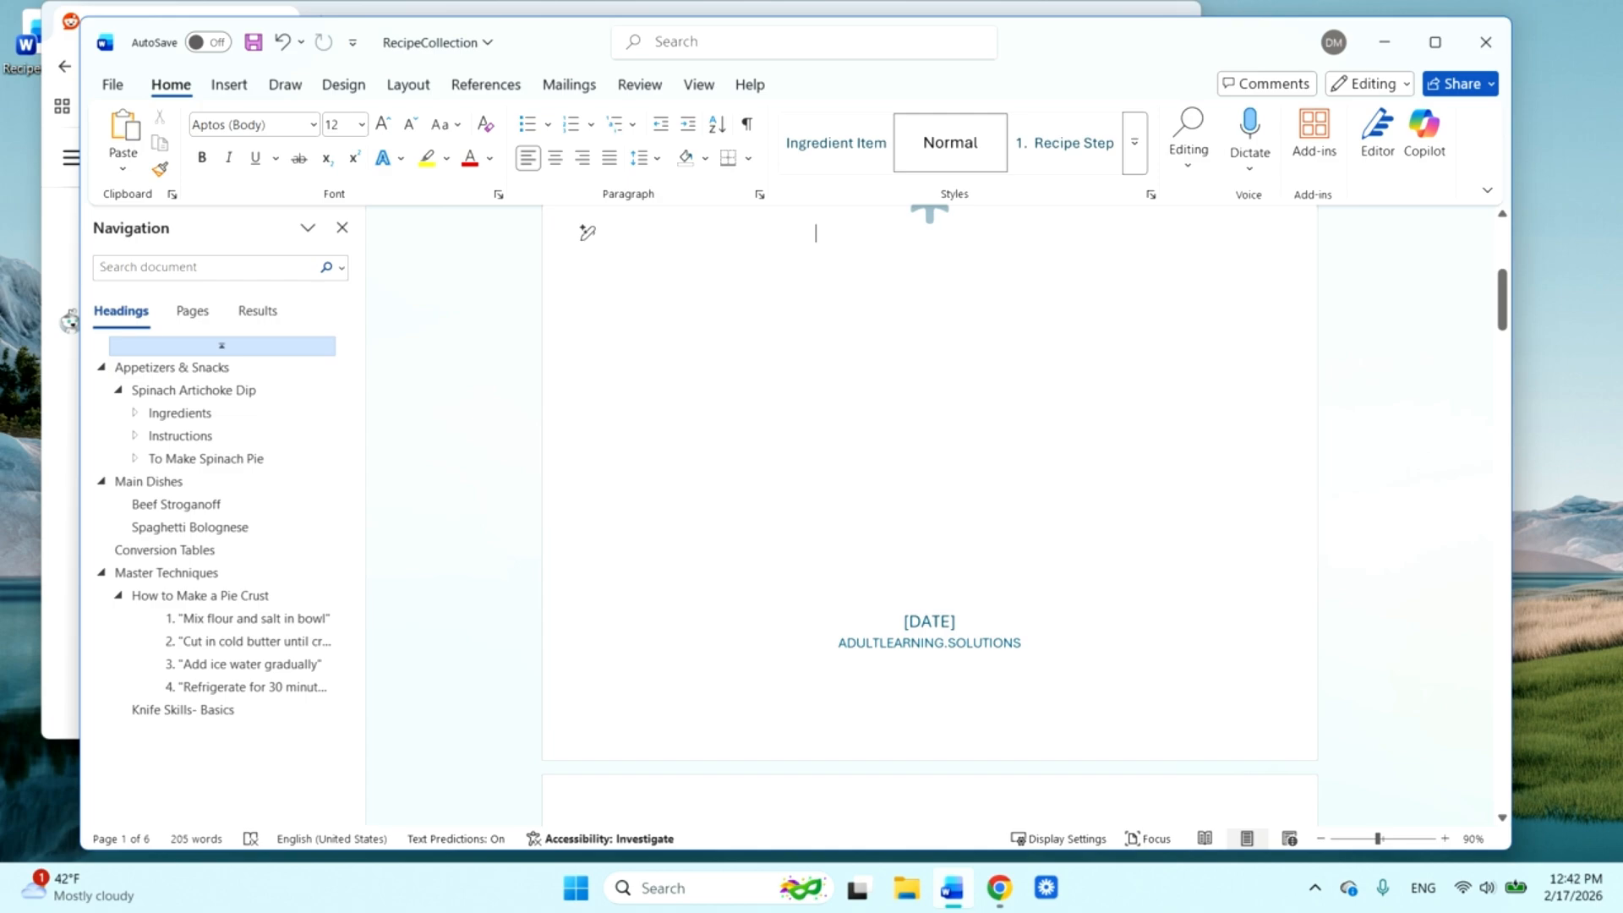
- Open the cover page's footer and insert a bottom-of-page number in the Accent Bar 4 style
double_click(1241, 727)
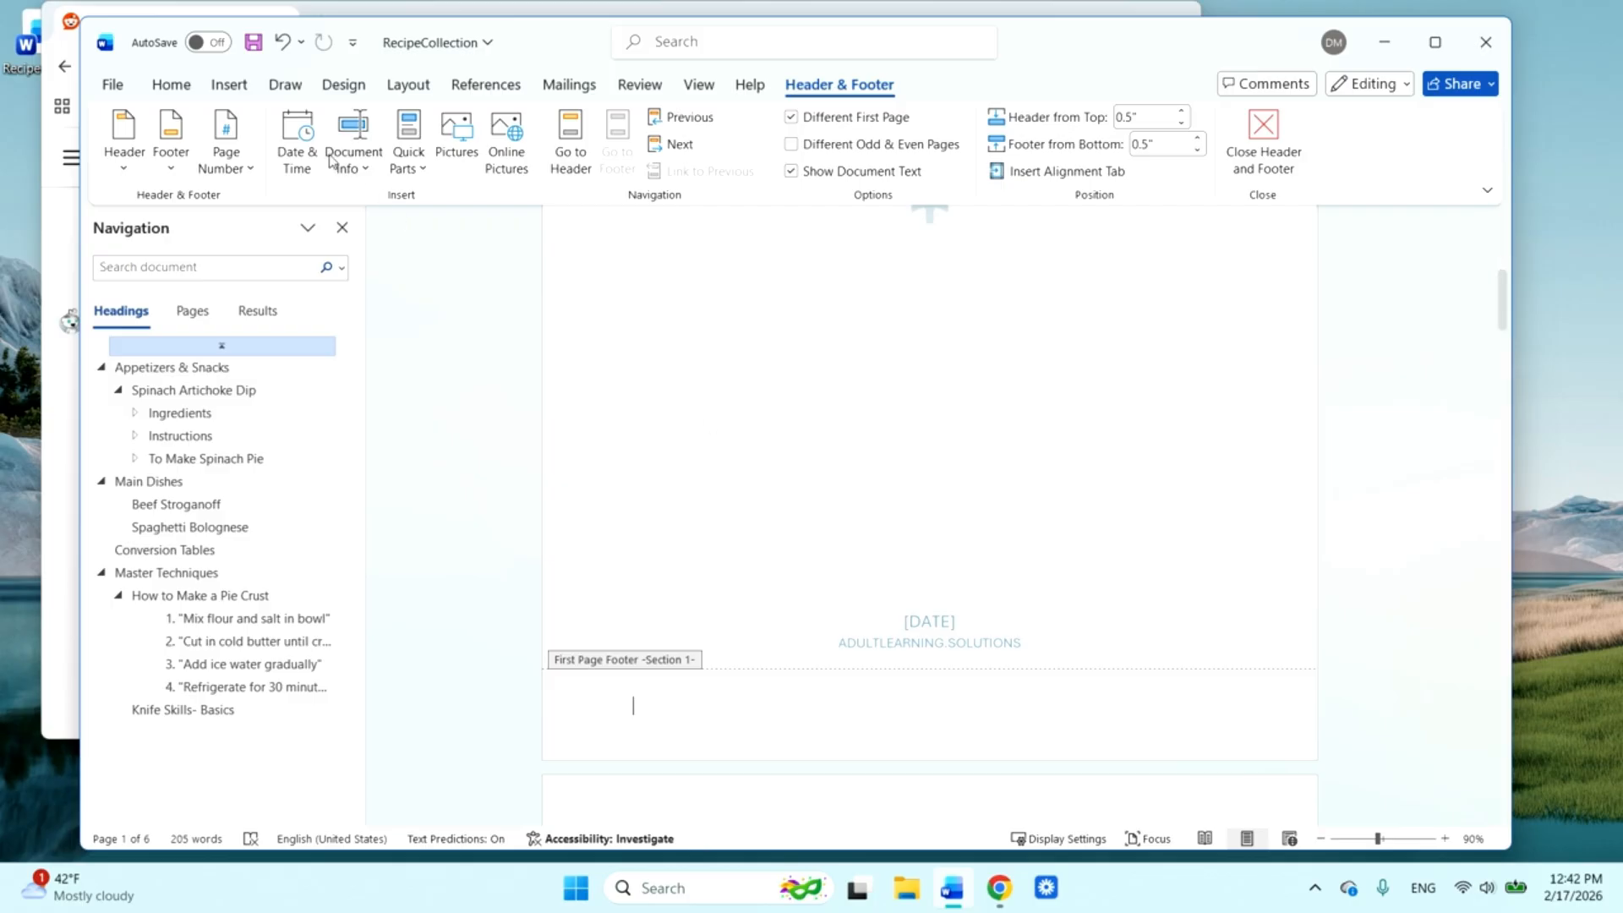
click(249, 169)
mouse_move(288, 233)
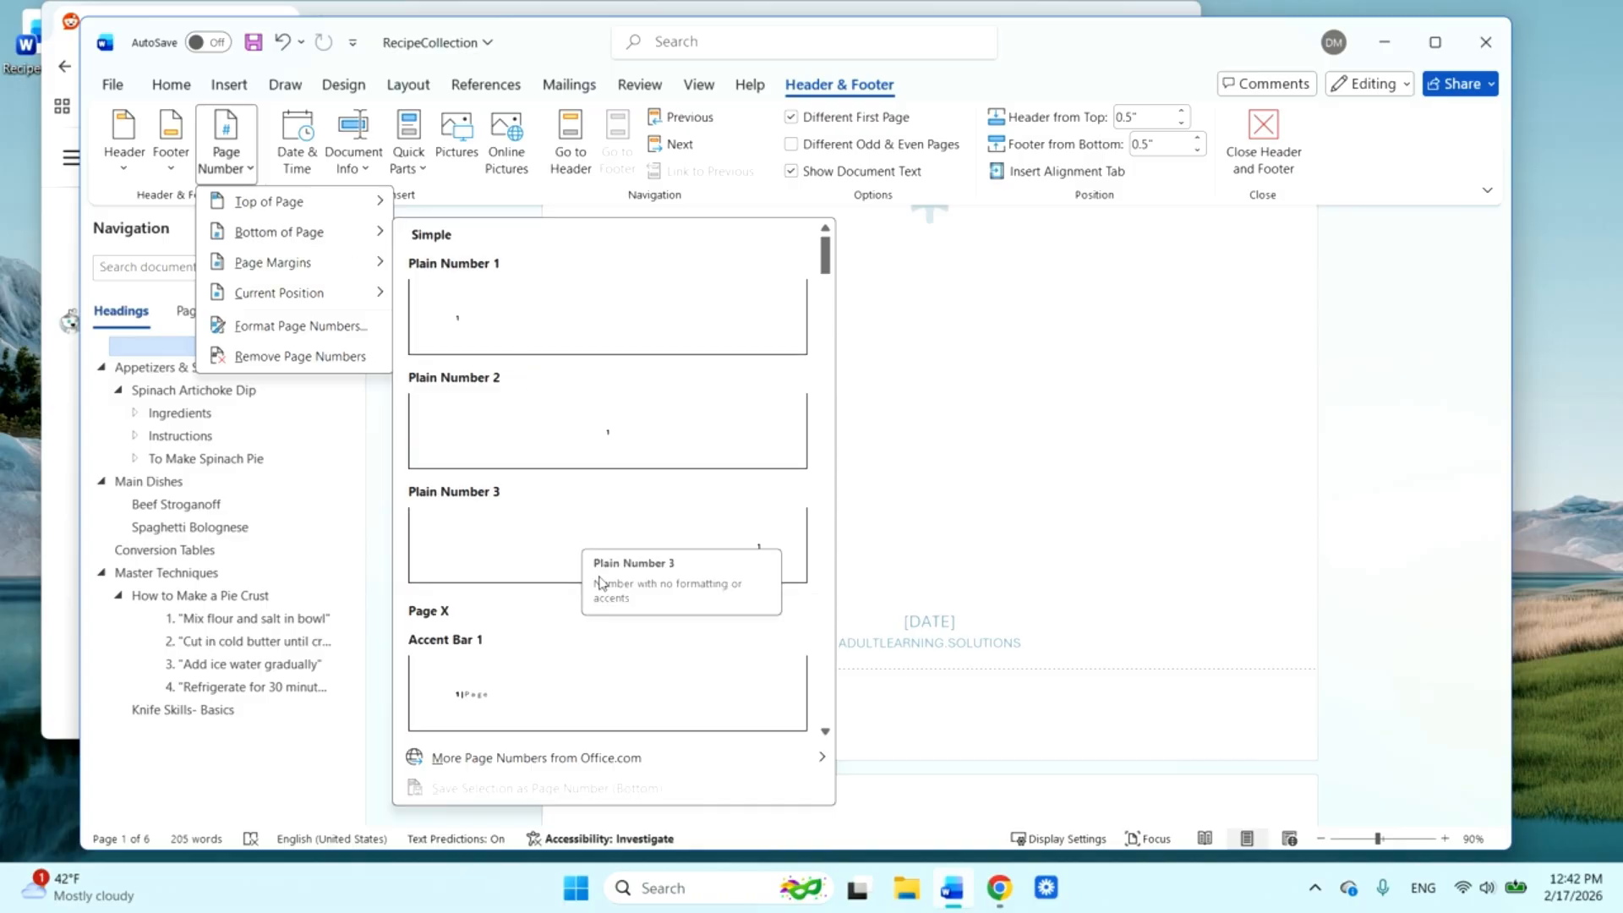
scroll(621, 645, down, 5)
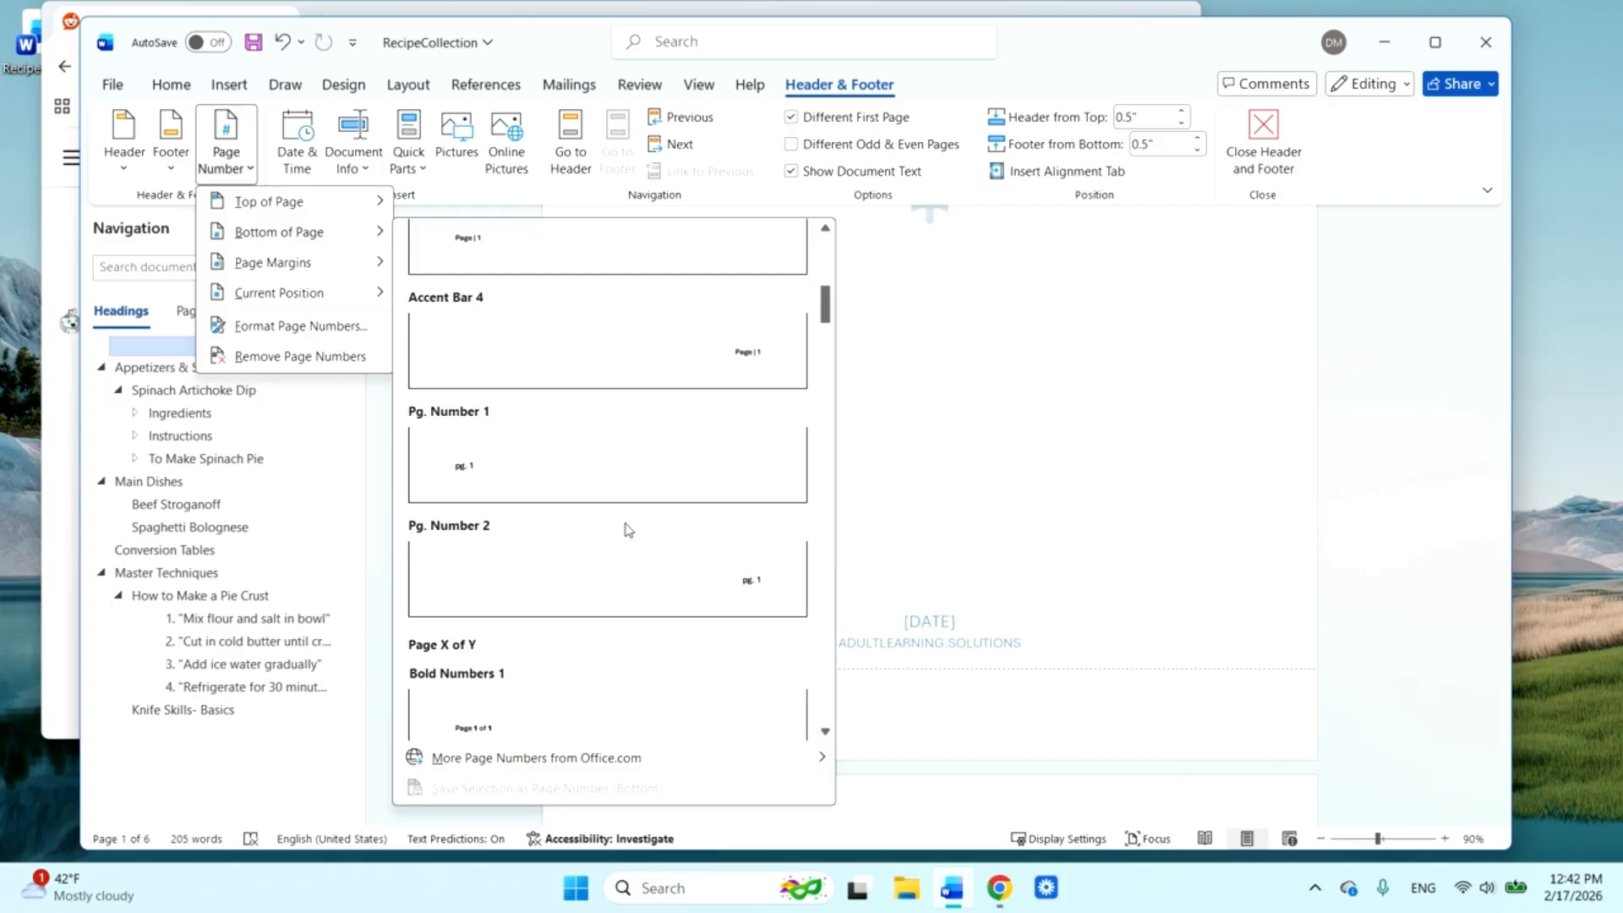
click(661, 359)
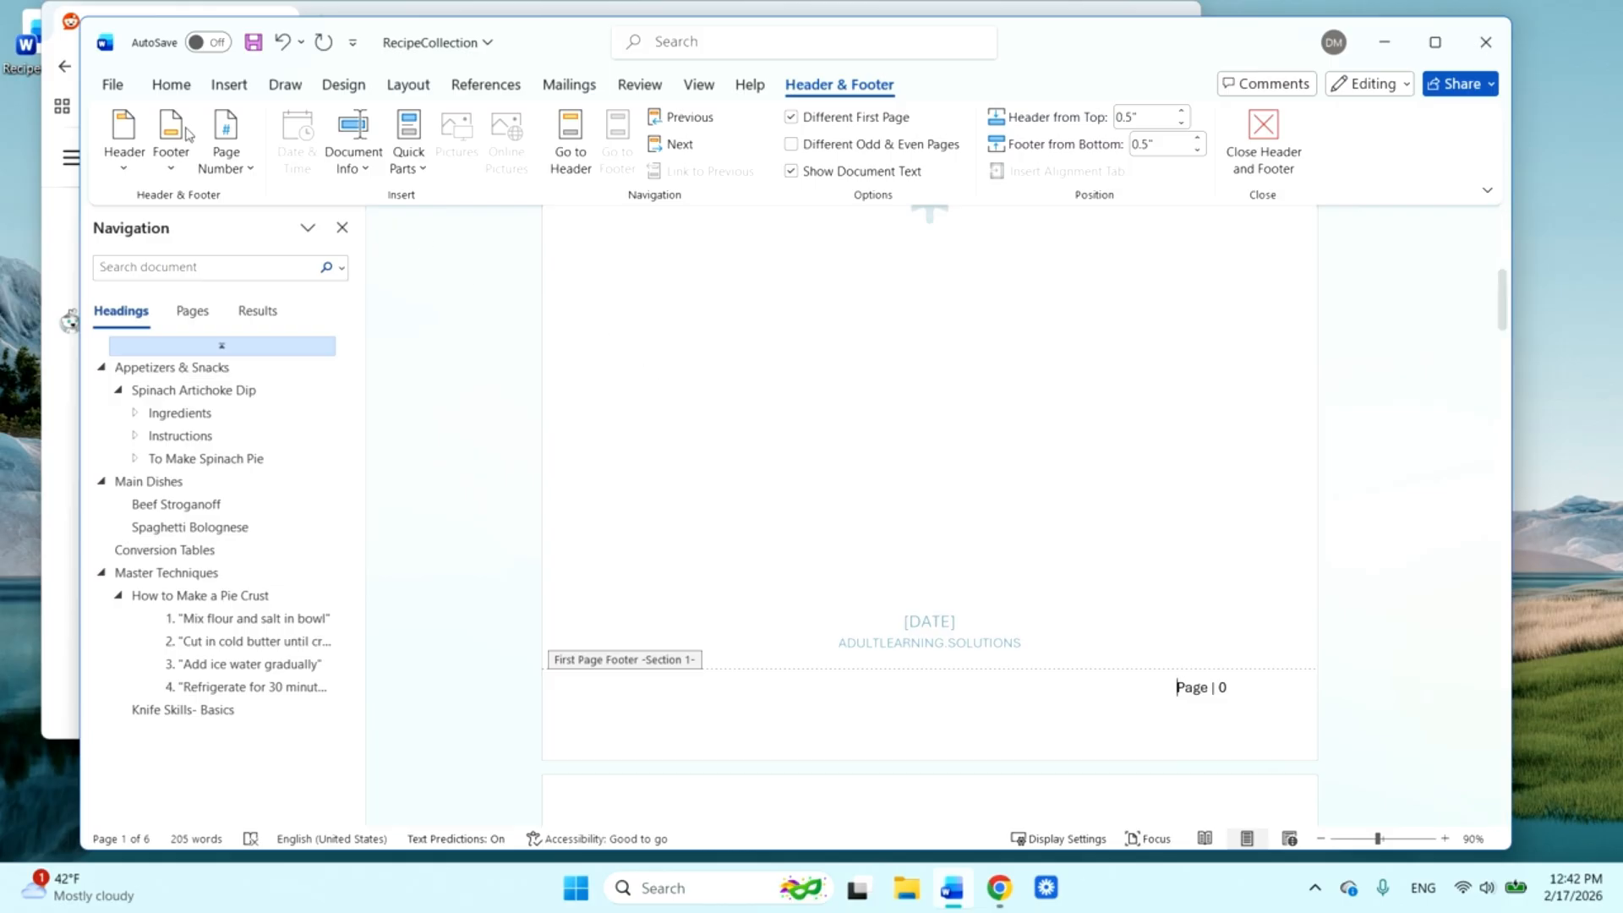
click(249, 163)
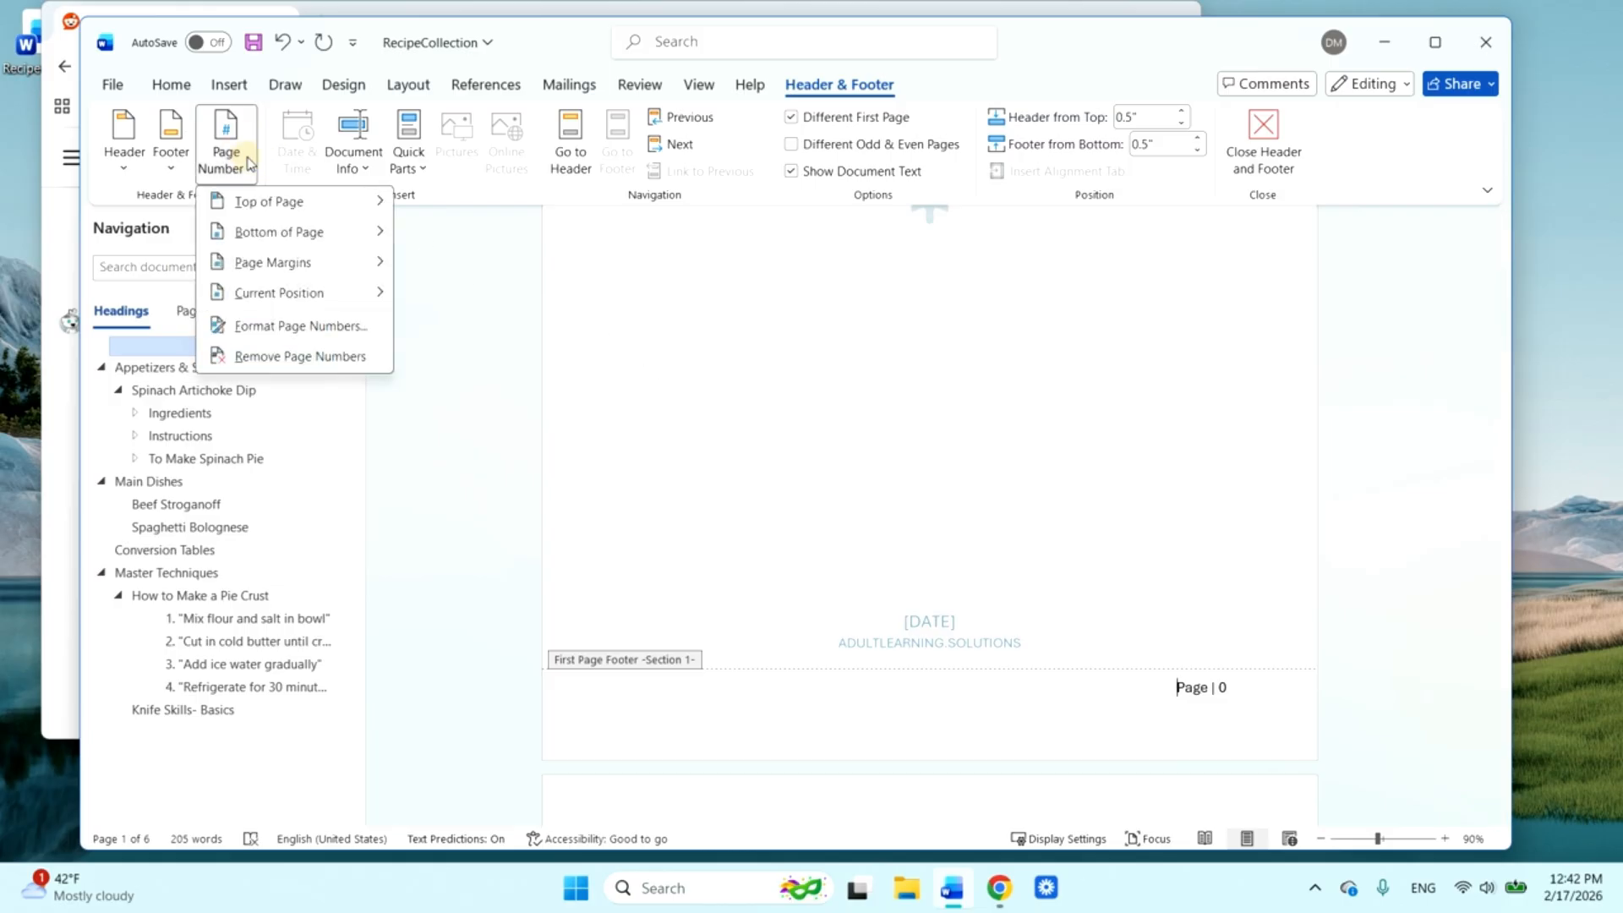
click(293, 326)
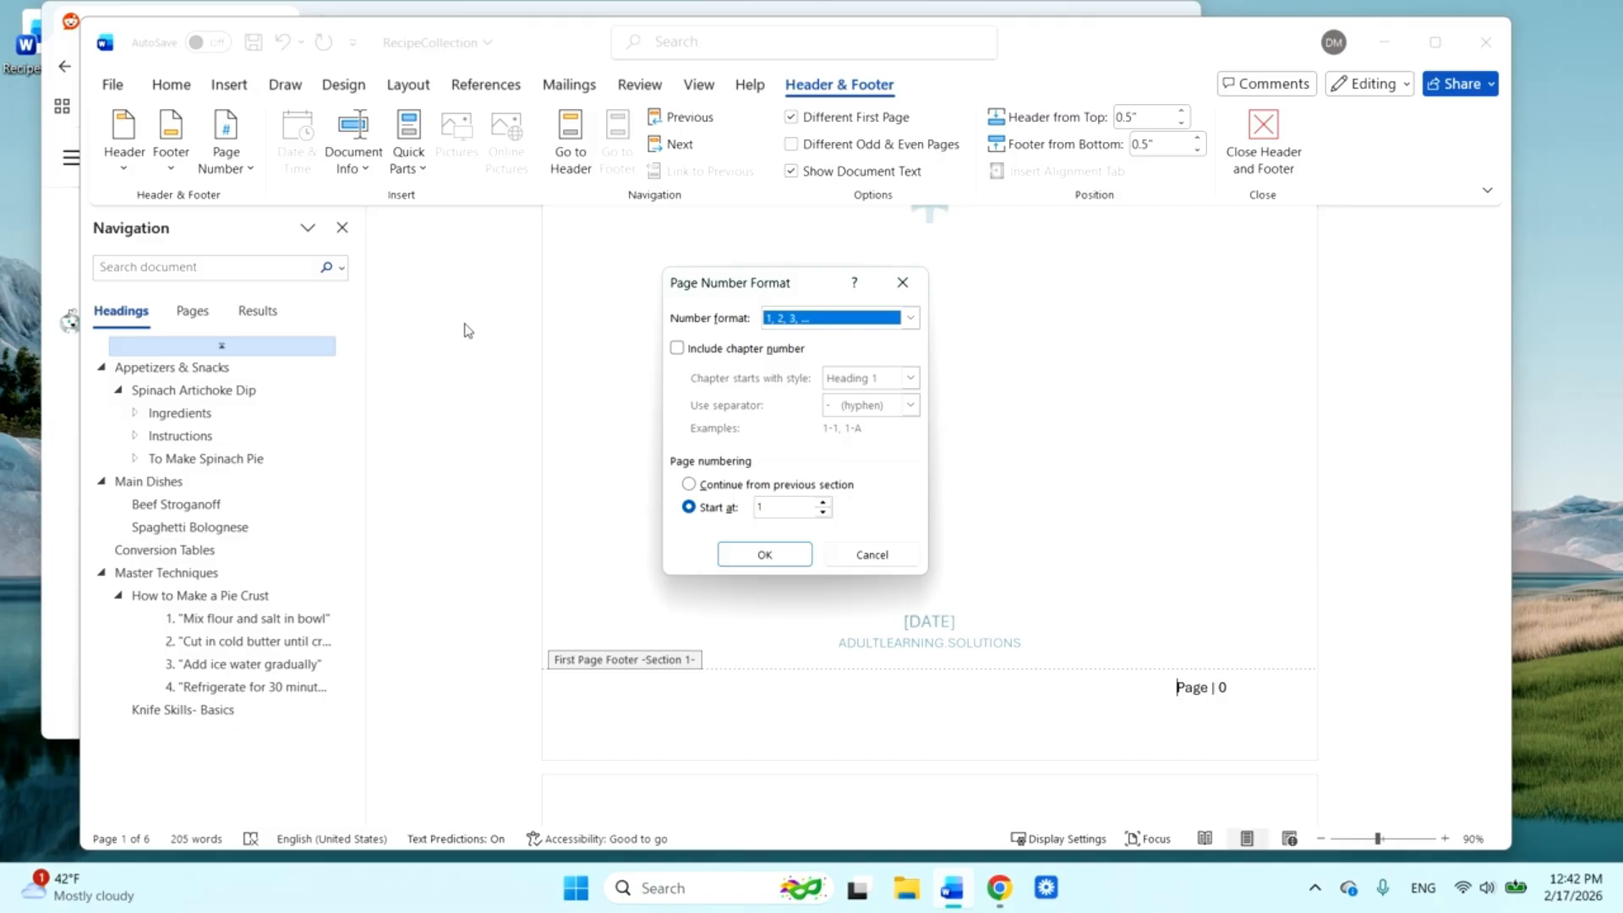
click(850, 562)
- Replace the cover page's footer number with the bottom-of-page Plain Number 3 style
click(226, 161)
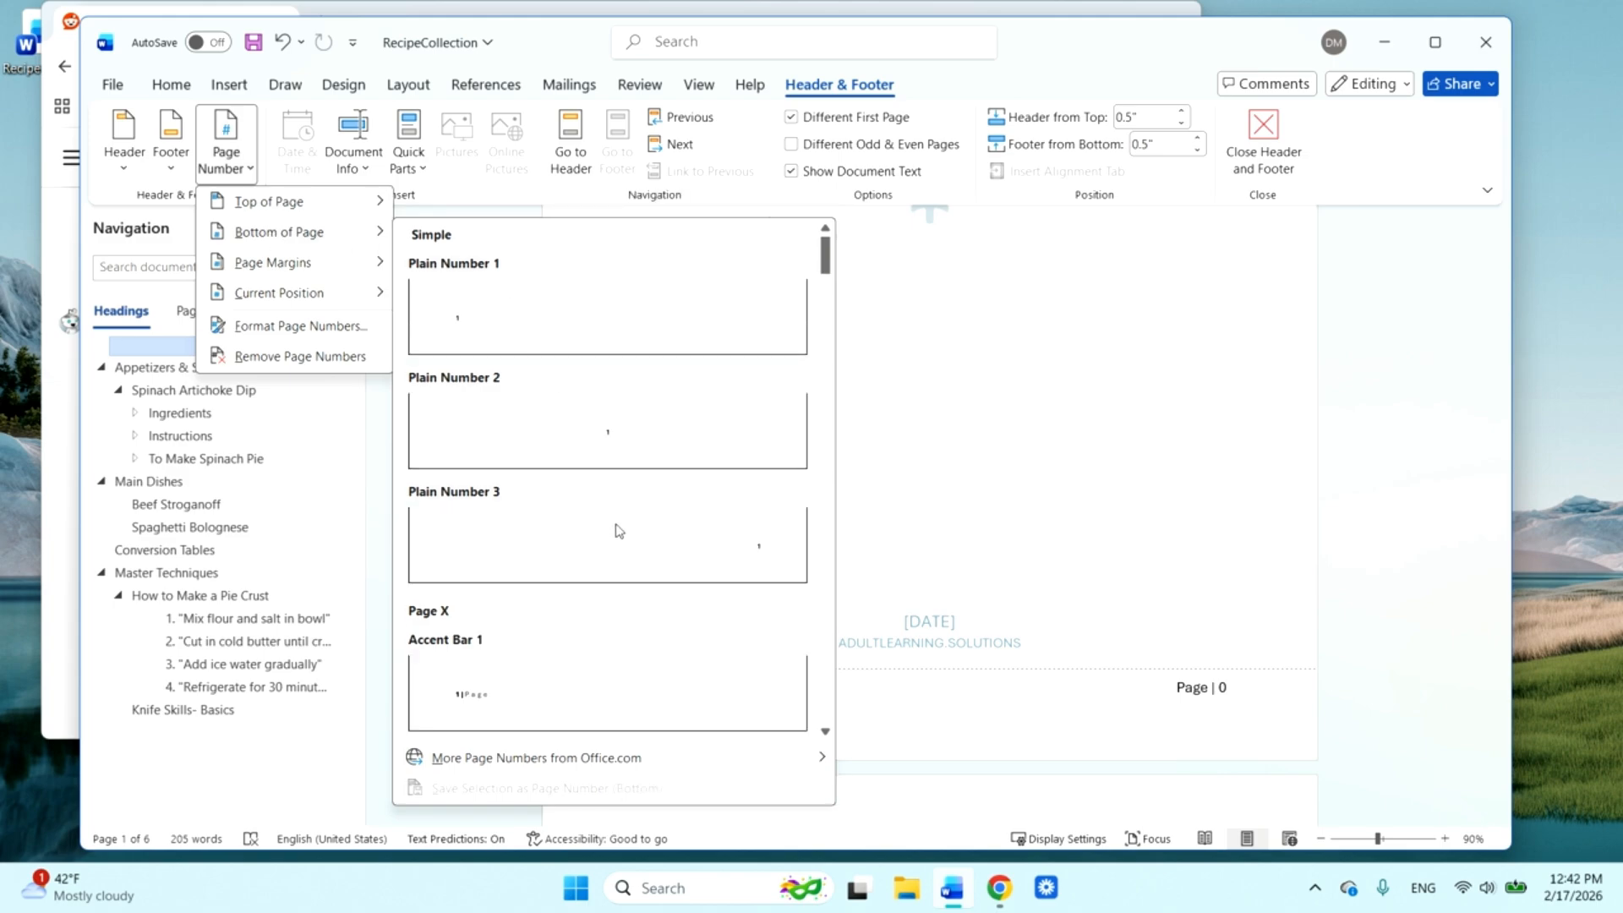
click(619, 530)
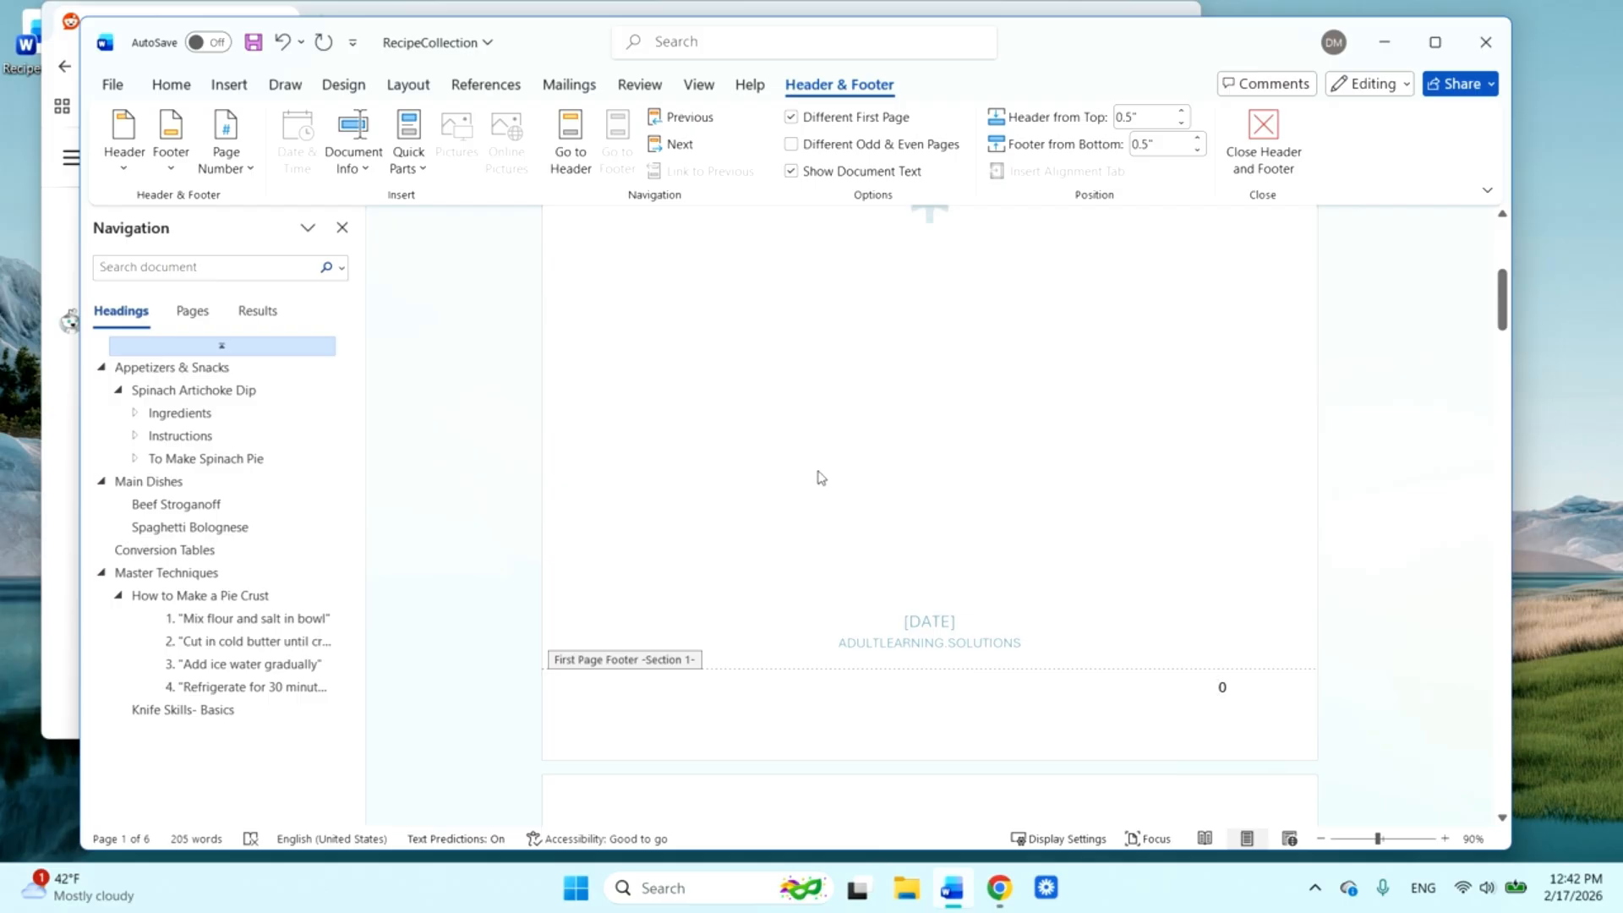
- Open the help article for the Page Number Format dialog and read its number format and page numbering options
click(249, 160)
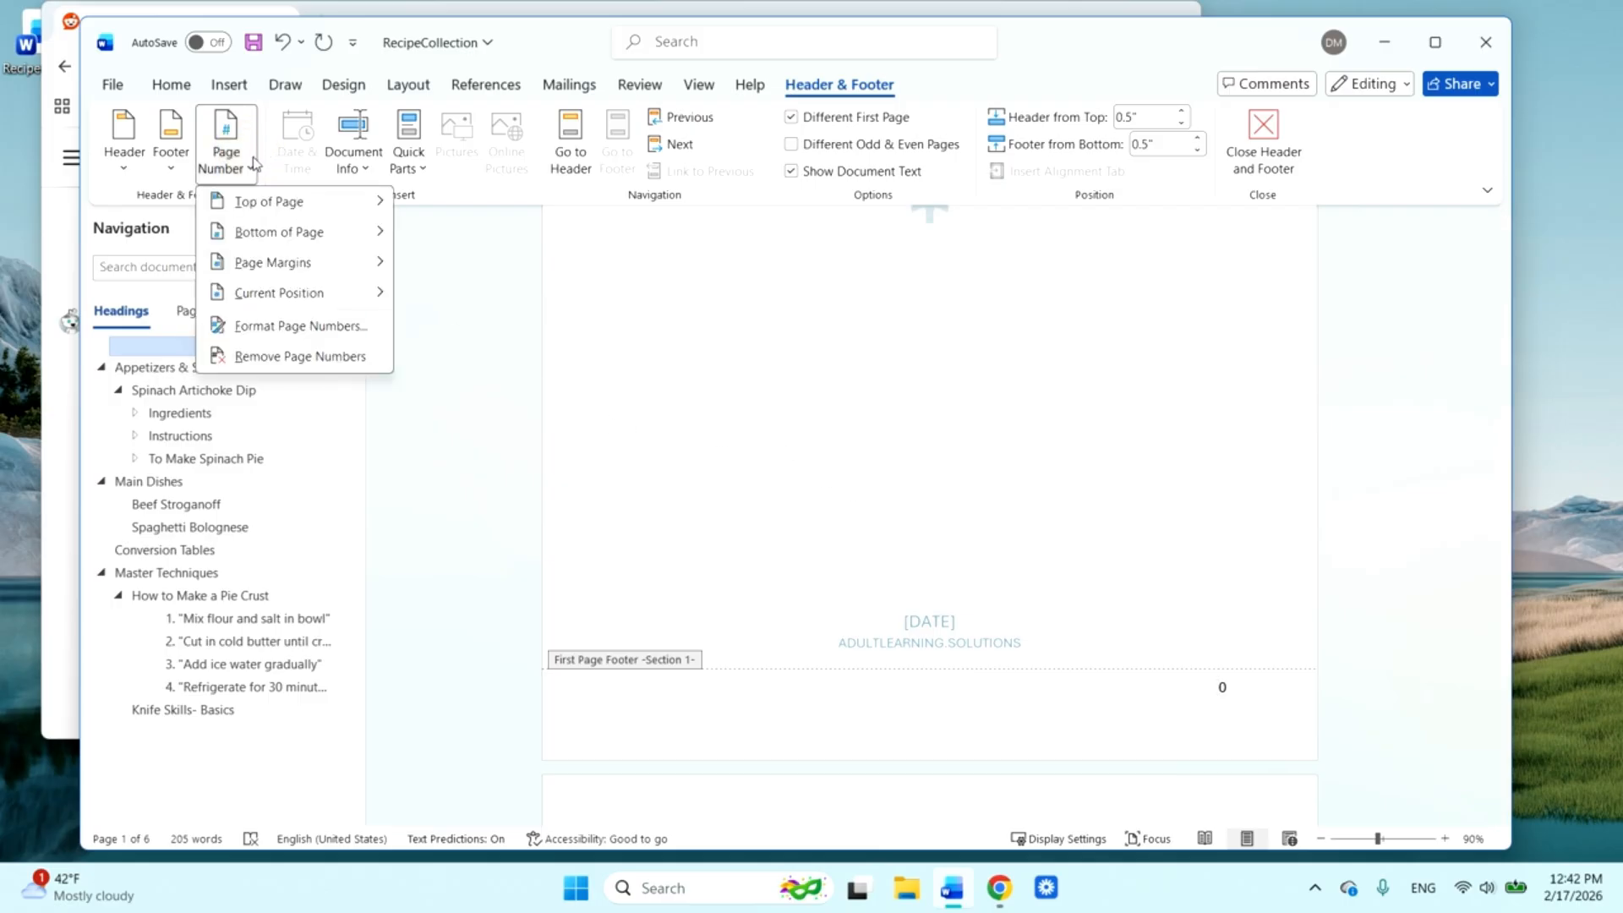
click(301, 327)
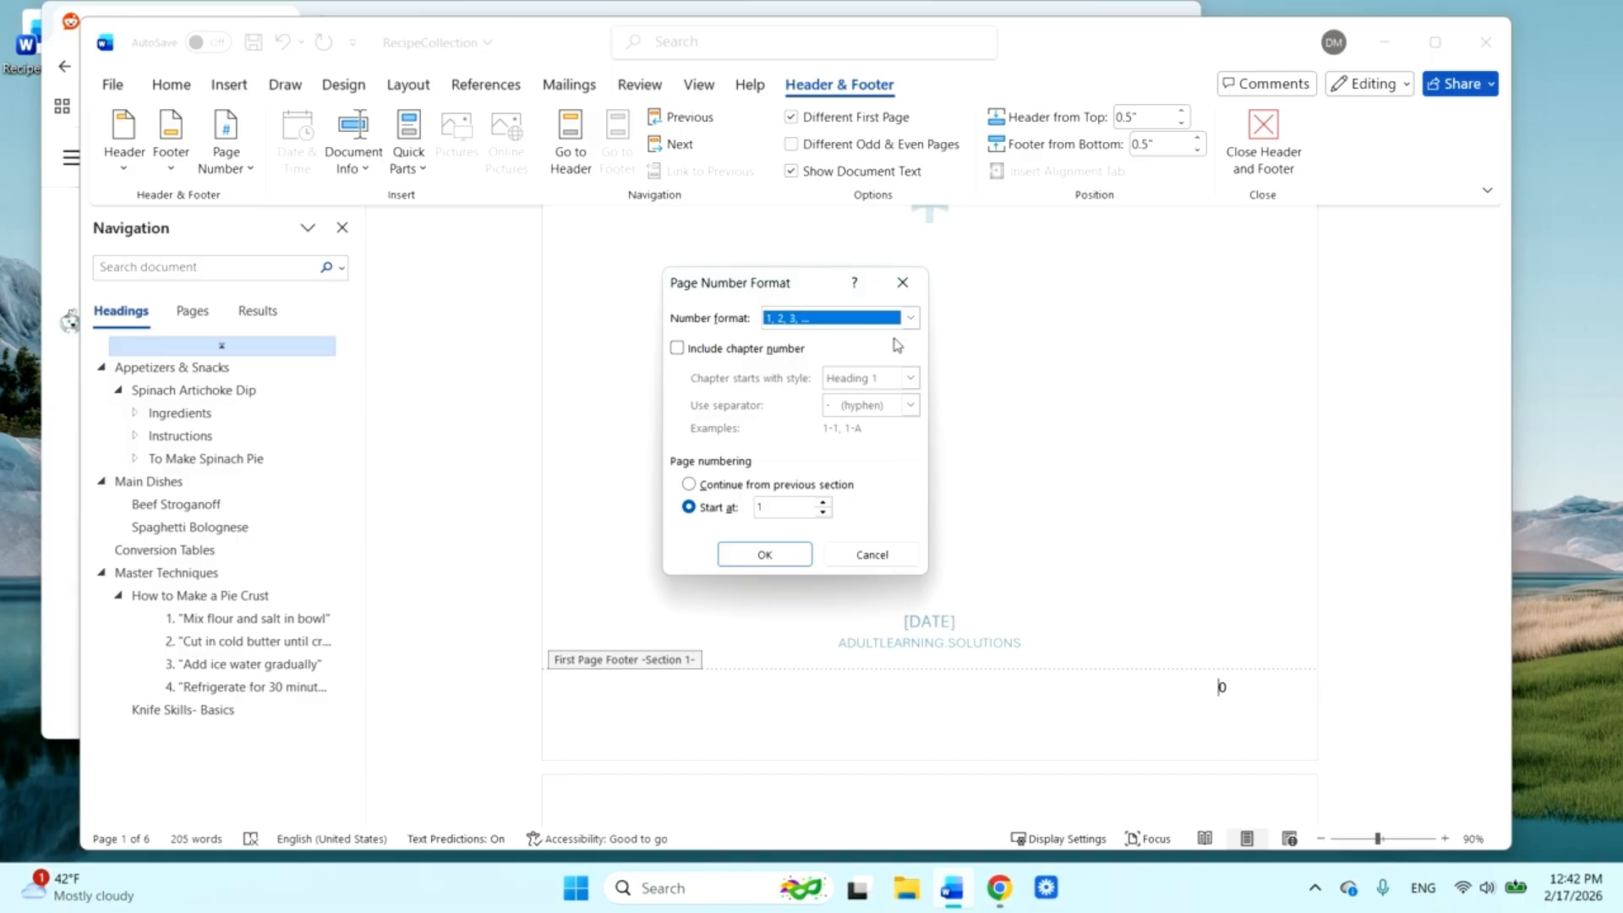
click(854, 284)
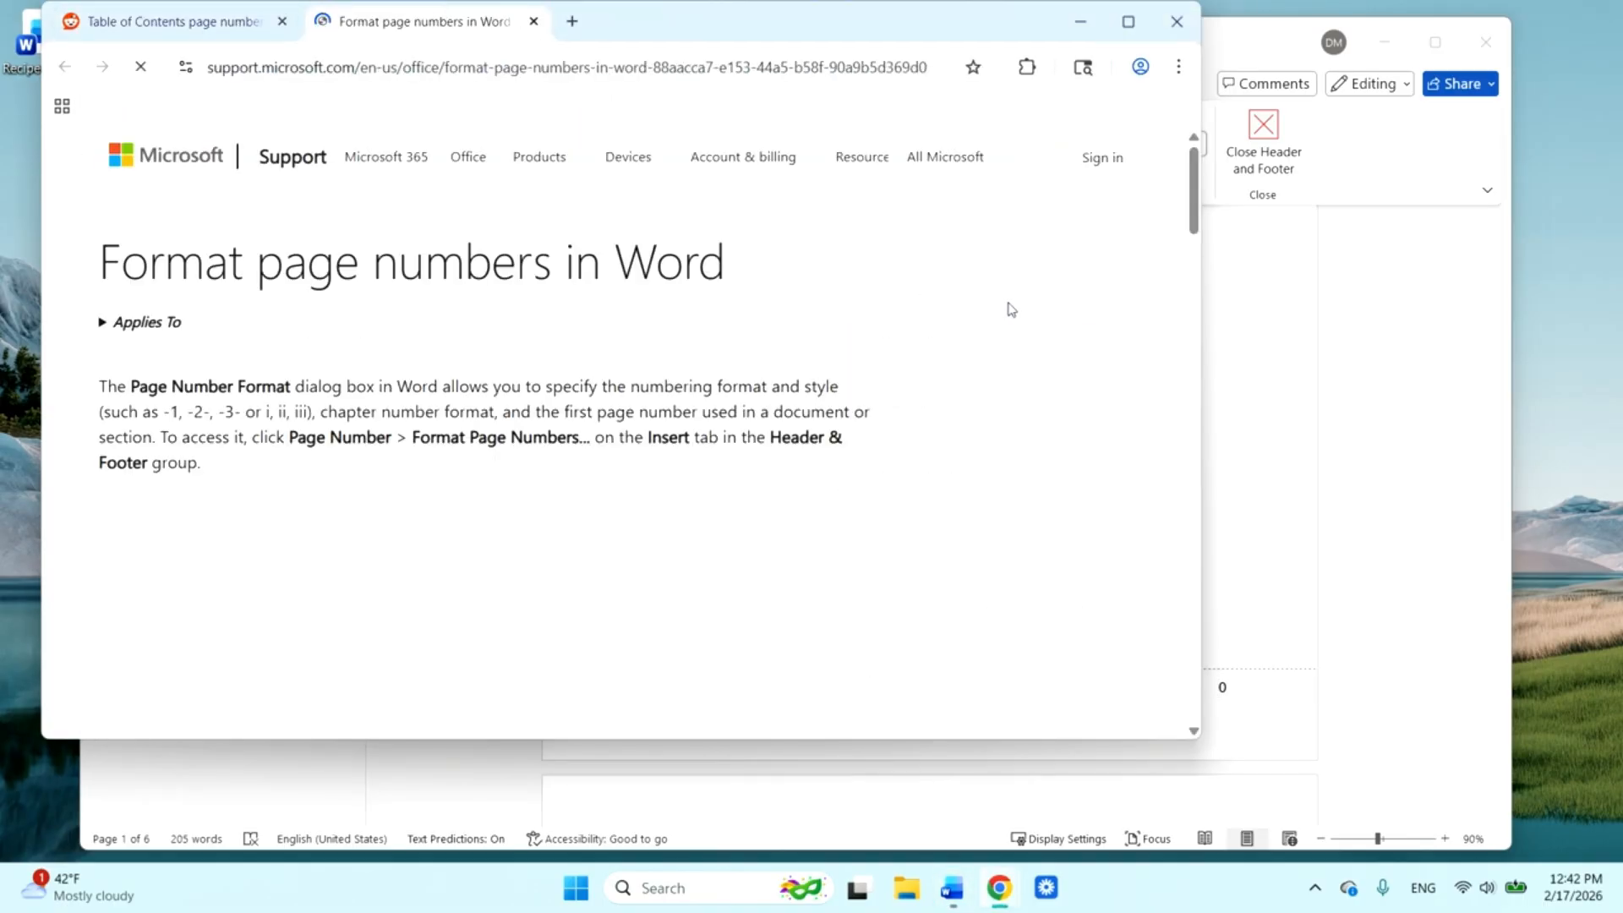
scroll(555, 486, down, 12)
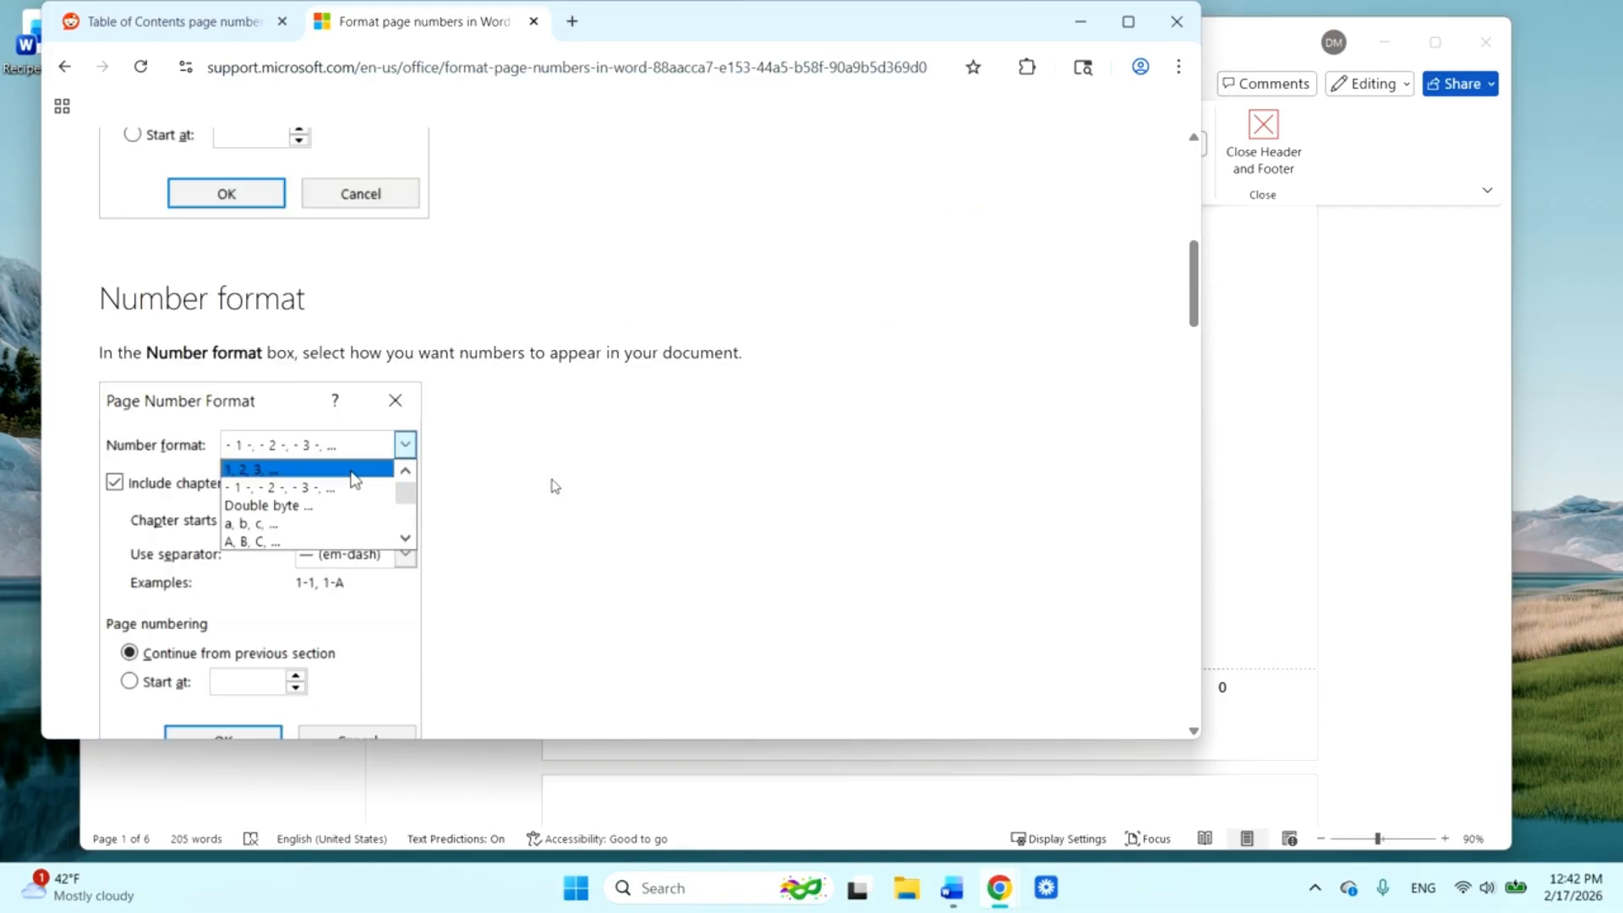
scroll(555, 485, down, 10)
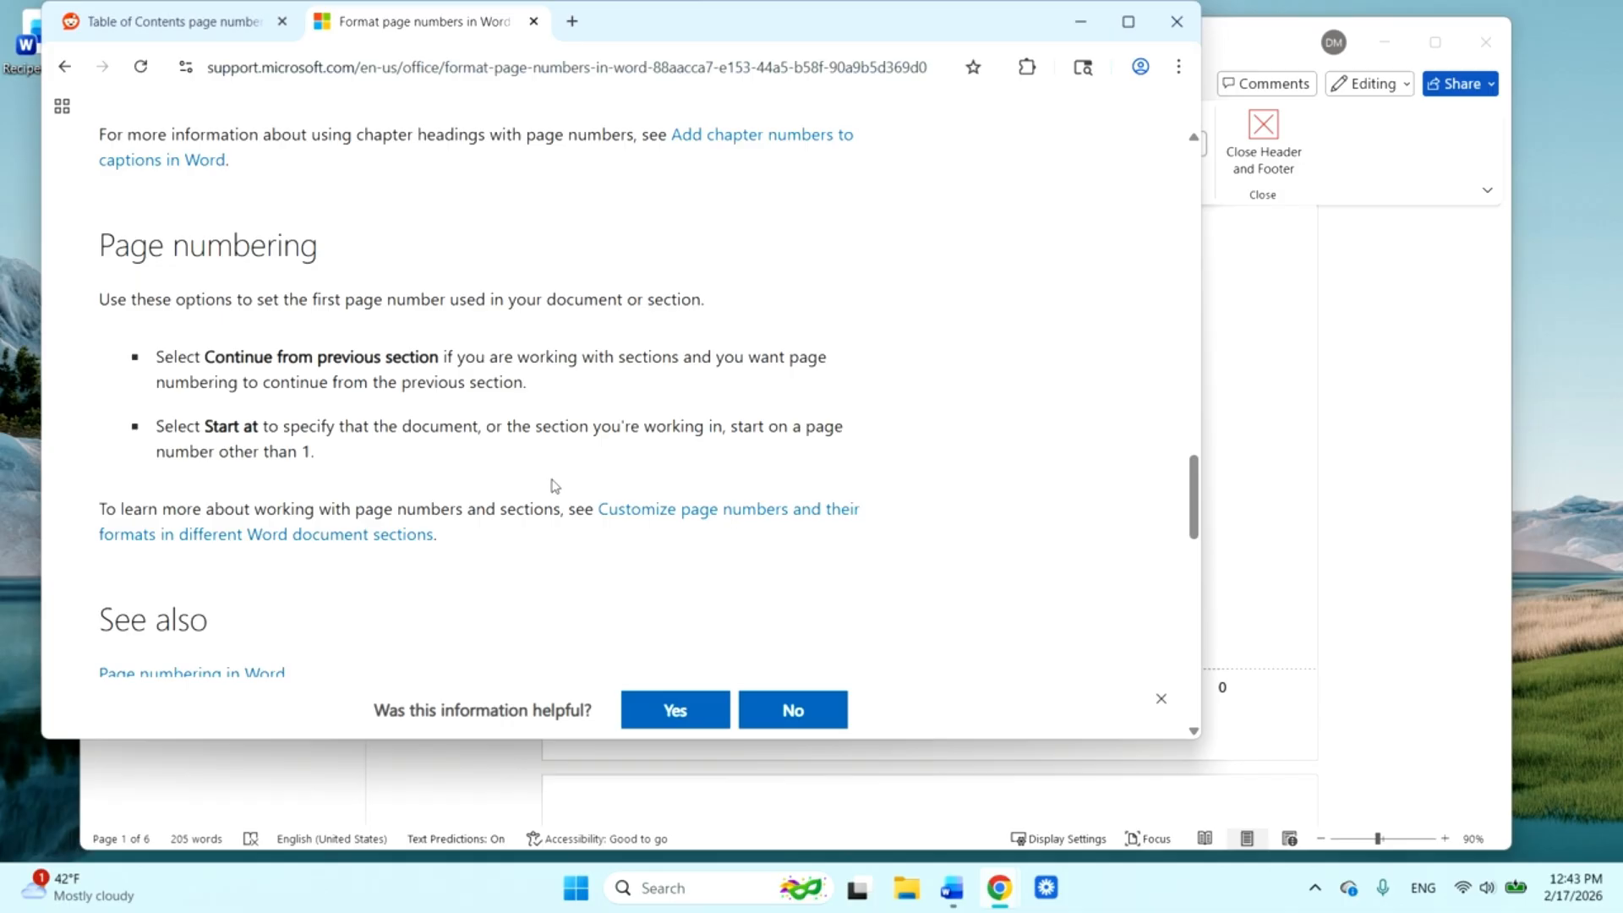
scroll(555, 485, down, 1)
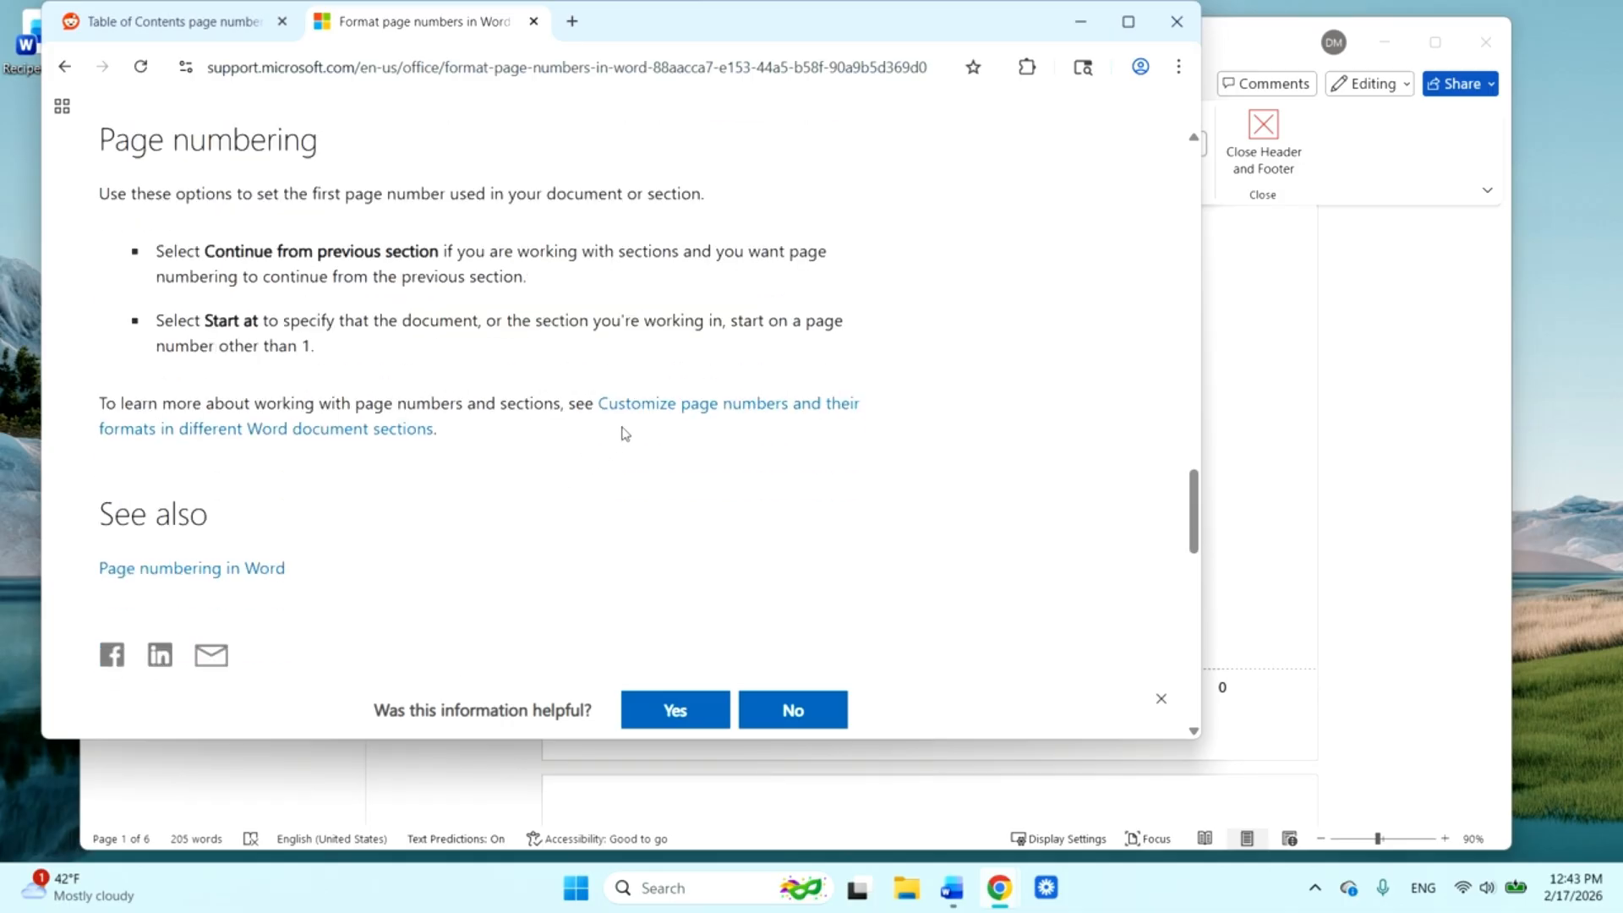
scroll(603, 452, down, 1)
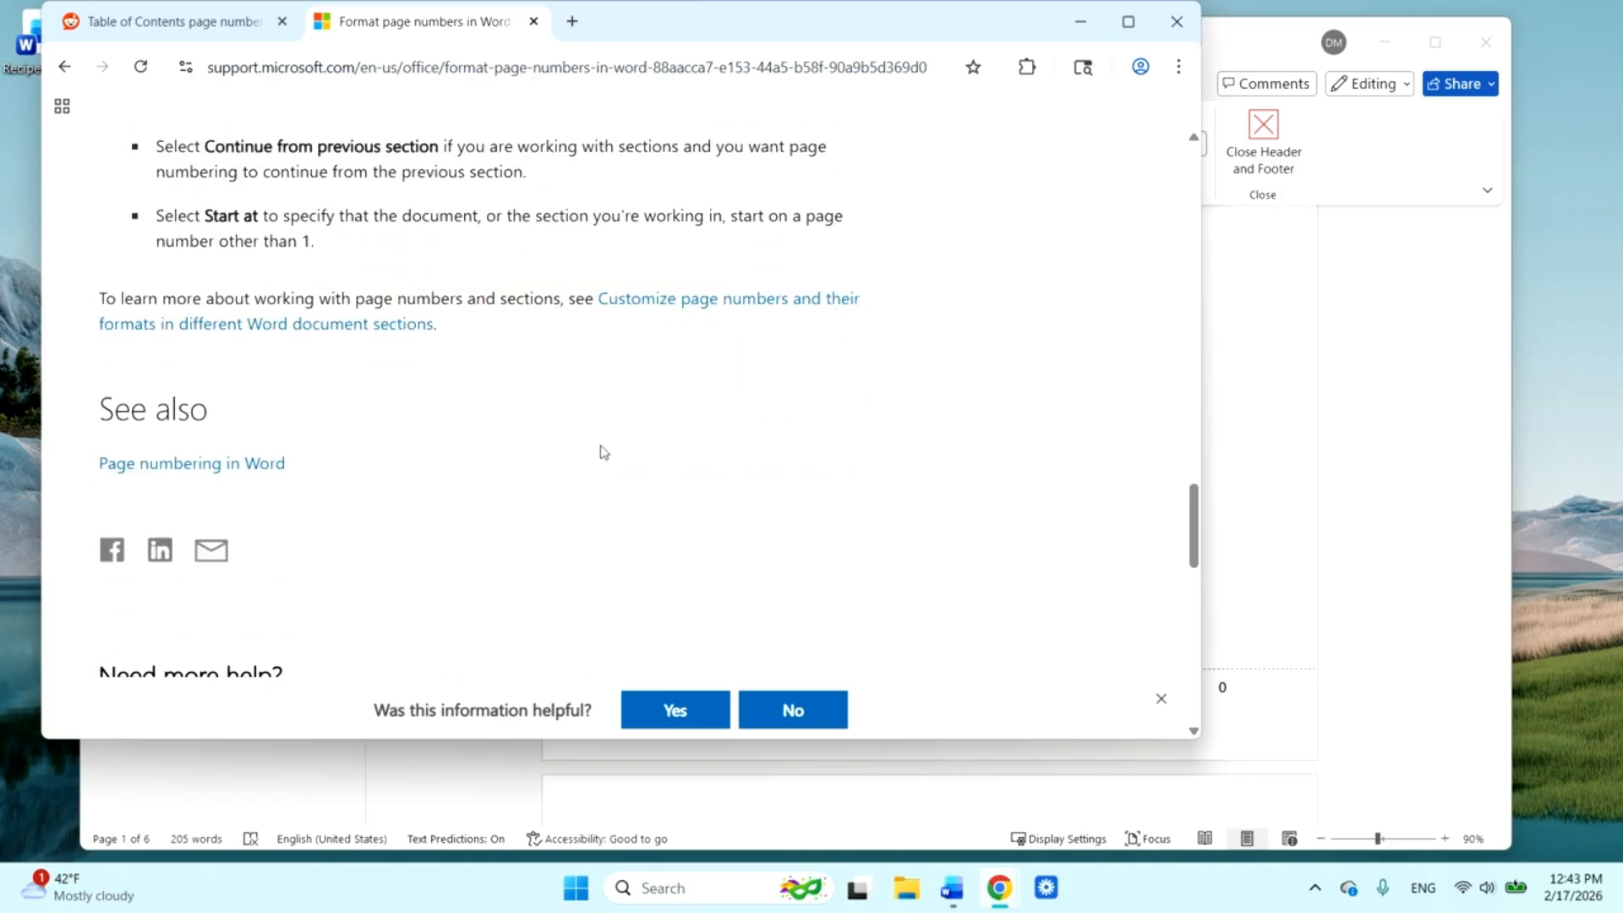
- Open the linked article on customizing page numbers in different Word document sections and read the Windows instructions
click(668, 300)
scroll(547, 439, down, 3)
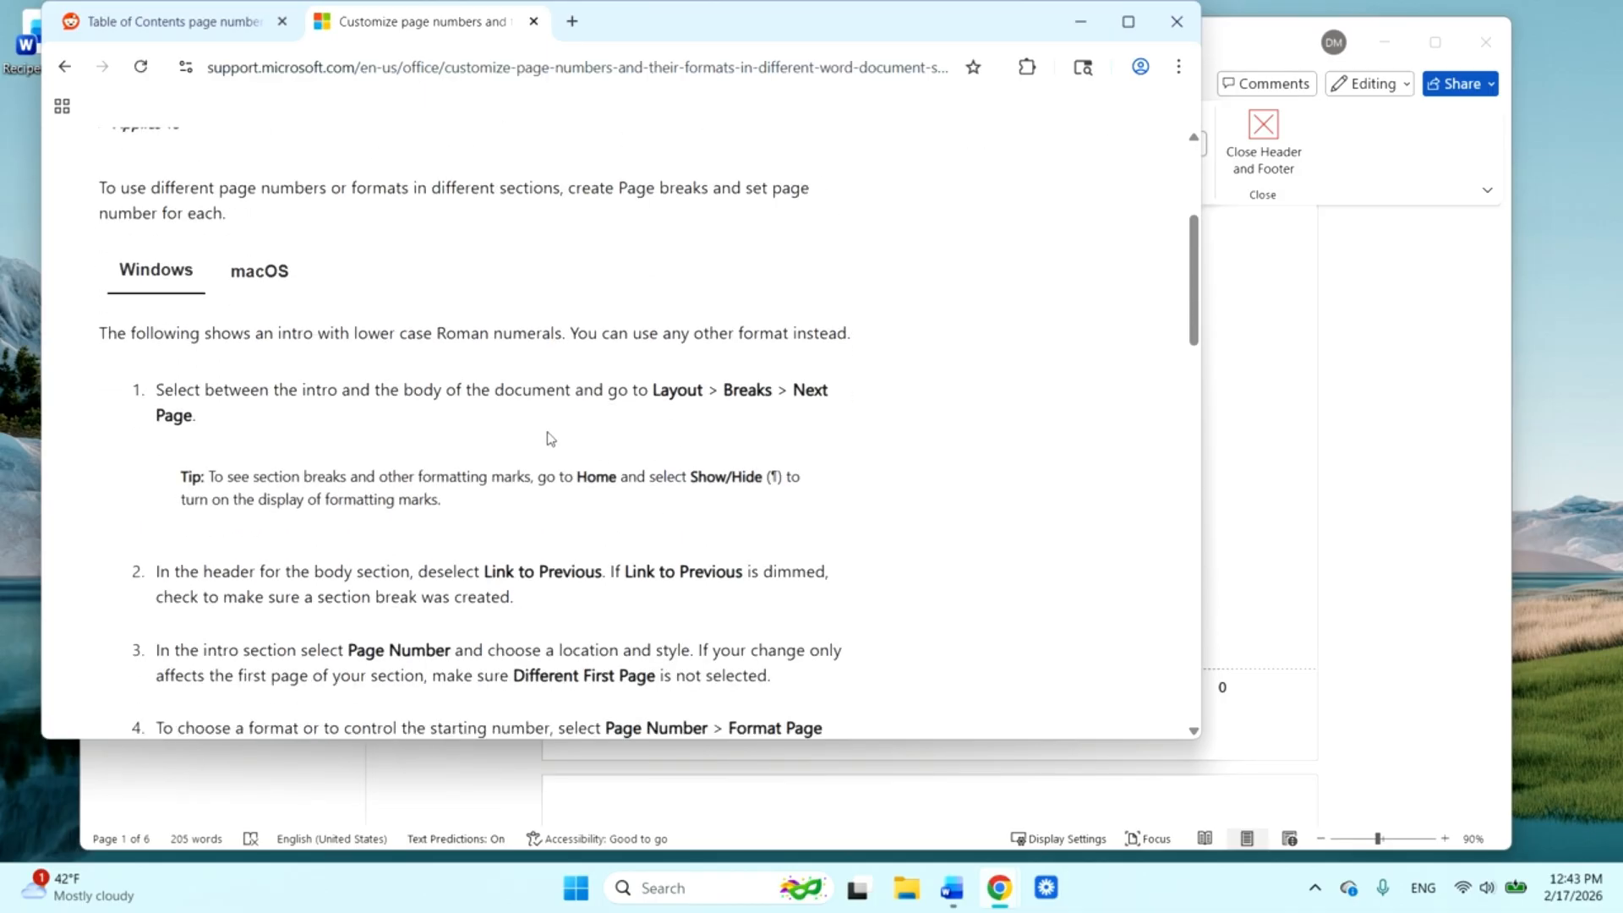
scroll(549, 437, down, 1)
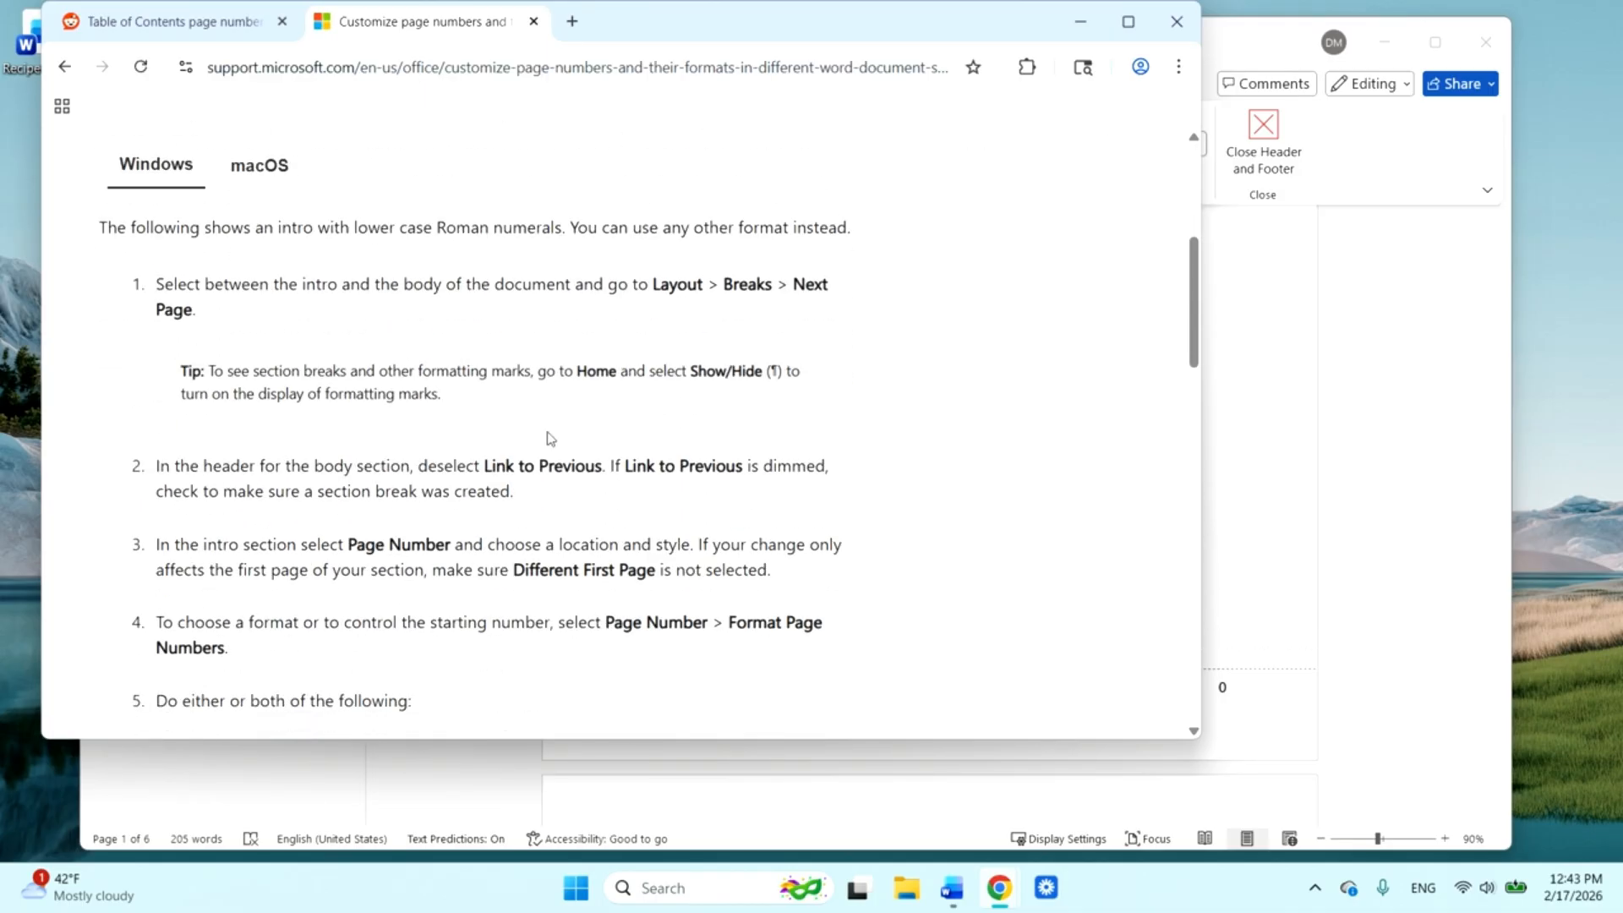
scroll(549, 437, down, 2)
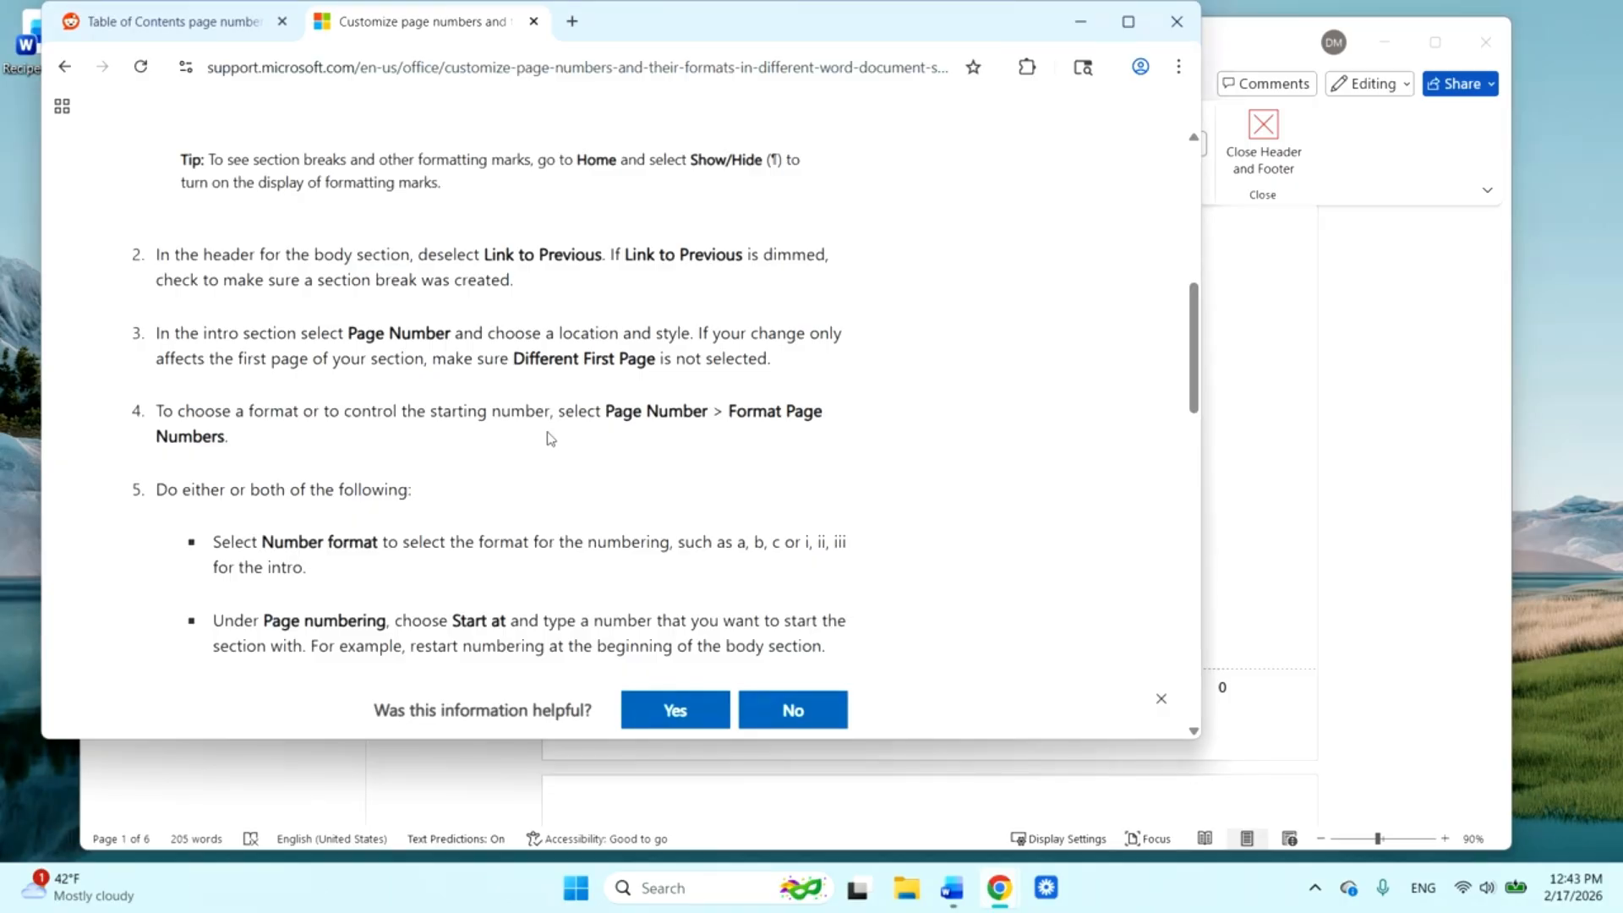
scroll(549, 438, down, 3)
- Return to Word and examine the number format choices for the cover page's footer number without changing them
click(1252, 381)
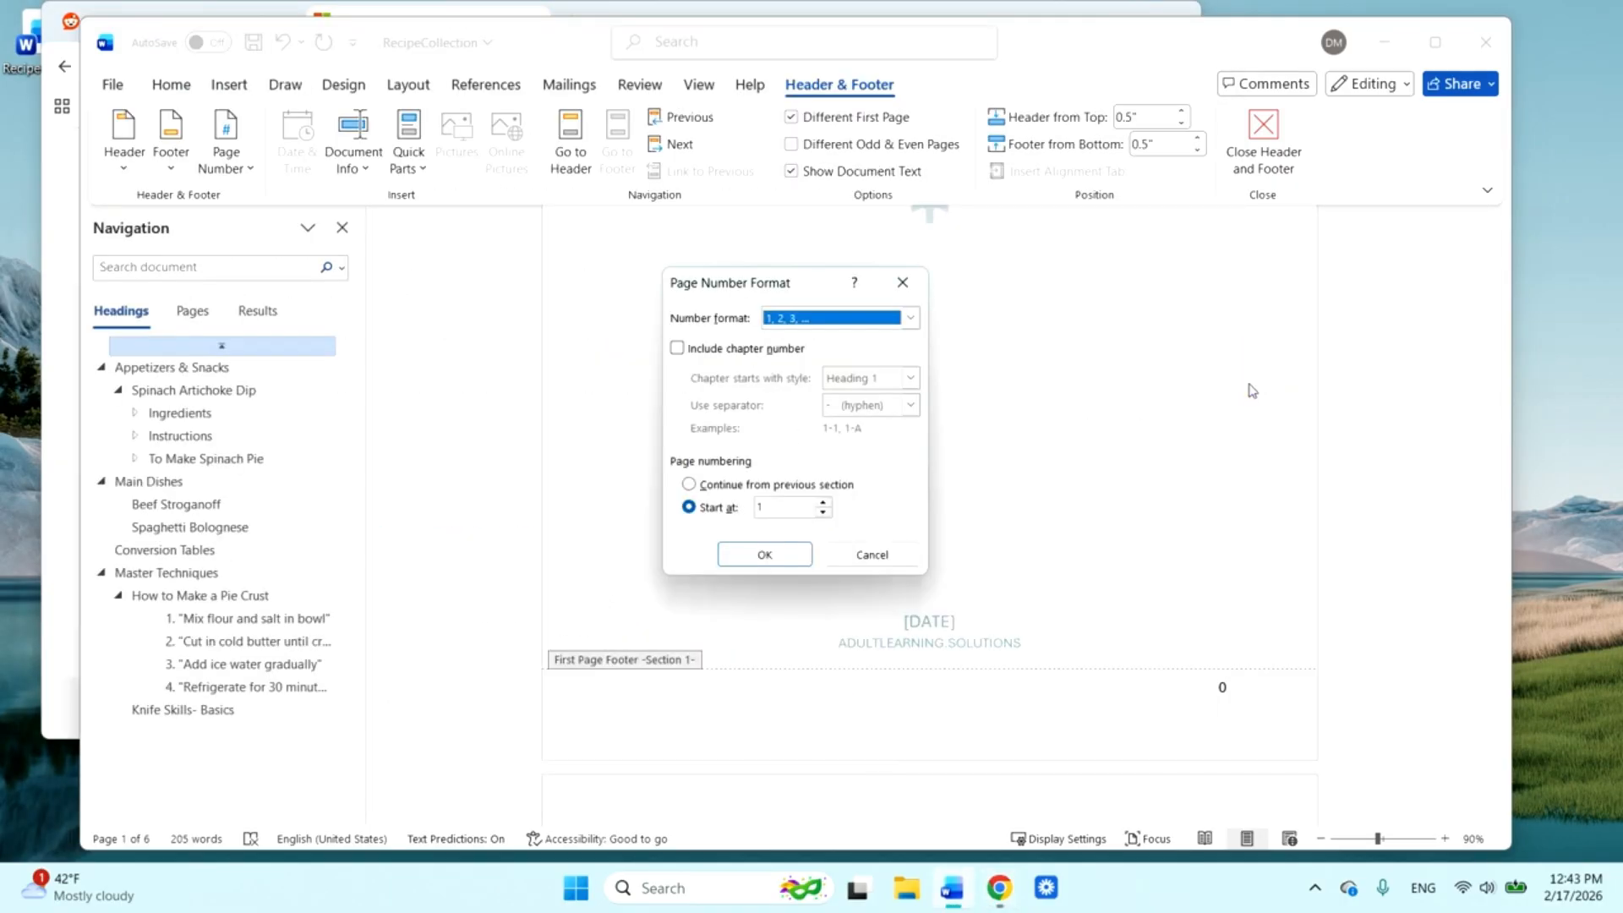
click(903, 282)
scroll(1094, 456, down, 3)
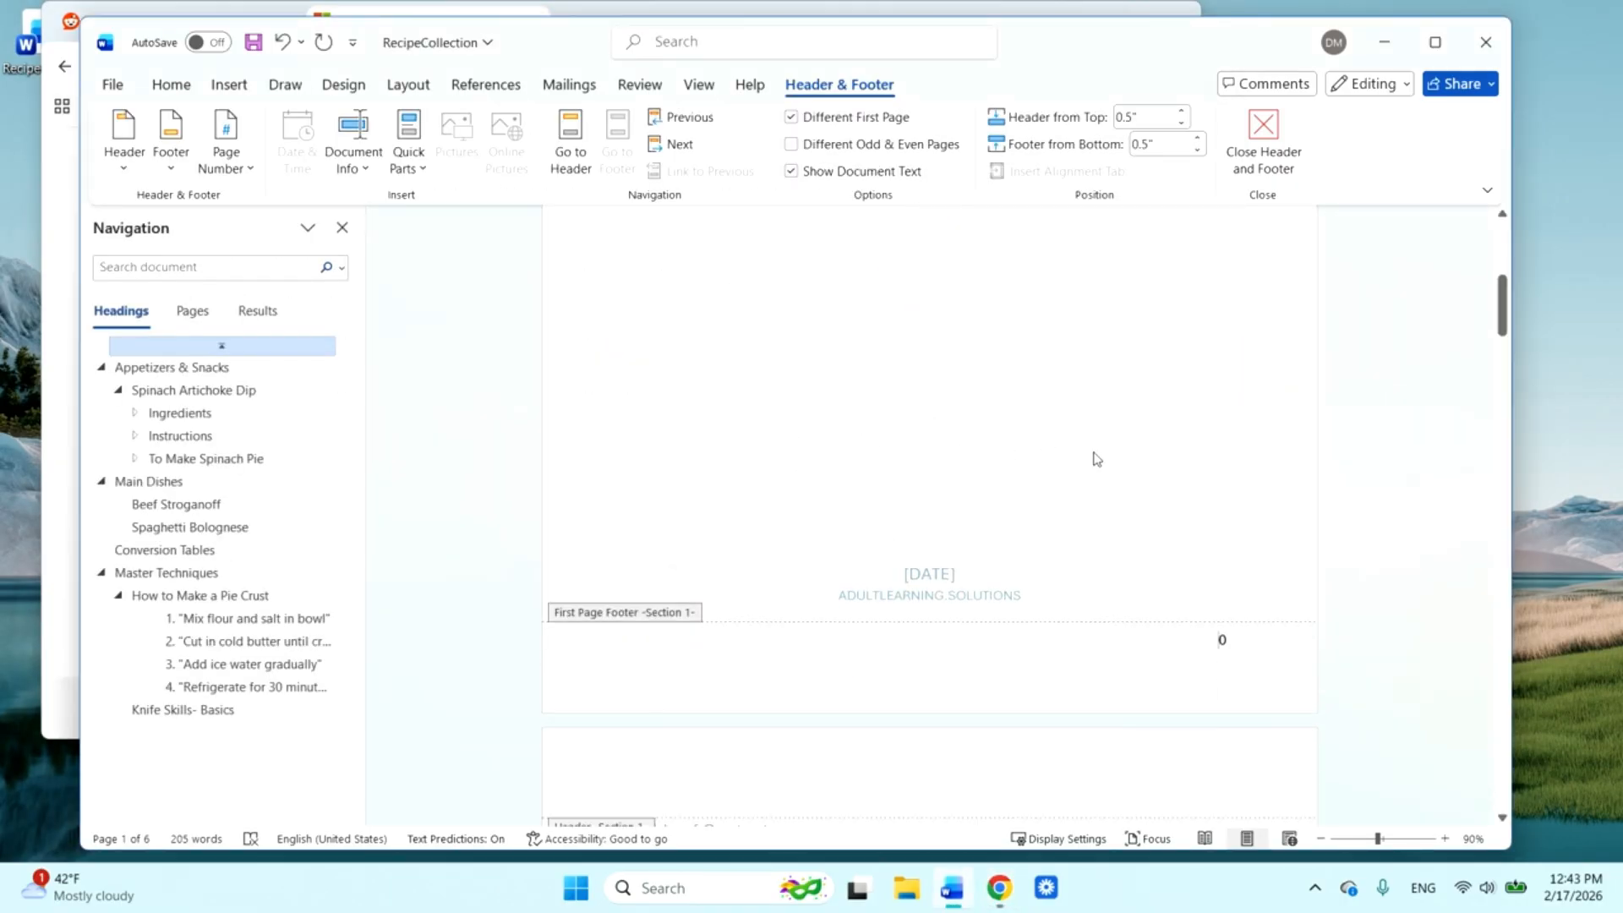
right_click(1222, 550)
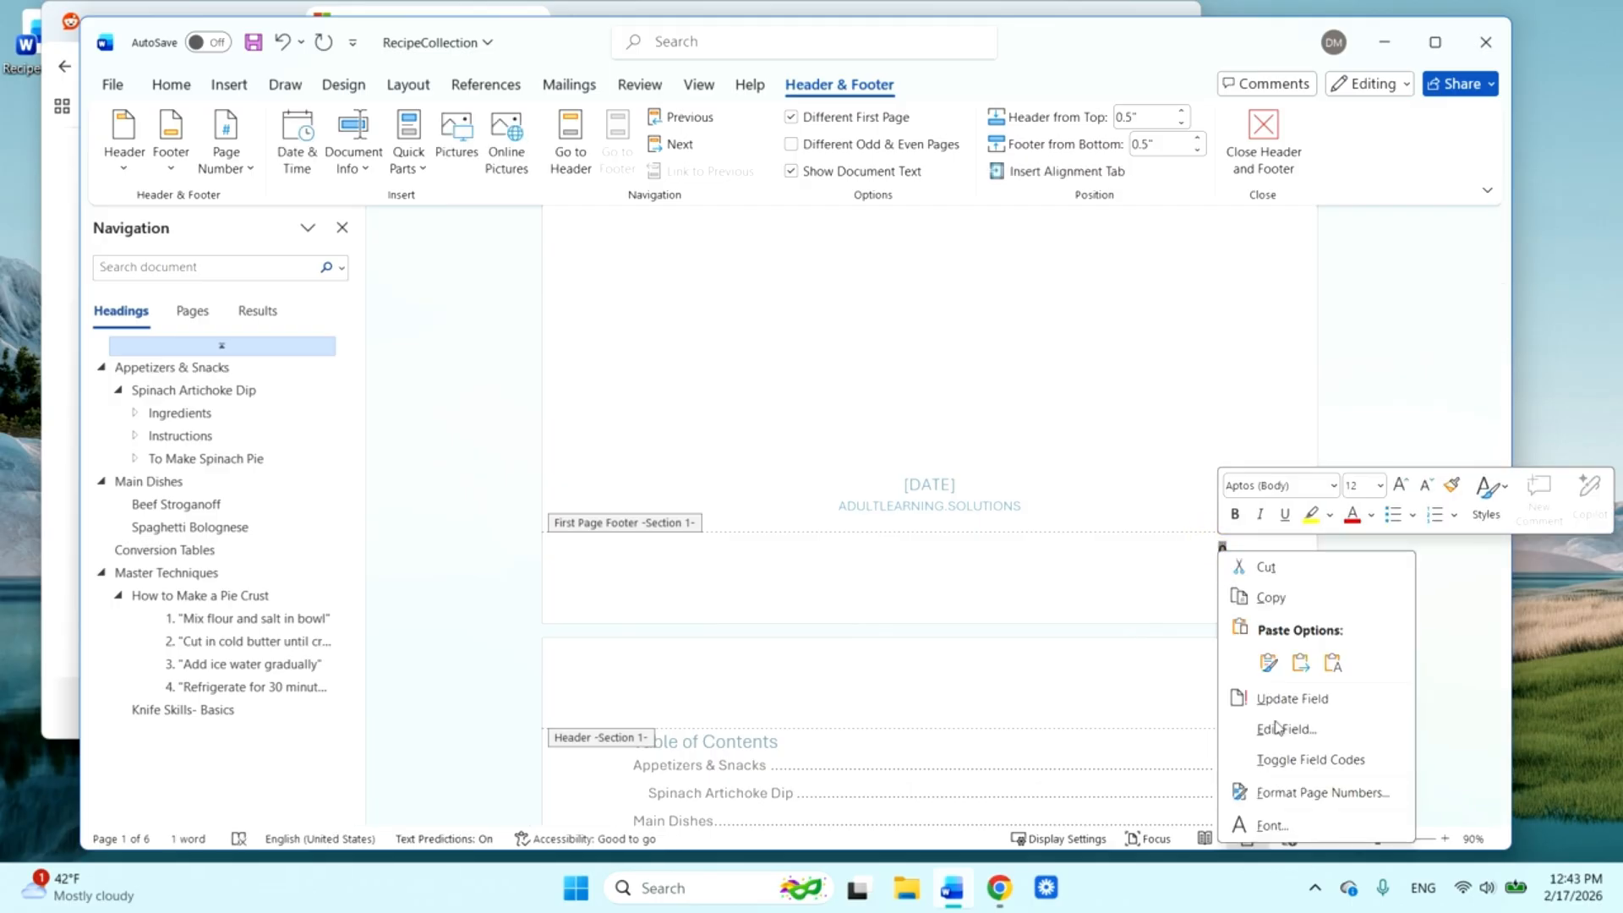
click(1293, 792)
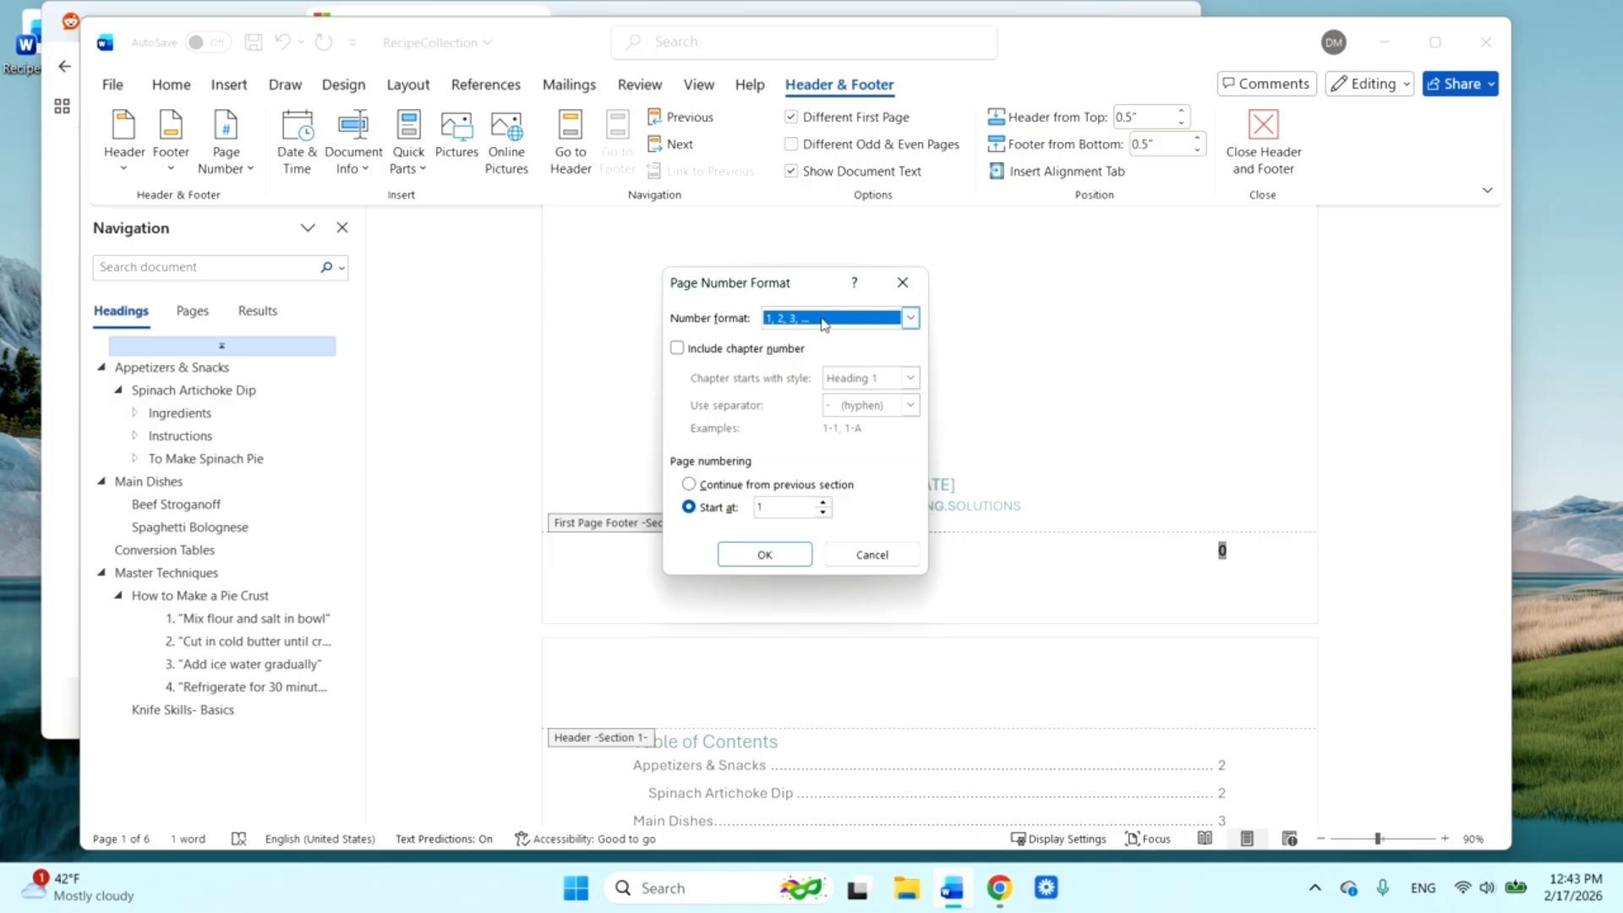
click(910, 318)
click(813, 319)
click(856, 560)
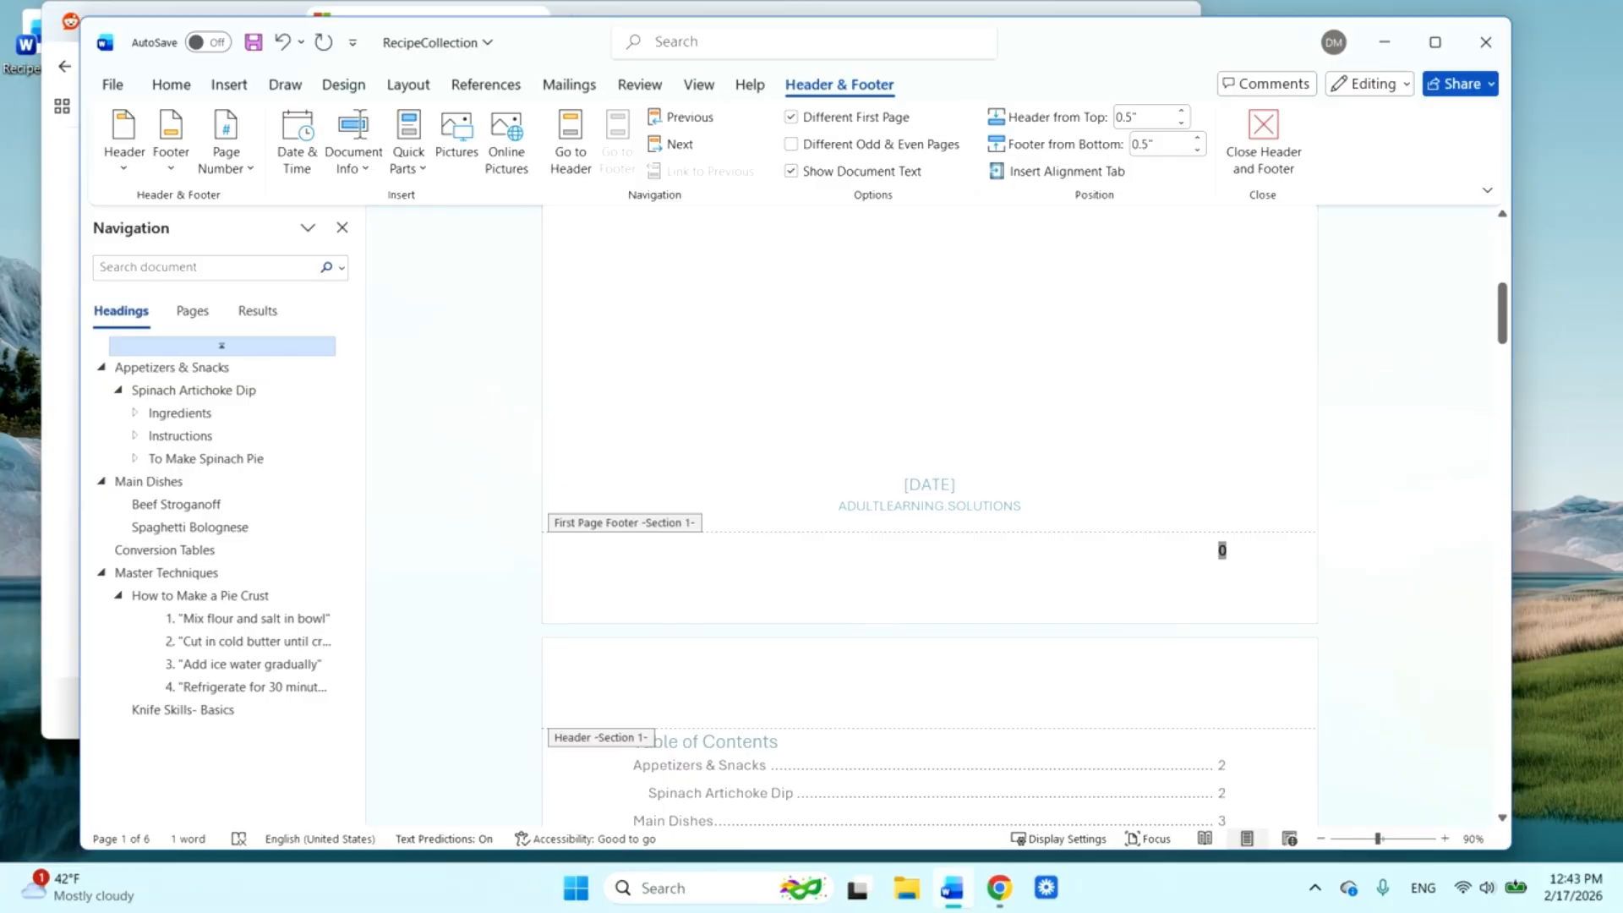
- Turn off the Different First Page option for section 1 and check the Table of Contents page
click(791, 118)
scroll(1115, 420, down, 8)
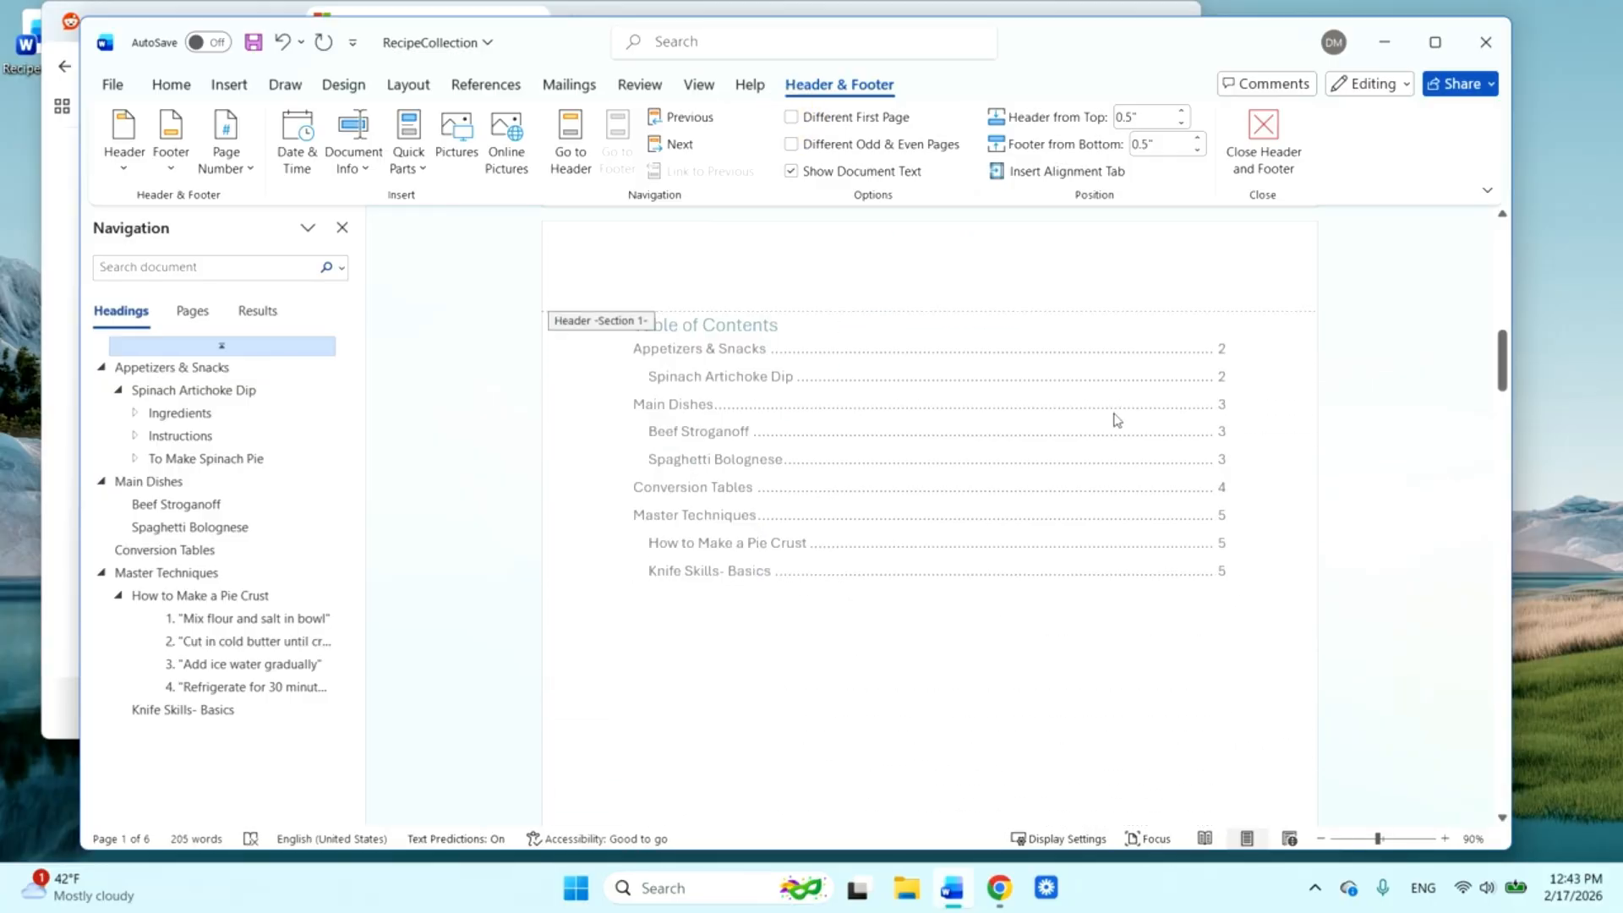
scroll(1116, 420, down, 5)
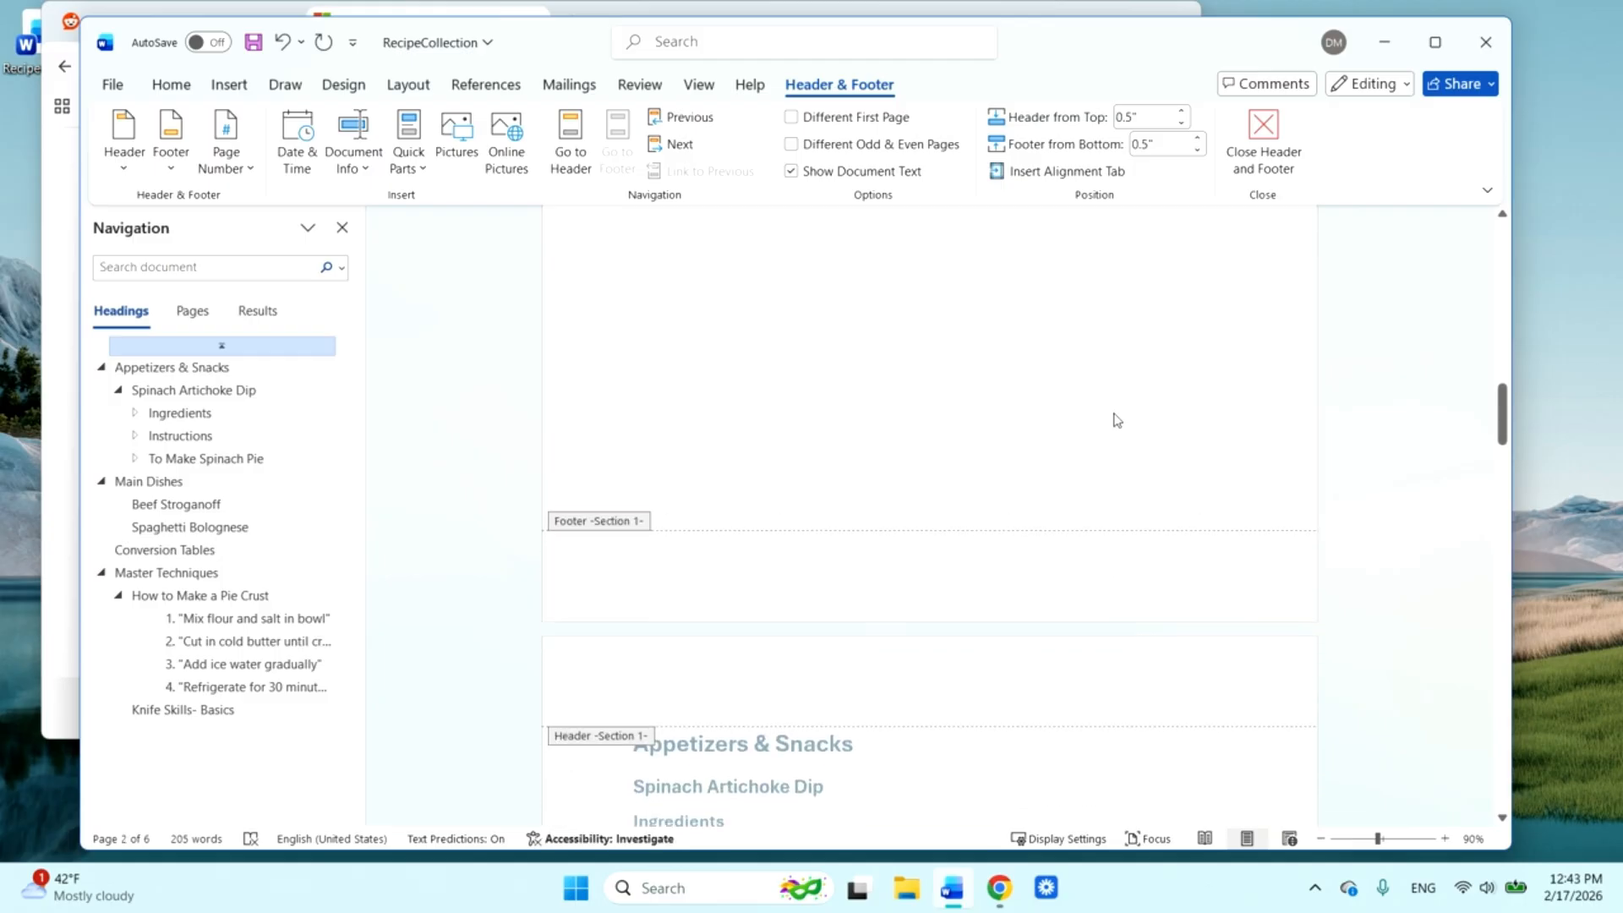
scroll(1116, 420, down, 9)
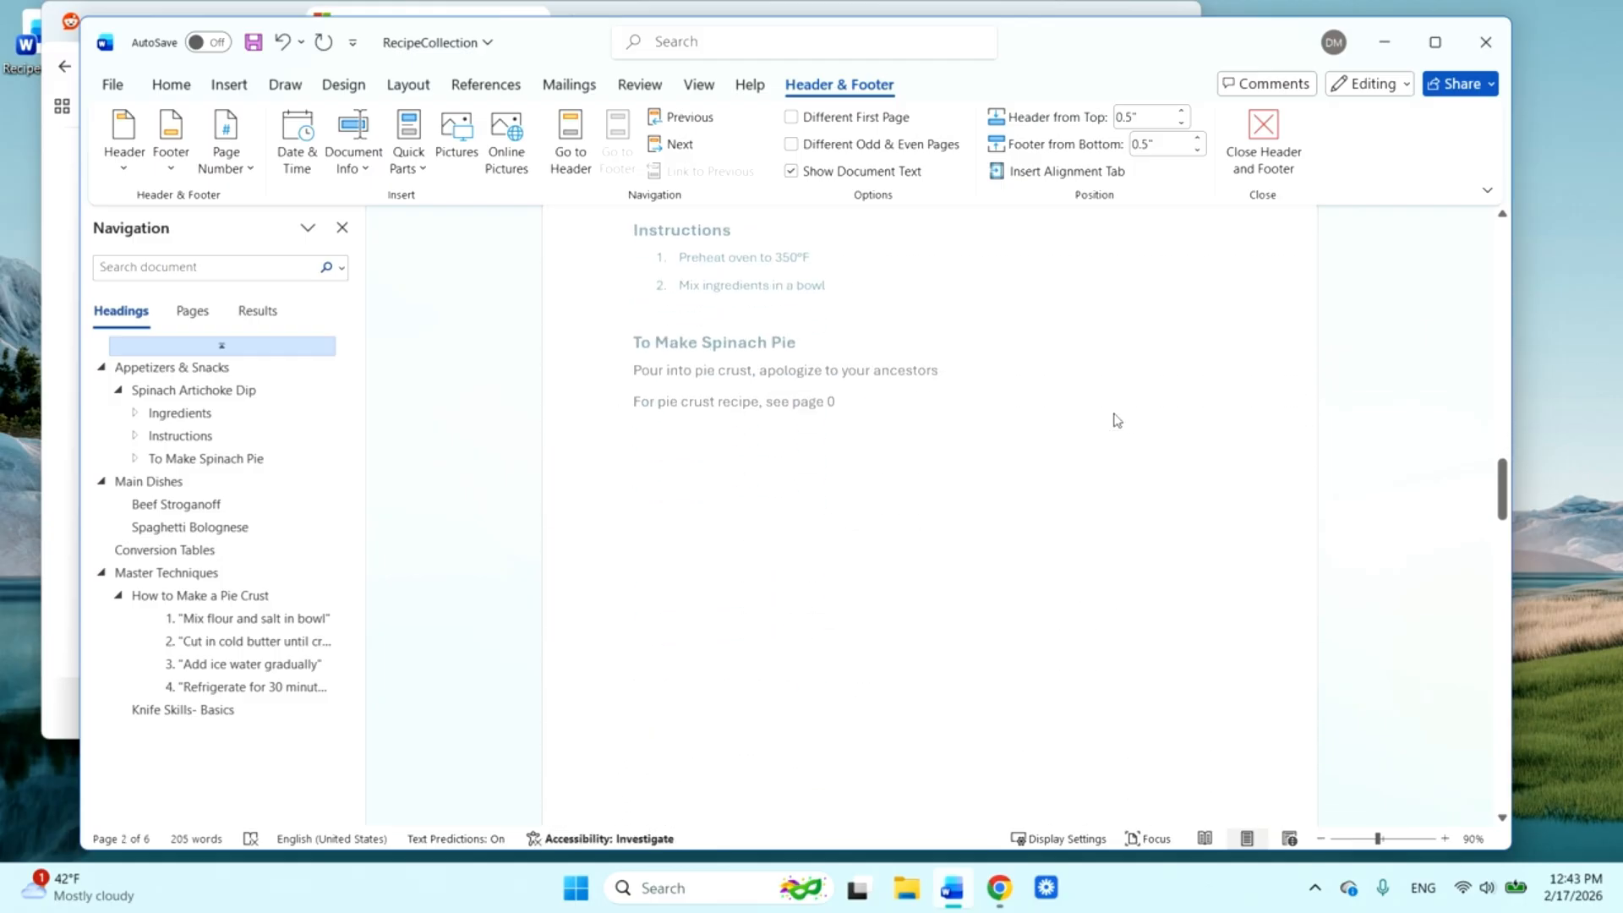
scroll(1116, 420, down, 1)
double_click(1265, 570)
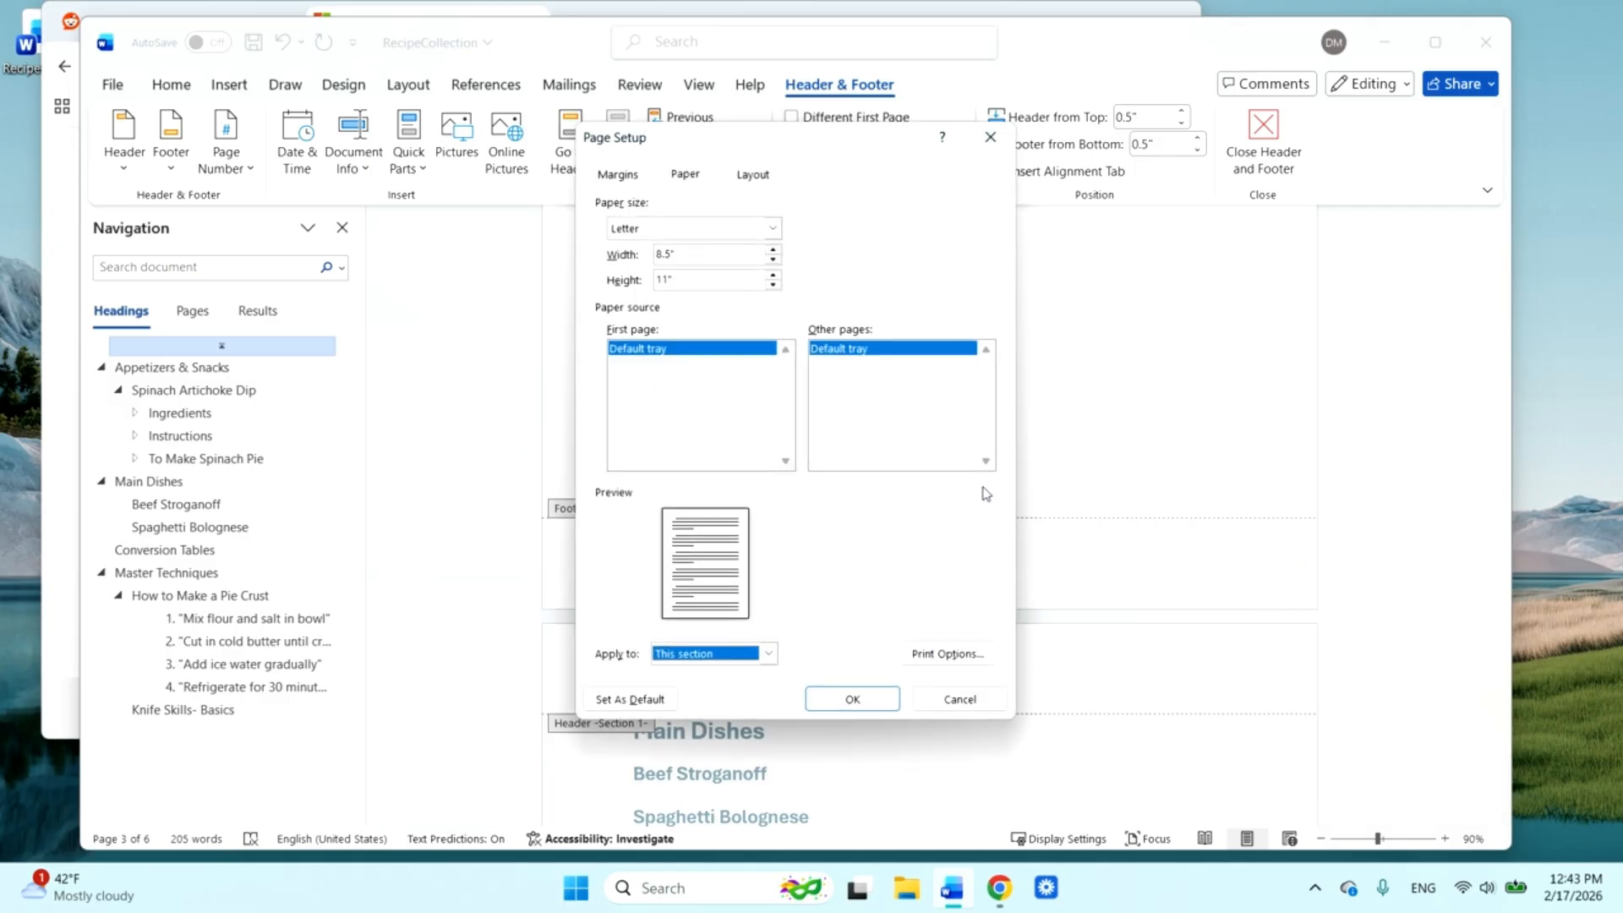
click(960, 699)
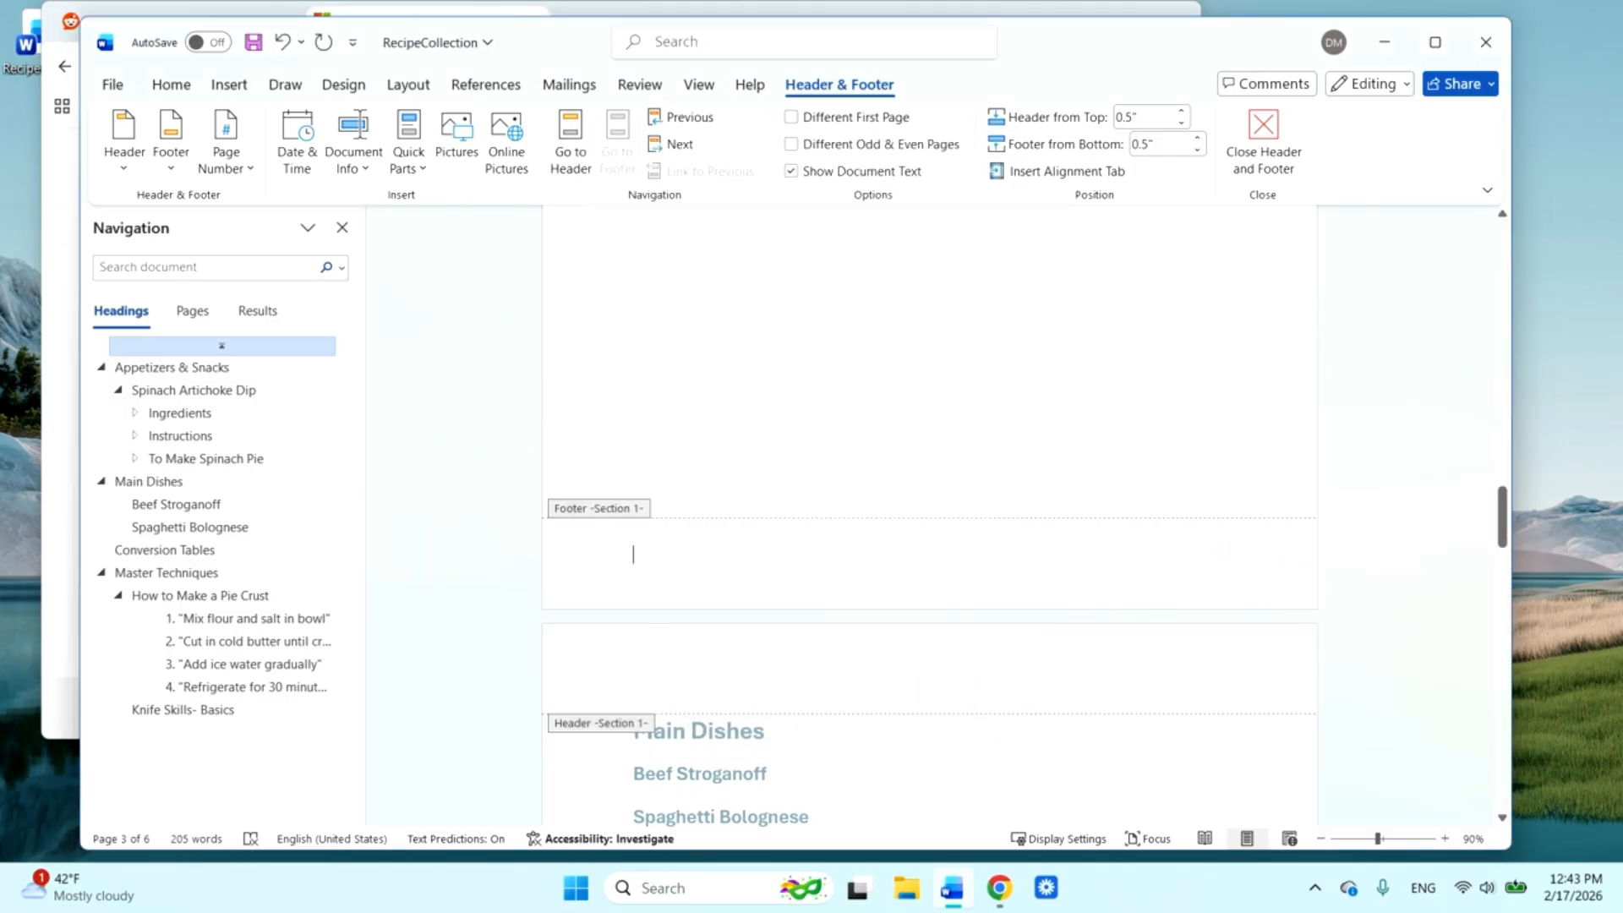
double_click(1245, 573)
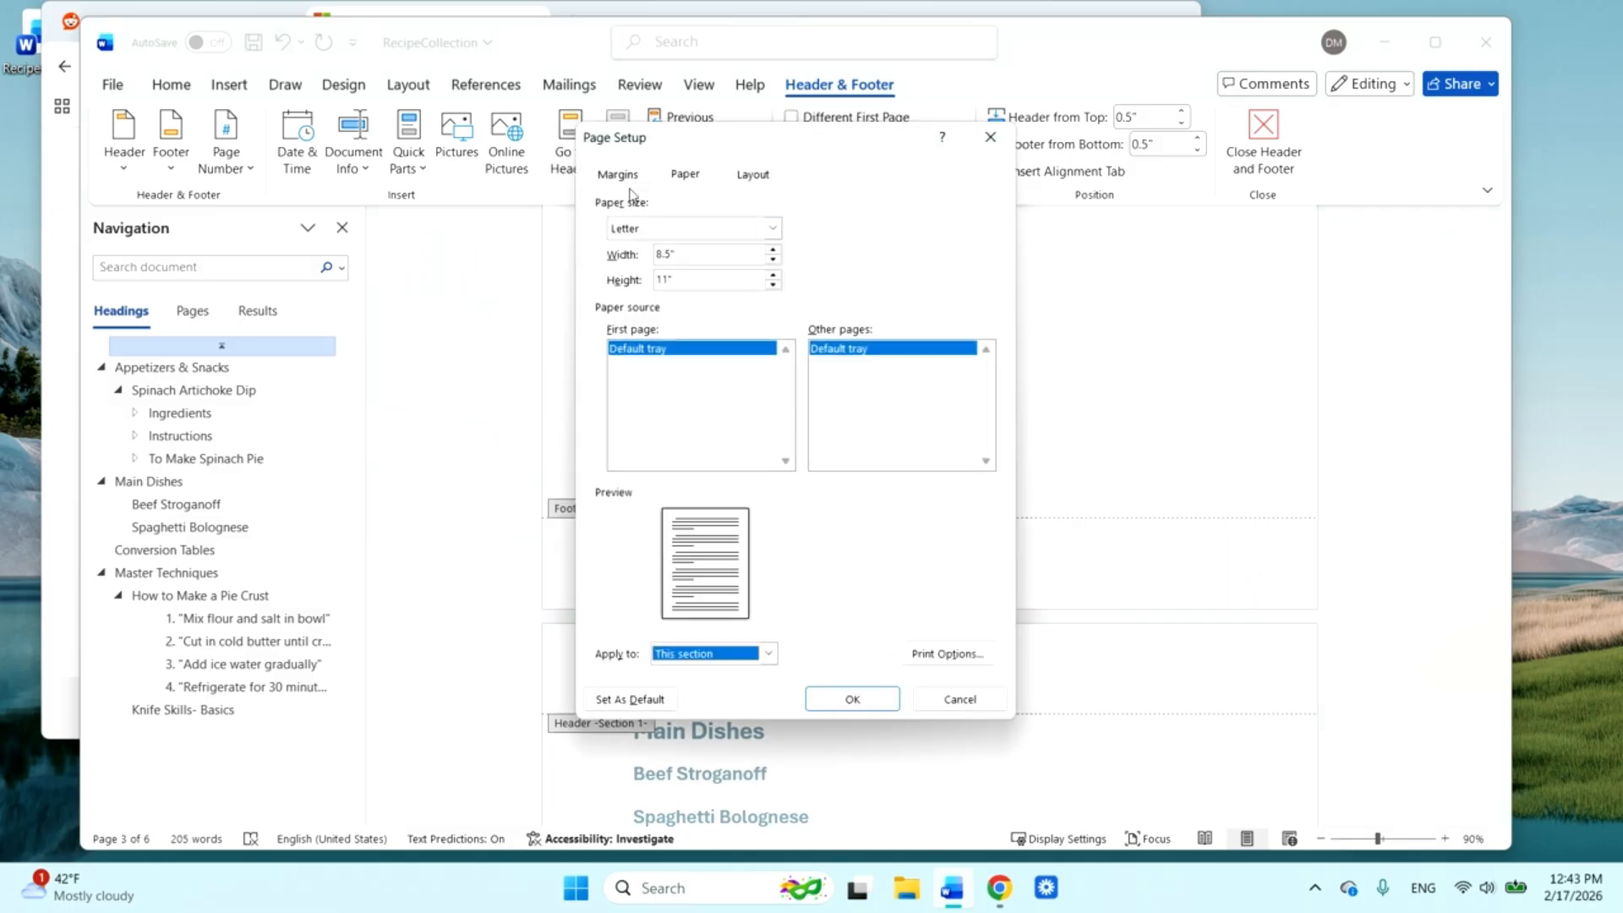
click(947, 702)
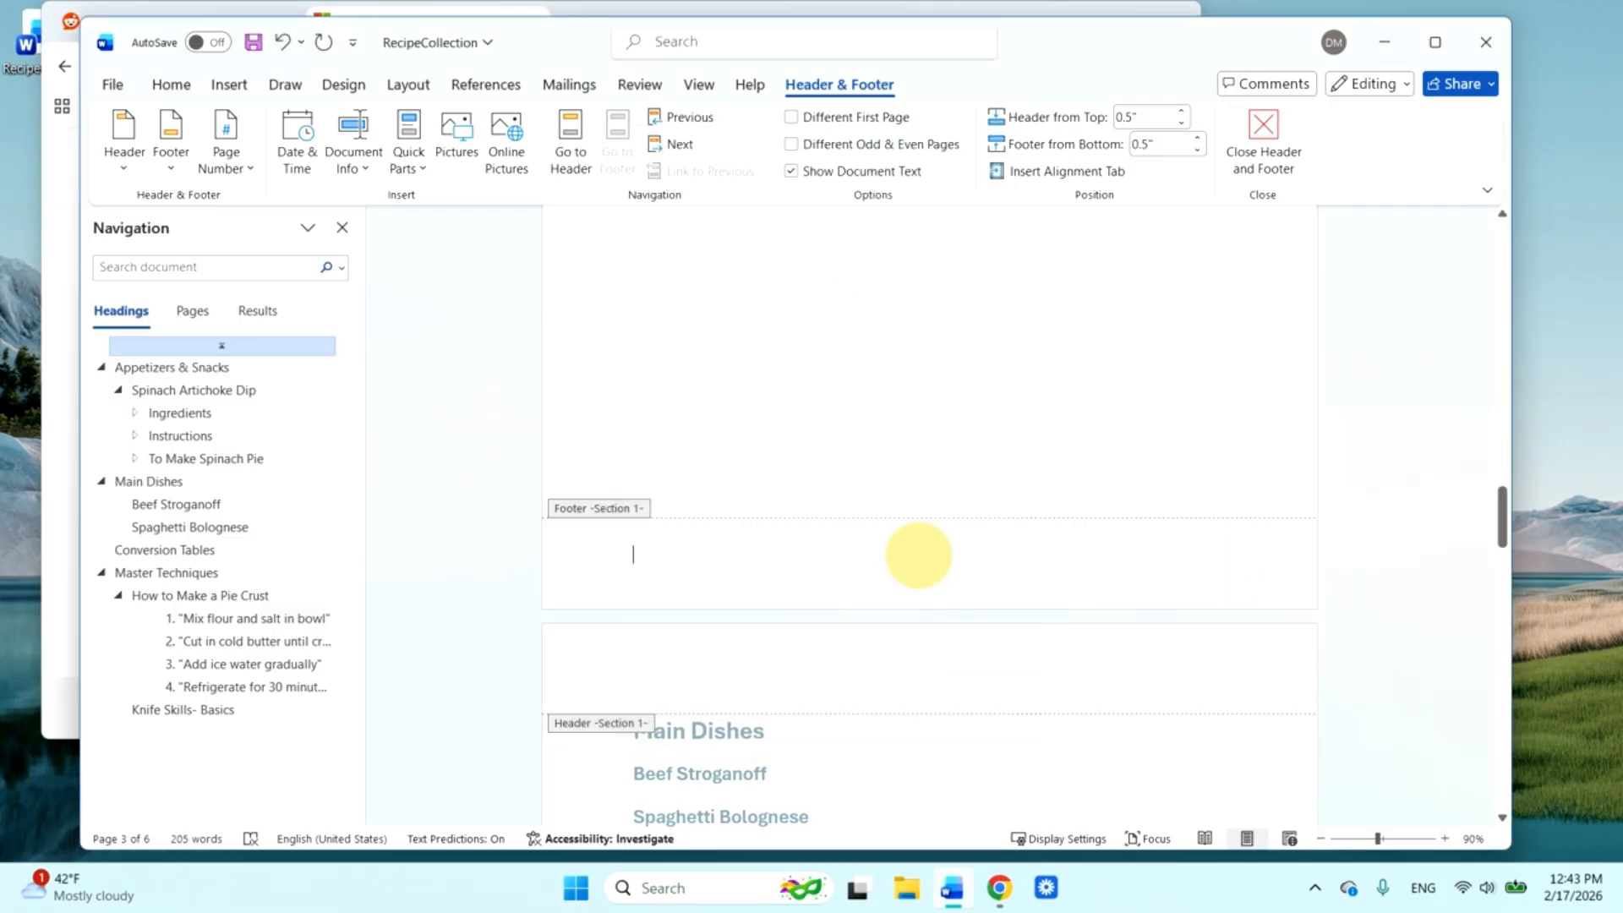
- Insert a plain right-aligned page number at the bottom of section 1's pages and check the Table of Contents page's footer
click(243, 172)
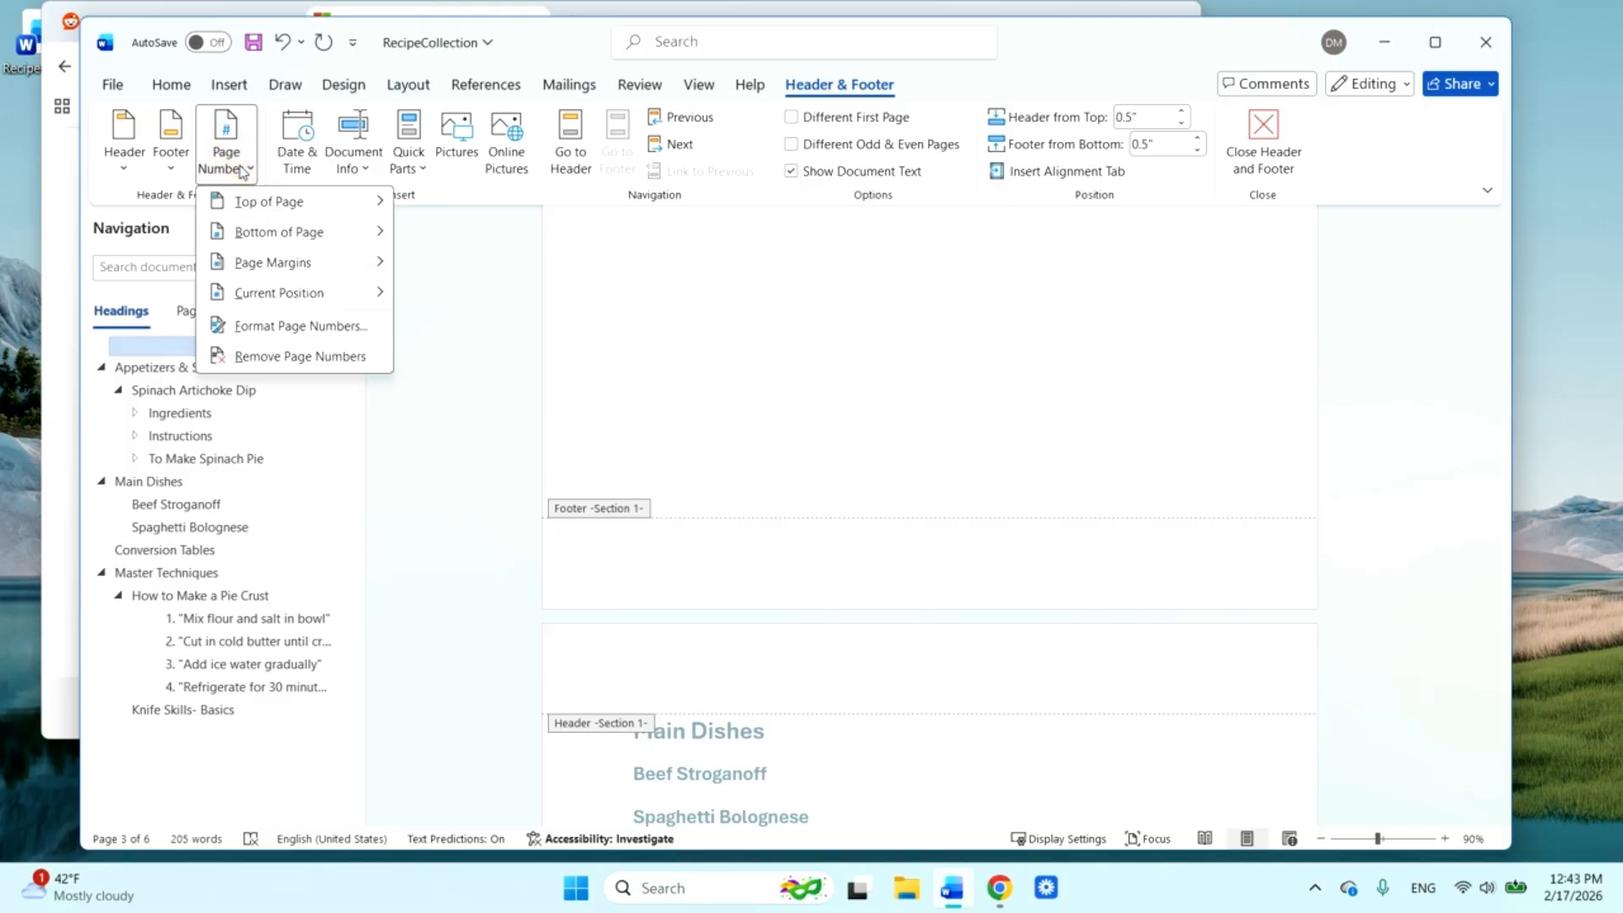
mouse_move(283, 234)
click(539, 516)
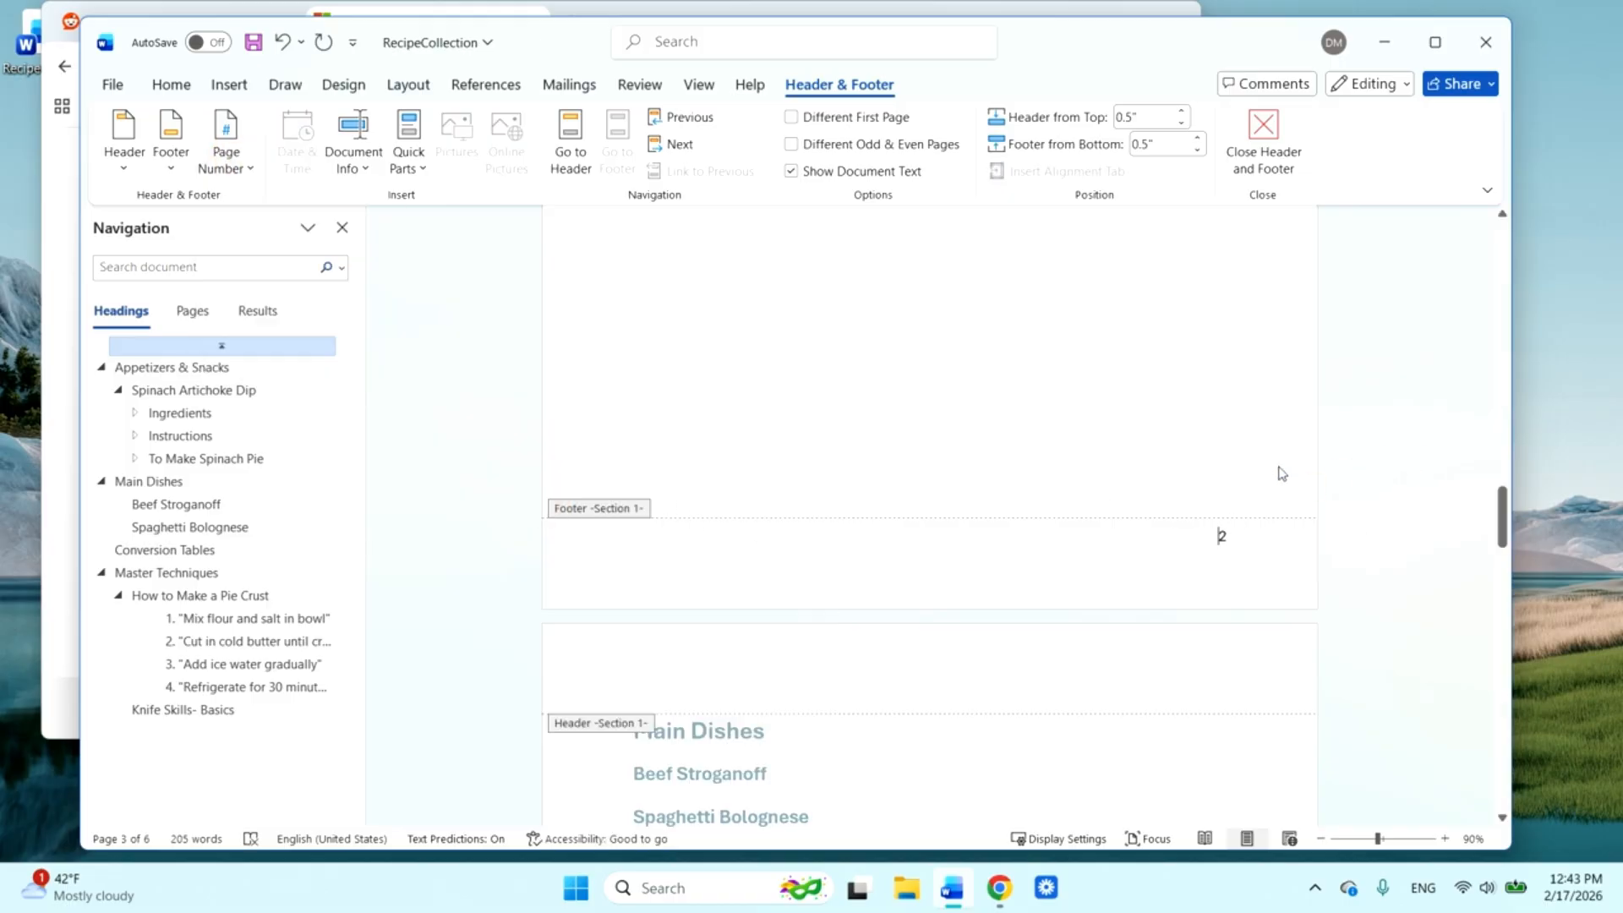
scroll(1276, 471, up, 10)
scroll(1268, 470, up, 12)
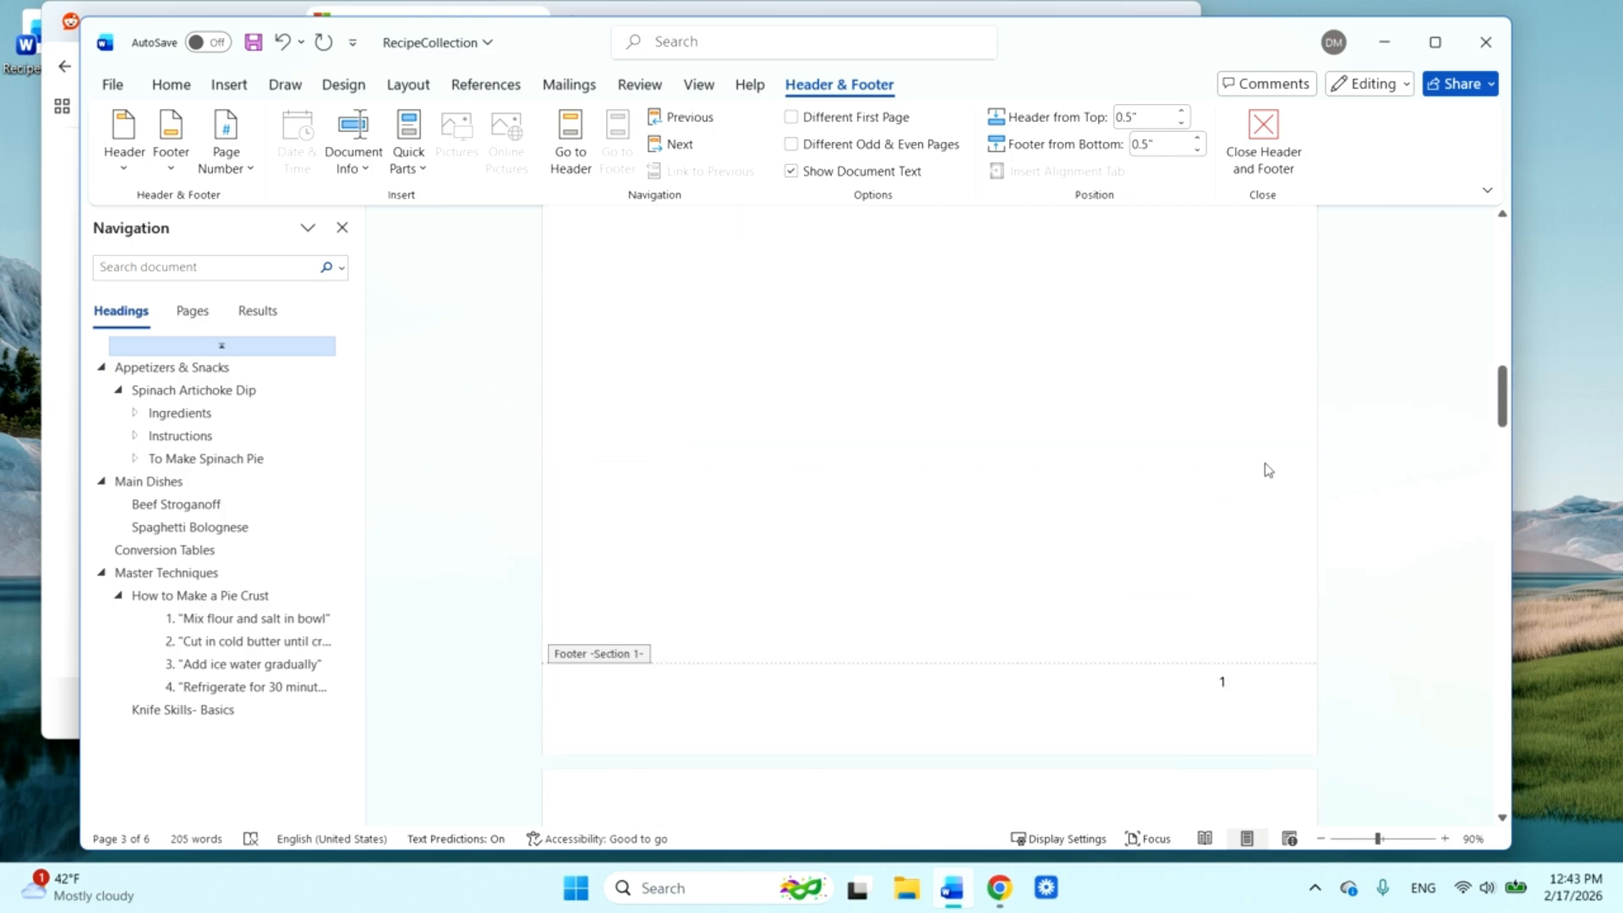
scroll(1268, 470, down, 5)
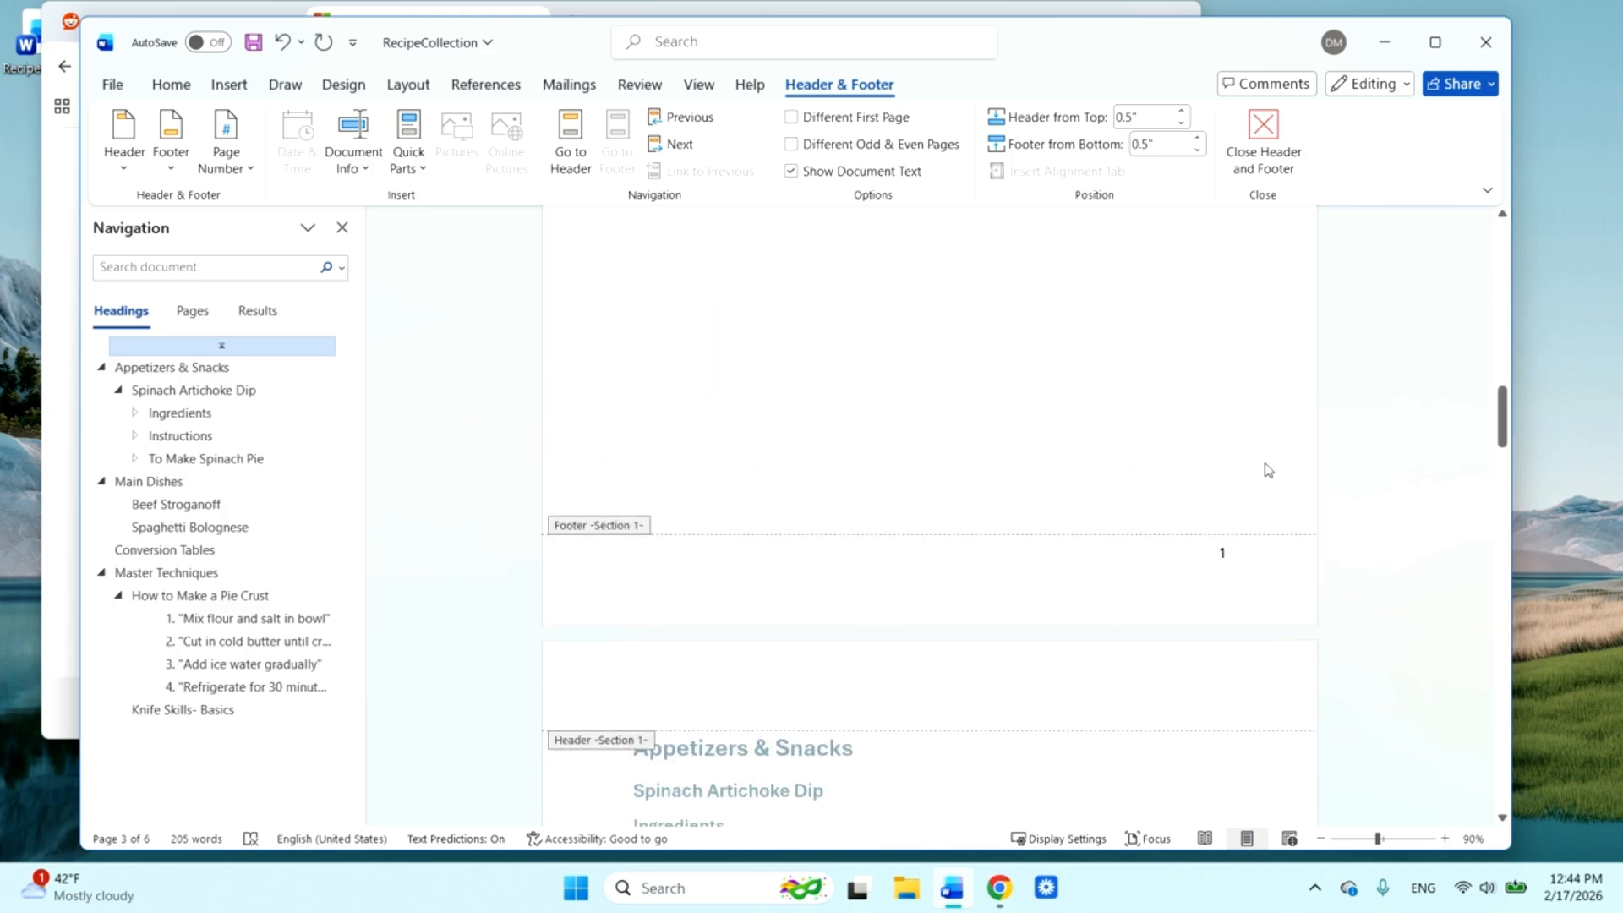
click(1222, 522)
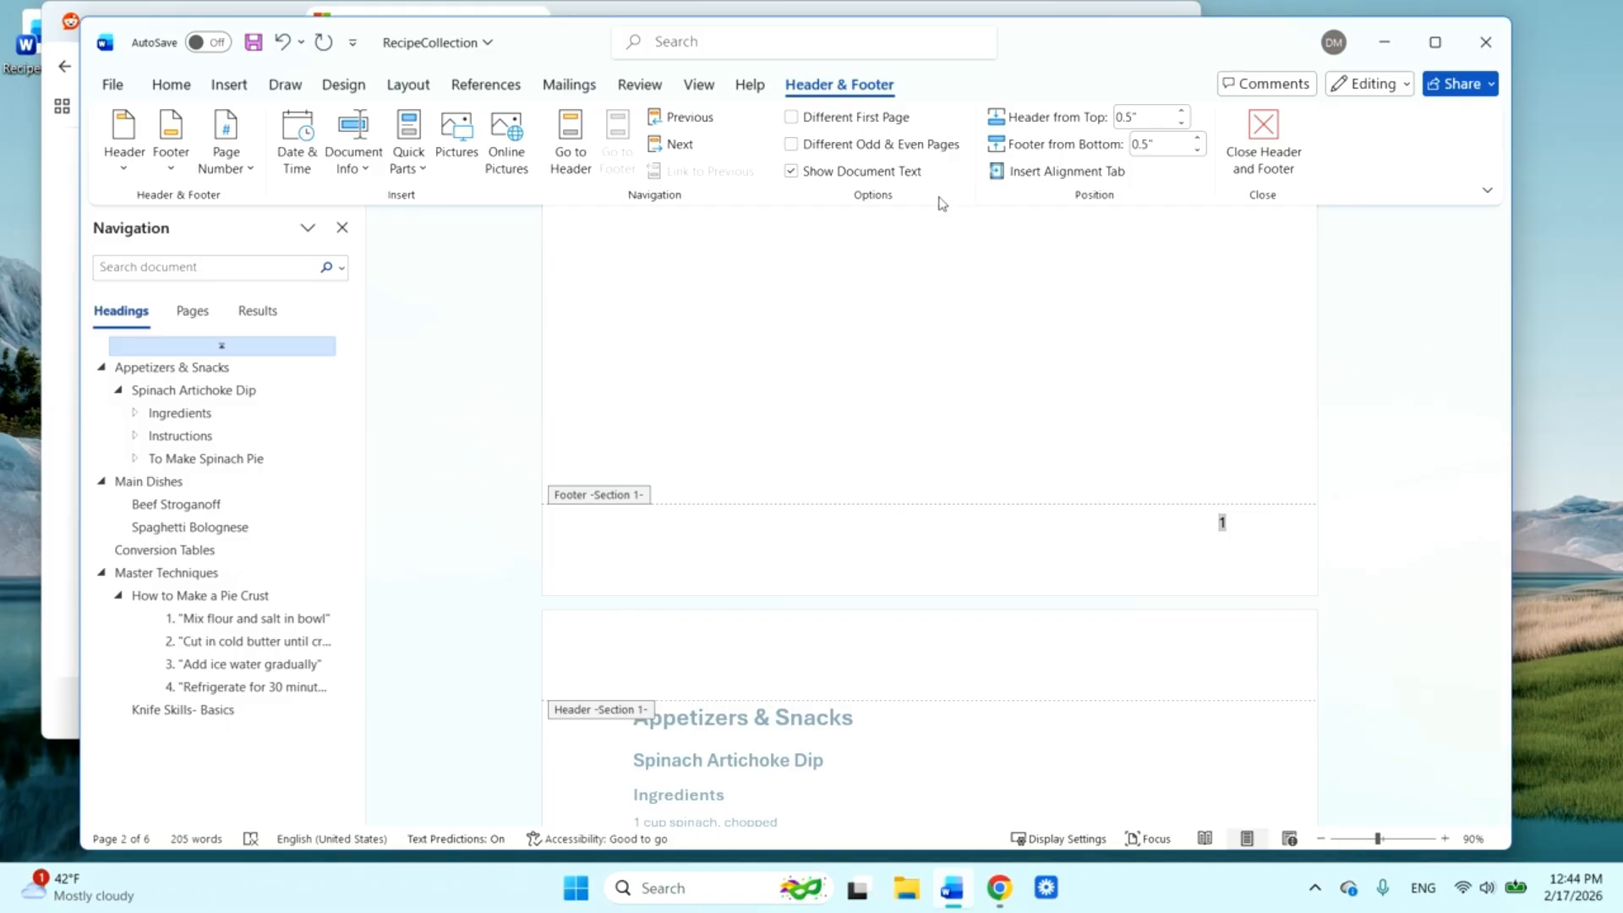
- Switch to the browser, search for "microsoft word start page number on page 3" and read the overview of the procedure
drag(588, 38, 582, 111)
click(634, 38)
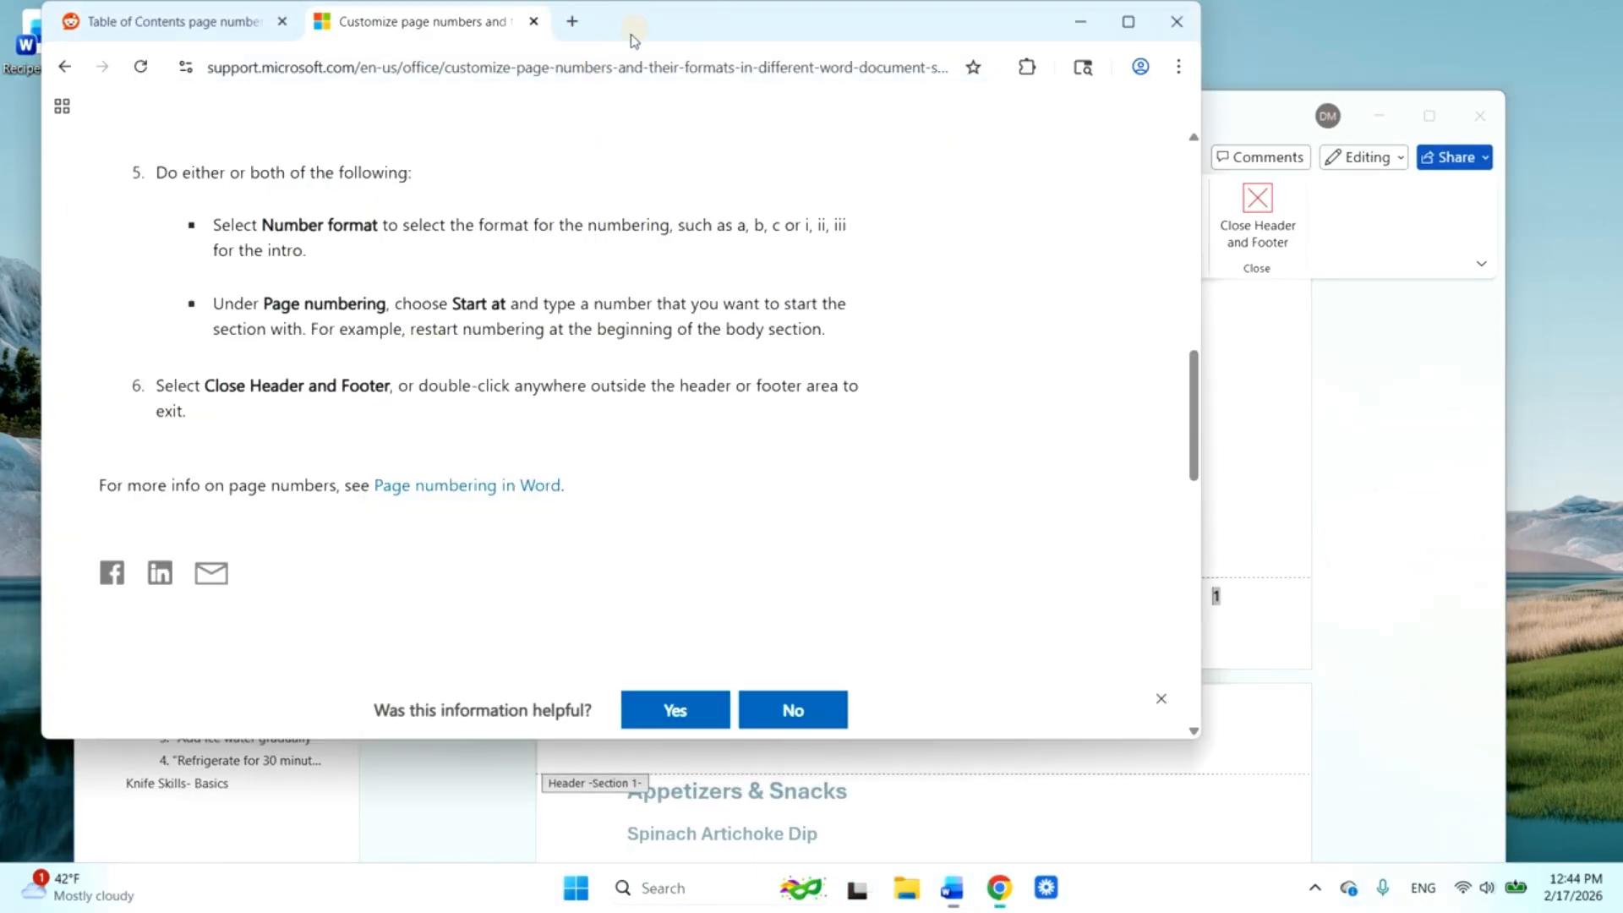
click(544, 78)
text(micr)
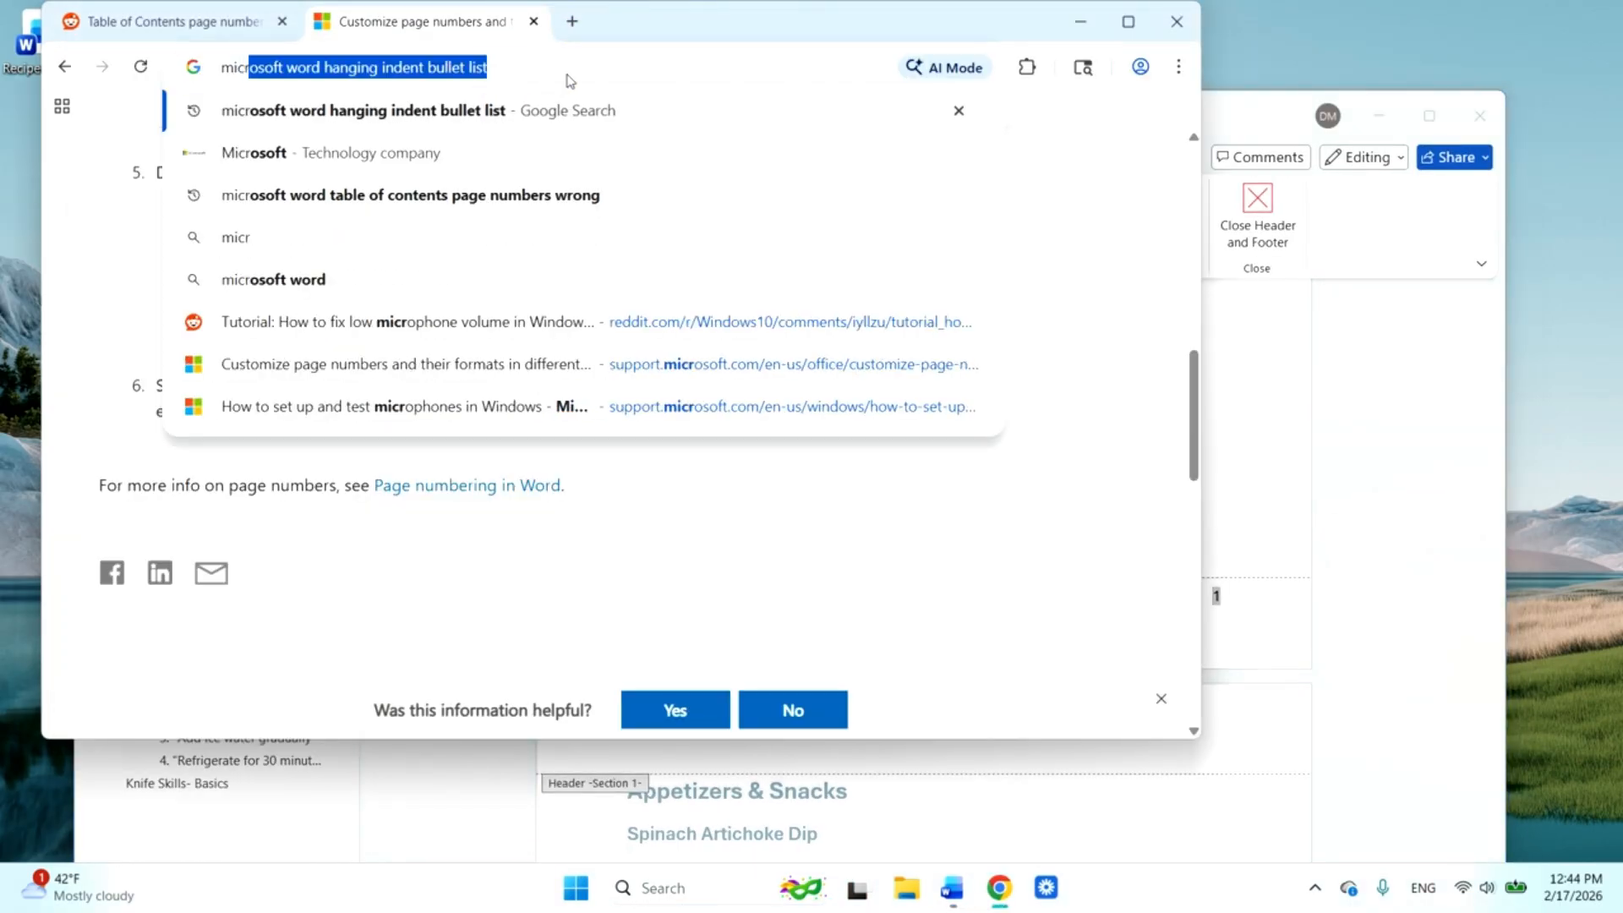
text(osoft word start page nu)
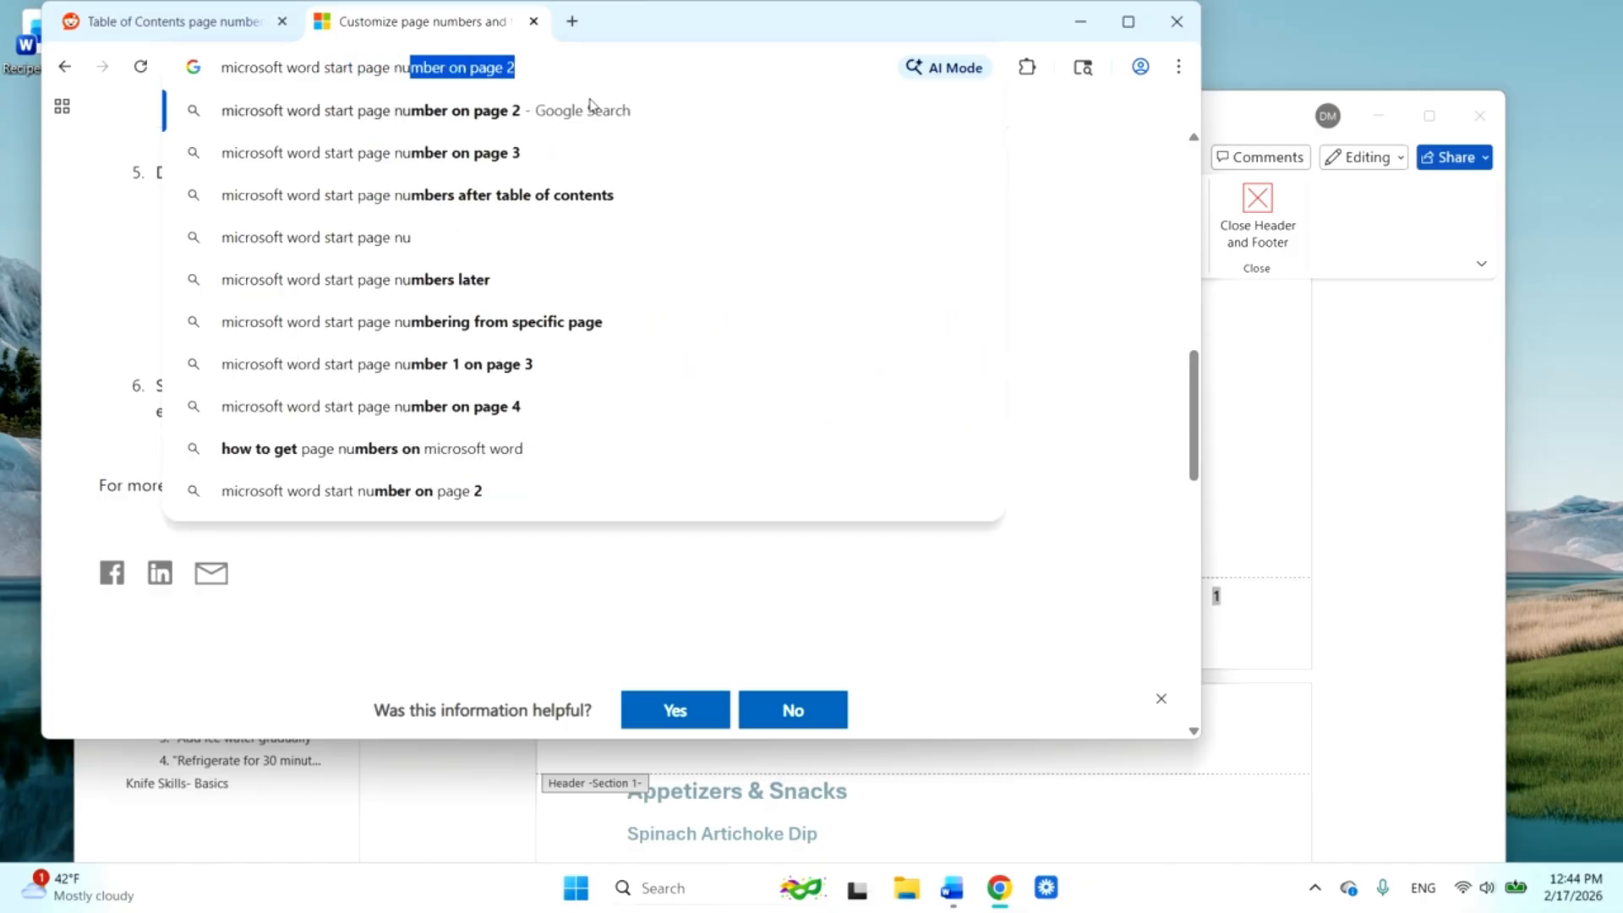
click(578, 155)
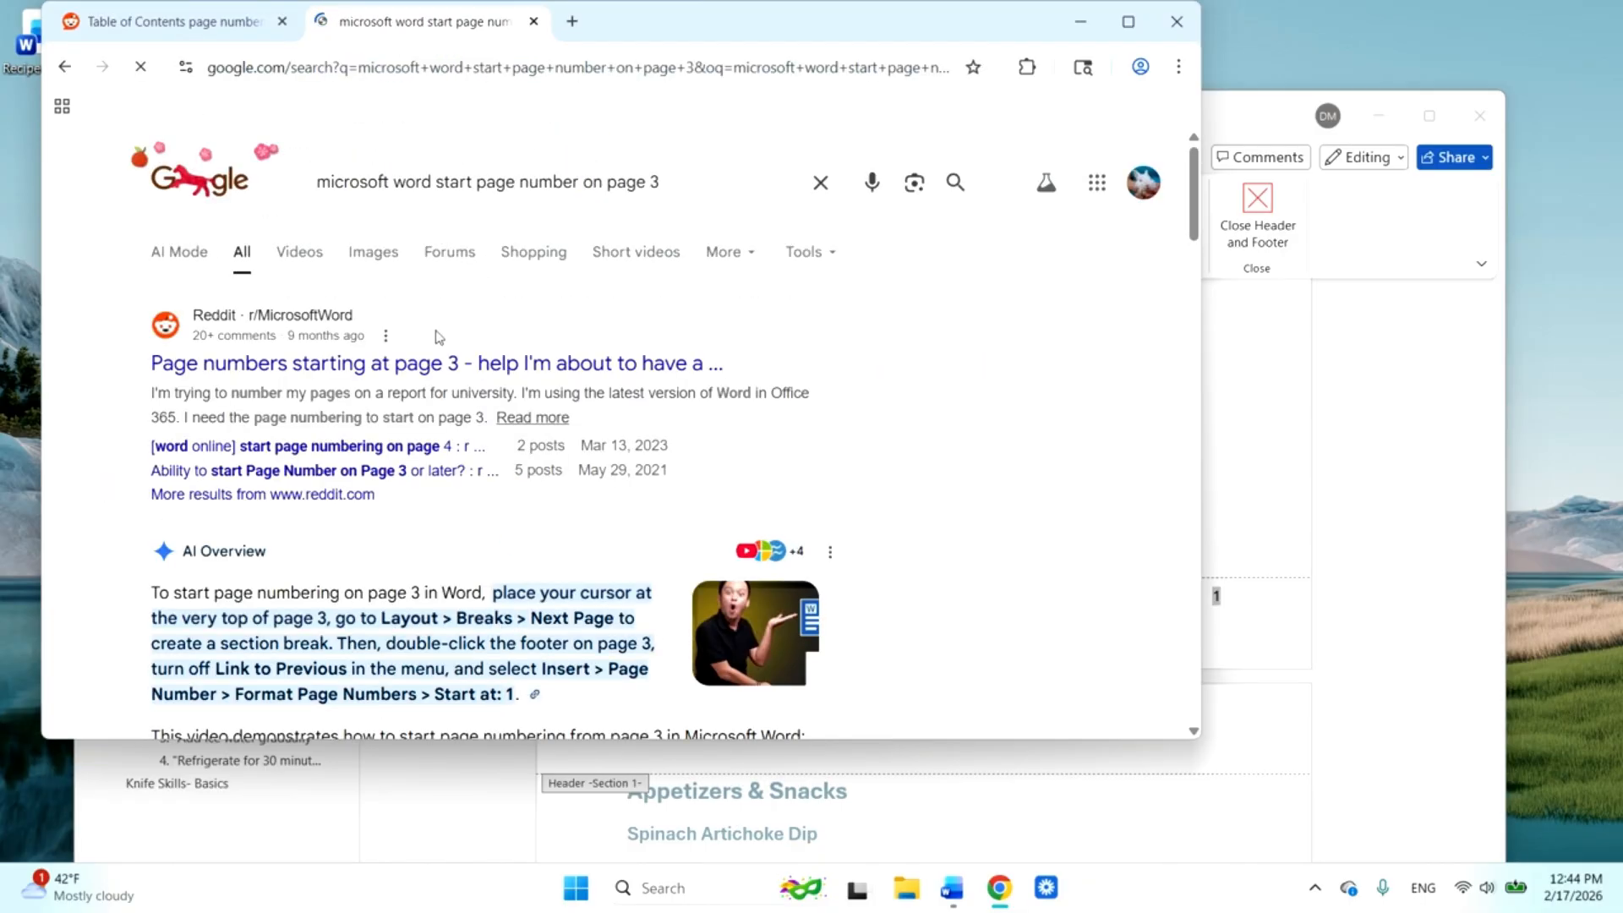
scroll(517, 372, down, 3)
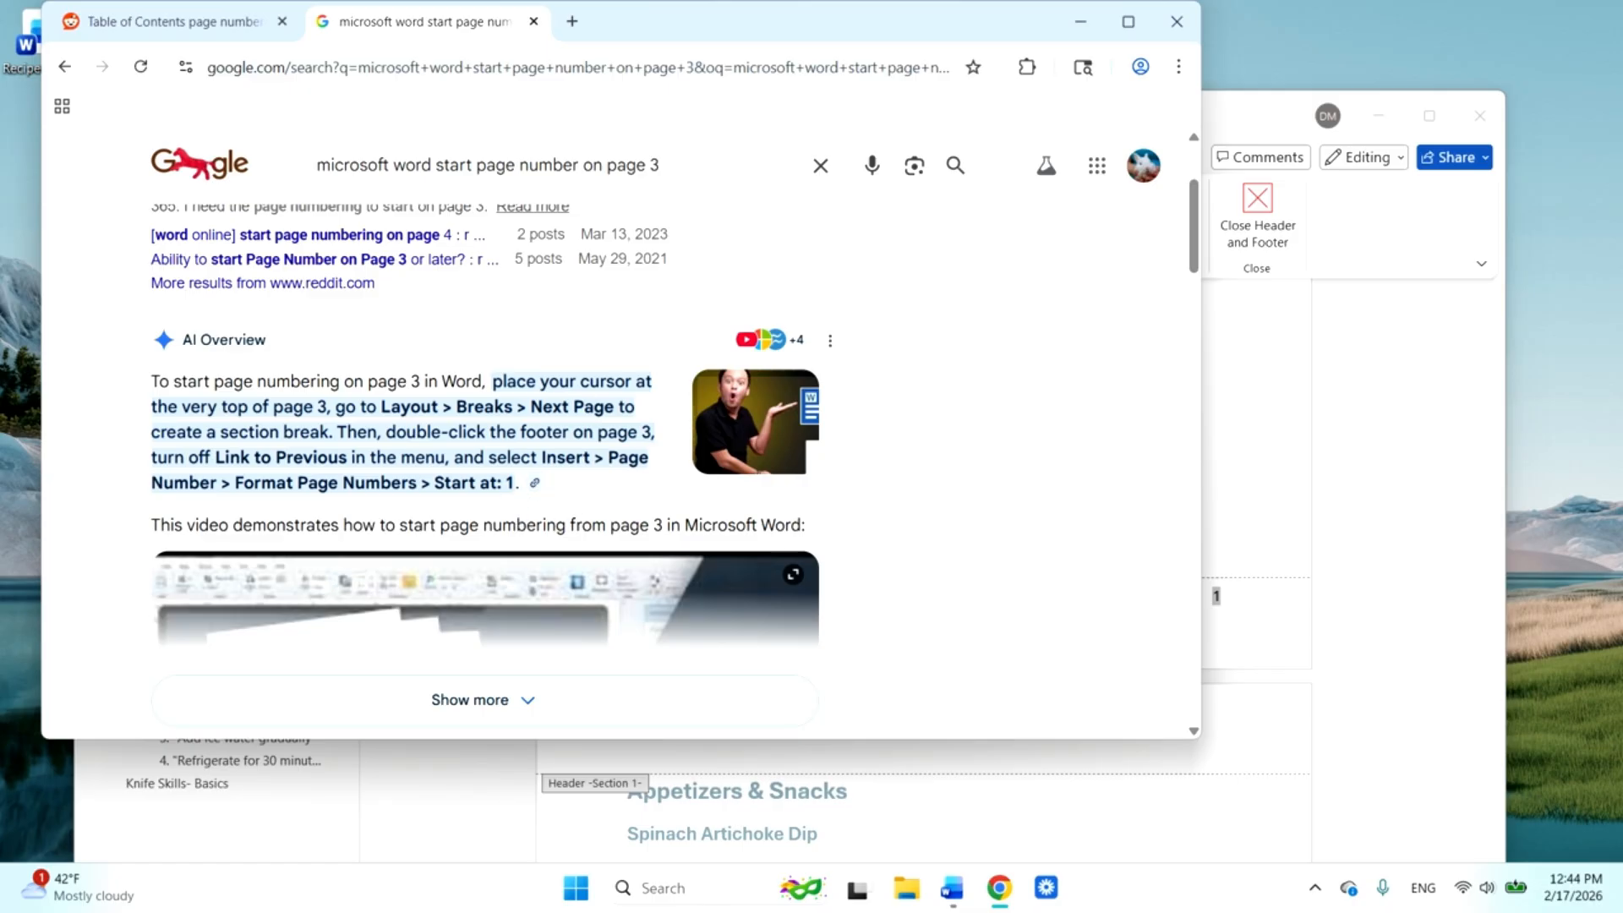
- Return to Word and examine the page number format options for section 1's footer numbers, including the cover page's
click(1272, 461)
scroll(1217, 533, down, 5)
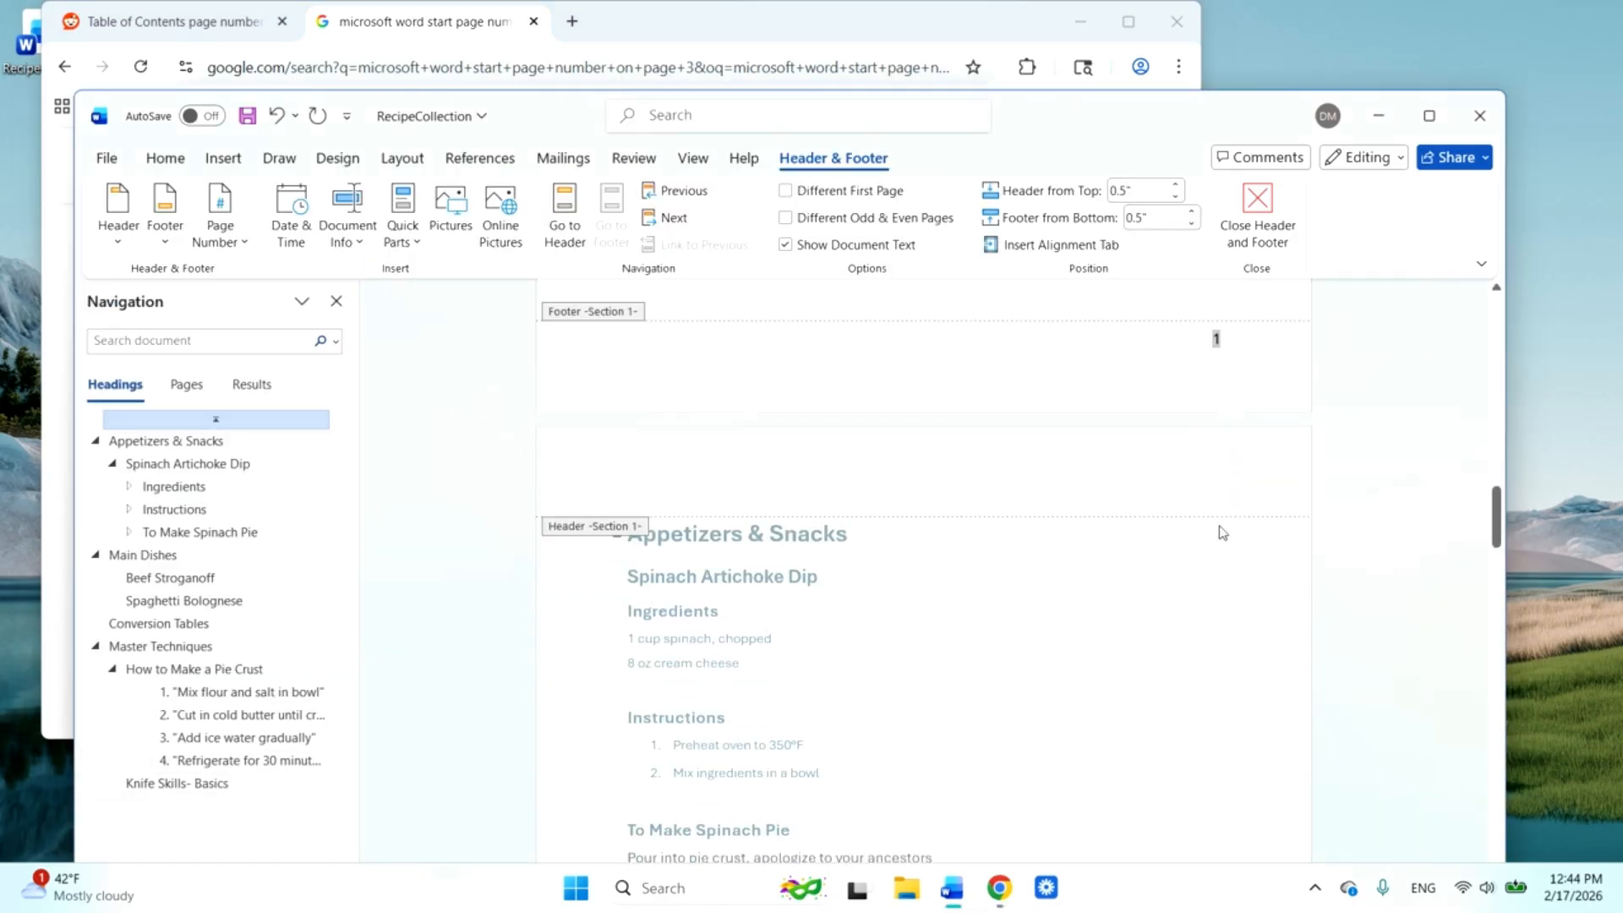
scroll(1221, 530, down, 5)
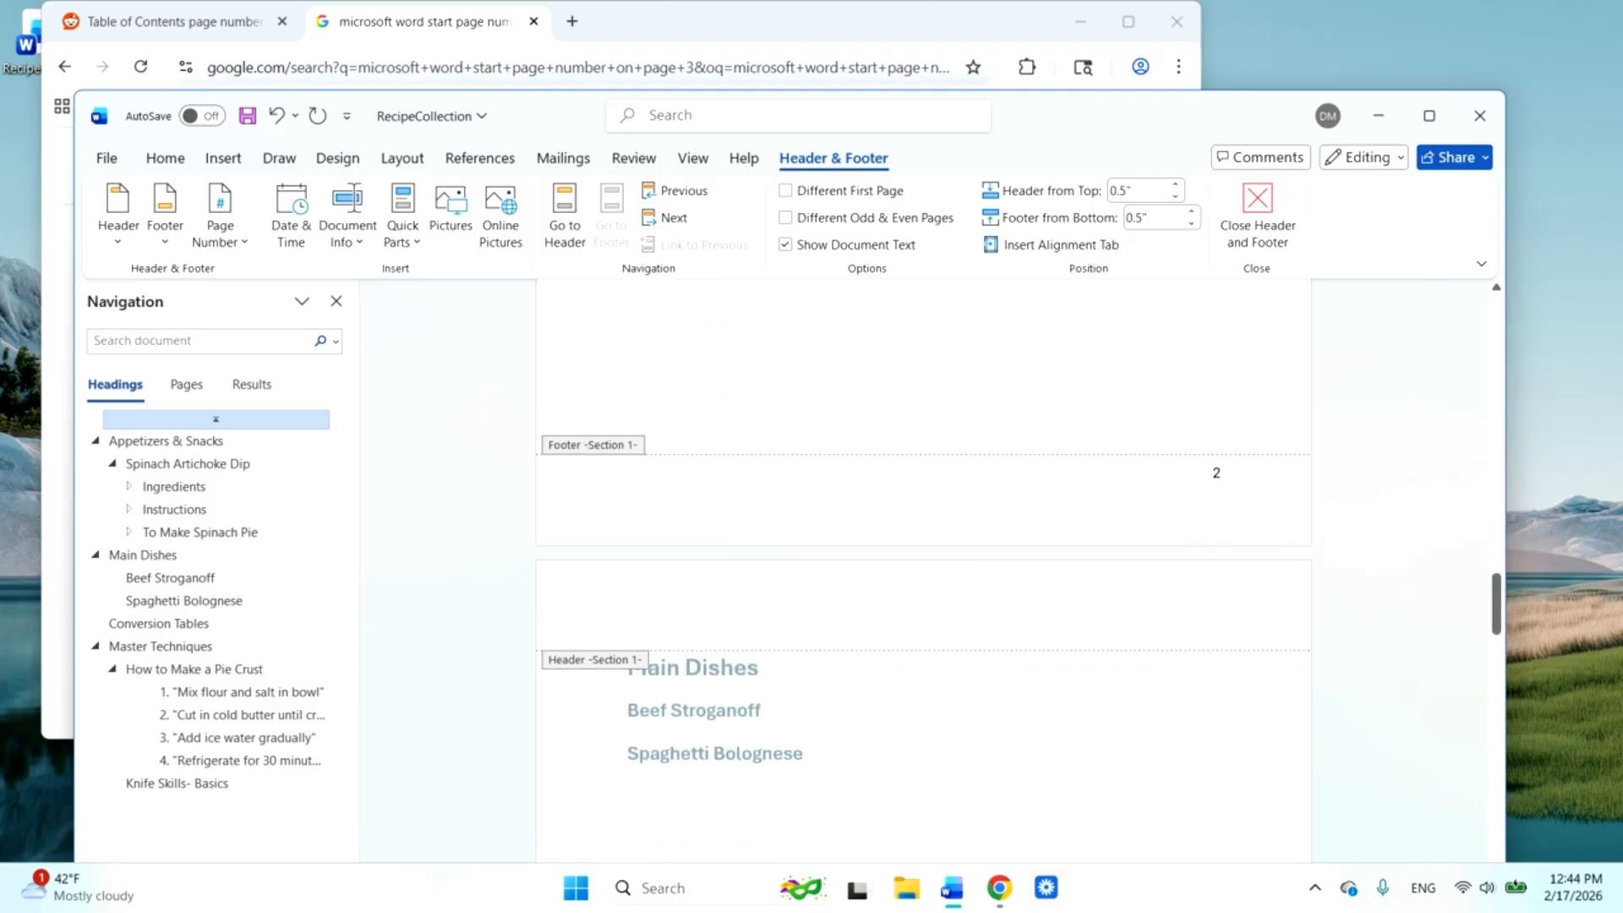
right_click(1218, 473)
click(1314, 719)
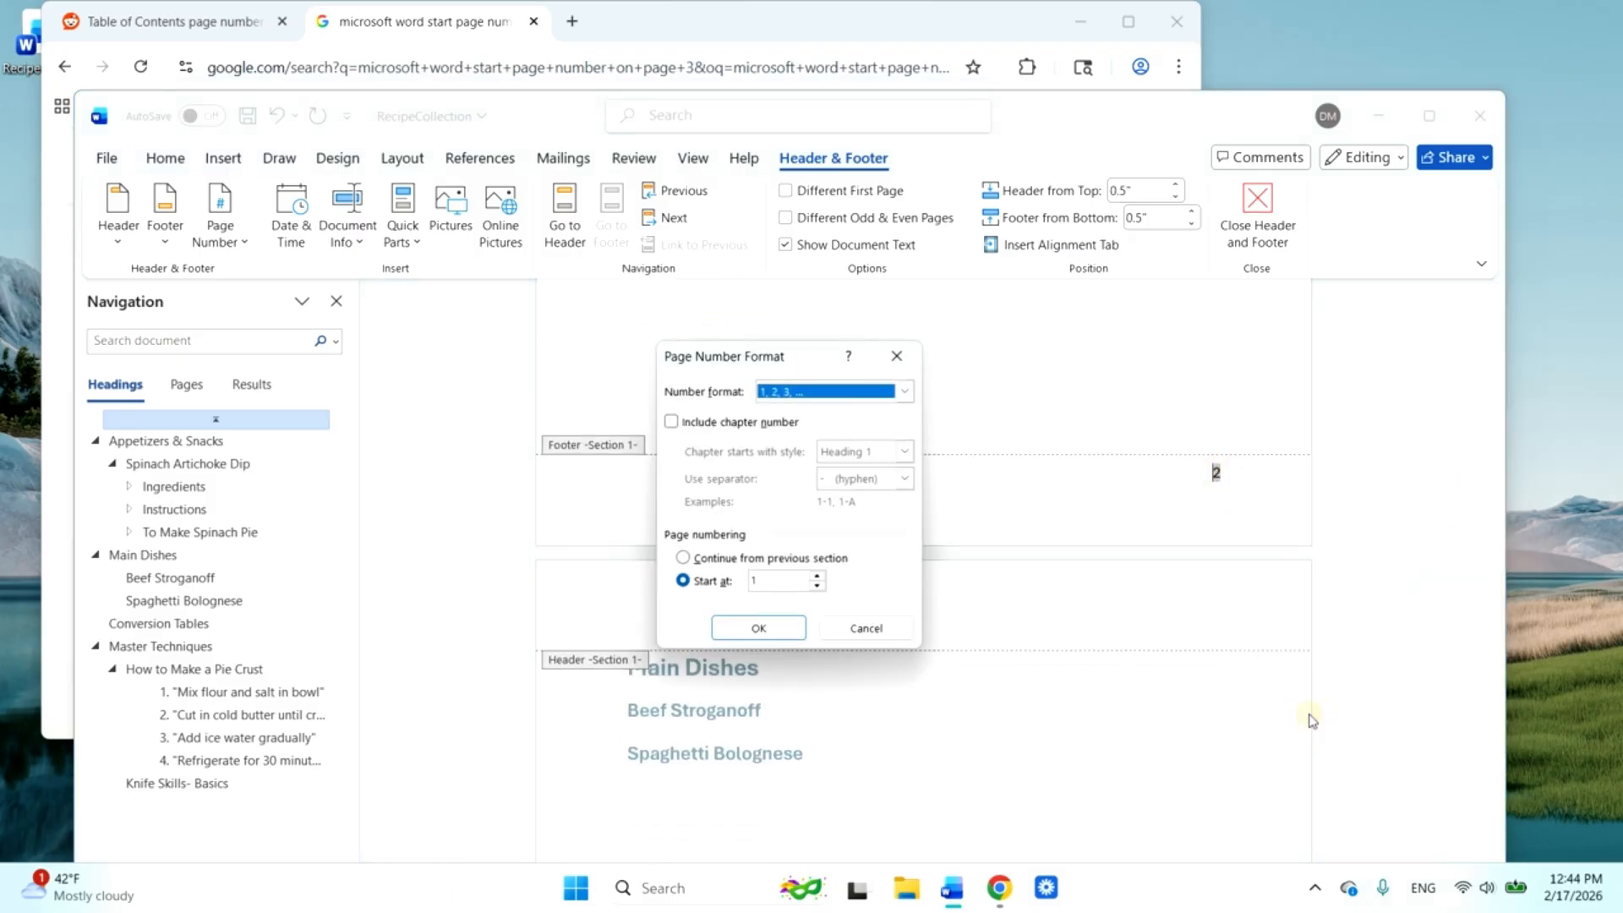
click(760, 627)
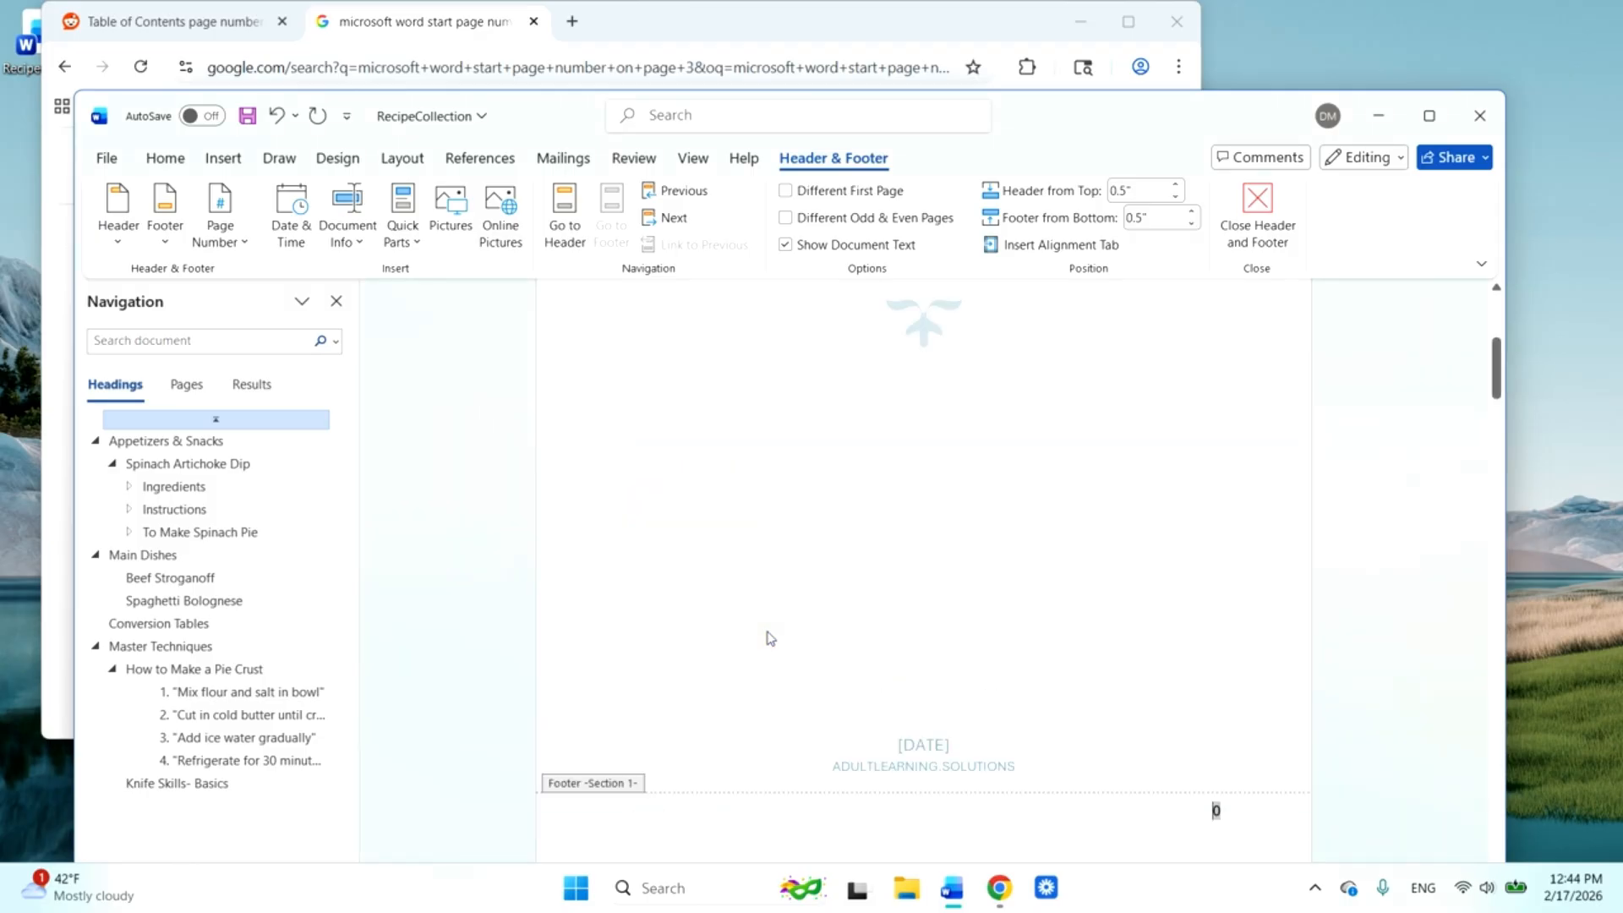
click(1217, 593)
scroll(1217, 593, down, 3)
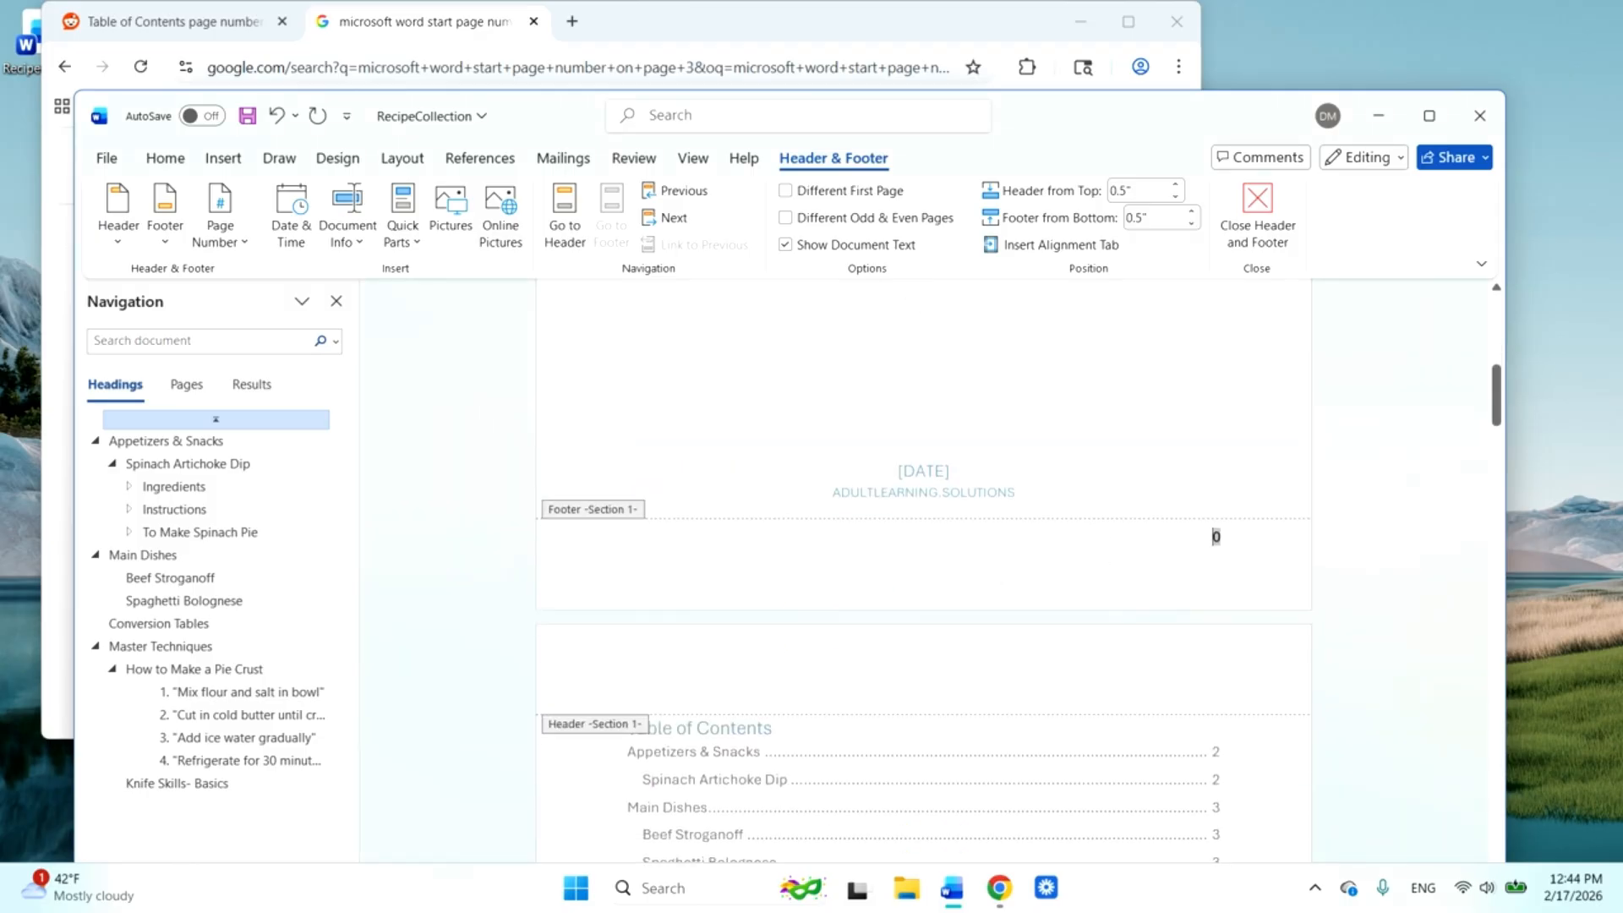
click(1220, 550)
right_click(1214, 537)
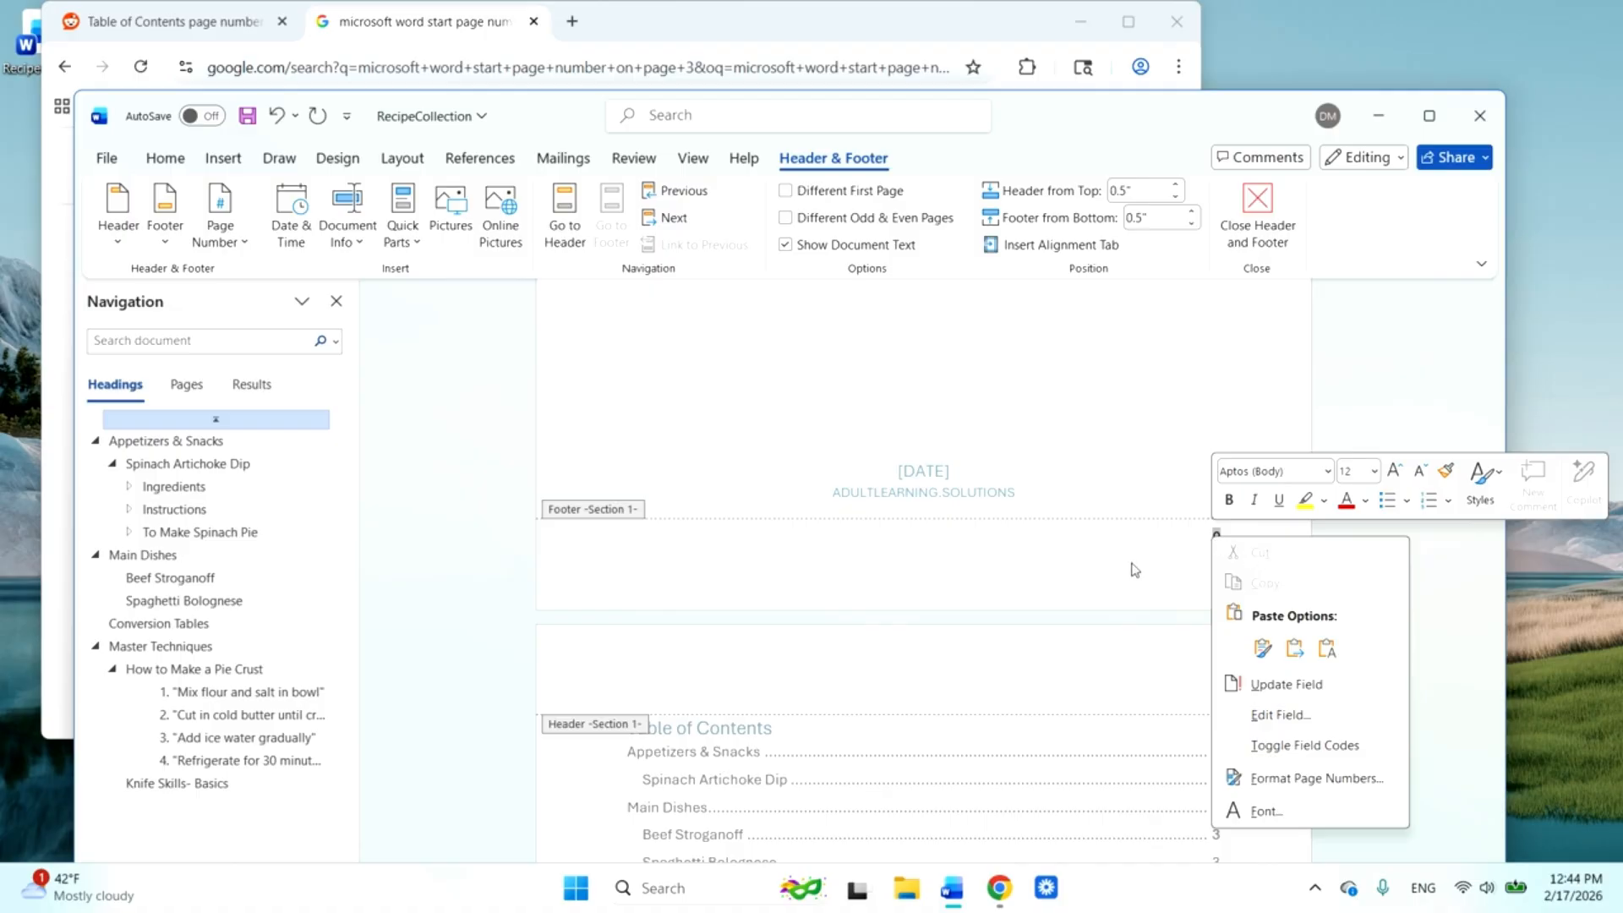
- Switch to the browser and read the Microsoft Support article "Start page numbering later in your document" from the search results
click(417, 85)
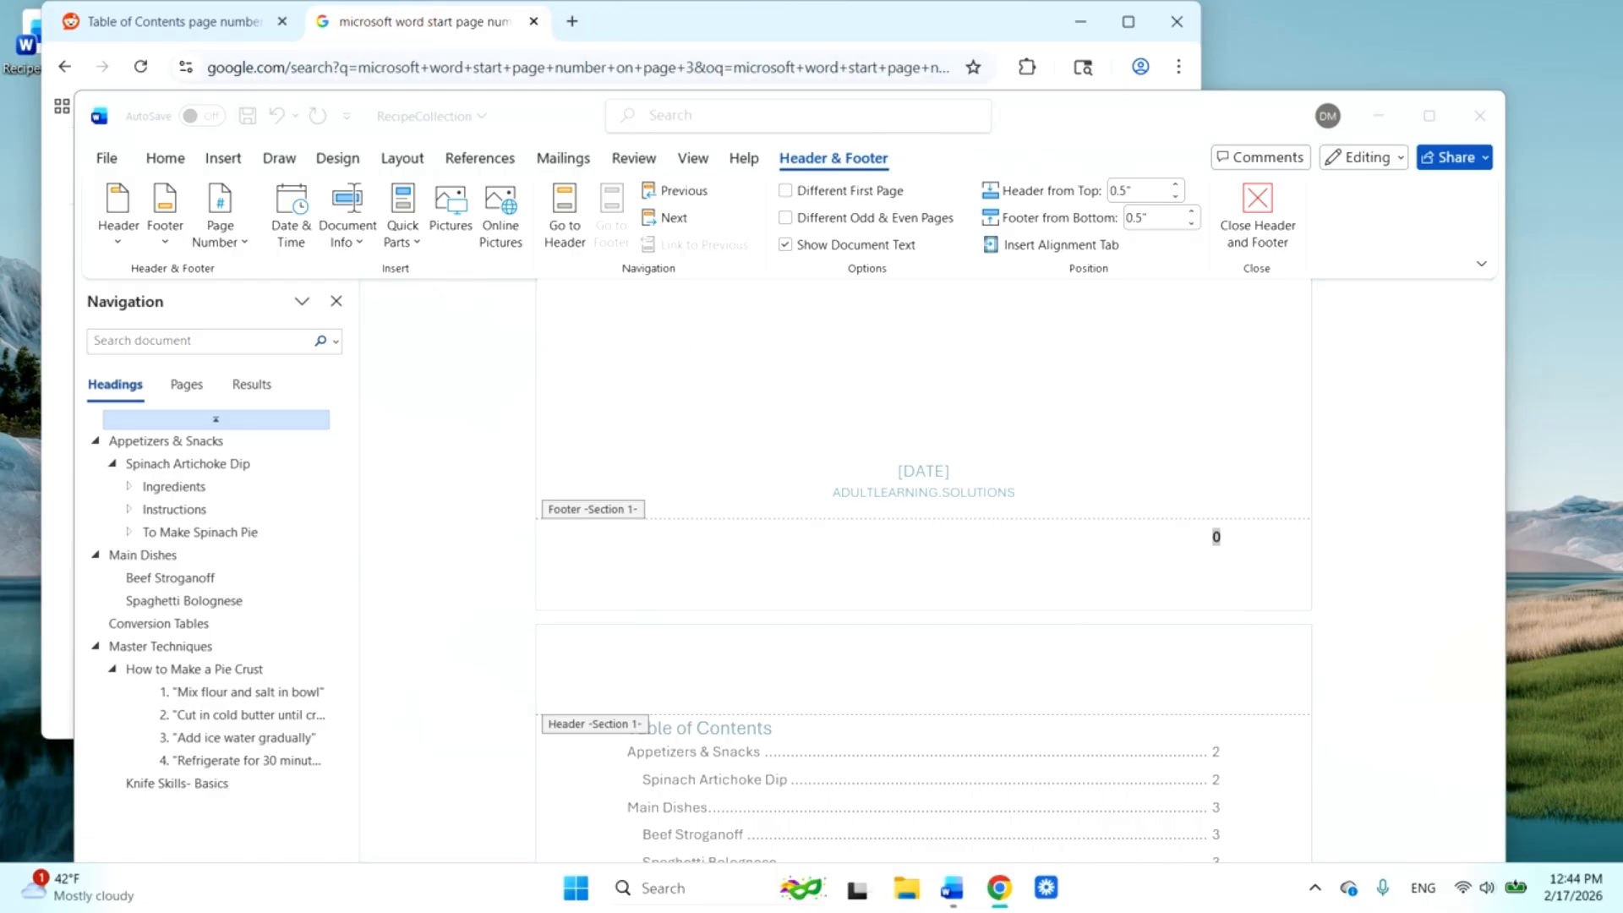
drag(541, 109, 592, 160)
click(623, 26)
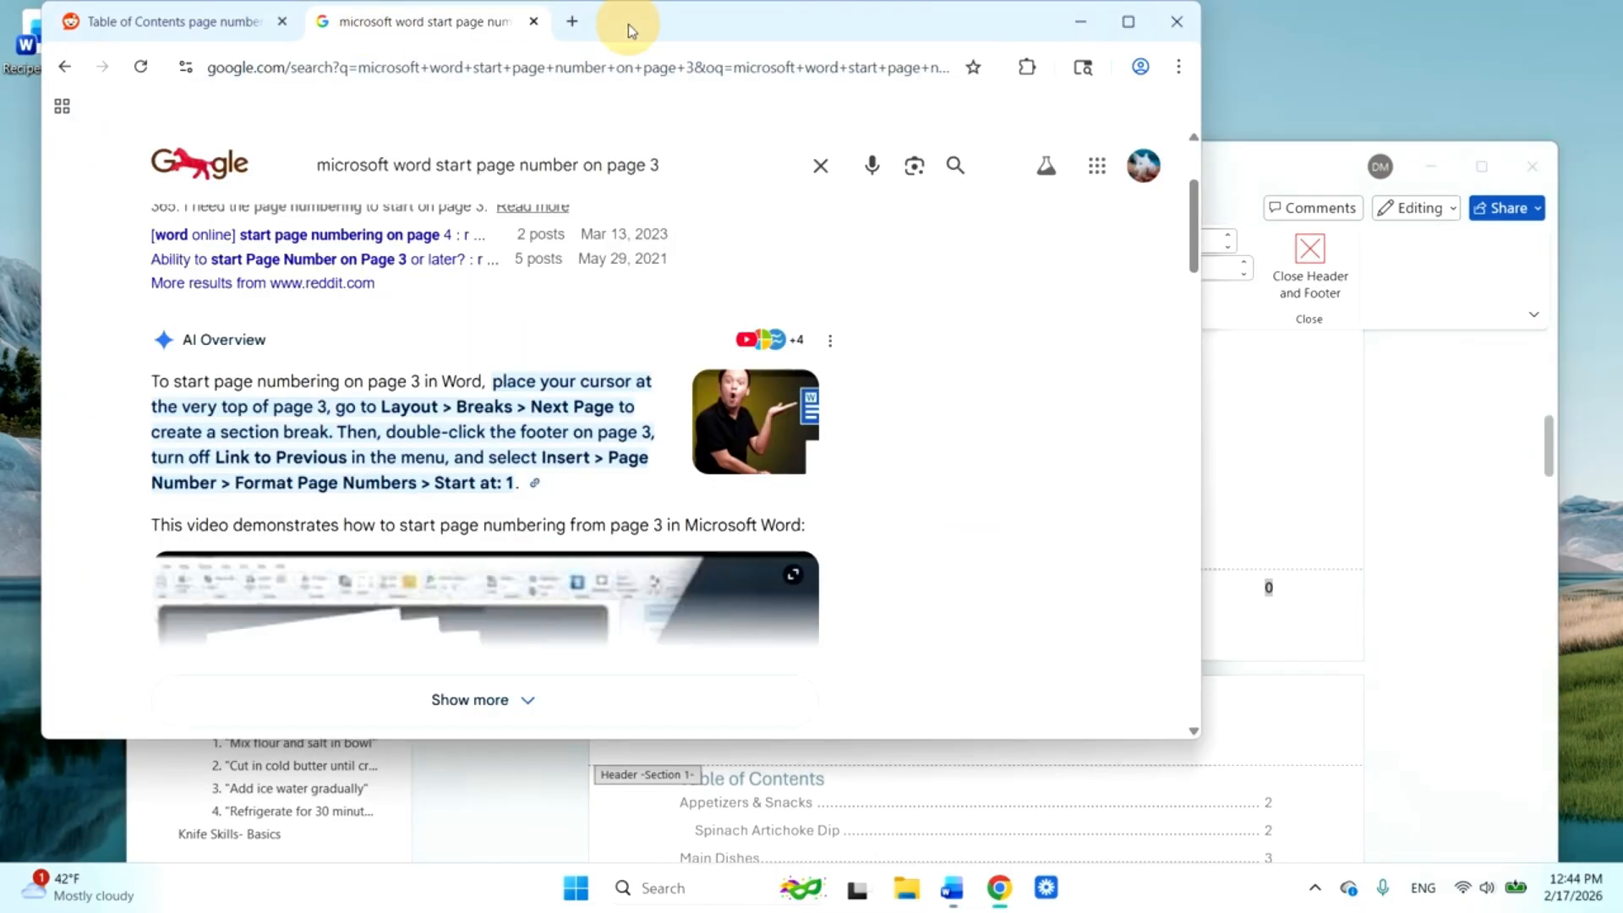
scroll(564, 343, down, 4)
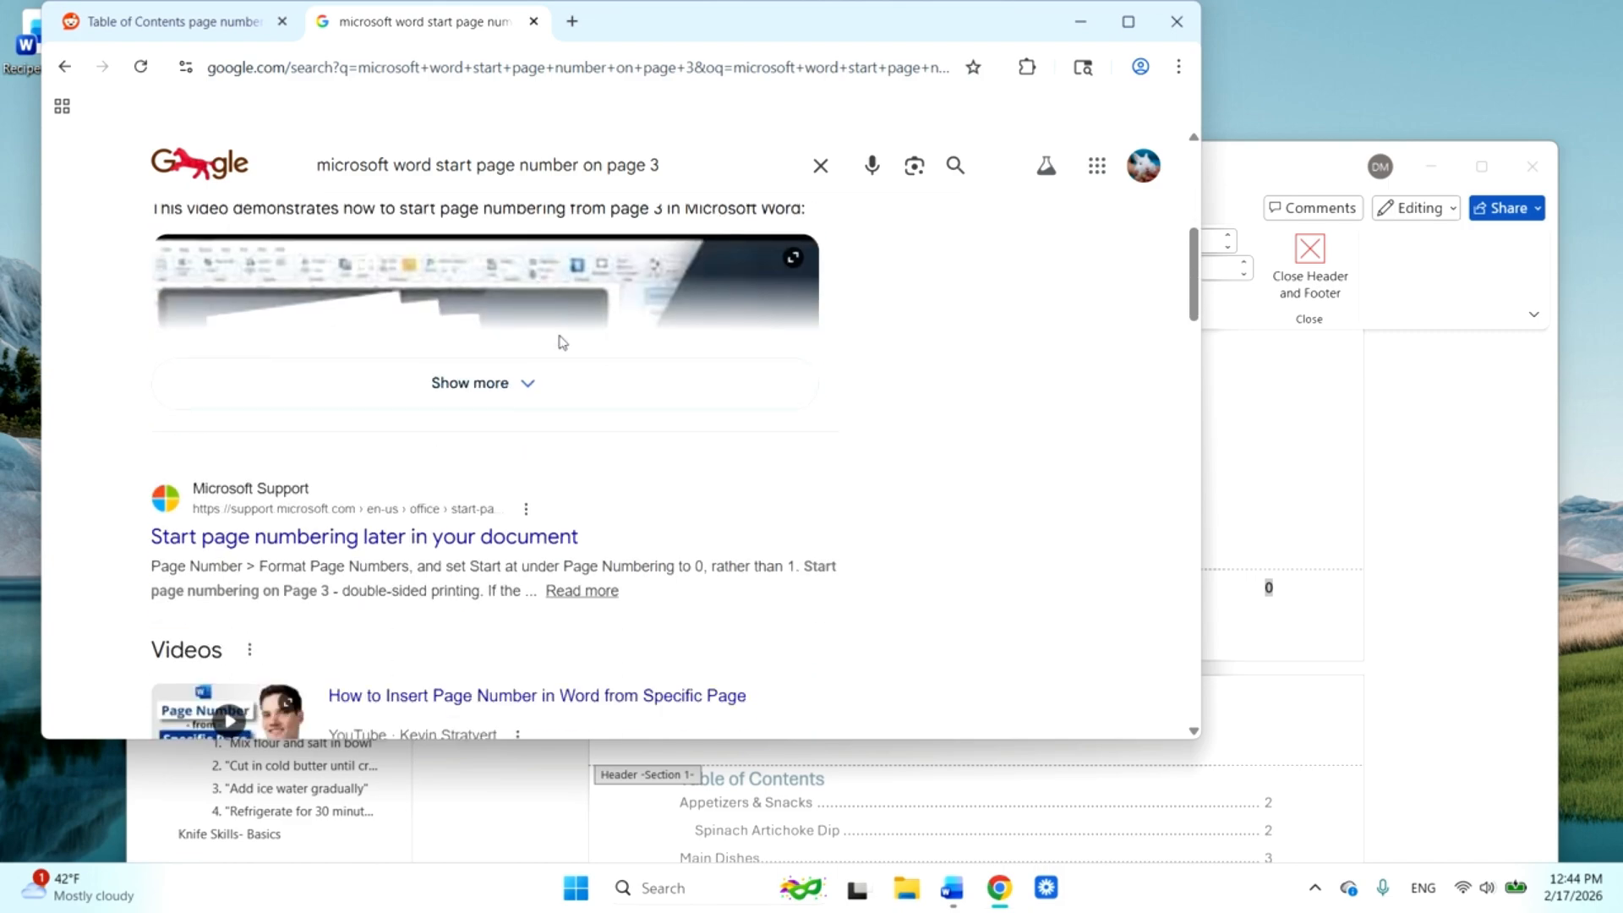
click(536, 538)
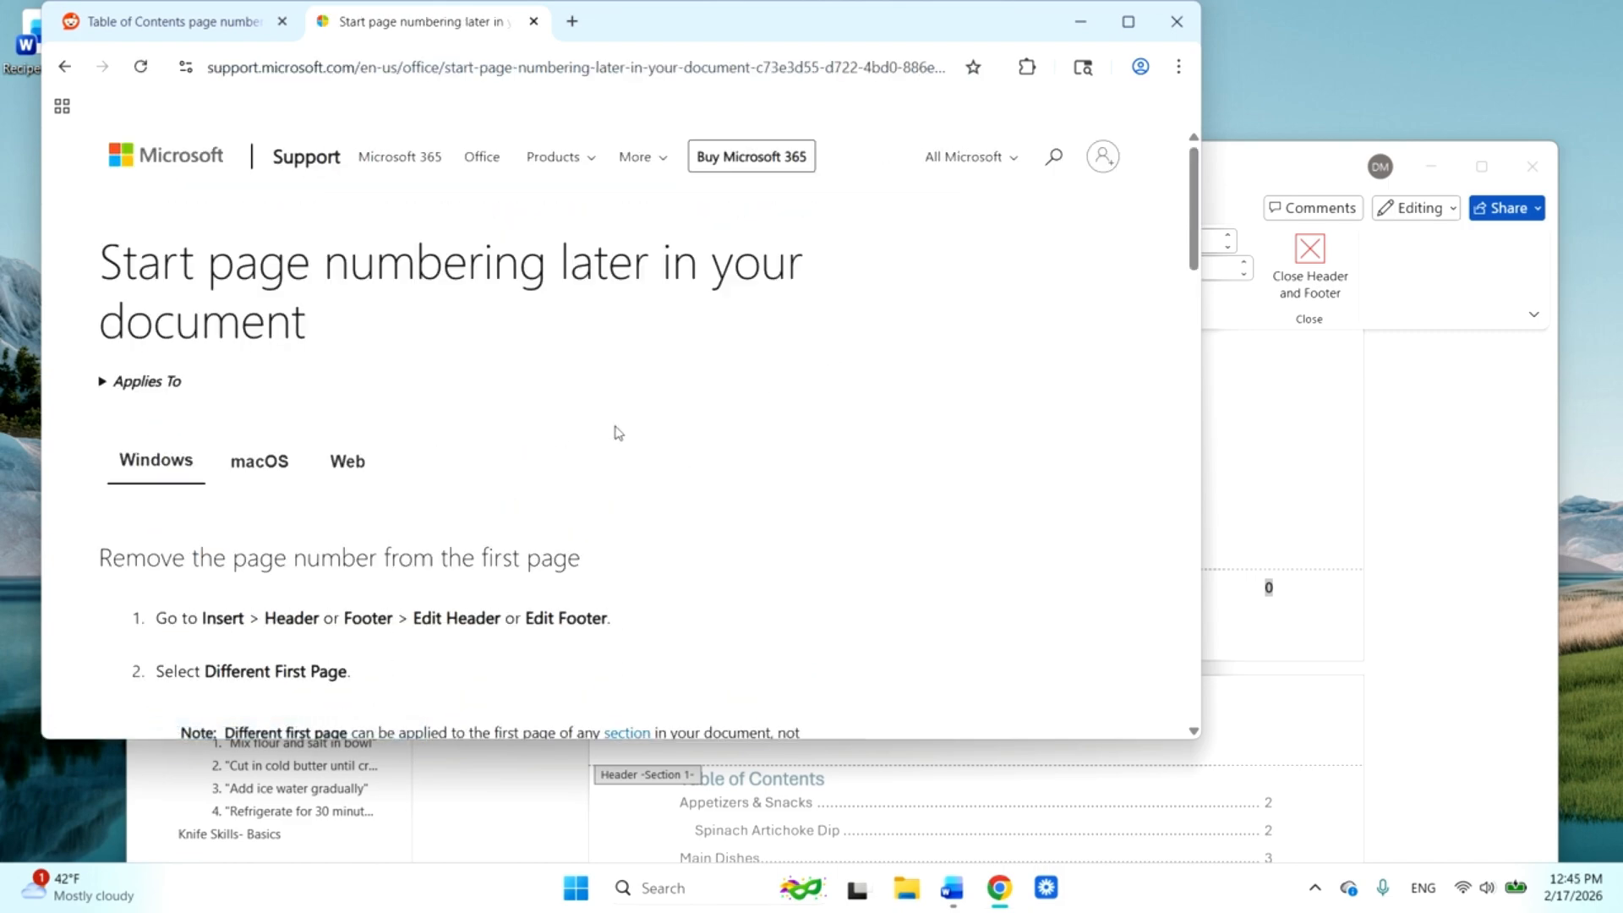
scroll(592, 448, down, 2)
scroll(589, 437, down, 4)
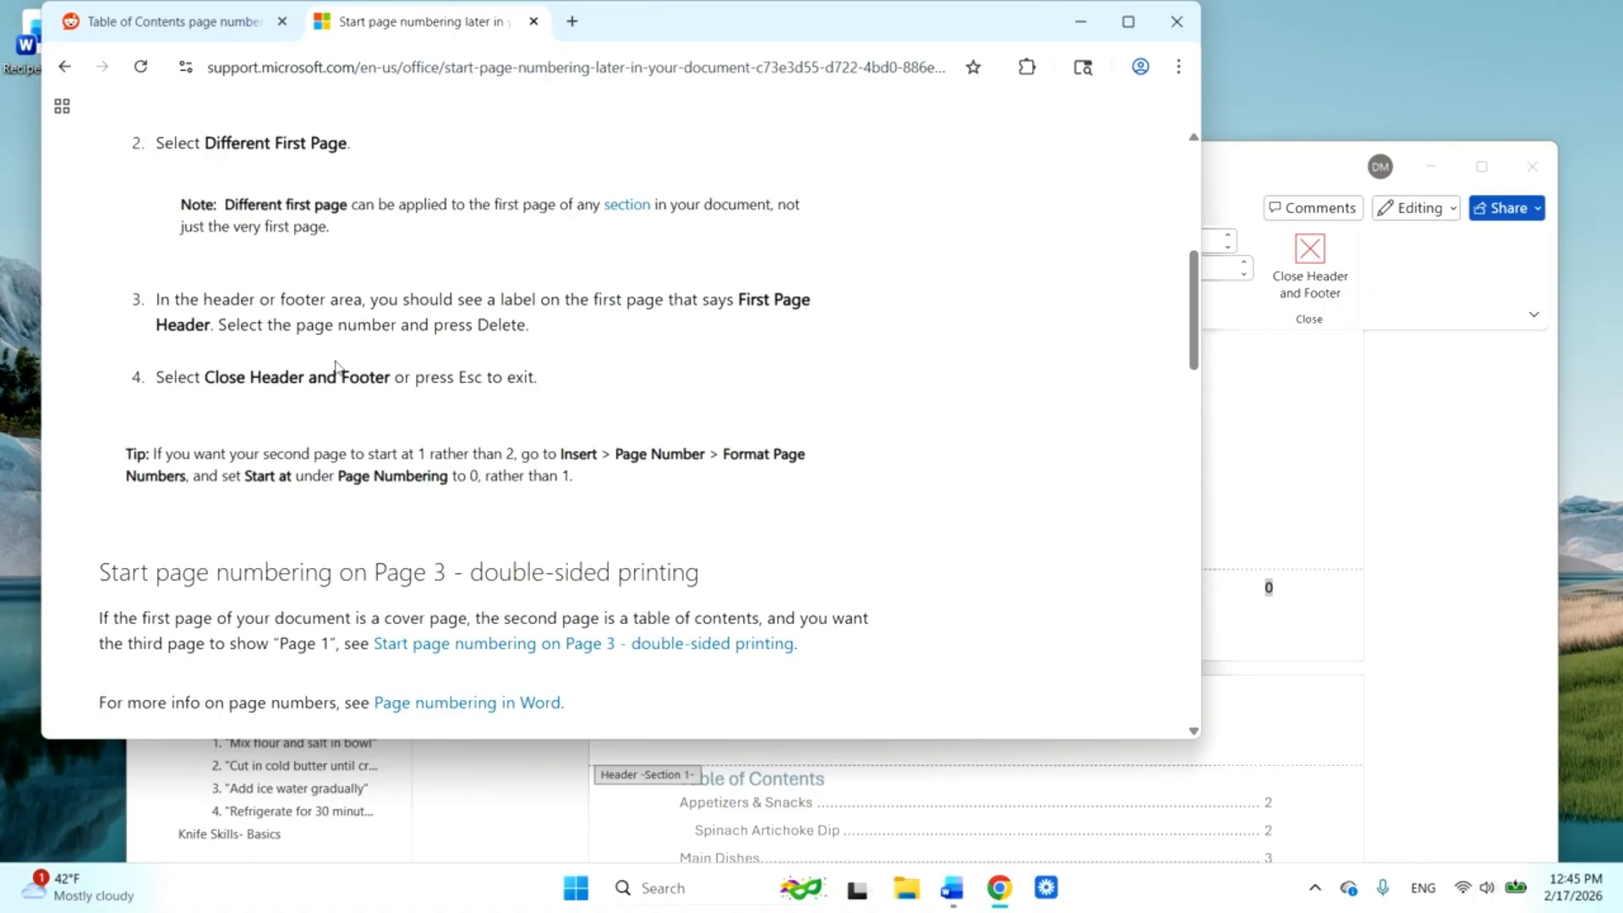
scroll(337, 378, down, 2)
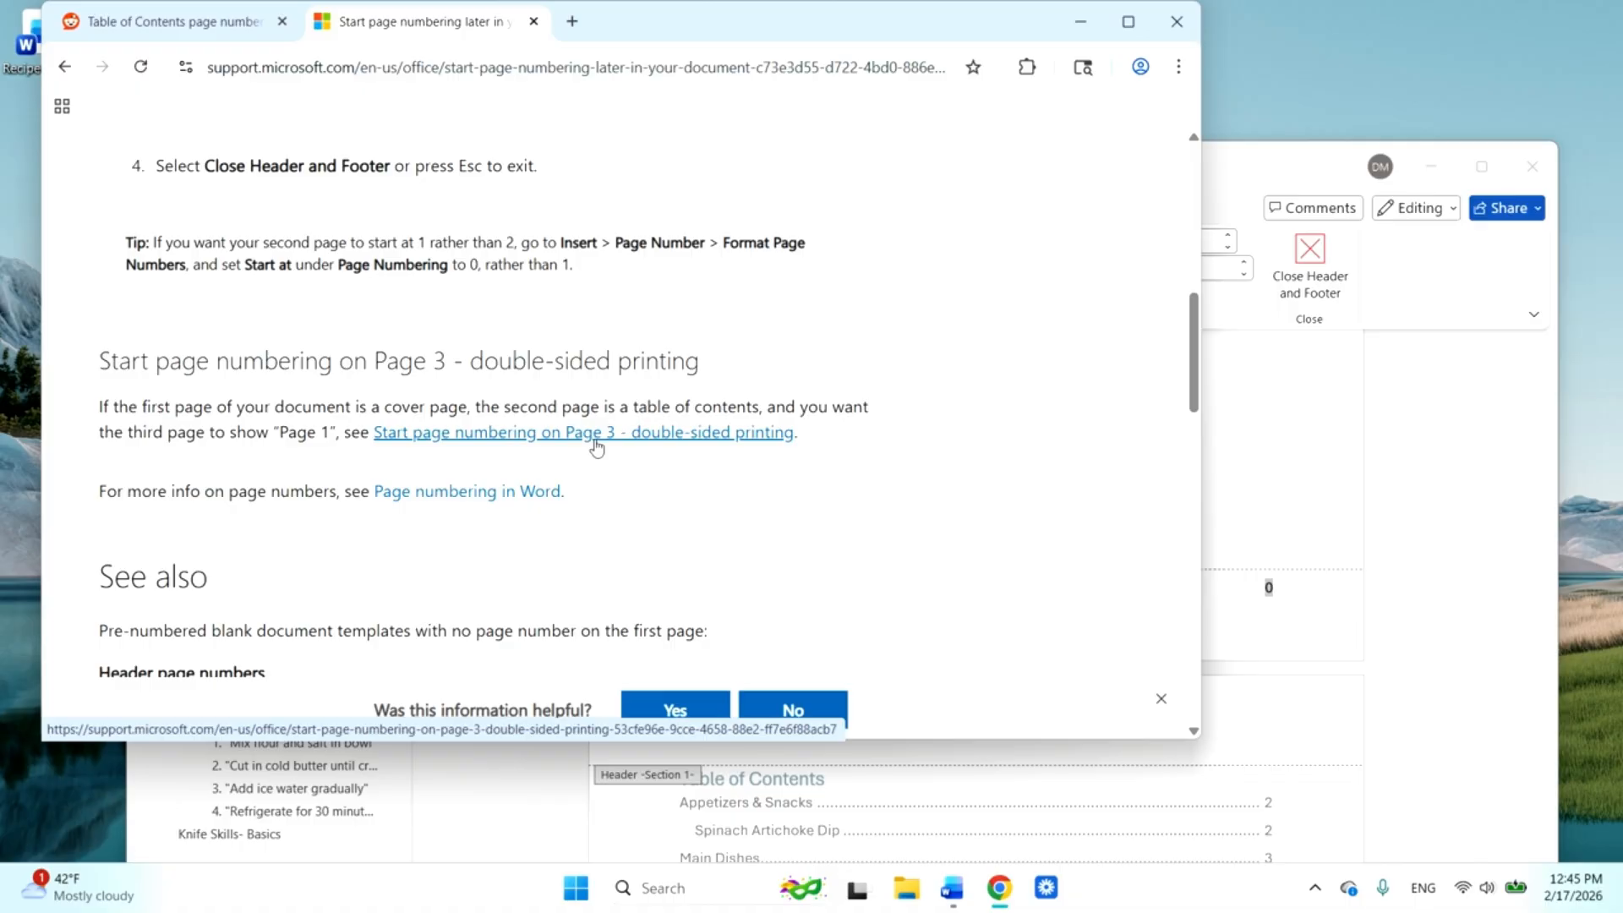
scroll(596, 446, down, 3)
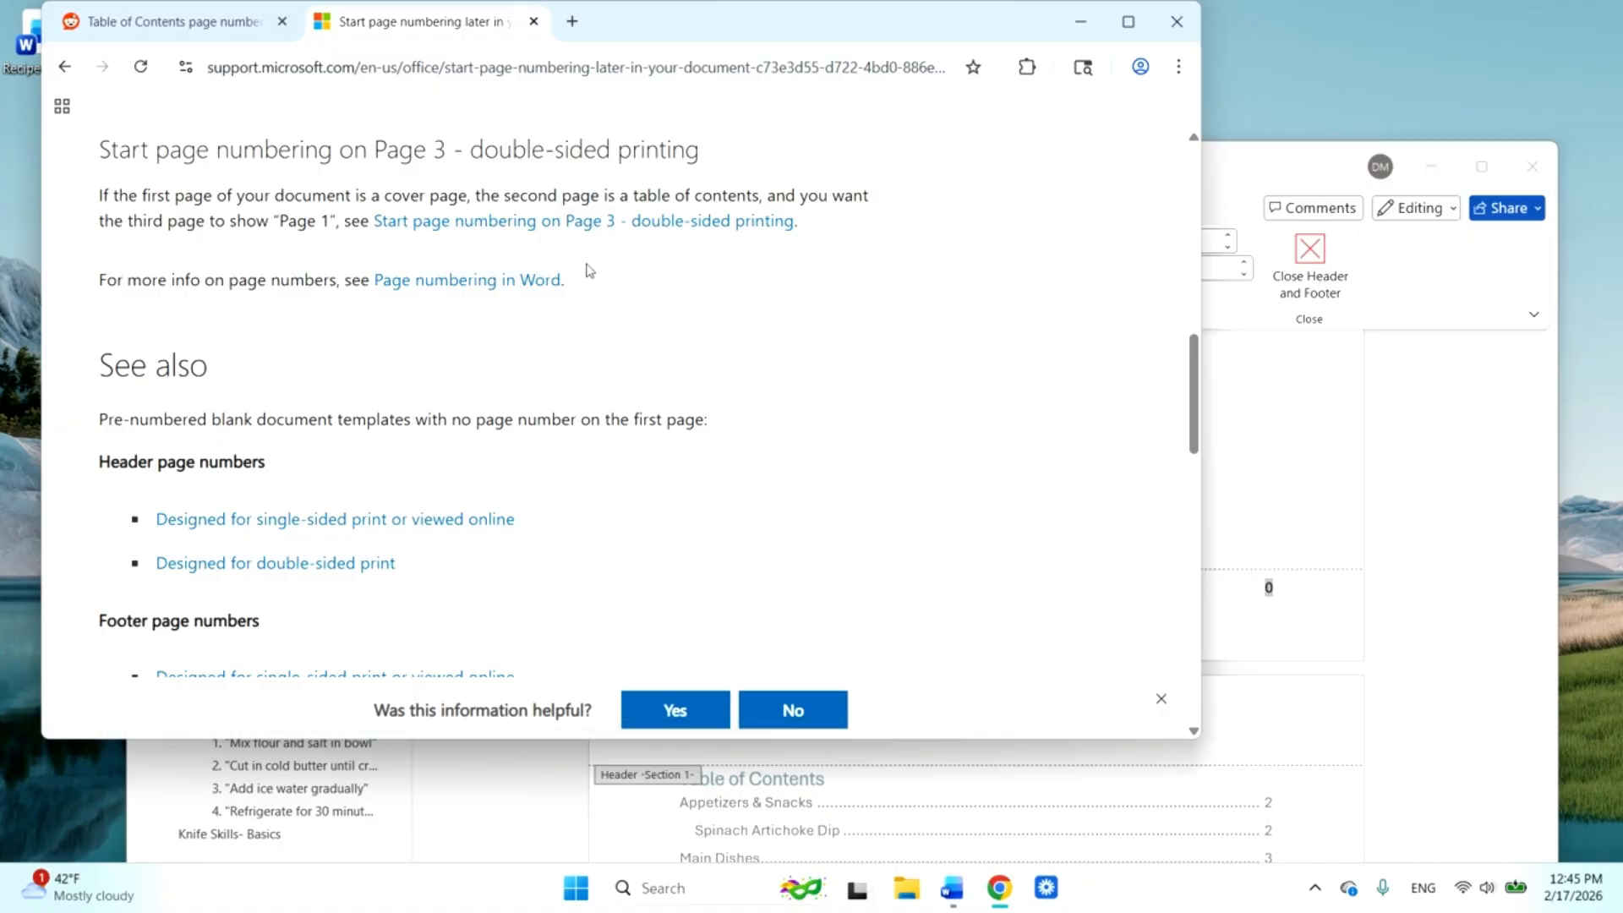
- Open the linked article "Start page numbering on Page 3 - double-sided printing" and read its Windows instructions
click(590, 223)
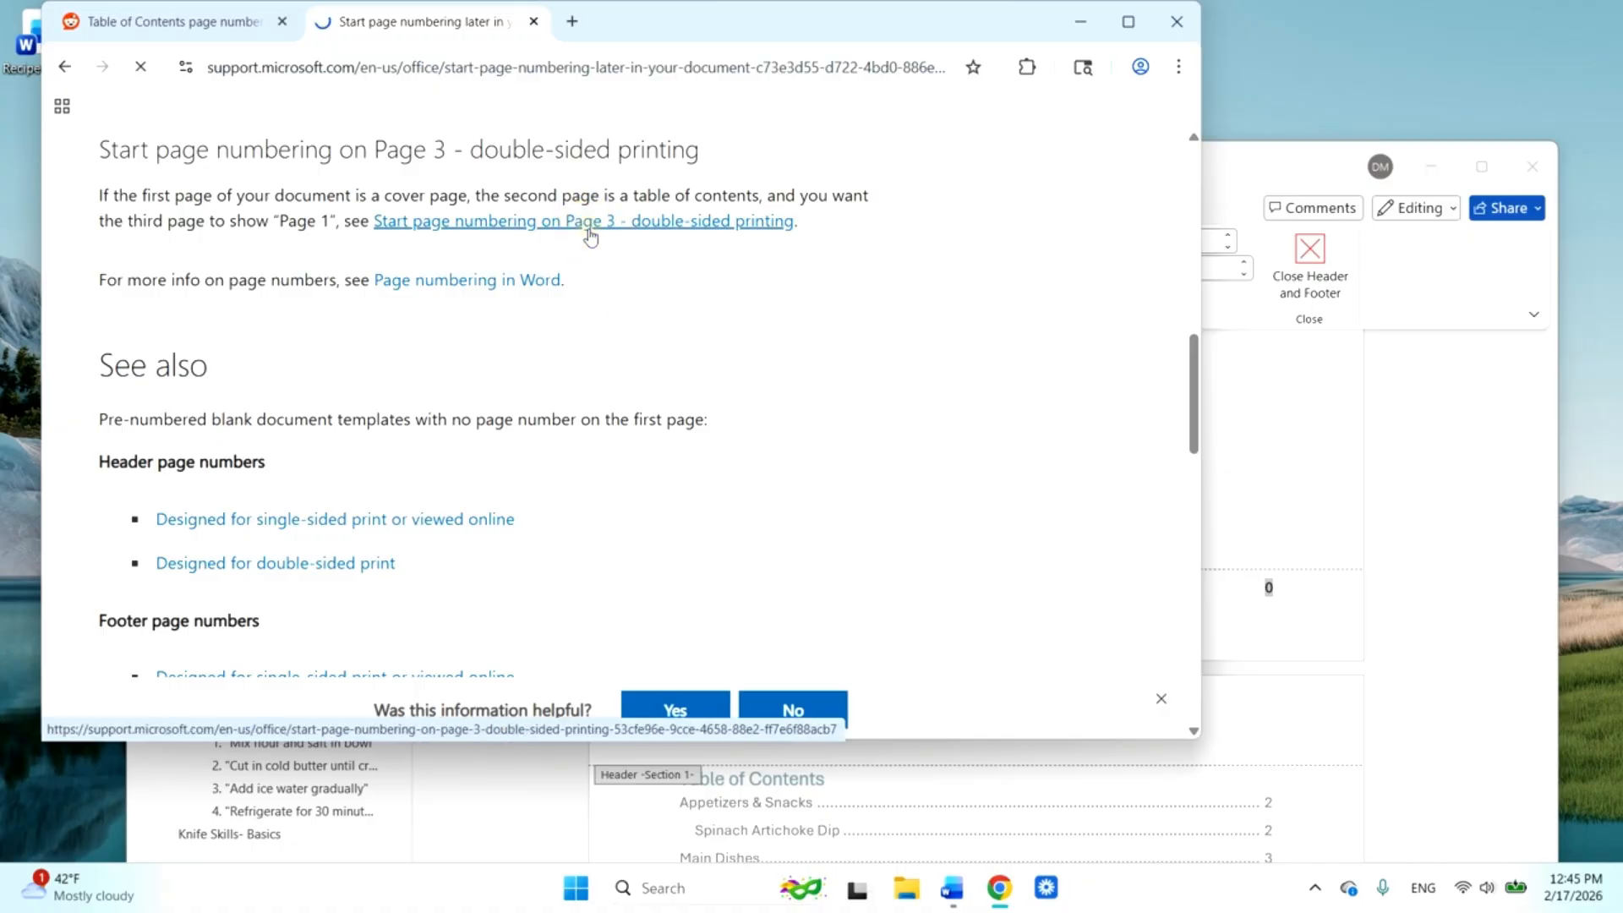
scroll(840, 431, down, 4)
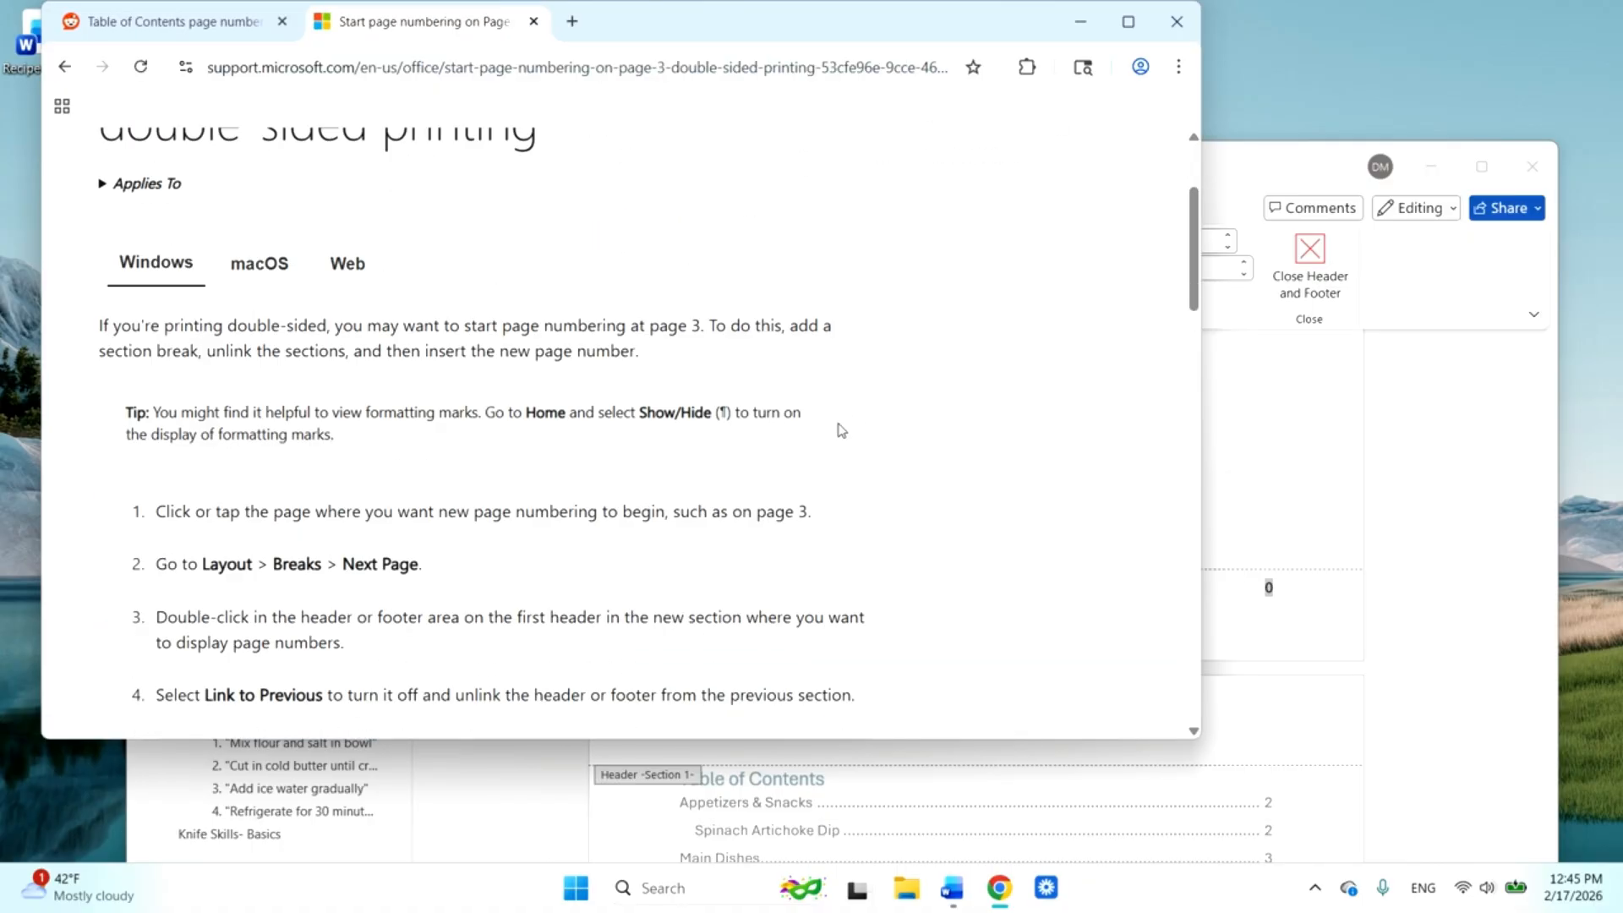
scroll(841, 430, down, 1)
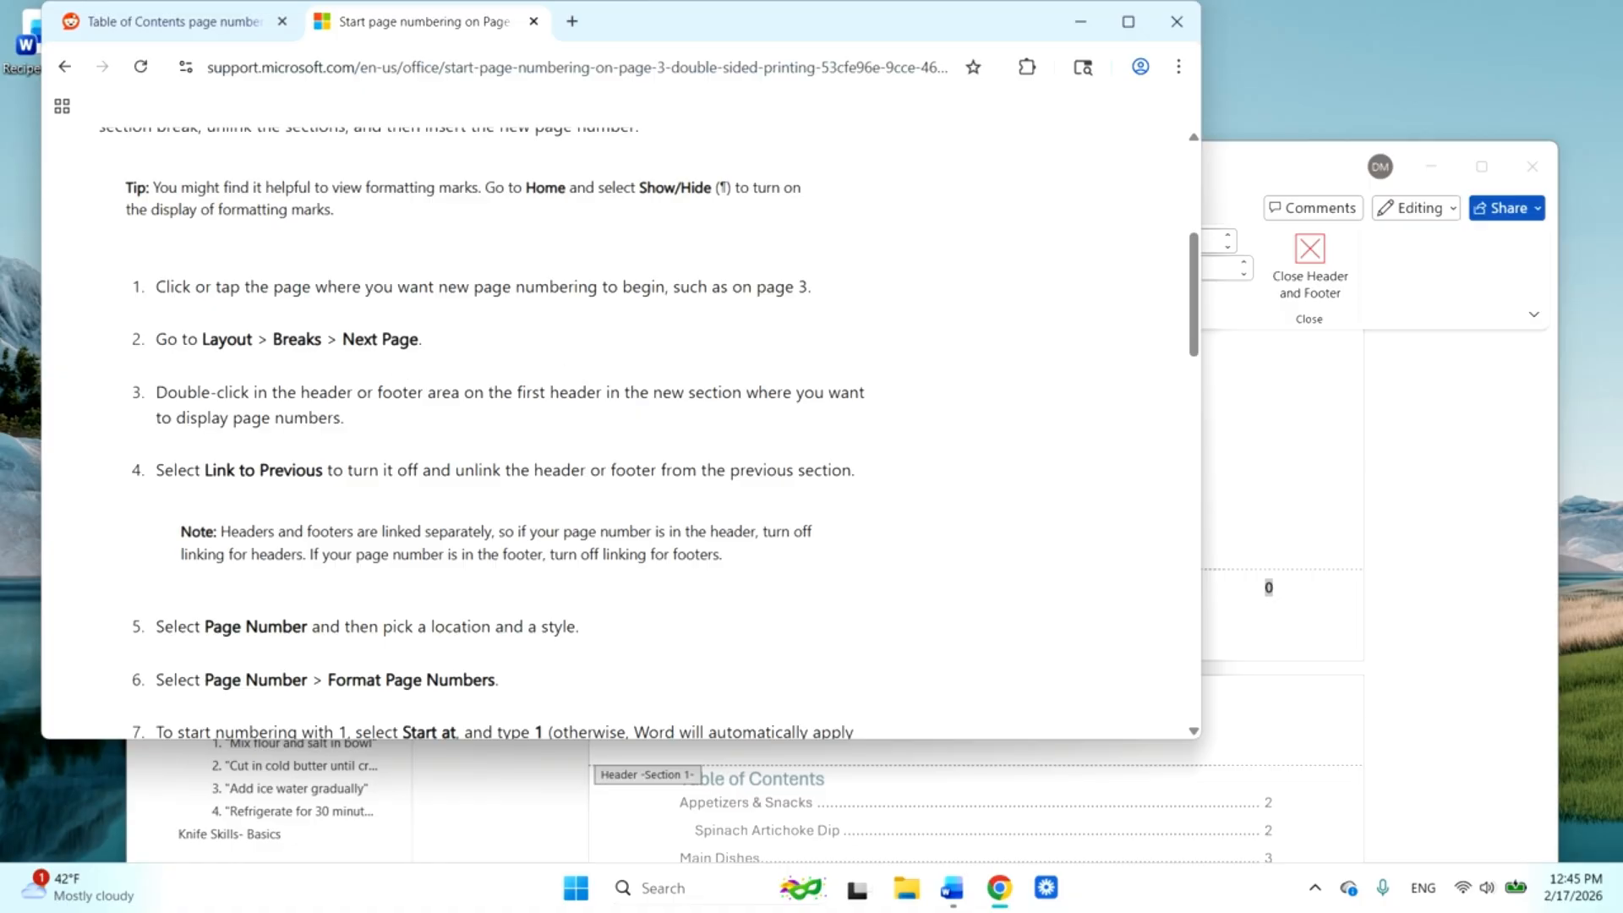
- Return to Word and delete the page number from the cover page's section 1 footer
click(1468, 444)
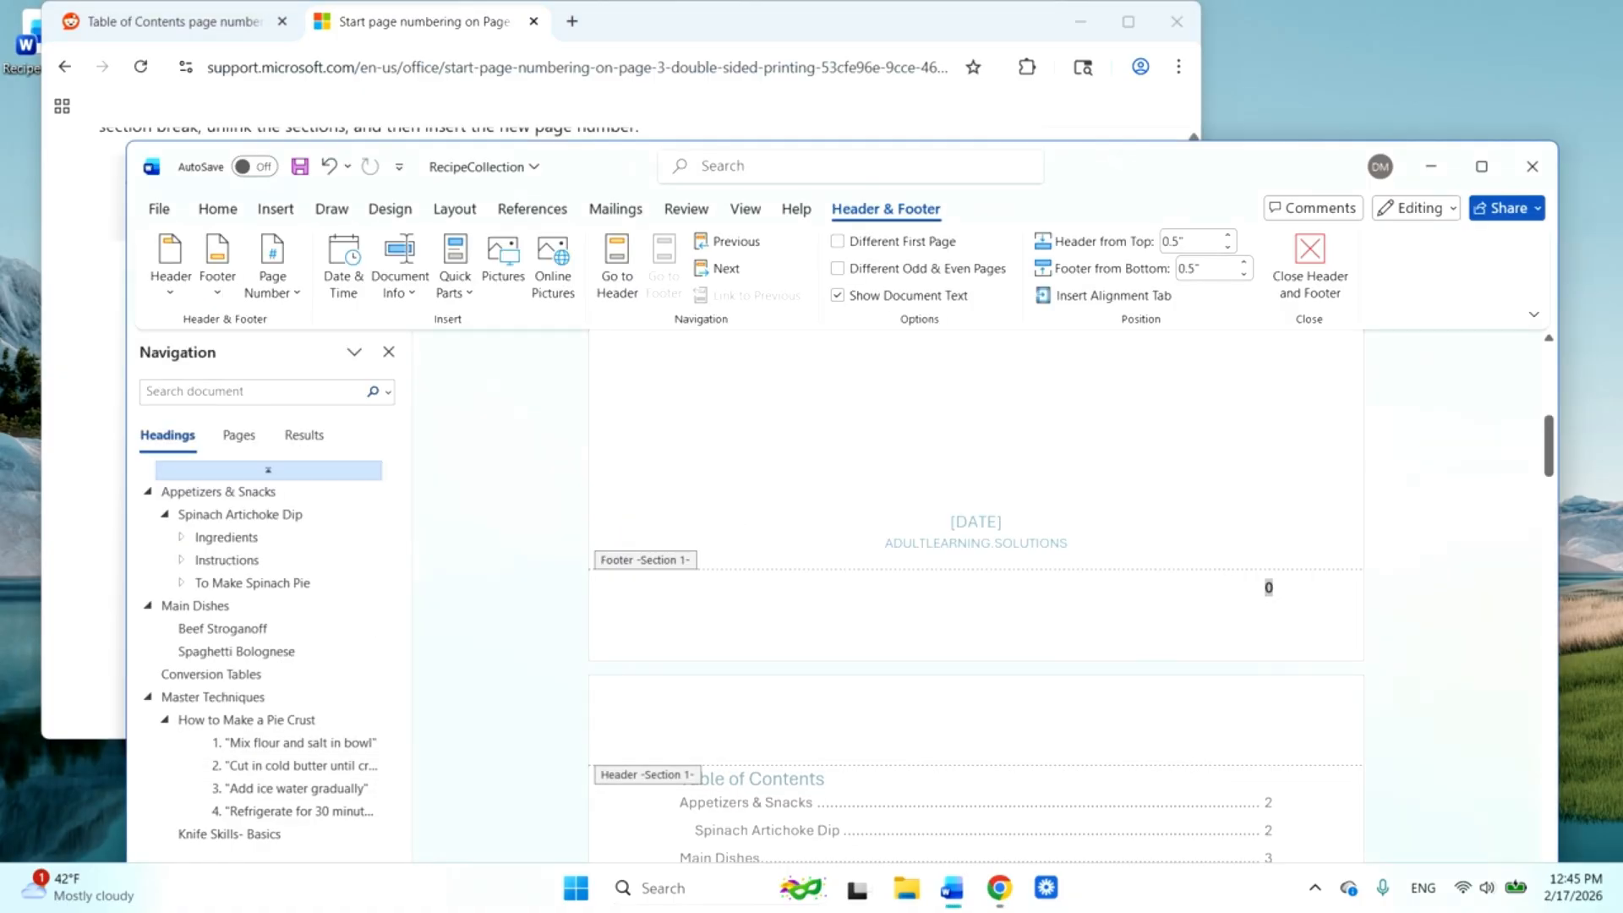
double_click(1271, 585)
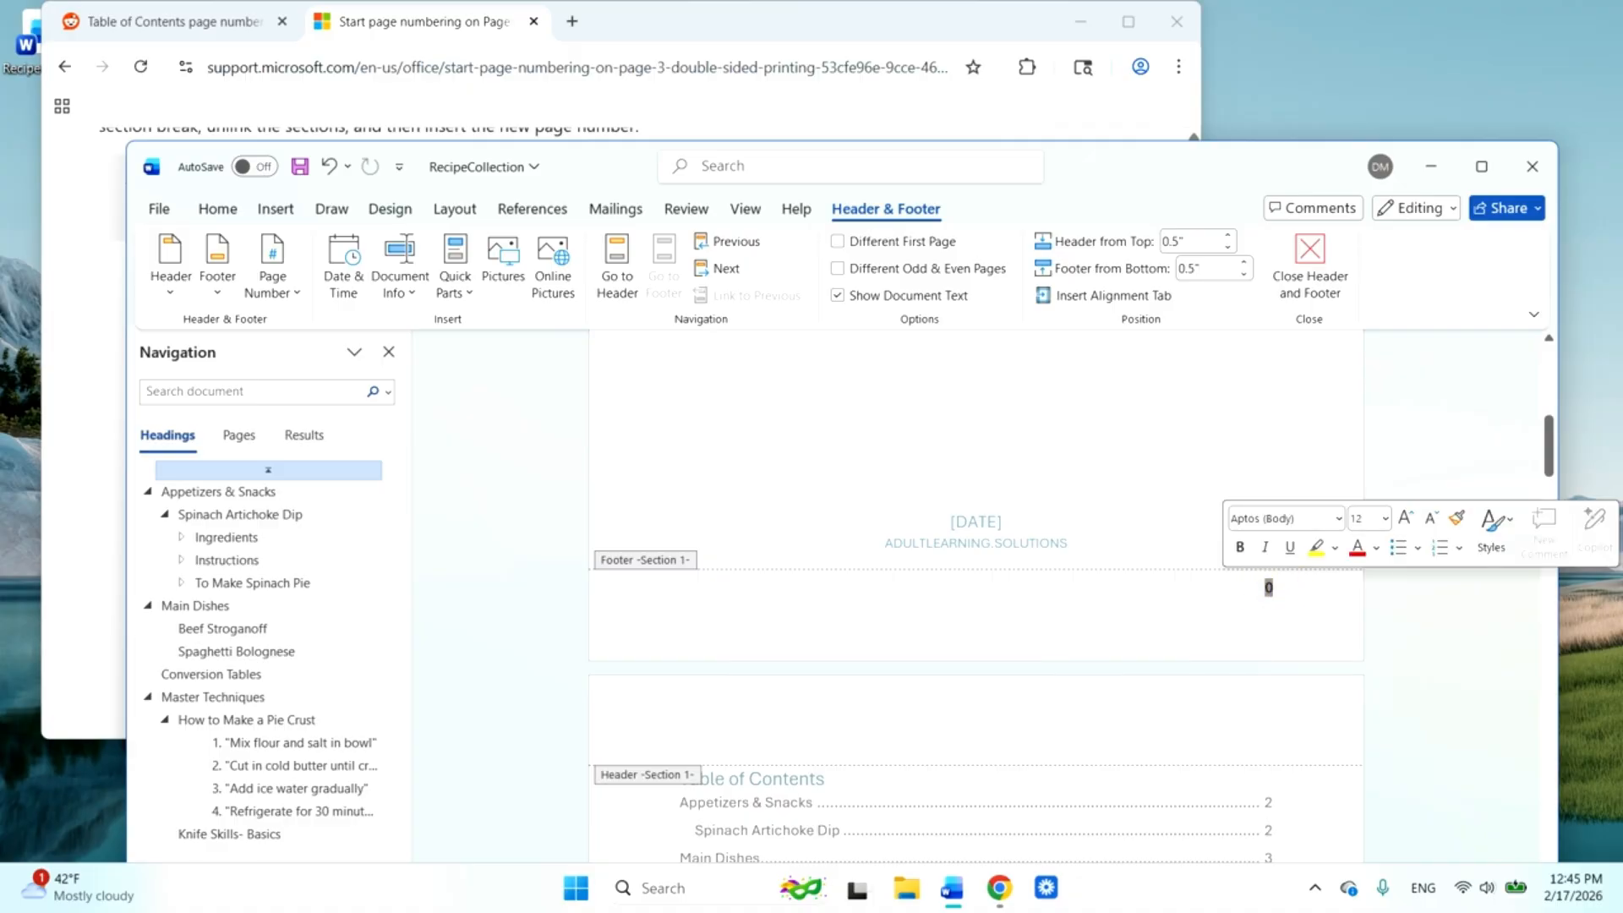
key(Delete)
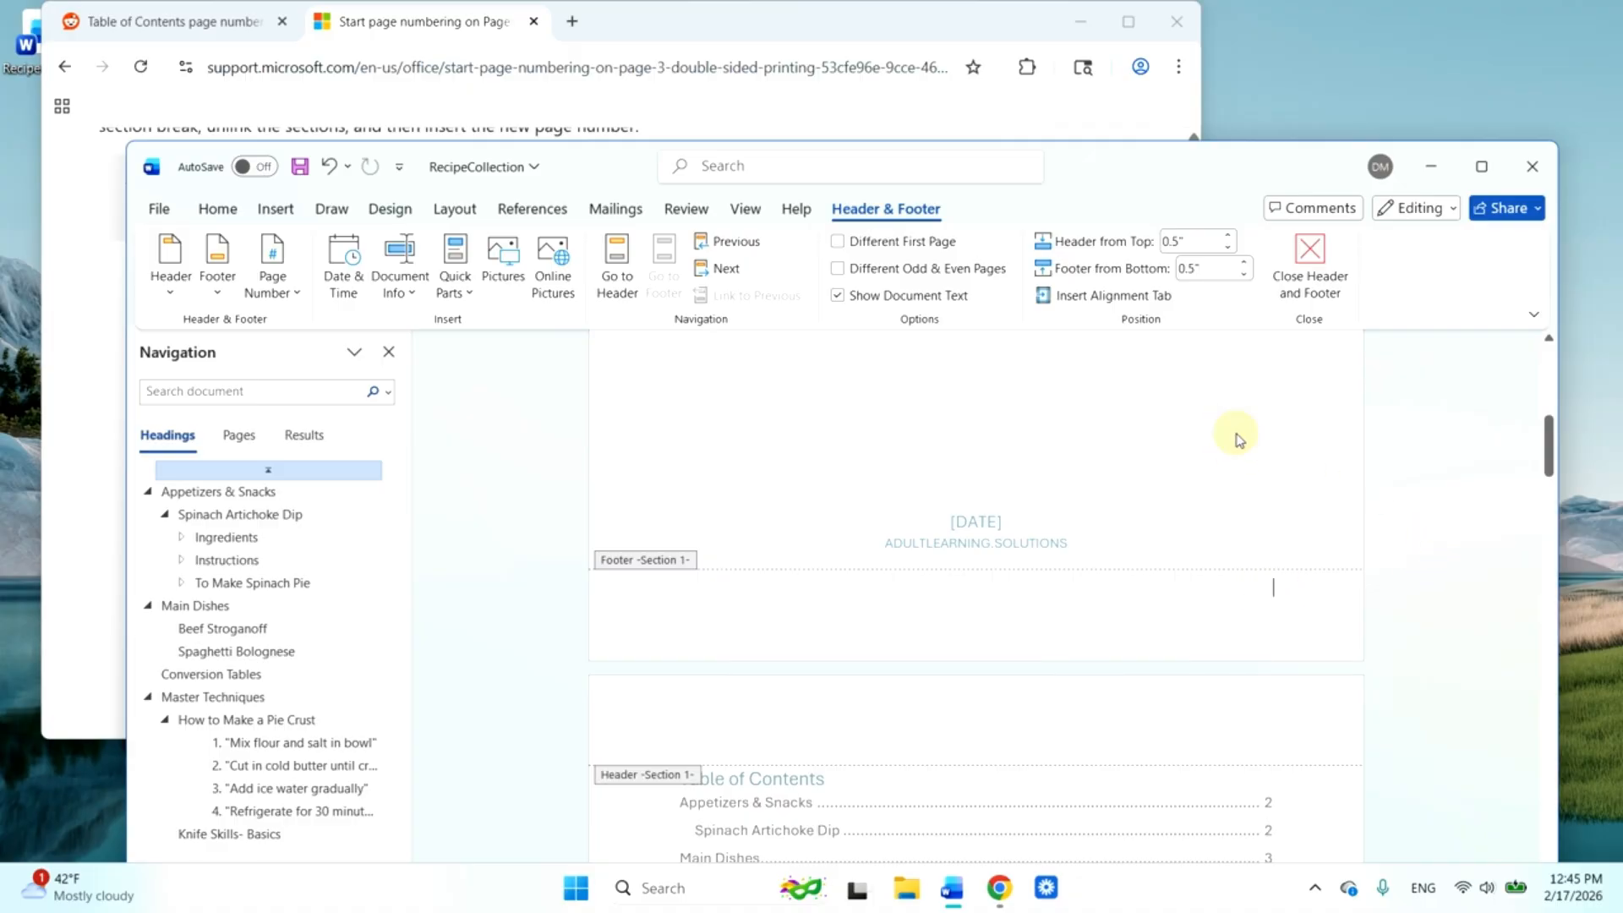
- Close the footer editing on the cover page and return to the document's body text
scroll(1380, 536, up, 5)
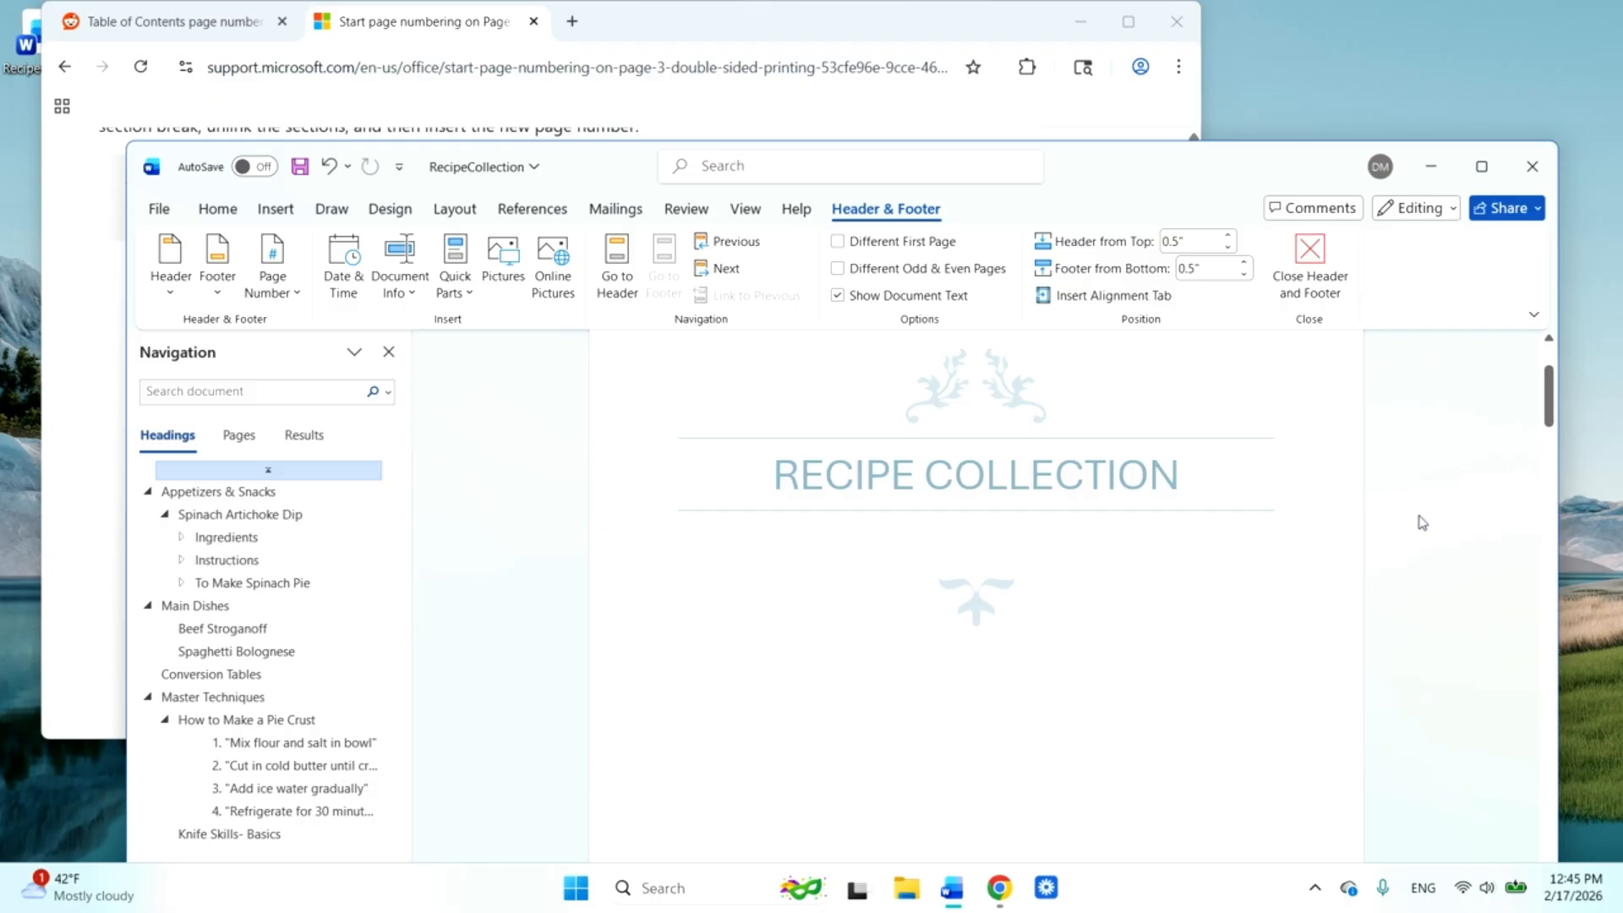
scroll(1127, 410, down, 5)
double_click(1124, 390)
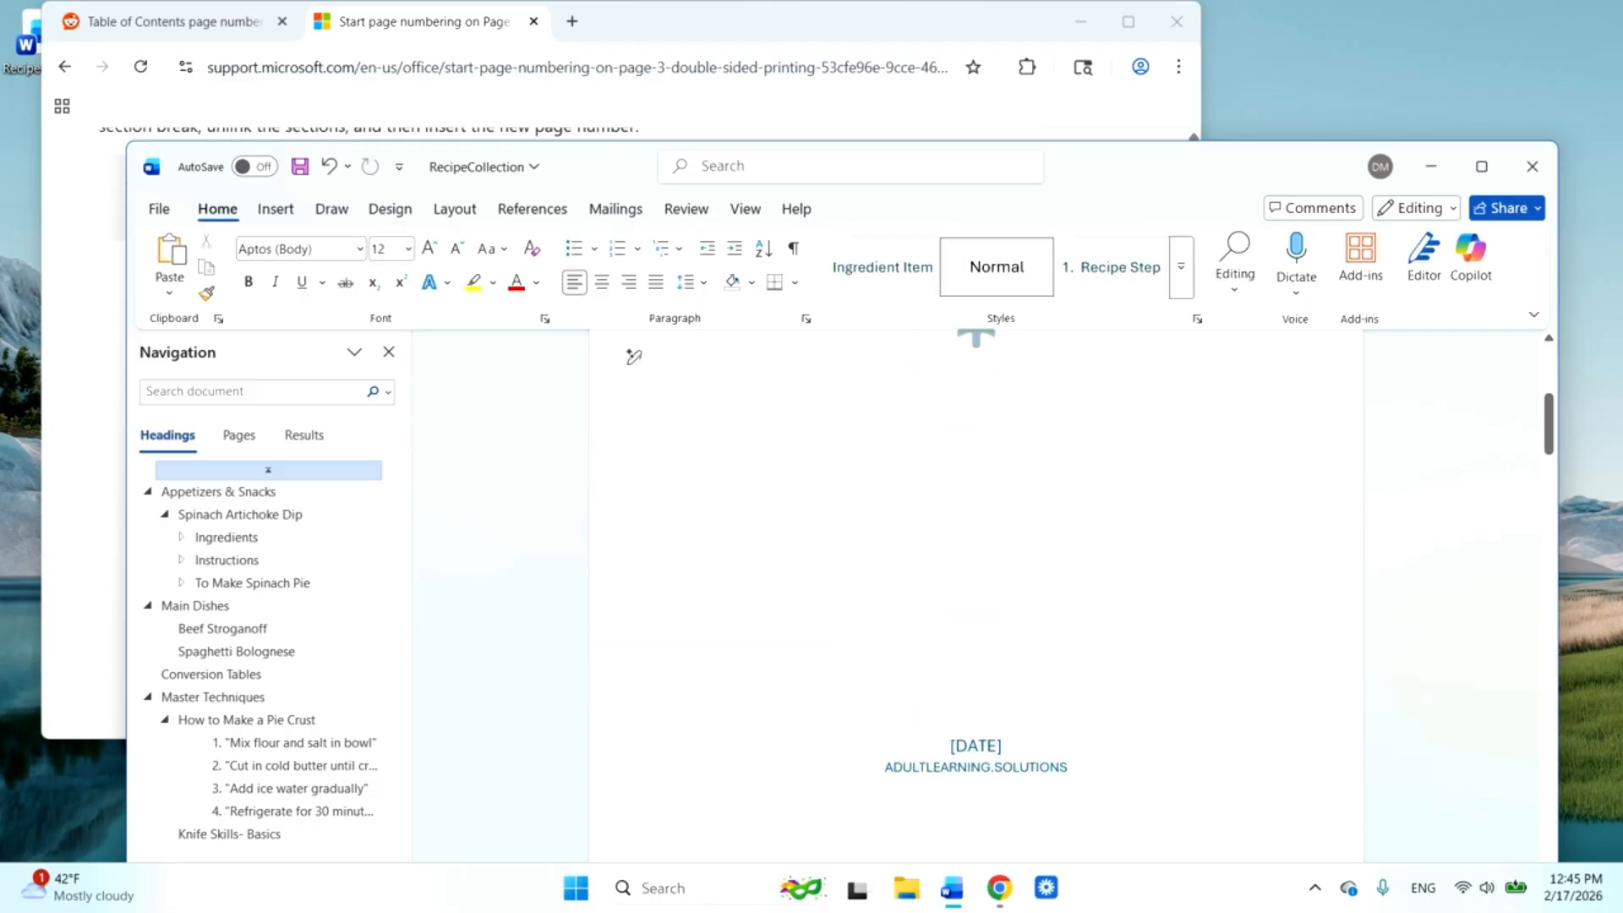
scroll(634, 356, down, 2)
click(1145, 590)
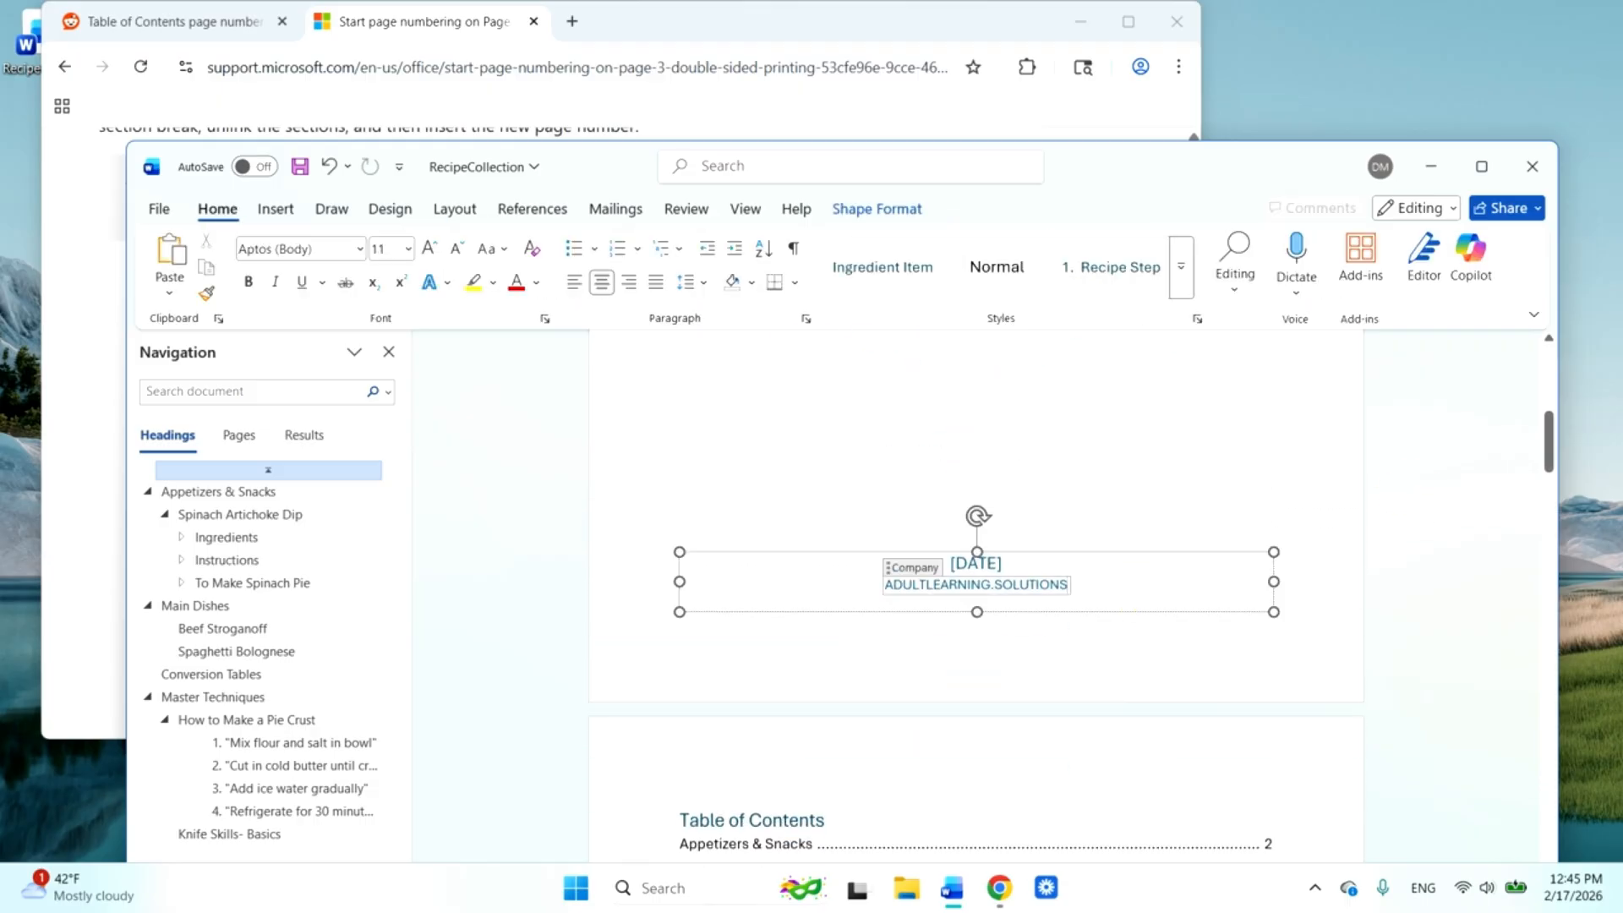
click(1296, 602)
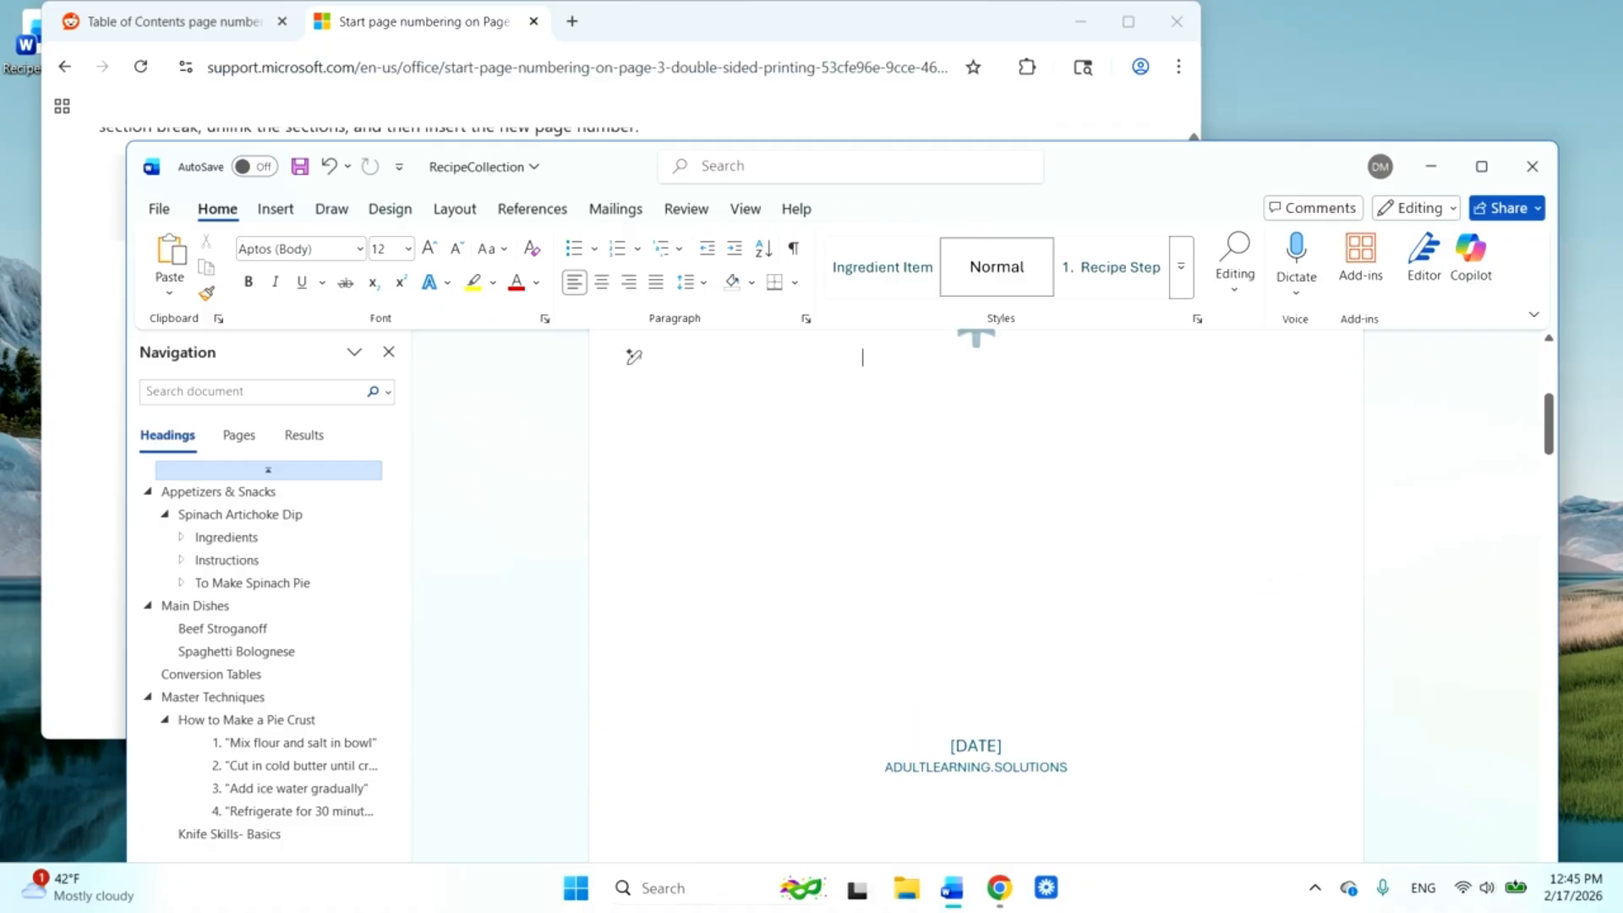
click(1079, 766)
scroll(976, 592, down, 3)
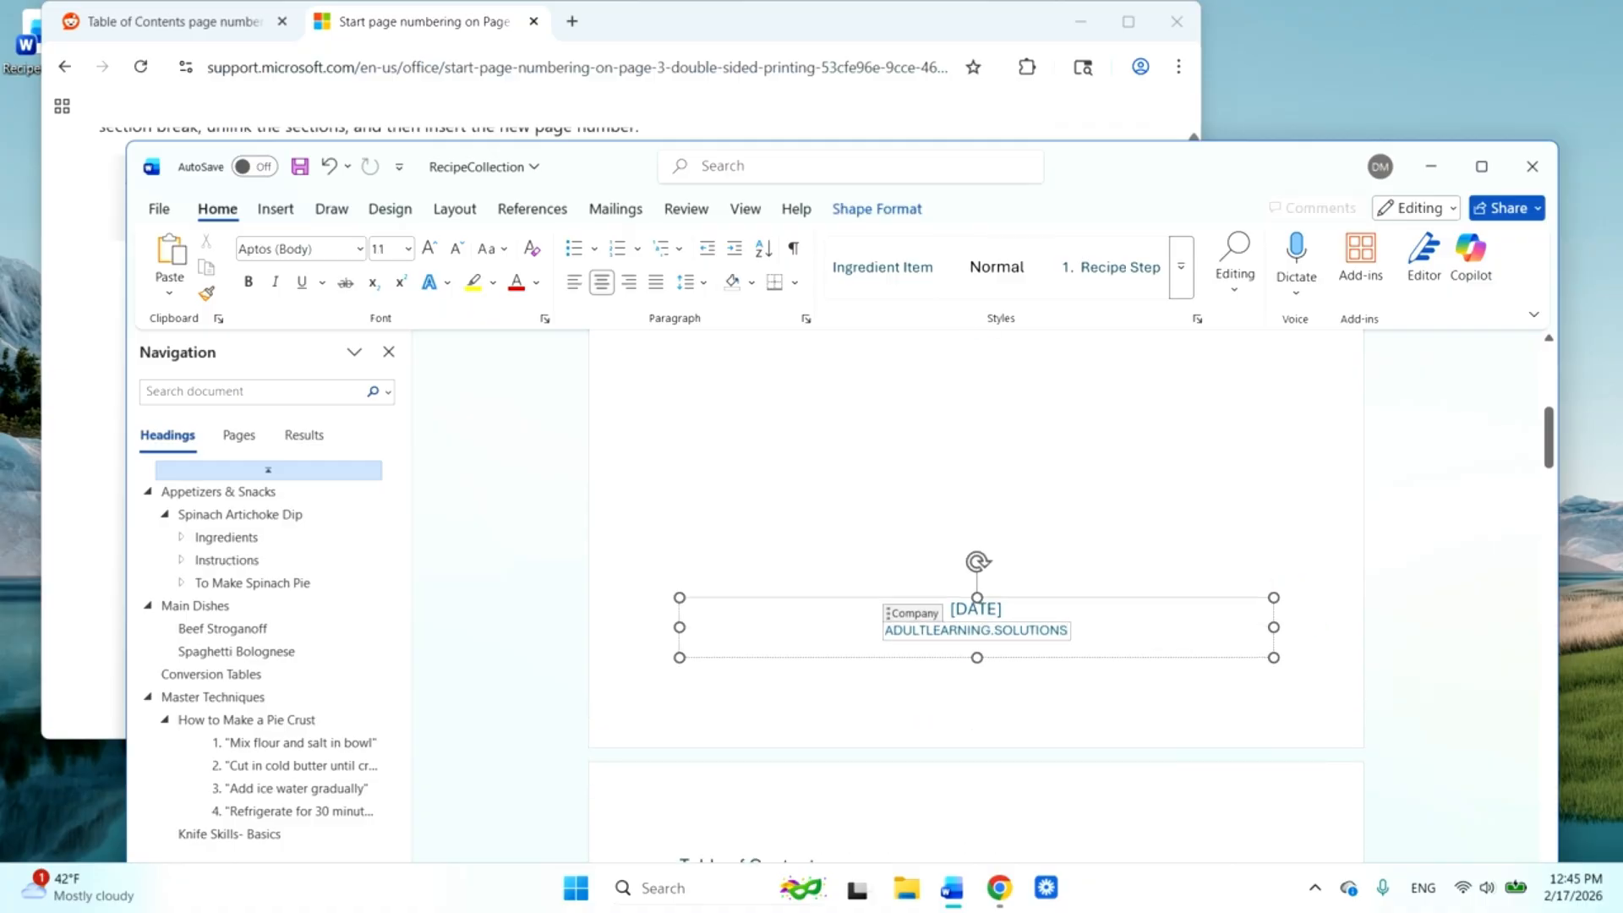
- Insert a Next Page section break directly before the Table of Contents heading
click(667, 727)
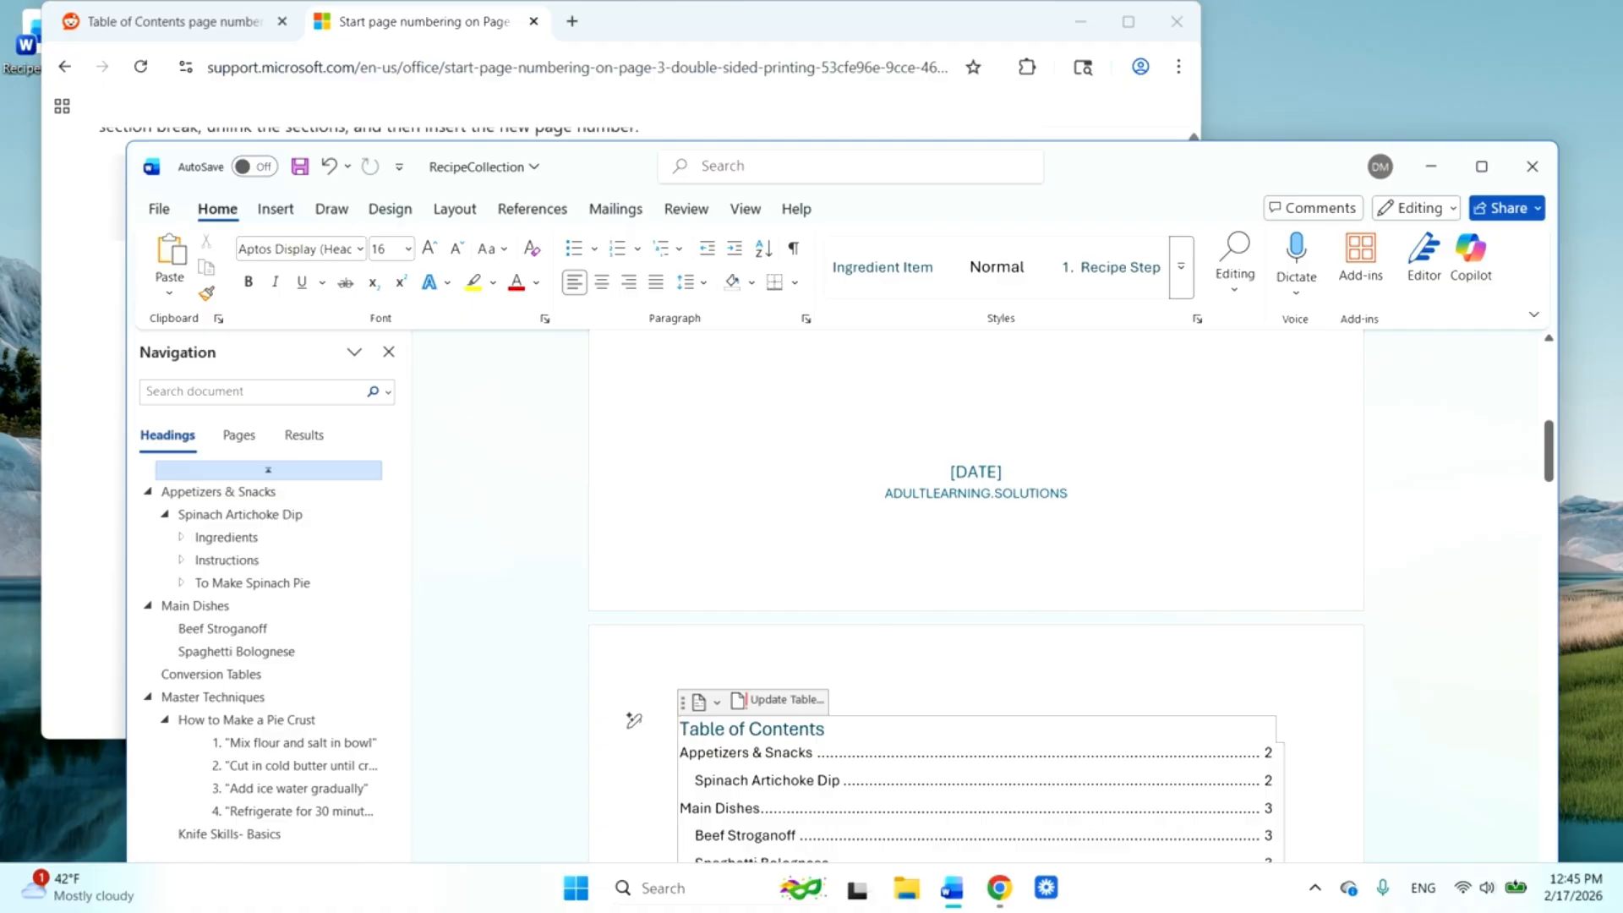
click(277, 212)
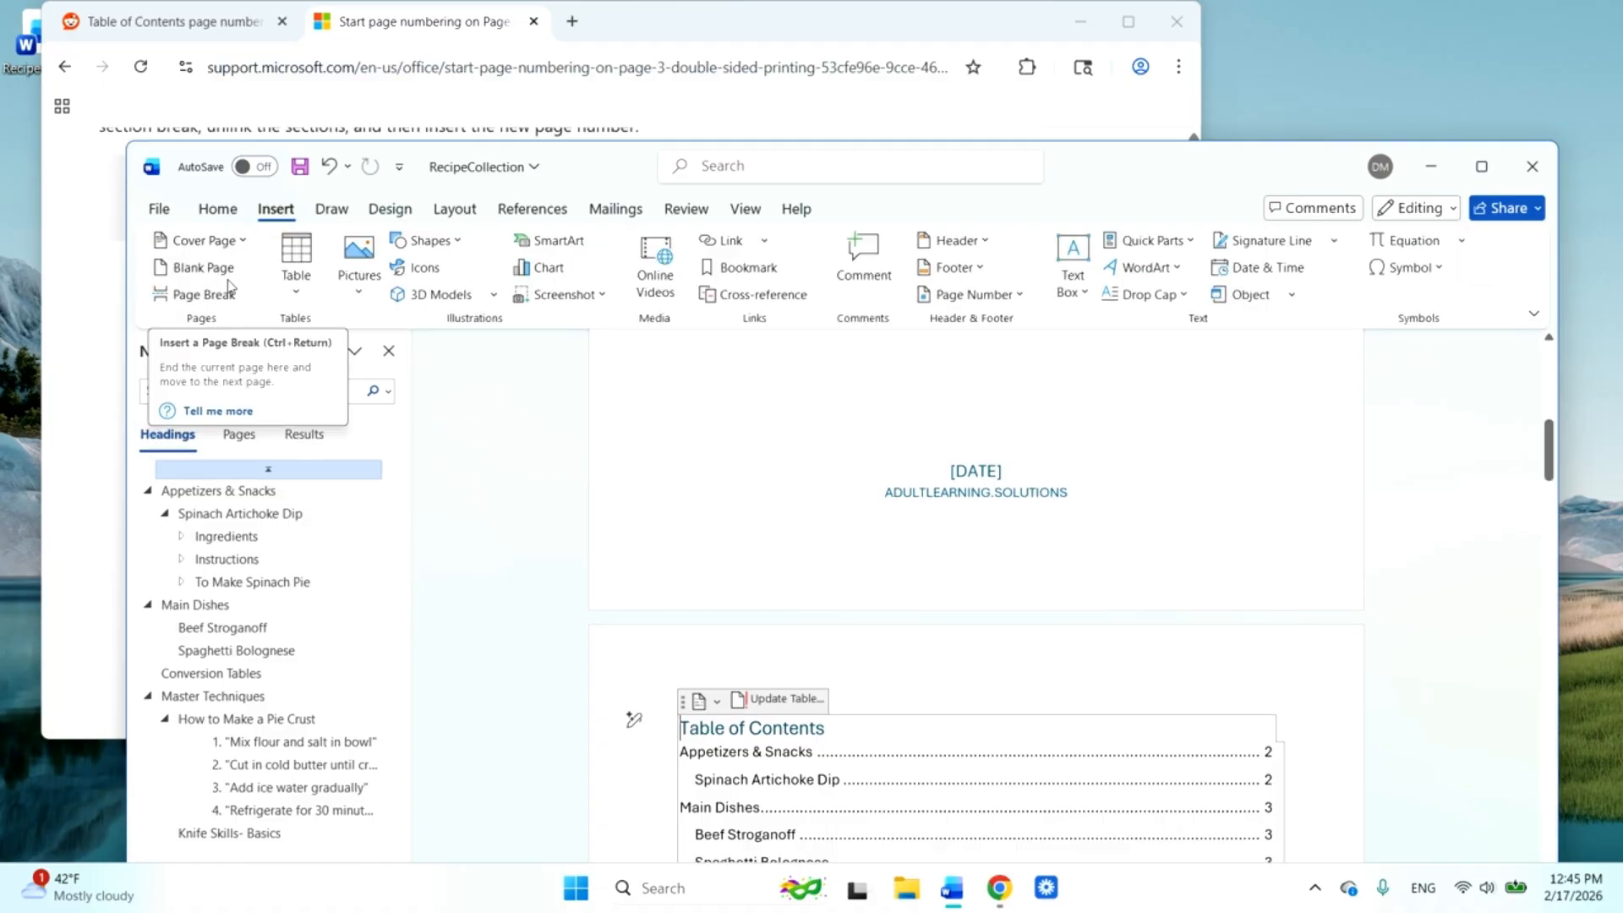
click(457, 218)
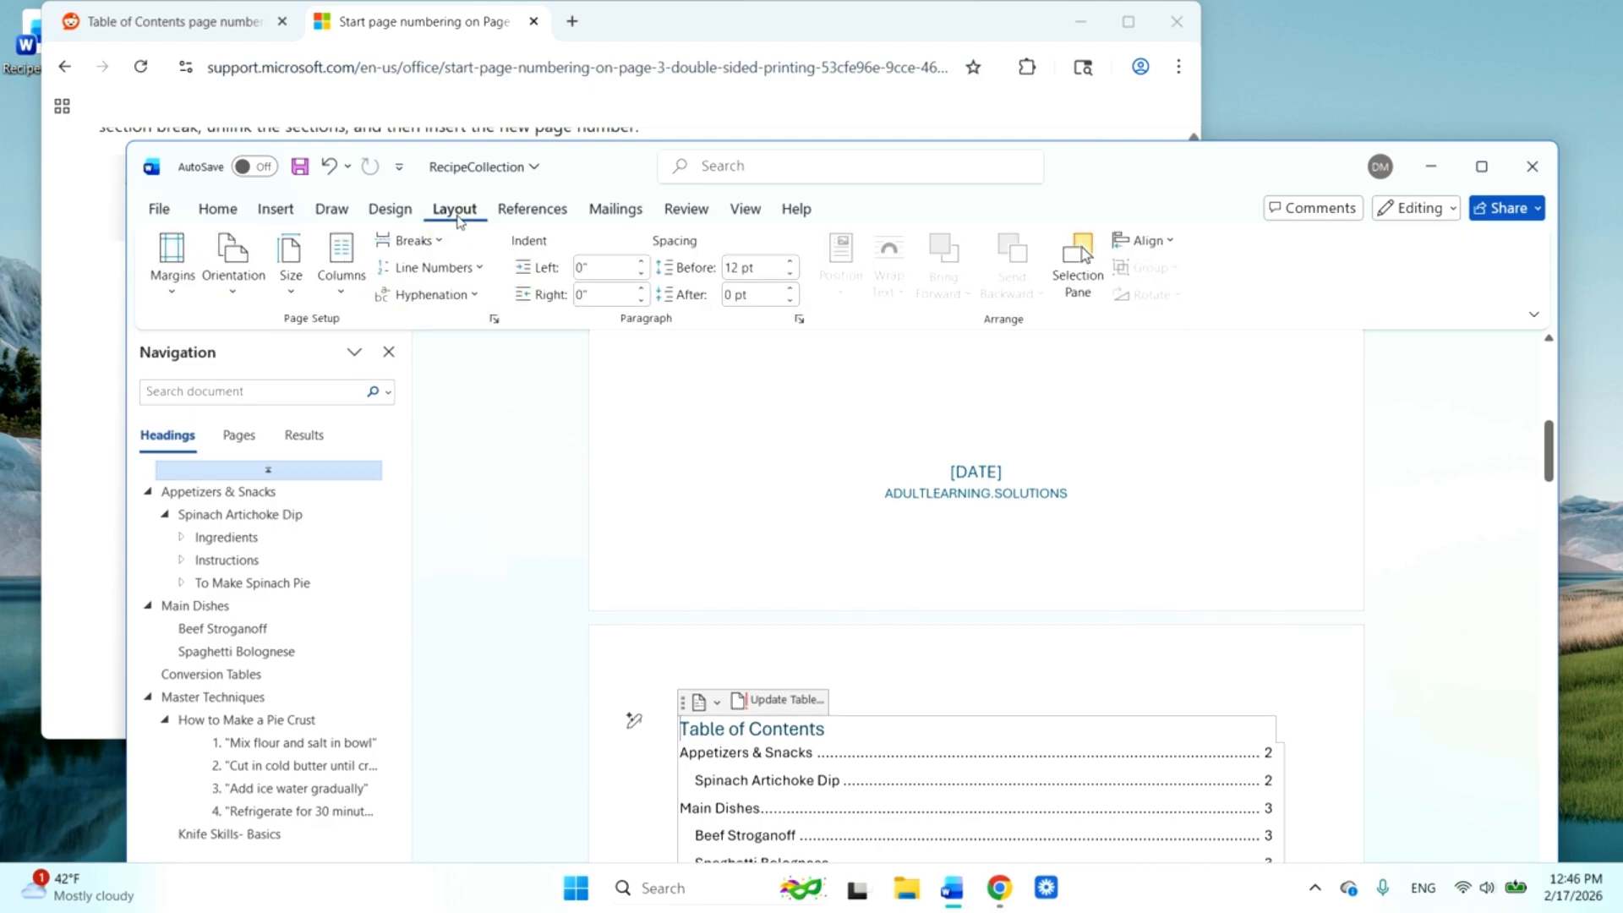
click(444, 242)
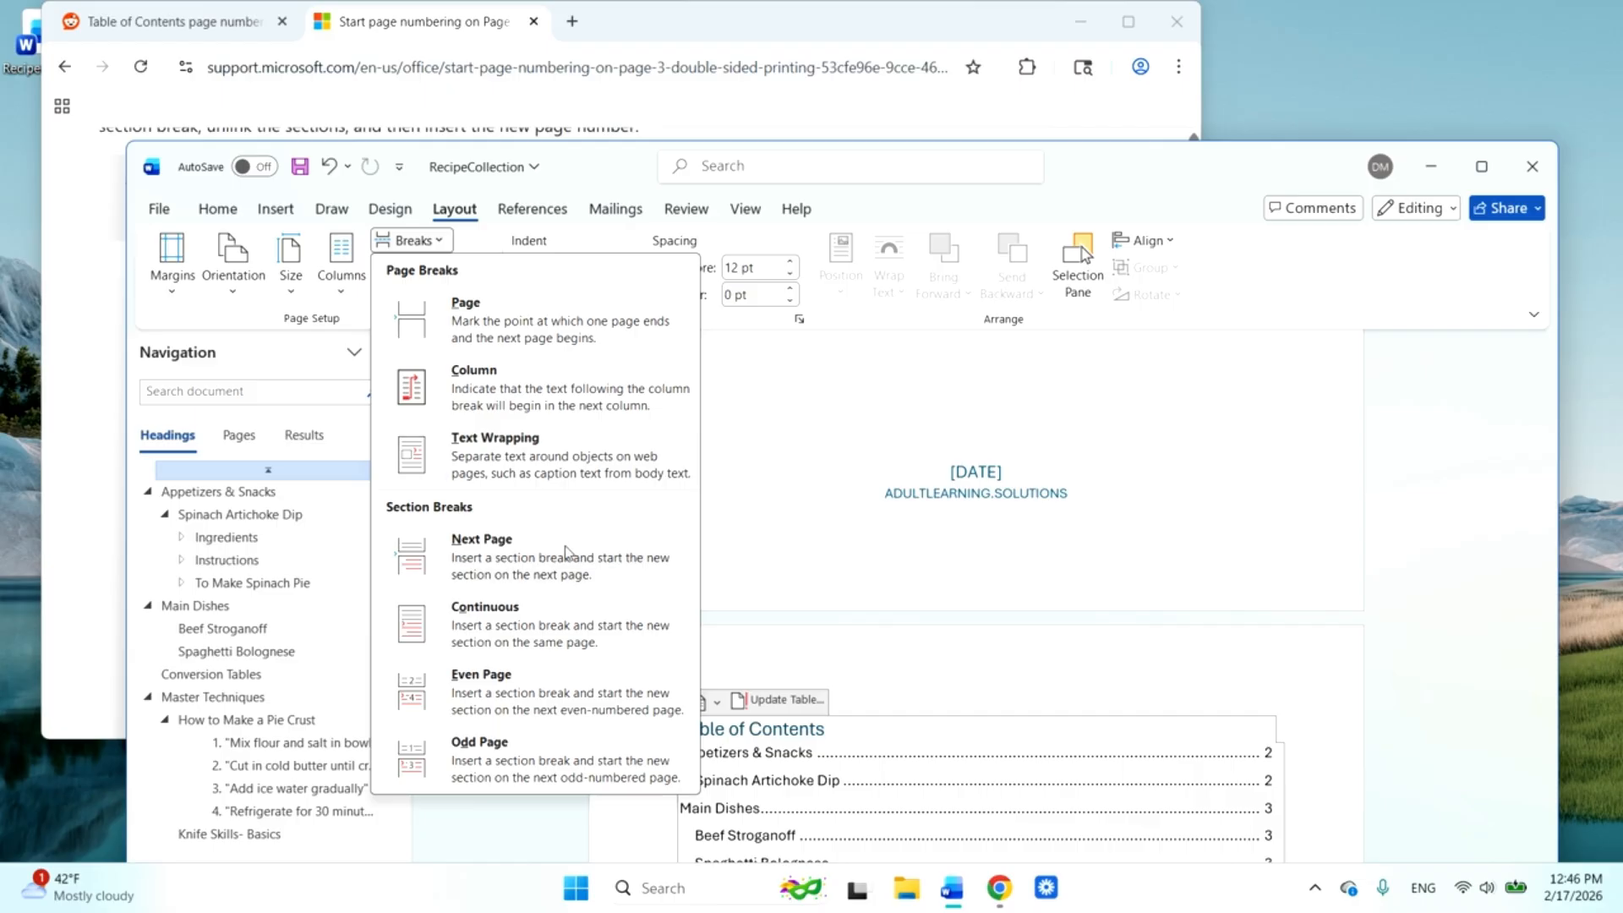
click(569, 569)
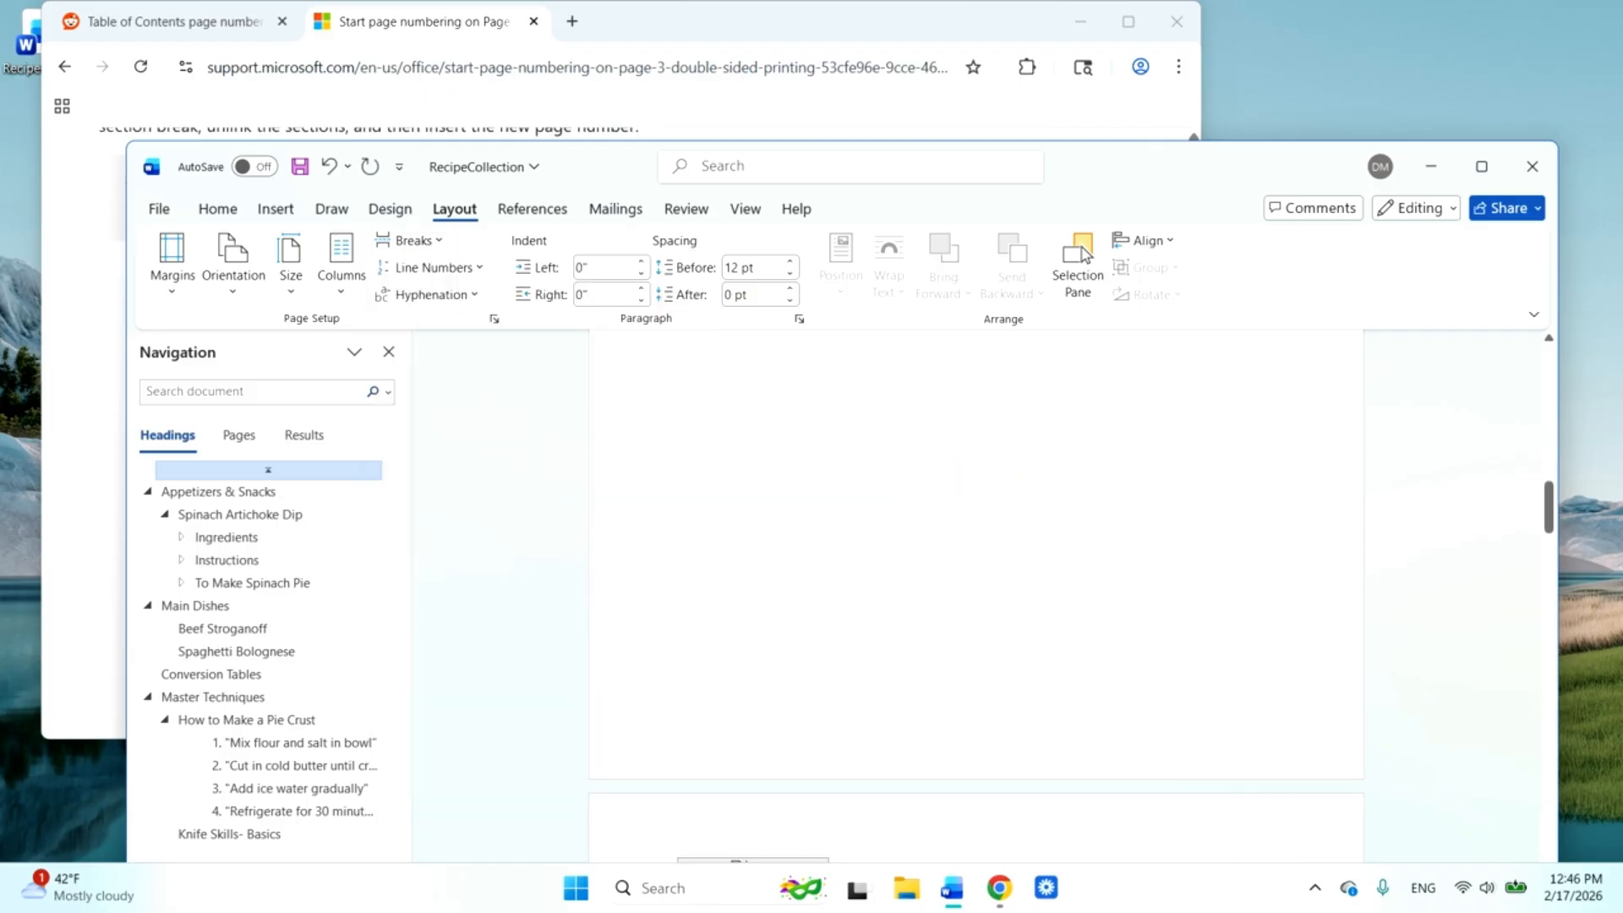
- Insert a Plain Number 3 page number at the bottom of the page in section 2's footer
scroll(1099, 495, down, 3)
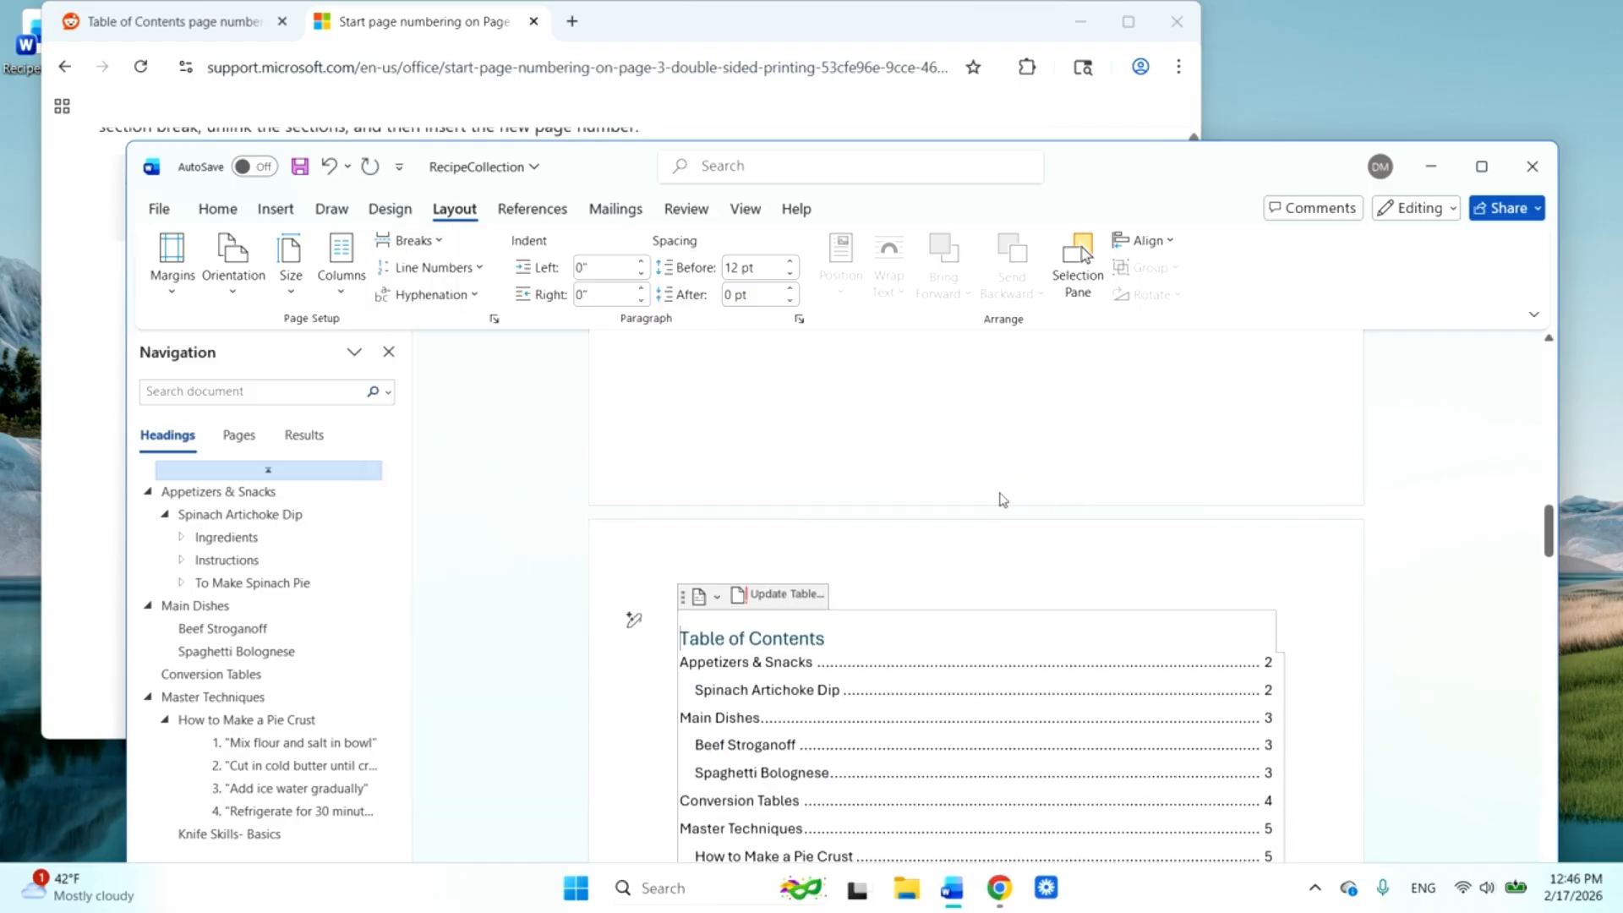
scroll(976, 575, down, 4)
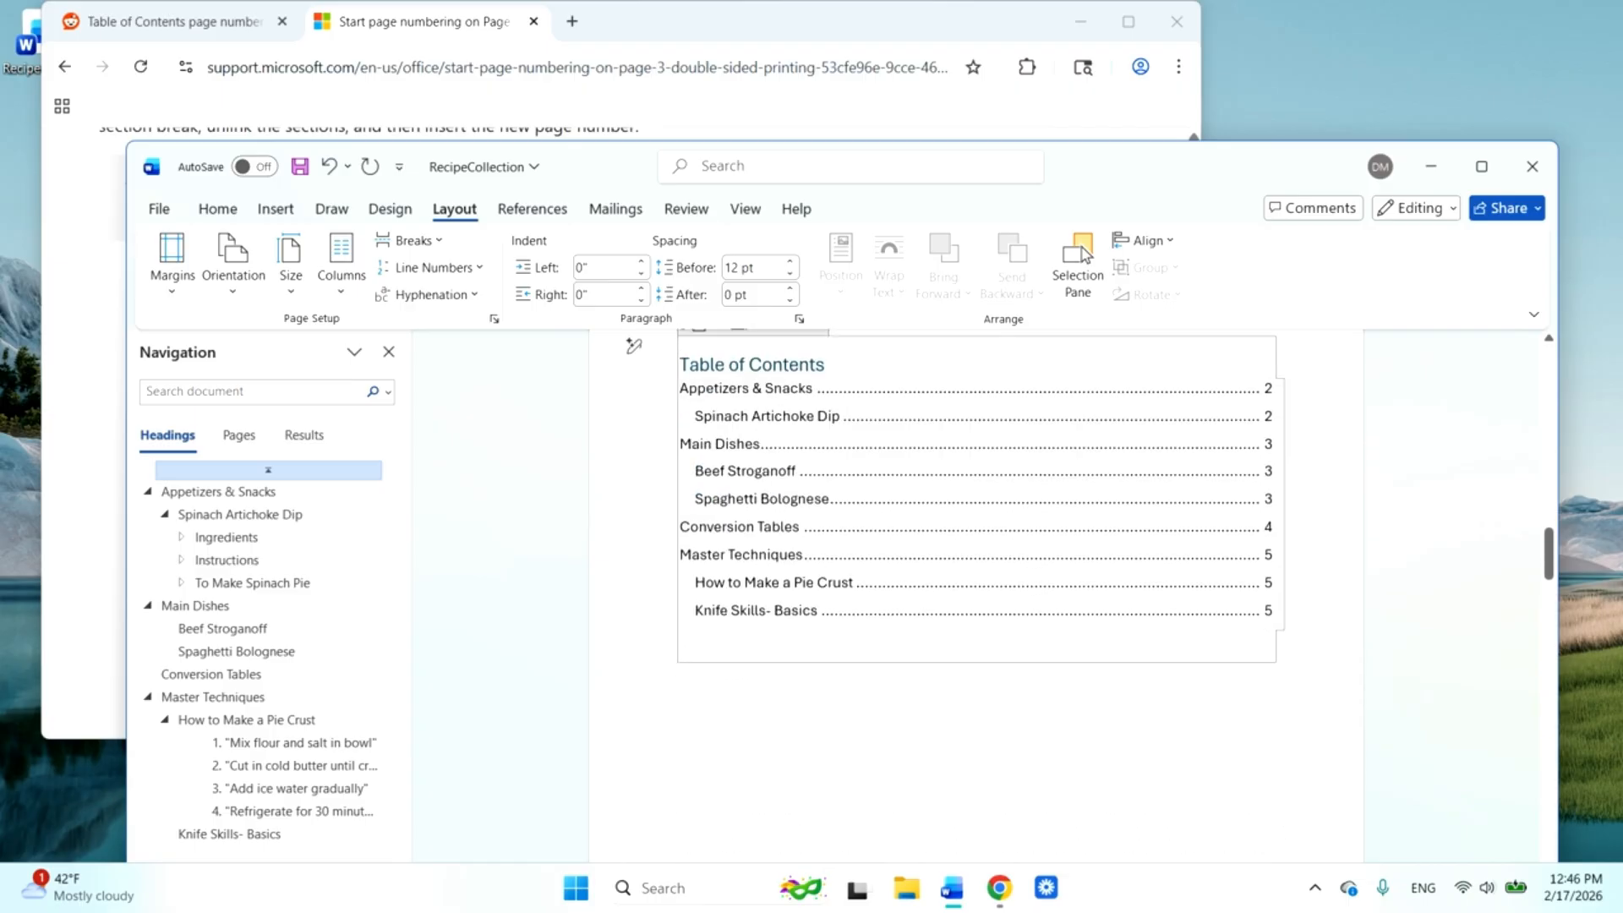
scroll(1305, 723, down, 8)
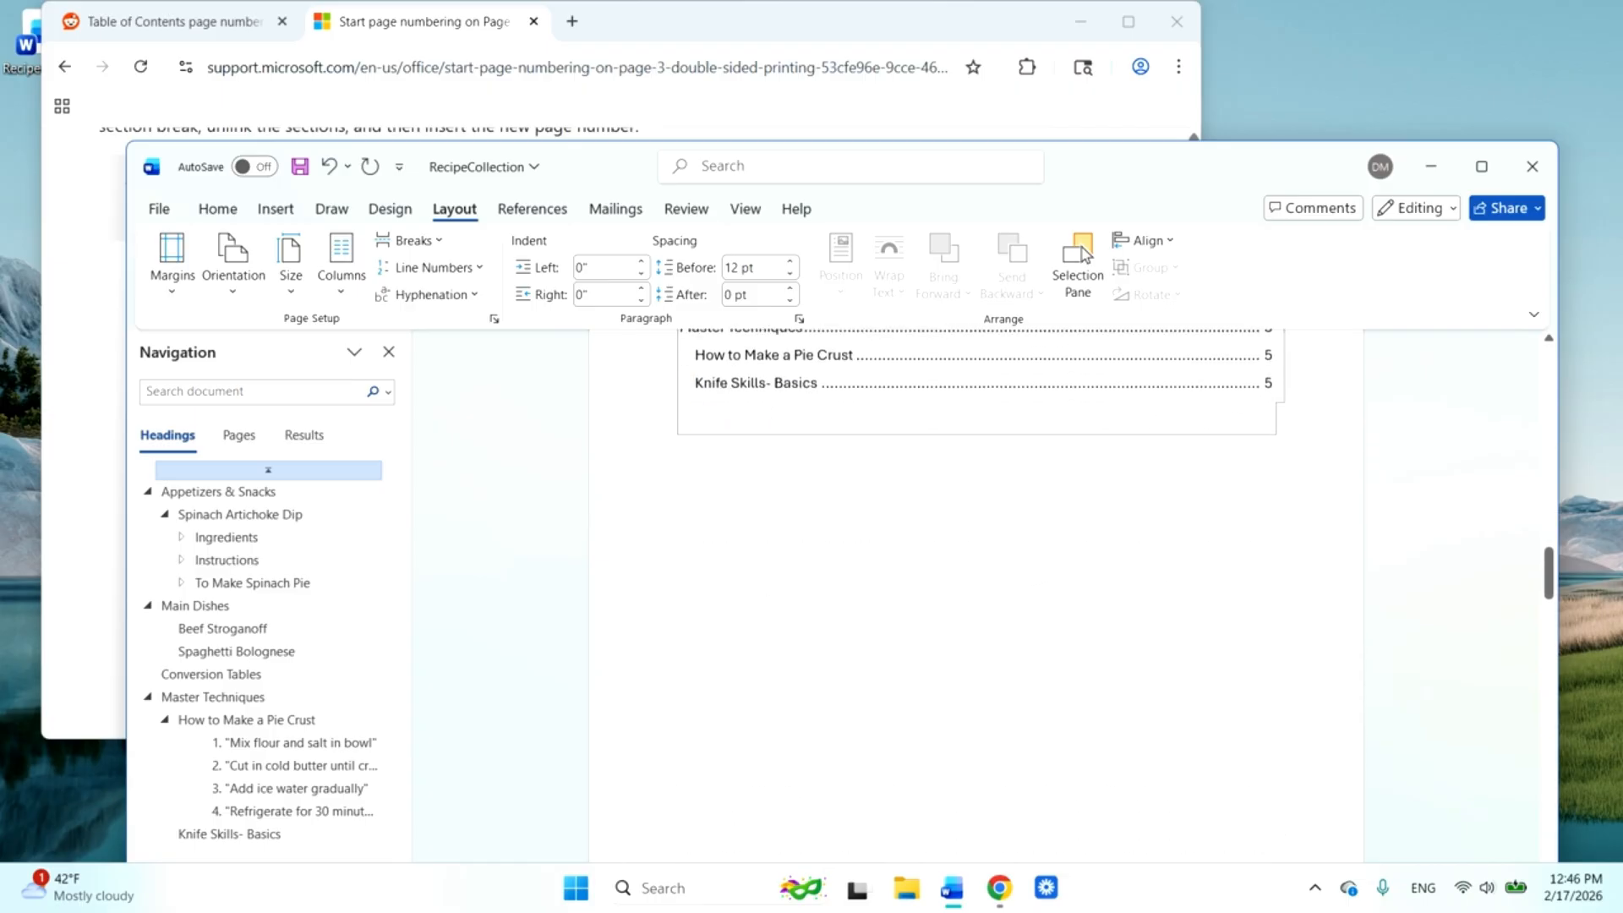
click(1305, 723)
double_click(1284, 684)
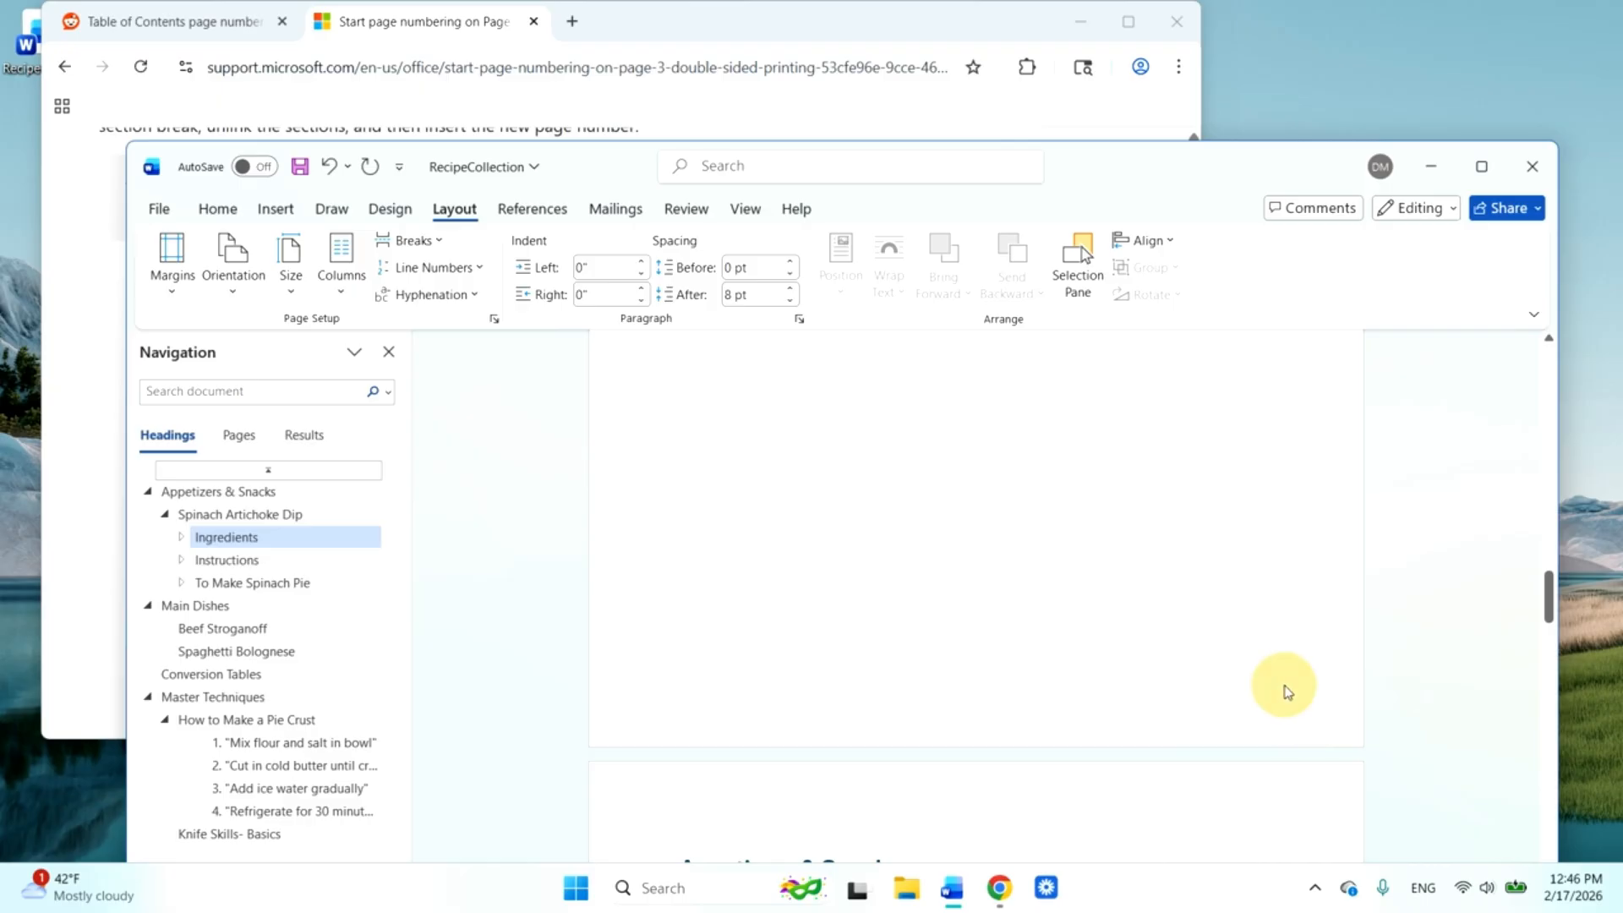
click(272, 283)
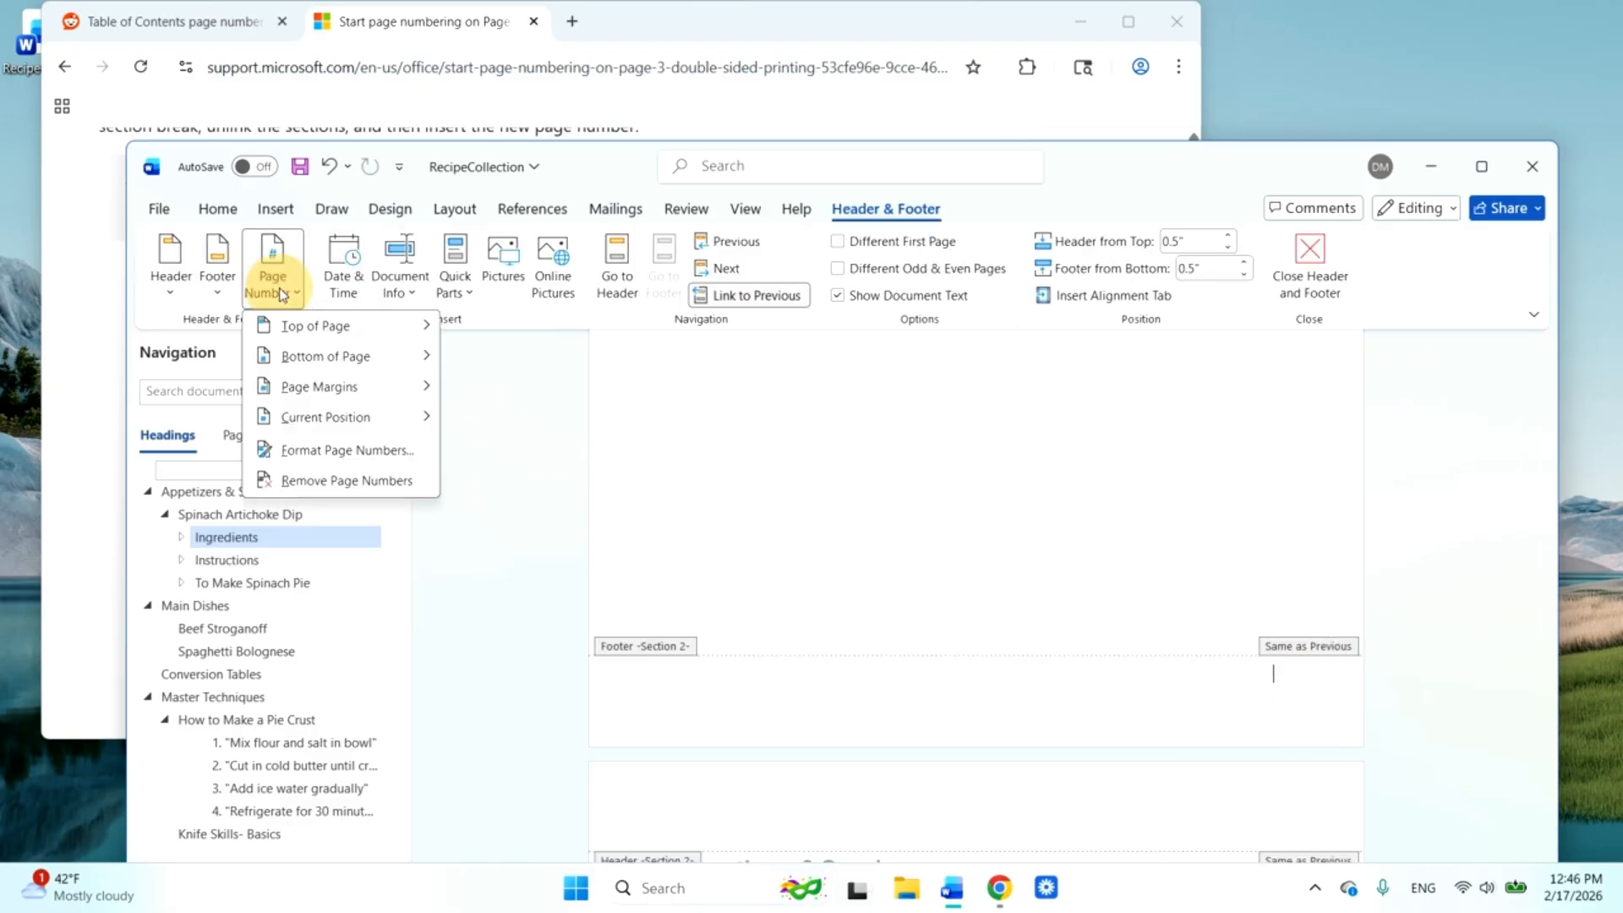
mouse_move(352, 365)
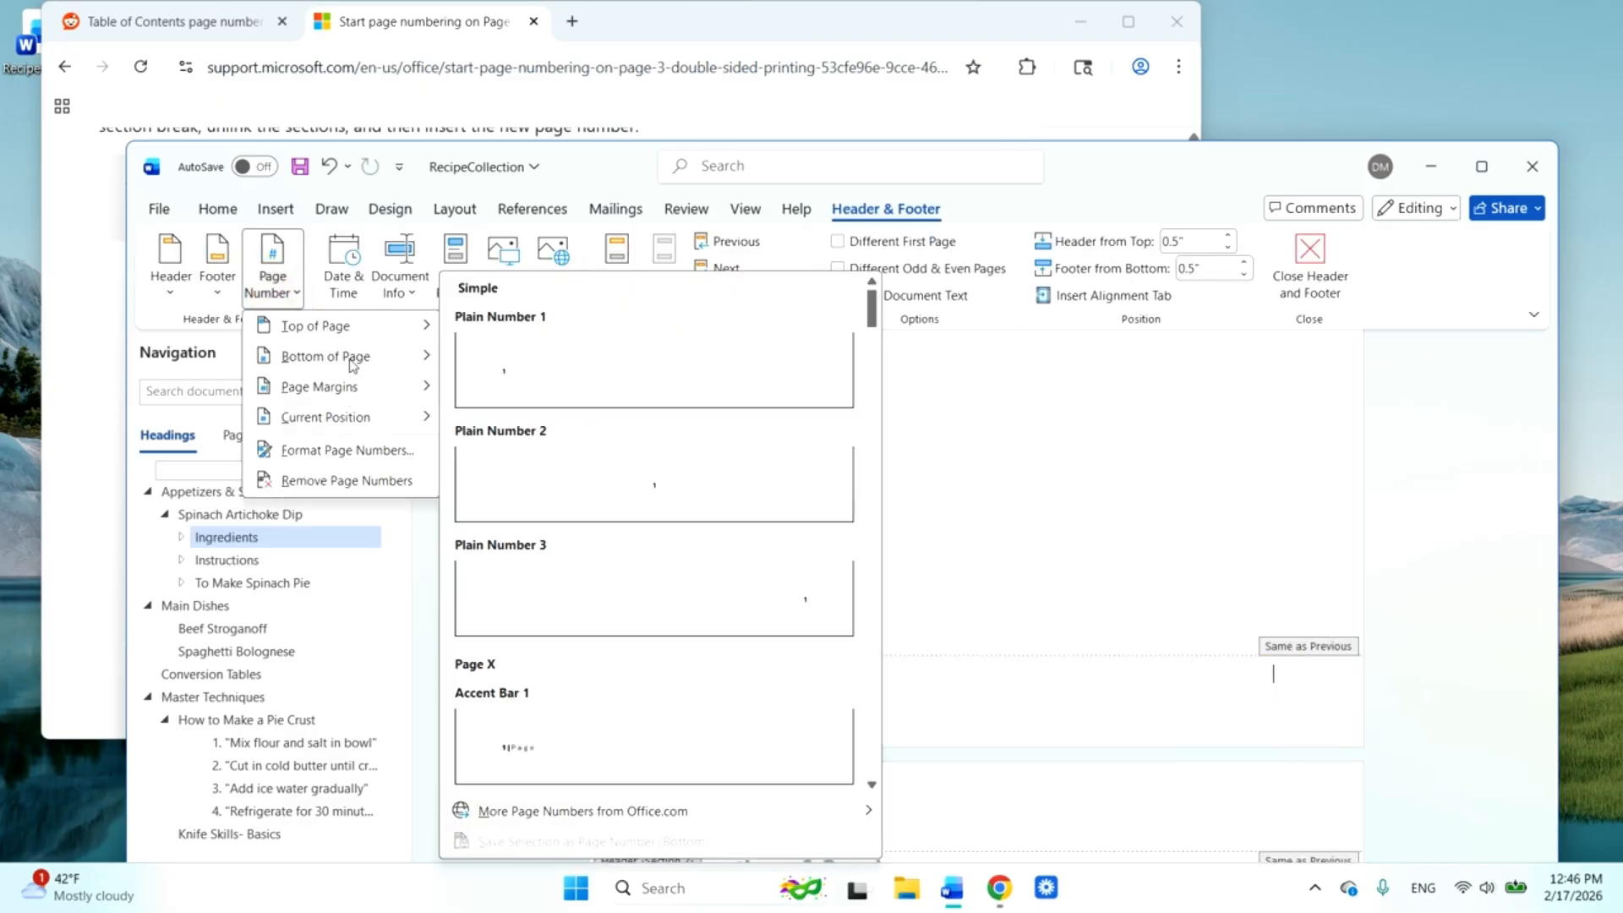
click(617, 572)
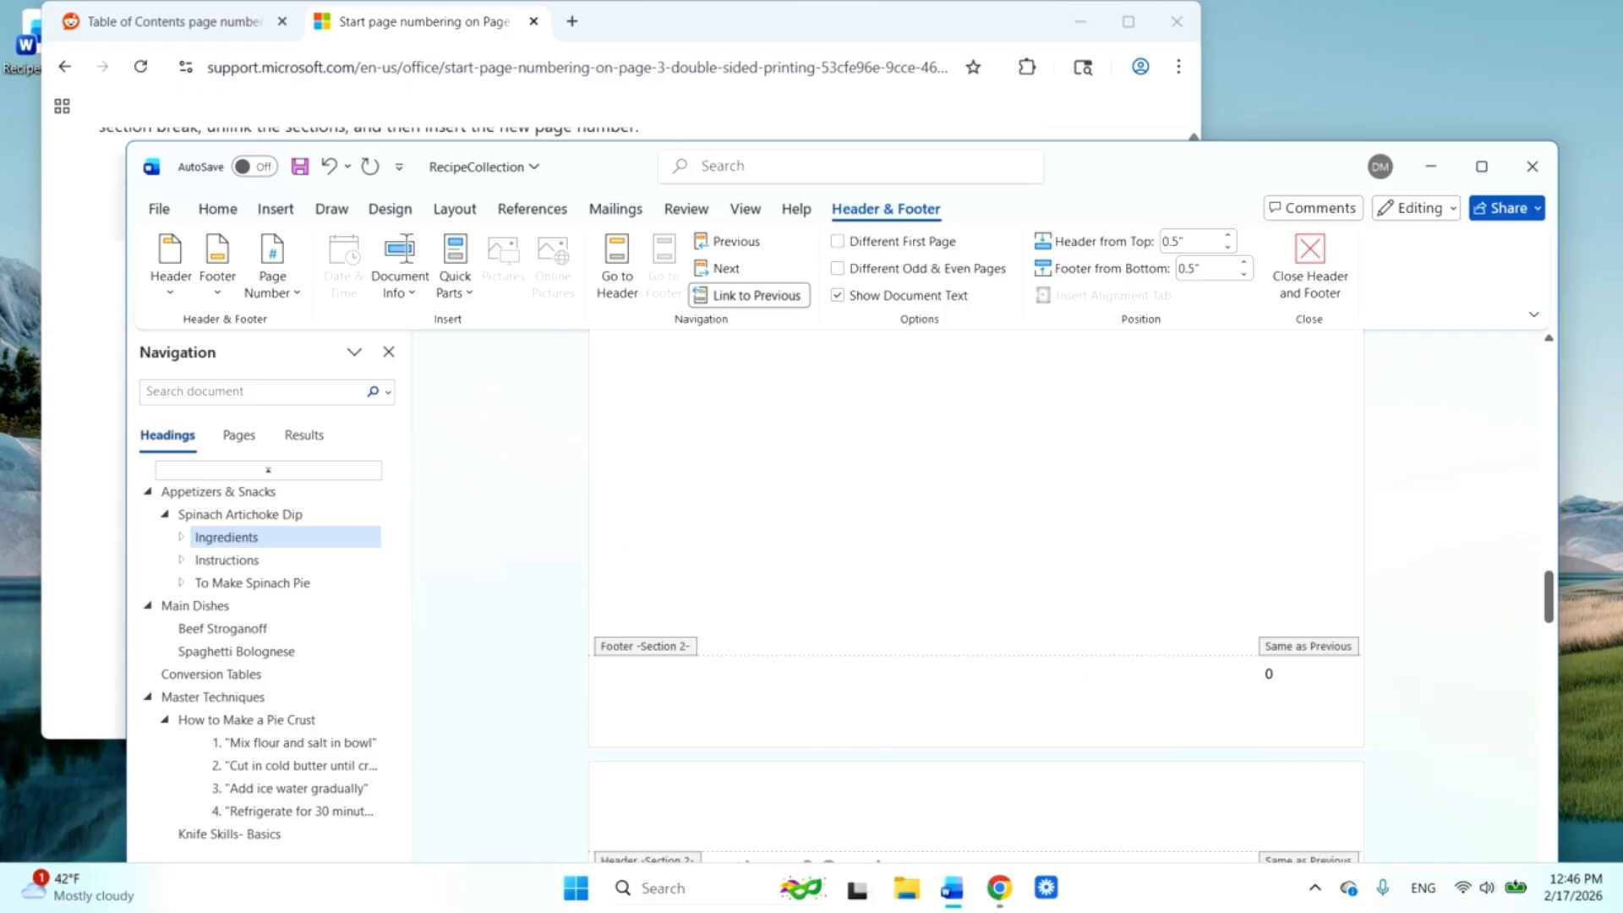
- Turn on Different First Page for section 2 and clear the page number from its first-page footer
right_click(1268, 673)
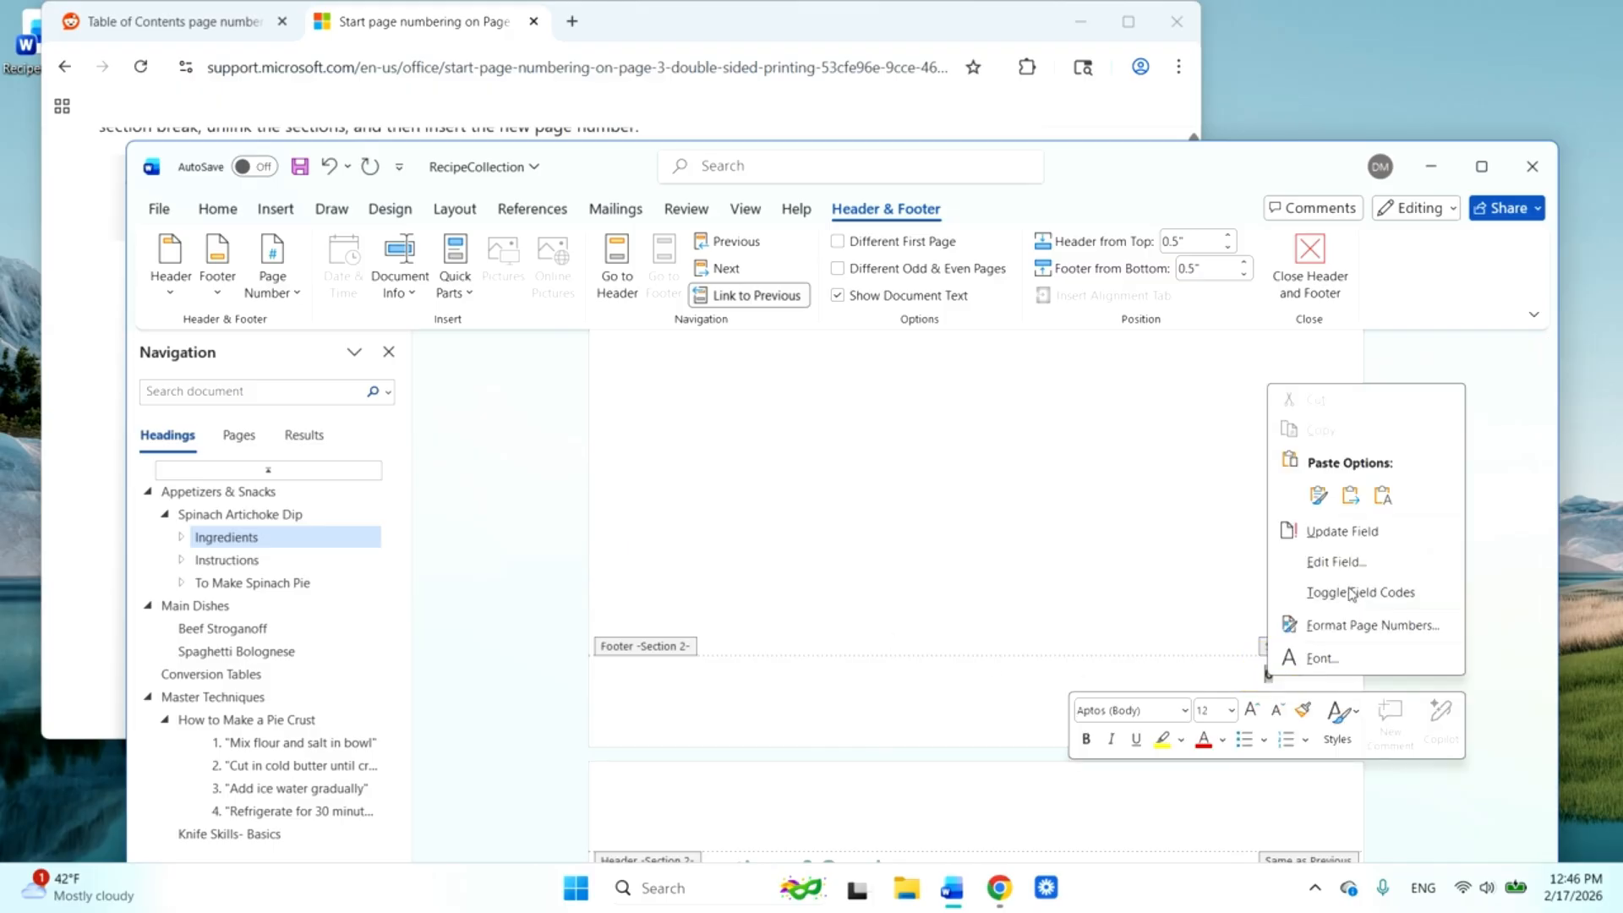
click(930, 246)
click(928, 246)
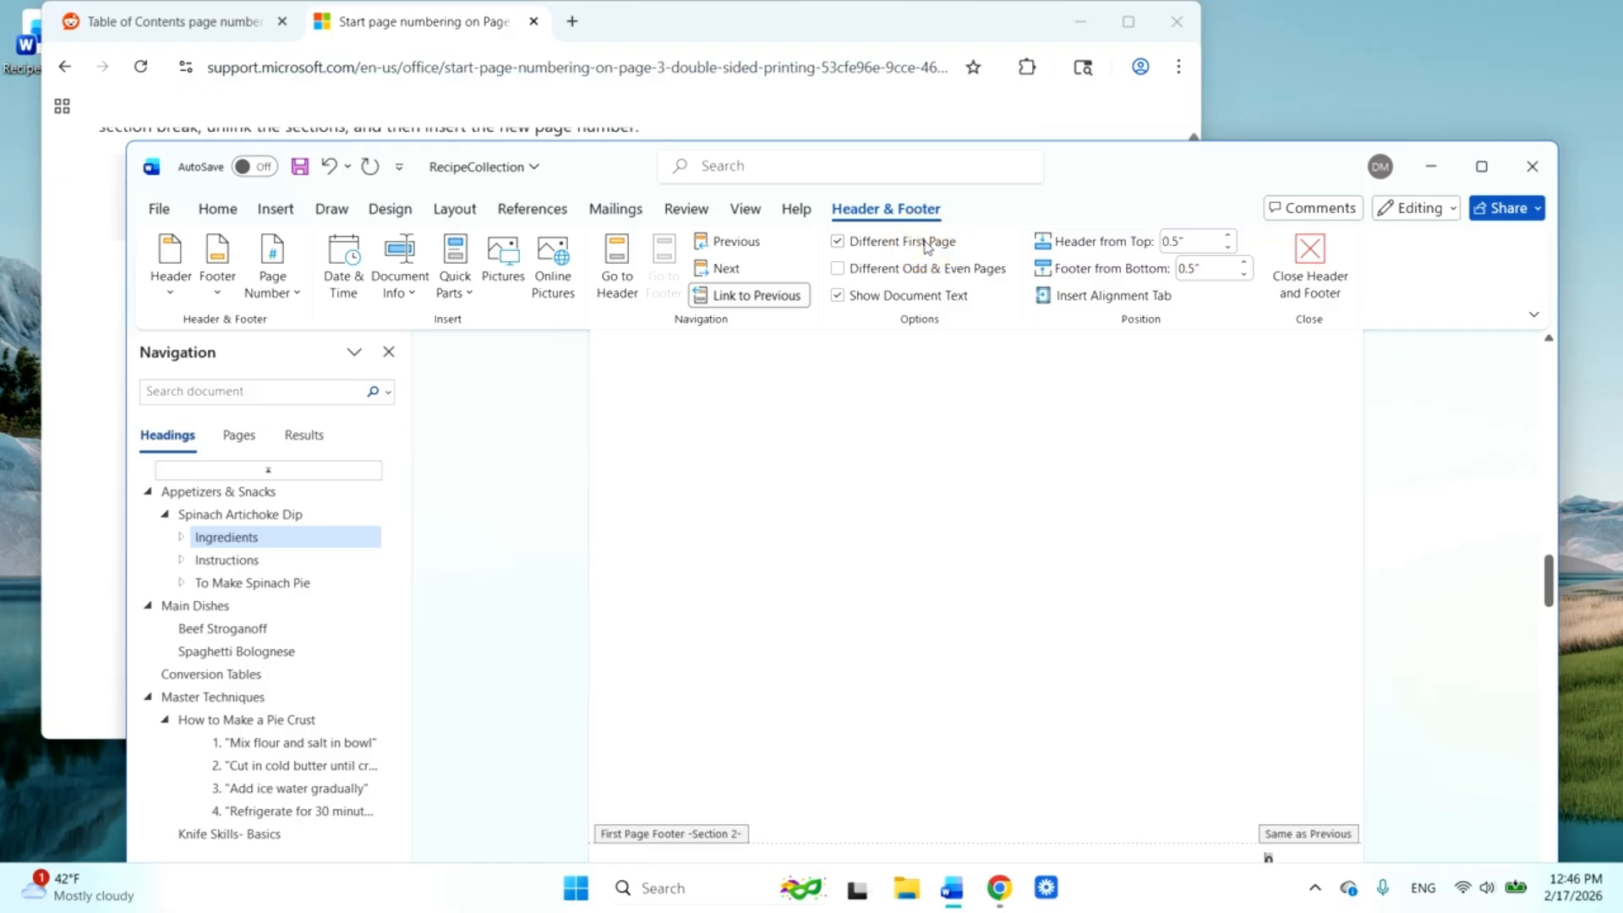
scroll(1258, 620, down, 3)
key(ctrl+e)
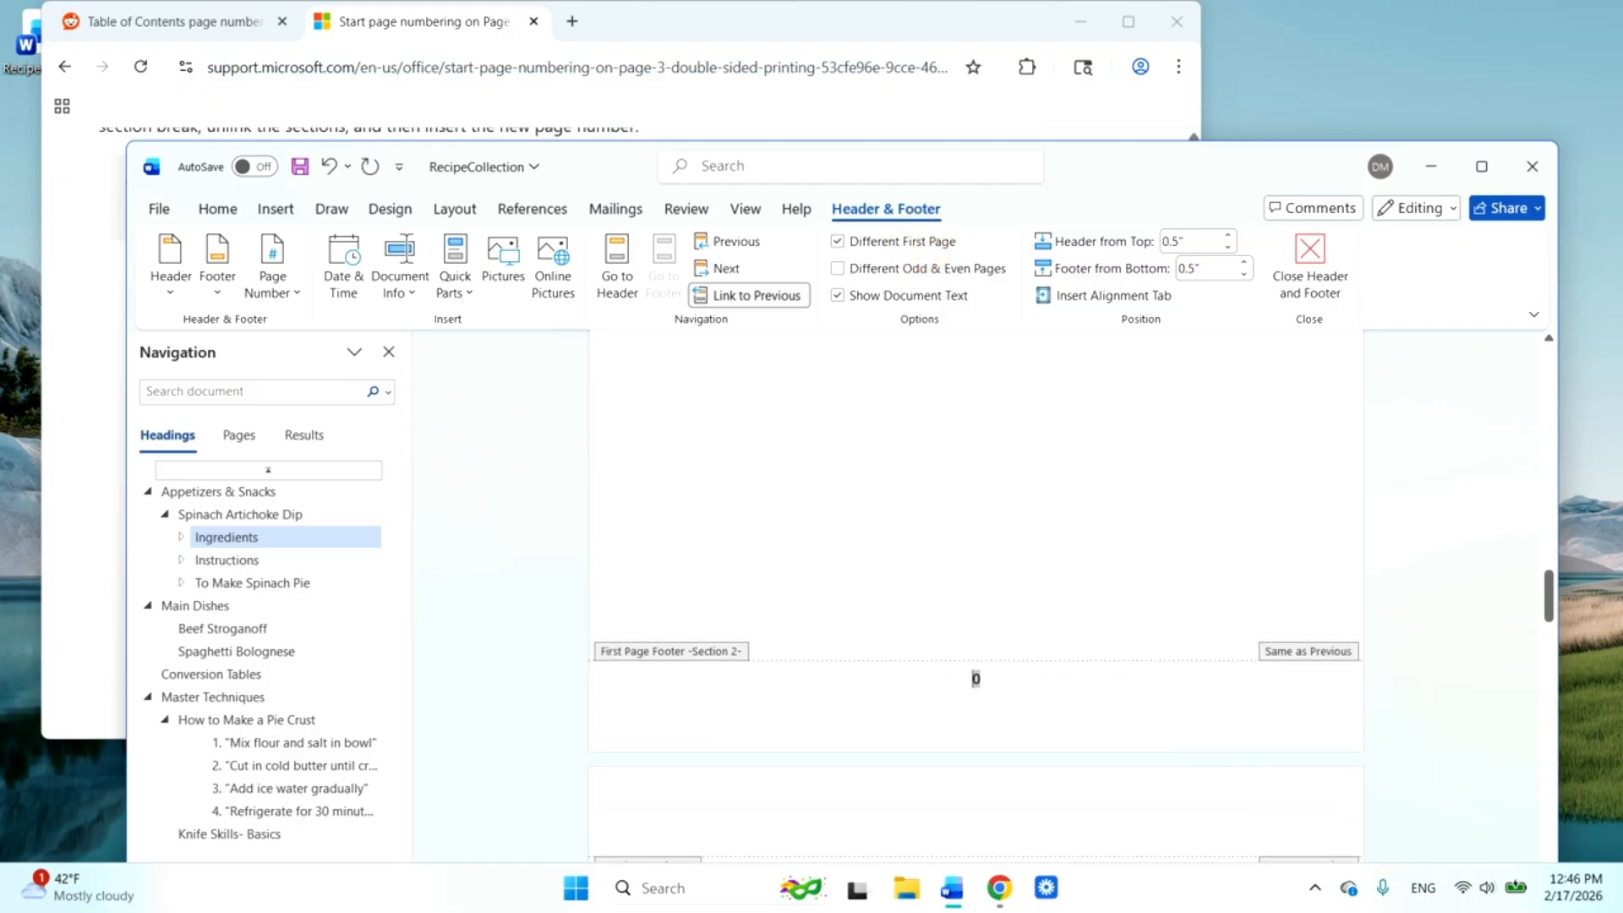
key(ctrl+l)
click(833, 683)
click(1476, 522)
- Check section 2's footer numbering across the table of contents page and the Appetizers & Snacks page
scroll(1478, 532, down, 8)
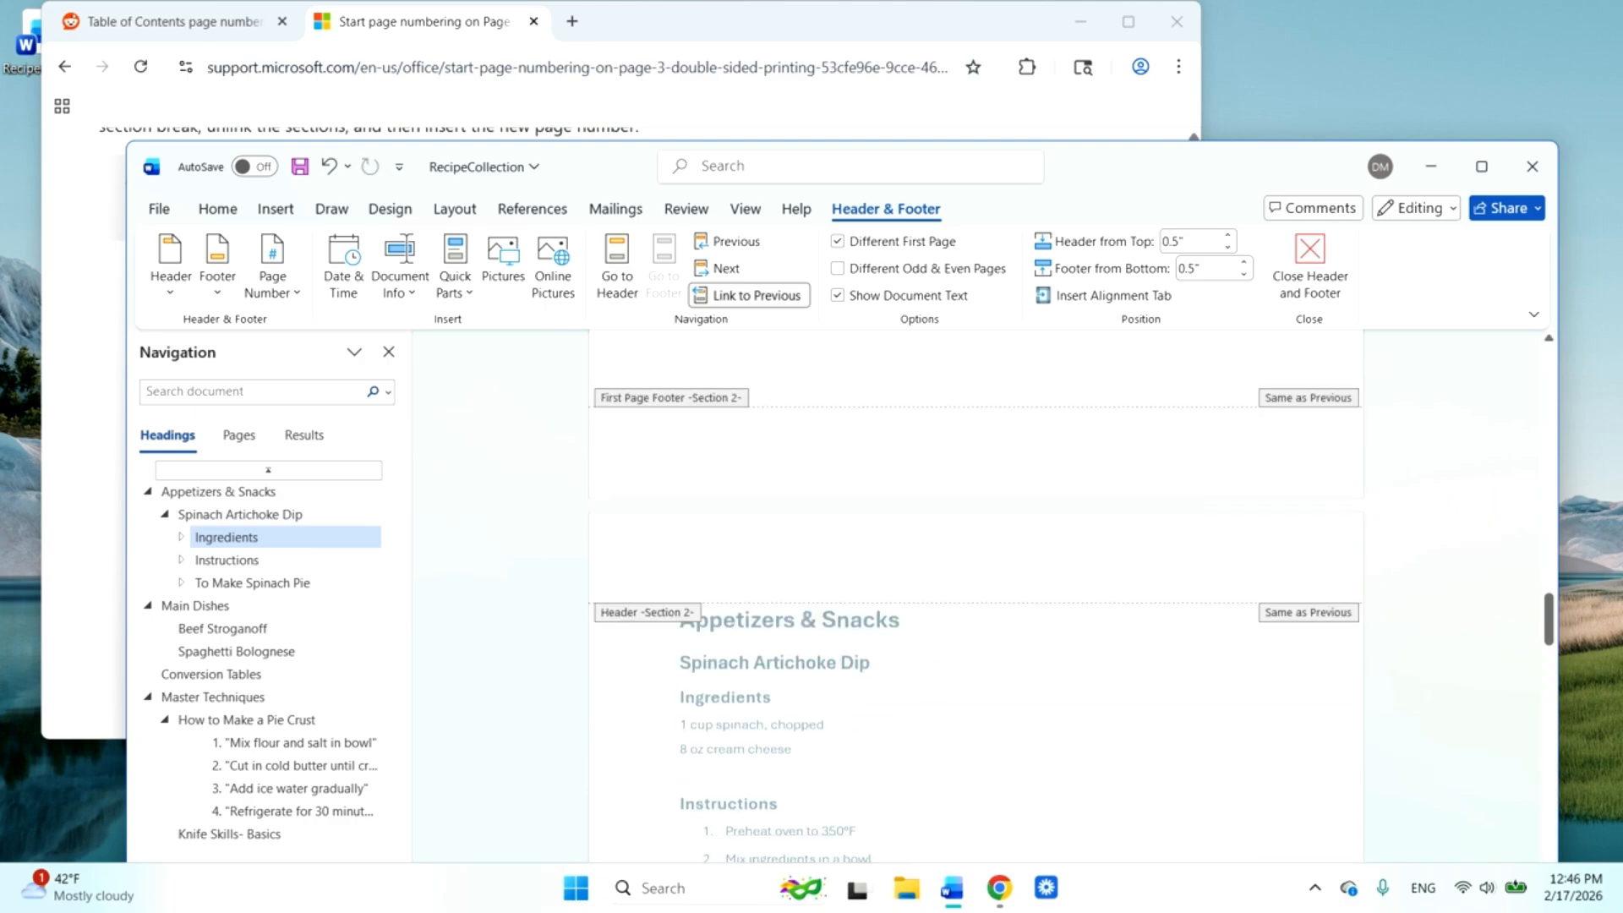
scroll(1477, 534, down, 7)
scroll(1478, 535, up, 6)
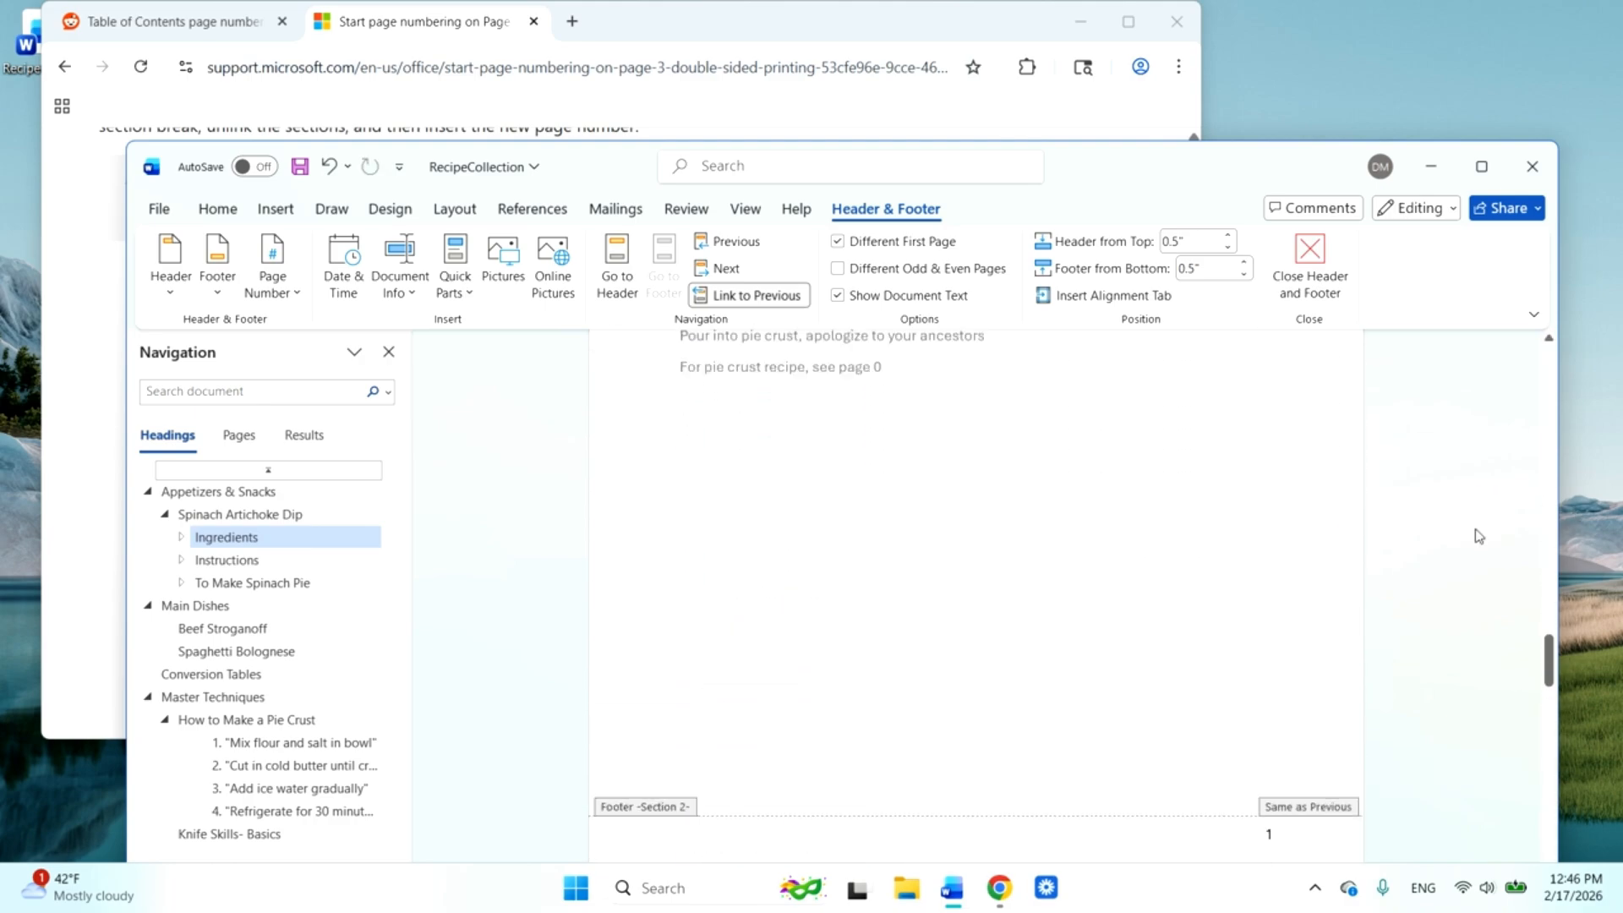
scroll(1478, 535, up, 3)
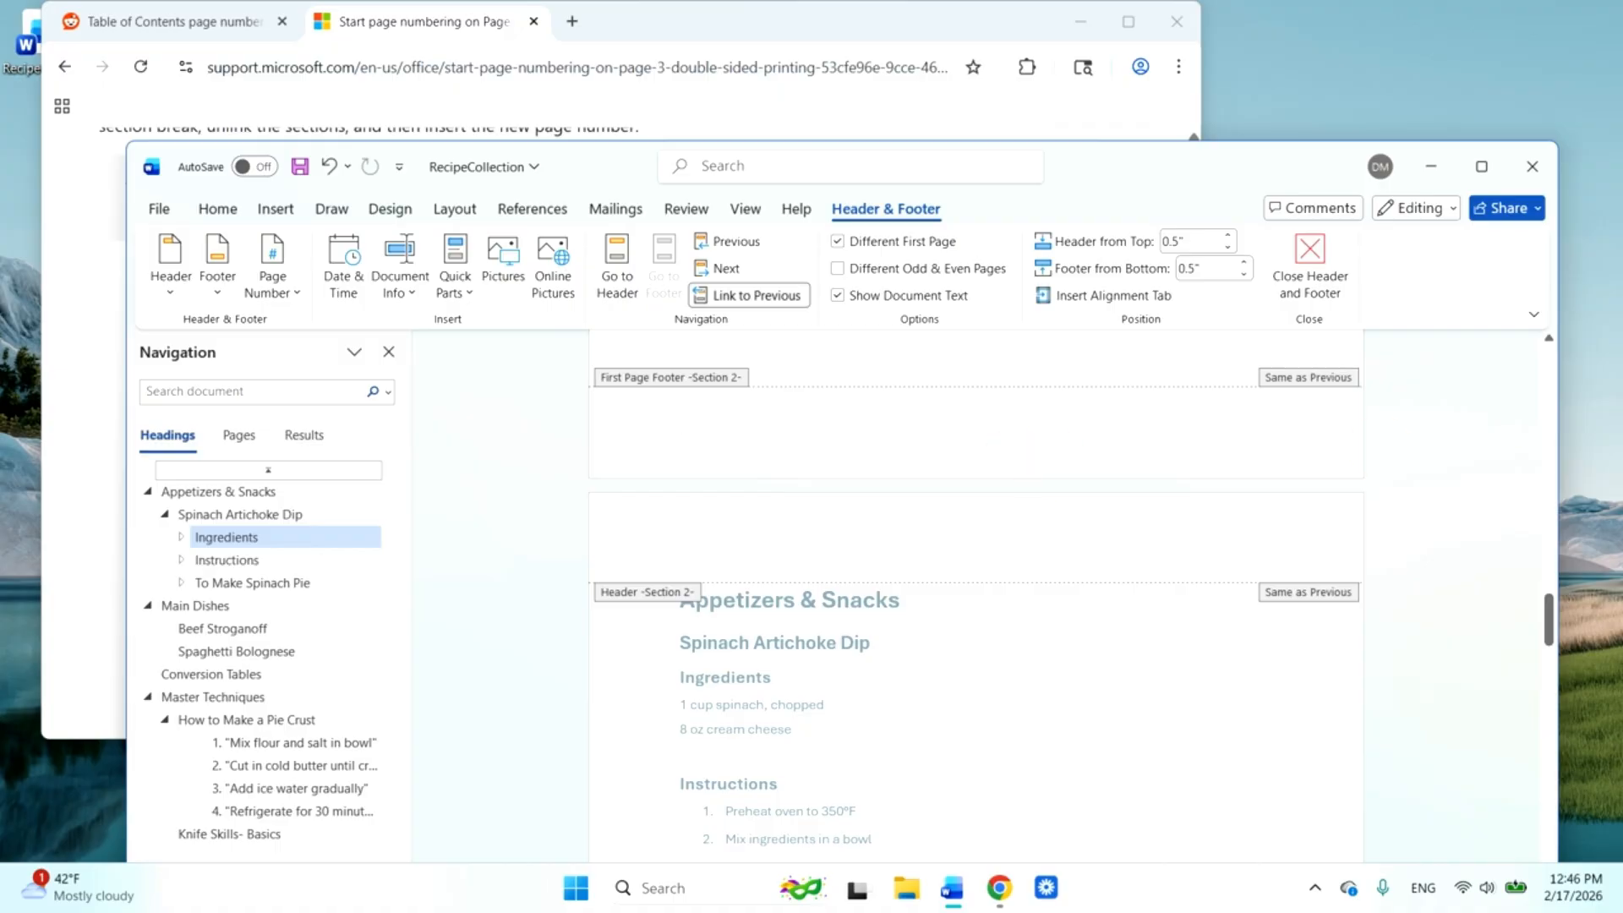
scroll(1515, 516, up, 2)
scroll(1307, 469, up, 10)
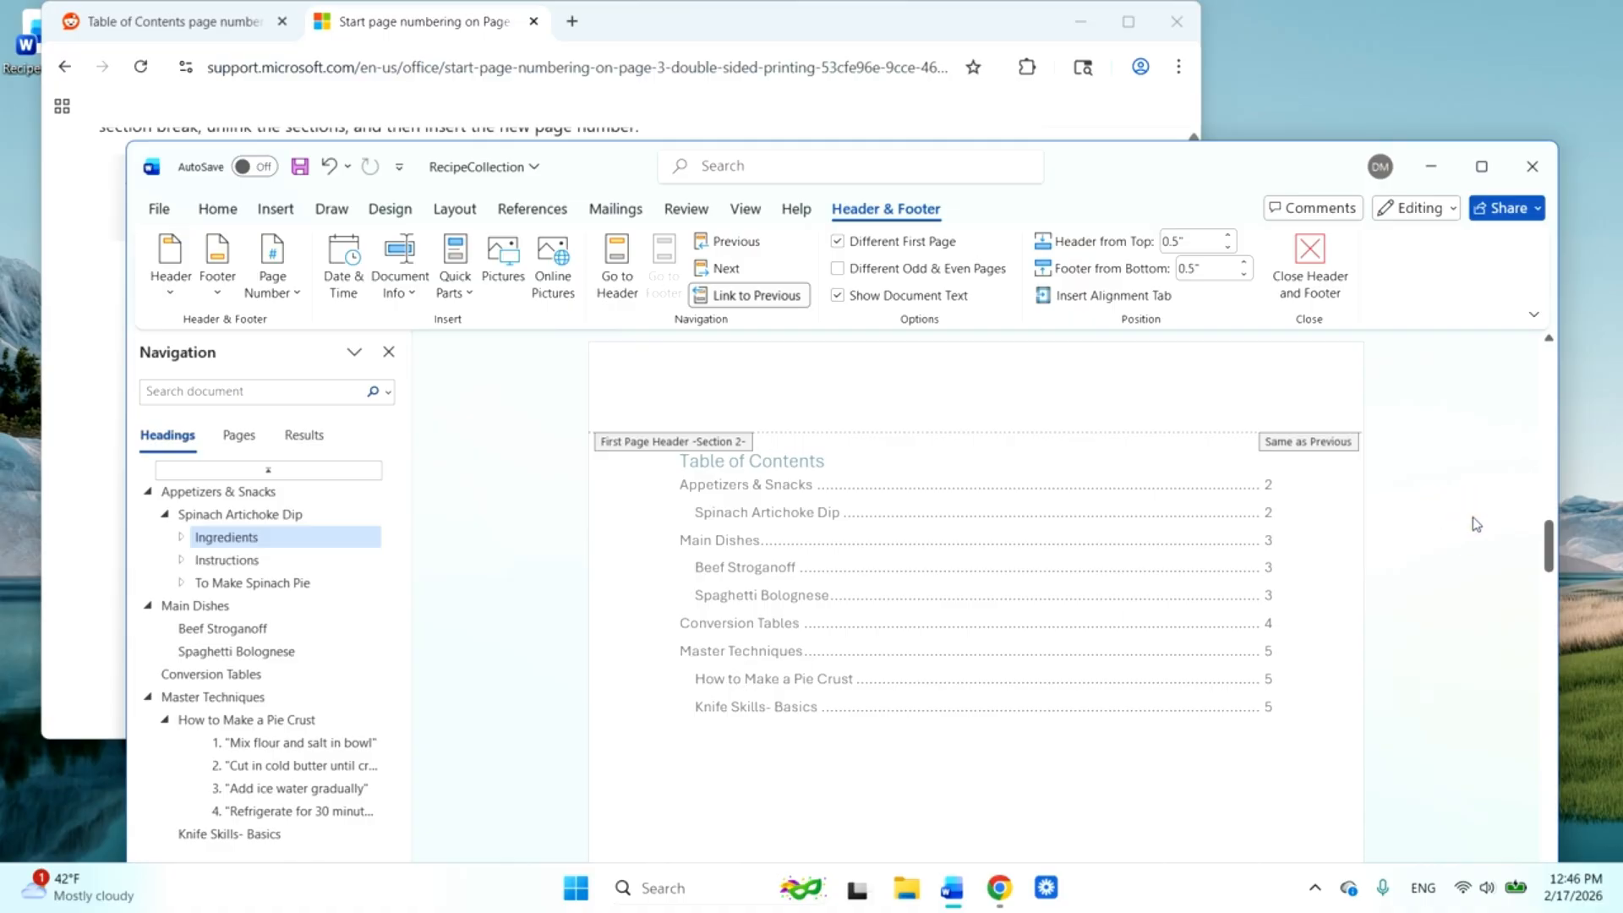
- Close the footer editing and compare the table of contents entries with the footer number on the Appetizers & Snacks page
click(1105, 635)
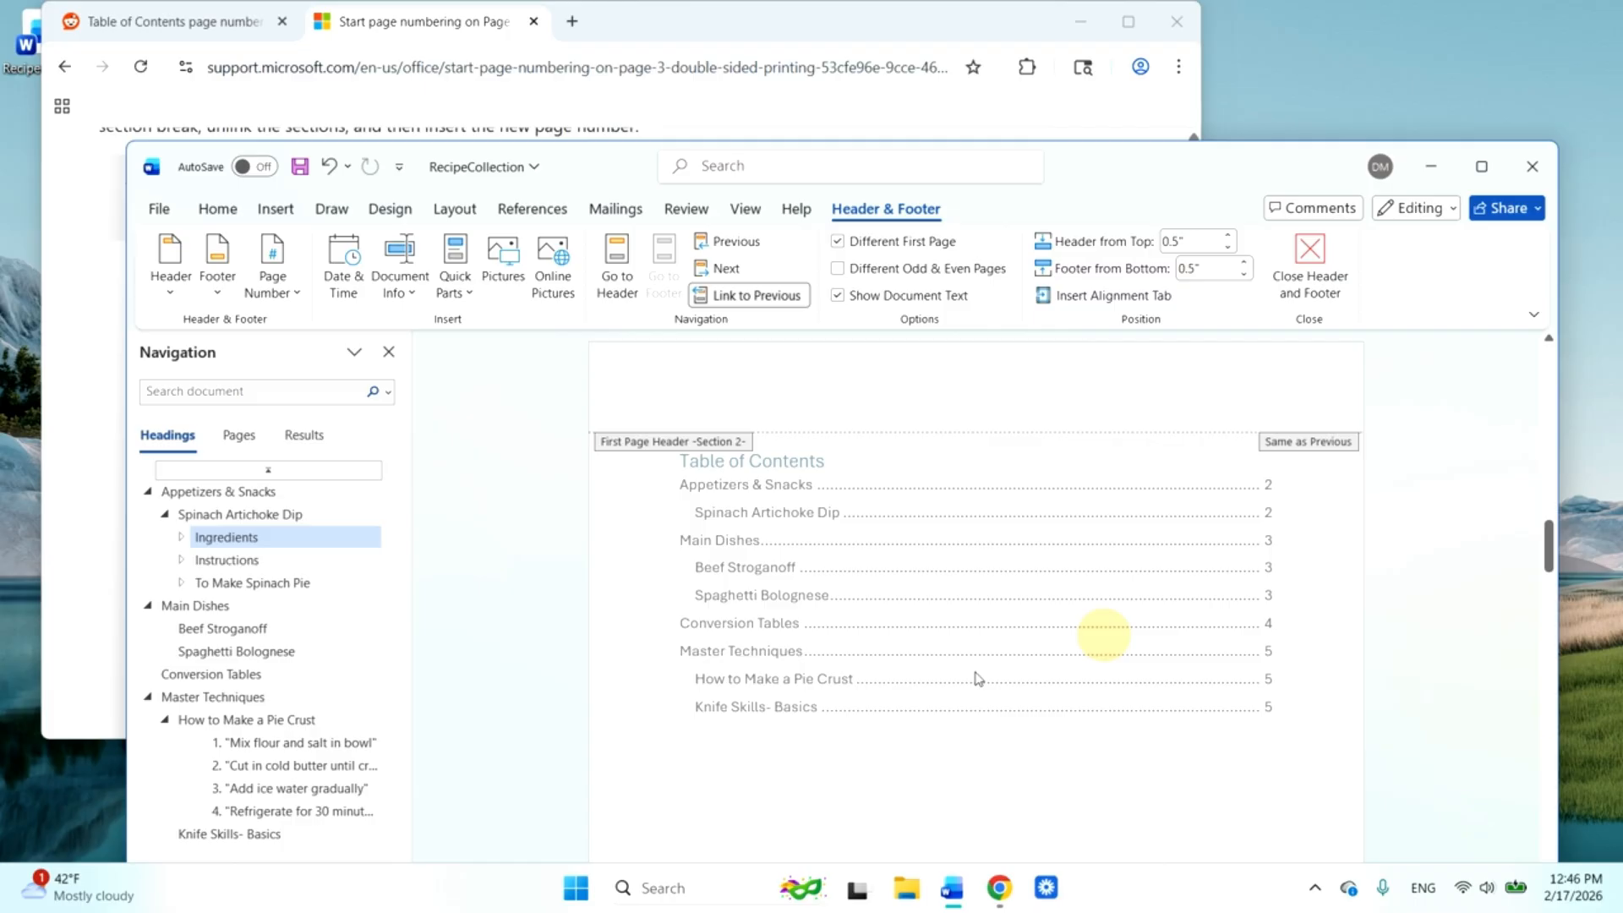
double_click(857, 750)
drag(634, 735, 630, 677)
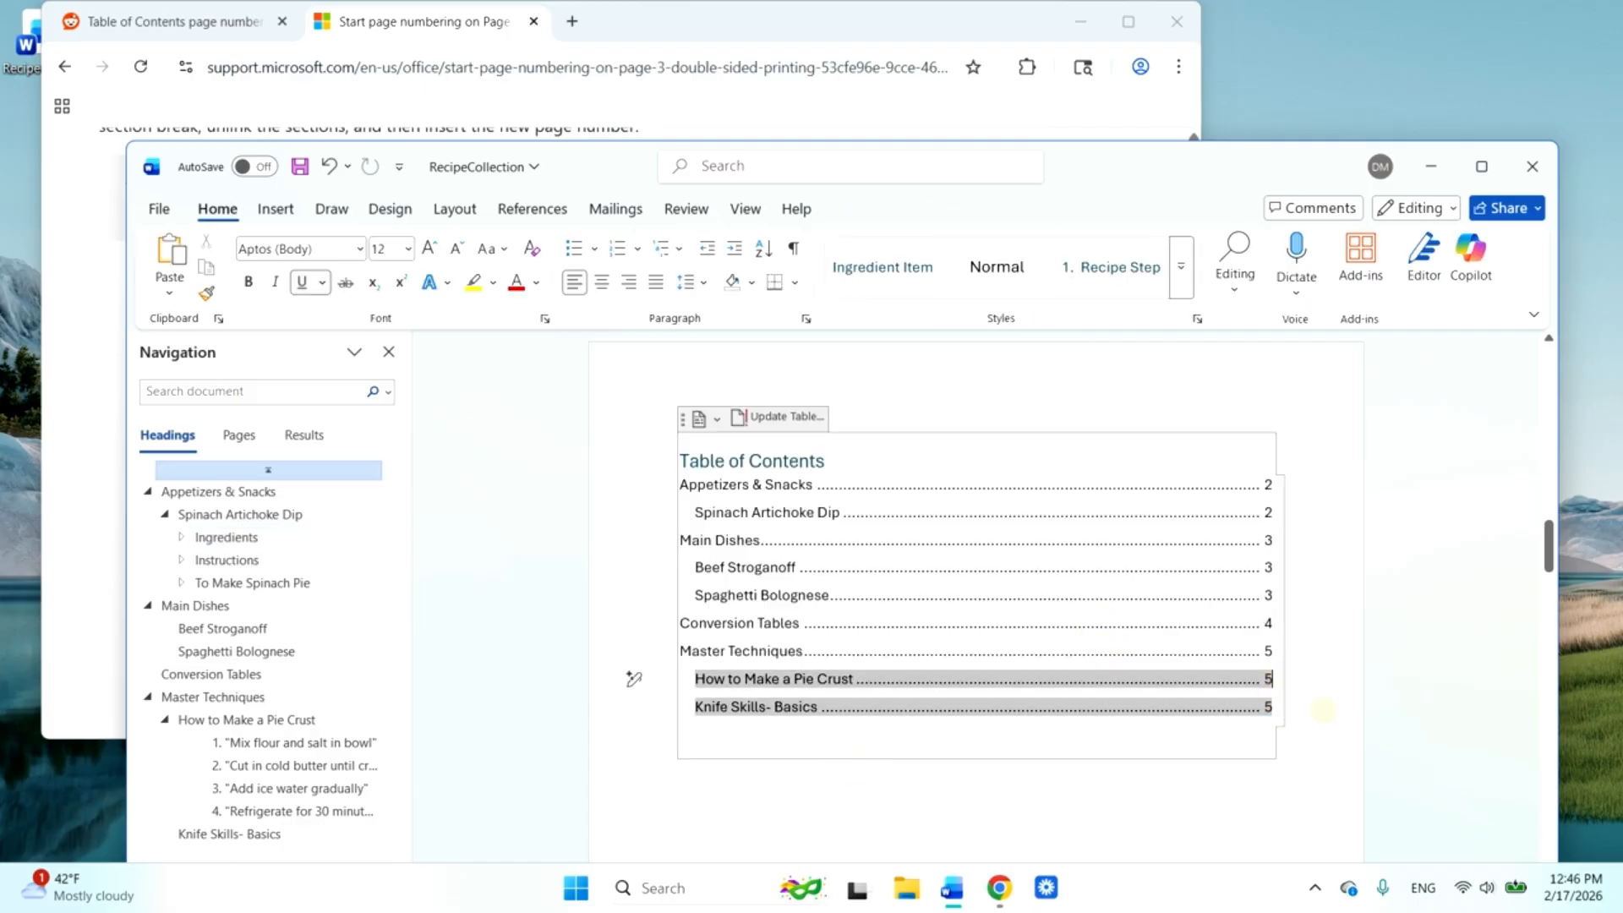
scroll(631, 544, down, 8)
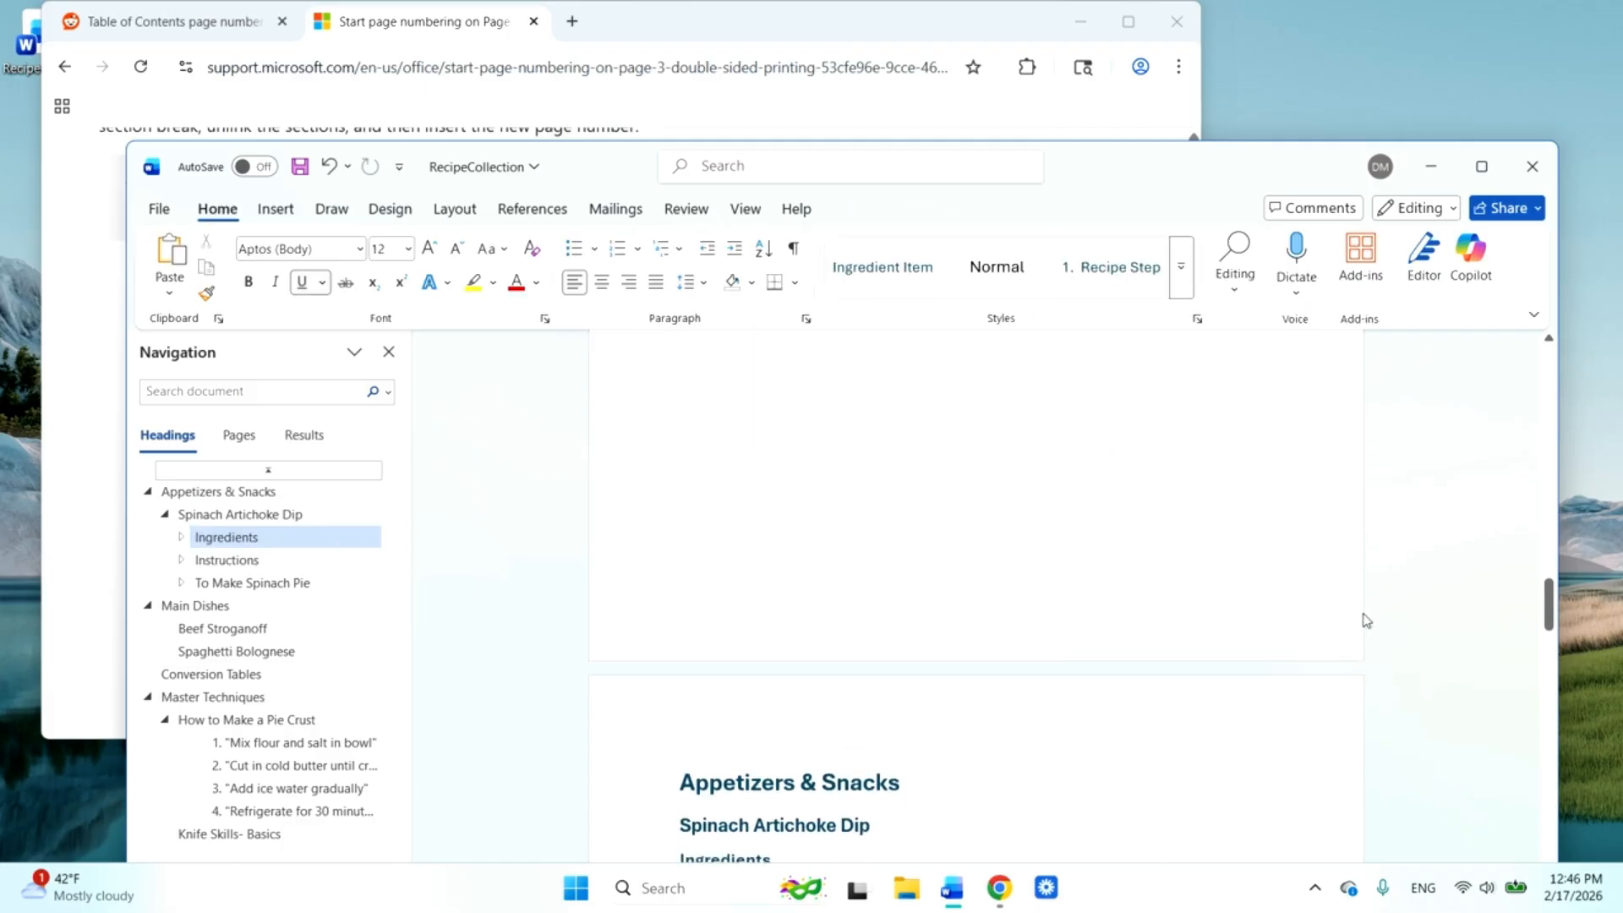
scroll(1380, 625, down, 10)
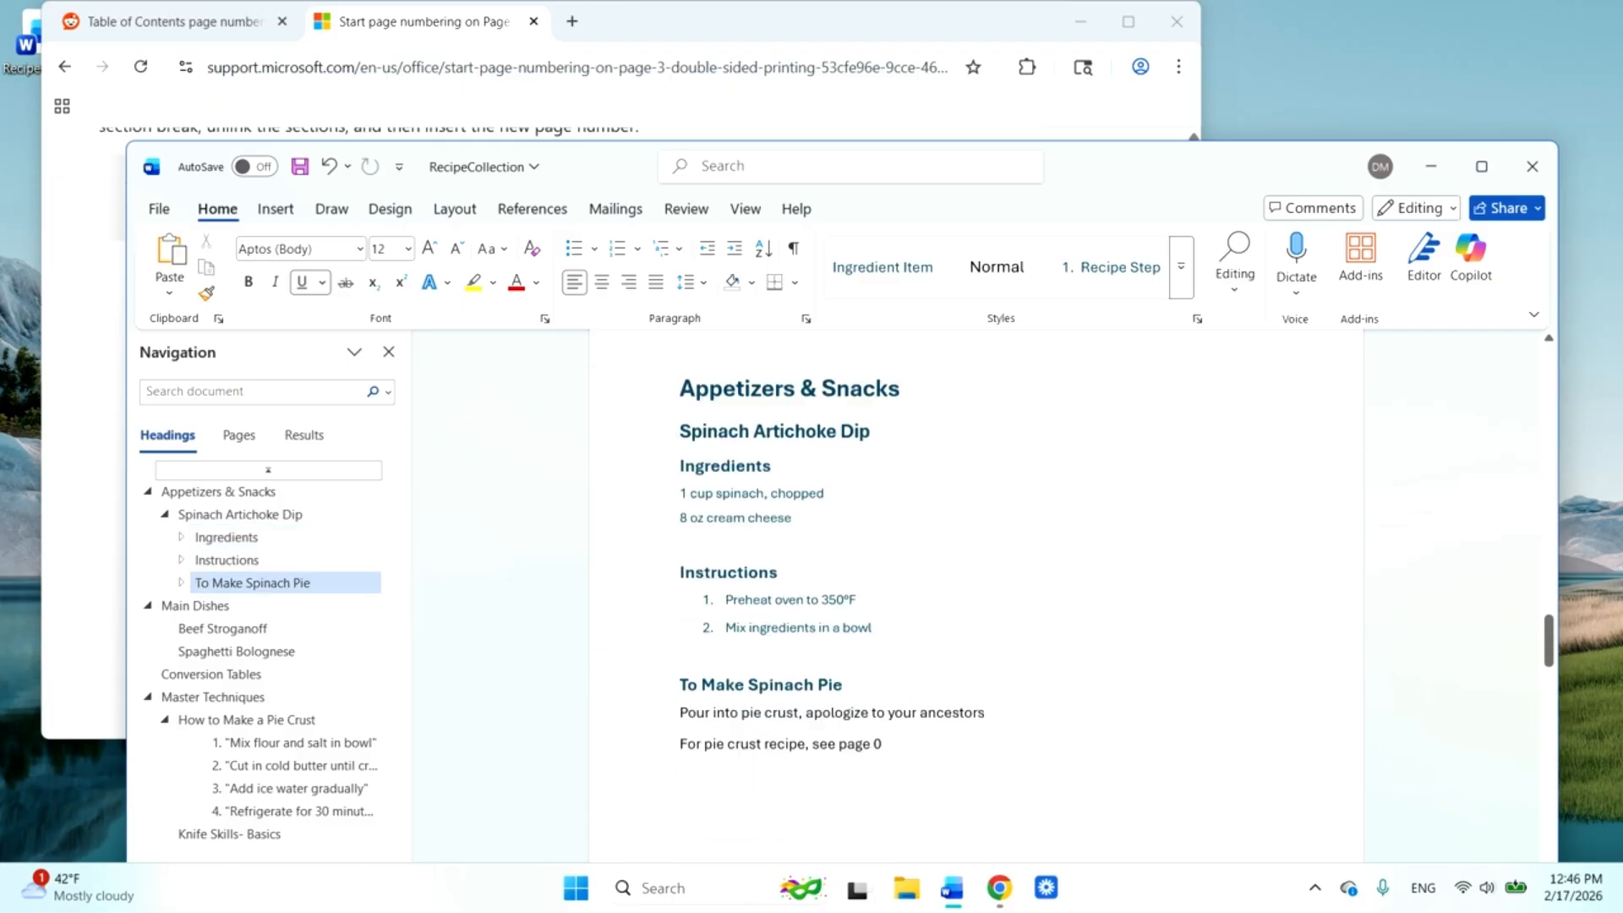
scroll(1274, 755, down, 2)
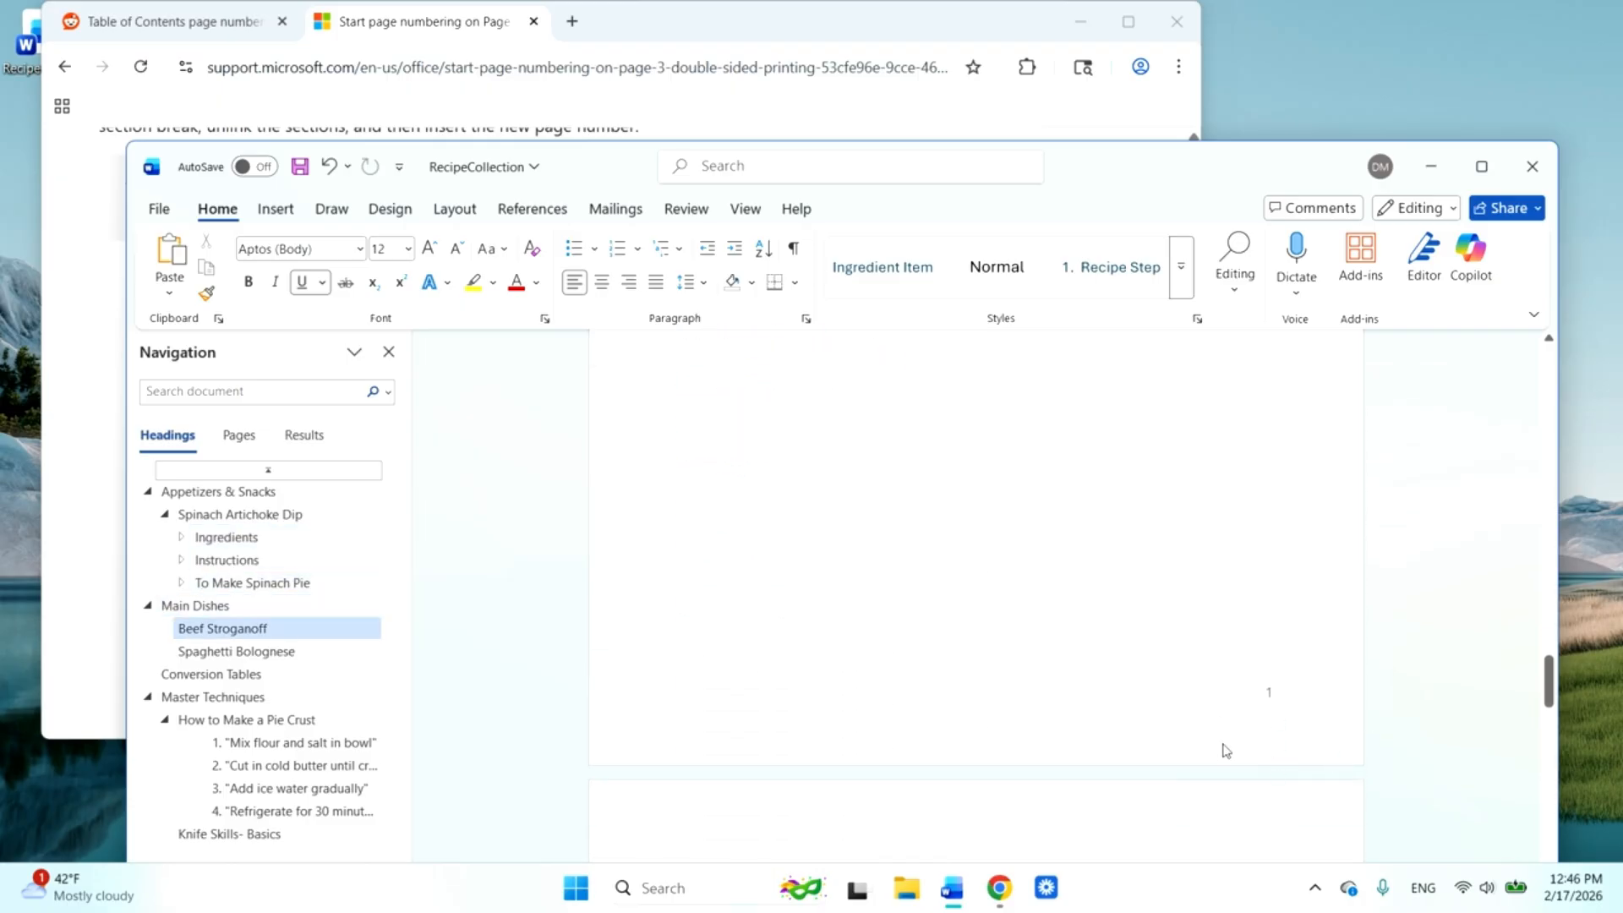
scroll(1365, 761, up, 8)
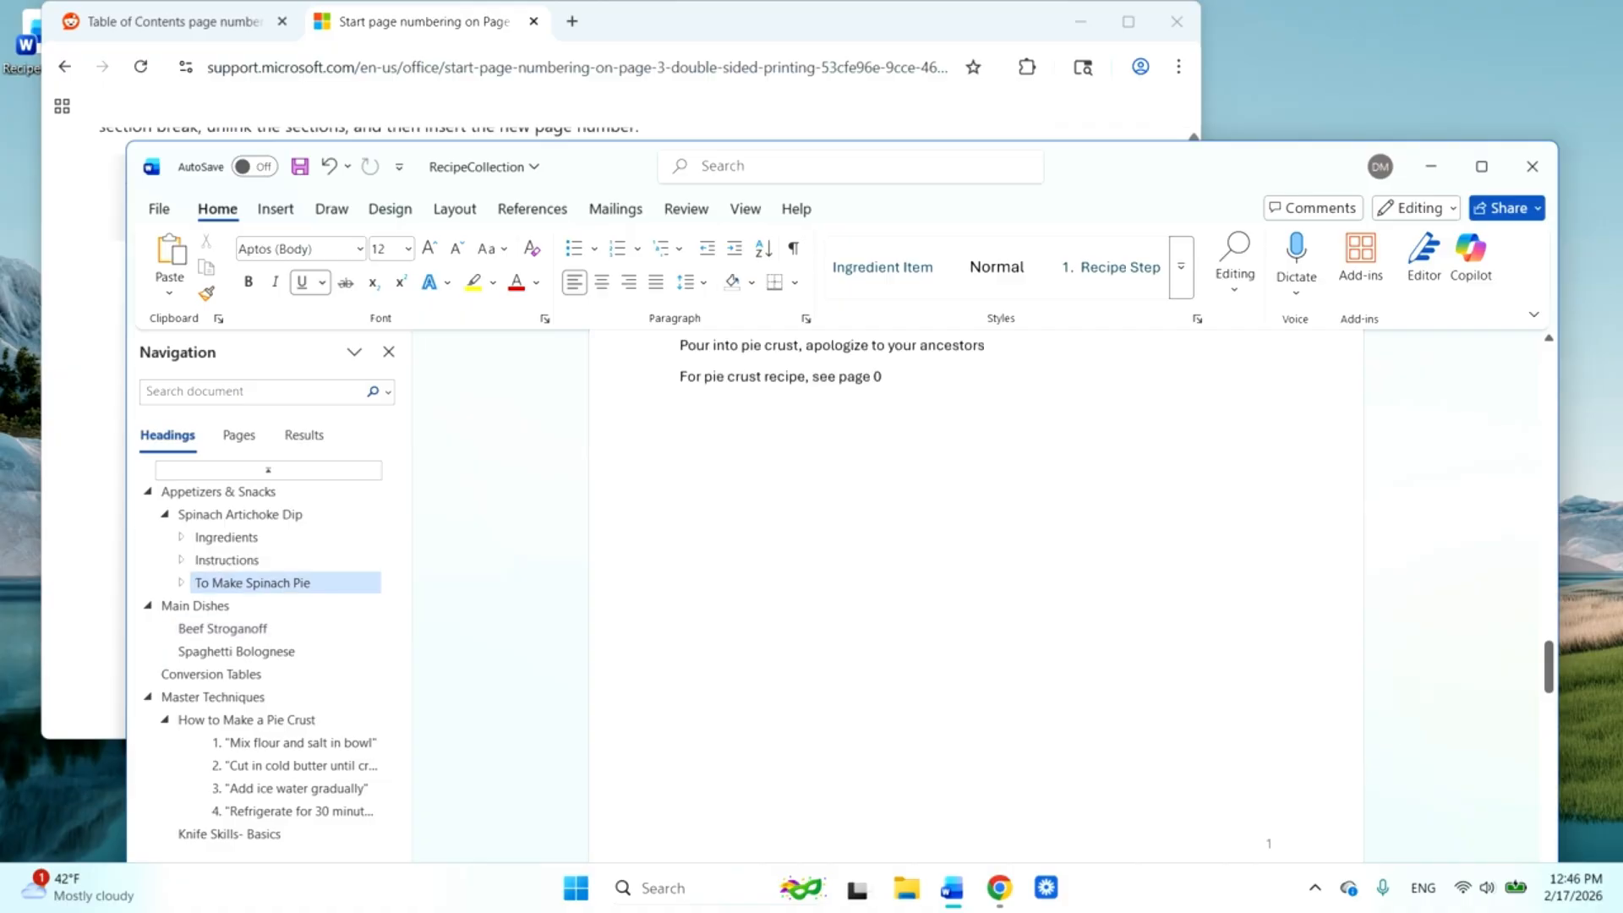
scroll(633, 597, down, 4)
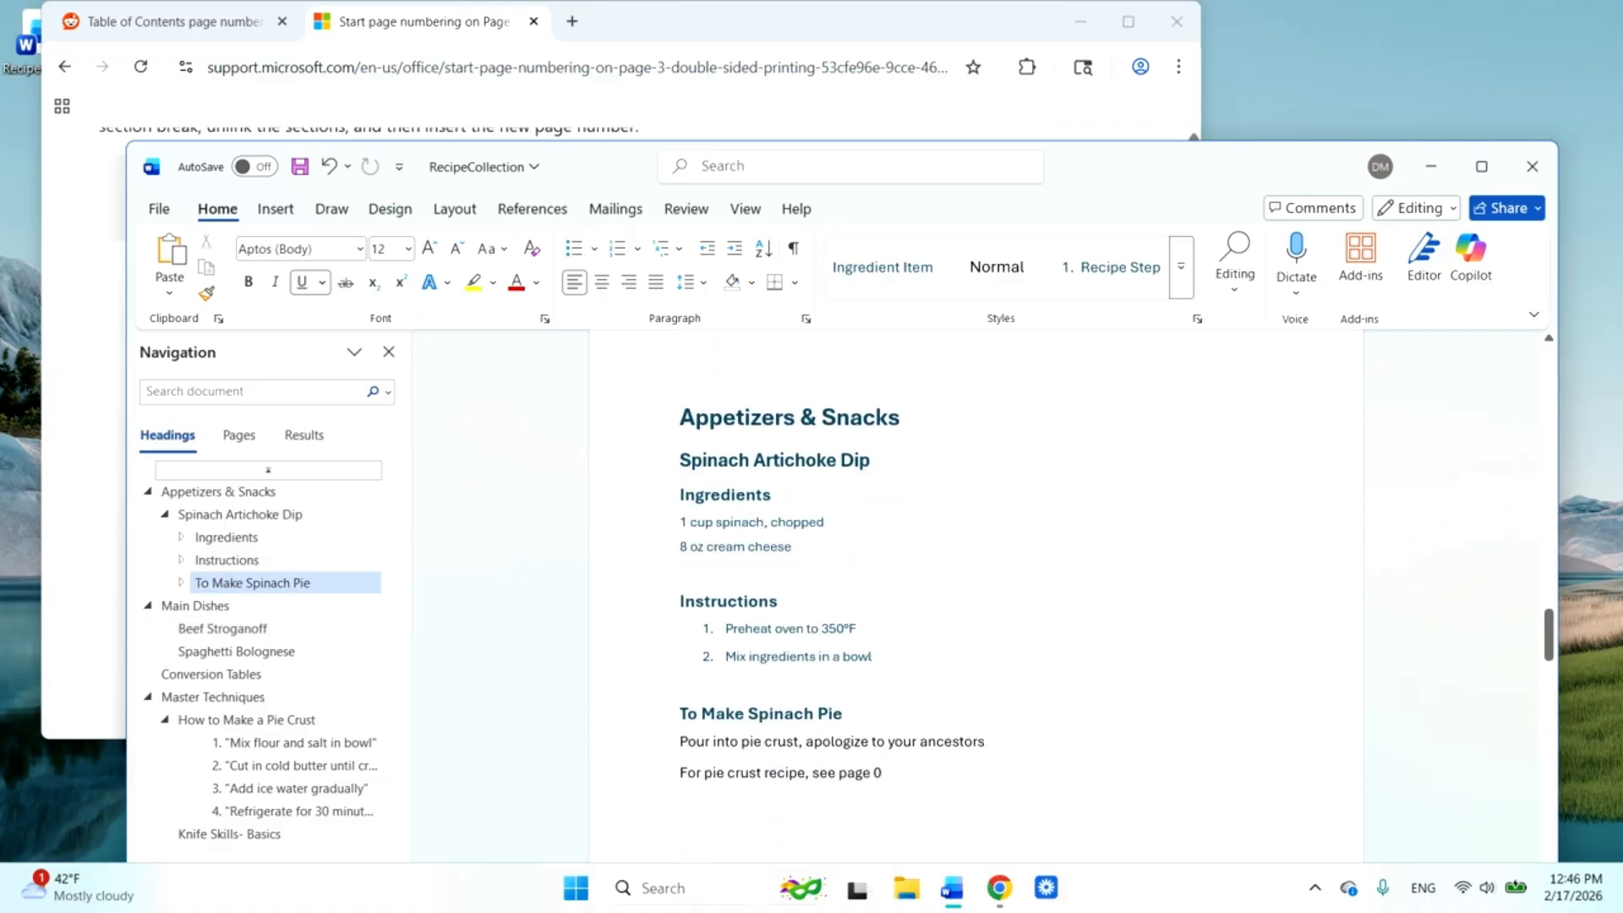
- Delete the page number from the section 1 footer on the page just before the table of contents
click(633, 597)
drag(1161, 172, 1206, 73)
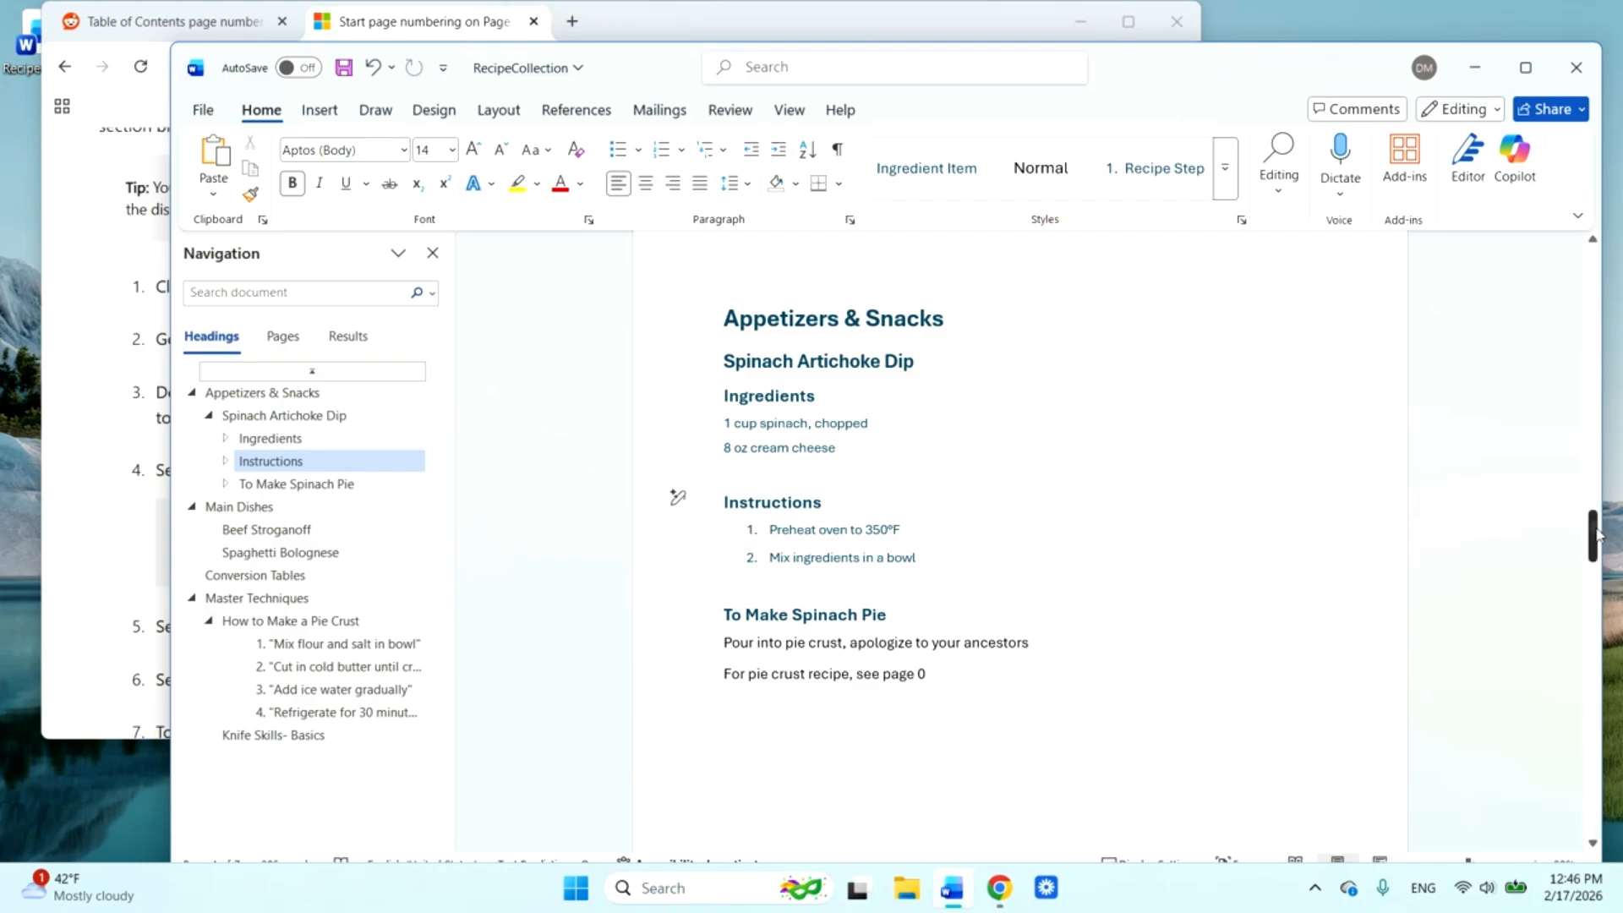
drag(1594, 531, 1577, 394)
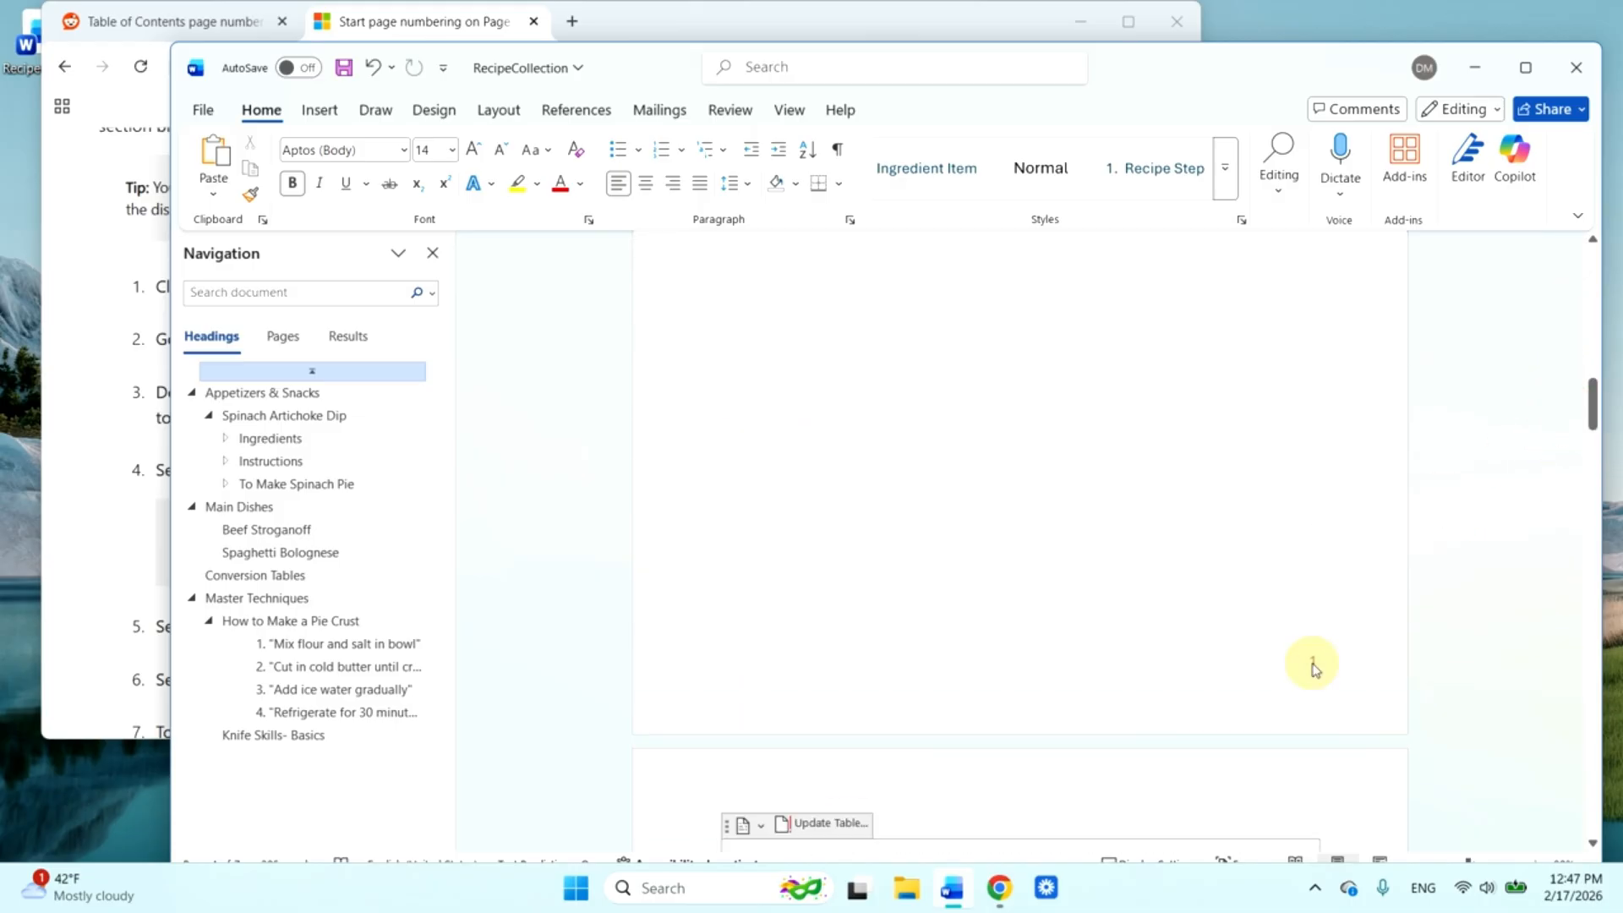
click(1315, 668)
double_click(1315, 667)
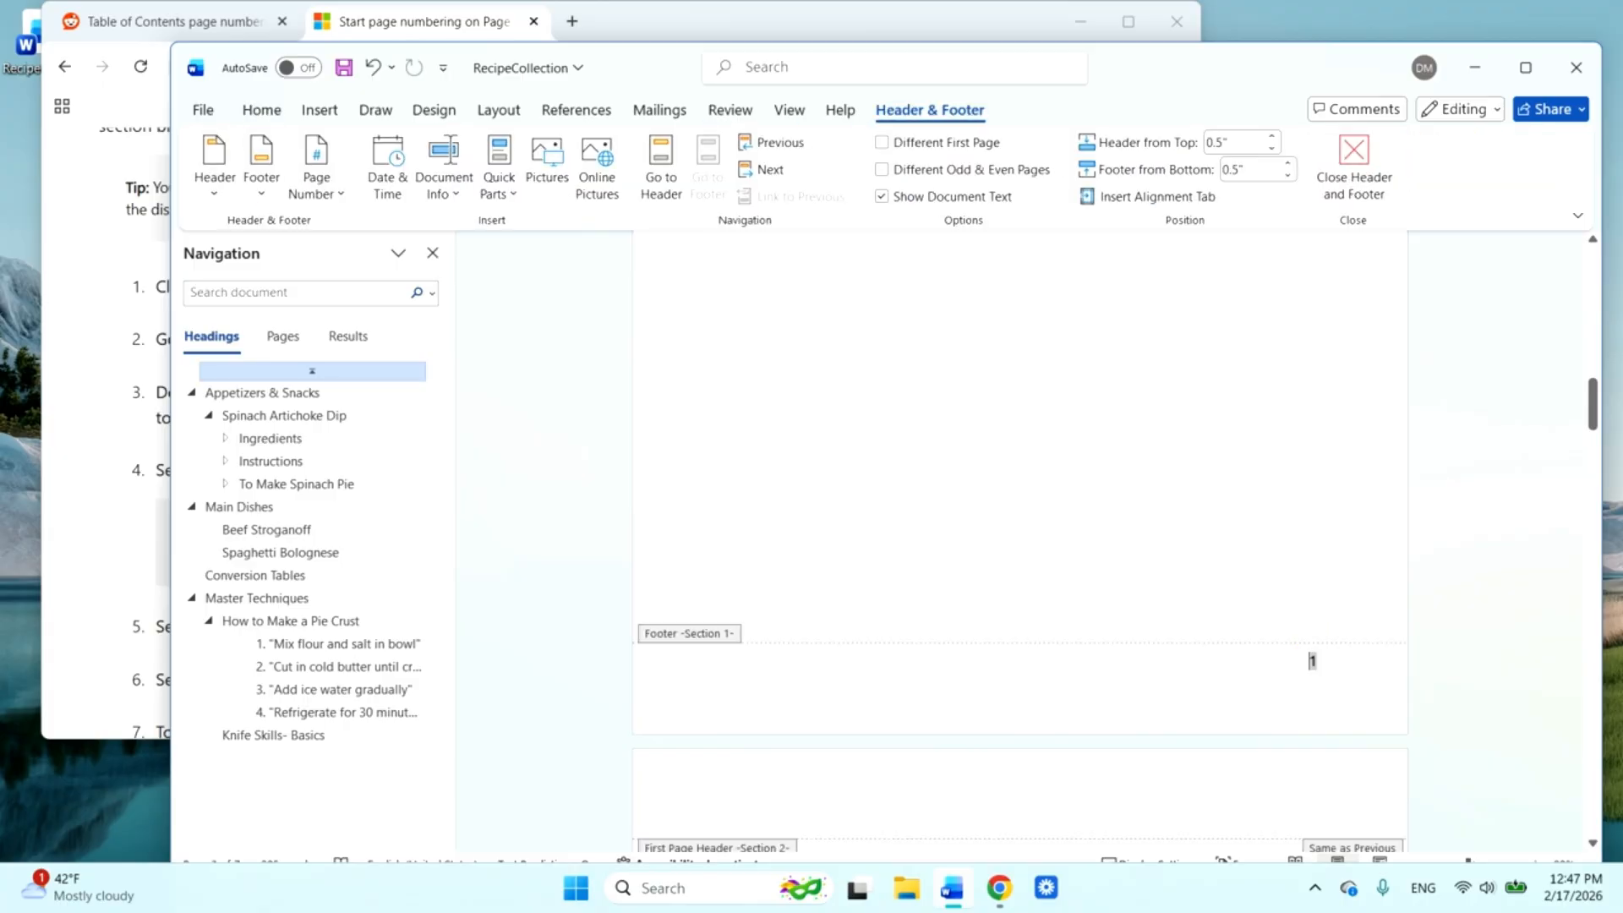
key(Delete)
scroll(1447, 649, down, 3)
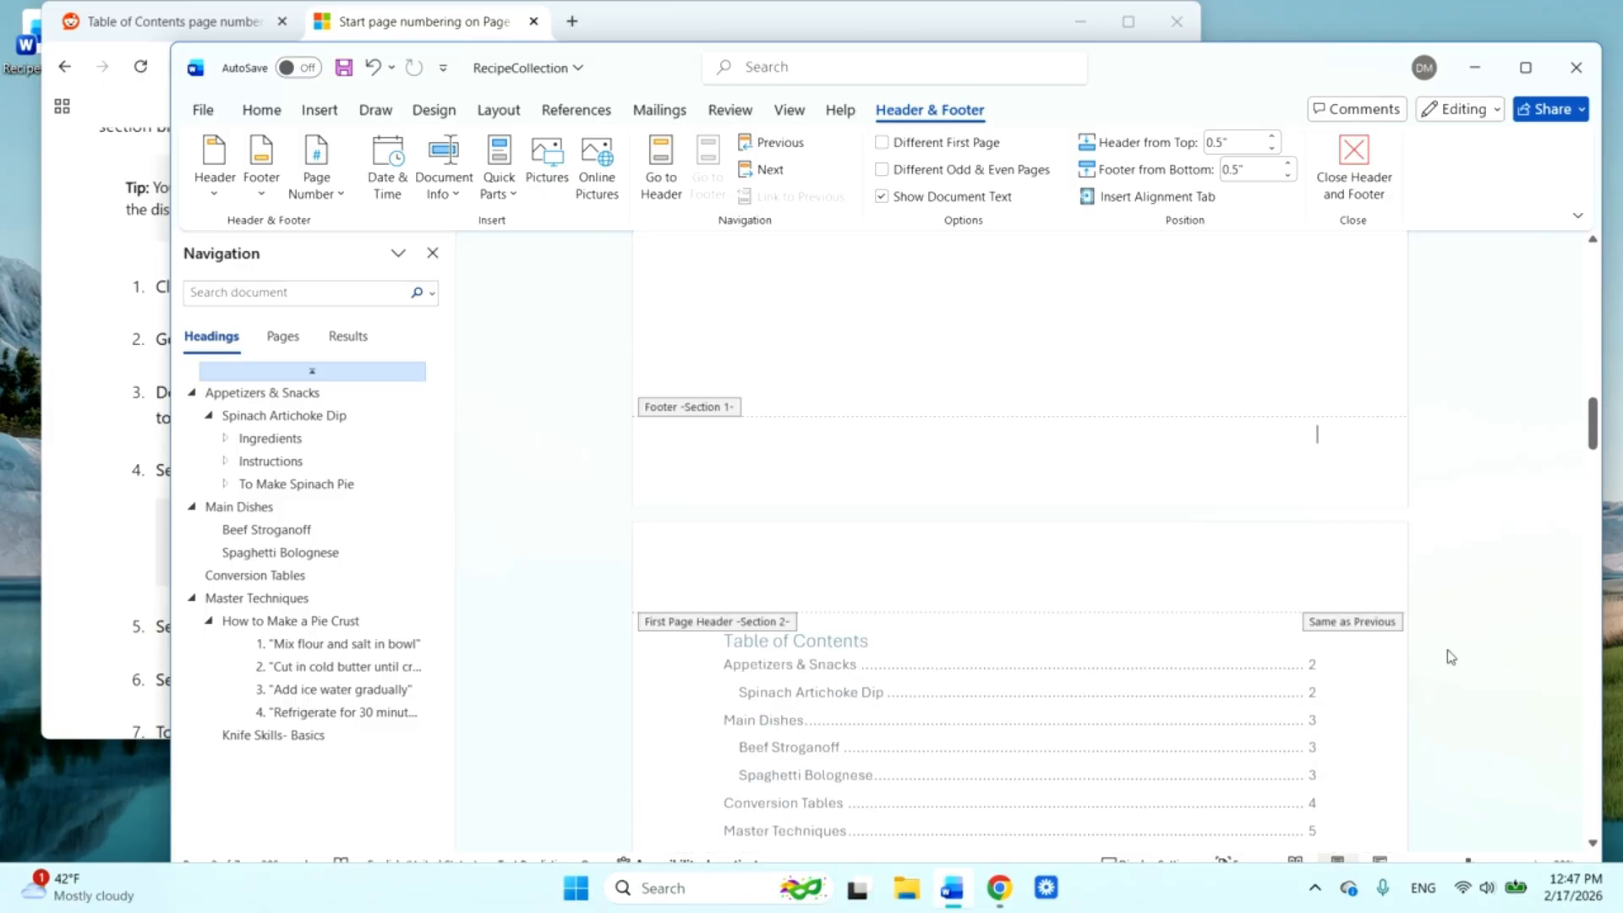
- Close the footer editing and update the entire table of contents
double_click(1434, 362)
scroll(677, 322, up, 10)
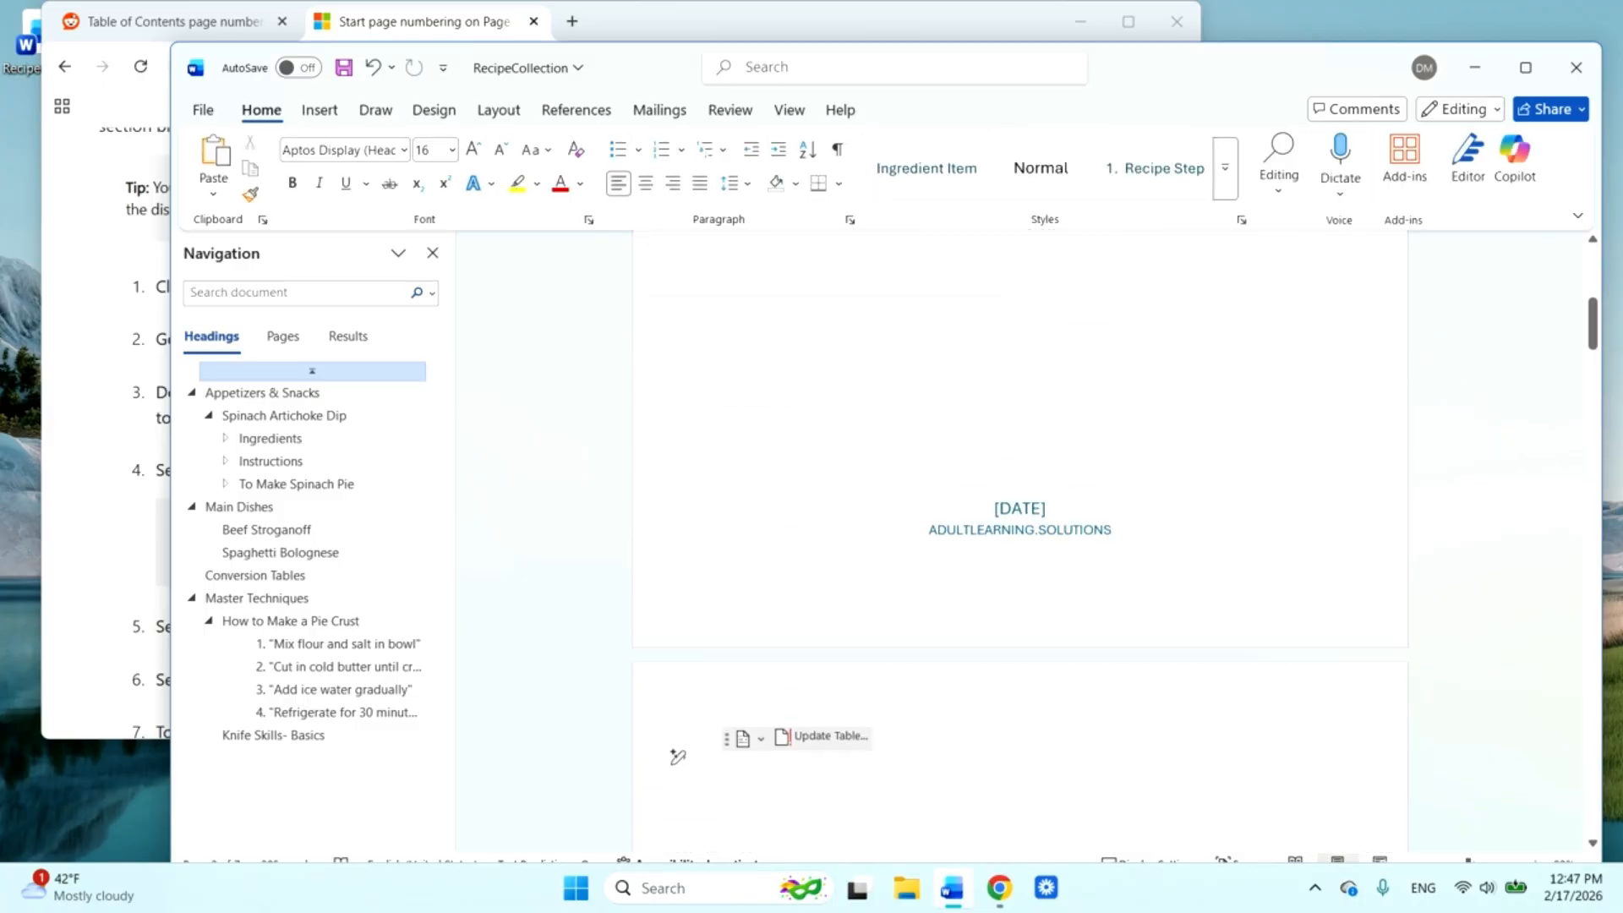
scroll(670, 485, down, 10)
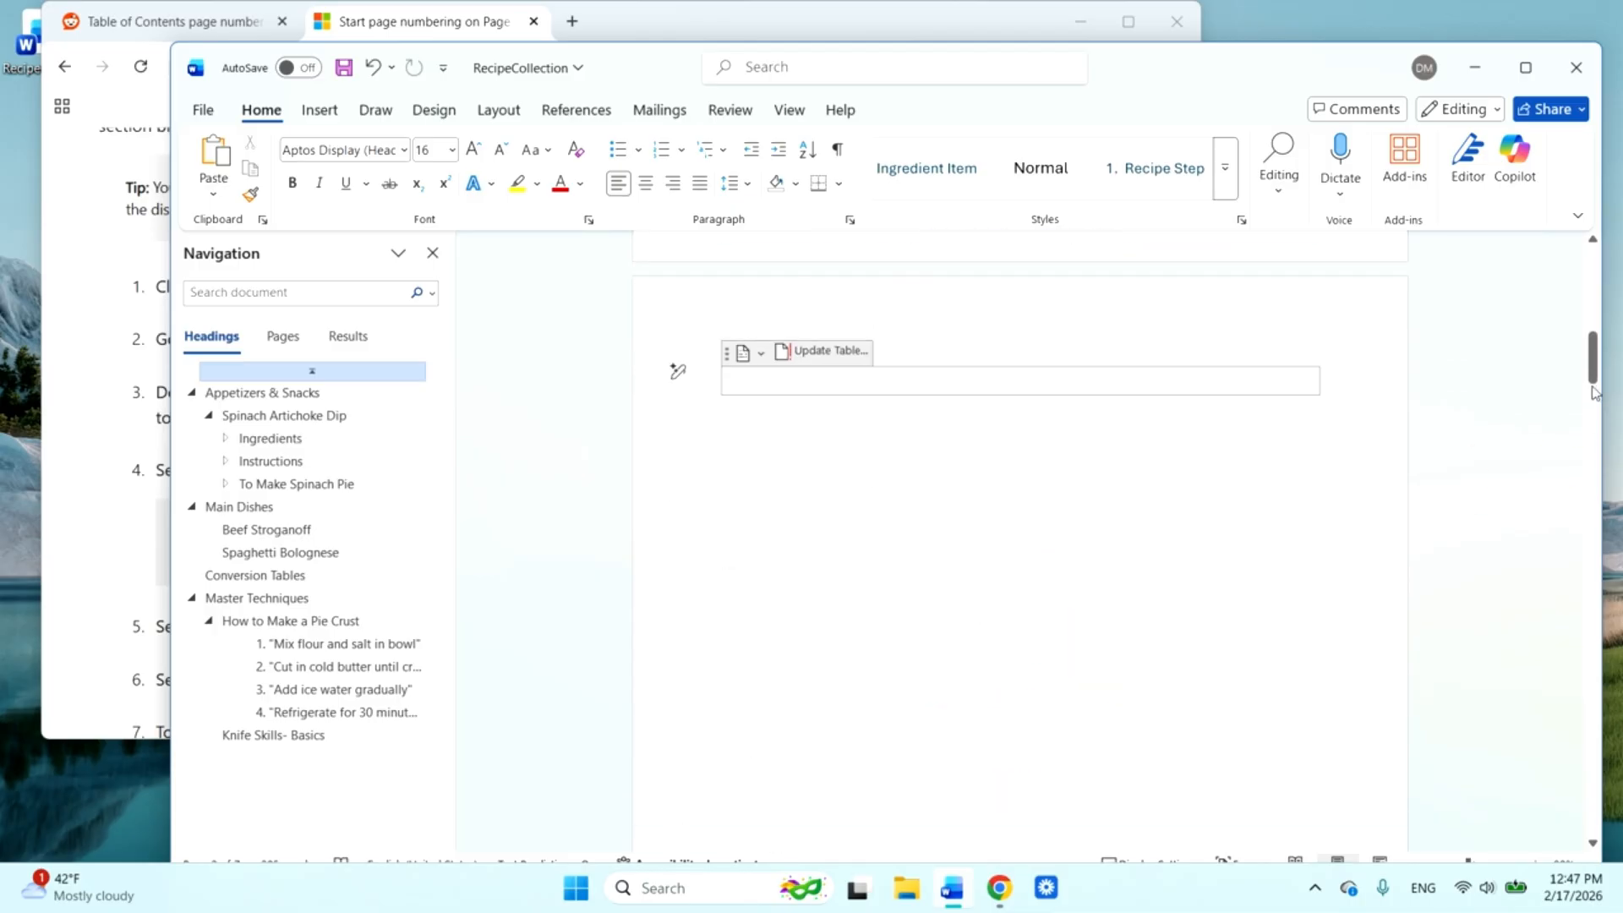
drag(1592, 370, 1589, 452)
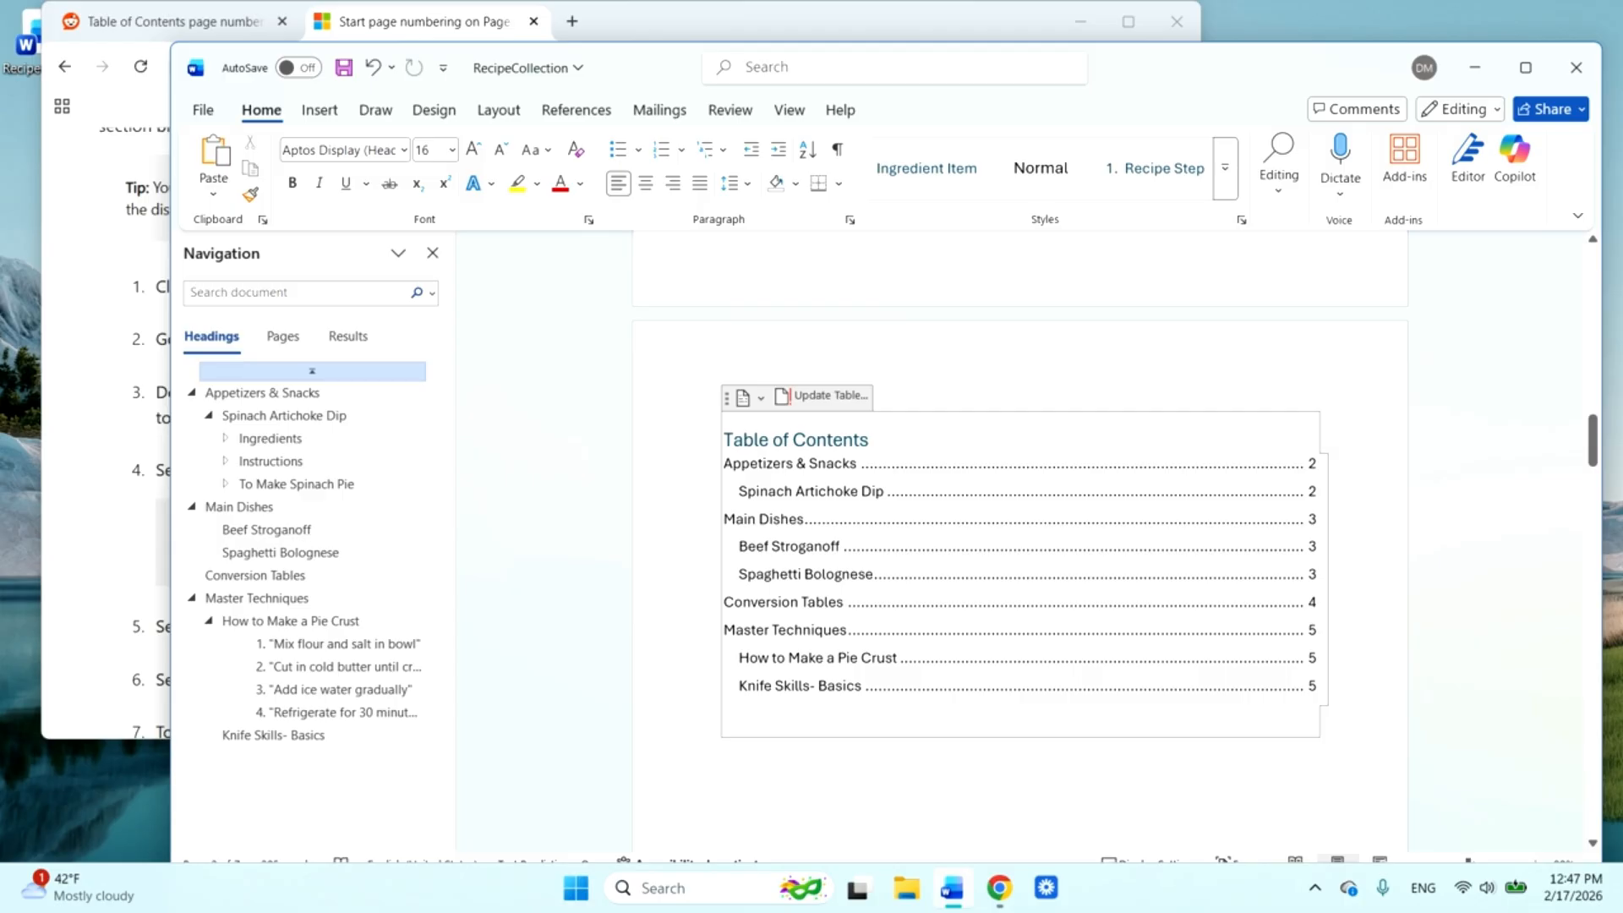
drag(677, 686, 674, 546)
click(822, 395)
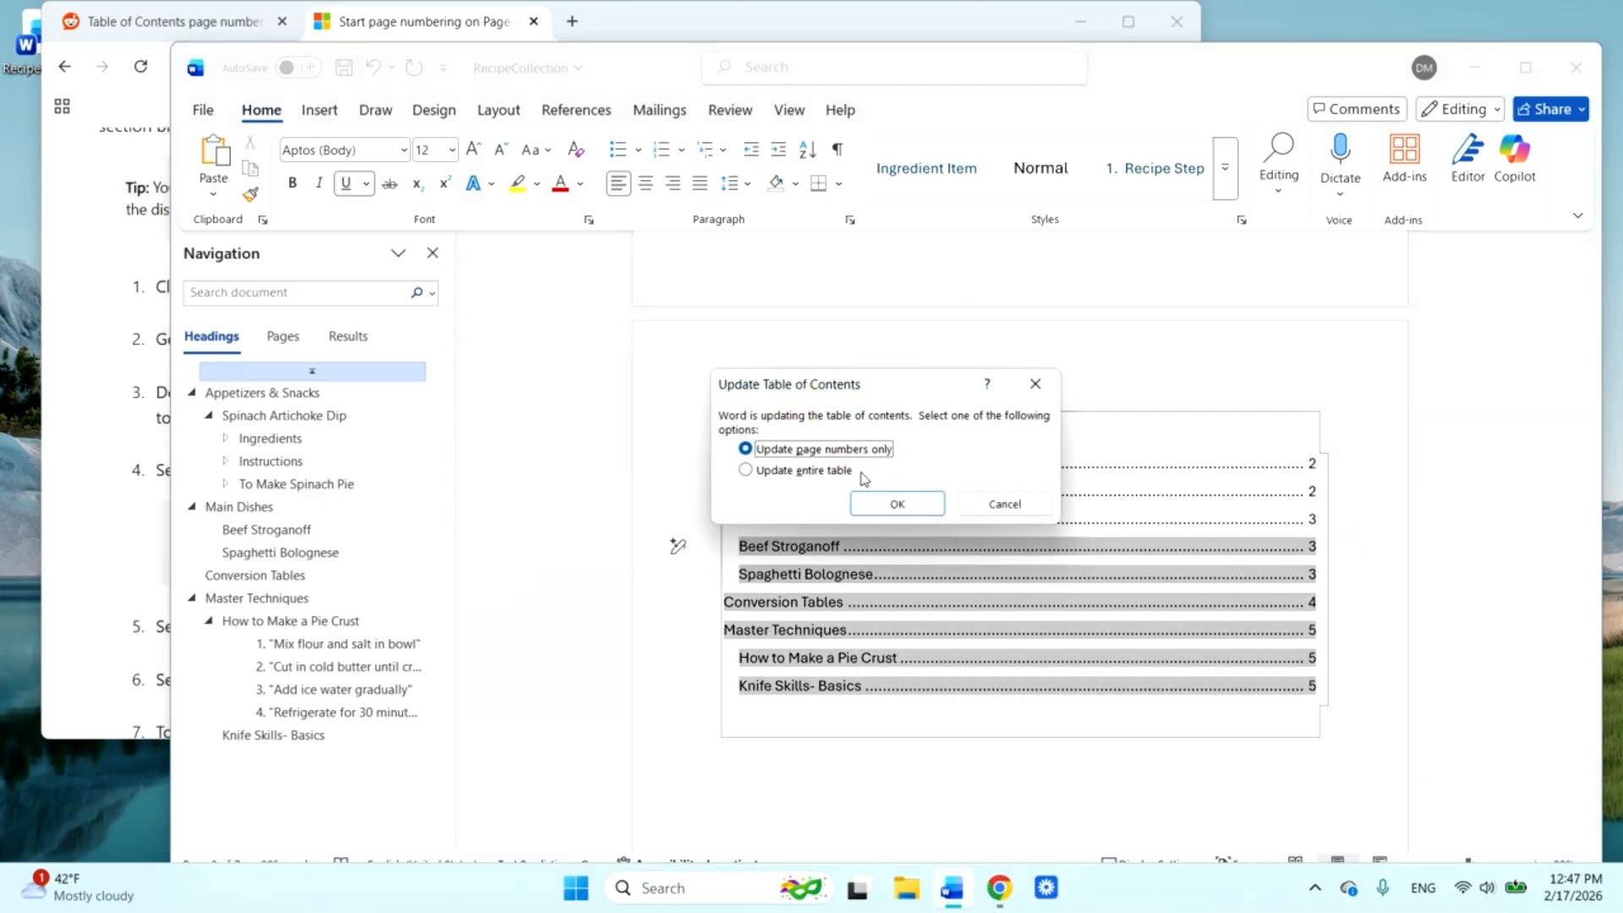
click(844, 471)
click(871, 501)
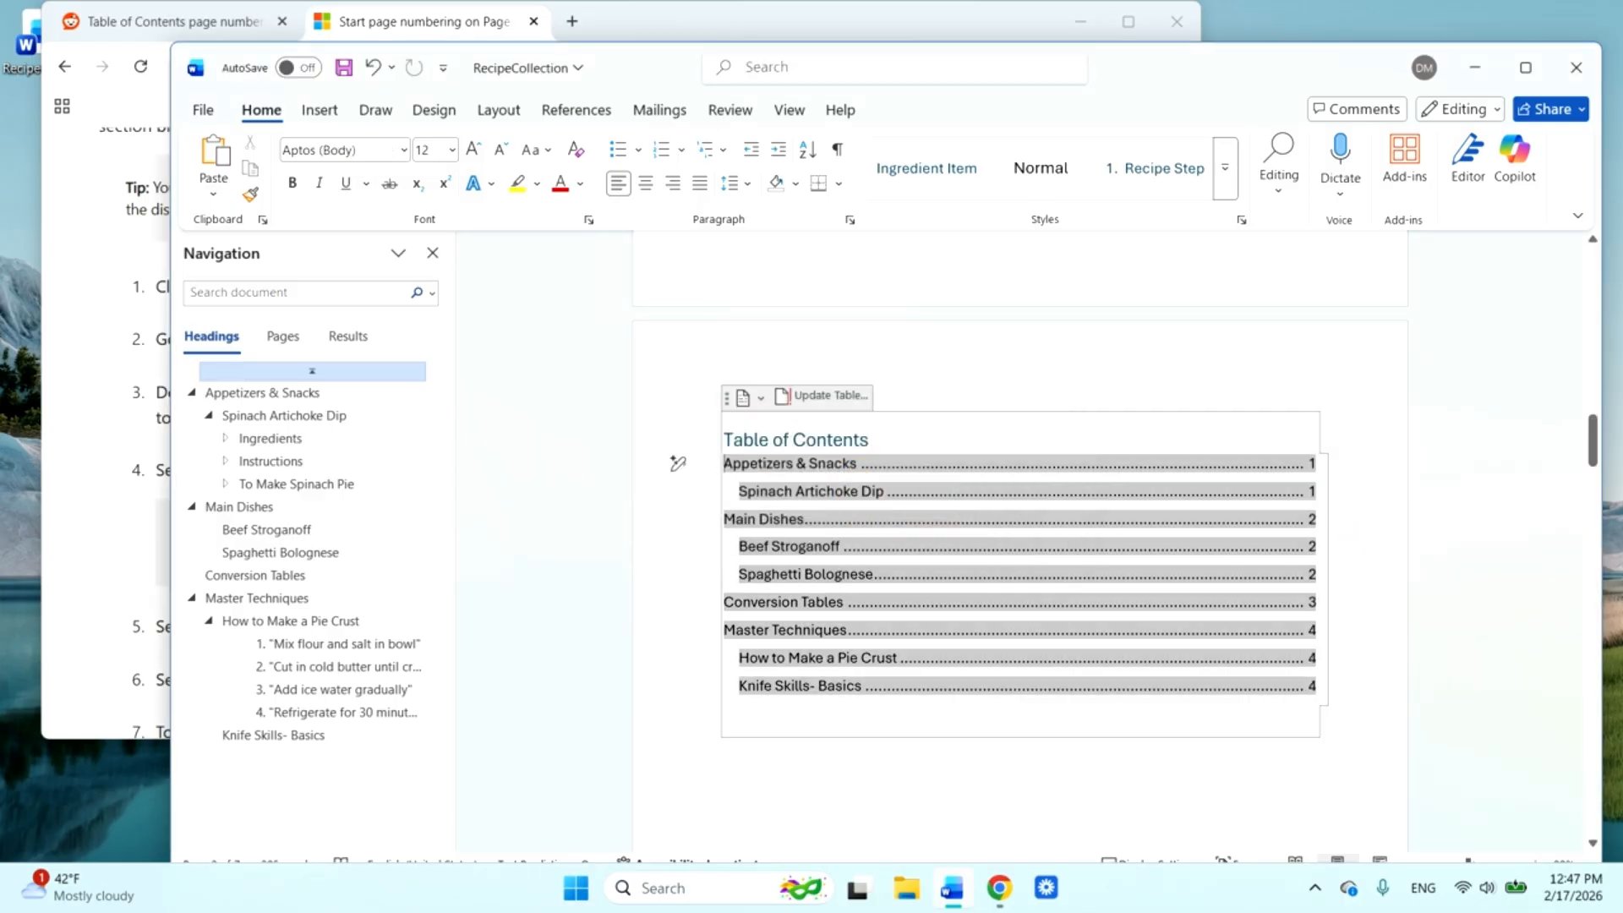
- Compare the updated table of contents with the page footers from the cover through the Main Dishes page
click(1427, 460)
scroll(1428, 541, up, 5)
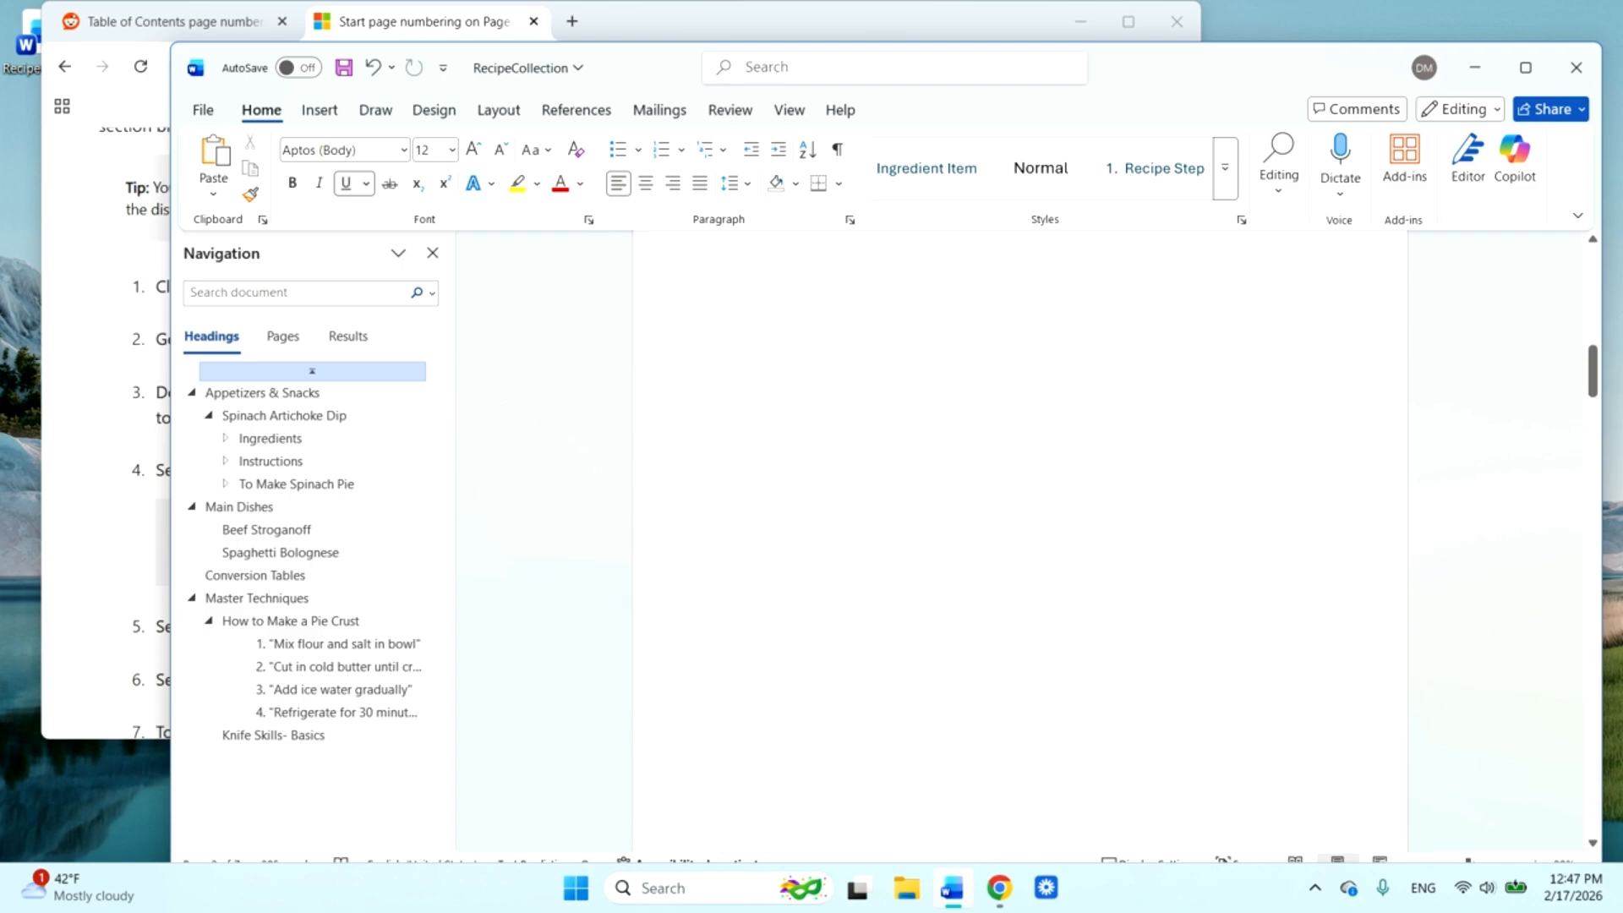
scroll(677, 530, down, 5)
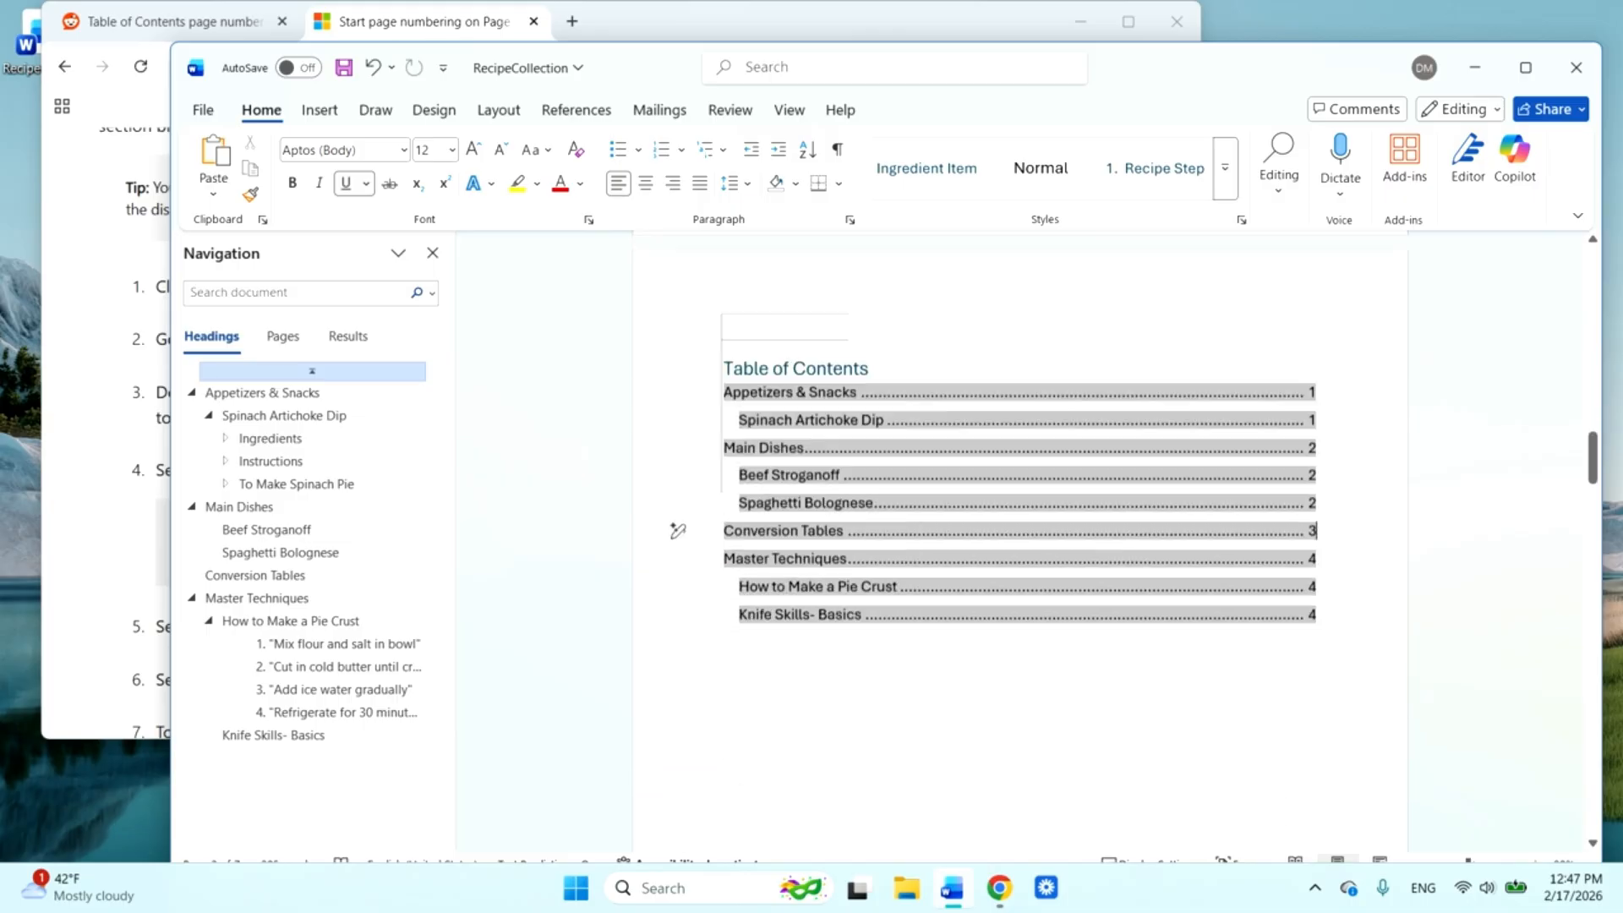
scroll(677, 530, down, 10)
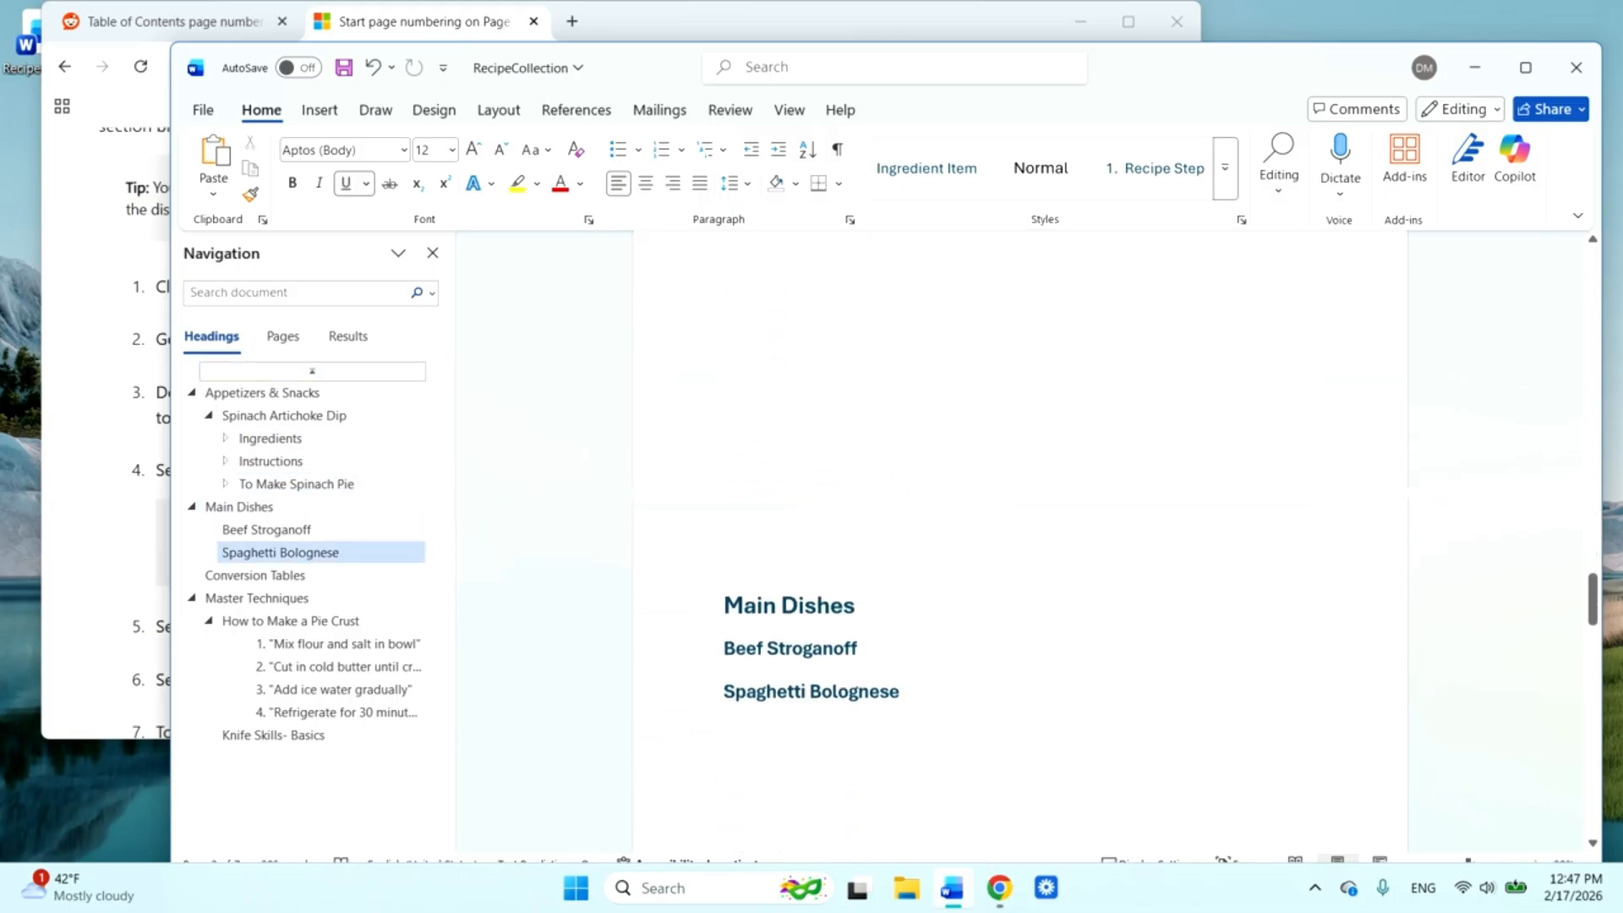
scroll(1450, 512, down, 5)
click(1451, 512)
scroll(1451, 513, up, 3)
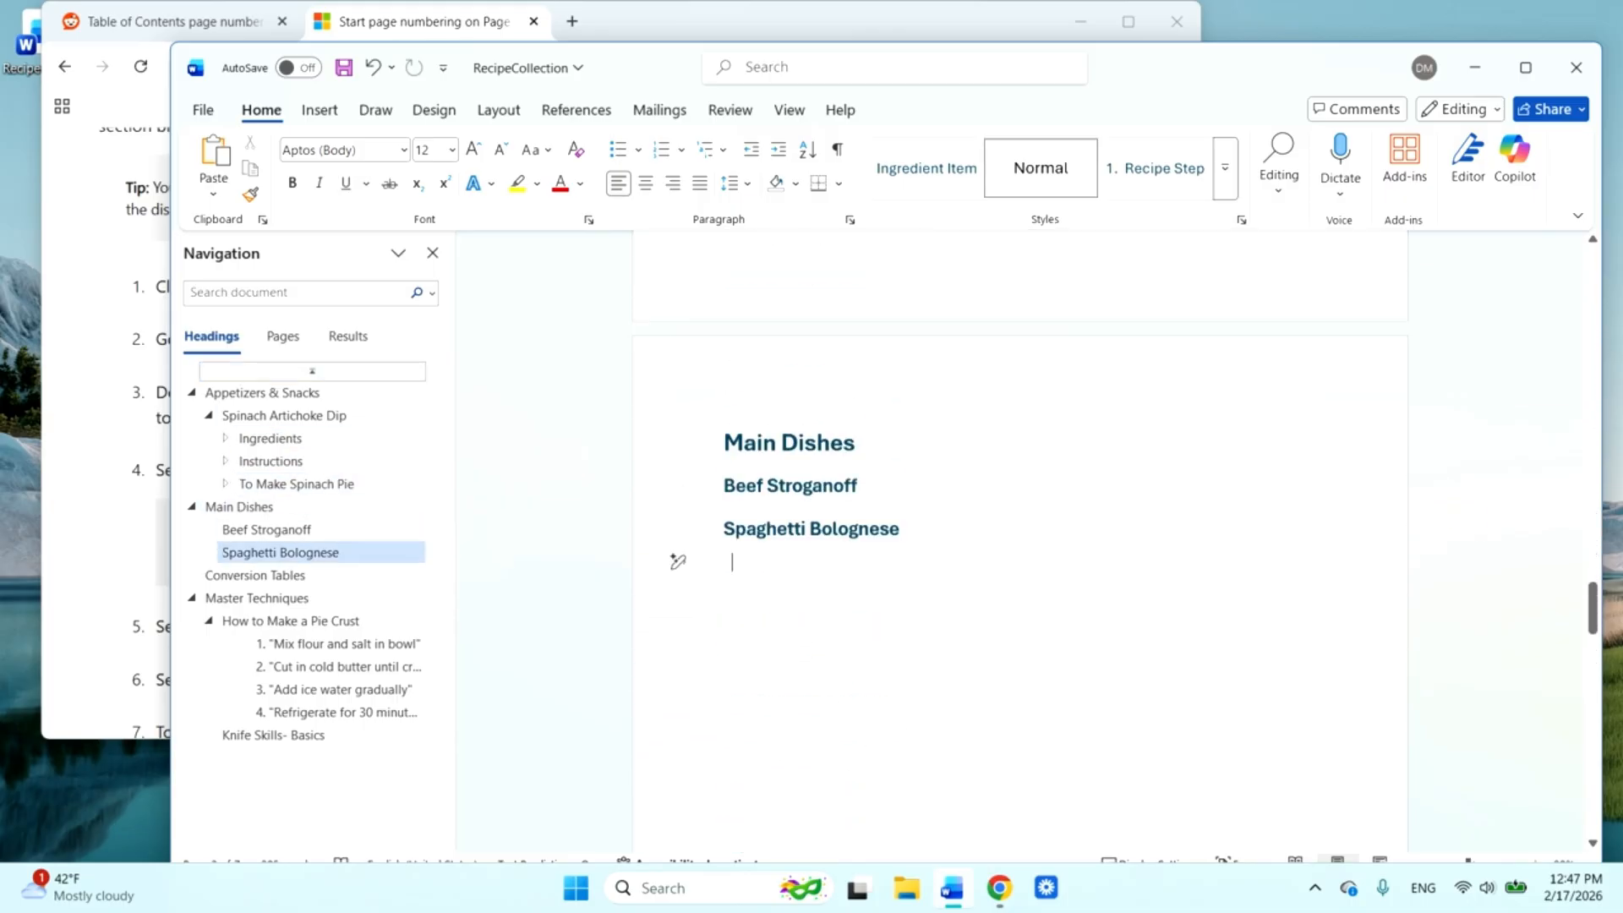
scroll(677, 562, up, 10)
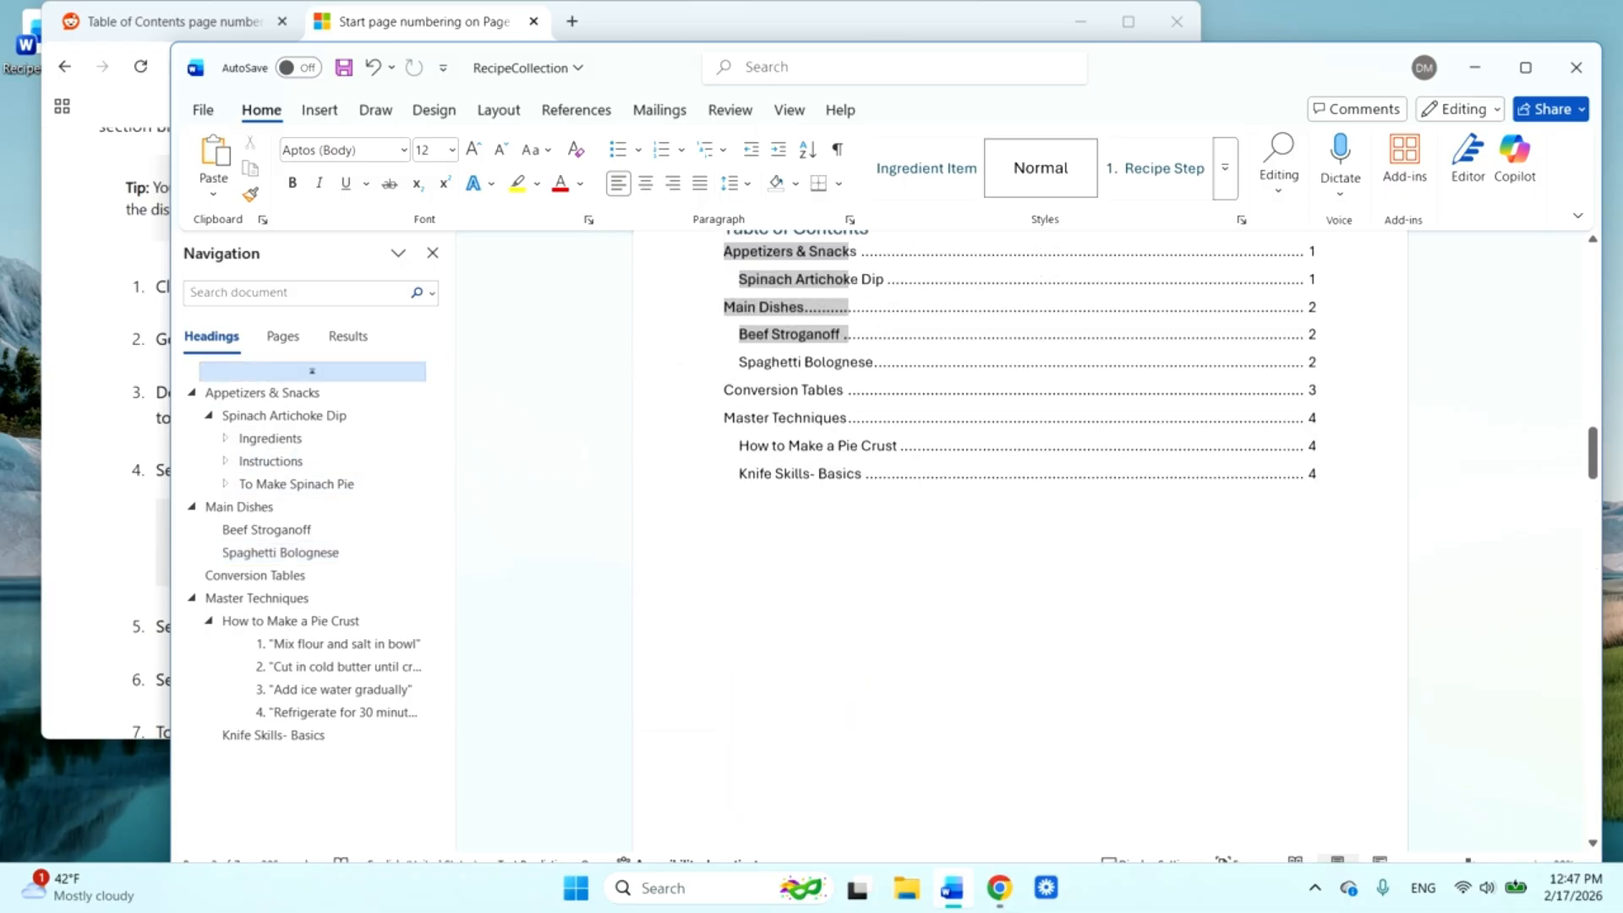
scroll(677, 562, up, 3)
click(1160, 475)
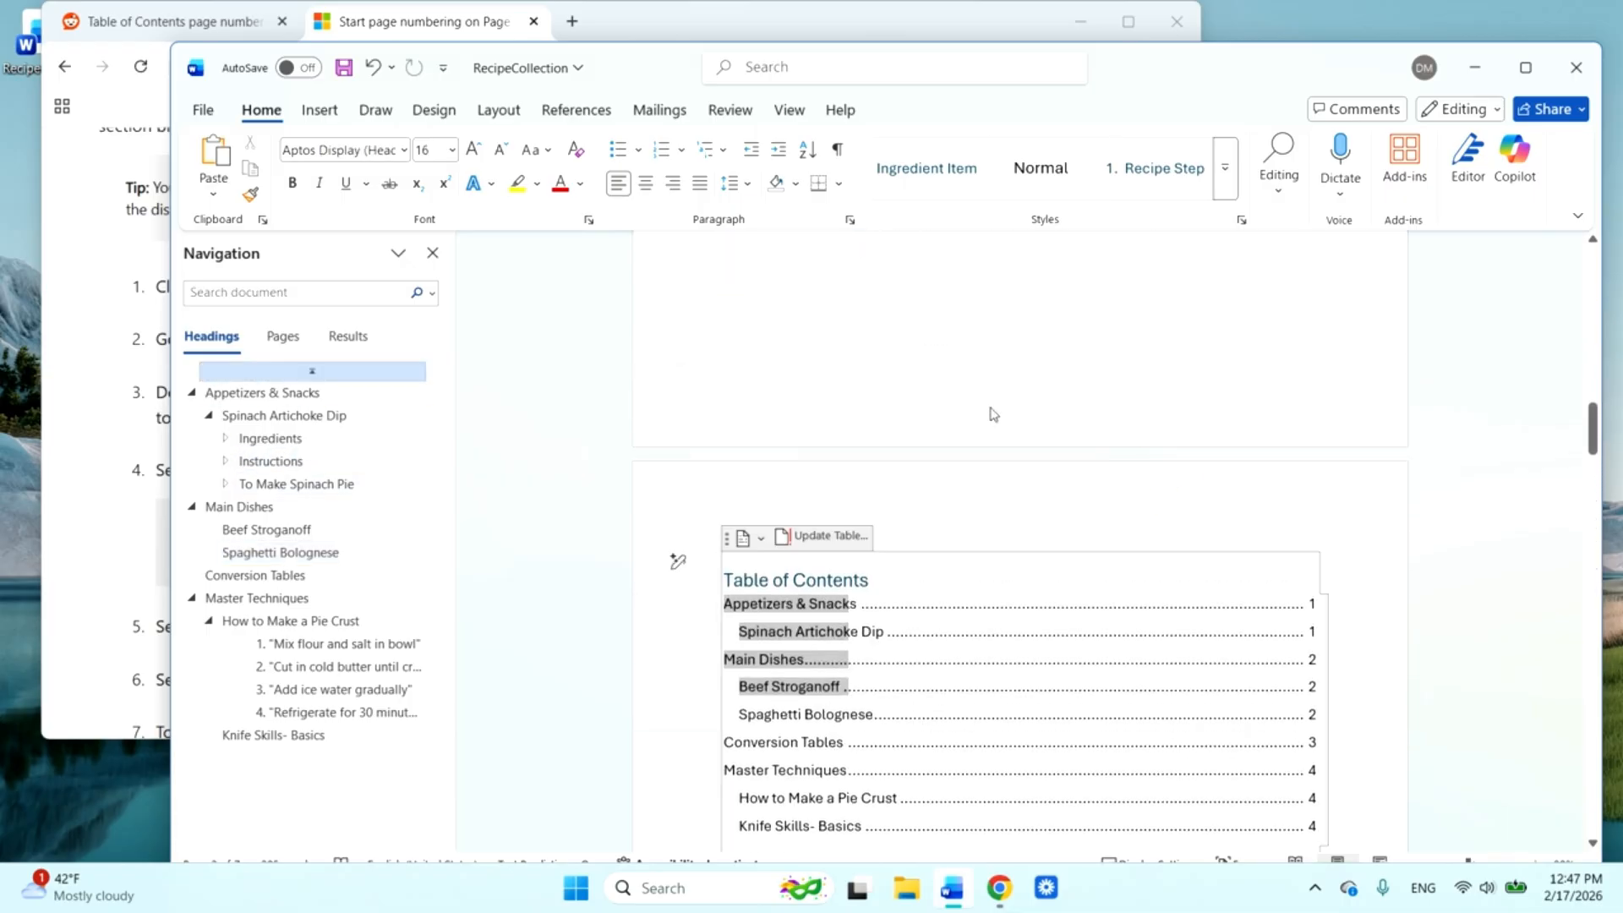
scroll(994, 414, up, 2)
scroll(1207, 647, down, 9)
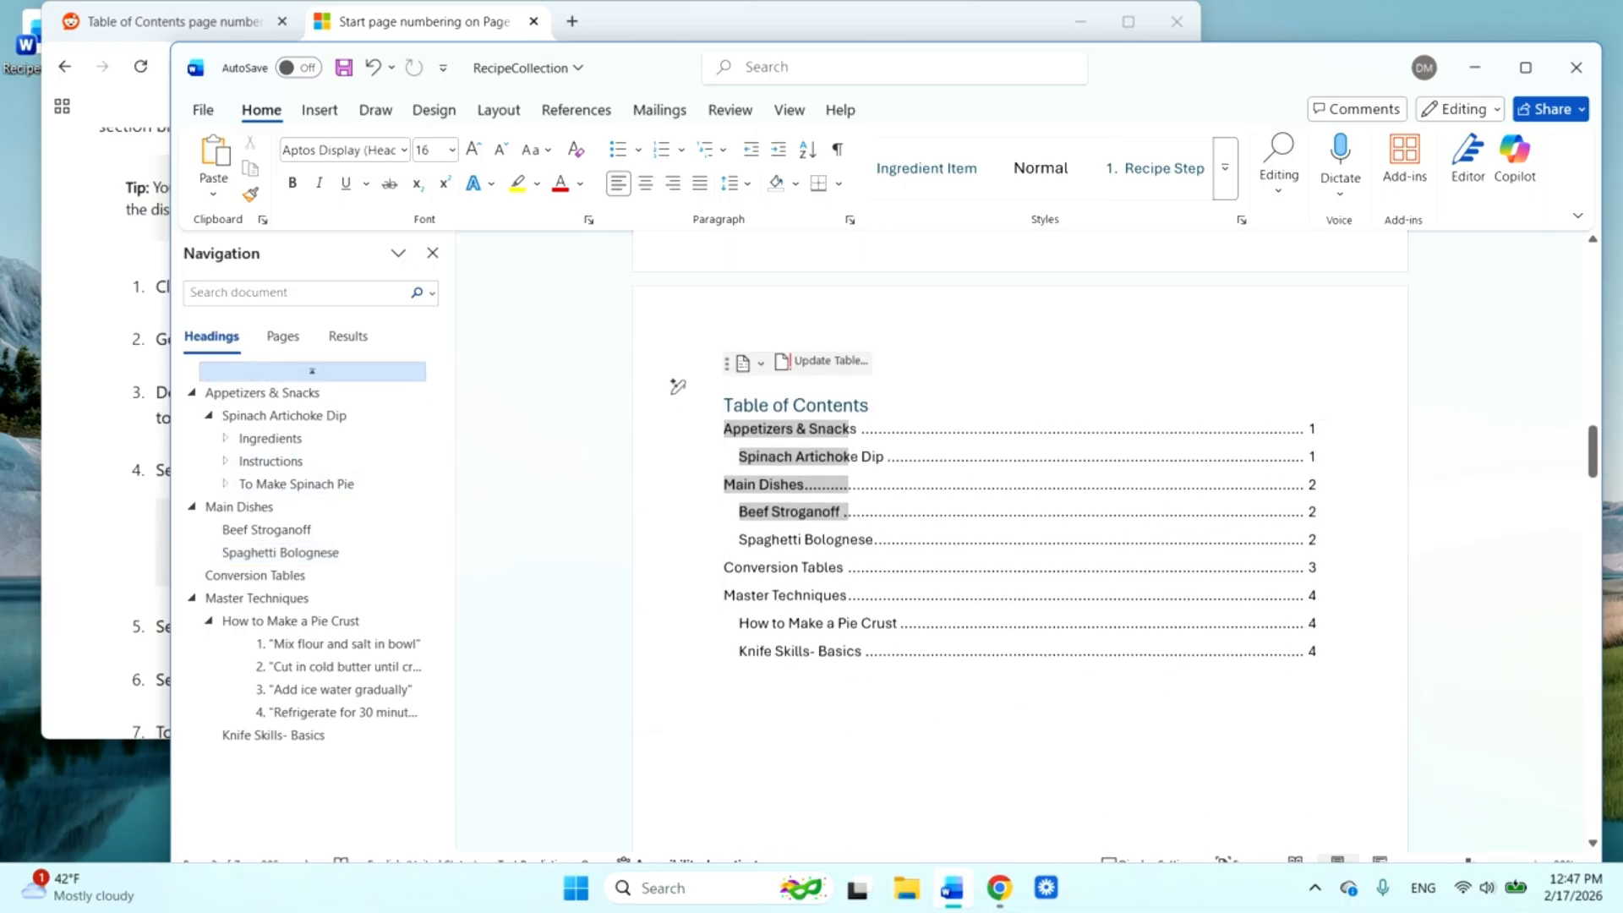
click(1206, 646)
click(1309, 645)
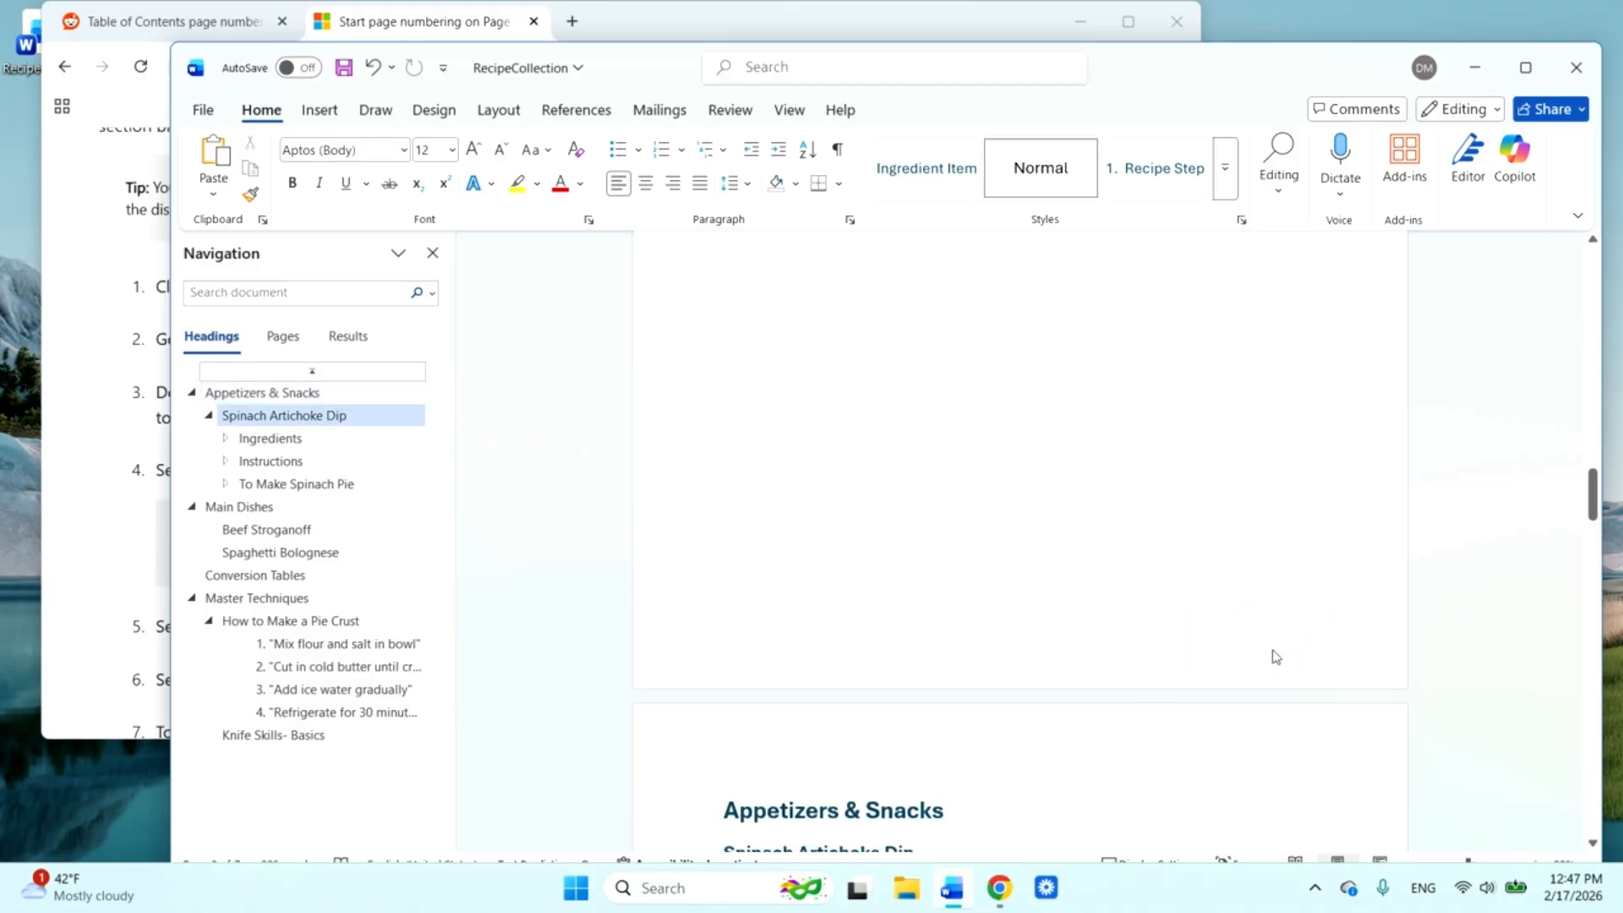
- Insert a Plain Number 3 page number in section 2's first-page footer and turn off Different First Page
double_click(1275, 656)
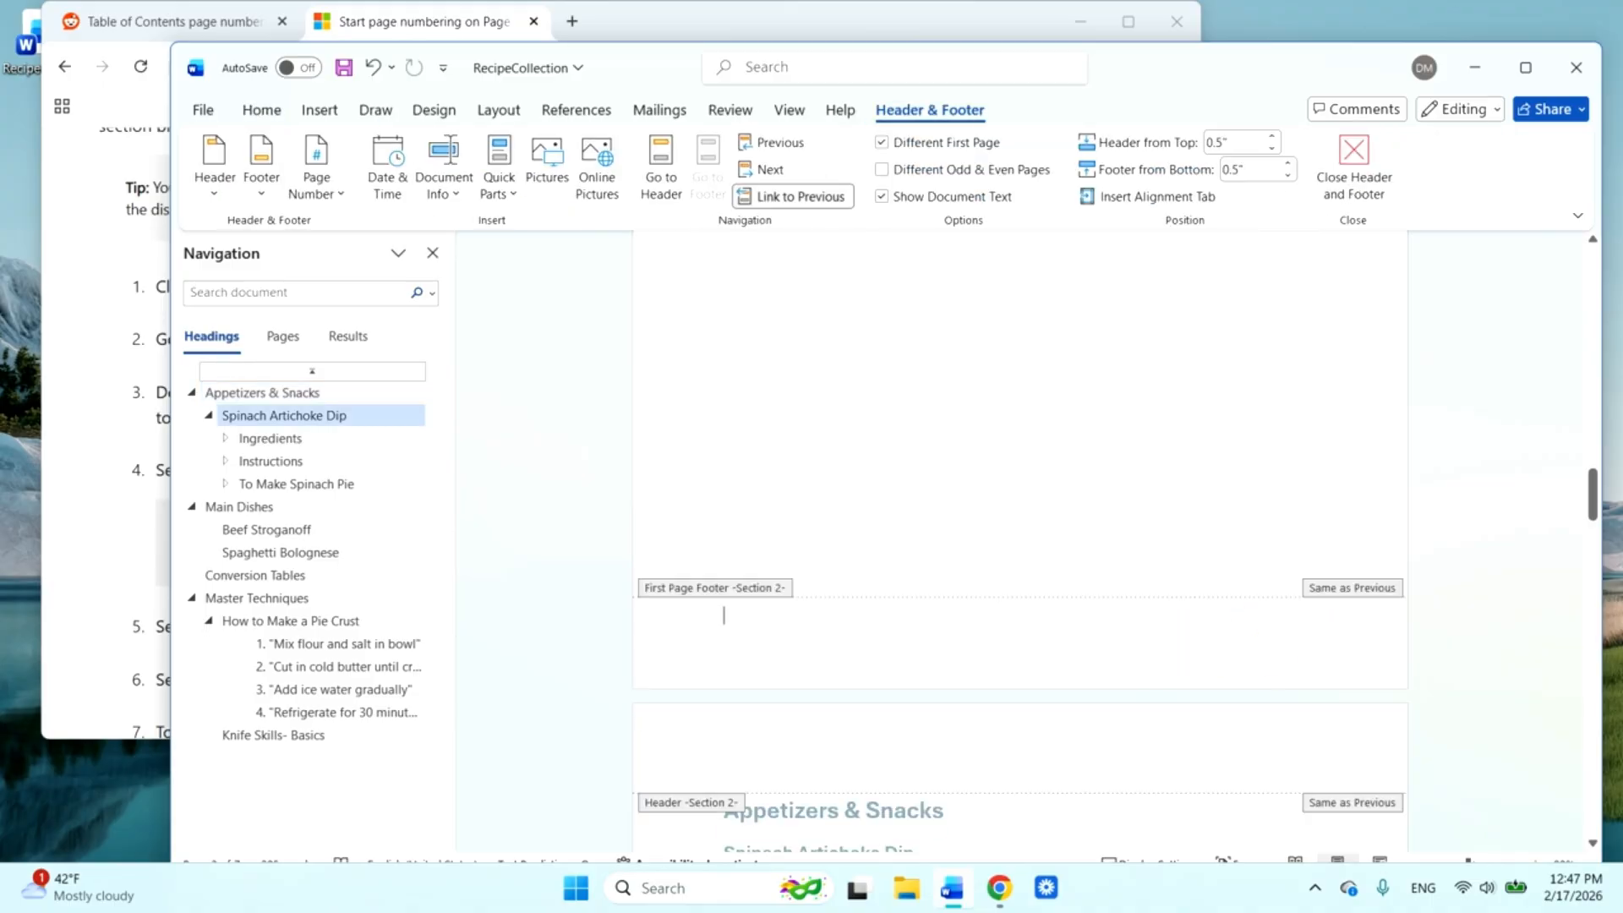
click(320, 179)
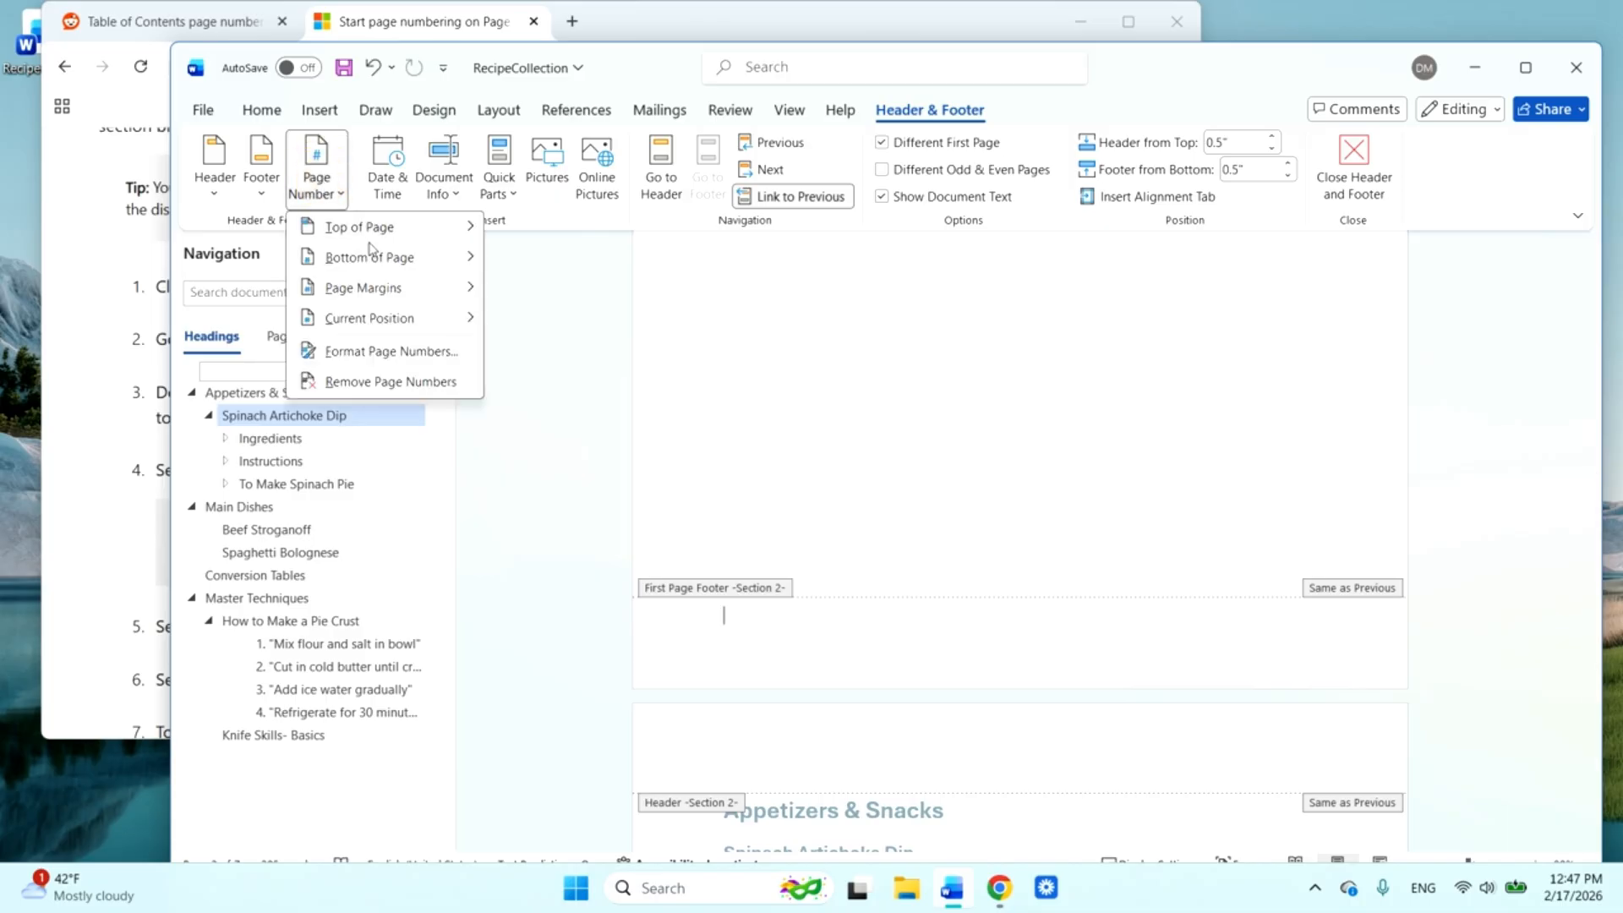
mouse_move(384, 263)
click(663, 551)
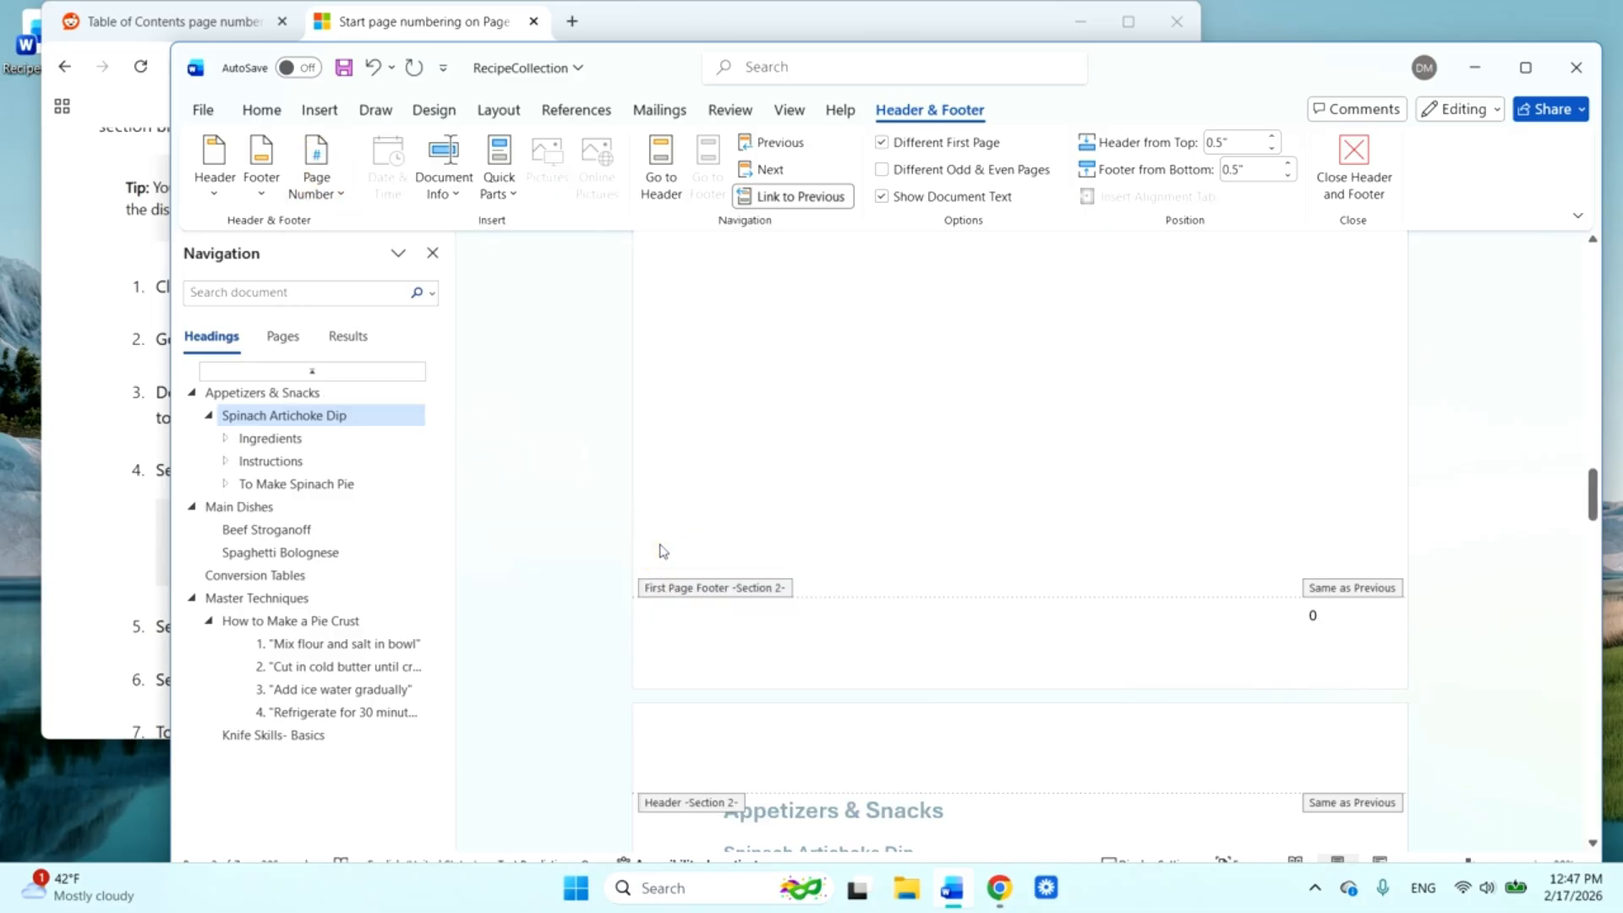
click(913, 152)
click(912, 155)
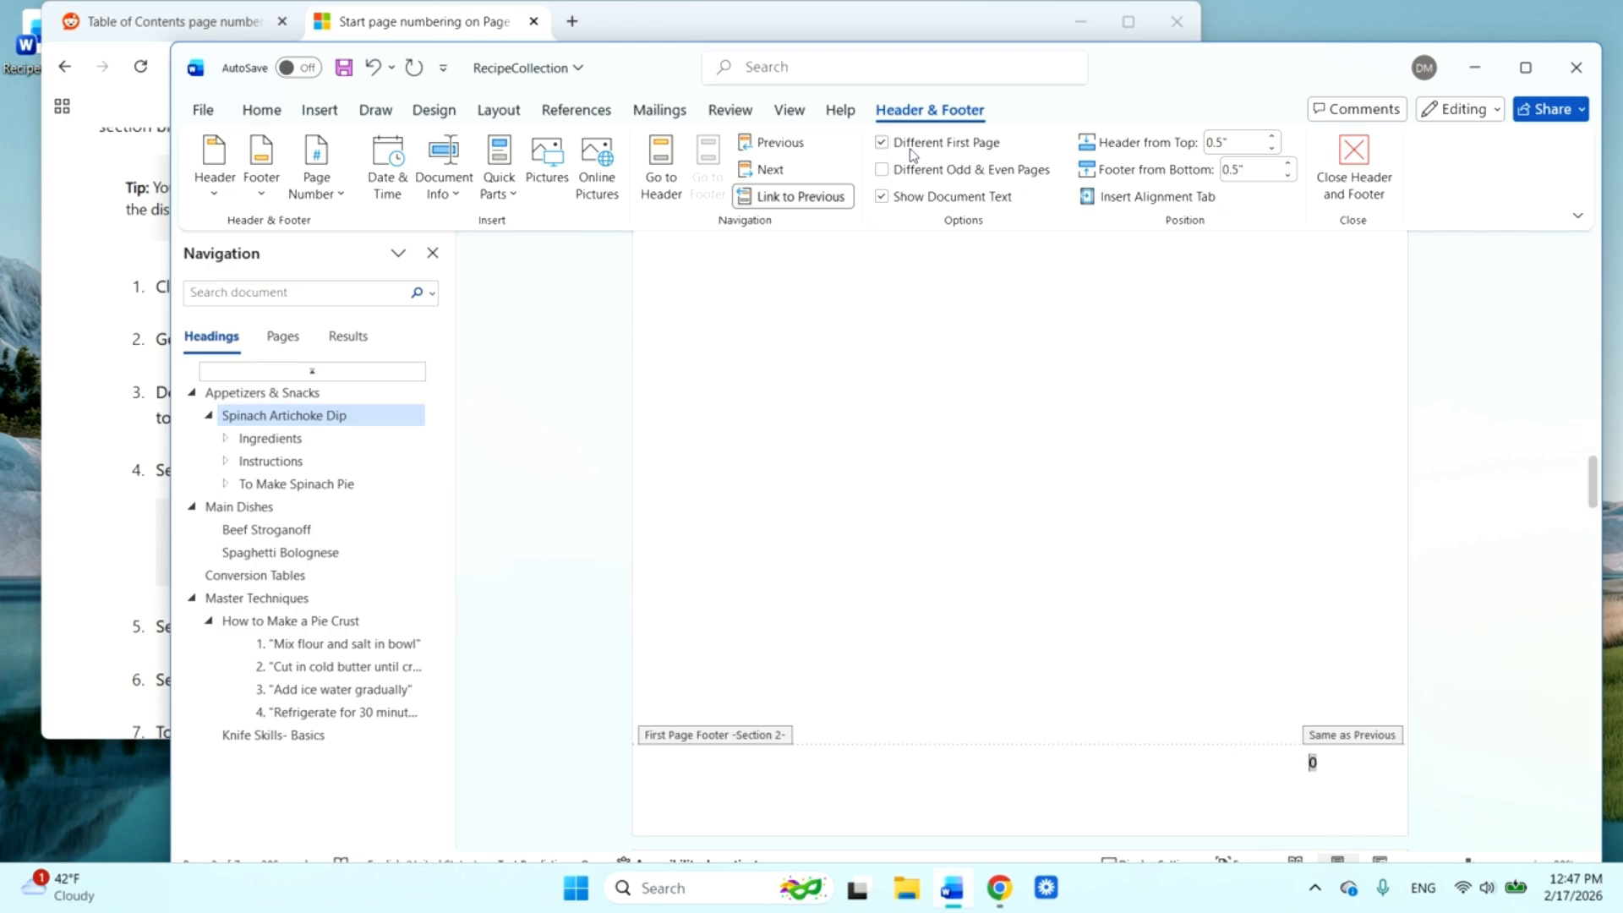
click(911, 151)
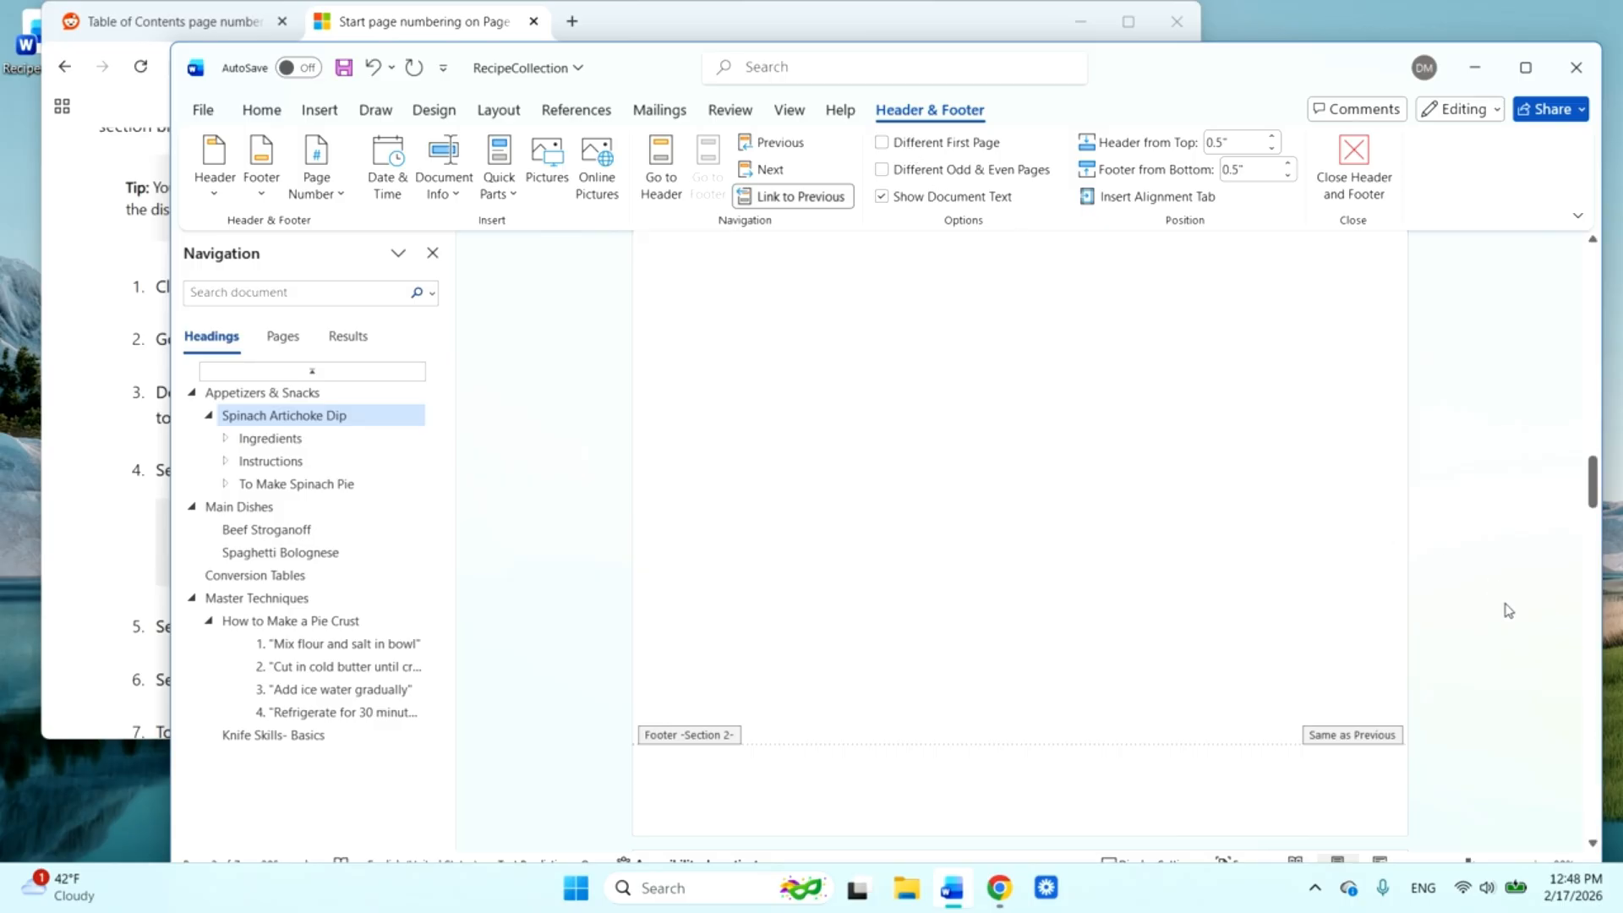
- Insert a Plain Number 3 page number at the bottom of the Appetizers & Snacks page in section 2
scroll(1493, 601, down, 10)
scroll(1486, 604, down, 4)
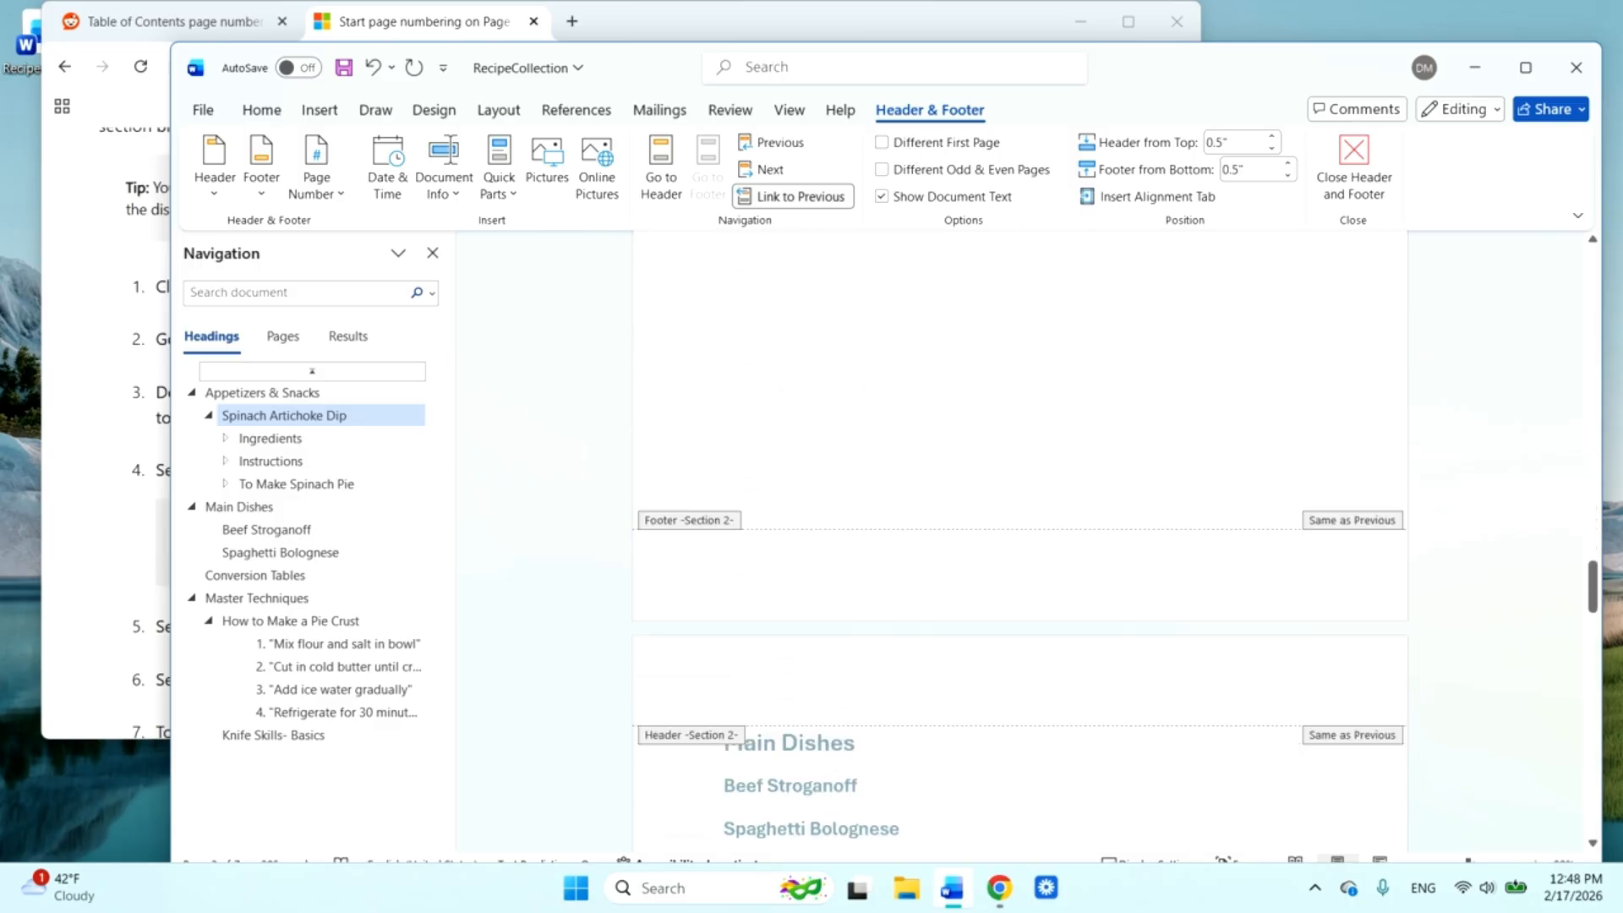
click(1228, 561)
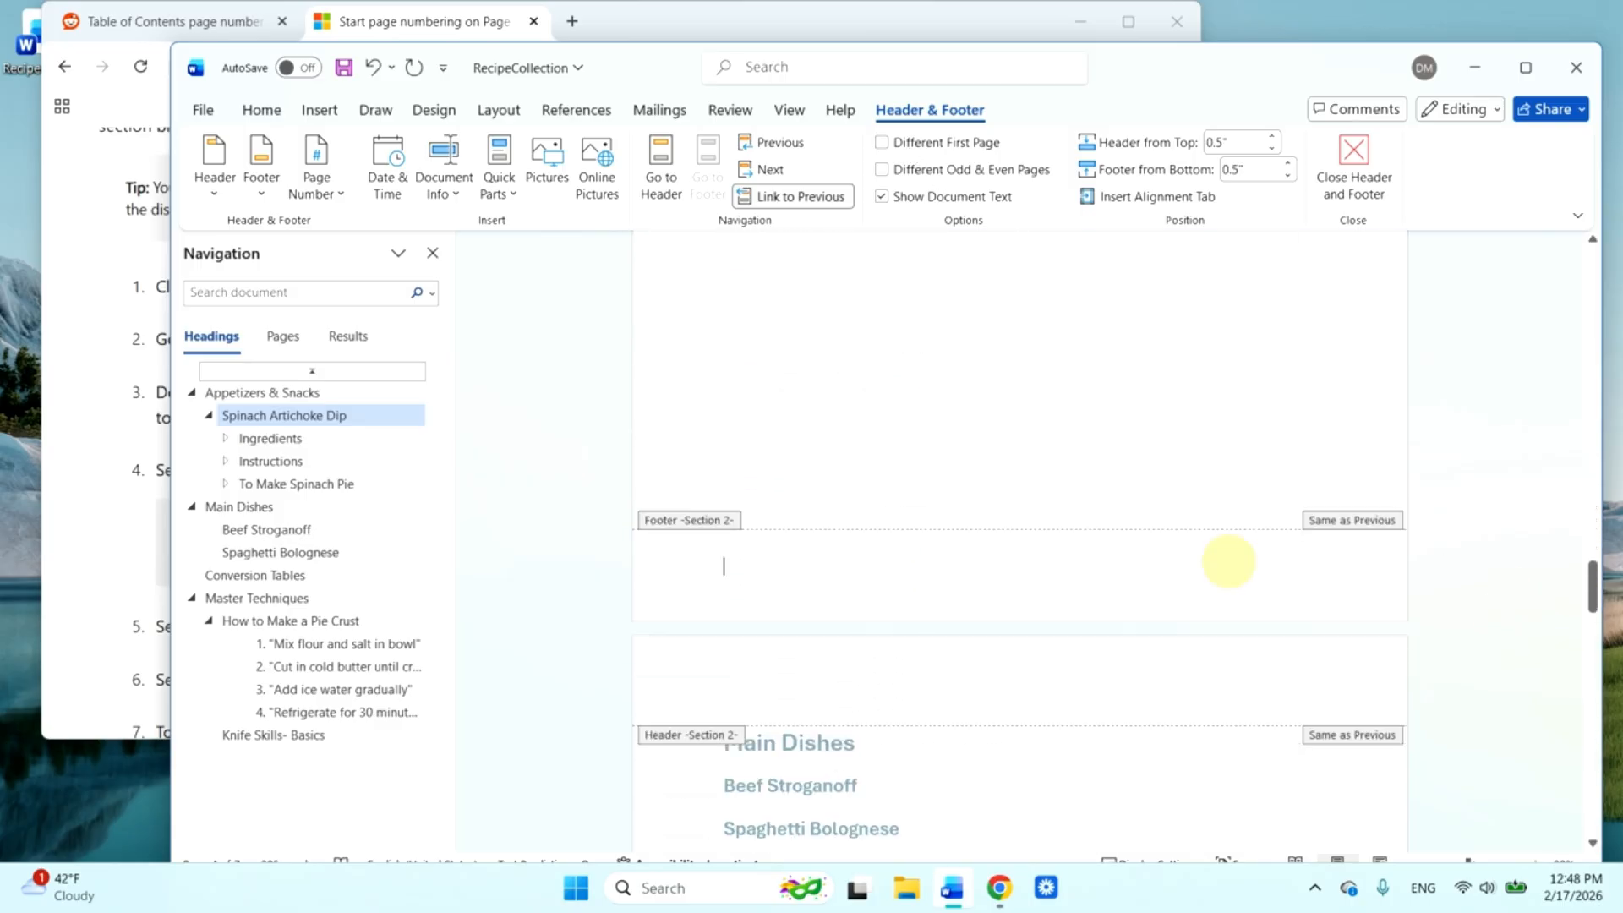
click(315, 180)
mouse_move(385, 264)
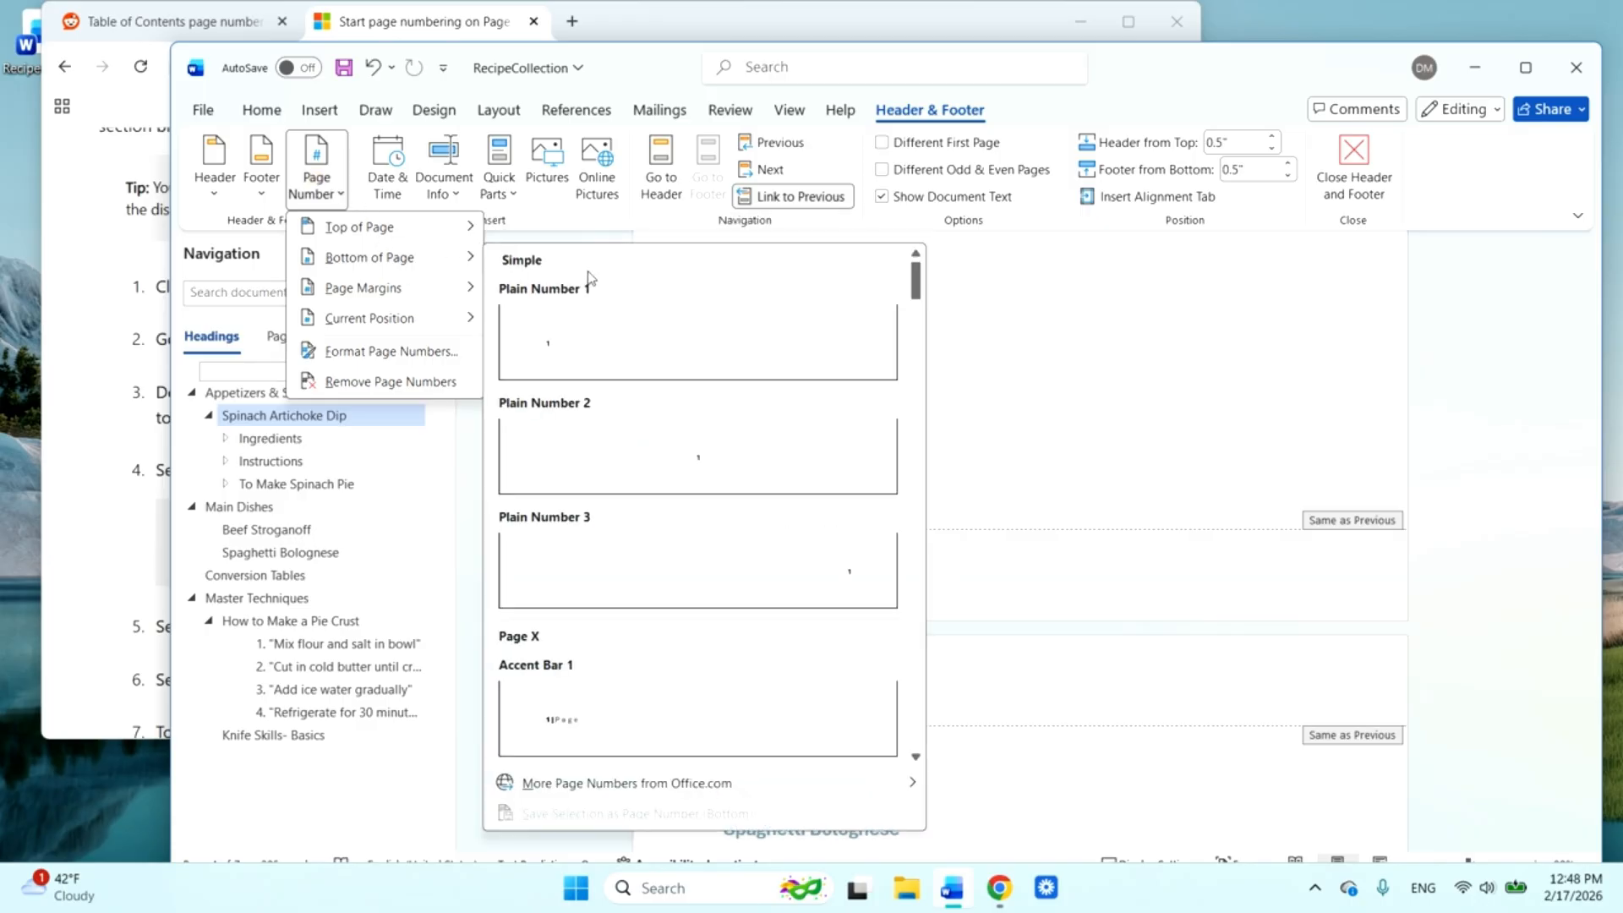
click(691, 551)
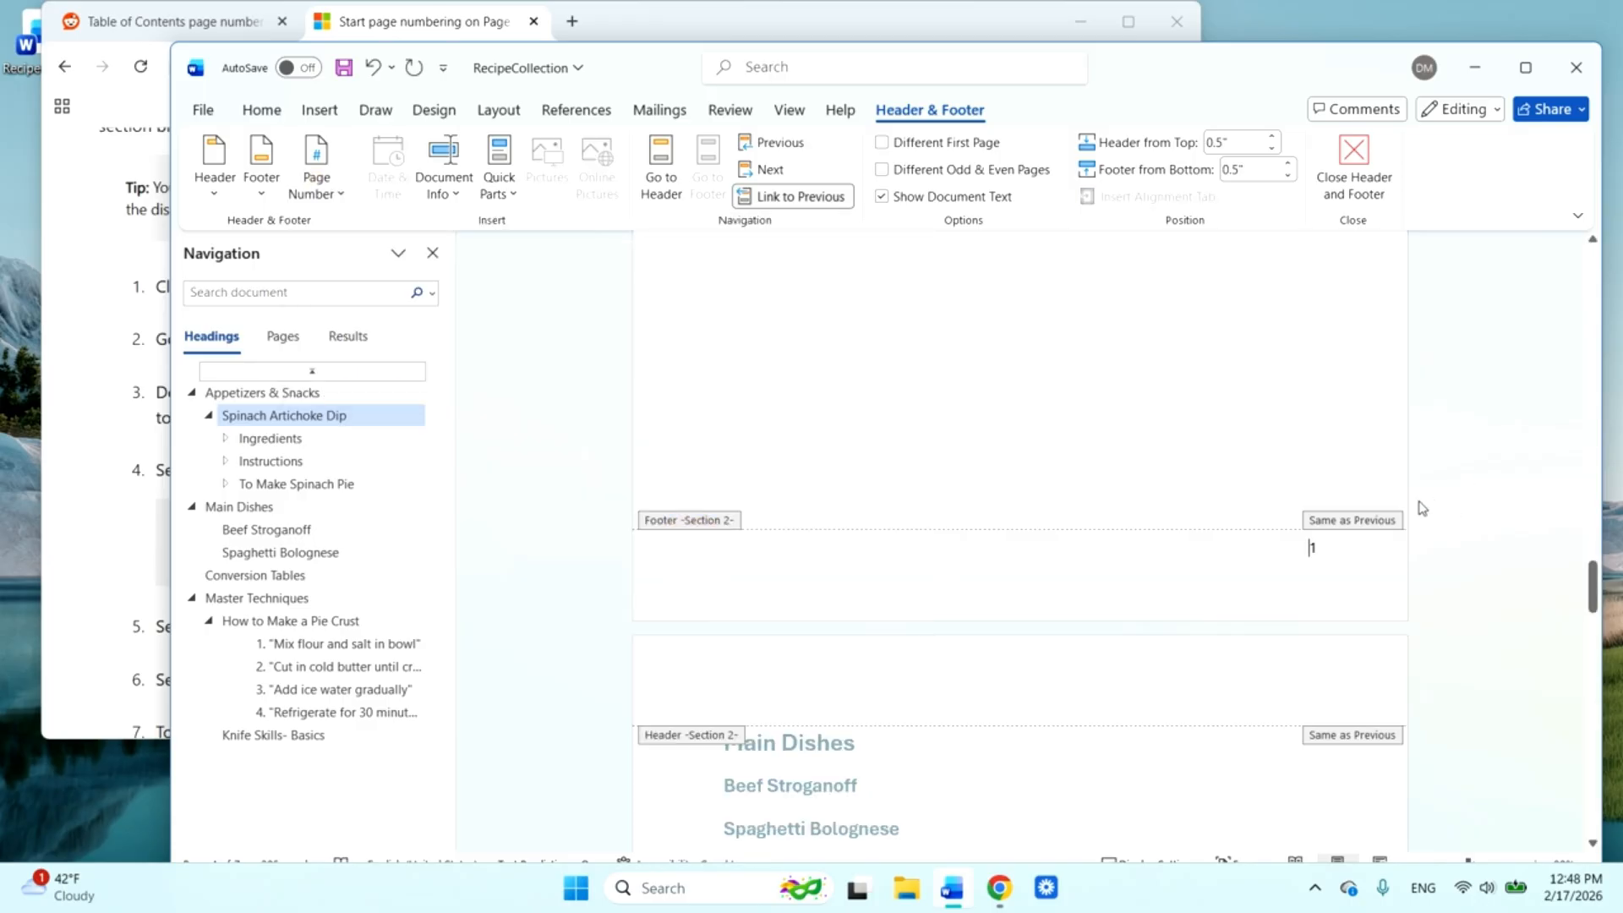
- Turn on Different First Page for section 2, delete its first-page footer number, and close the footer editing
click(938, 144)
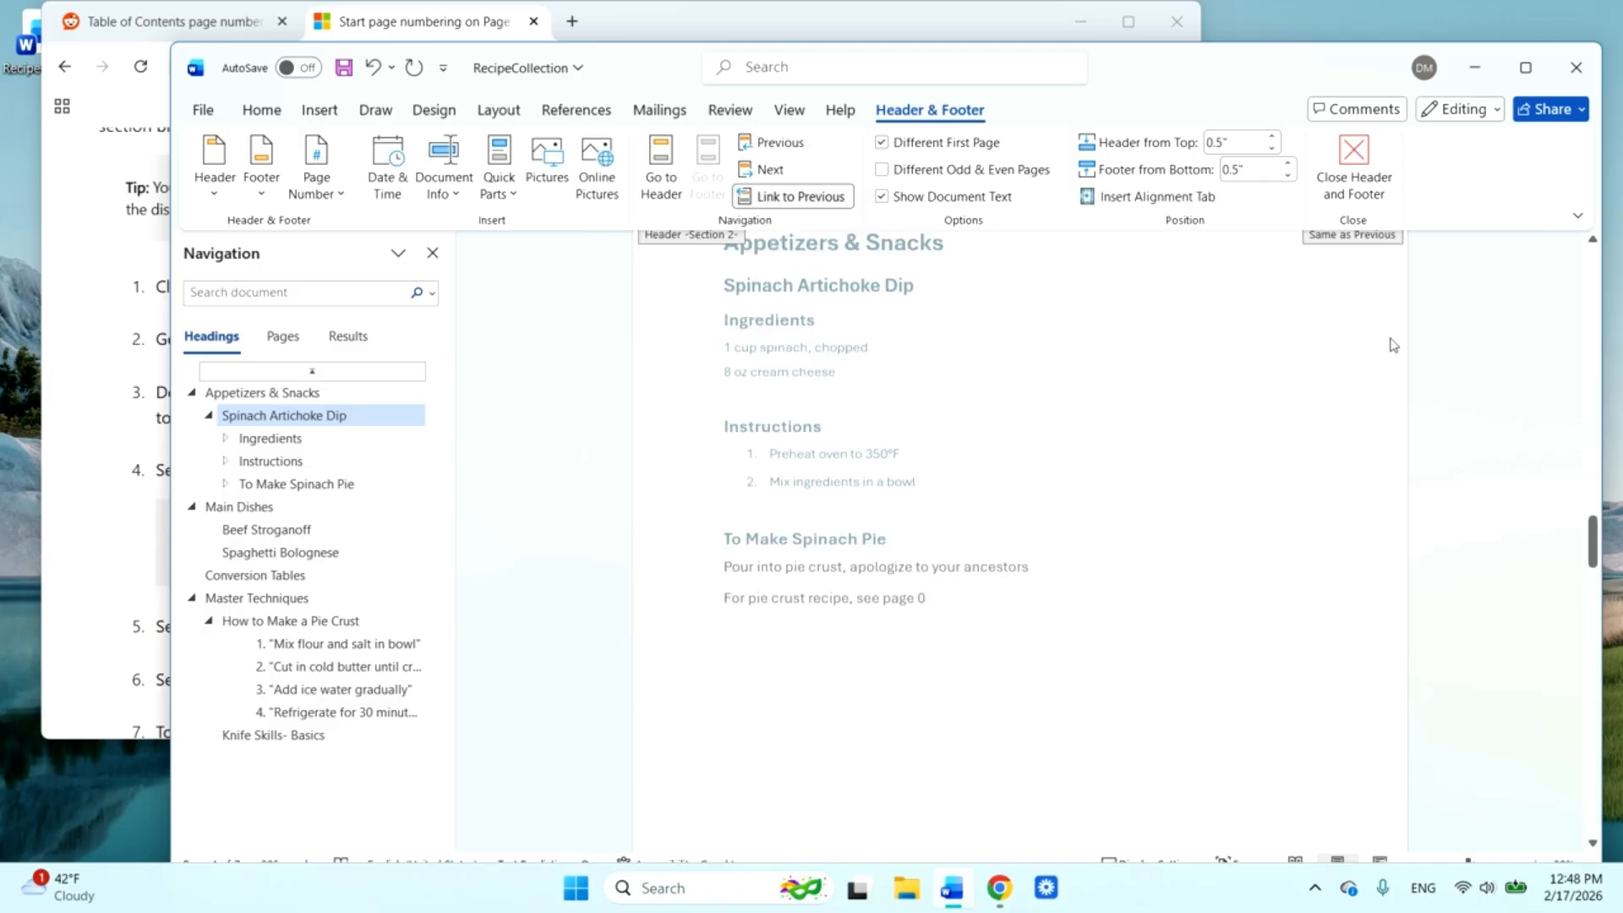
scroll(1357, 396, up, 1)
click(1326, 383)
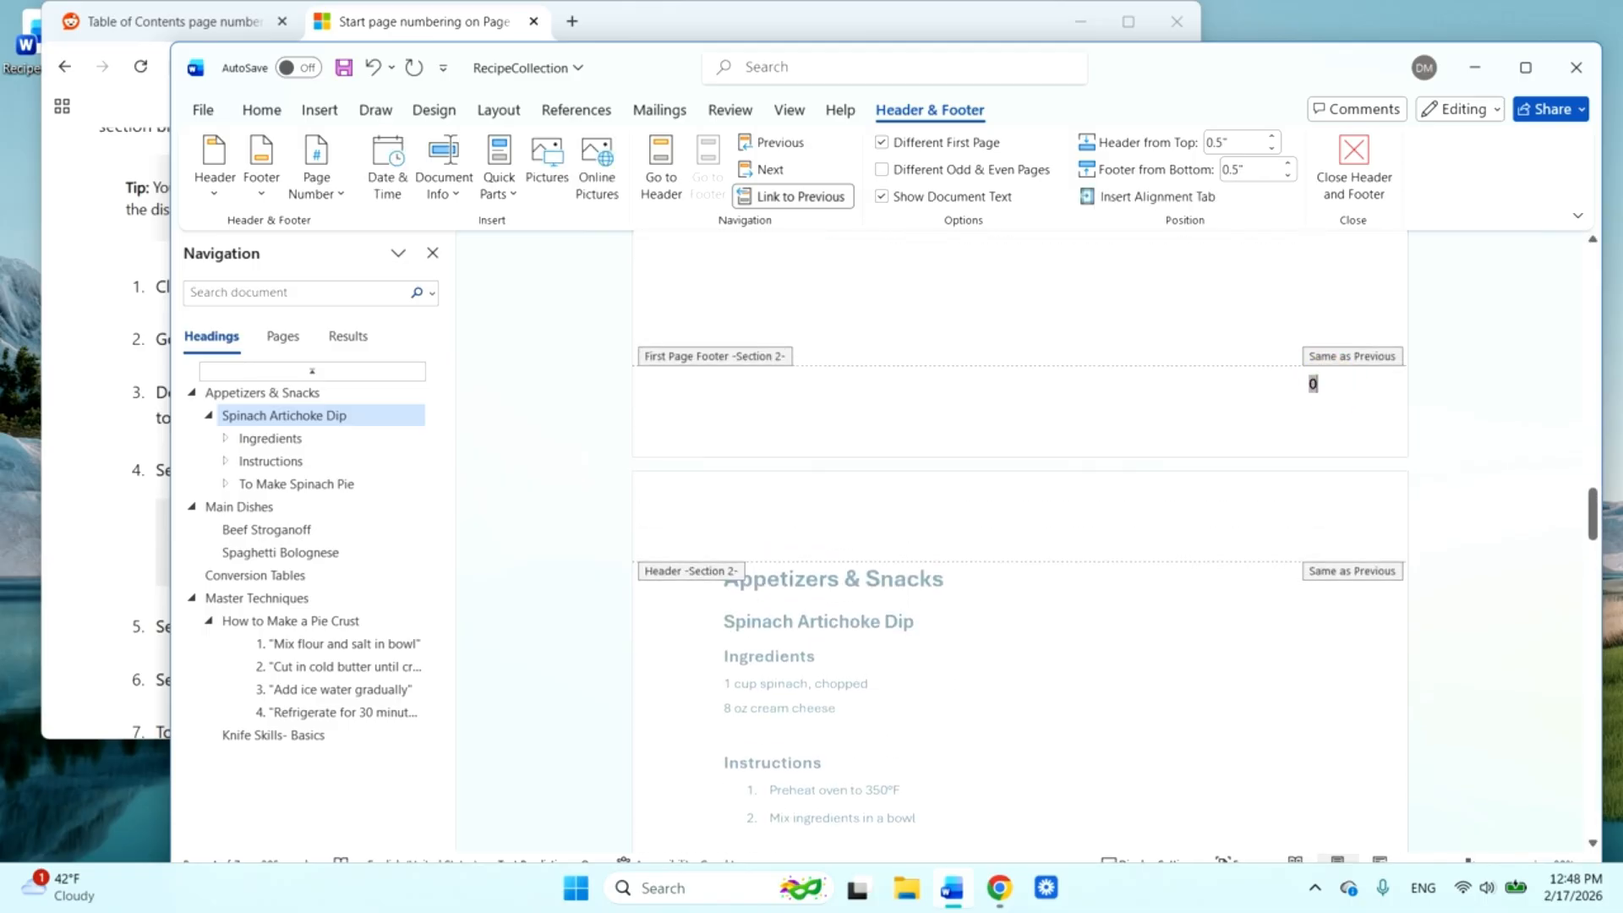
key(BackSpace)
key(BackSpace)
click(1458, 396)
scroll(1458, 408, down, 2)
scroll(1460, 409, down, 6)
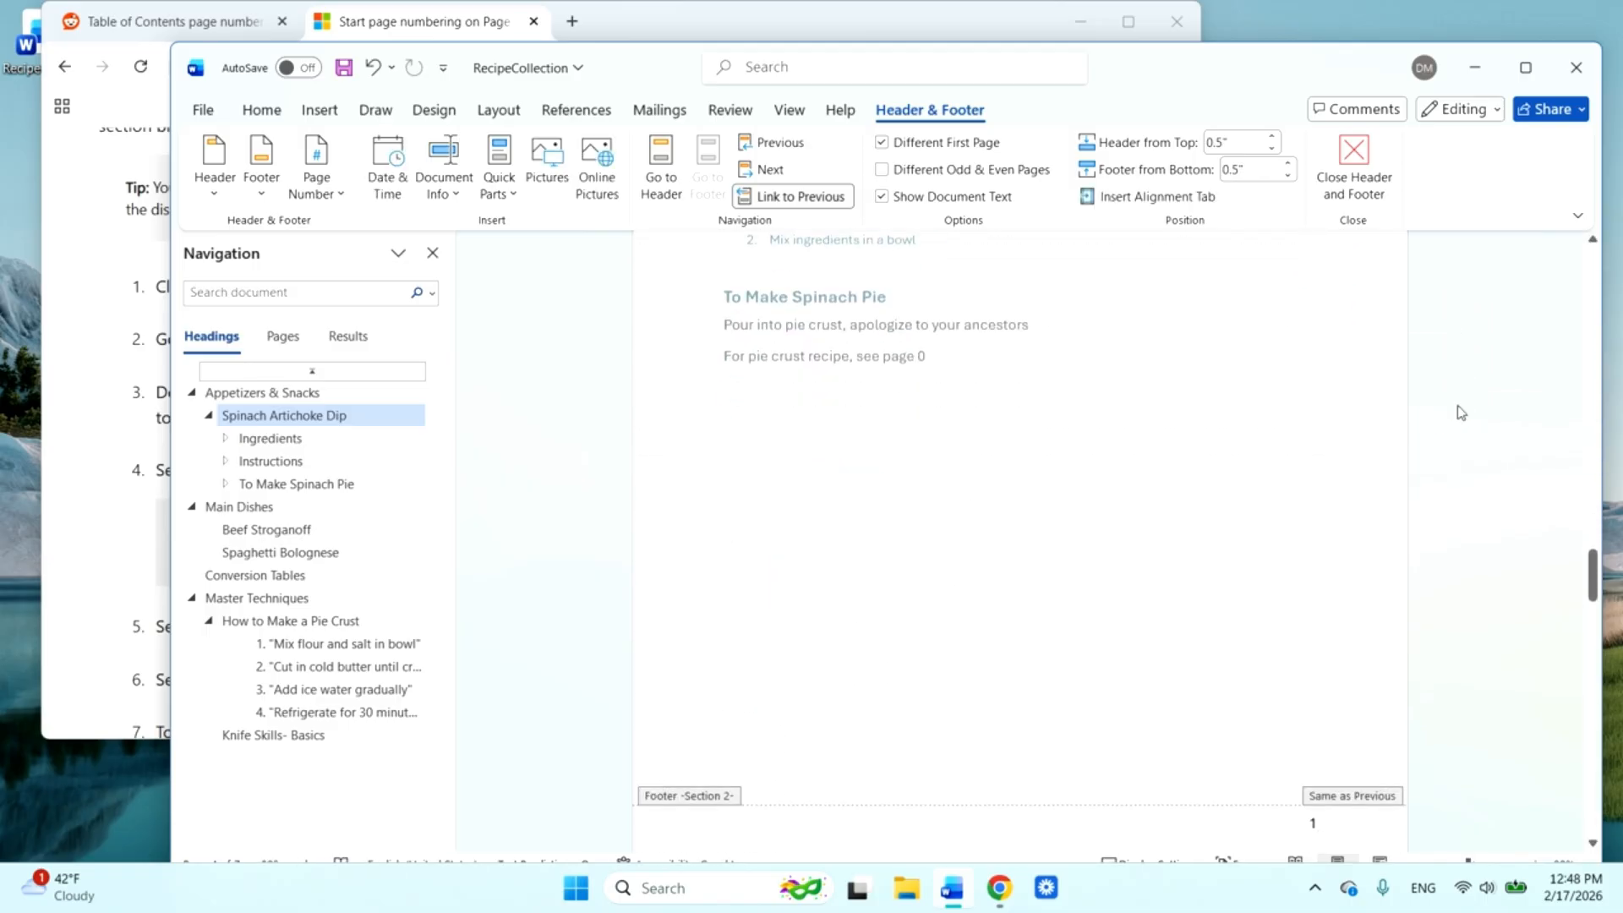
click(1317, 520)
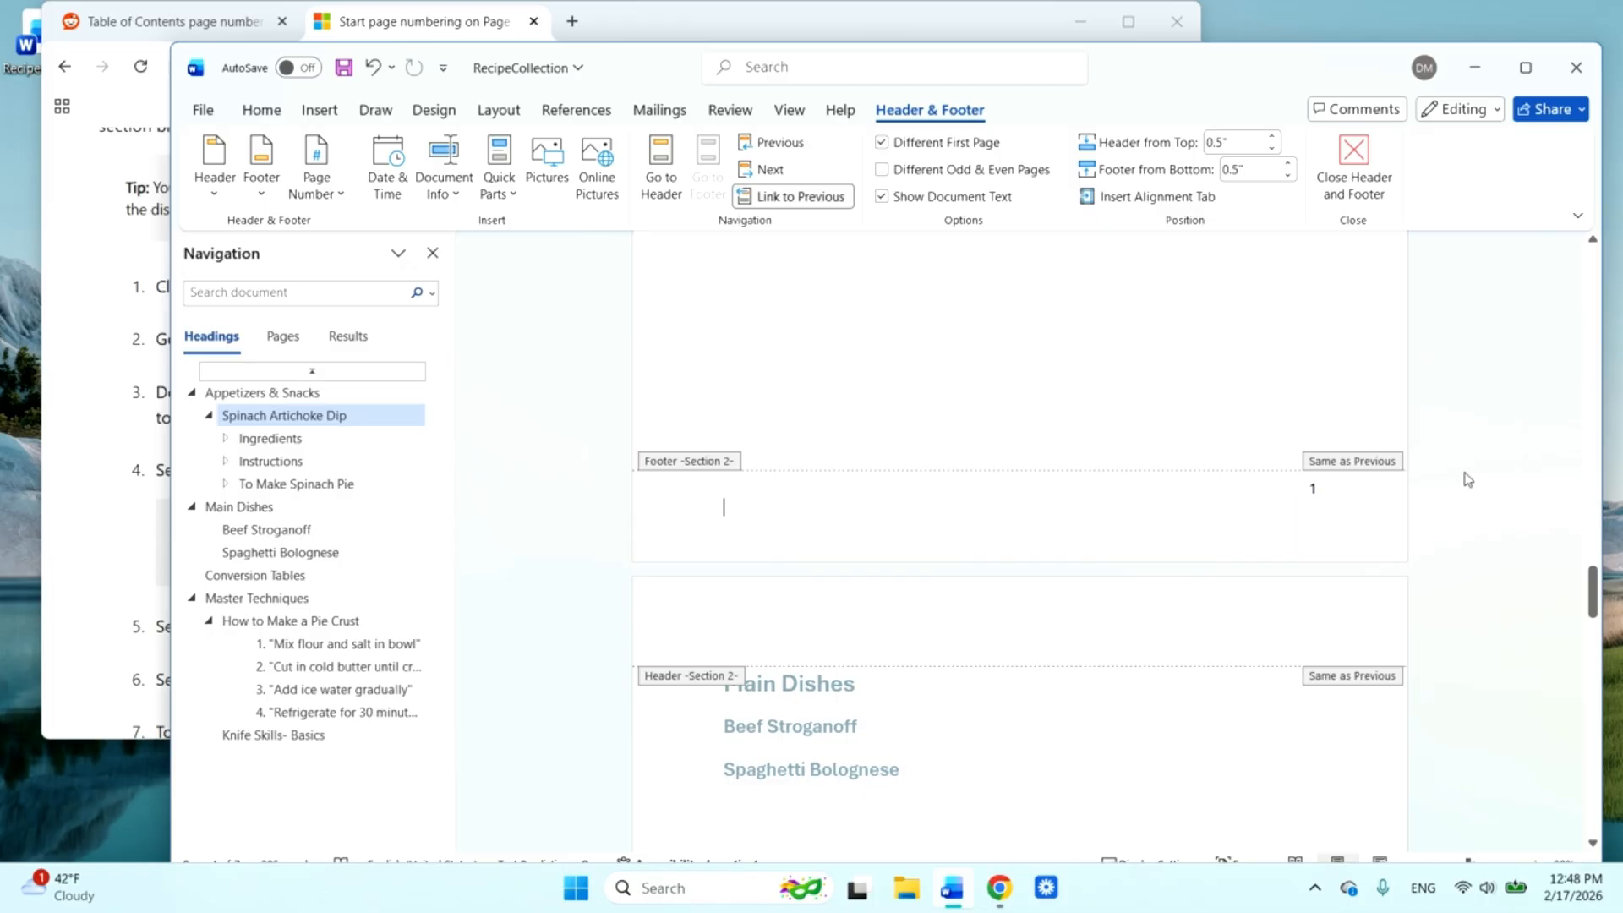
double_click(1097, 356)
- Remove the page number from the section 1 footer before the table of contents and close the footer editing
scroll(1095, 355, up, 10)
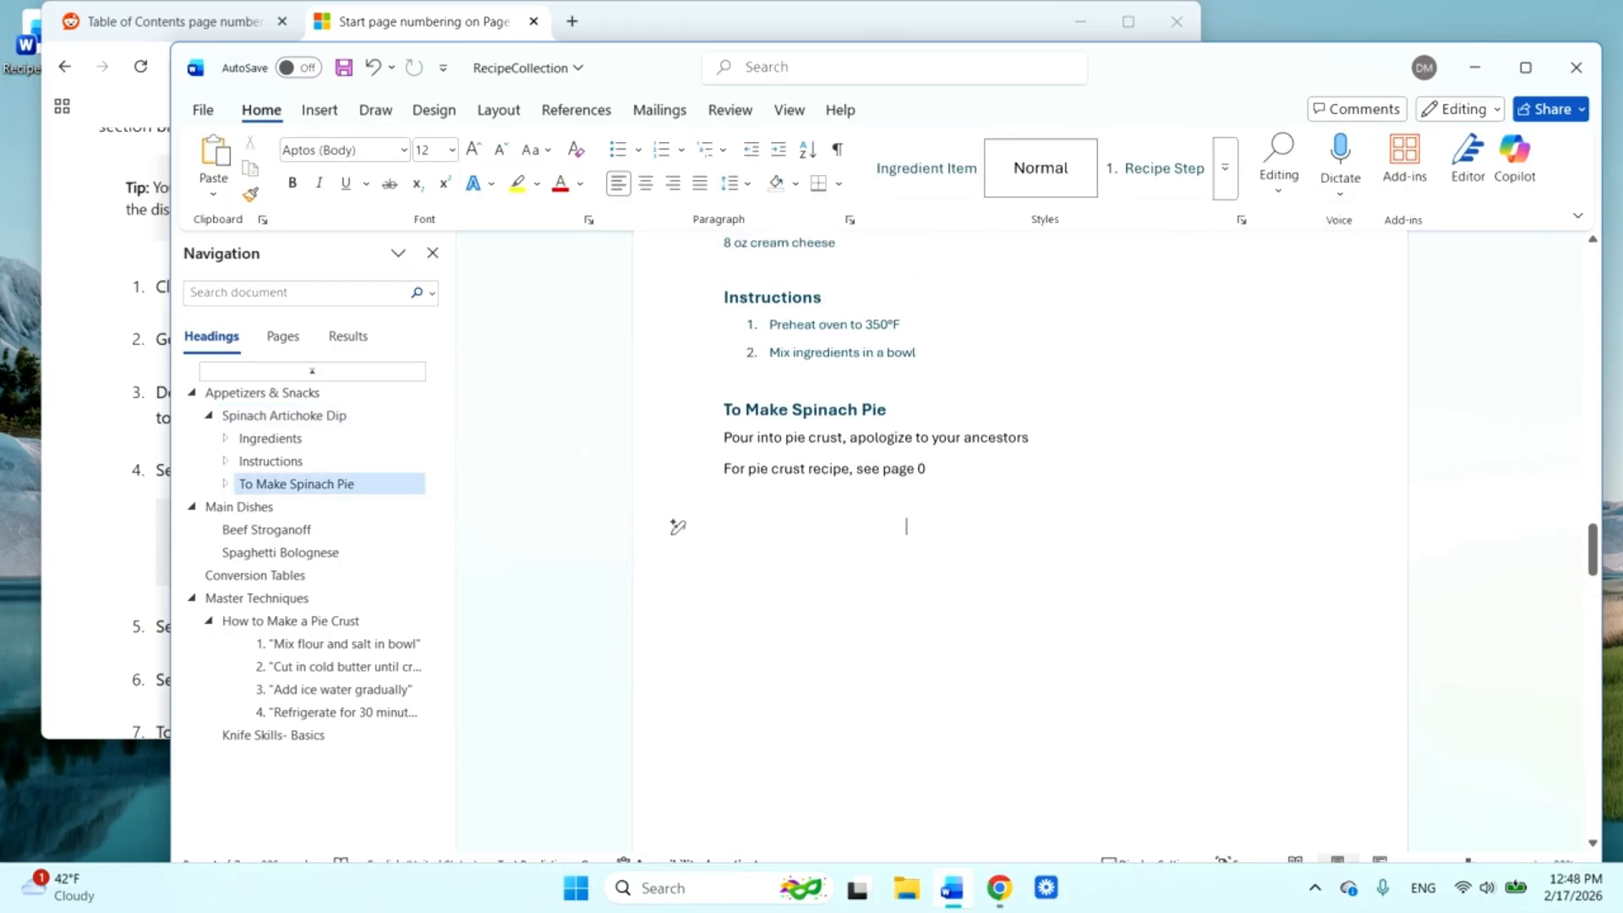
scroll(1095, 355, up, 10)
scroll(1096, 355, down, 5)
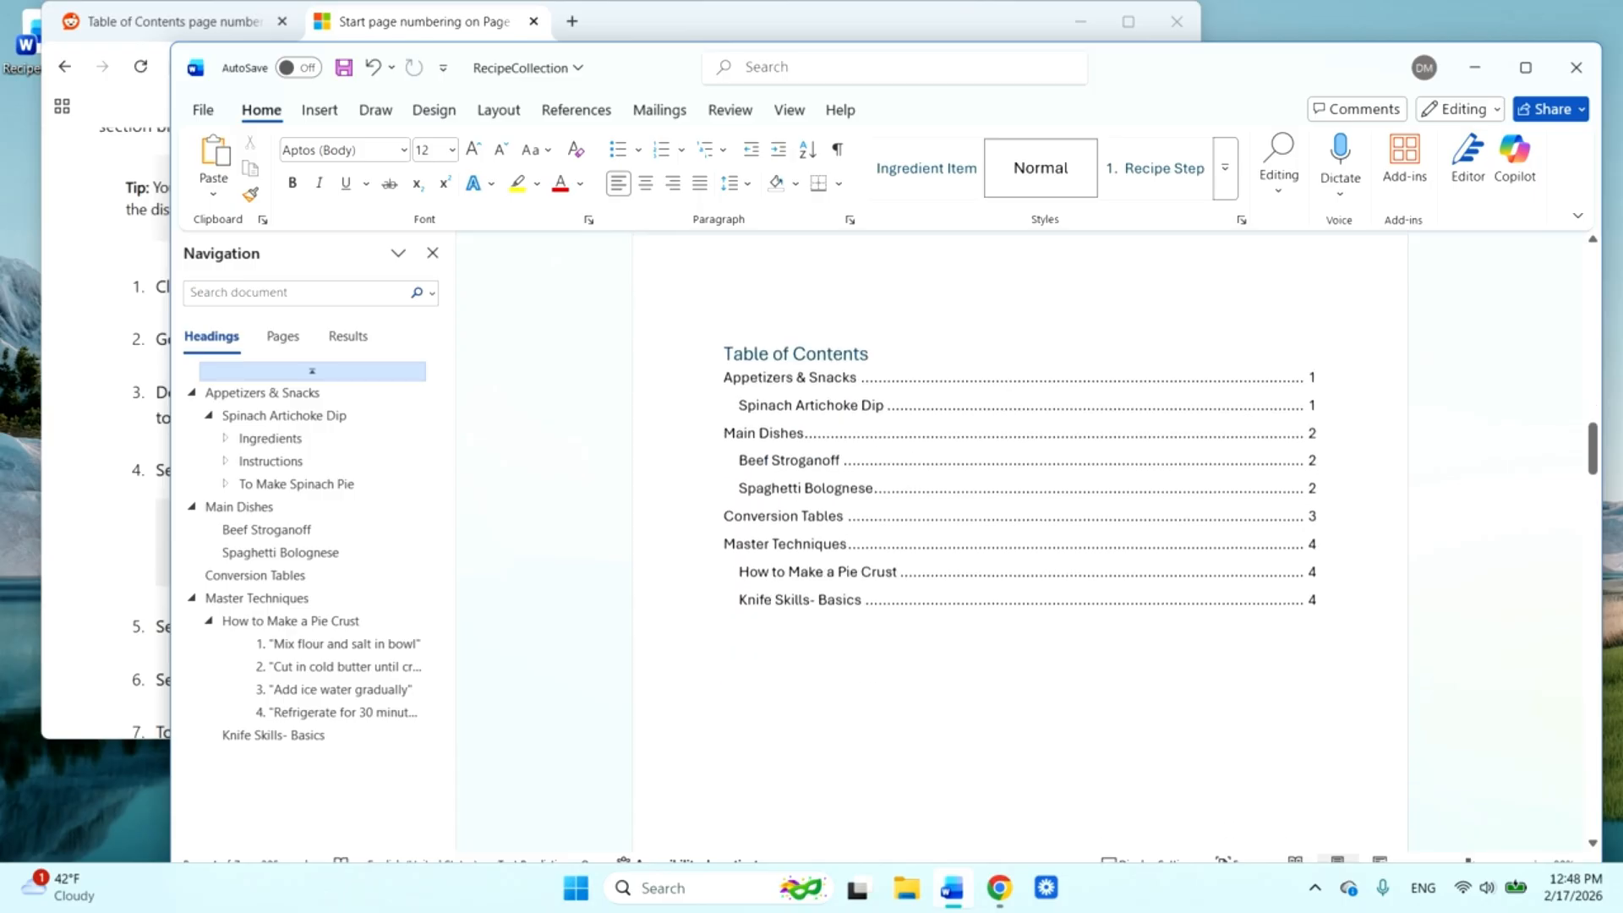
scroll(1096, 355, up, 9)
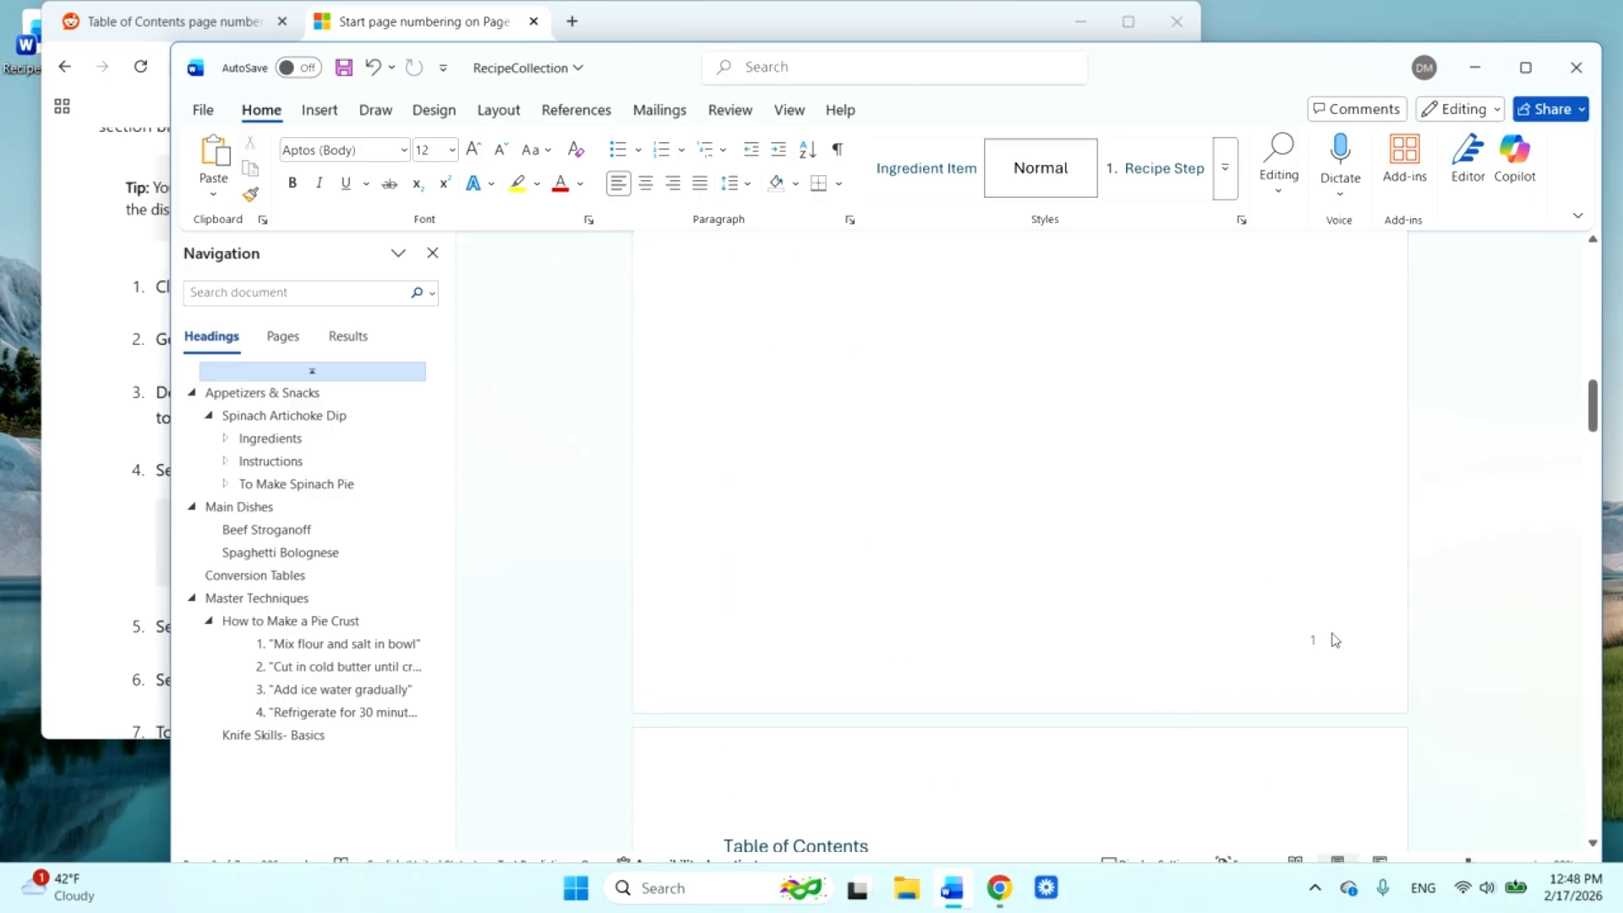
click(1331, 635)
double_click(1313, 644)
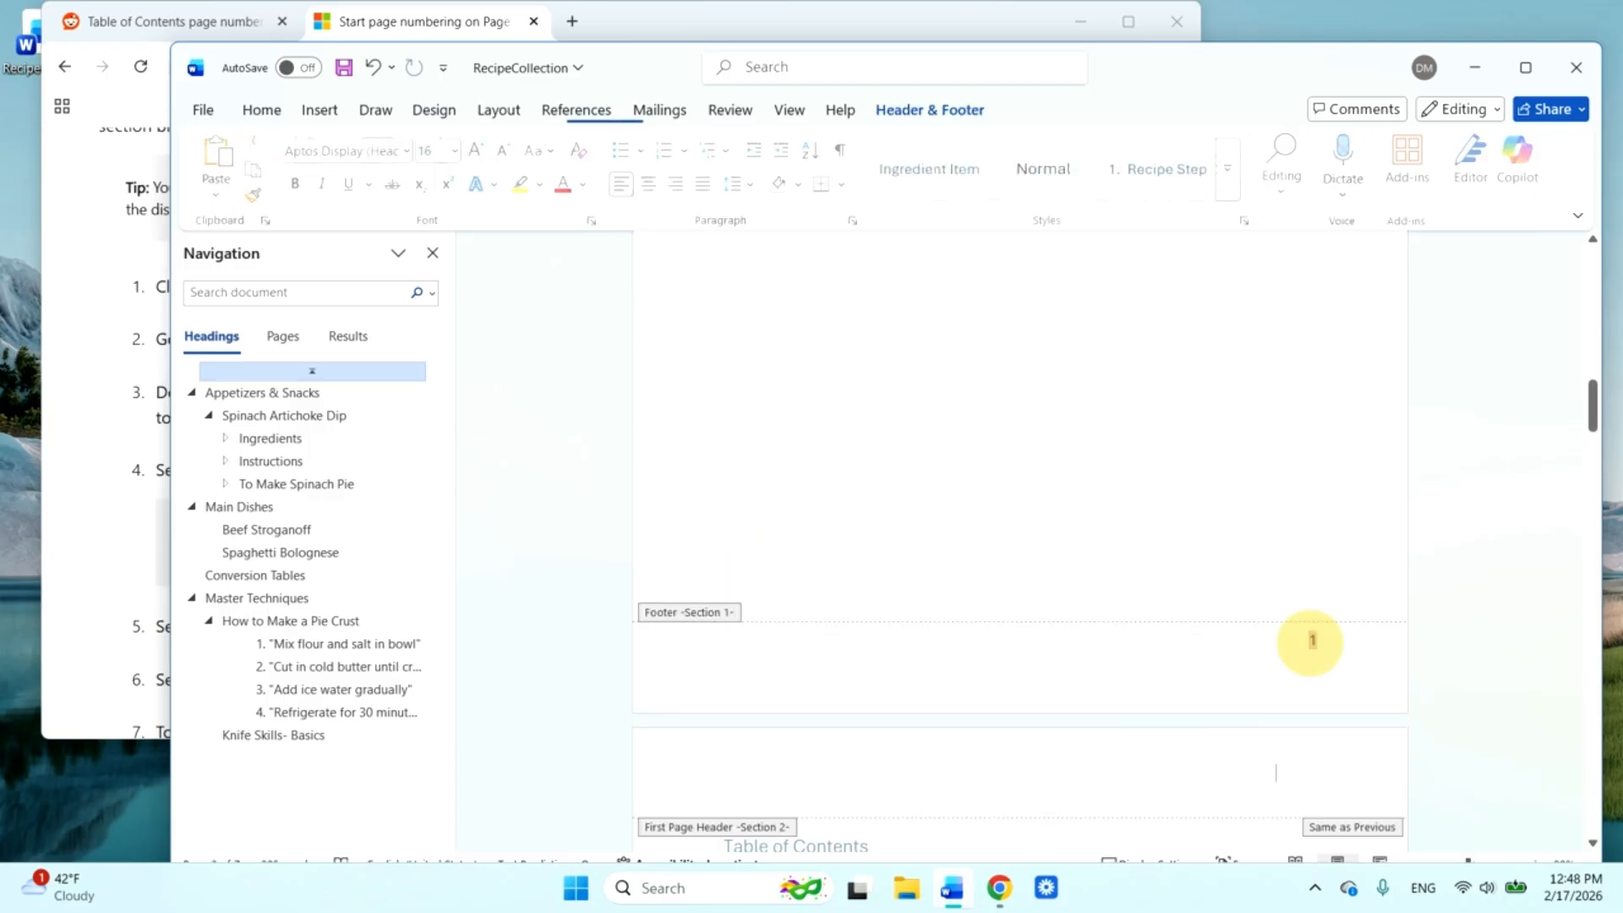
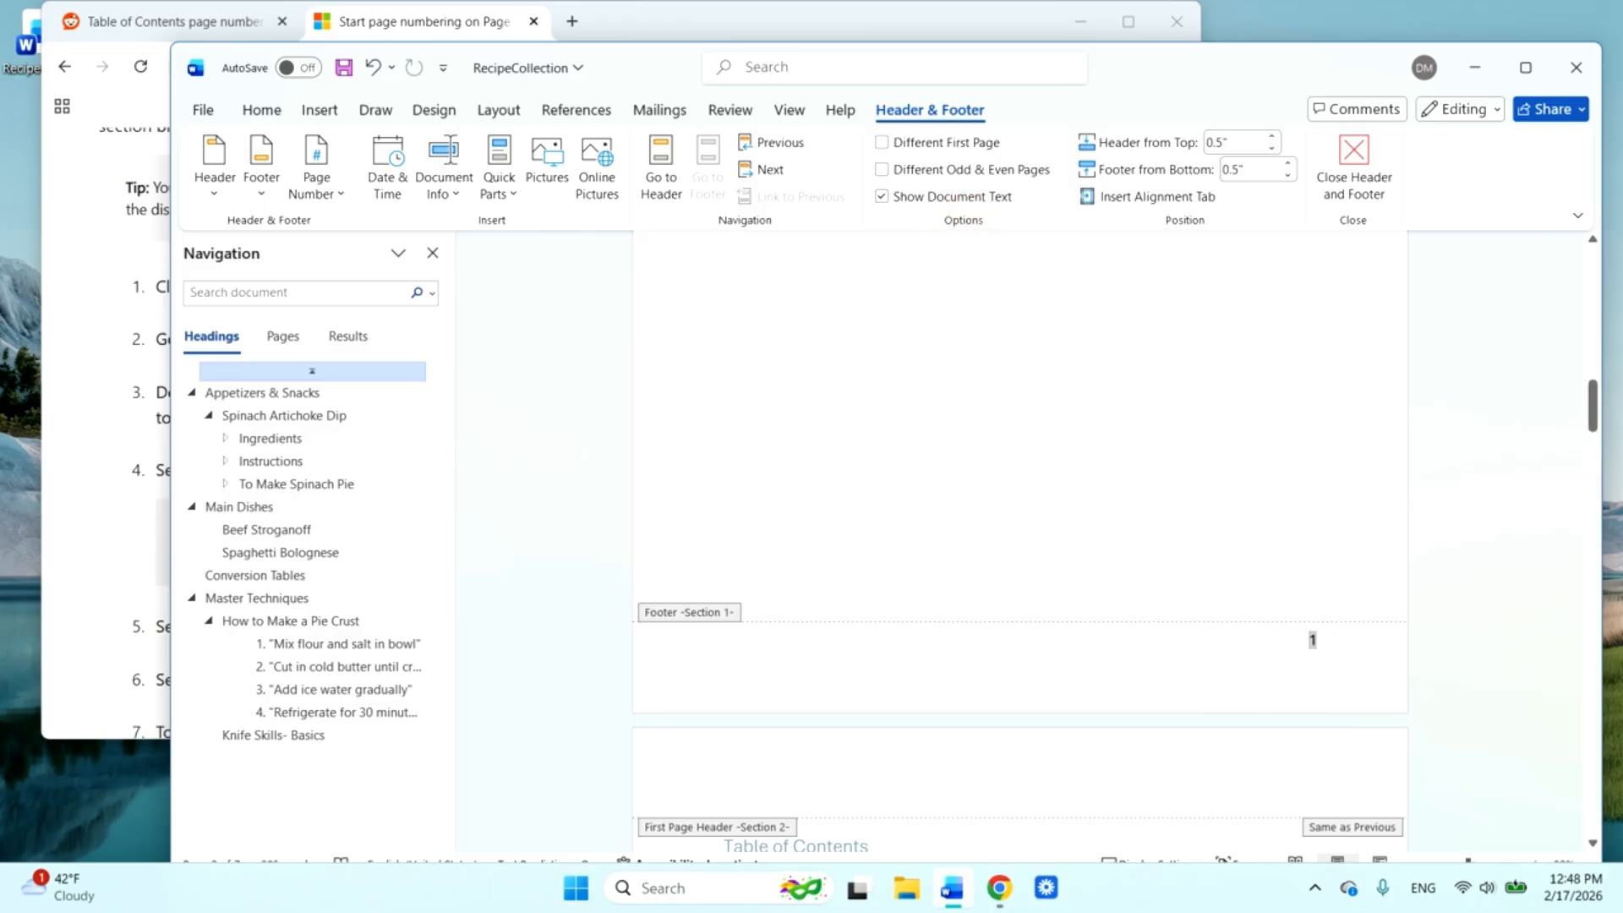
key(ctrl+e)
key(ctrl+l)
key(Delete)
double_click(1011, 436)
- Open section 2's first-page footer and set its page numbering to start at 1
scroll(678, 236, down, 10)
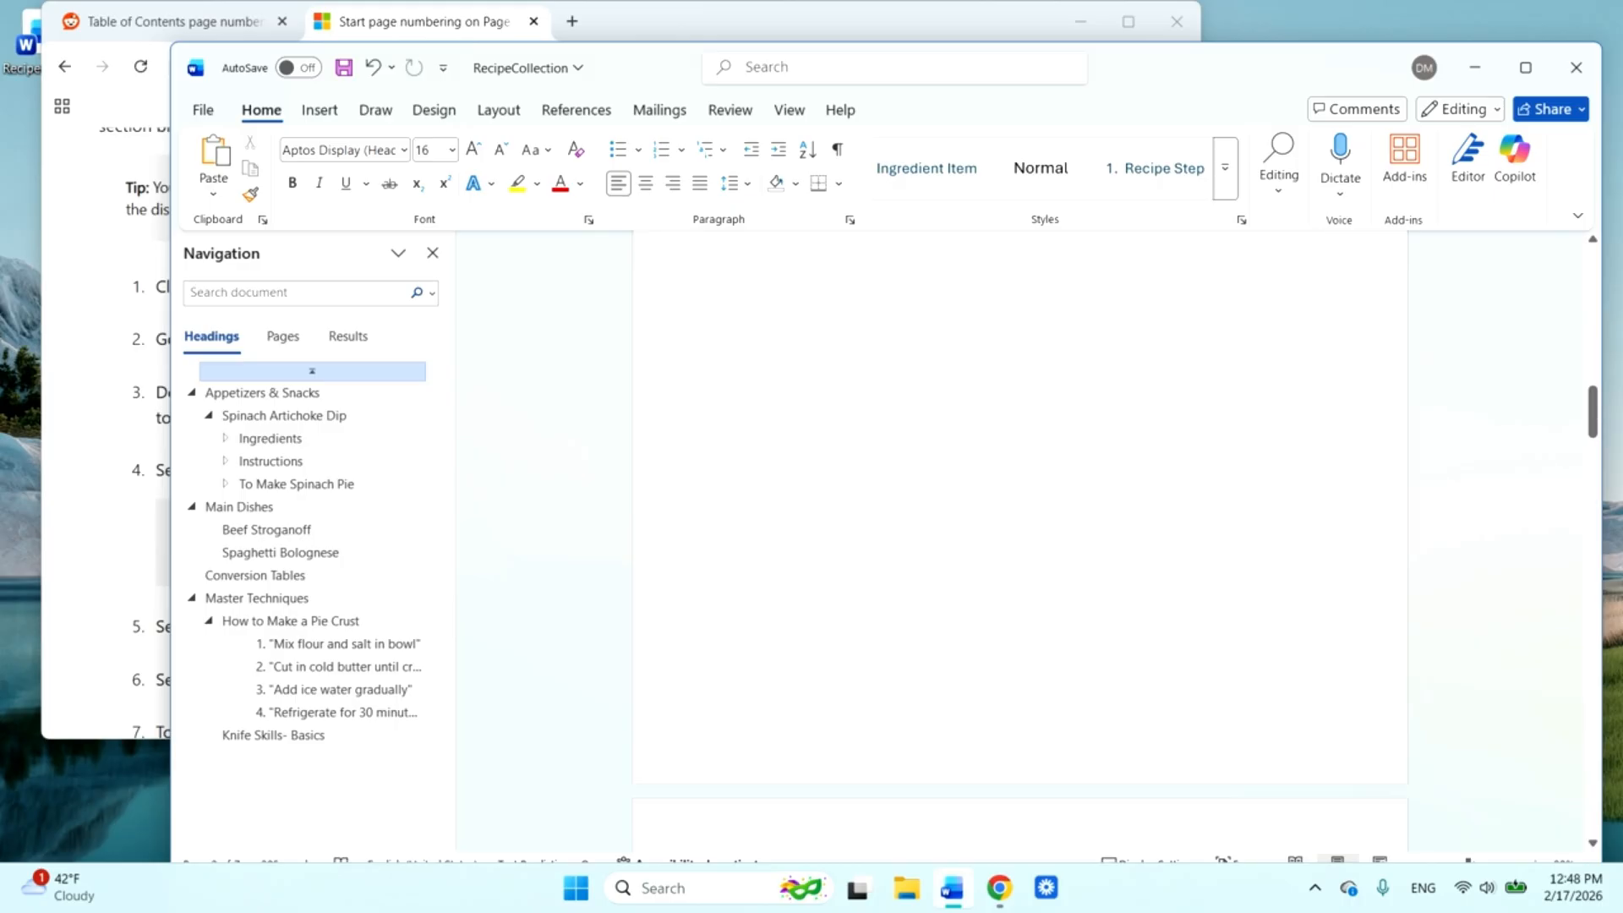
scroll(1019, 541, down, 9)
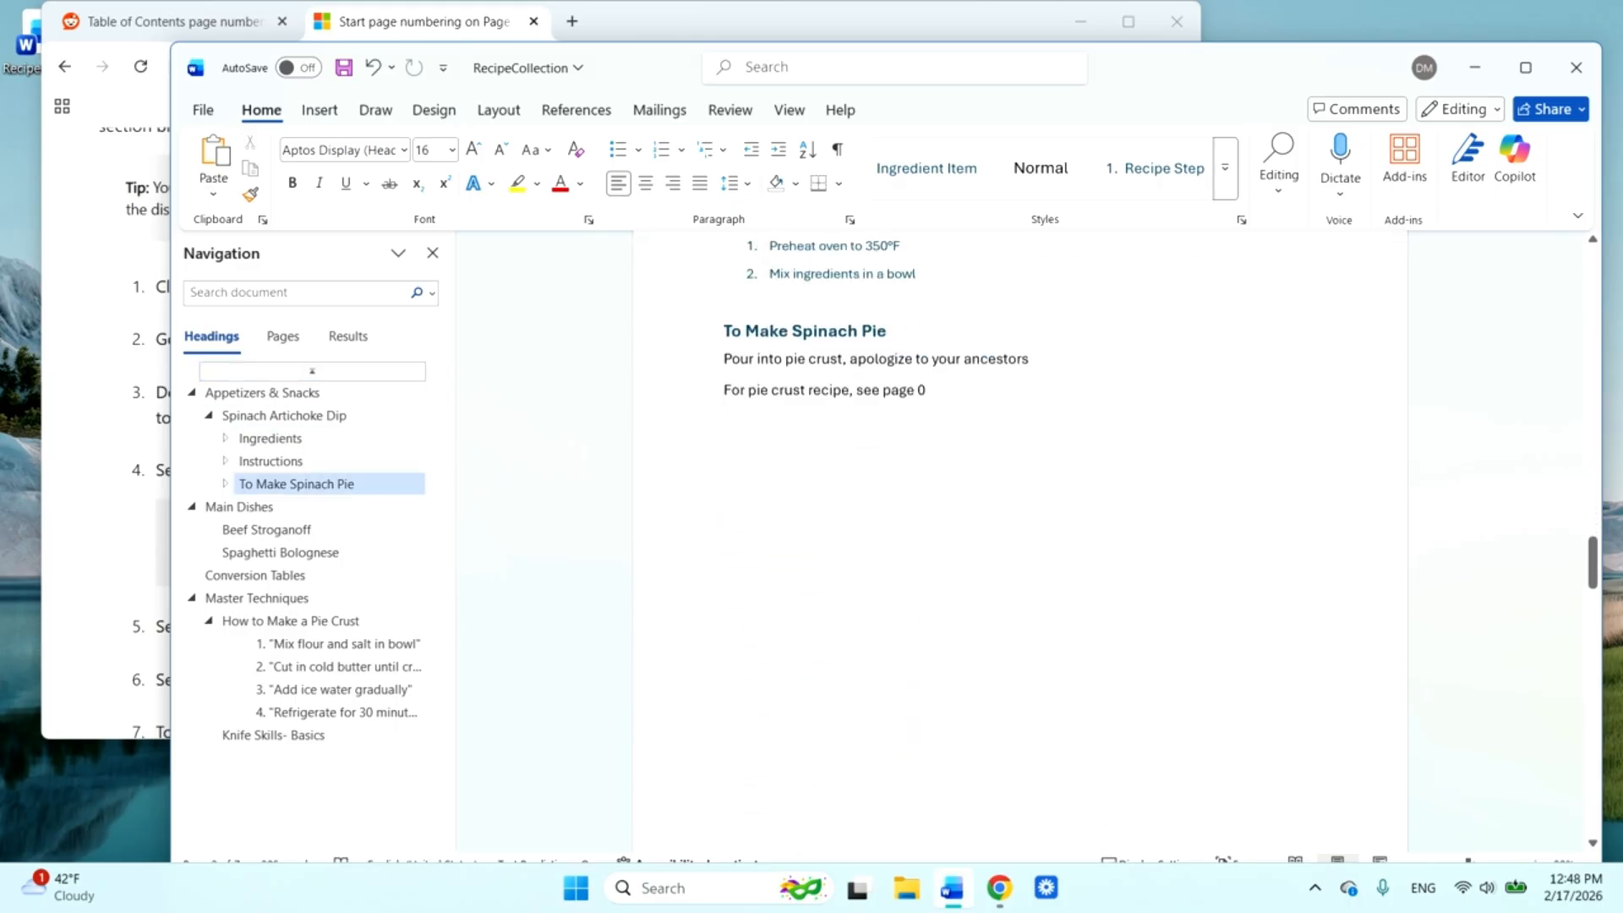
scroll(1020, 541, up, 9)
scroll(1019, 541, up, 5)
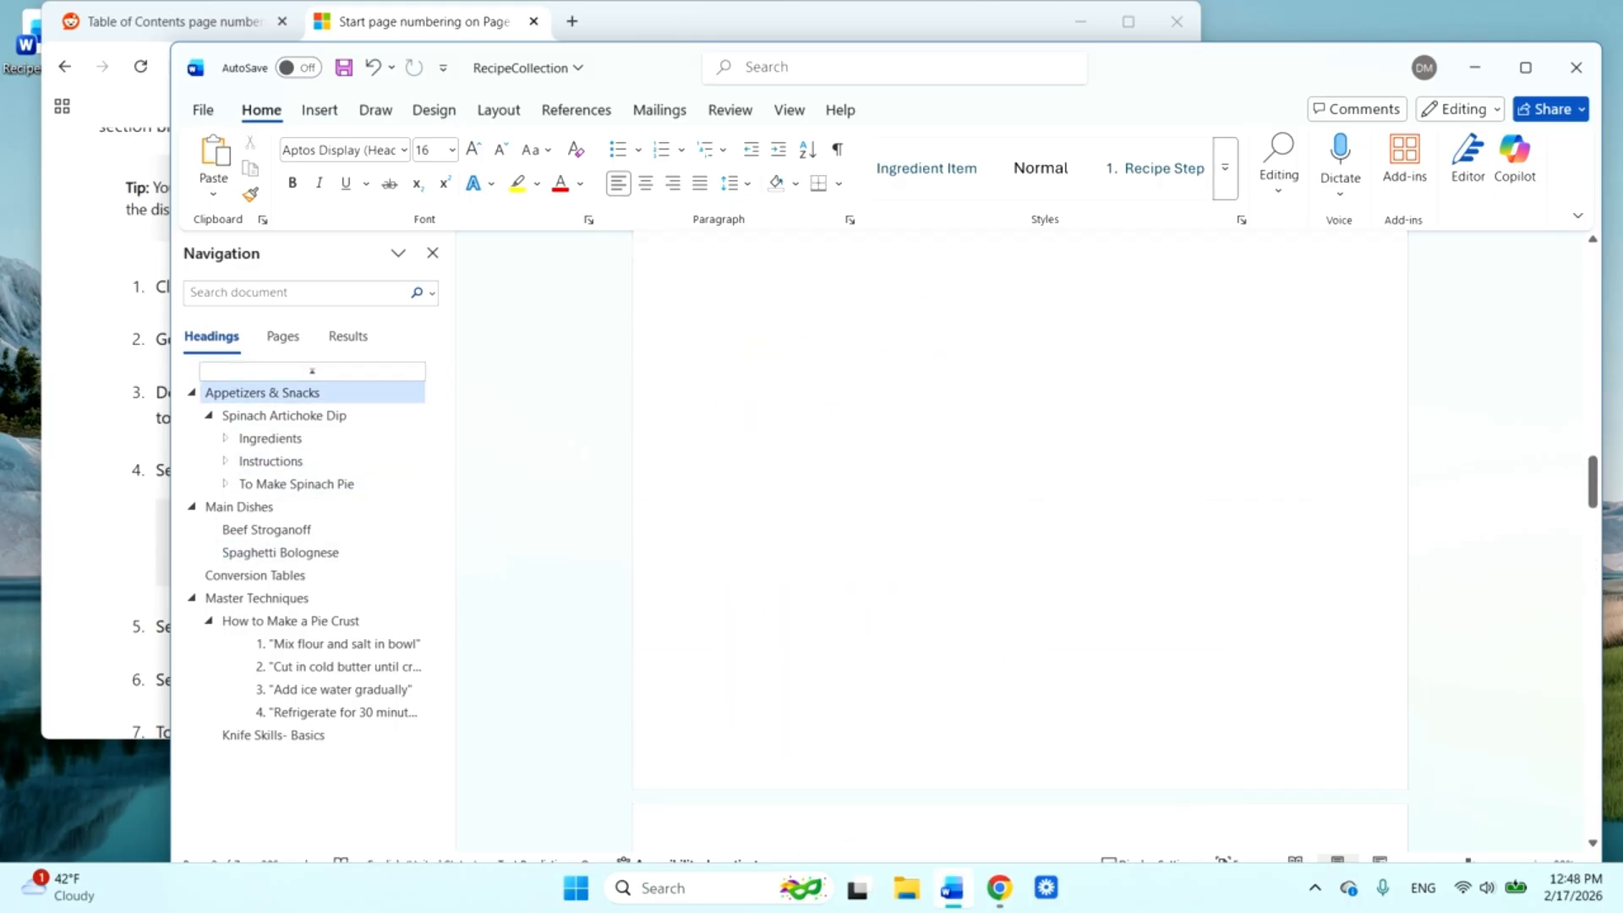
right_click(1337, 808)
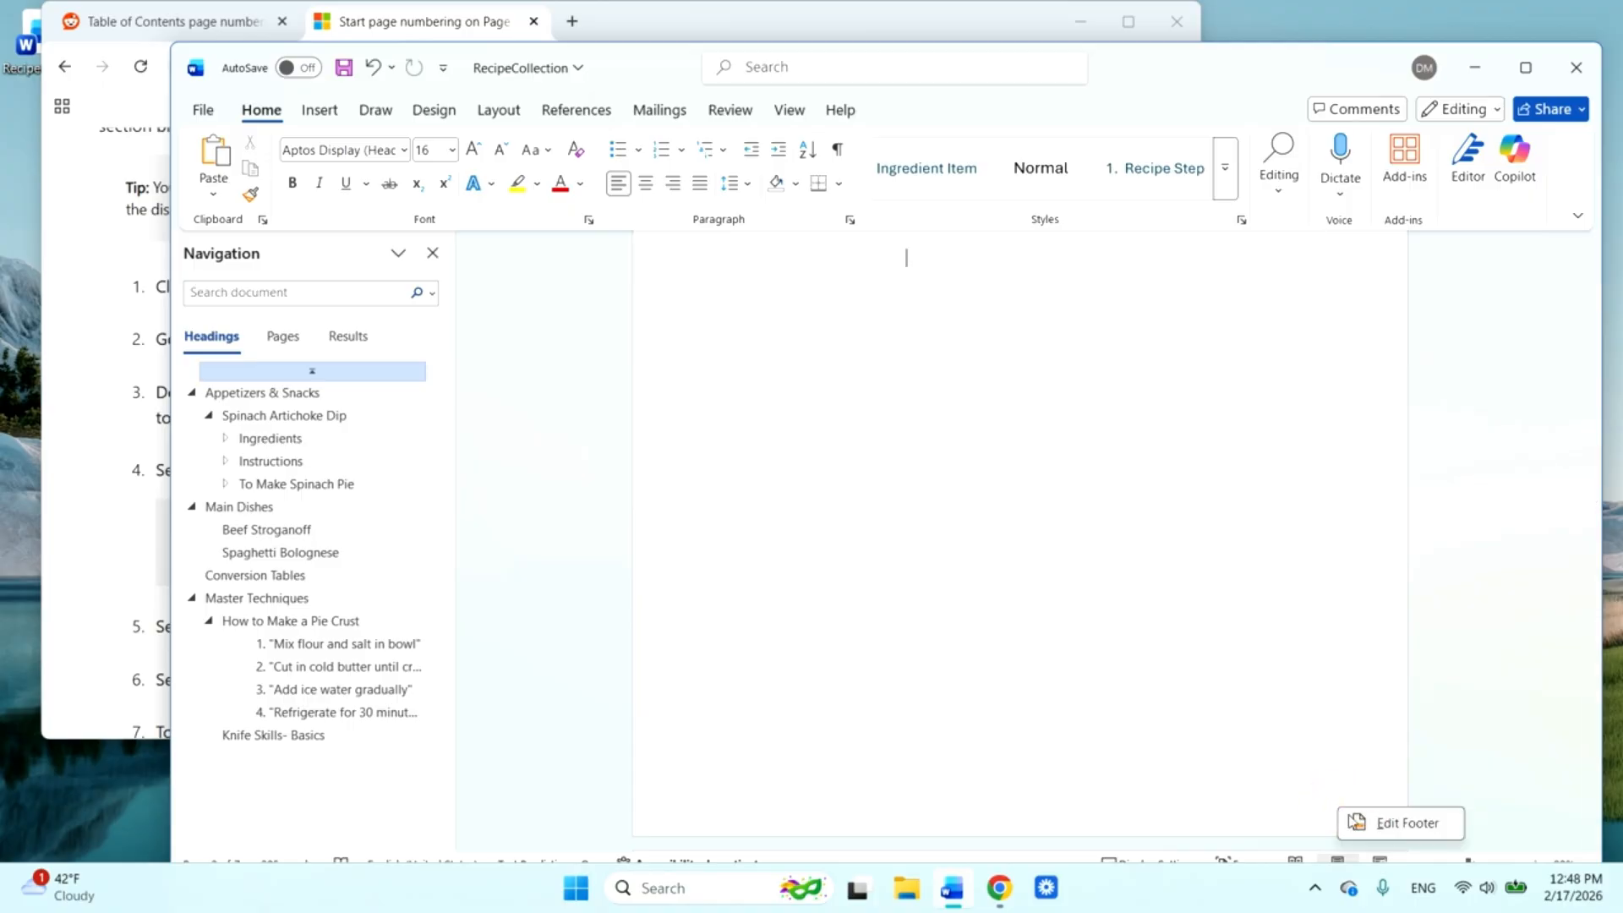
click(1403, 822)
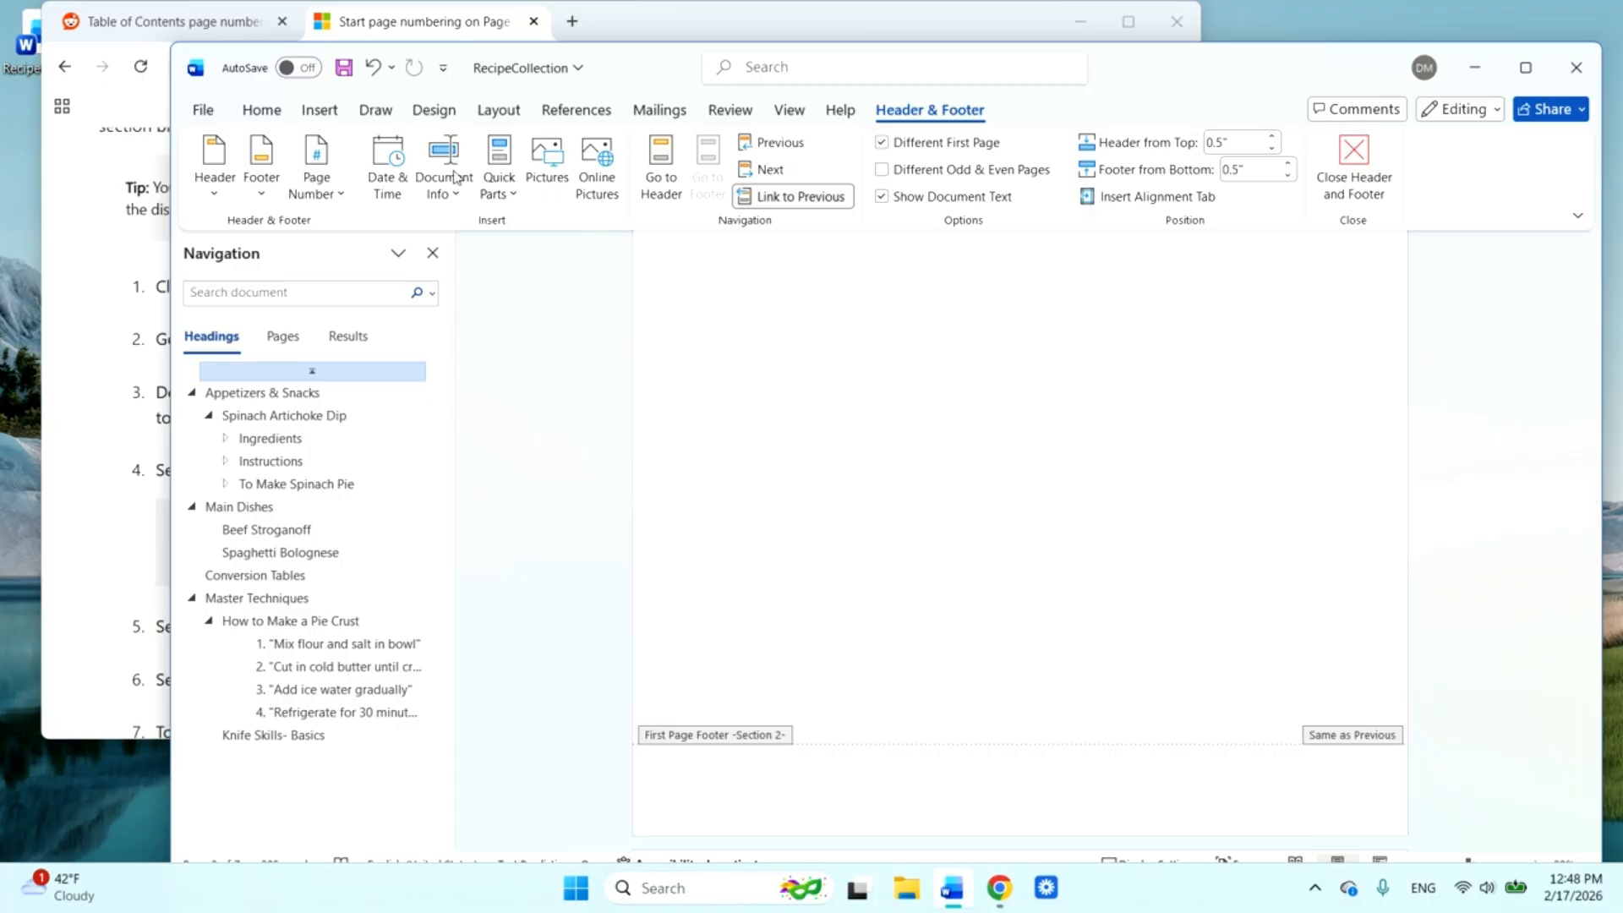
click(319, 162)
click(391, 351)
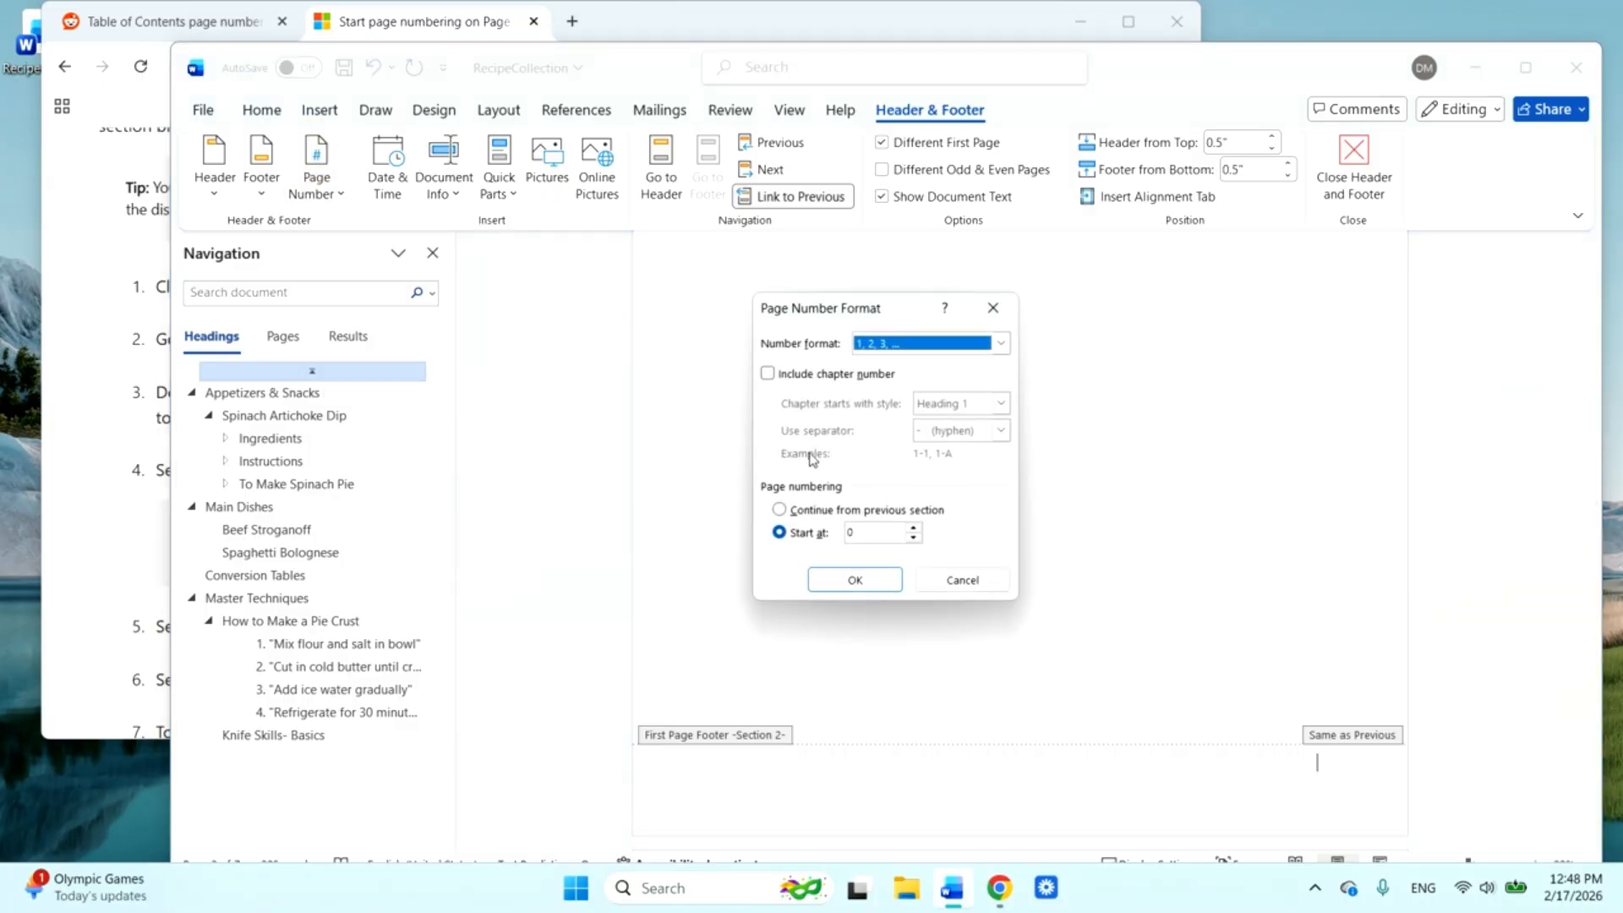
click(913, 529)
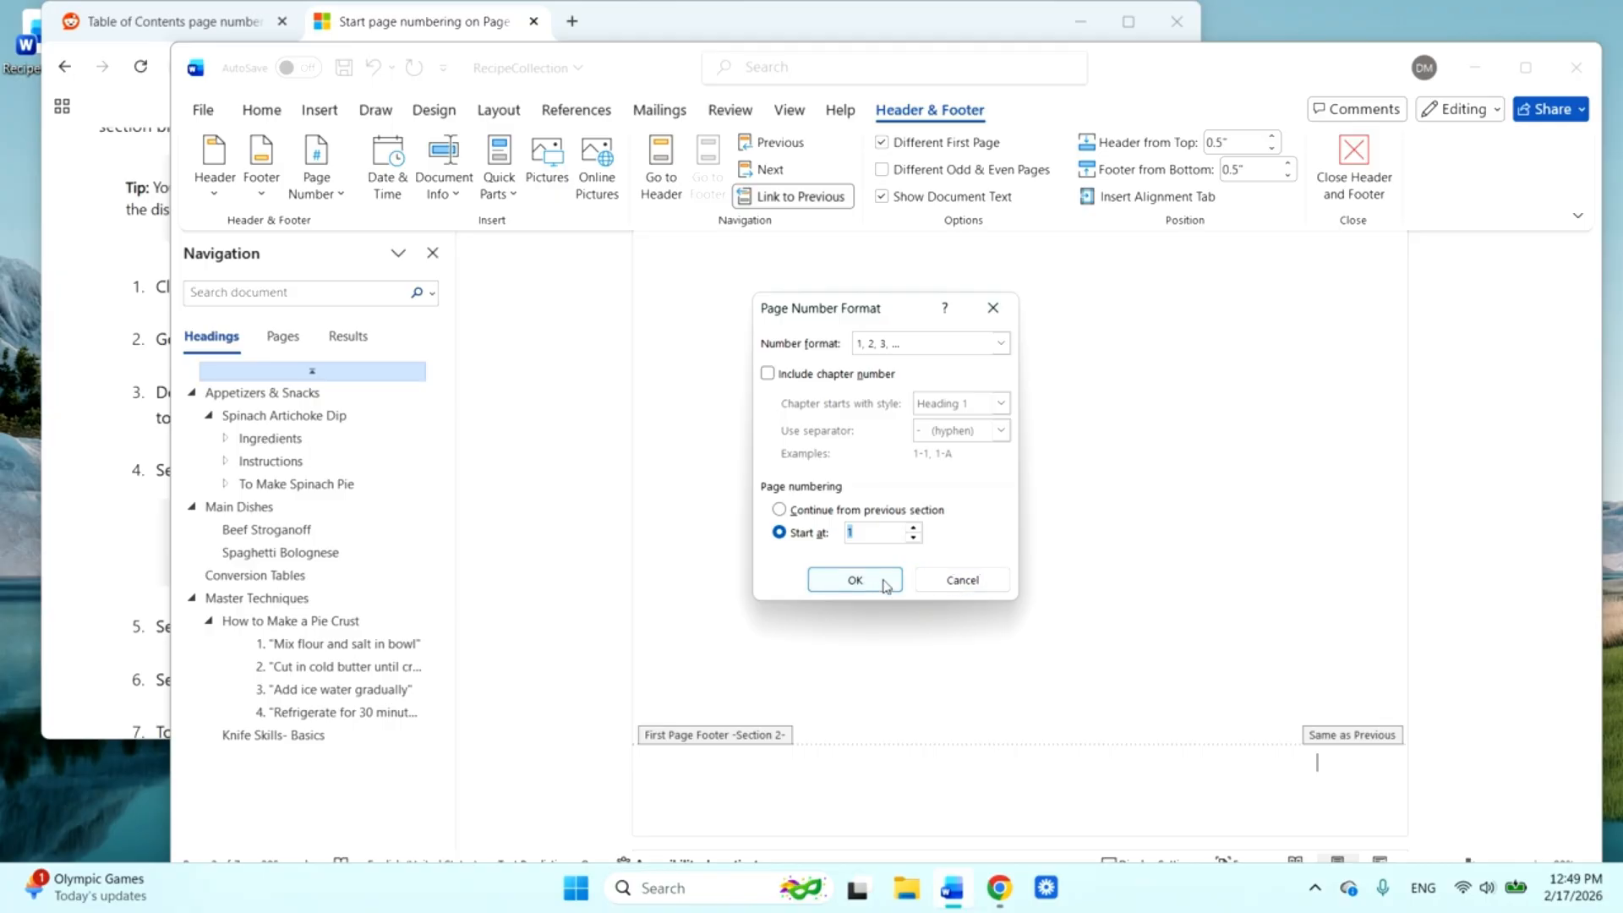
click(855, 579)
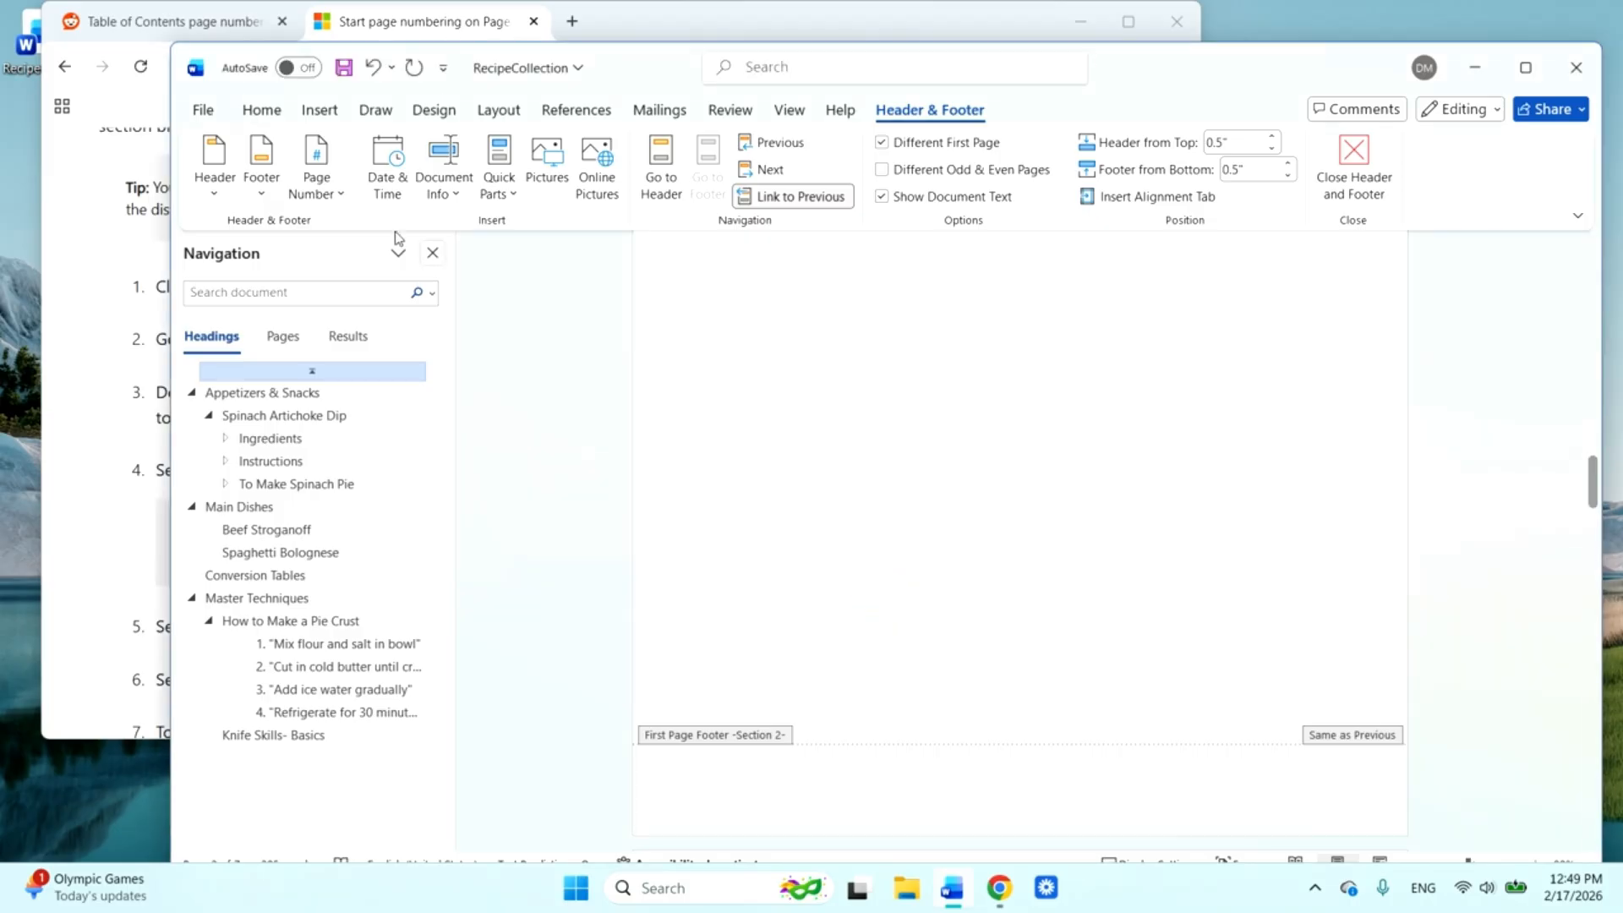
- Insert a Plain Number 3 page number at the bottom of section 2's first page
click(313, 177)
mouse_move(399, 258)
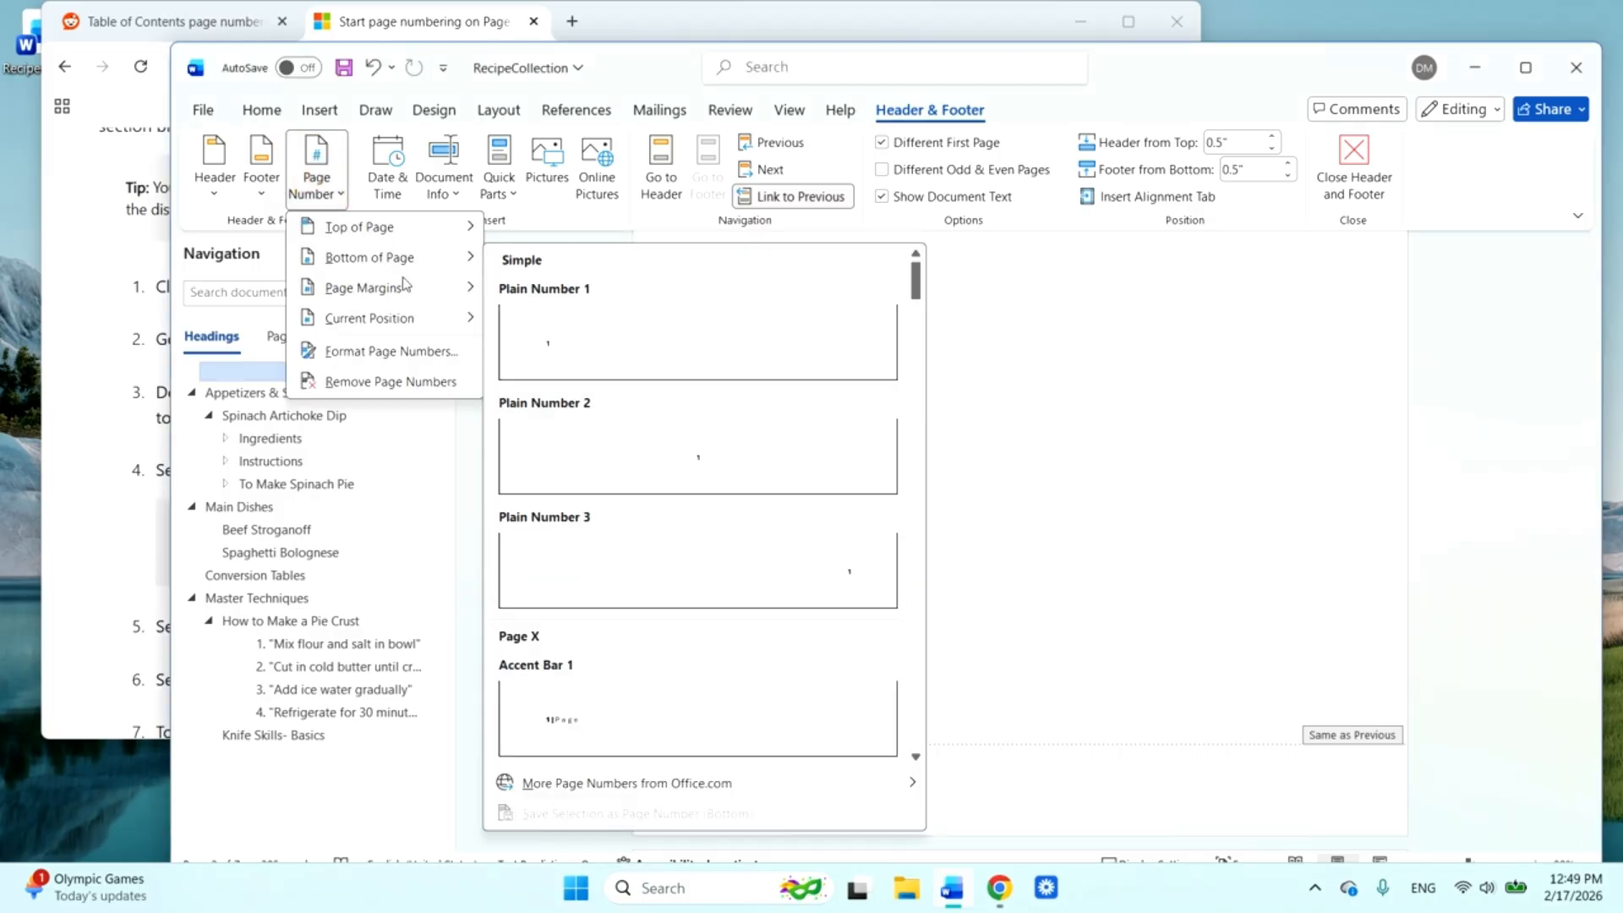
click(754, 605)
click(1293, 461)
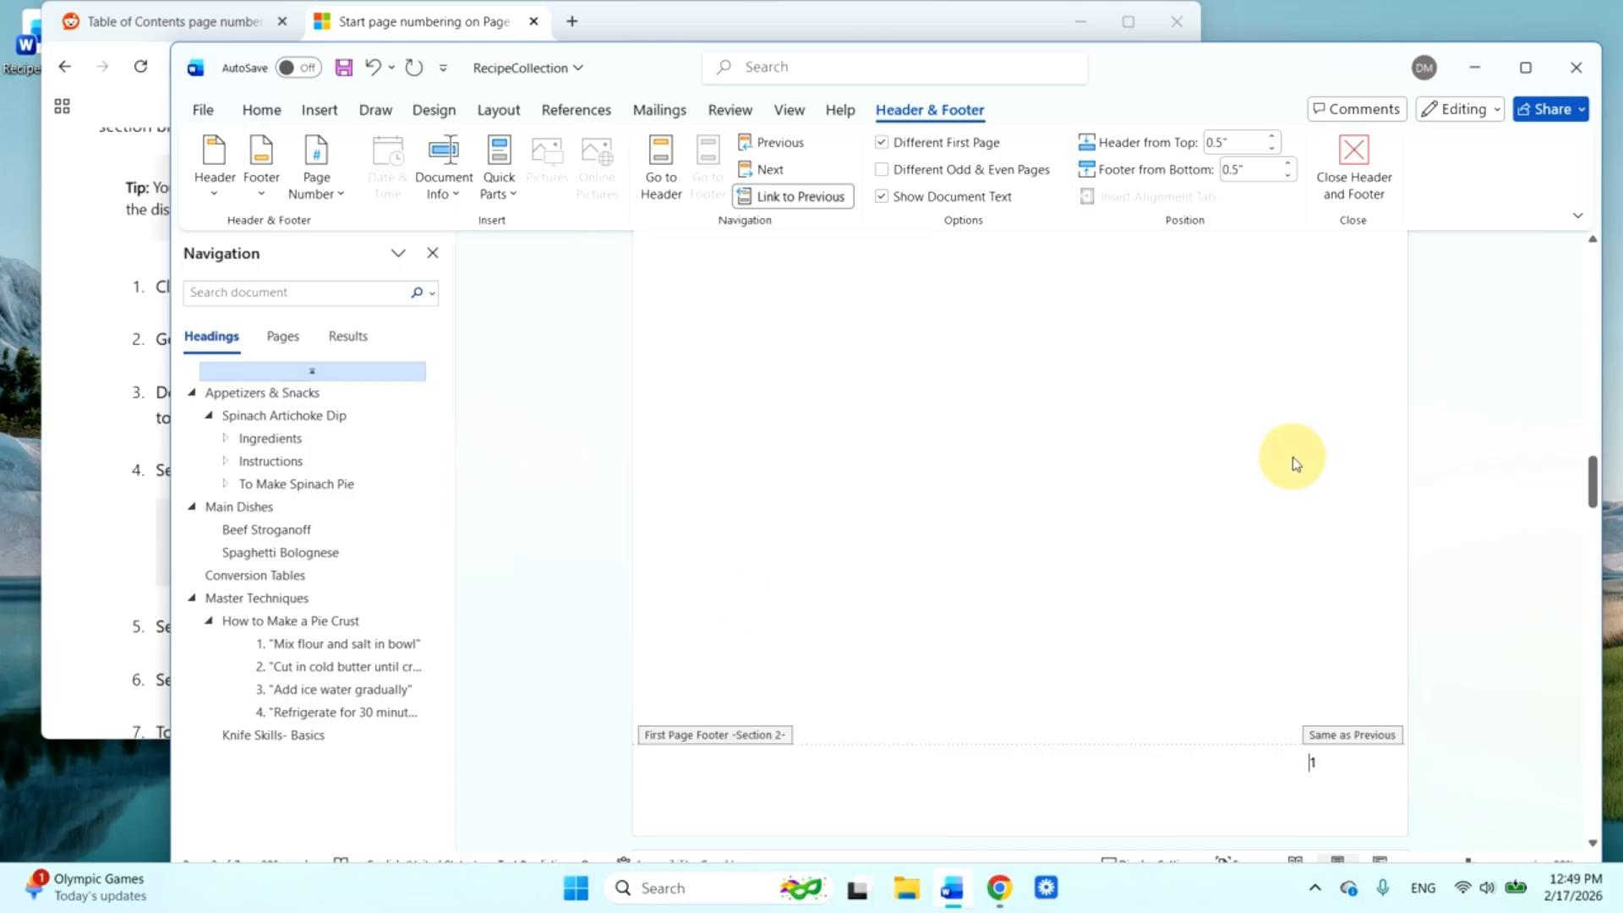
- Select the page number in section 2's first-page footer and set the section's page numbering to start at 0
scroll(1208, 496, up, 10)
scroll(1209, 496, up, 10)
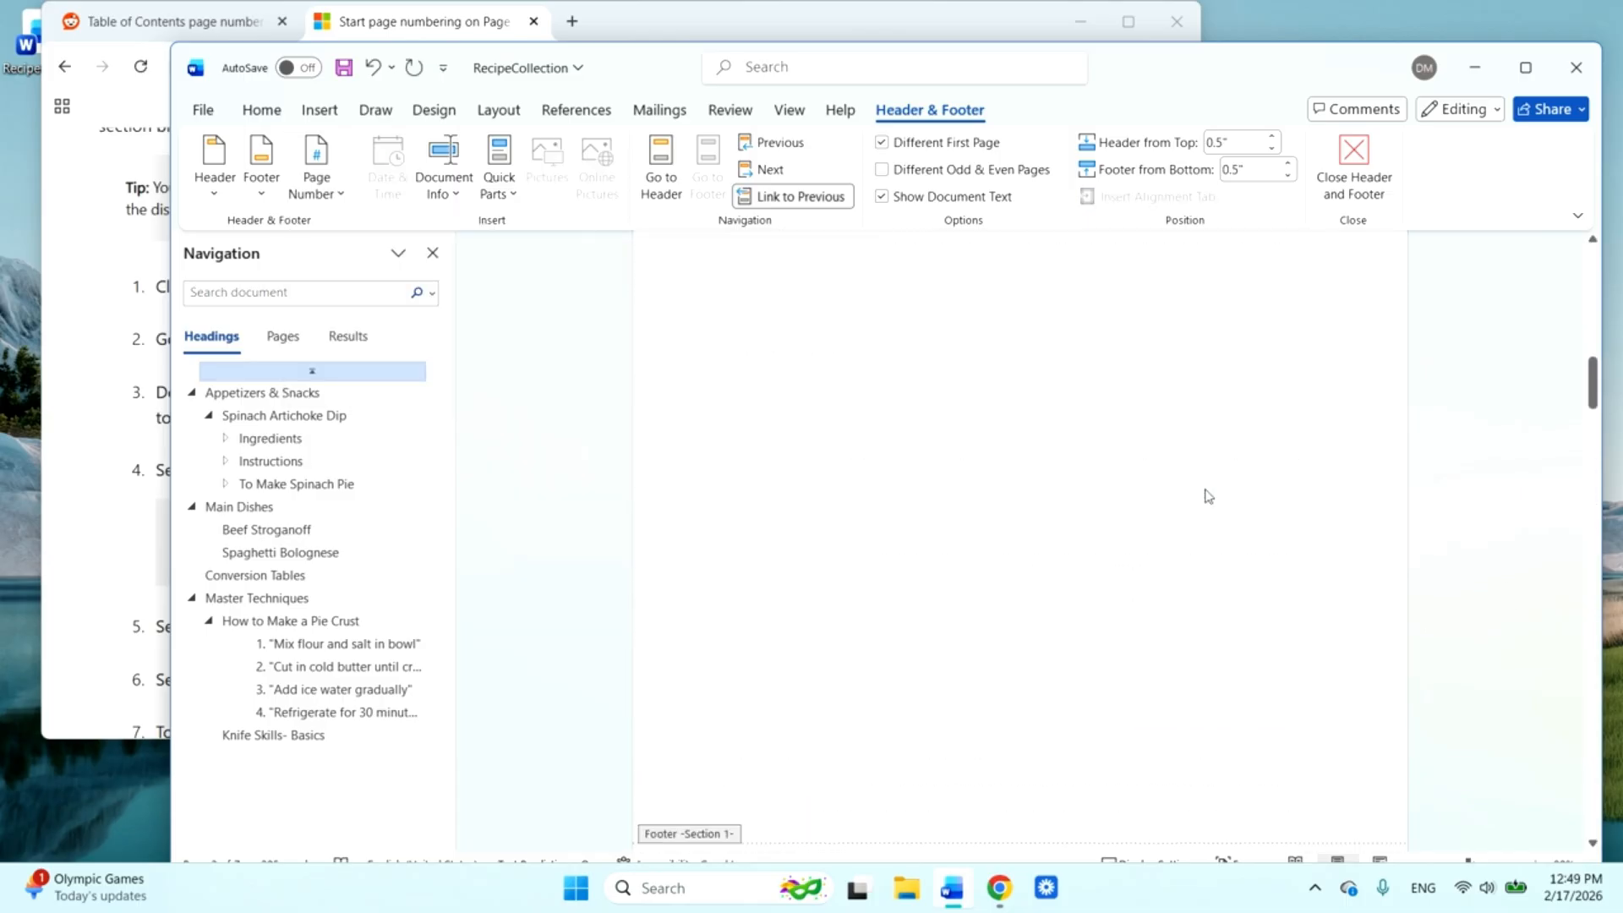
scroll(1209, 496, down, 10)
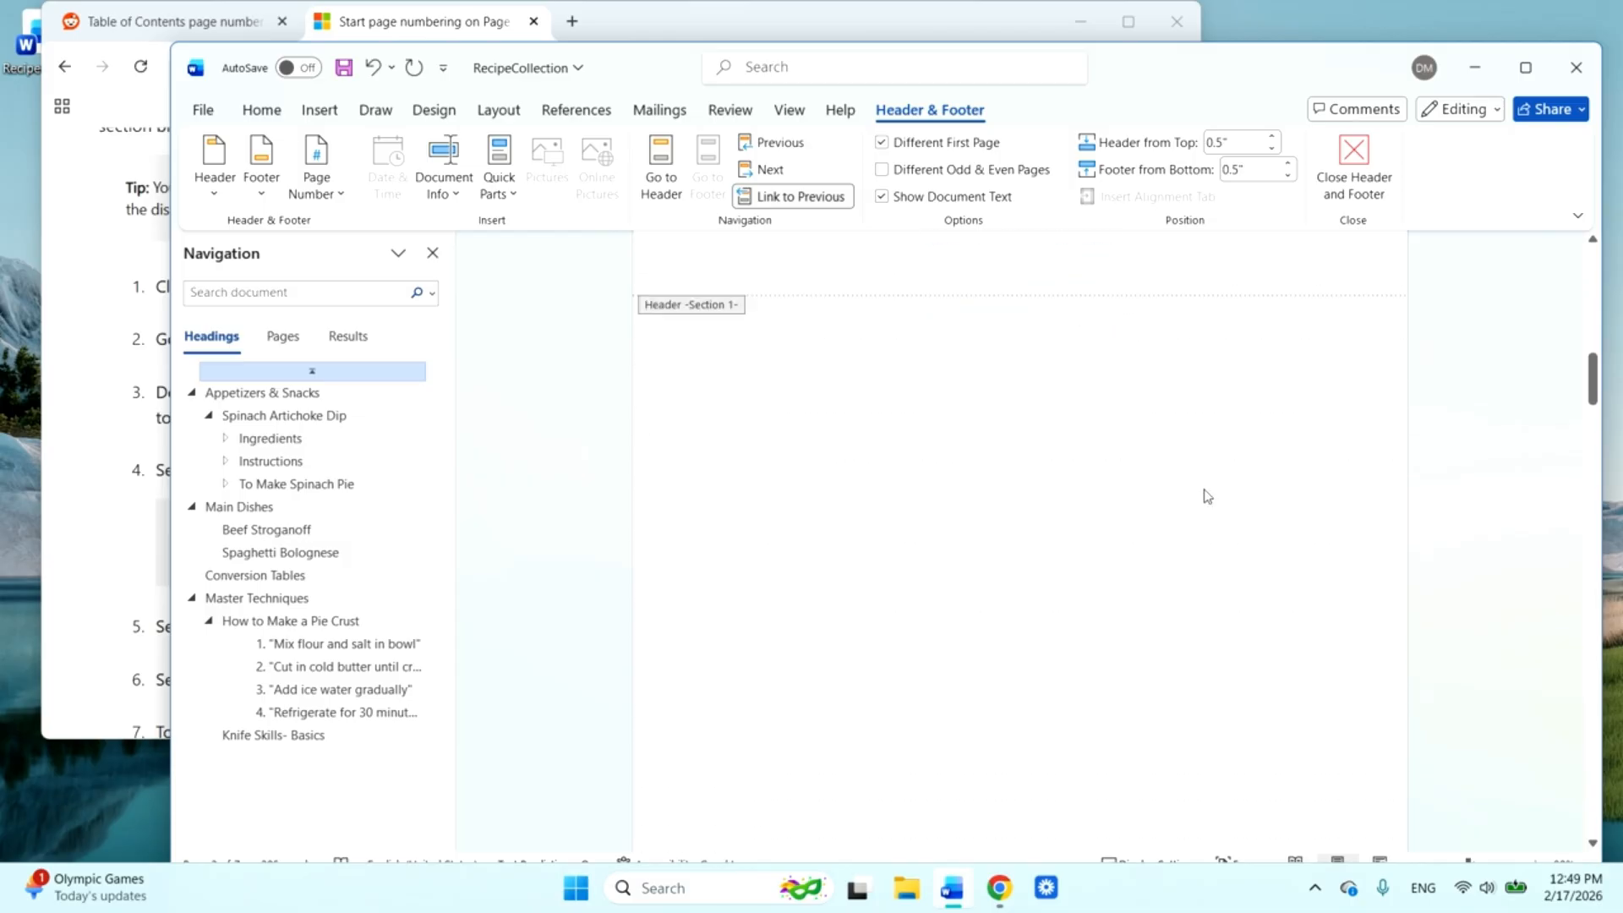
scroll(1206, 502, down, 3)
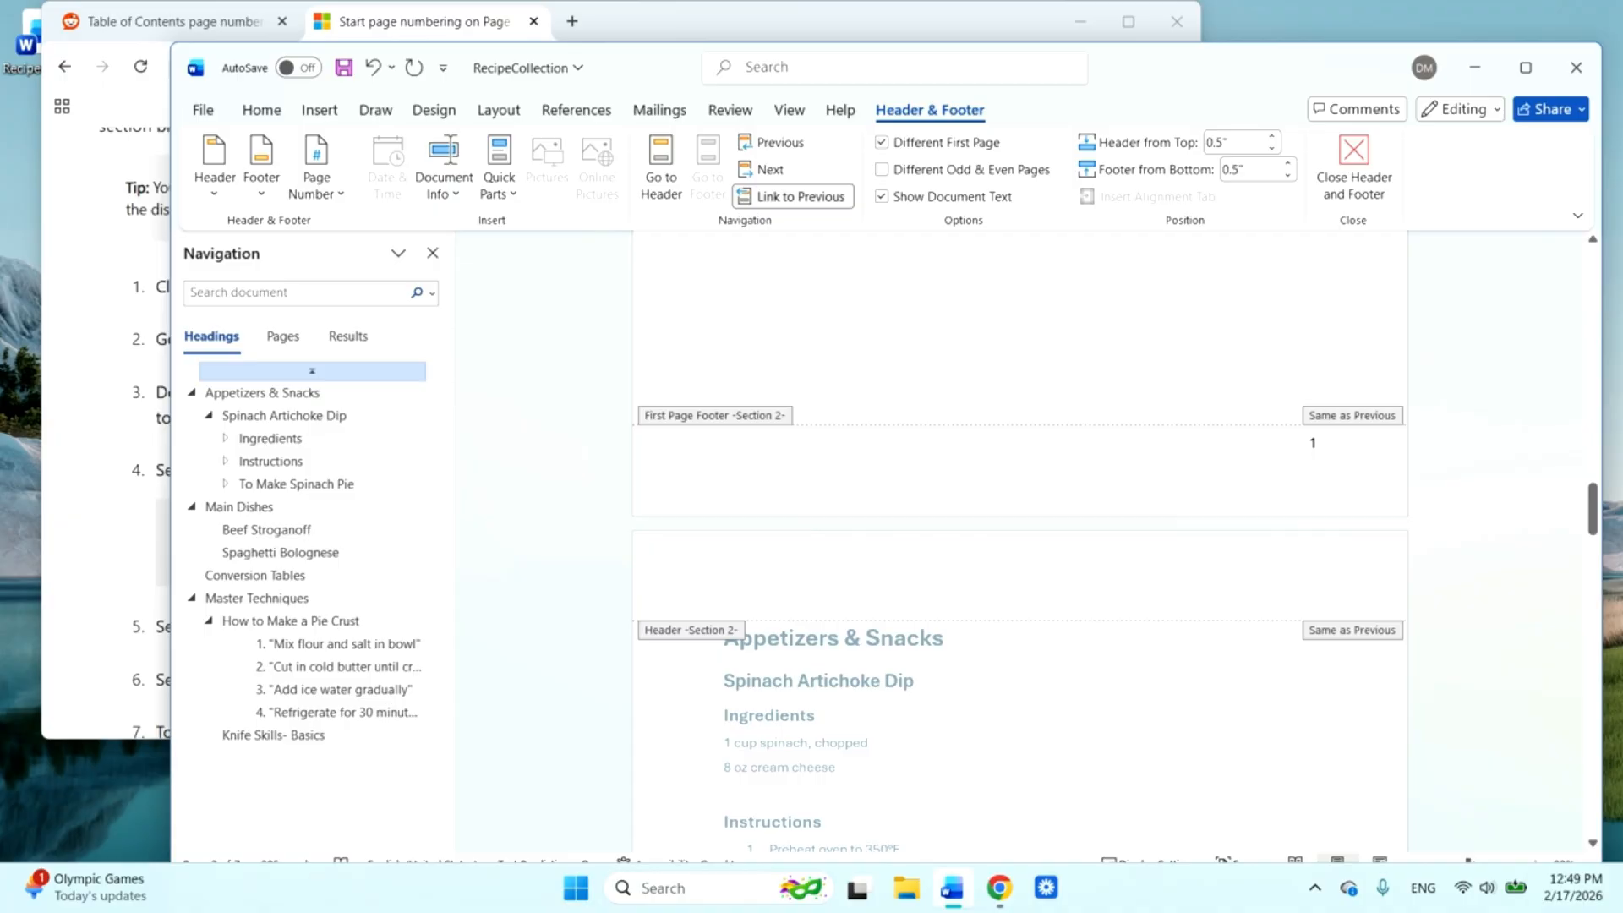
double_click(1313, 442)
click(317, 178)
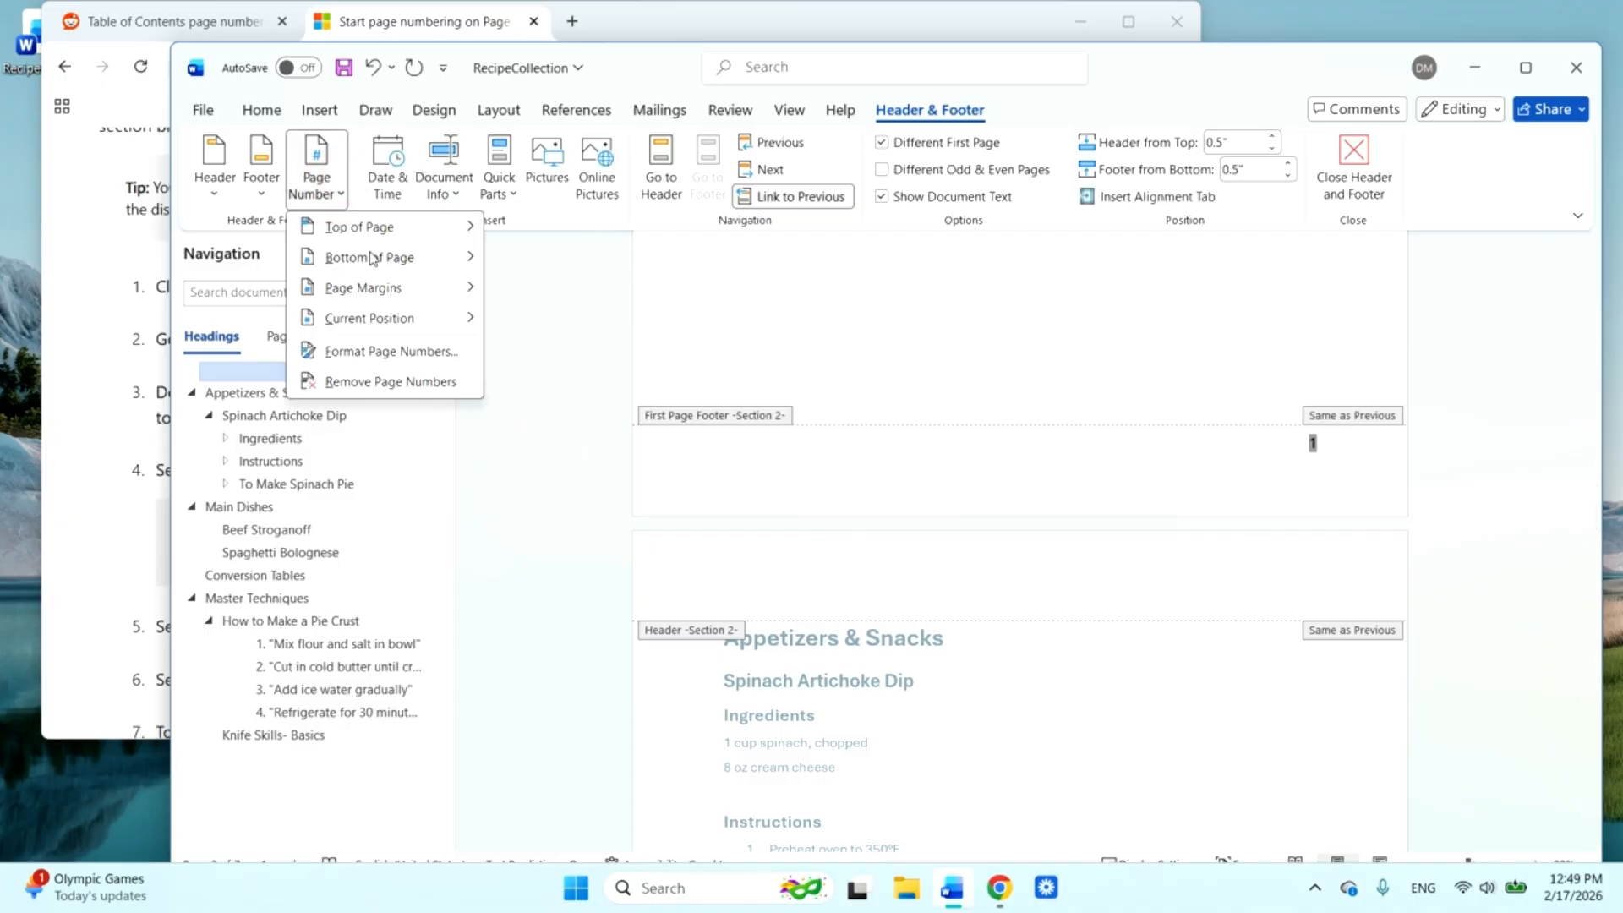
mouse_move(393, 263)
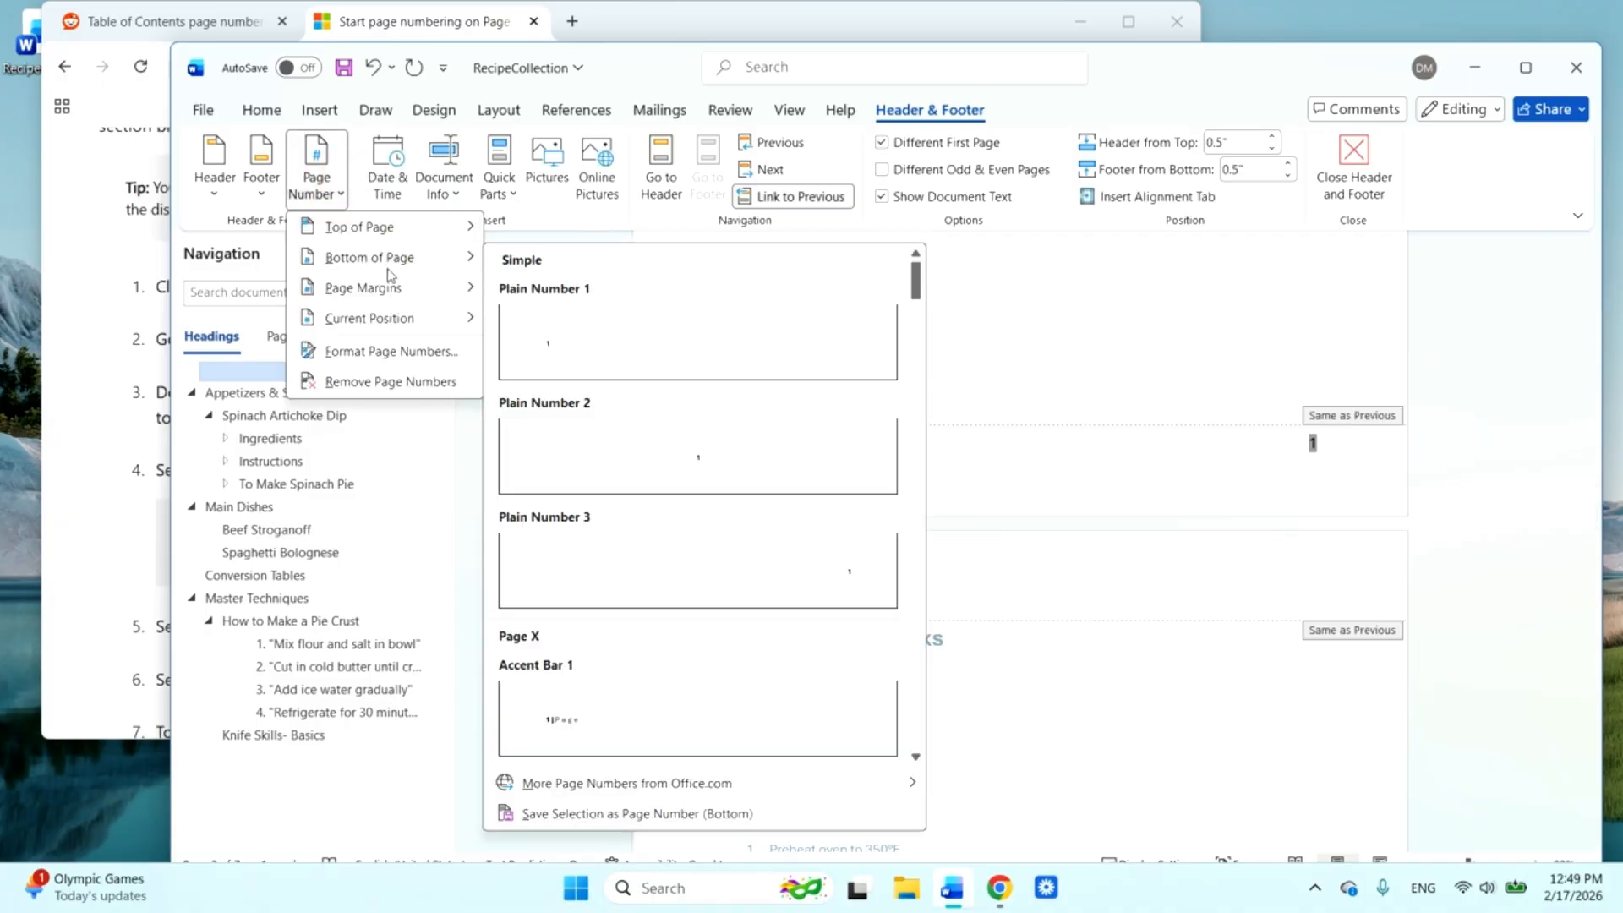
mouse_move(373, 235)
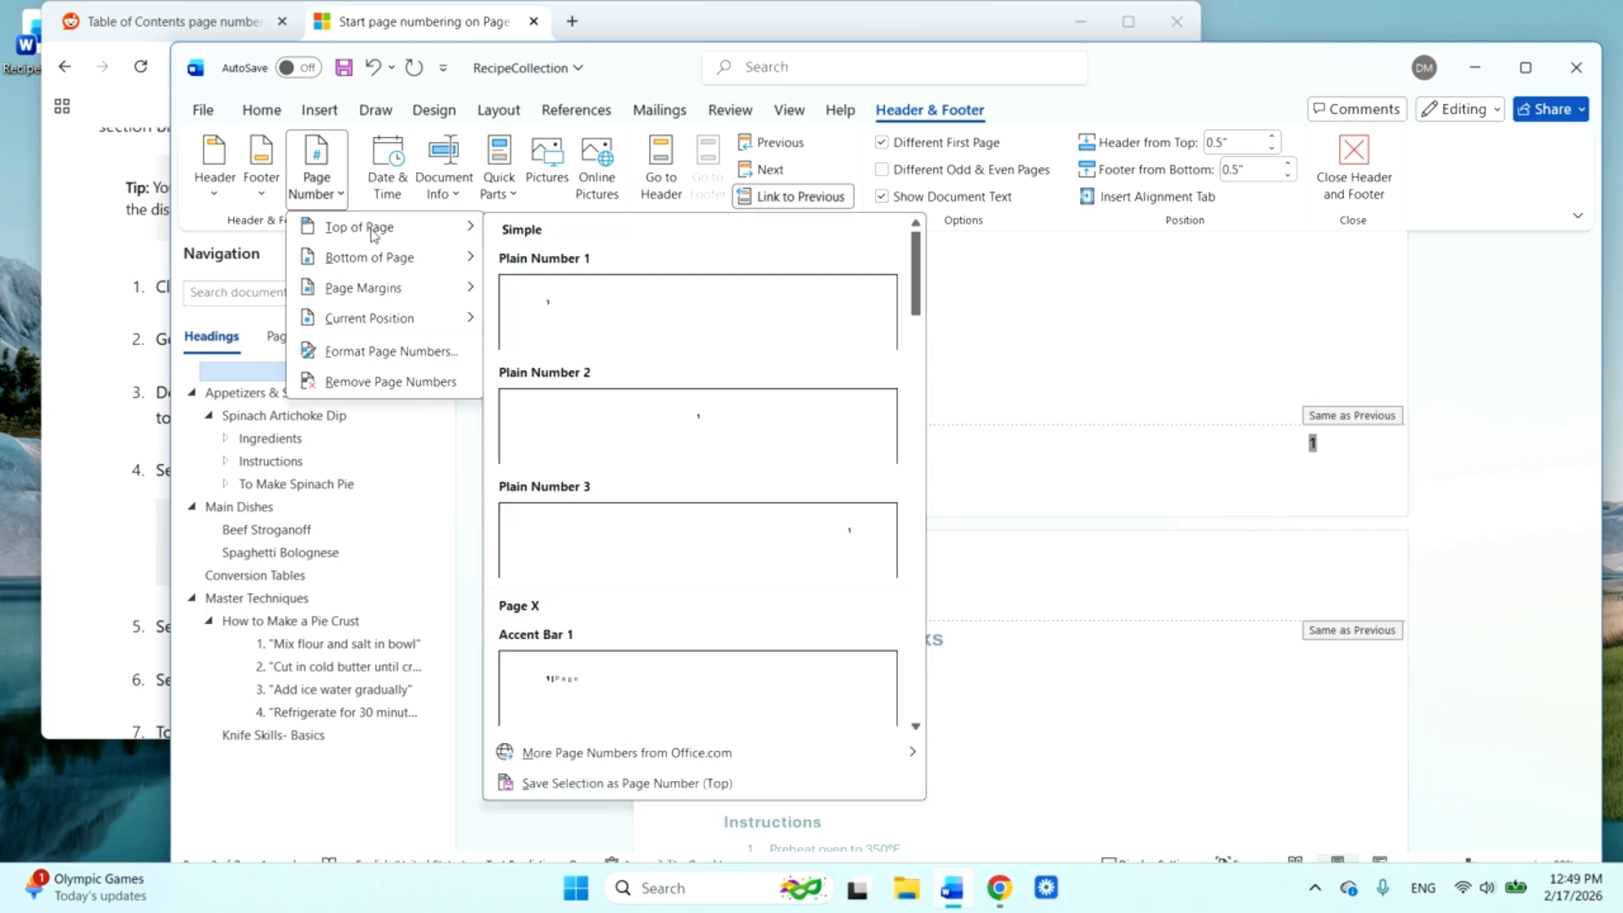
click(394, 347)
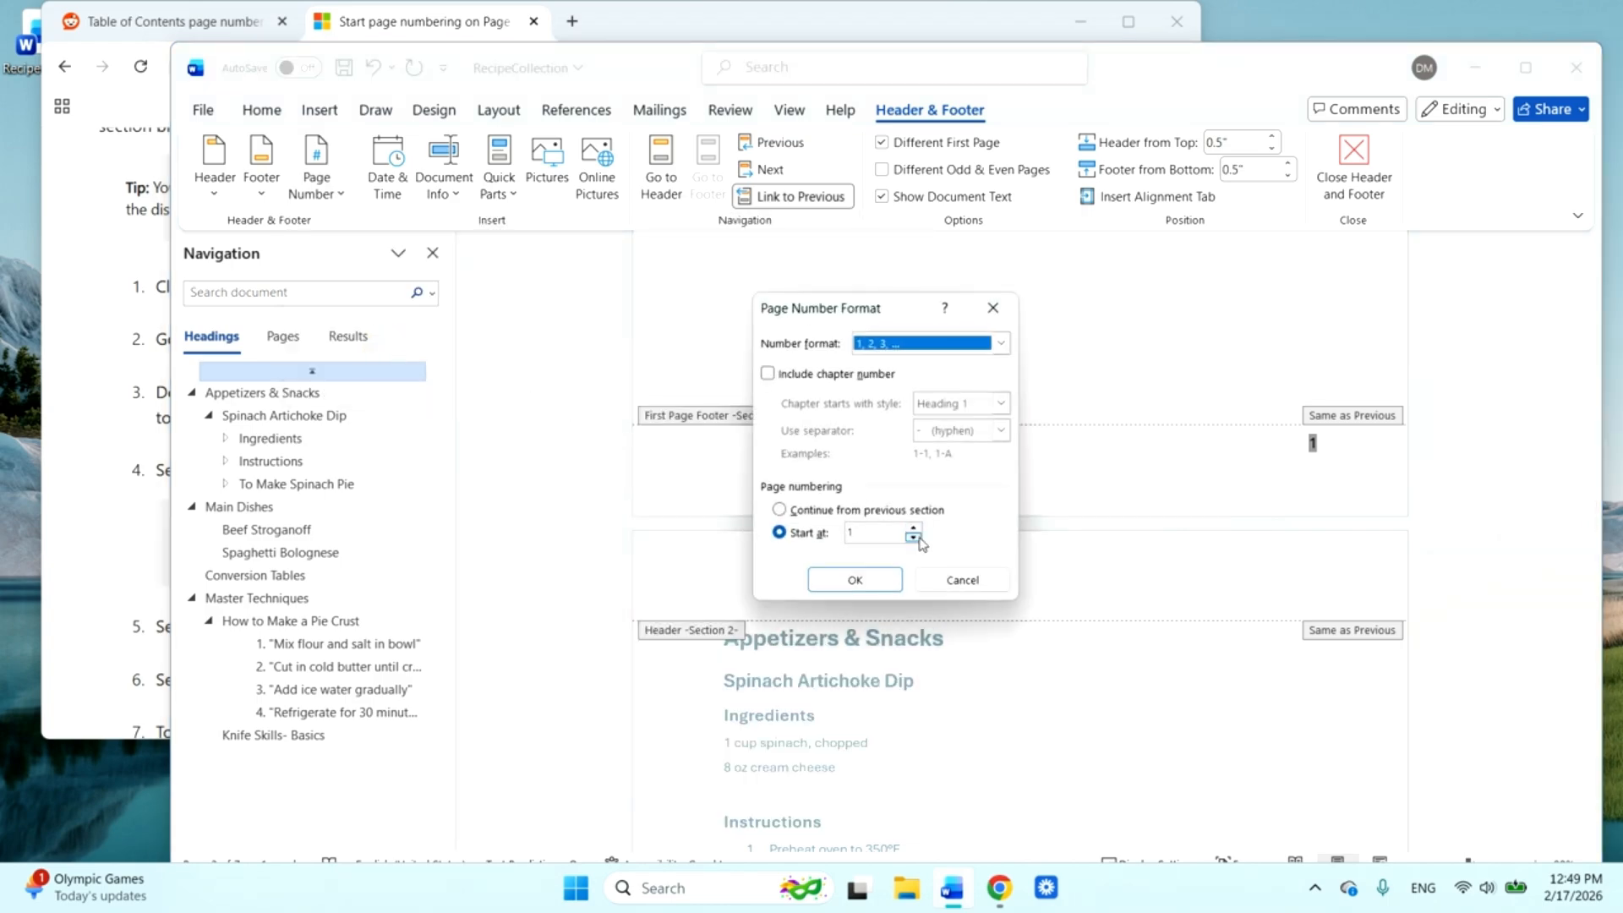
click(916, 538)
click(855, 579)
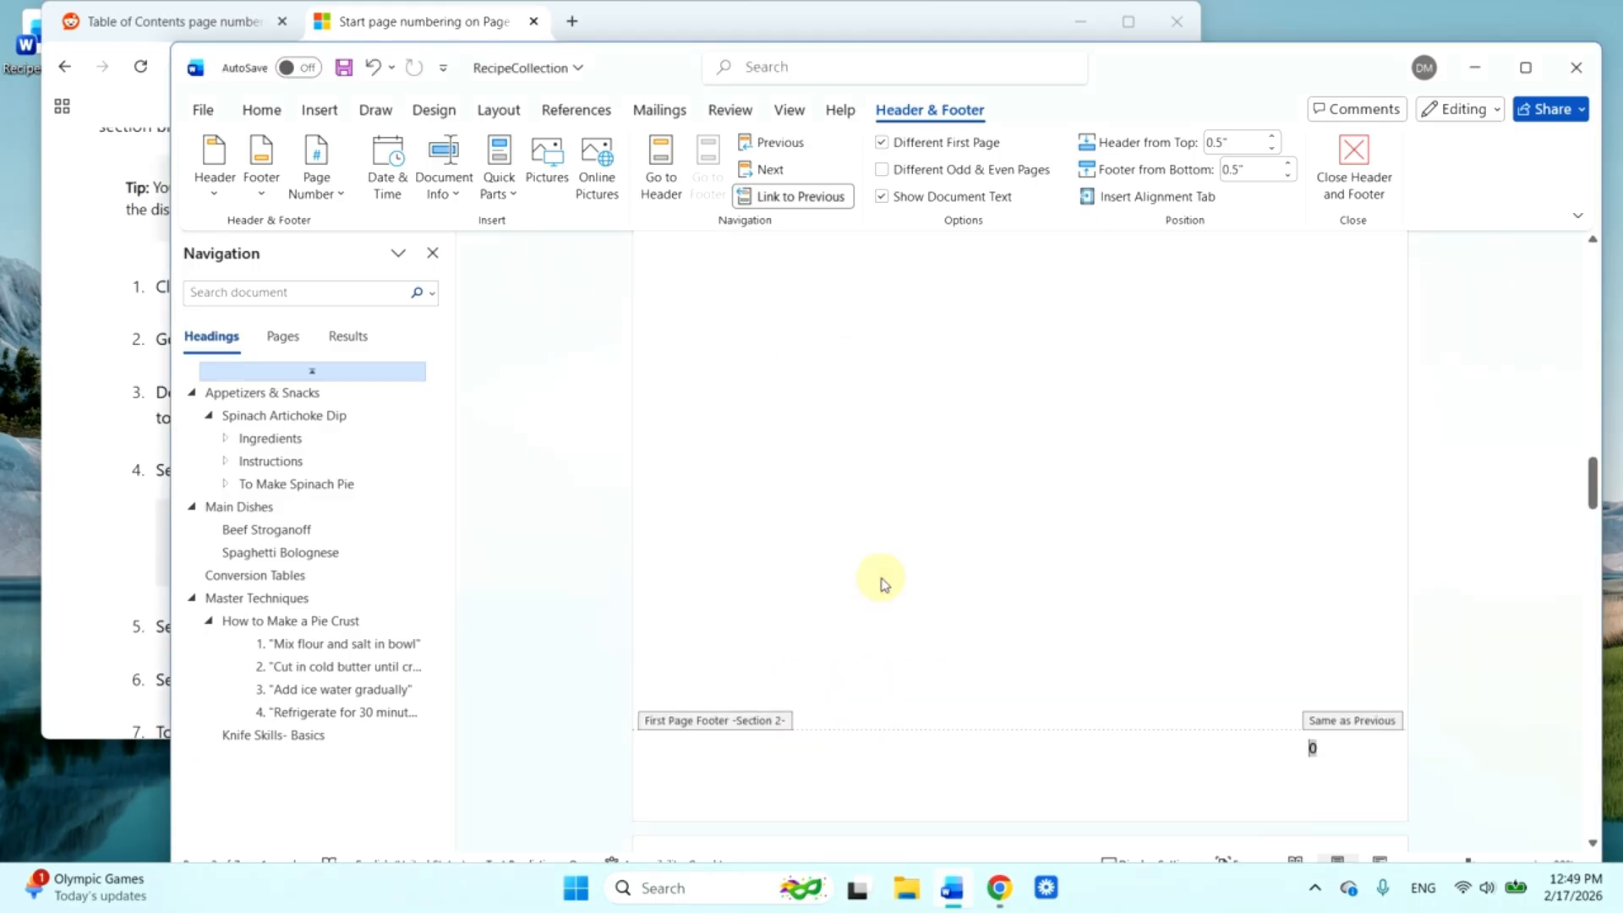
- Insert a Plain Number 3 page number in section 2's regular footer on the page before Main Dishes
scroll(1210, 670, down, 10)
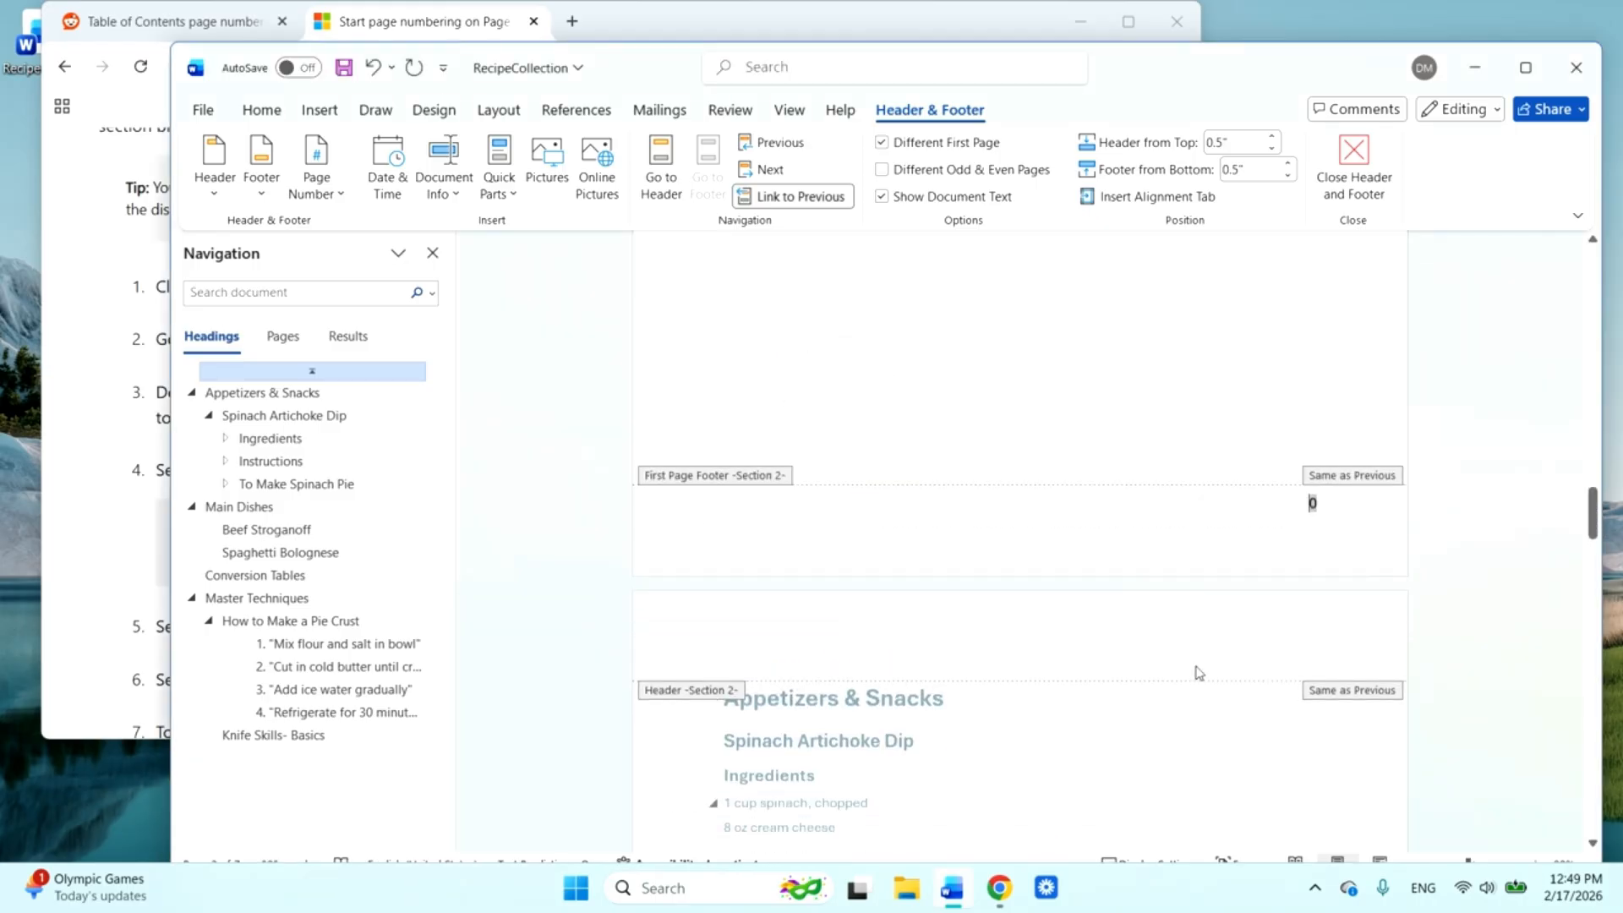
scroll(1204, 677, down, 8)
scroll(1204, 674, up, 3)
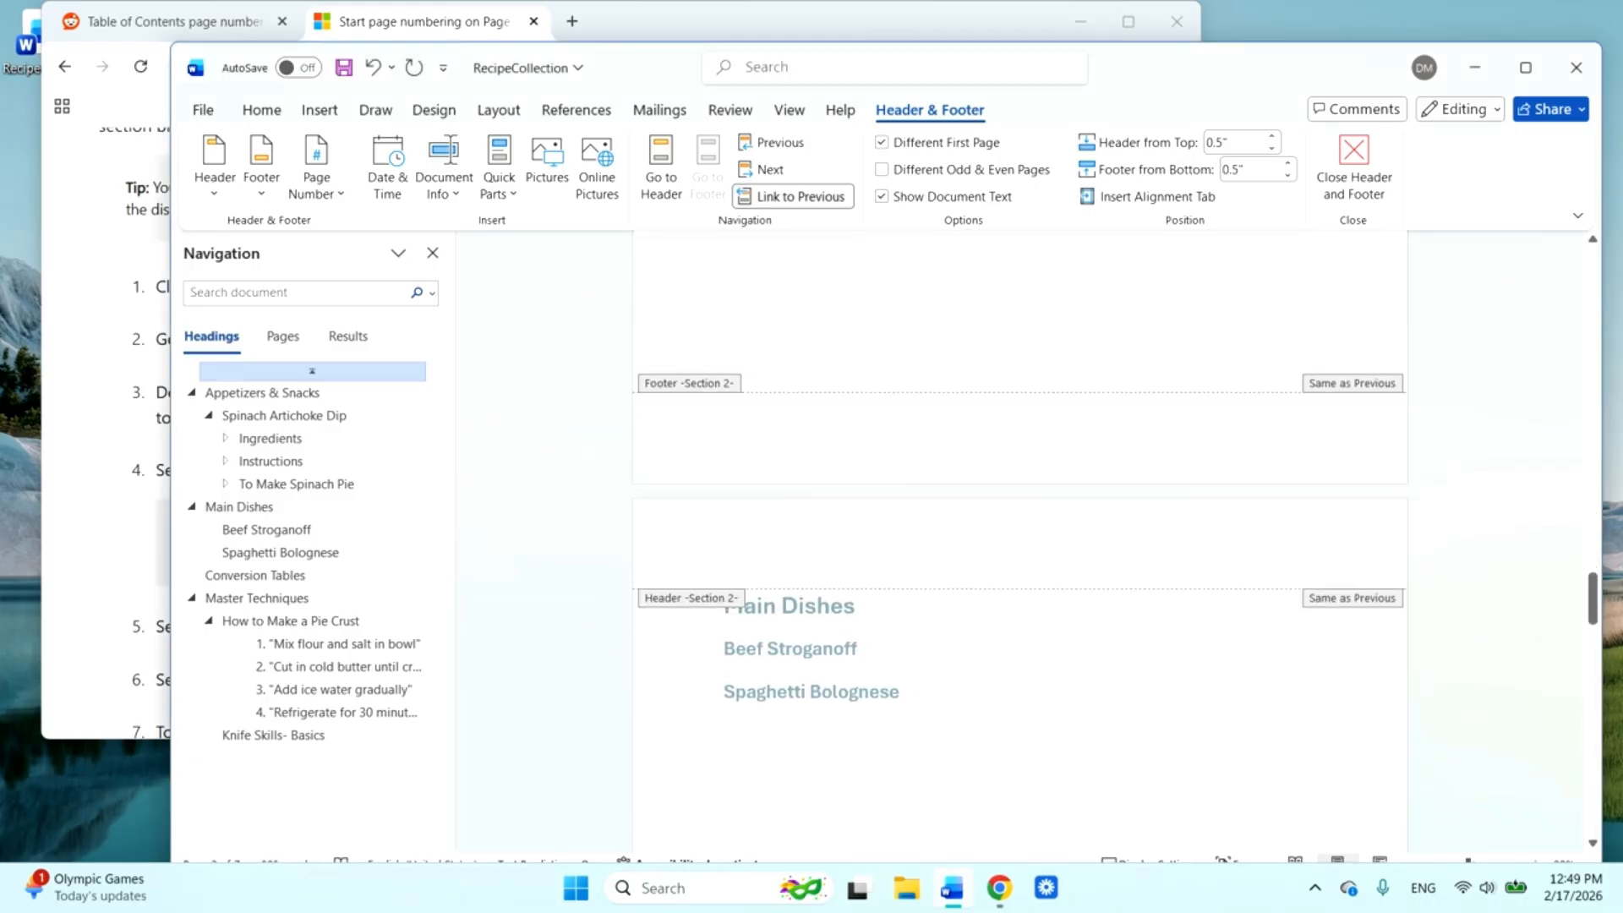
click(1272, 457)
double_click(1288, 411)
click(314, 189)
mouse_move(369, 262)
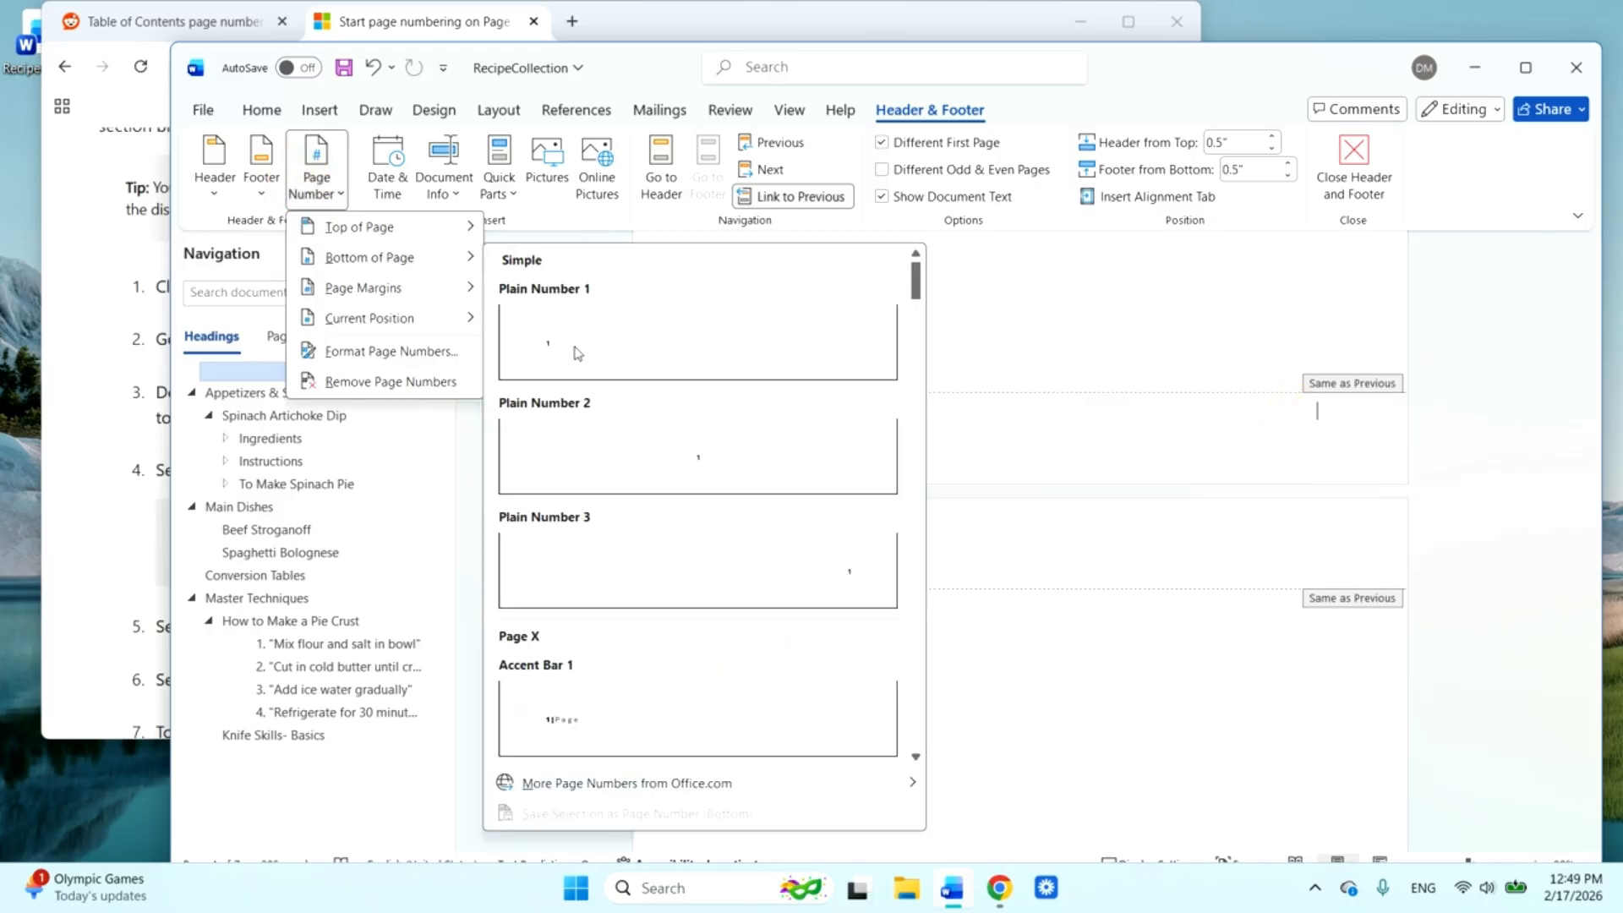
click(632, 550)
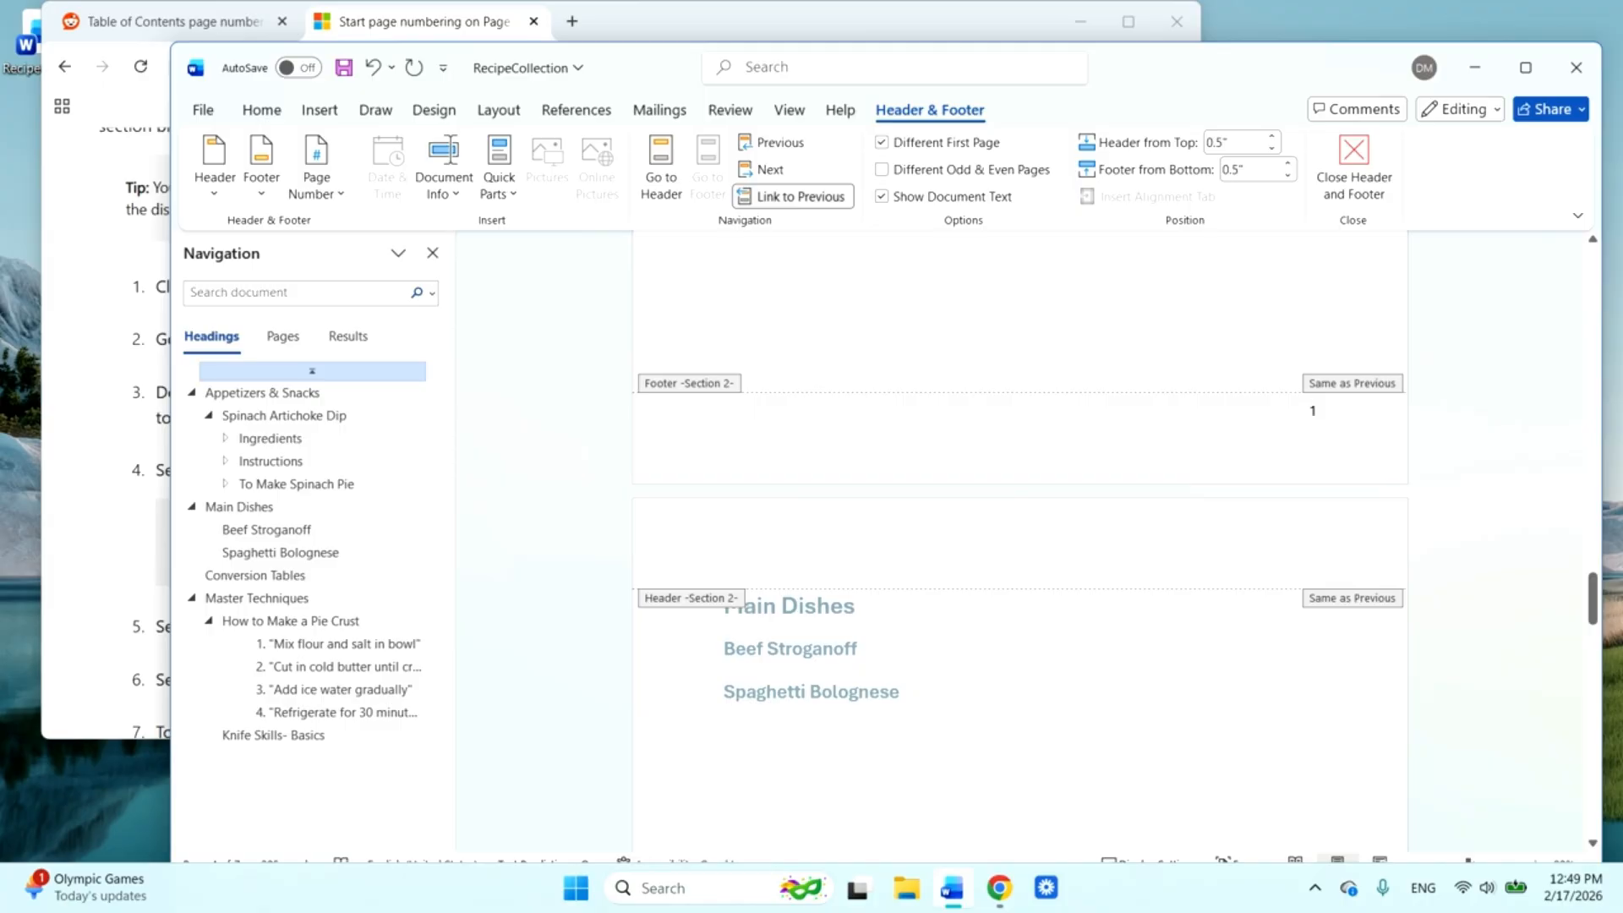
- Turn off Different First Page for section 2 and center the page number in its footer
scroll(1420, 469, up, 10)
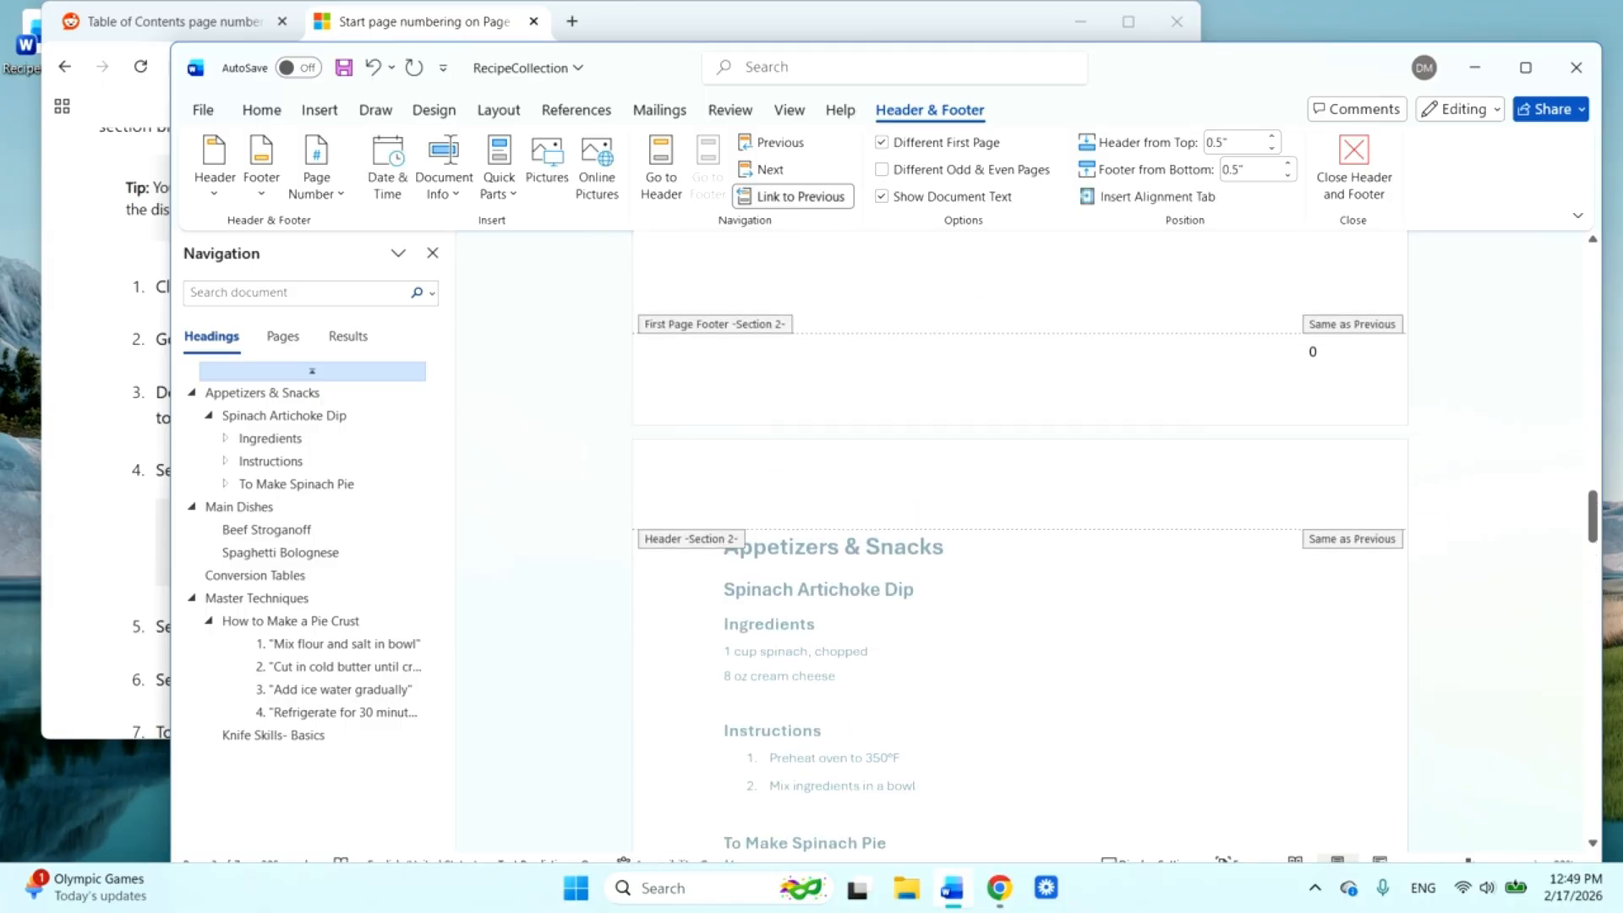
click(955, 149)
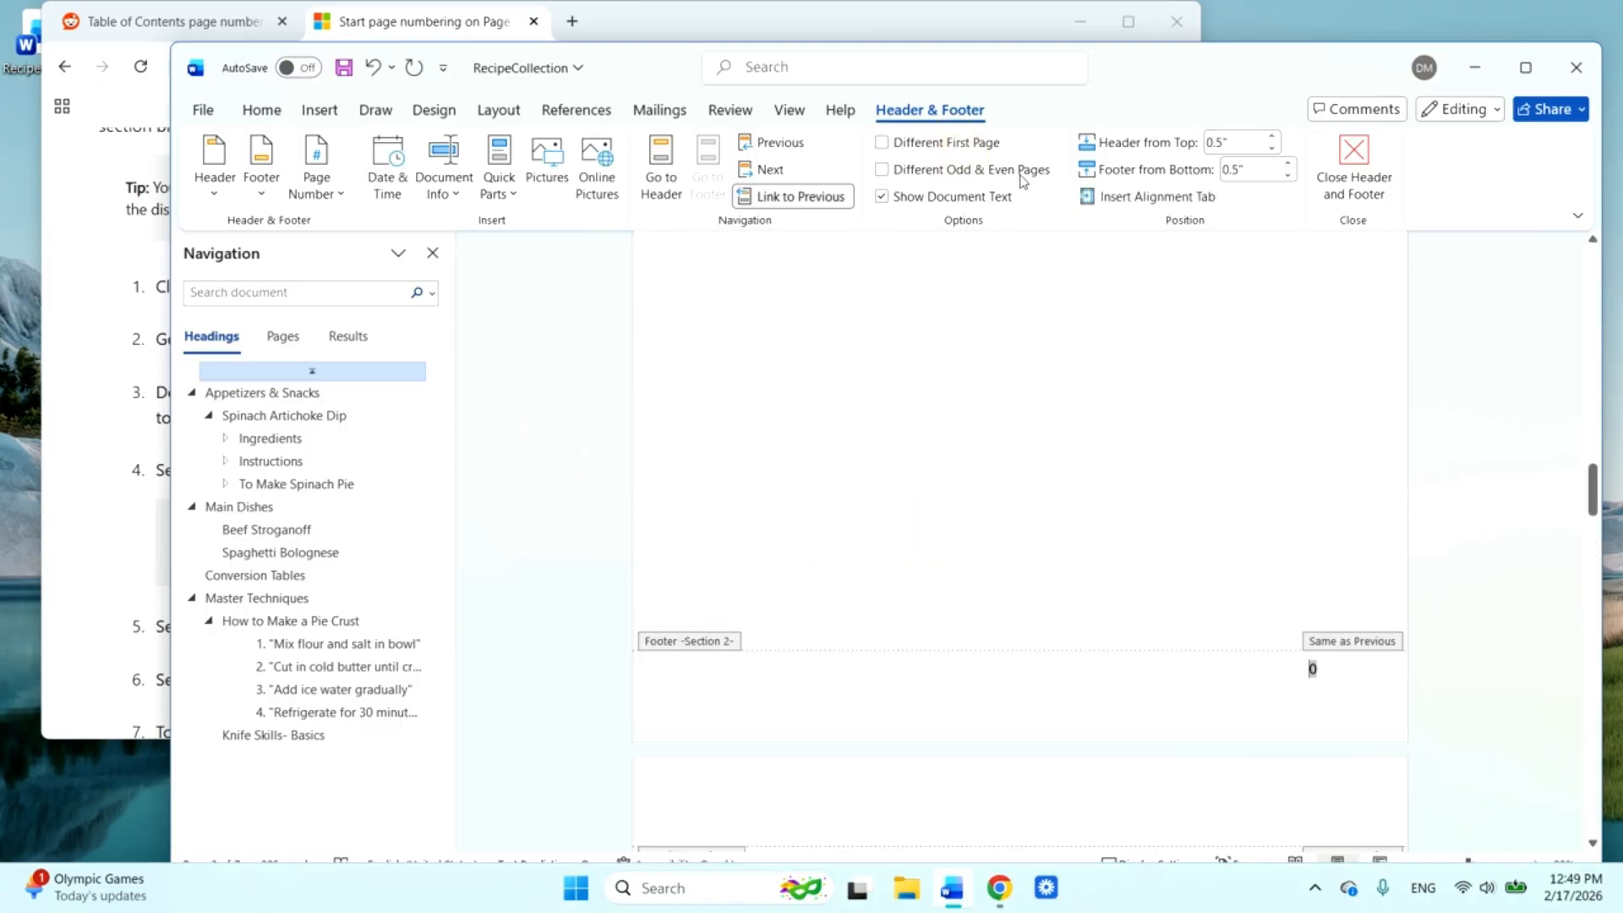
key(ctrl+e)
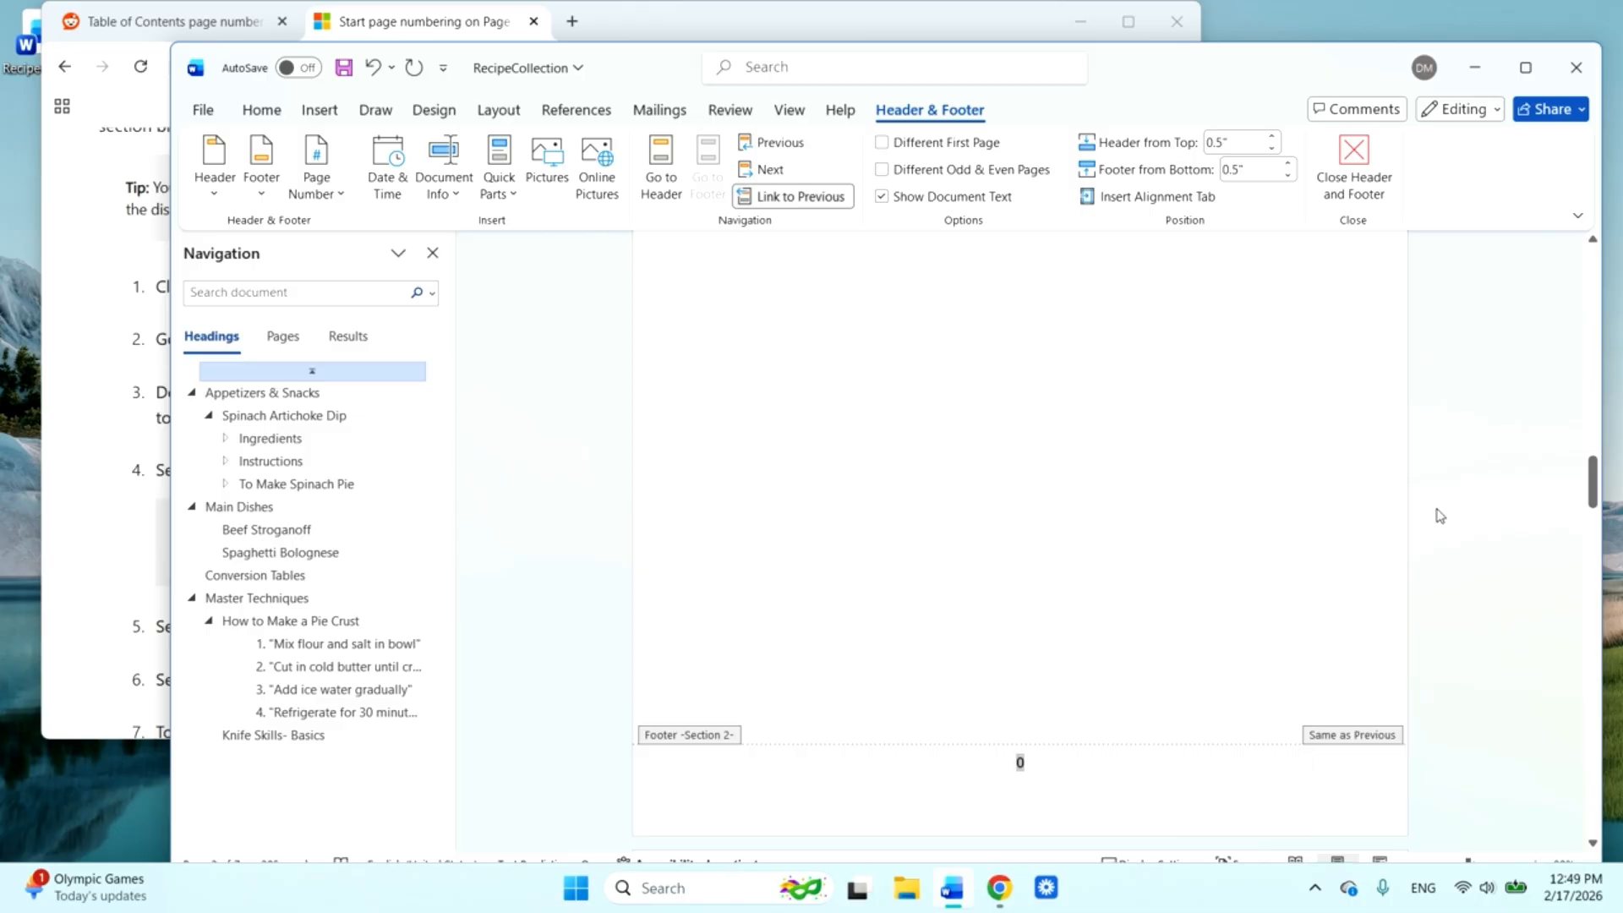
- Delete the centered page number from section 2's footer and check the footers on its remaining pages
click(1123, 765)
key(BackSpace)
scroll(1481, 596, down, 10)
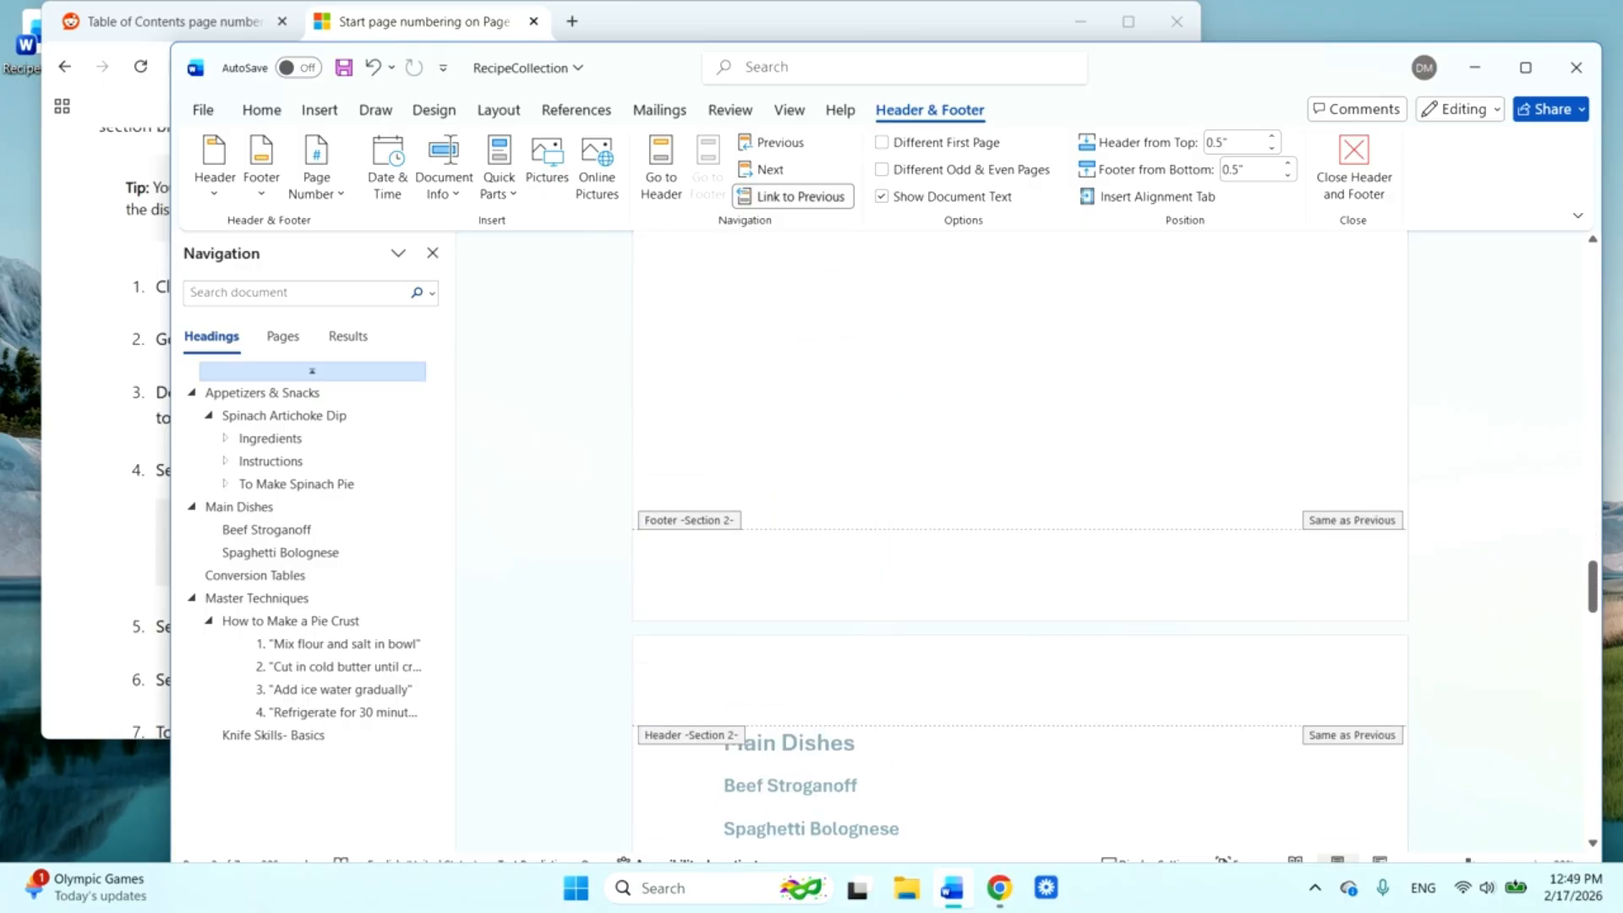
scroll(1479, 588, down, 10)
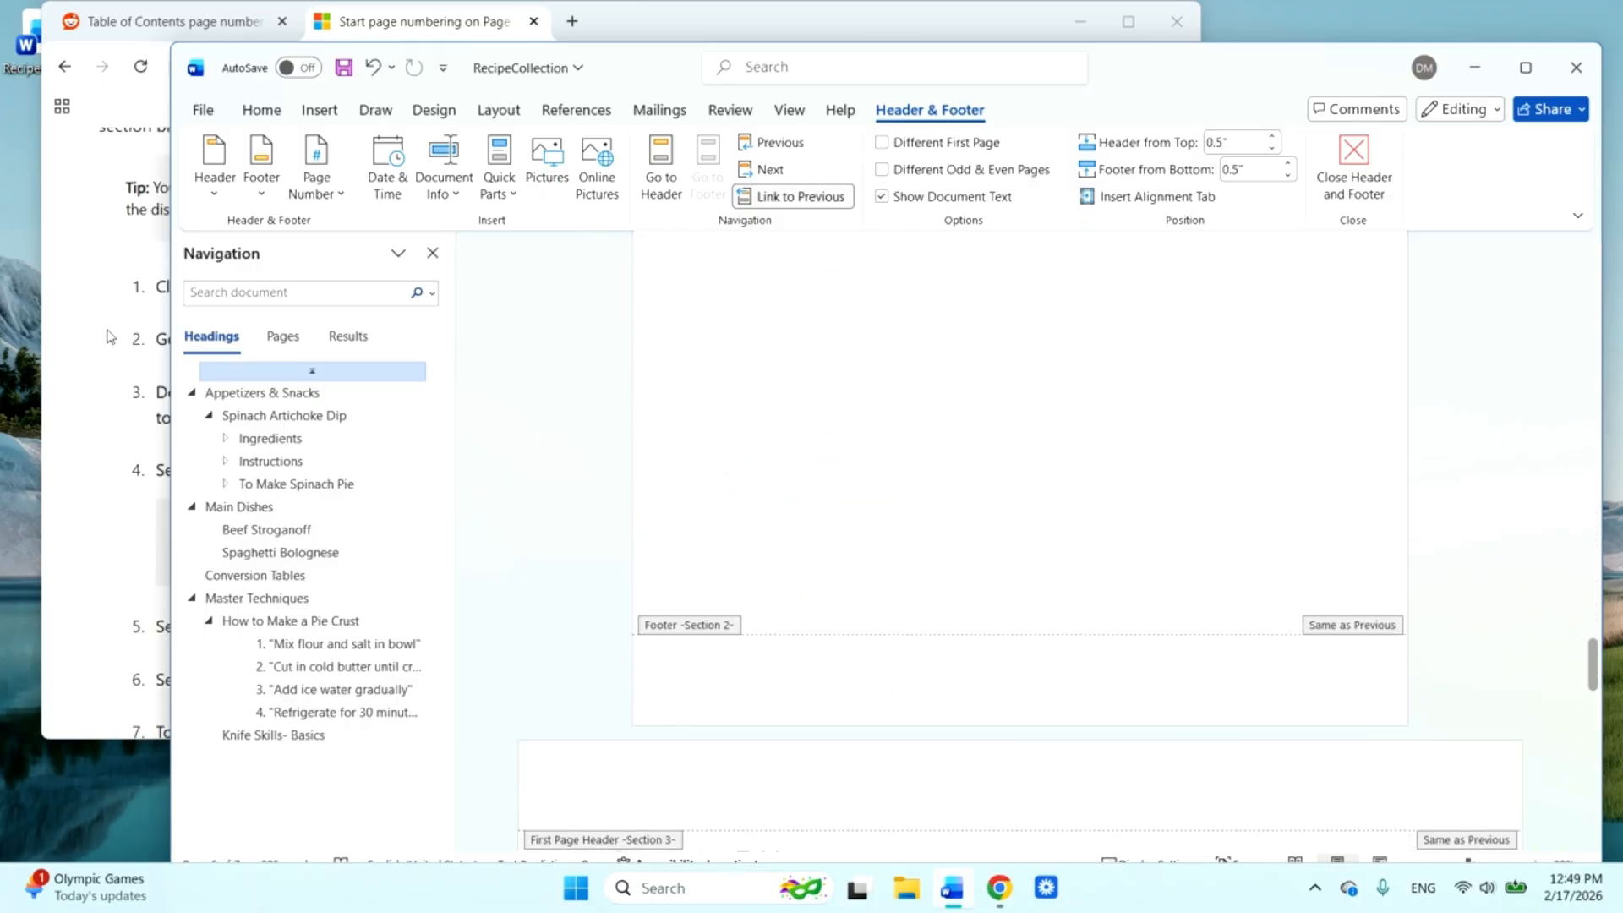